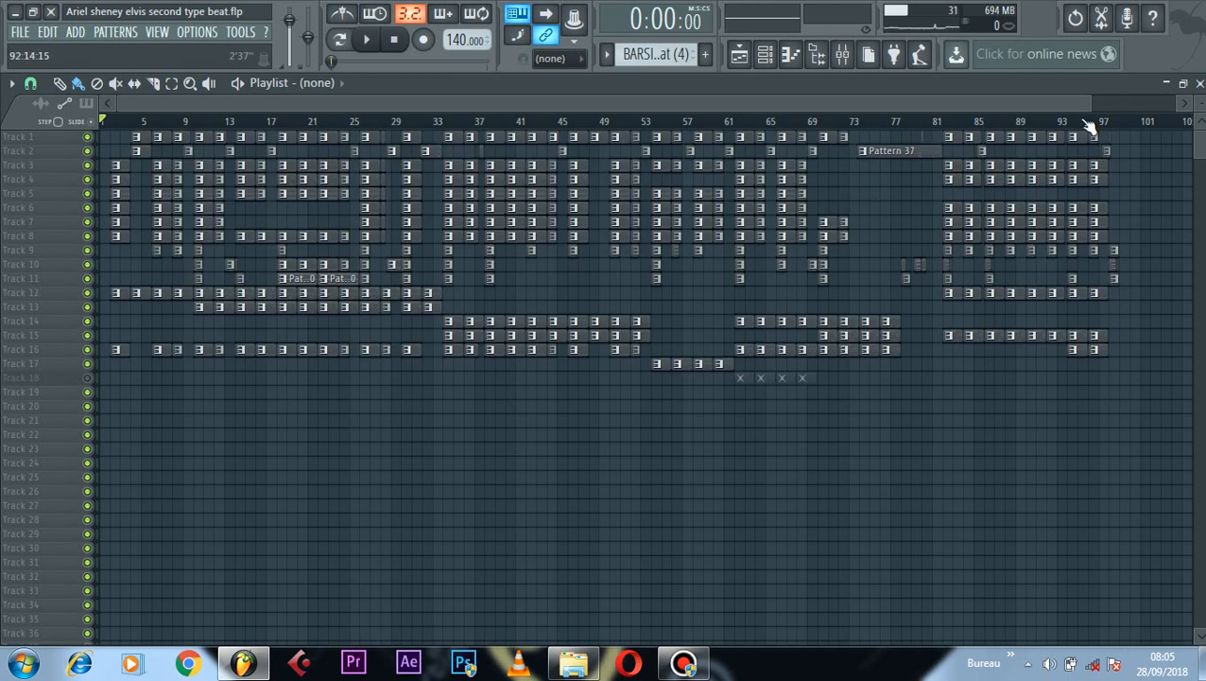
Step: Enlarge the playlist's track height, look over the whole song arrangement and close the playlist
drag(1200, 104, 1200, 98)
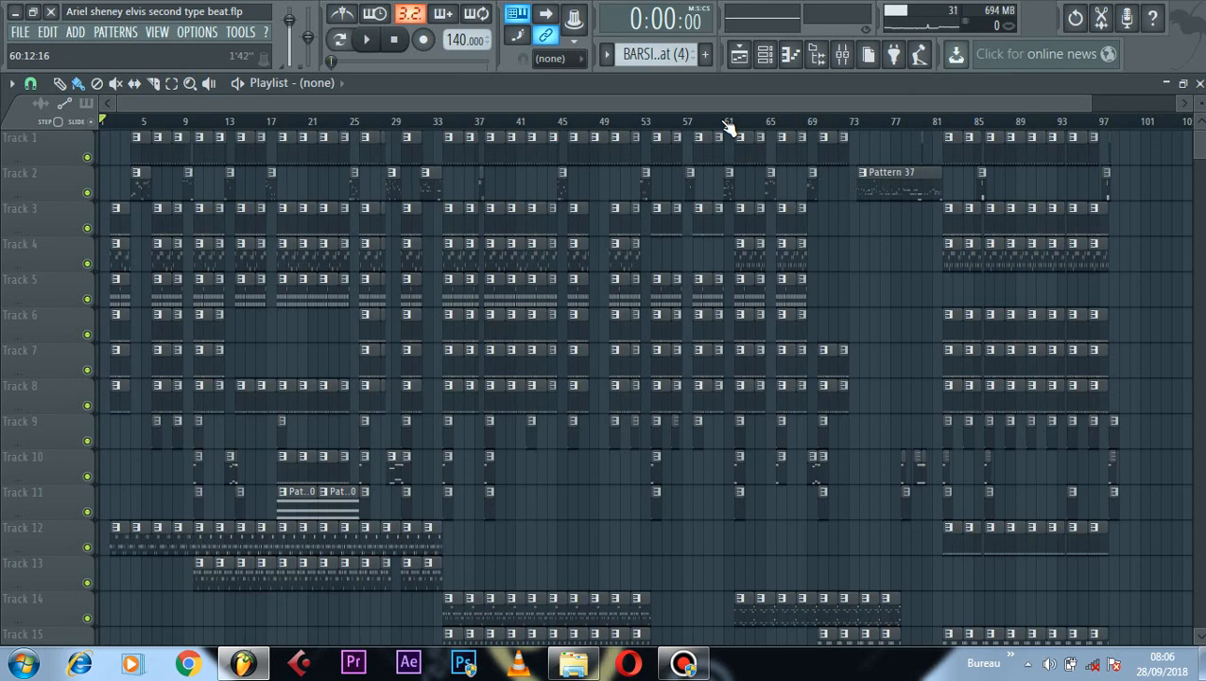
scroll(728, 128, up, 3)
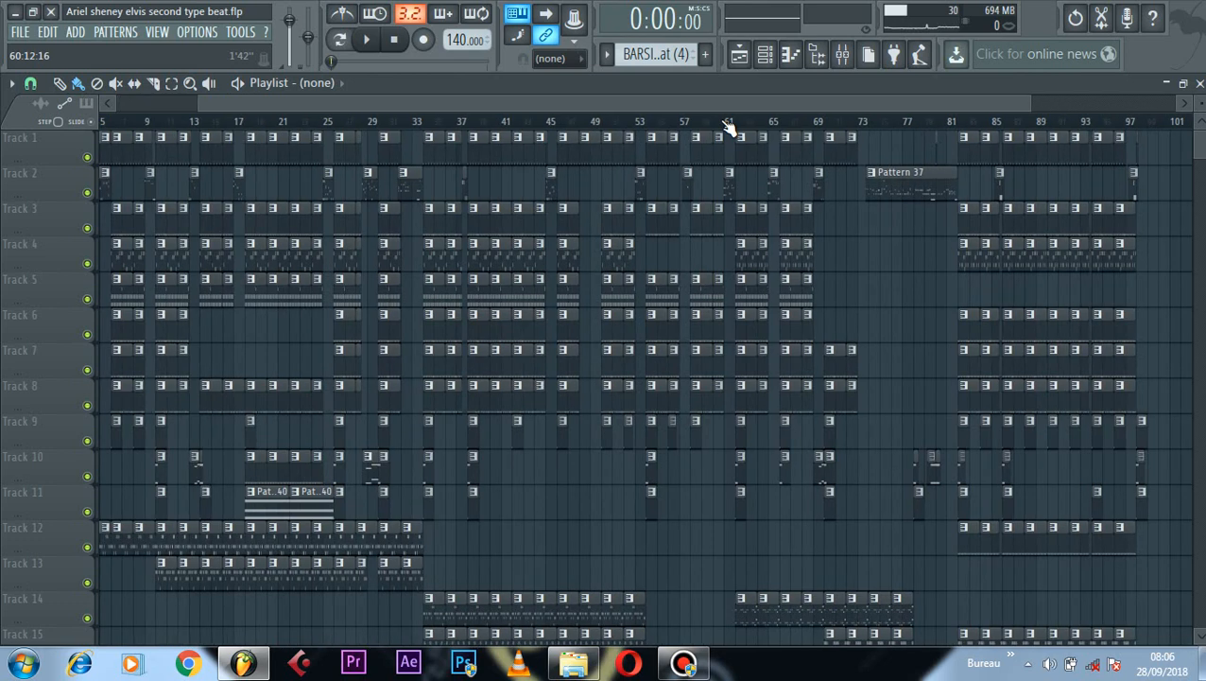
drag(750, 102, 473, 83)
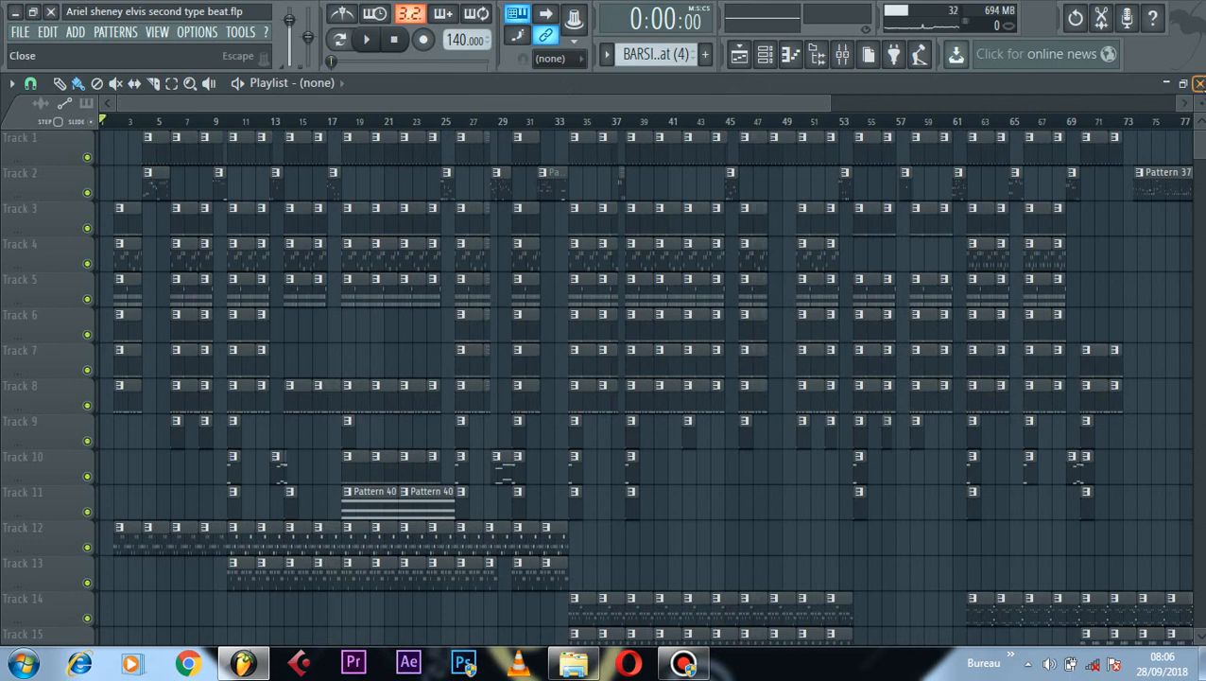
click(1199, 83)
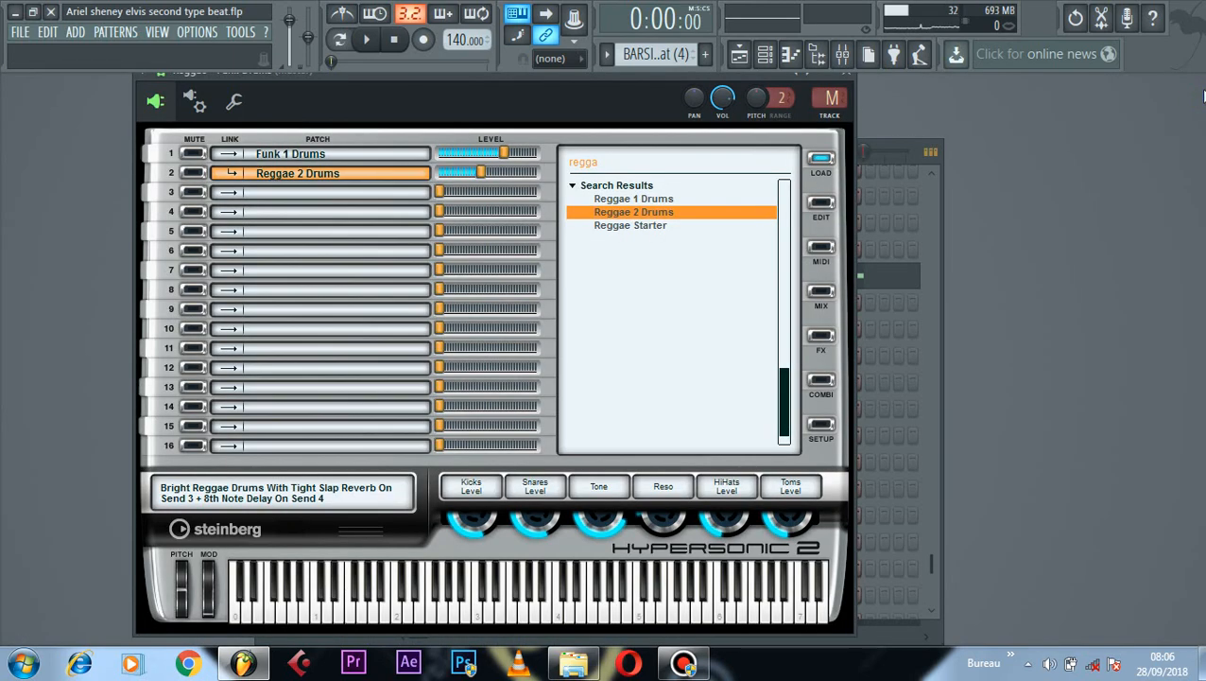
Step: Close the Hypersonic 2 plugin window, then move the channel rack upward and narrow it to its active steps
click(846, 73)
drag(803, 154, 793, 81)
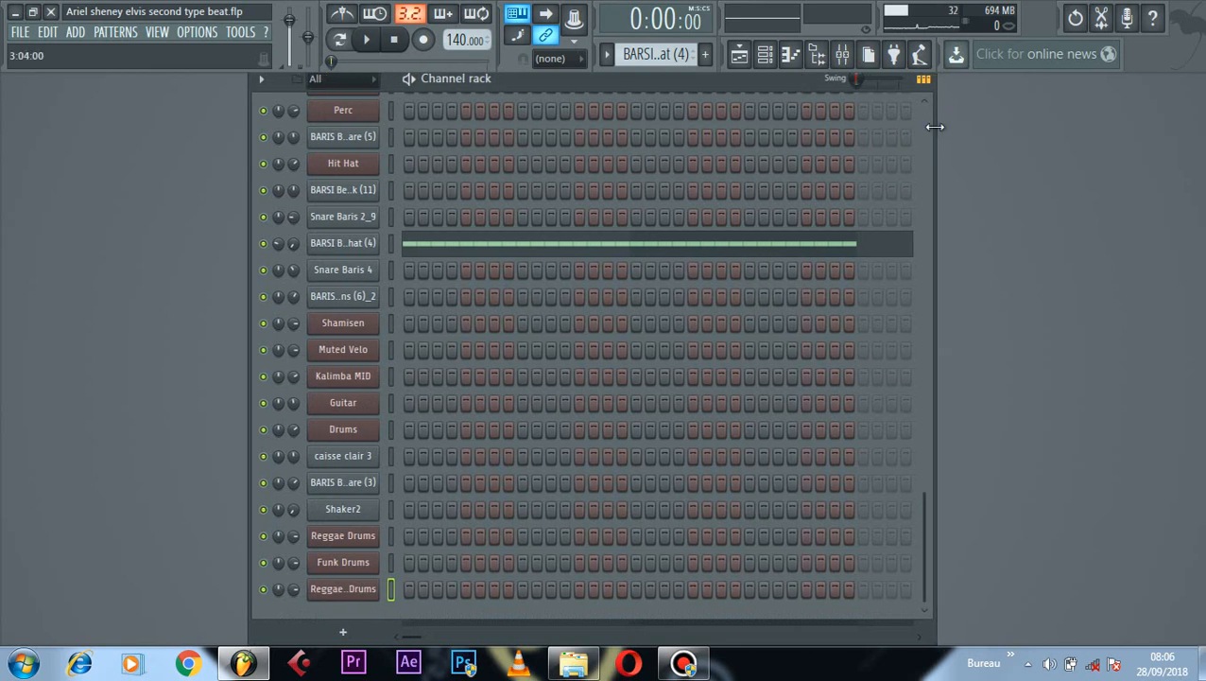
drag(934, 128, 880, 113)
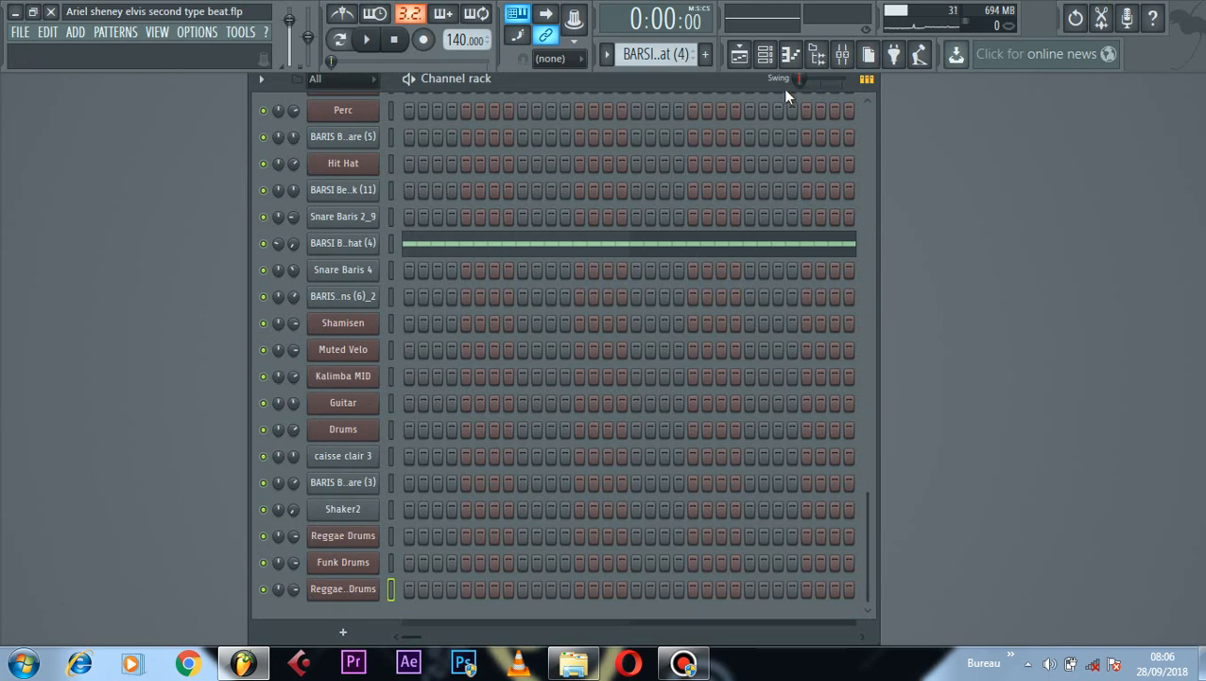
Step: Check the playlist briefly and view the list of all patterns in the project without switching patterns
click(739, 55)
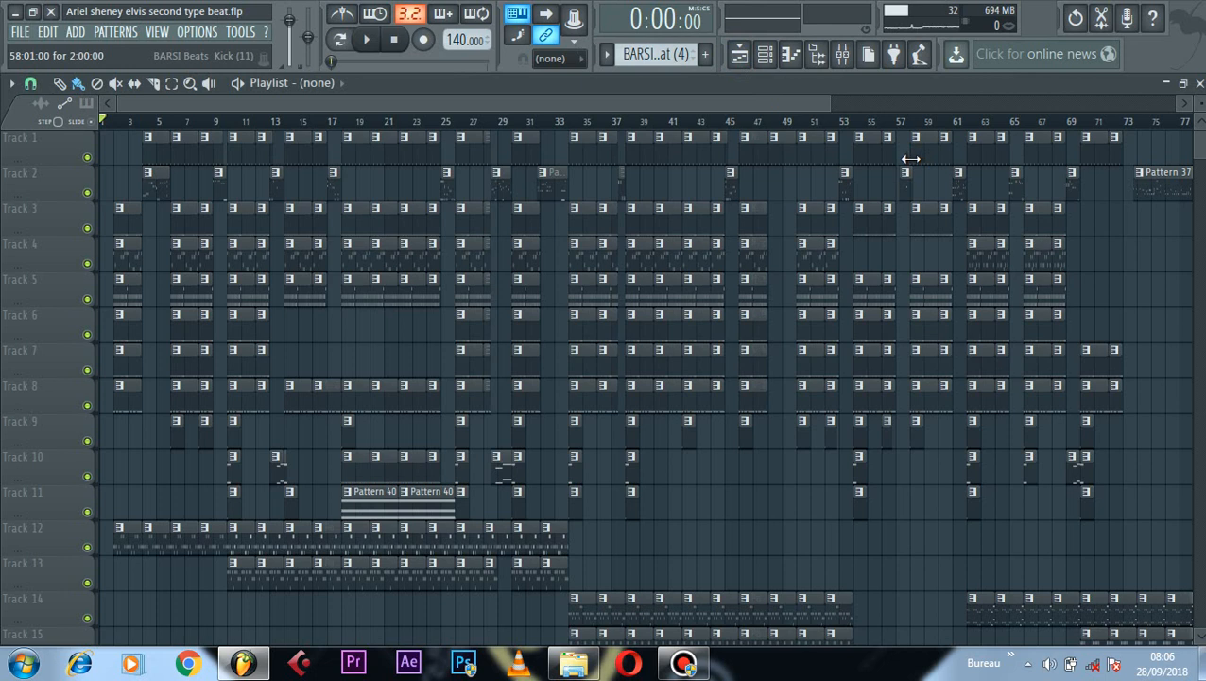
click(1199, 84)
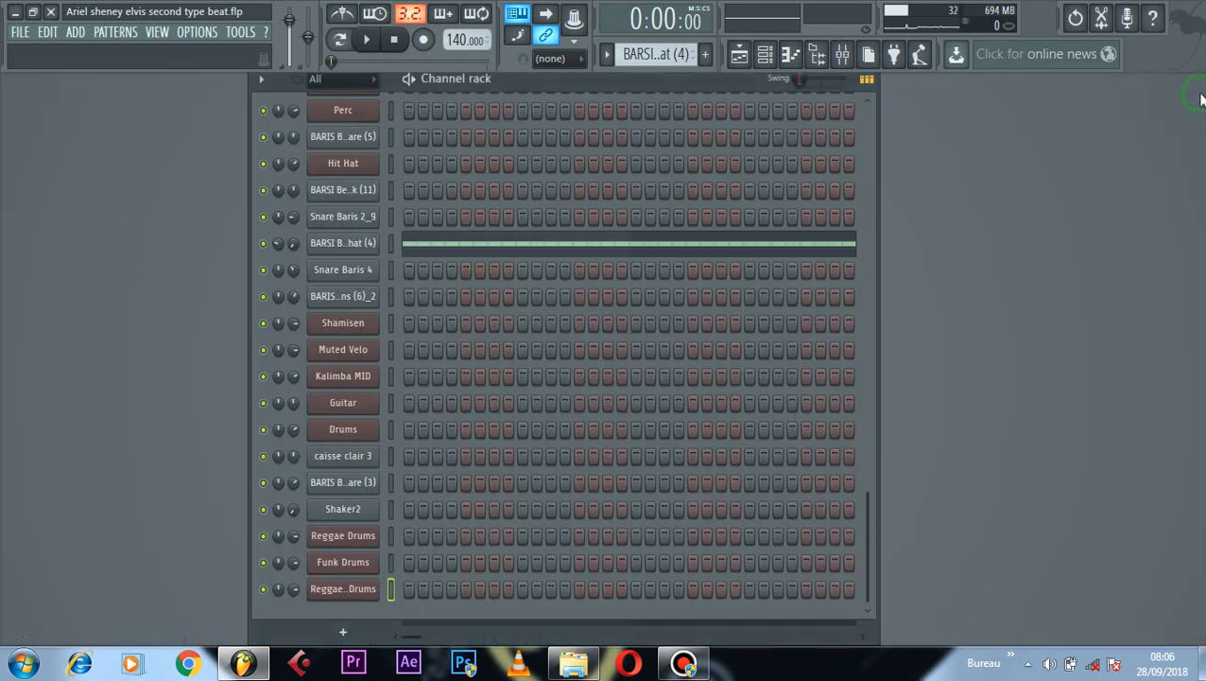
click(622, 56)
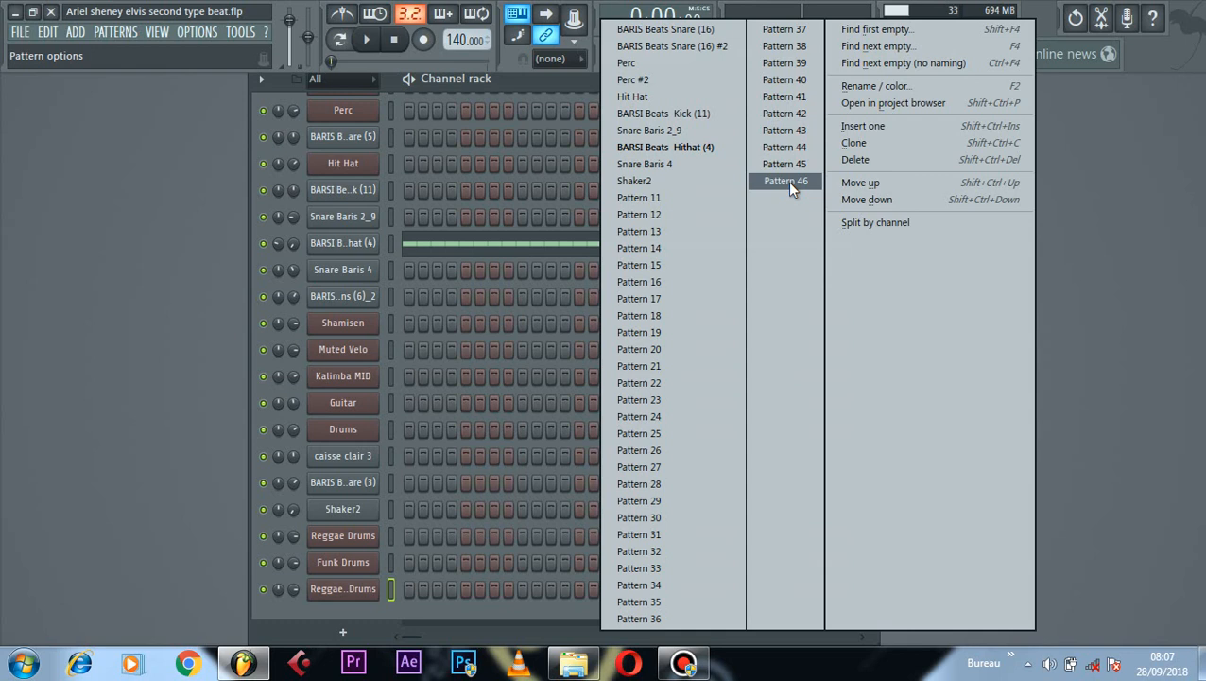
click(559, 100)
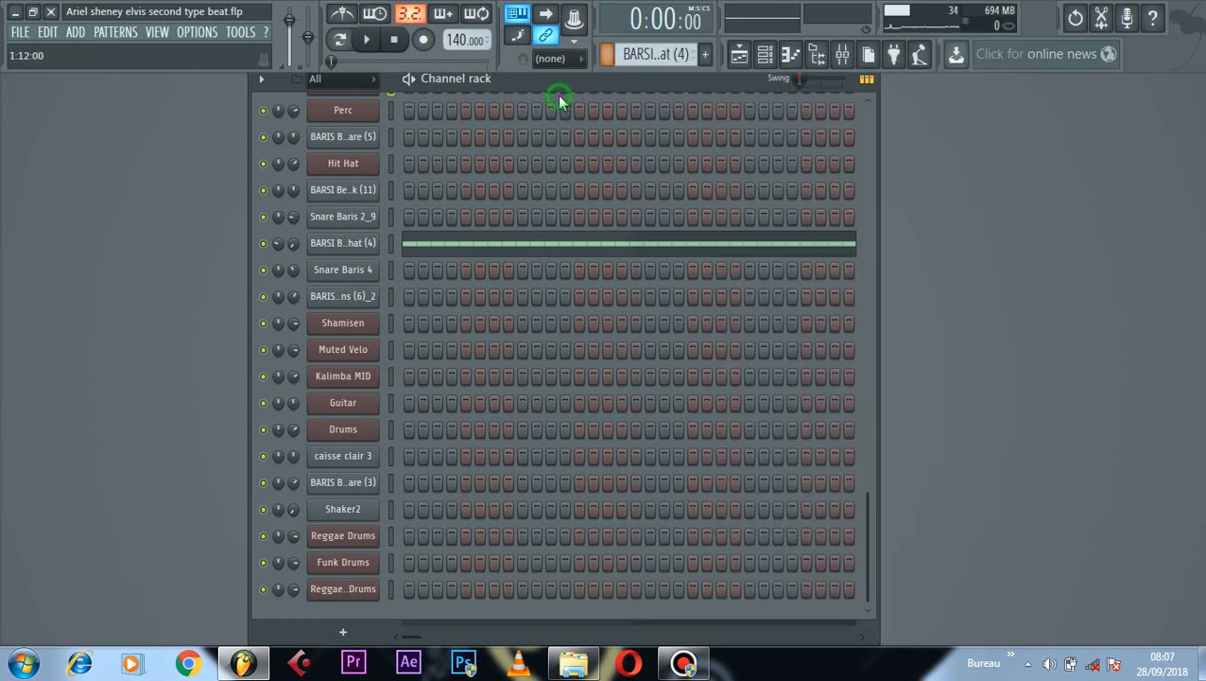
Step: Reopen the playlist and examine the named pattern clips on each track at closer zoom, closing it when done
click(736, 54)
scroll(142, 121, up, 3)
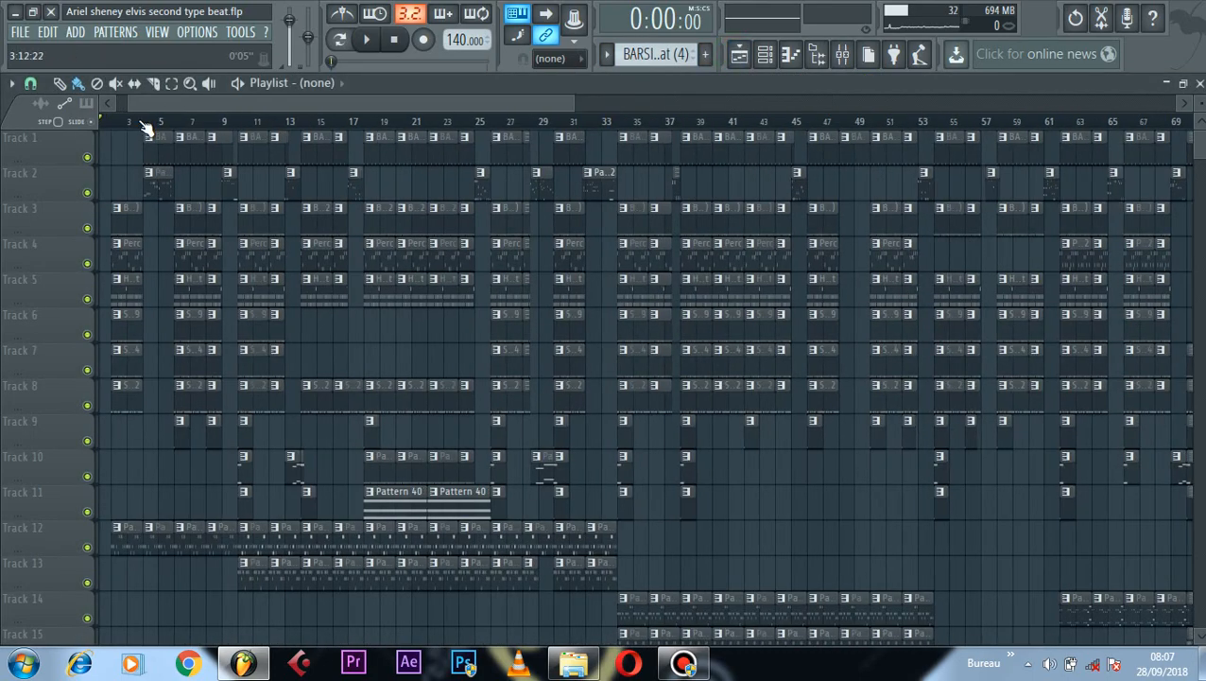
scroll(144, 126, up, 2)
scroll(144, 126, down, 2)
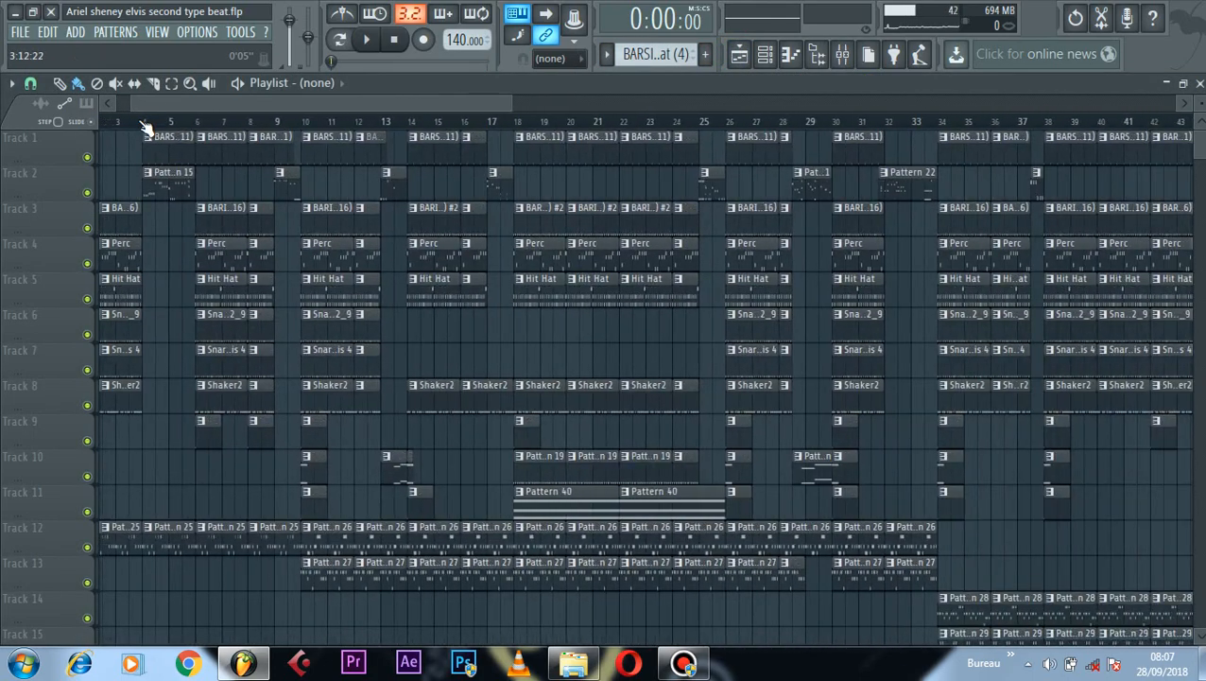
scroll(145, 122, down, 4)
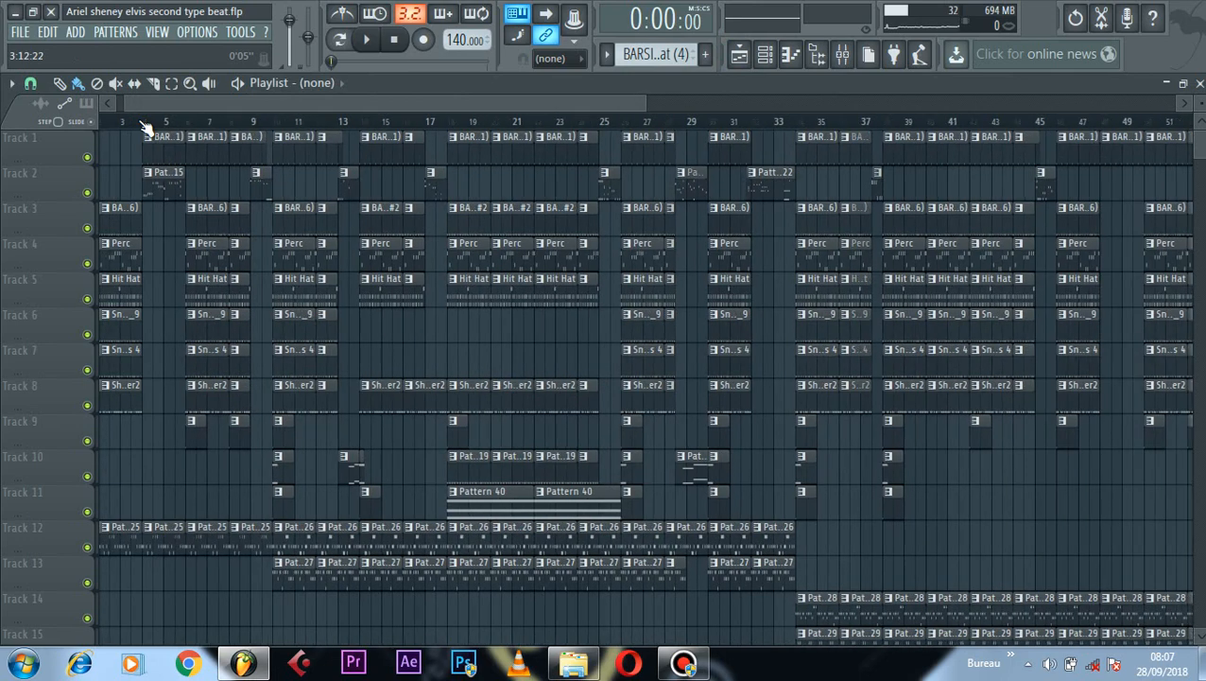
scroll(186, 110, down, 1)
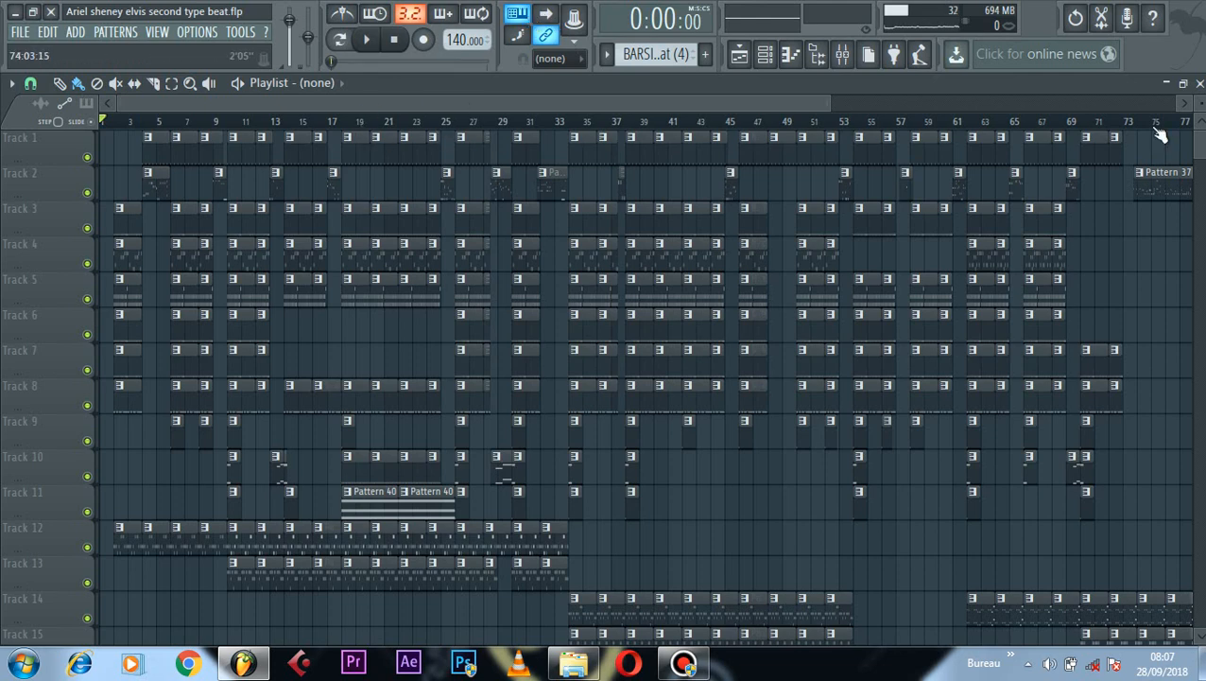
click(1199, 83)
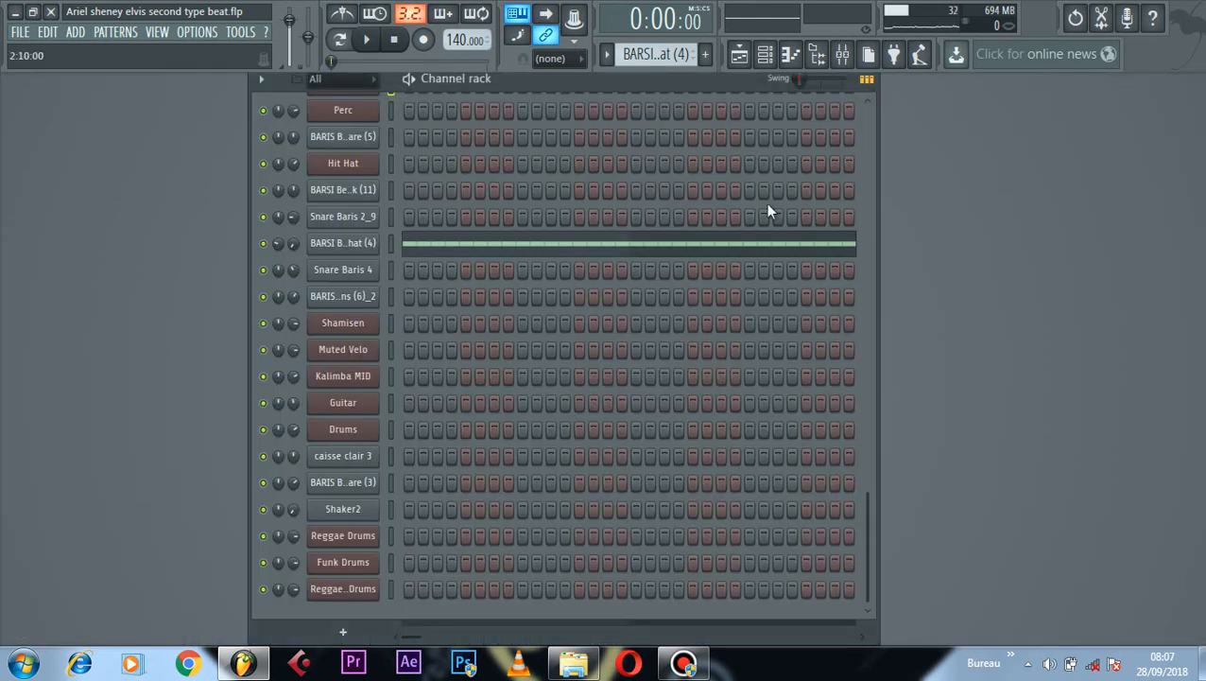
Step: Look through all instrument and sample channels in the channel rack, ending at the first channel
scroll(768, 212, up, 5)
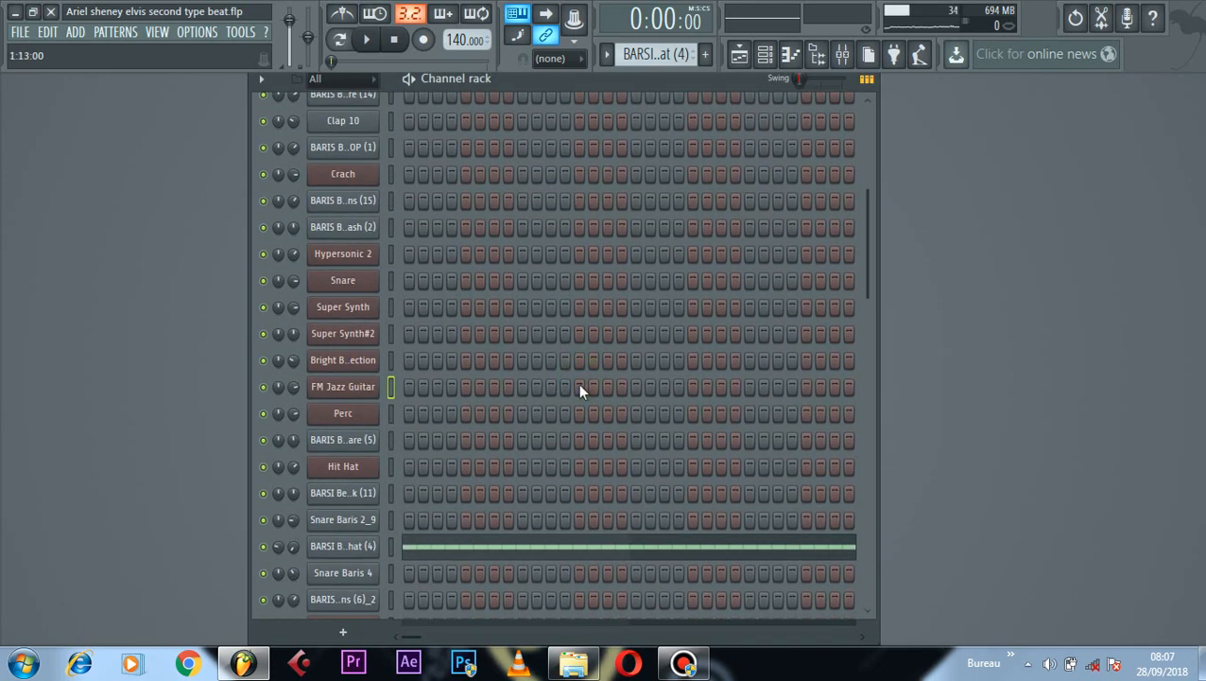
scroll(663, 194, down, 3)
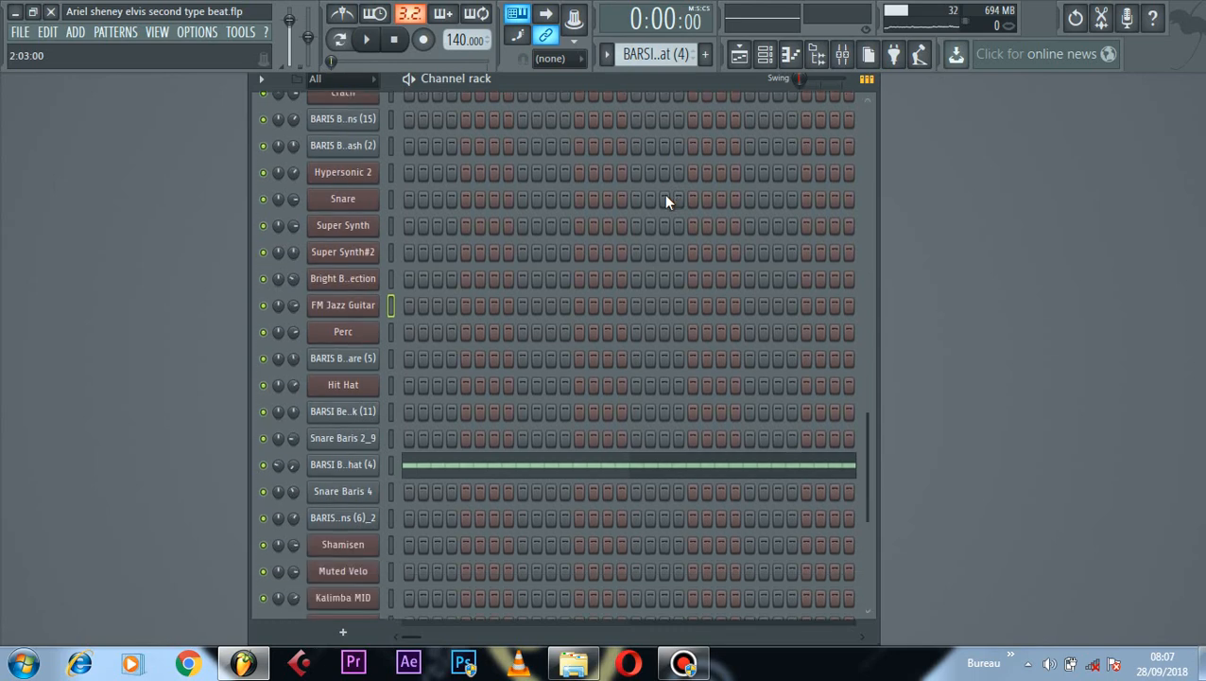
scroll(664, 194, down, 8)
scroll(664, 193, up, 14)
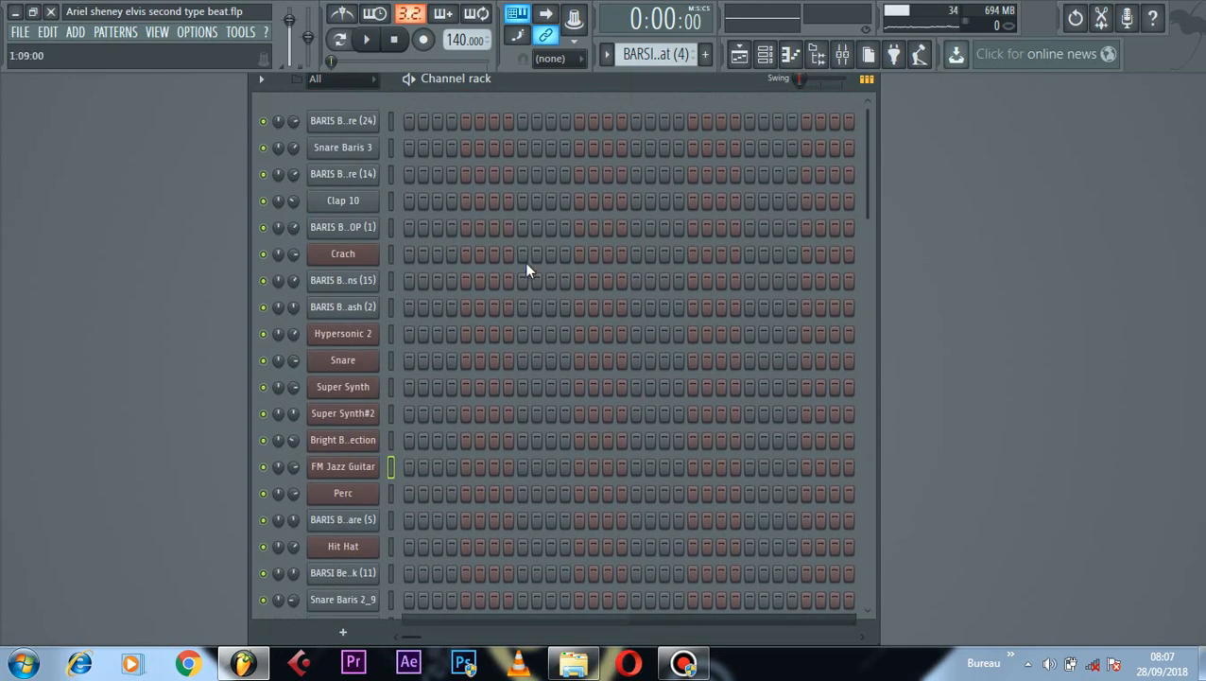
drag(661, 92, 666, 84)
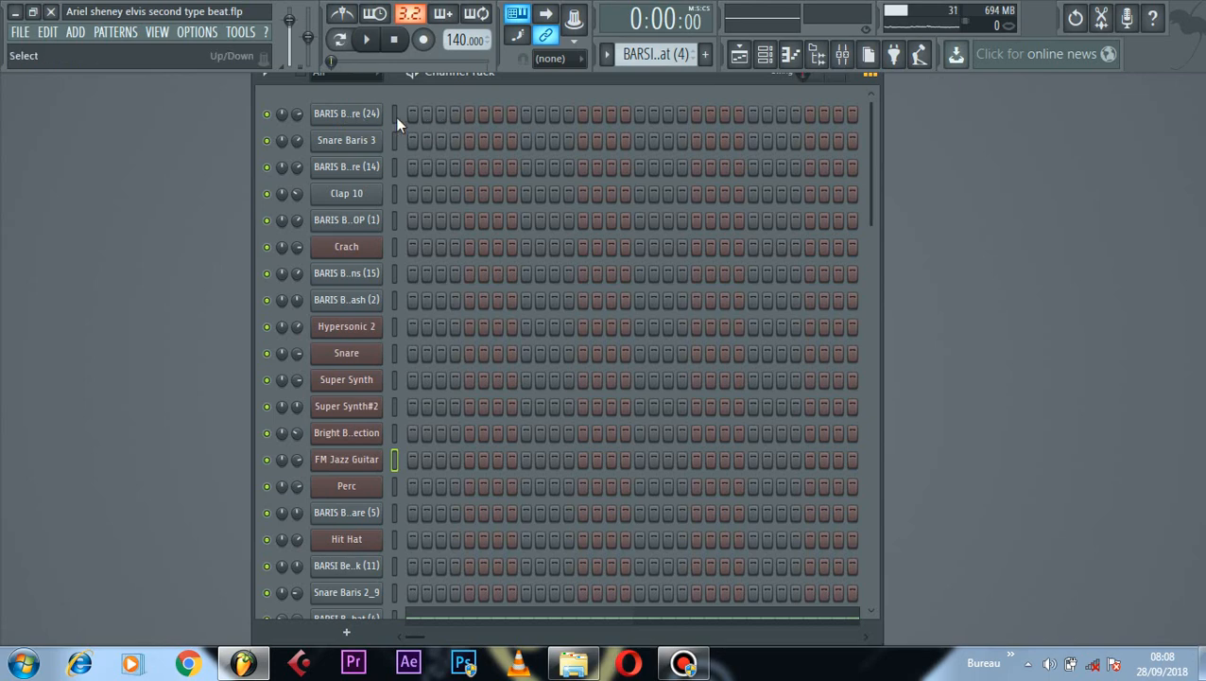
Step: Open the BARIS Beats Snare (24) channel settings, place the window beside the channel list and audition the sample
click(359, 121)
drag(345, 164, 998, 84)
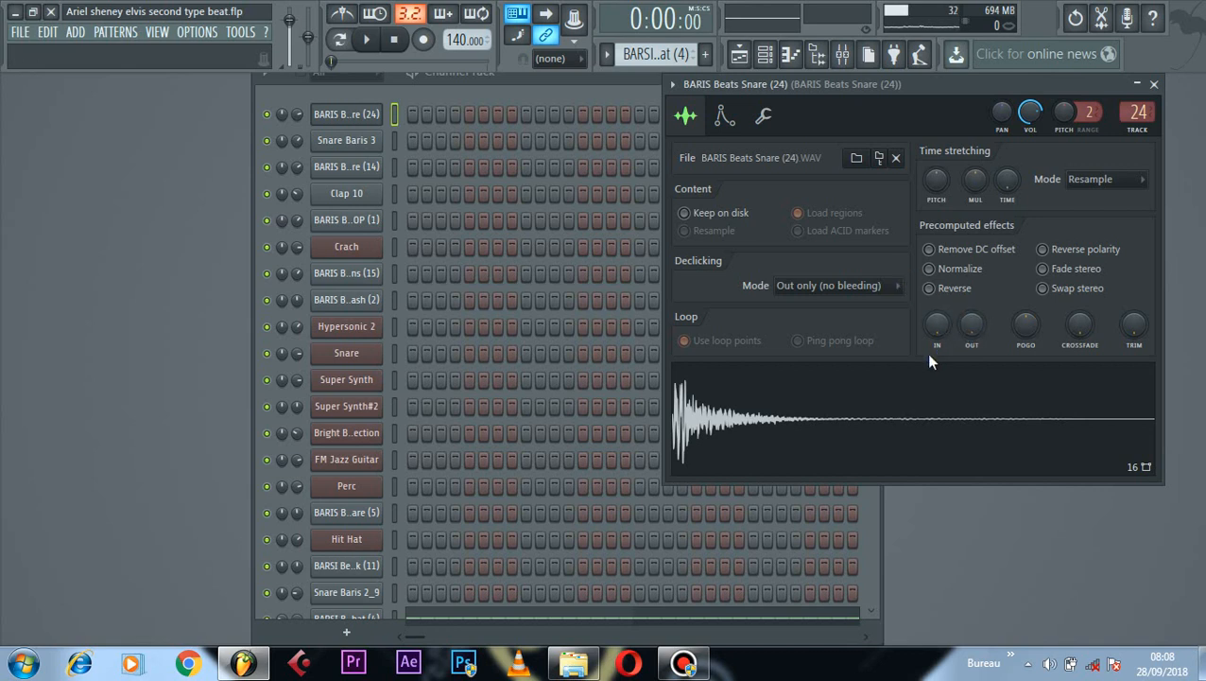
click(901, 419)
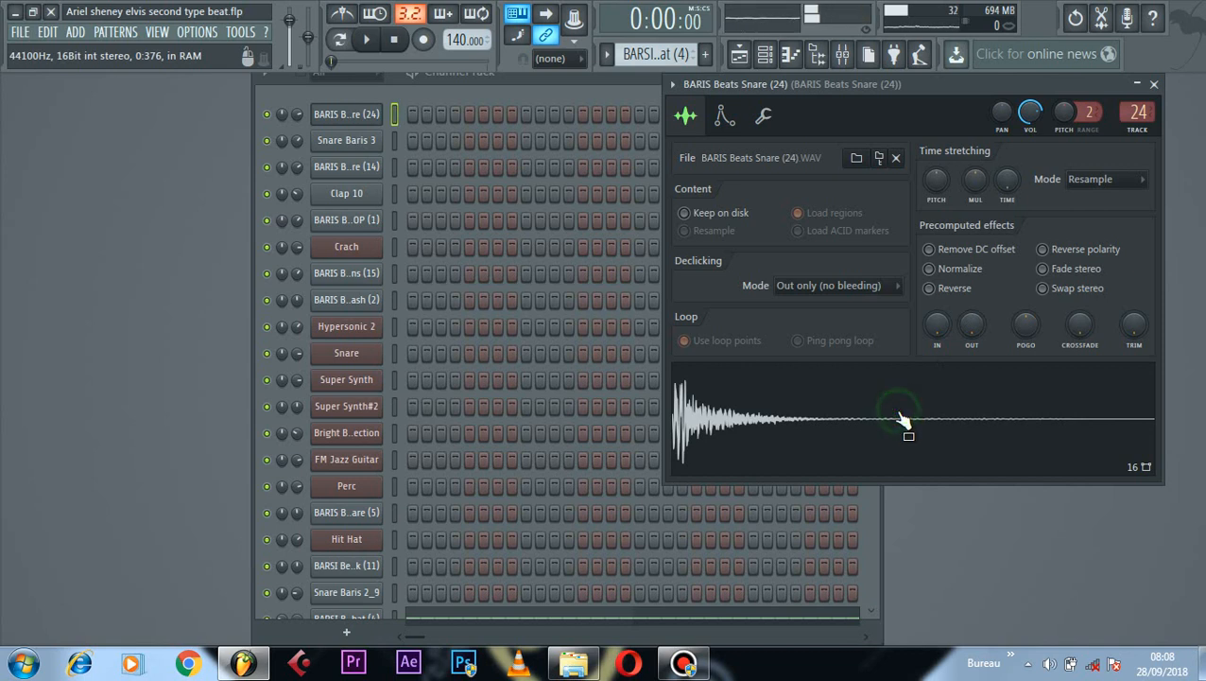
click(901, 418)
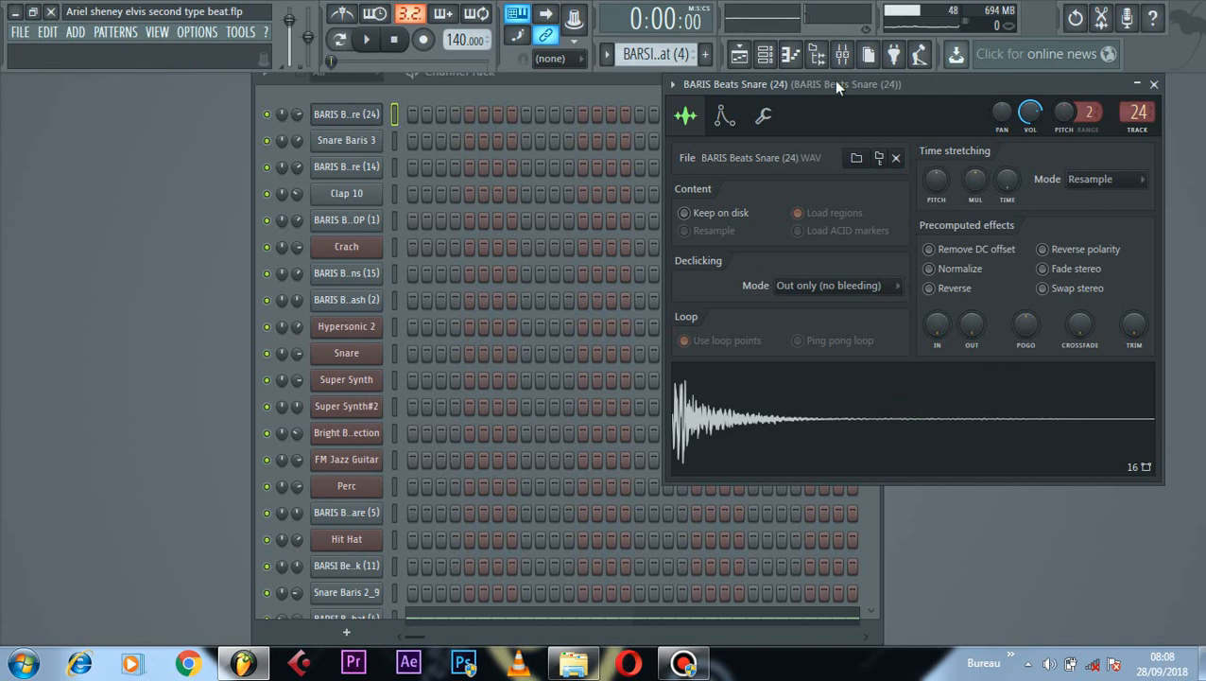
Step: Check the effects on the mixer track of BARIS Beats Snare (24) and audition its sample again
click(840, 59)
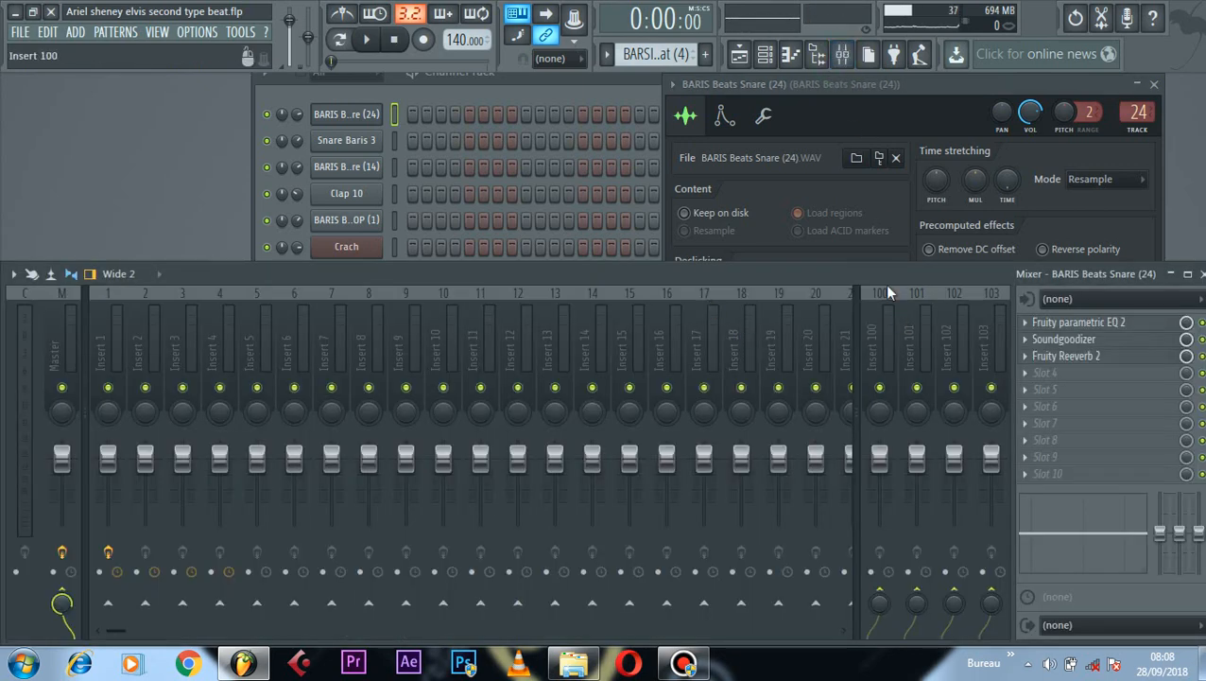
click(842, 58)
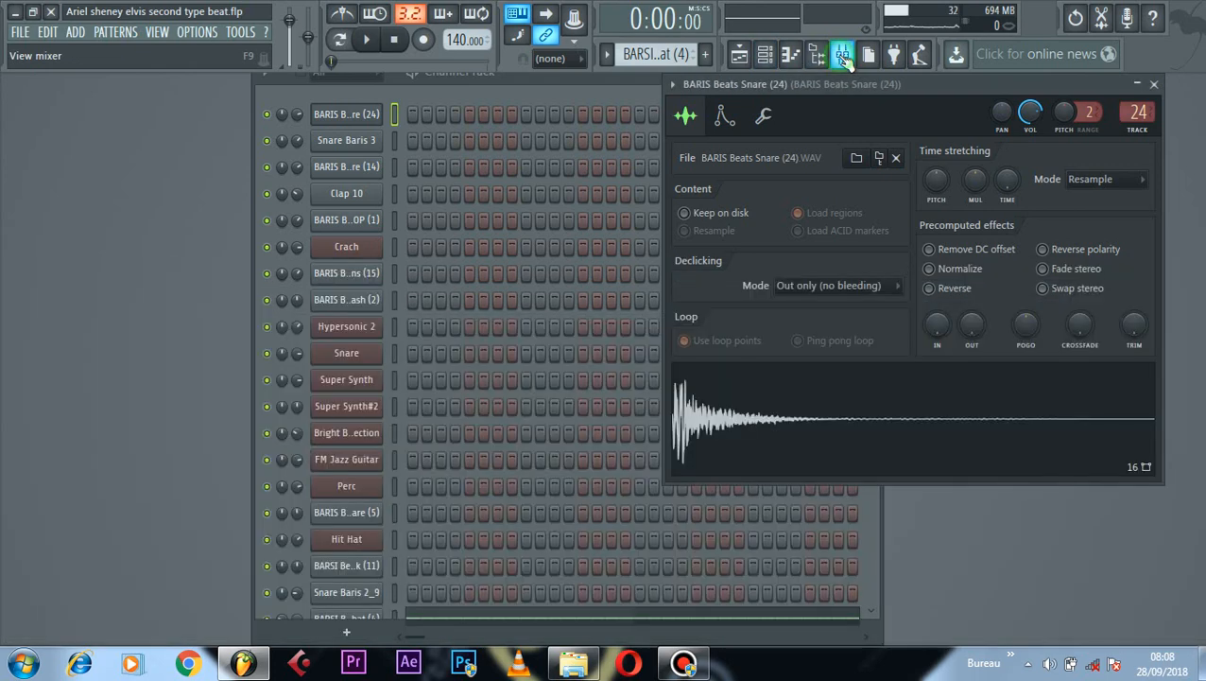
click(884, 413)
click(885, 413)
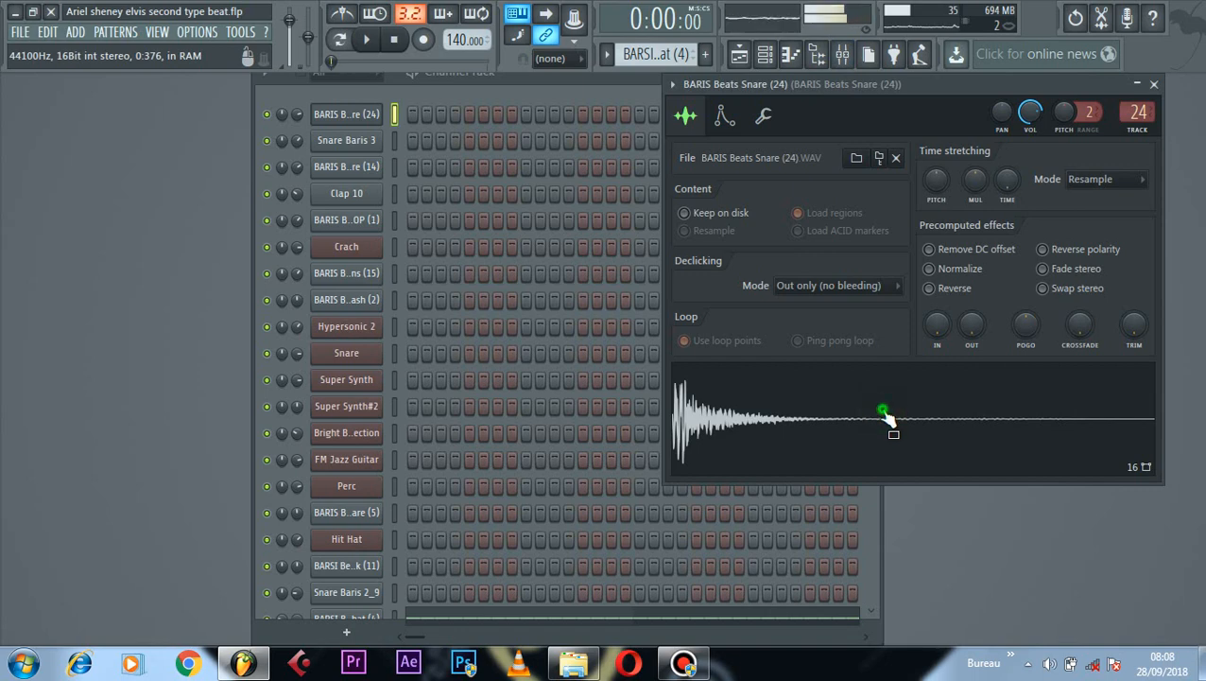
Step: Open the Snare Baris 3 and BARIS Beats Snare (14) channels and audition their samples
click(358, 144)
drag(395, 239, 825, 164)
click(709, 480)
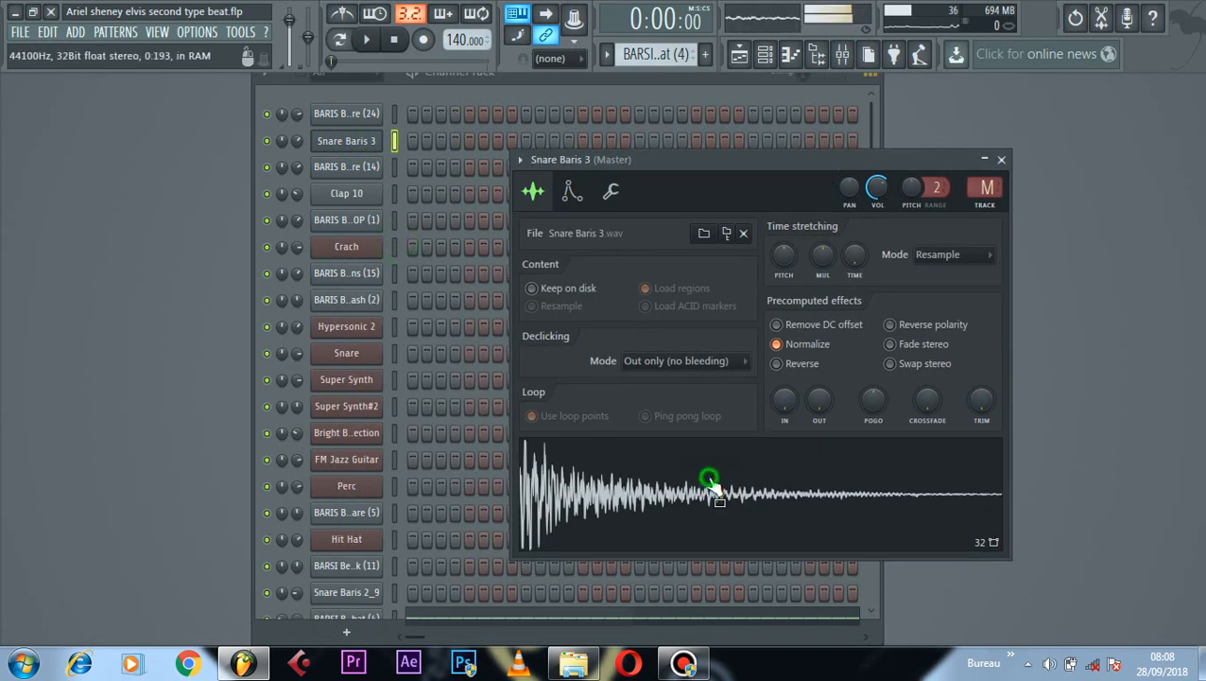
click(710, 480)
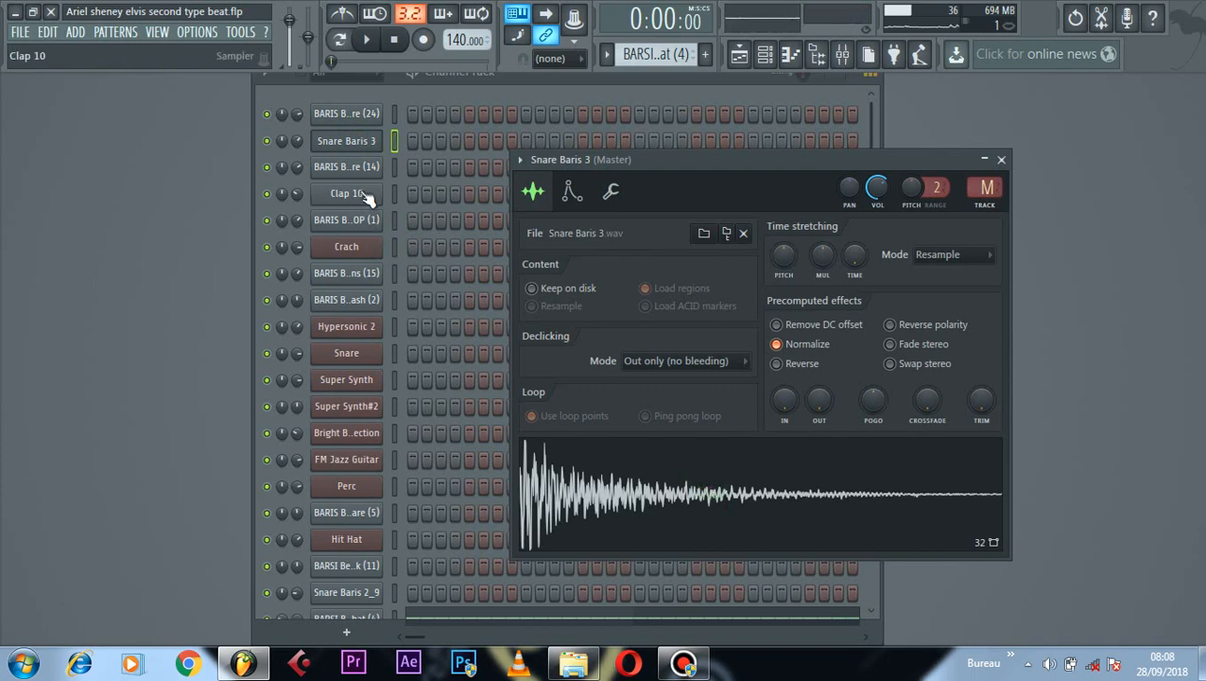
click(348, 170)
click(359, 540)
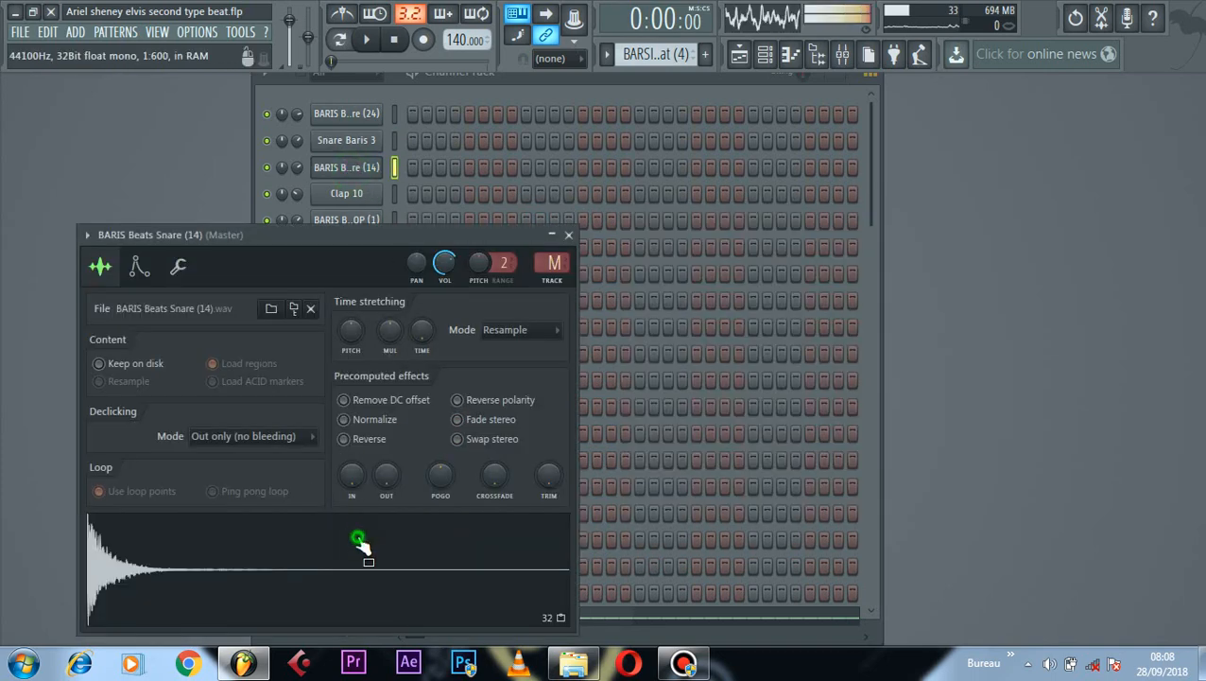
Step: Open the Clap 10 channel, audition its sample and move its window clear of the channel list
click(359, 195)
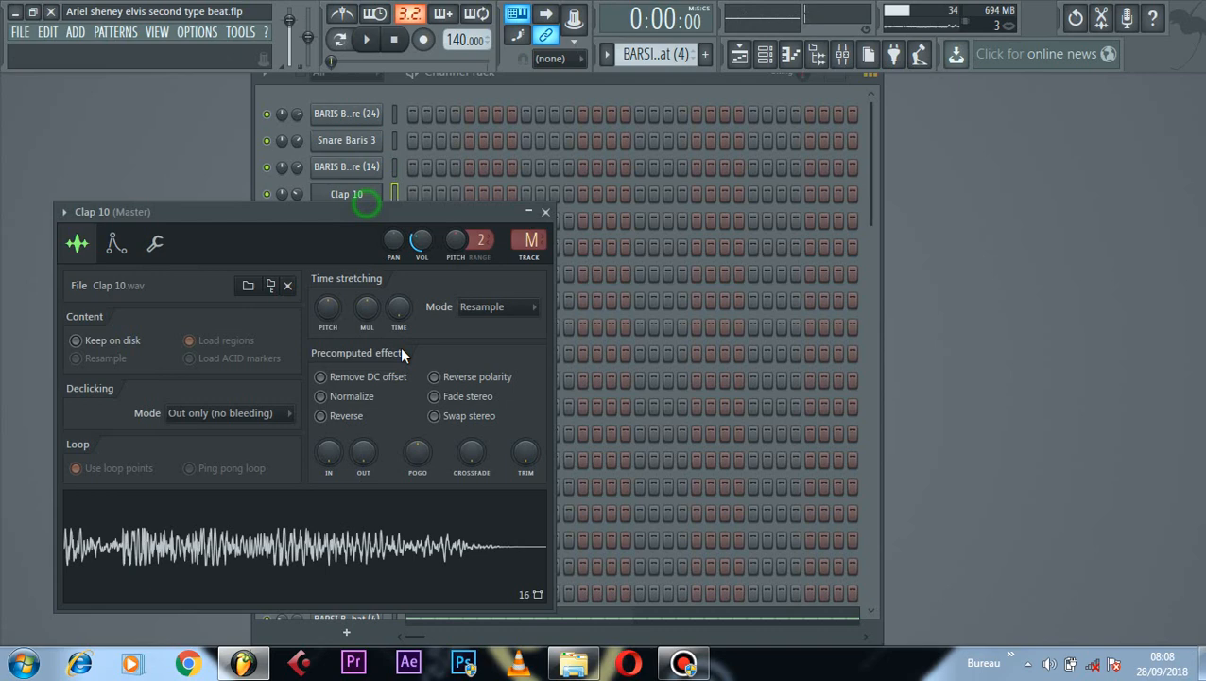
click(397, 532)
click(397, 532)
drag(464, 223, 923, 149)
Step: Open the BARIS Beats DROP (1) channel, audition its sample and move its window off the channel names
click(347, 220)
click(422, 532)
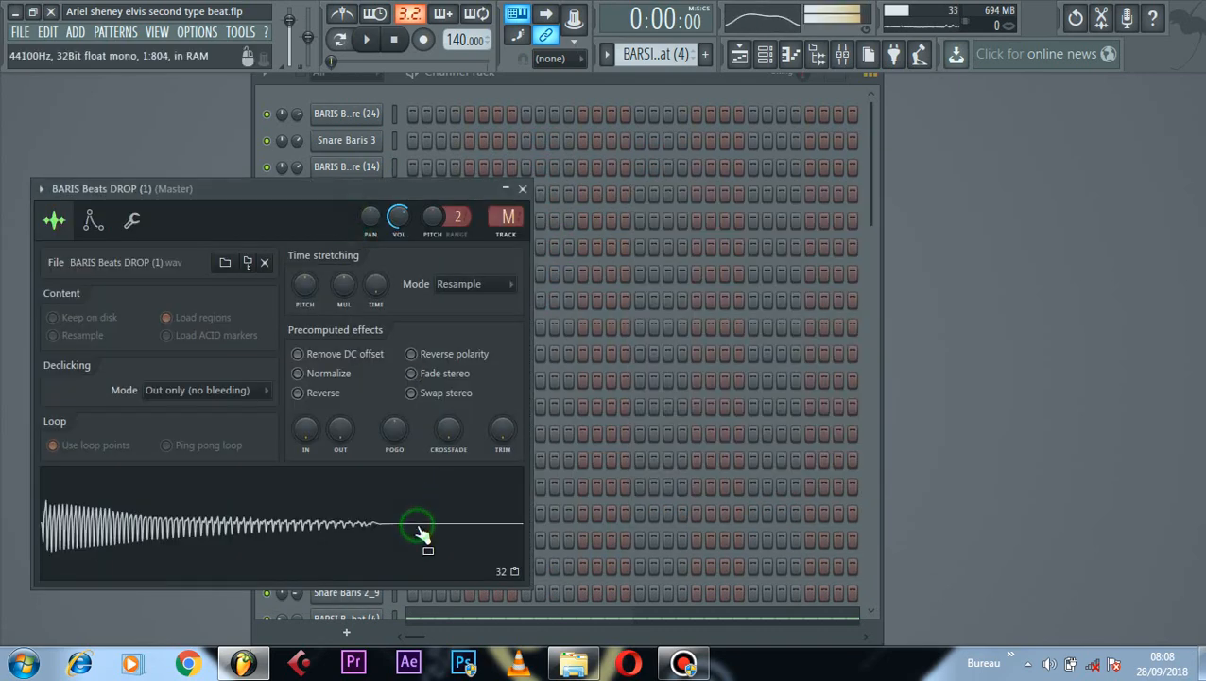
click(422, 535)
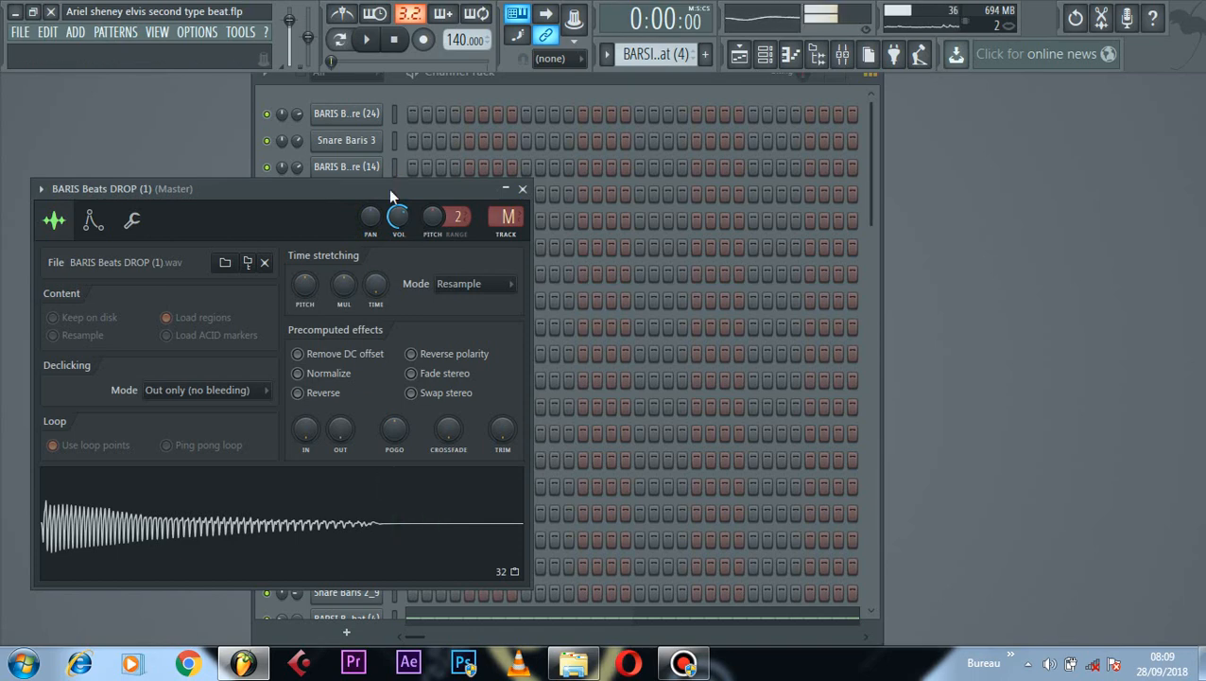
drag(389, 188, 946, 121)
Step: Open the Crach channel, show its Hypersonic 2 plugin editor and position the window beside the channel names
click(366, 250)
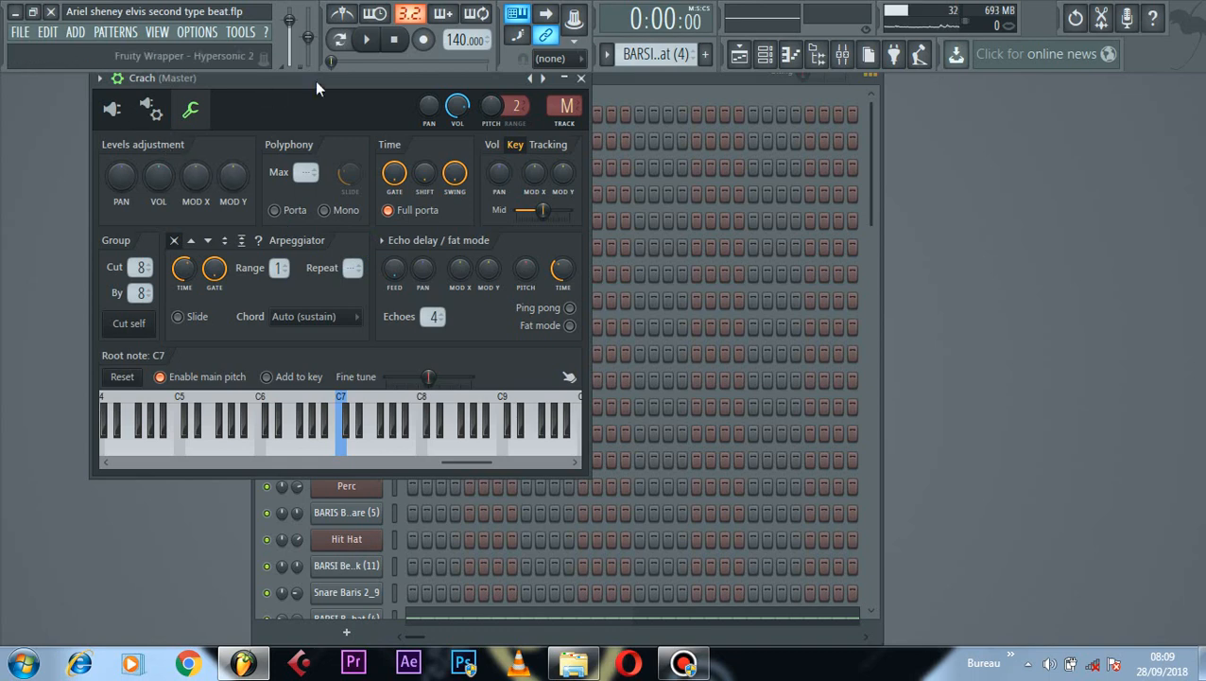
drag(315, 81, 731, 87)
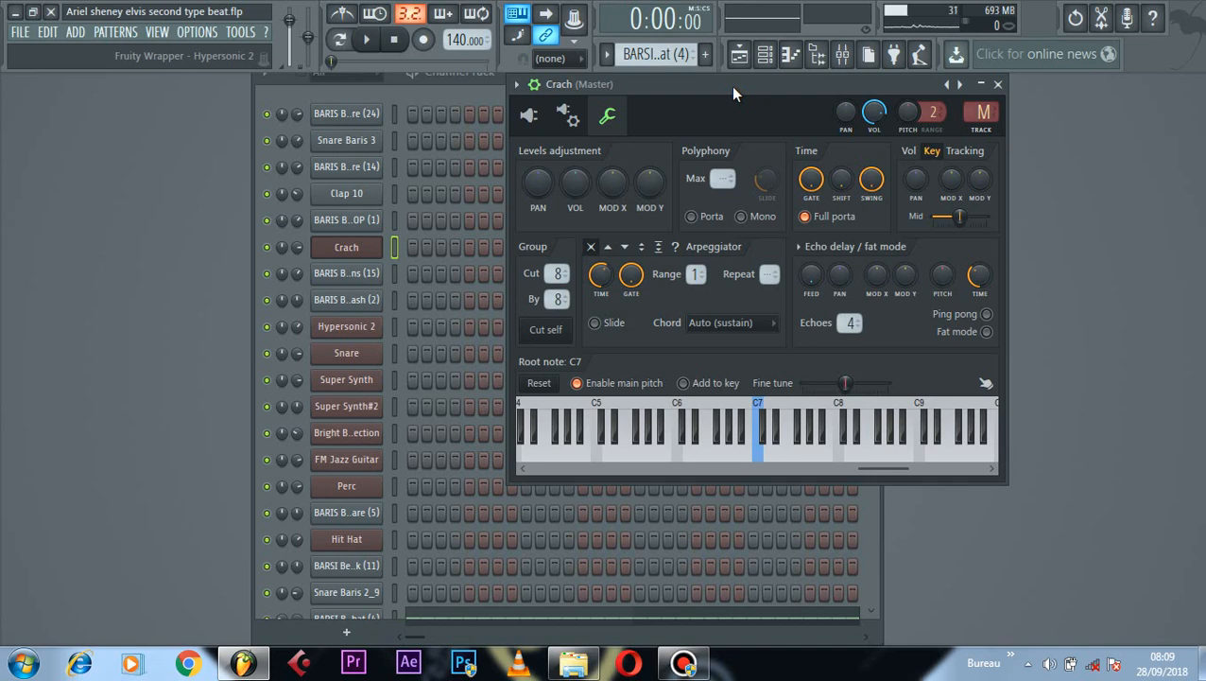
click(528, 115)
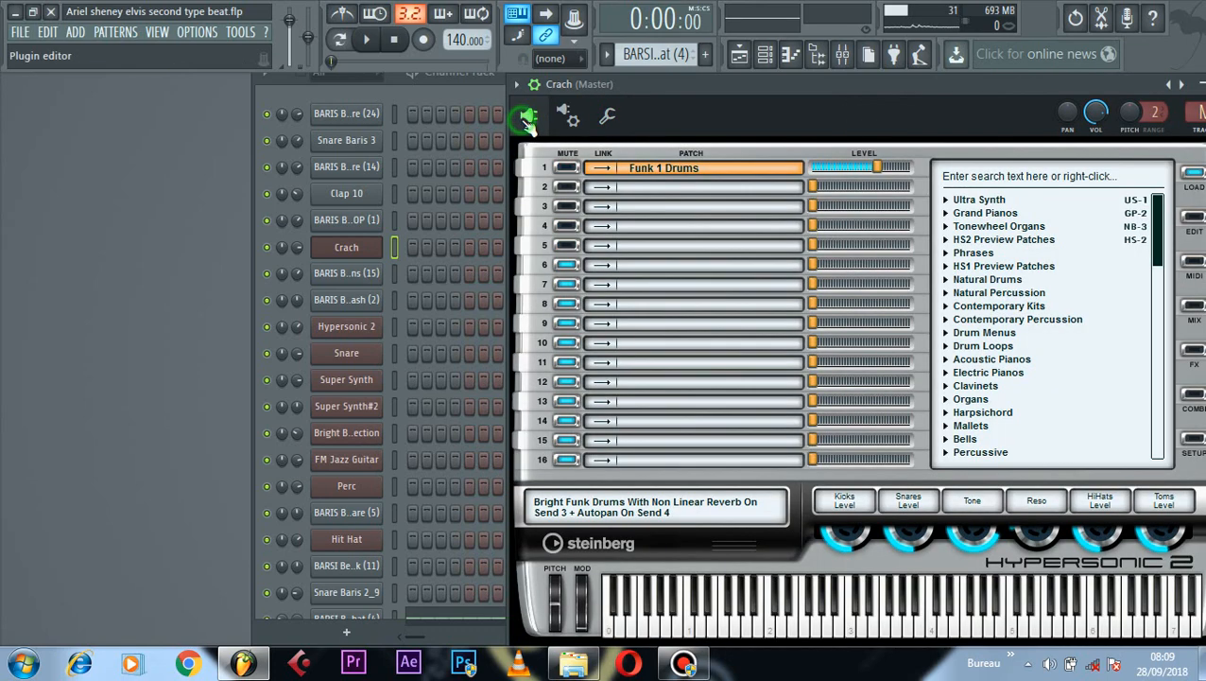
drag(664, 85, 633, 79)
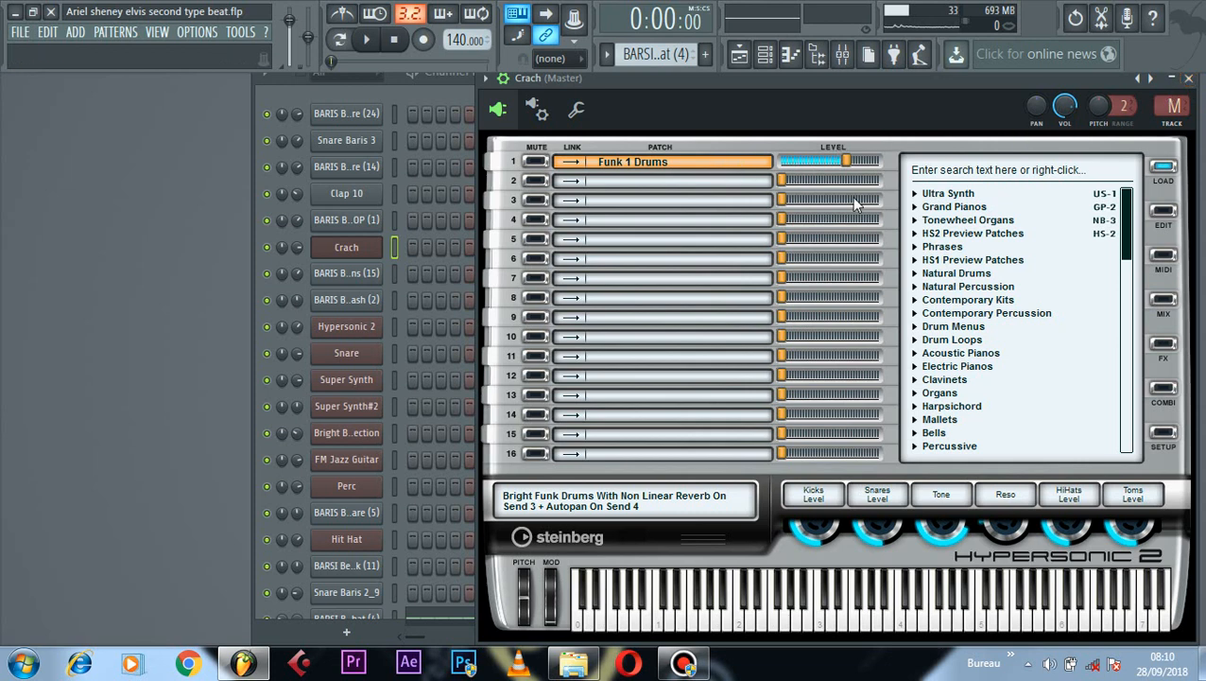
Step: Expand the Natural Drums category in the Crach channel's Hypersonic 2 browser and select the Funk 1 Drums patch
click(913, 274)
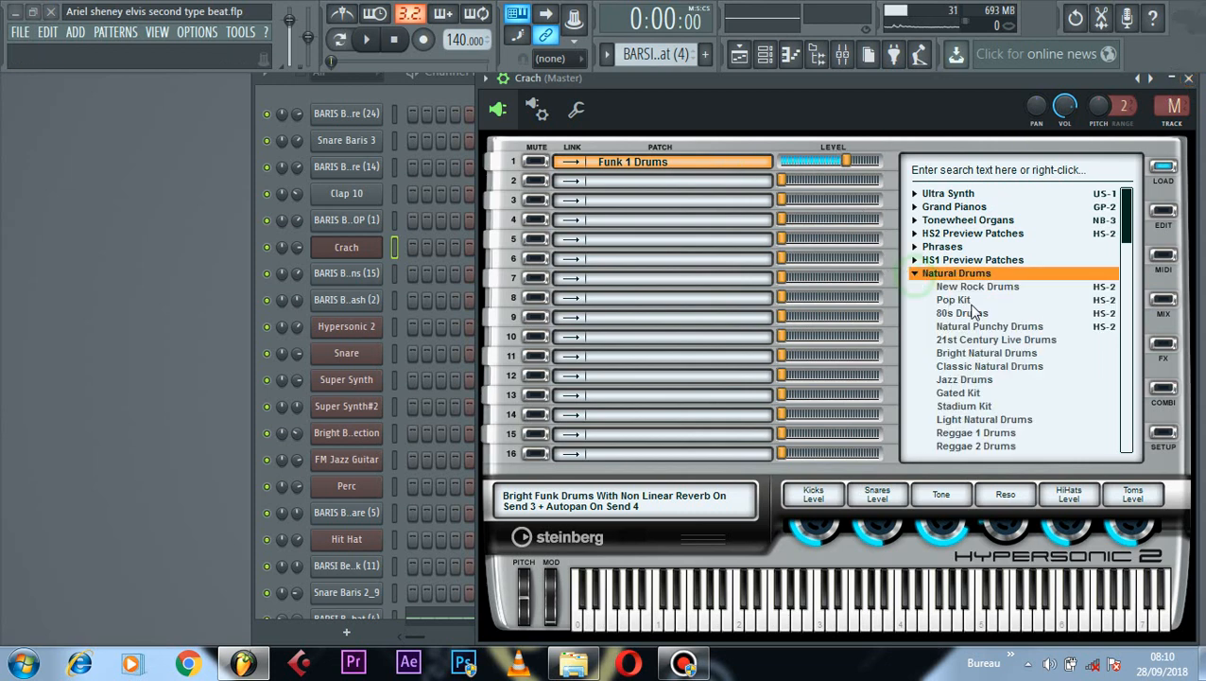
drag(1124, 244, 1124, 272)
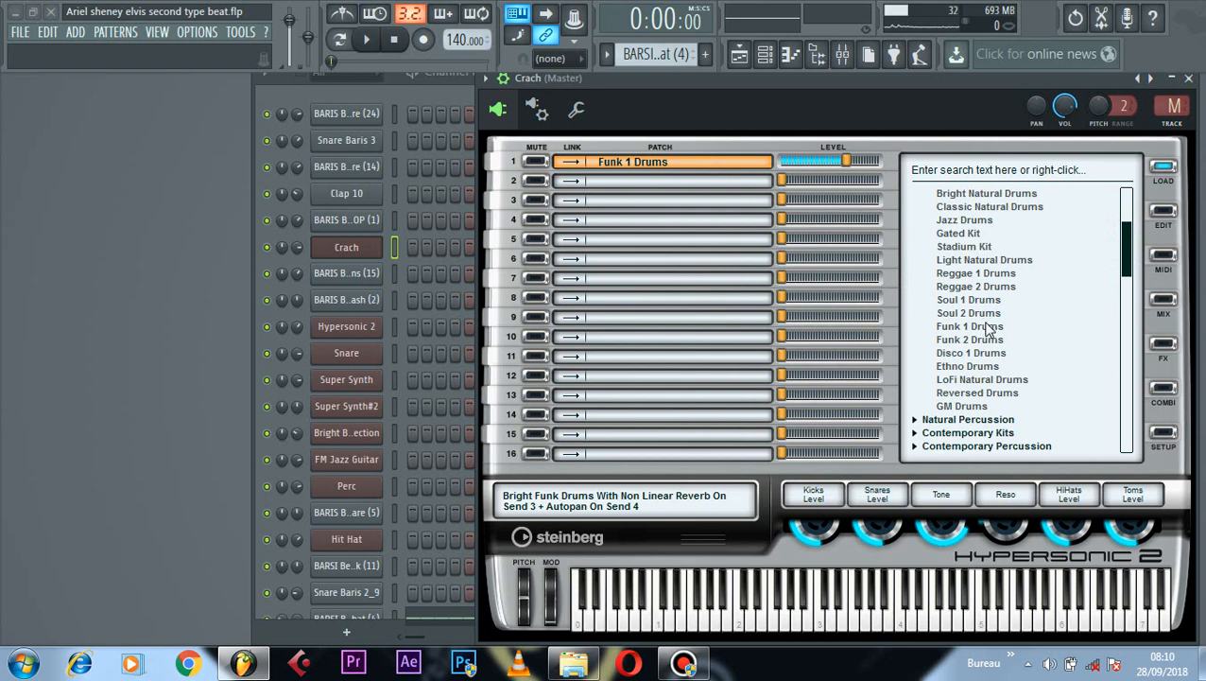
click(988, 327)
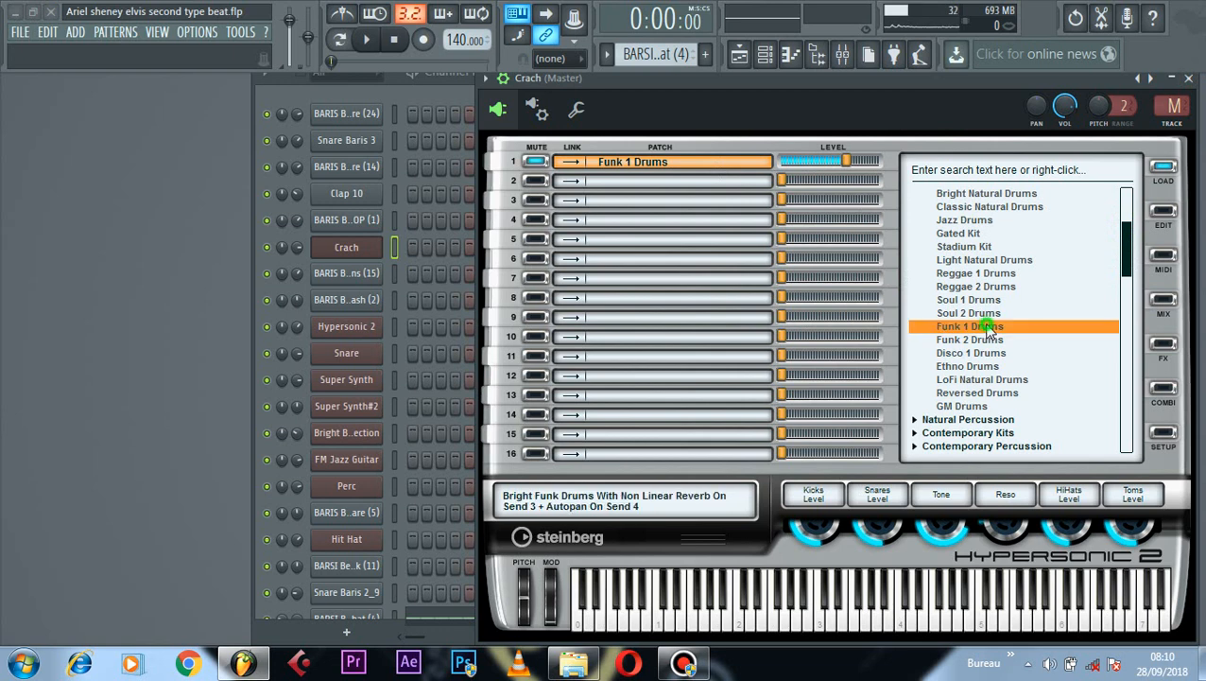
Step: Audition the Funk 1 Drums patch on various notes of the Hypersonic 2 keyboard and close the Crach editor
click(721, 631)
click(727, 626)
click(775, 630)
click(759, 629)
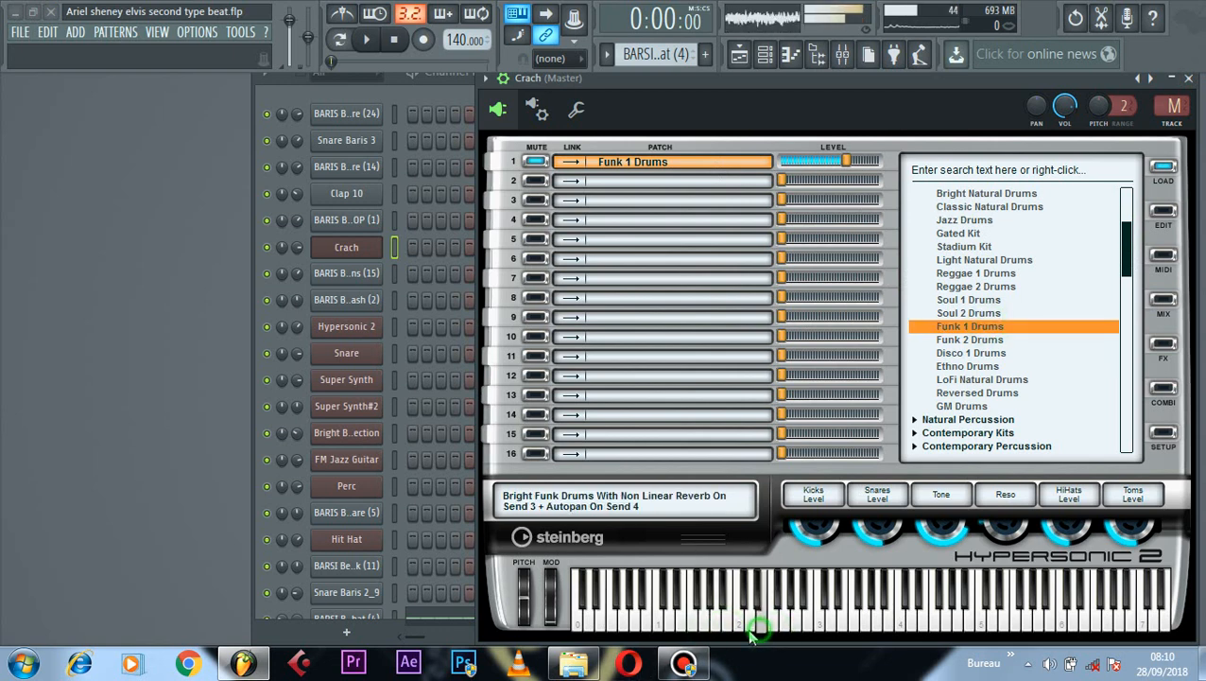
click(746, 628)
click(732, 629)
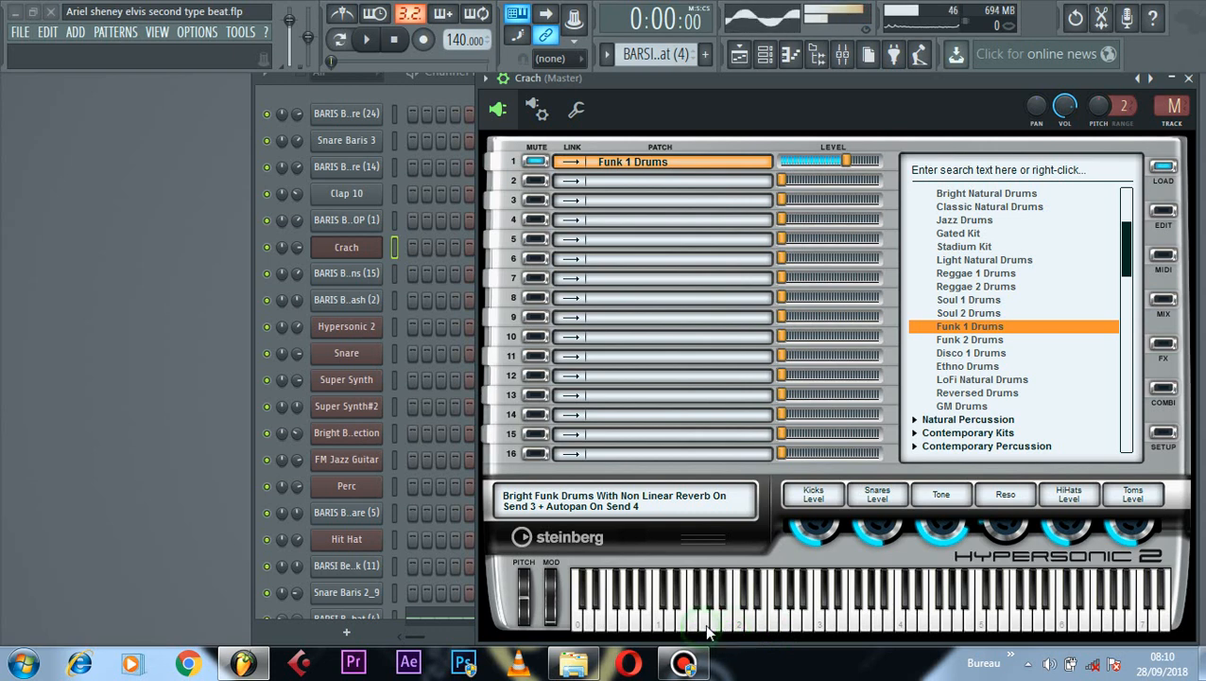
click(712, 627)
click(695, 629)
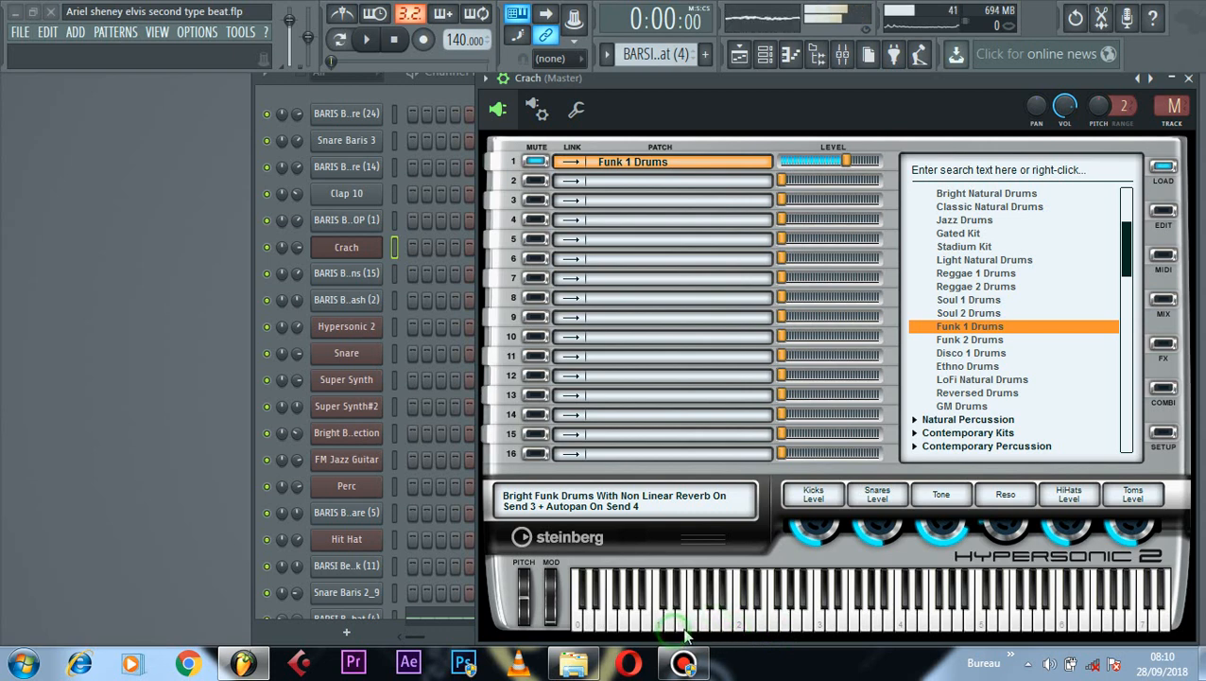
click(668, 628)
click(657, 629)
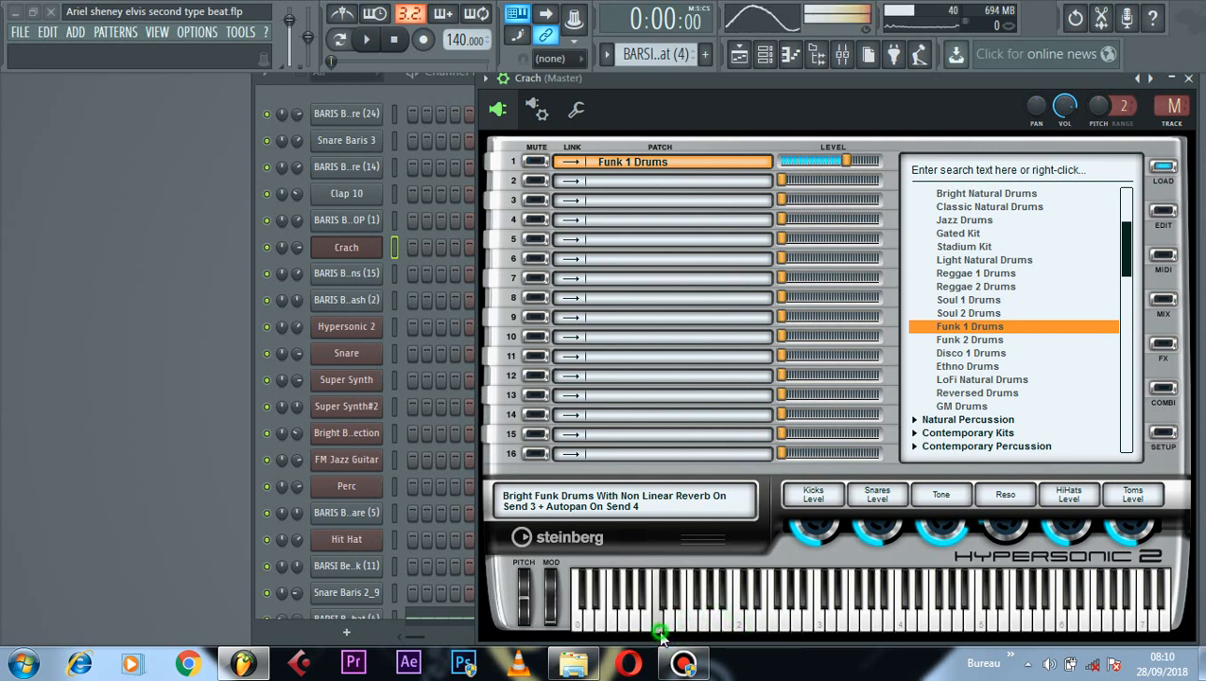
click(684, 628)
click(683, 628)
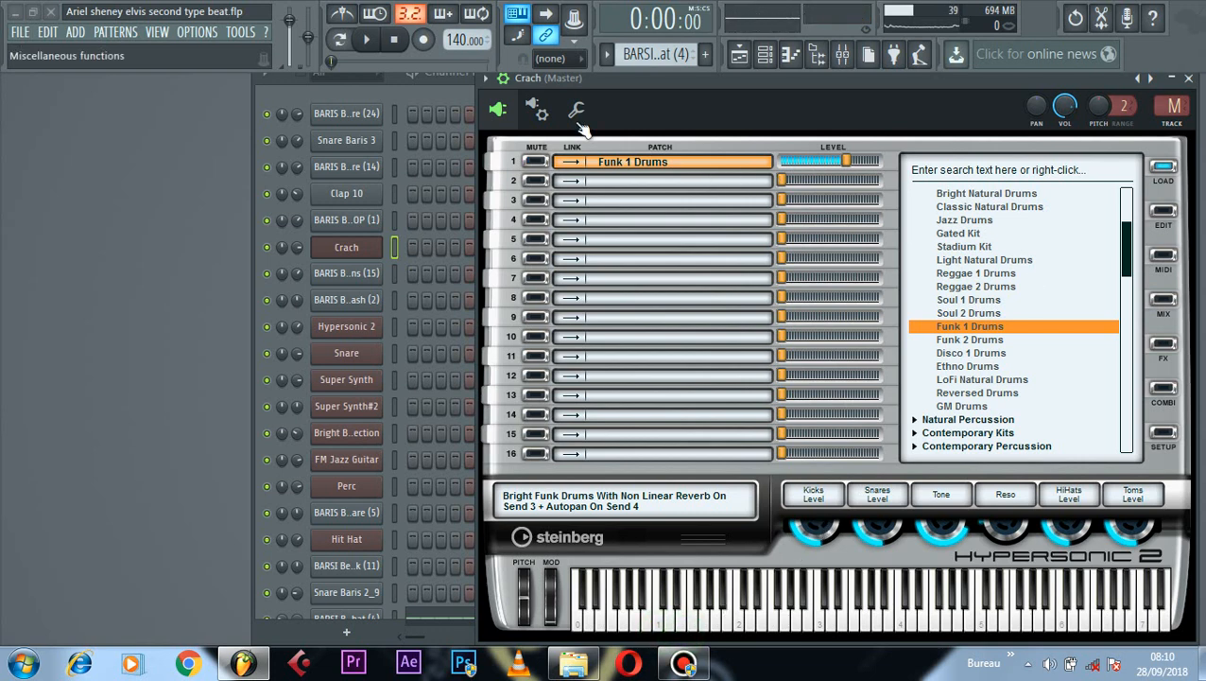
click(1188, 78)
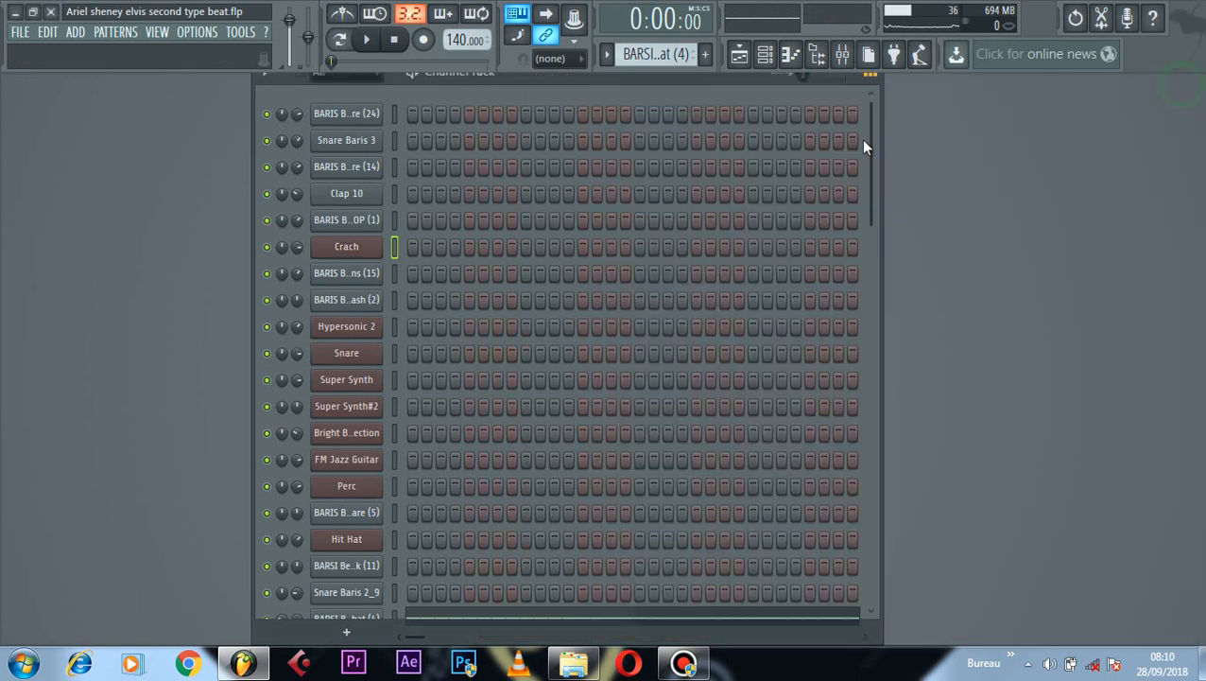
Step: Check the BARSI Beats Hithat (4) channel's sampler settings, close them and open its notes in the piano roll
scroll(426, 491, down, 3)
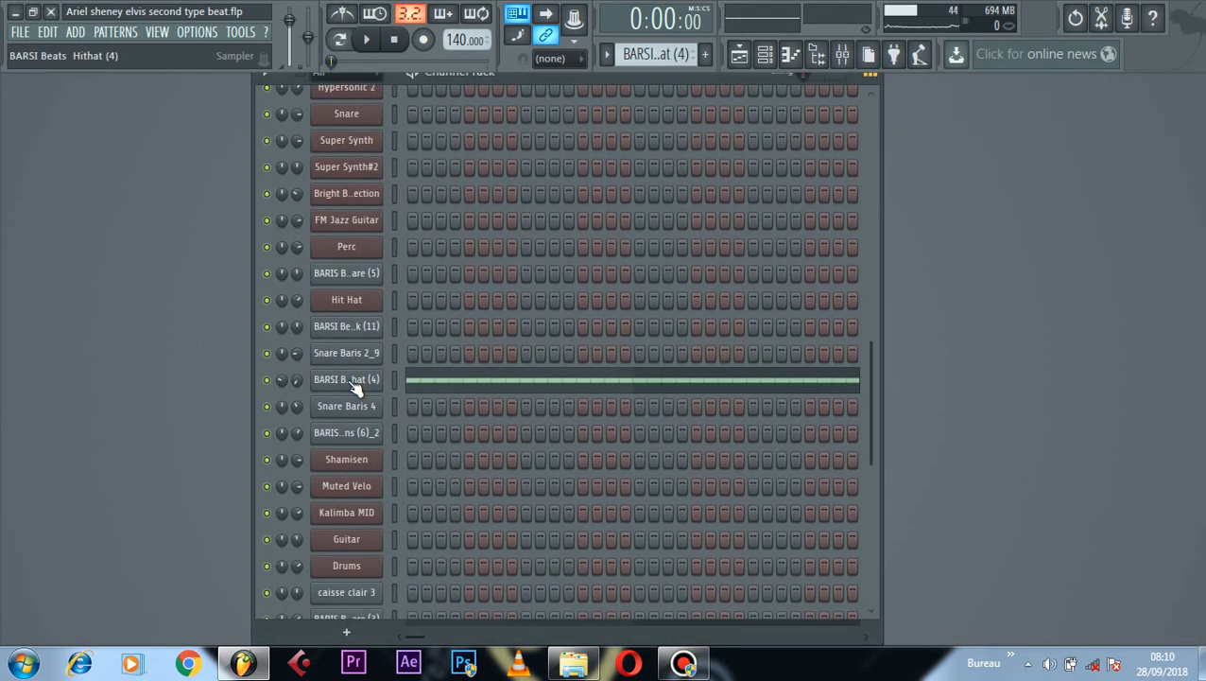
click(347, 379)
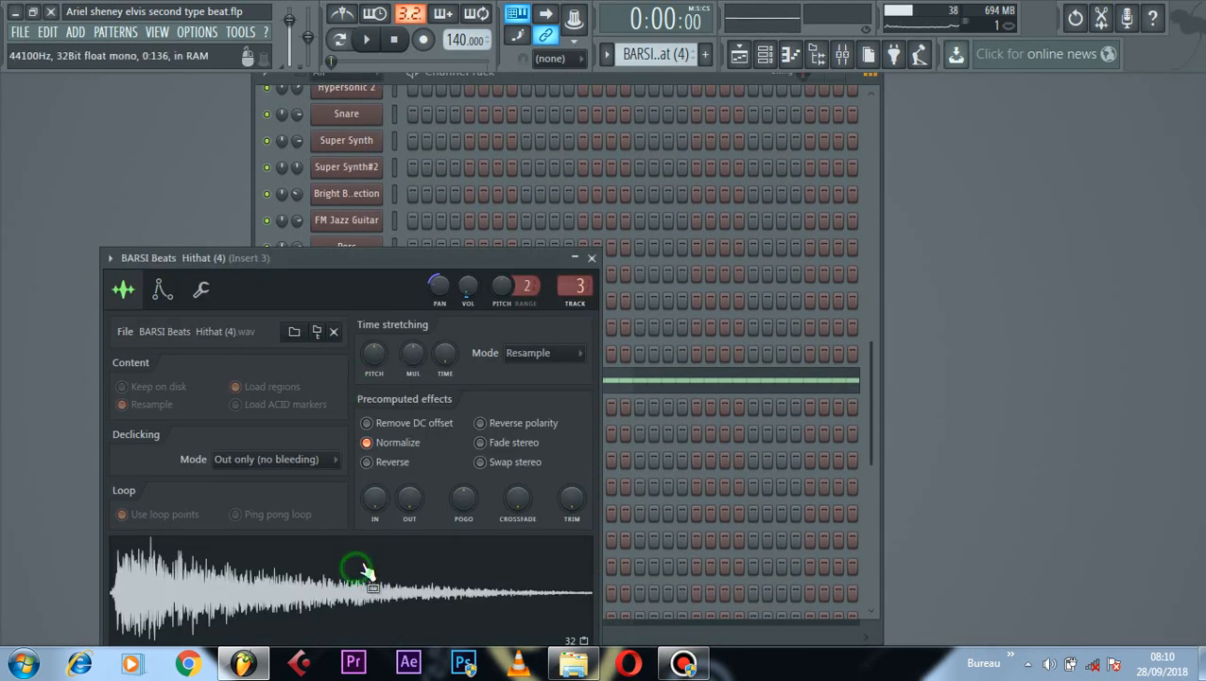
click(592, 258)
click(518, 382)
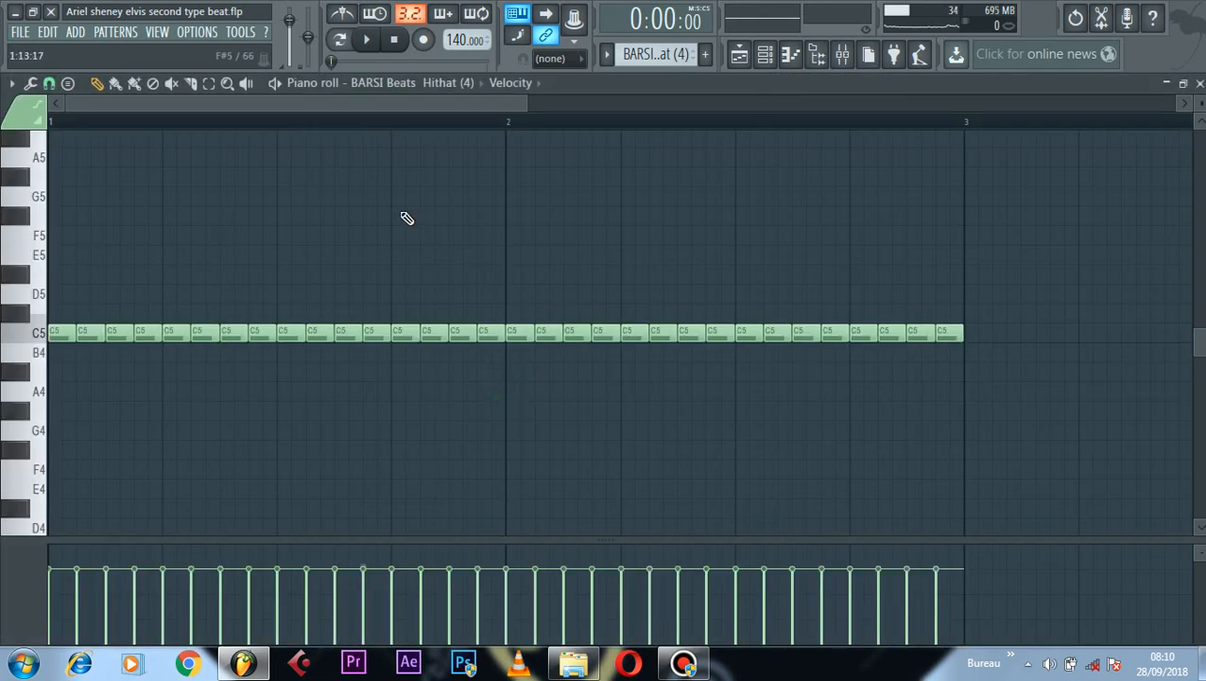
Step: Switch playback to pattern mode, play the BARSI Beats Hithat (4) pattern and stop it
click(340, 39)
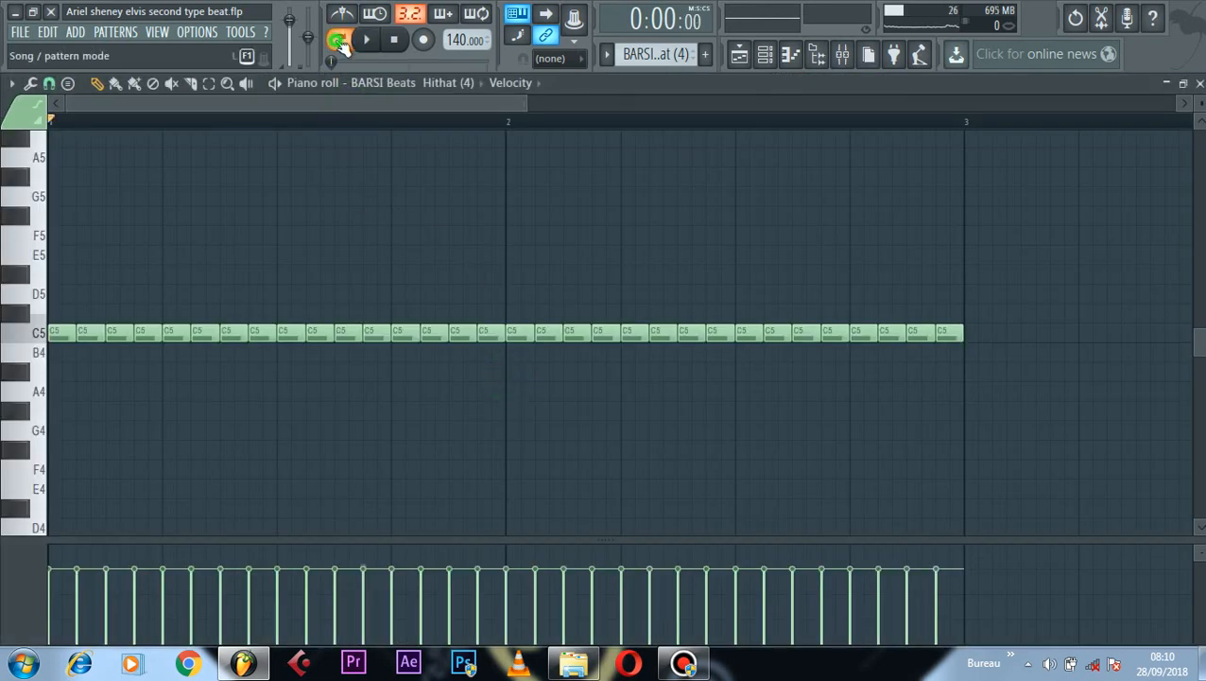
key(space)
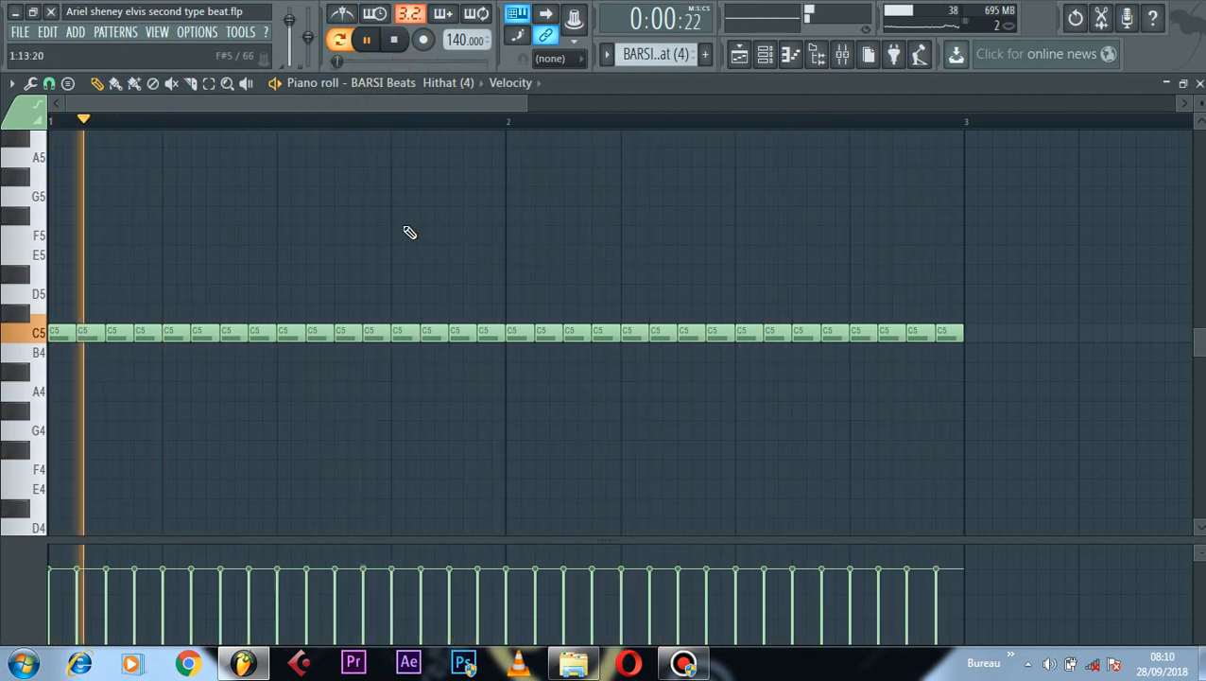
key(space)
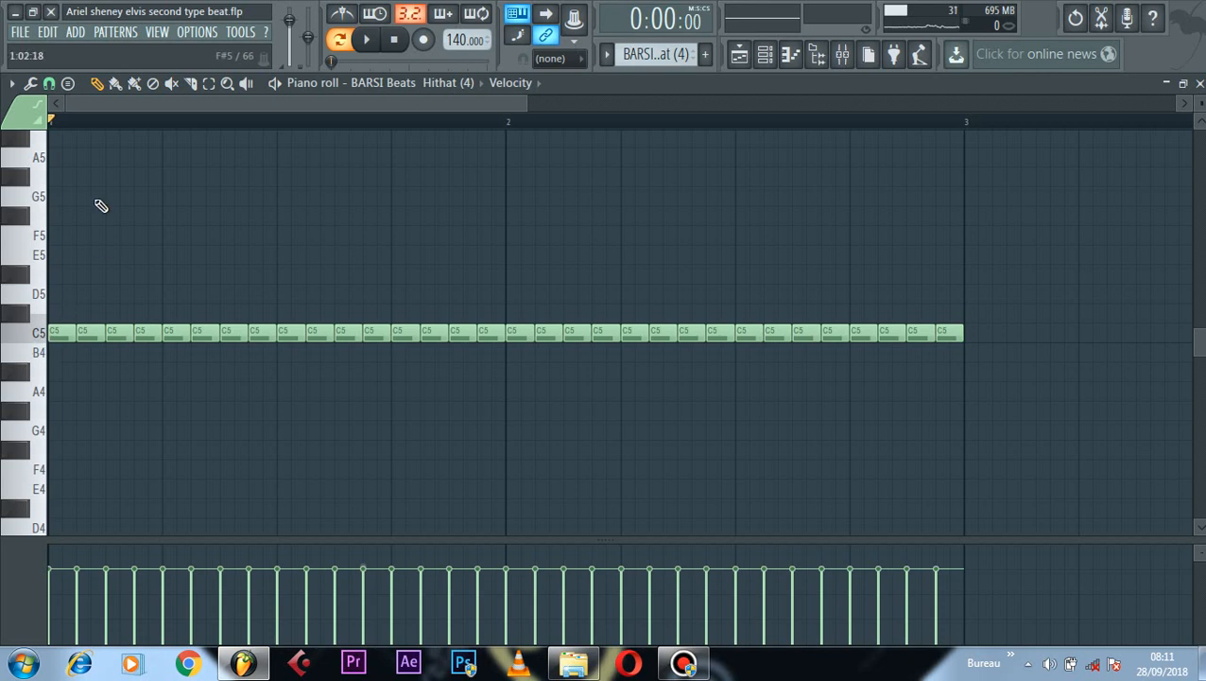
Step: Set the piano roll's snap to 1/3 step and recheck the snap options
scroll(90, 125, up, 2)
scroll(90, 125, up, 2)
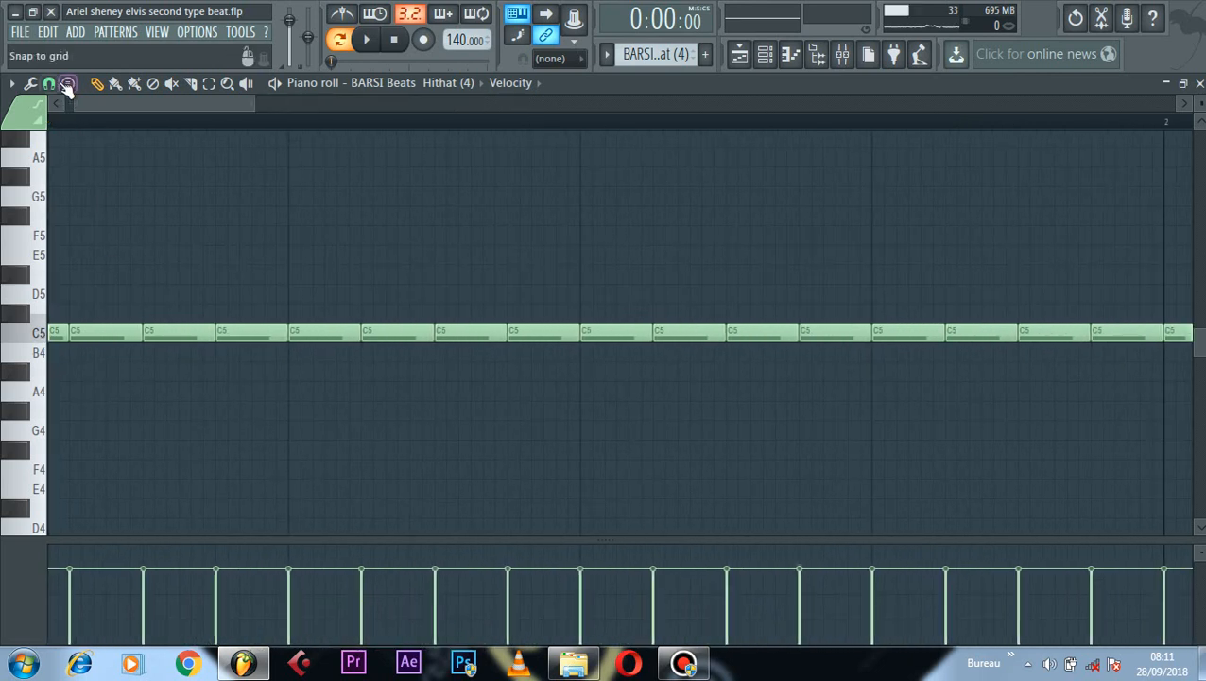
click(50, 83)
click(80, 217)
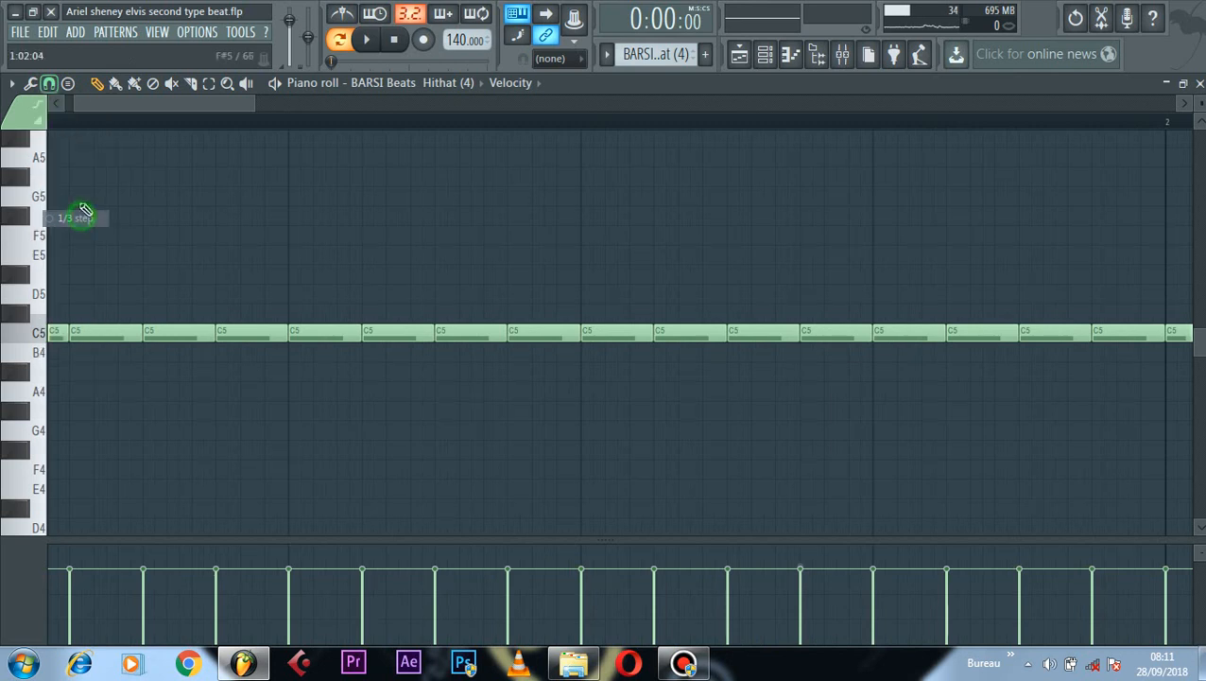
click(50, 83)
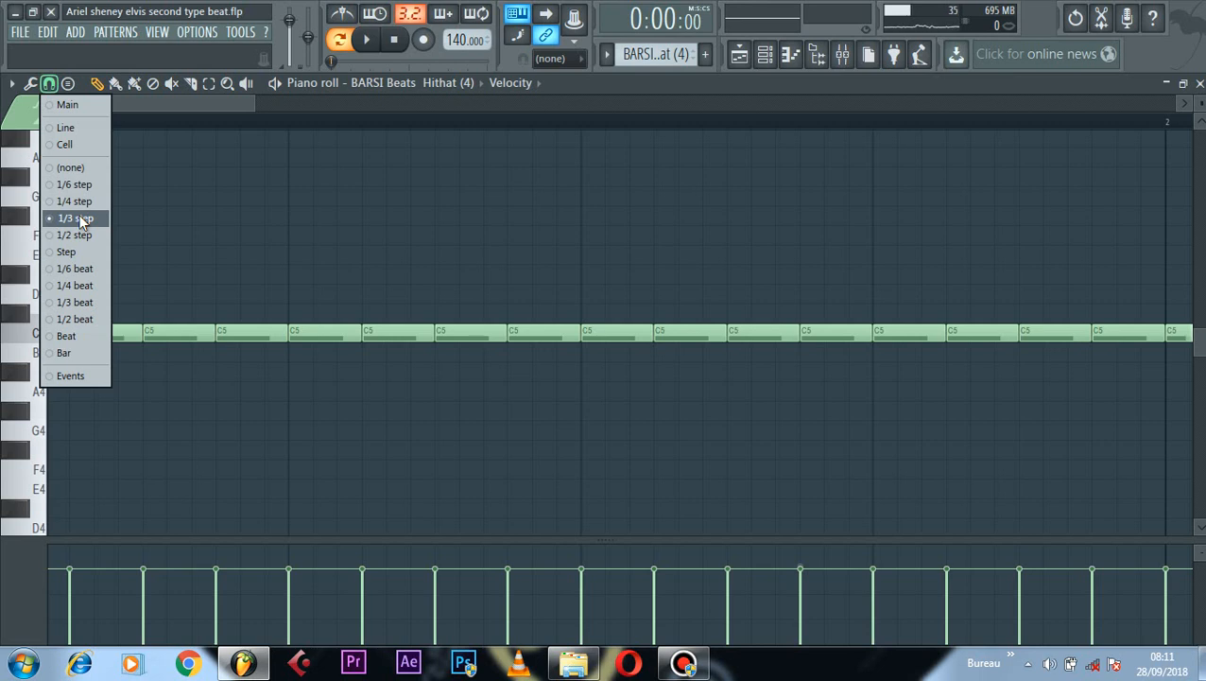
click(155, 105)
Step: Inspect the row of C5 hi-hat notes, play the pattern again, close the piano roll and stop playback
scroll(142, 125, down, 2)
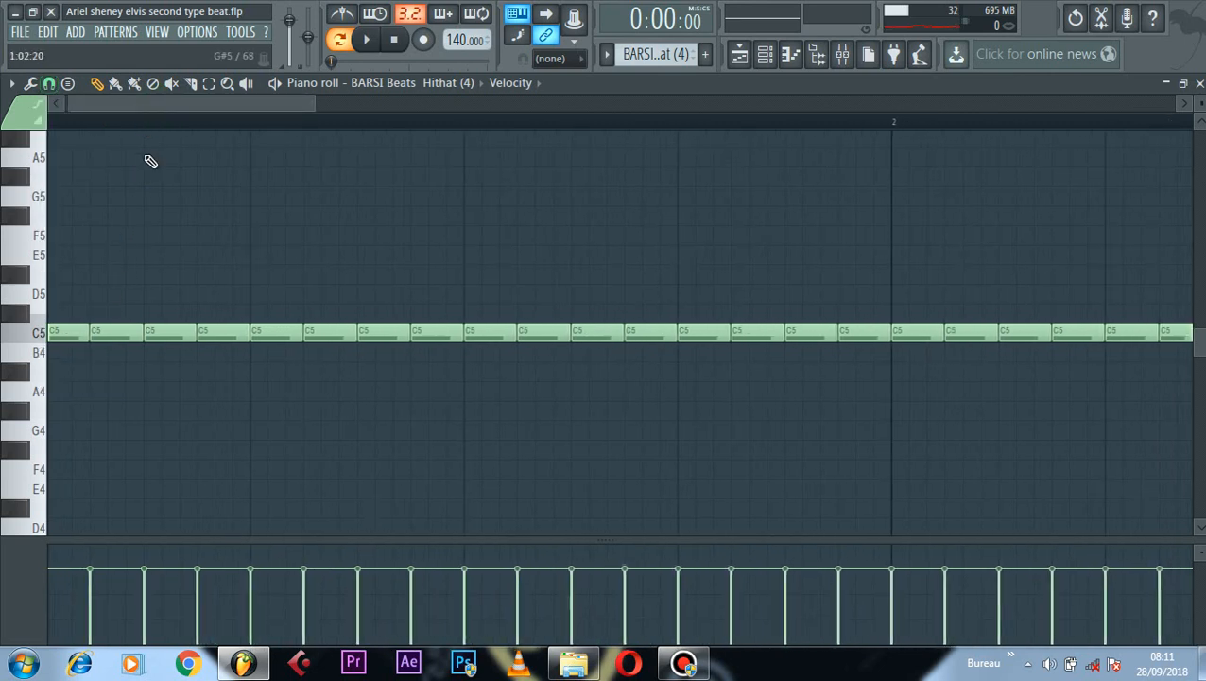
scroll(197, 110, down, 1)
scroll(197, 109, up, 1)
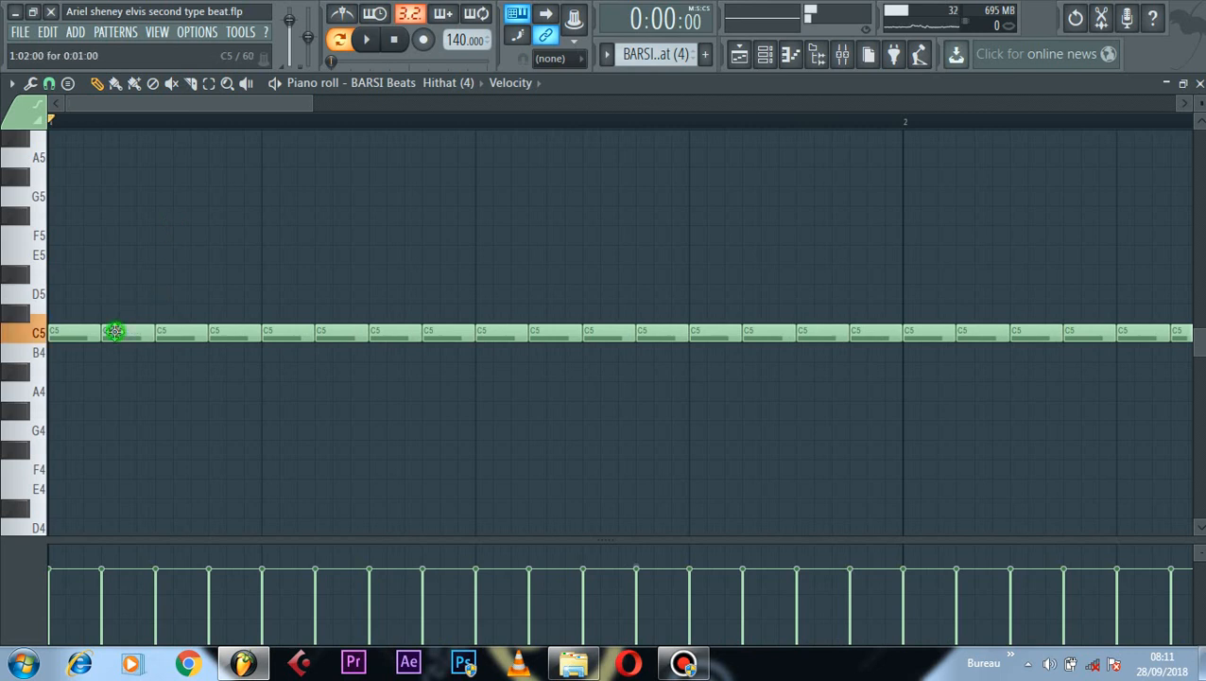
scroll(193, 130, down, 3)
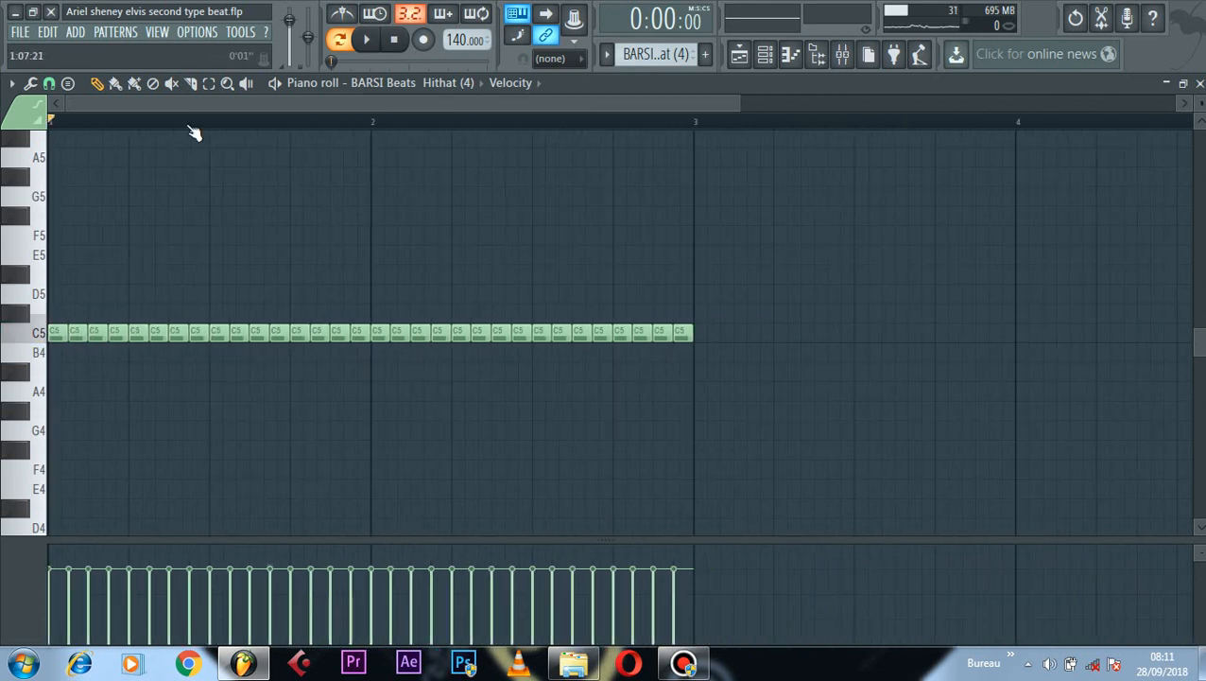
key(space)
scroll(70, 132, up, 3)
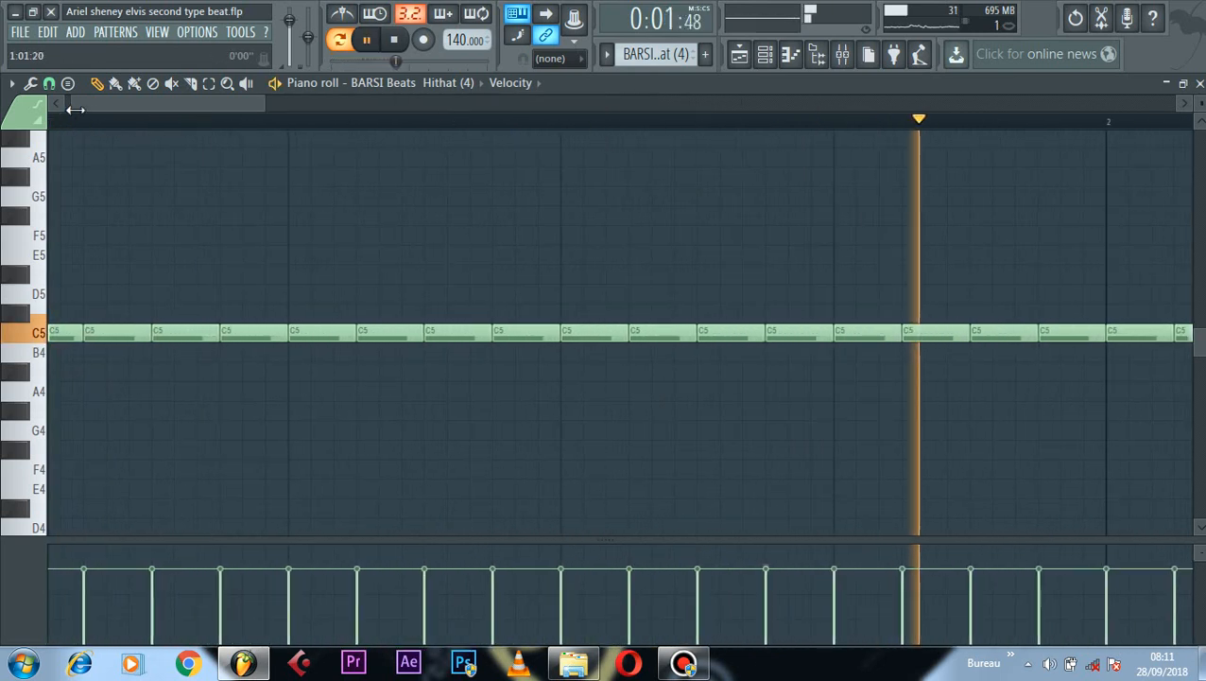
drag(78, 110, 70, 111)
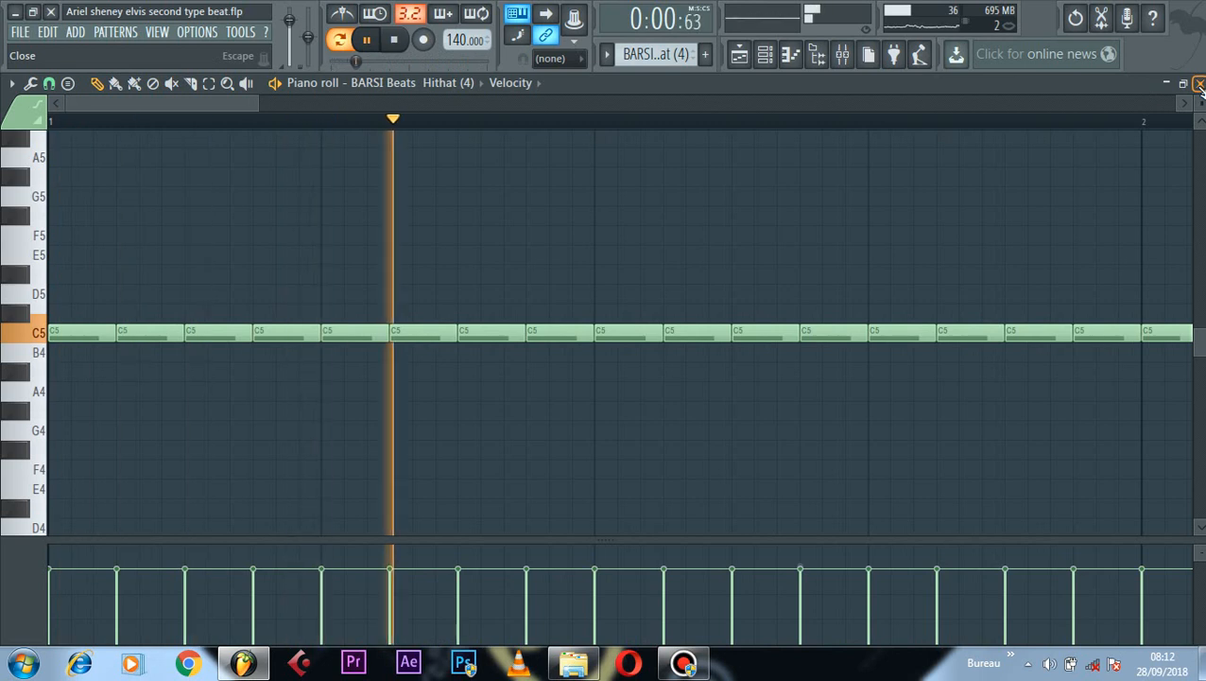
click(1199, 86)
key(space)
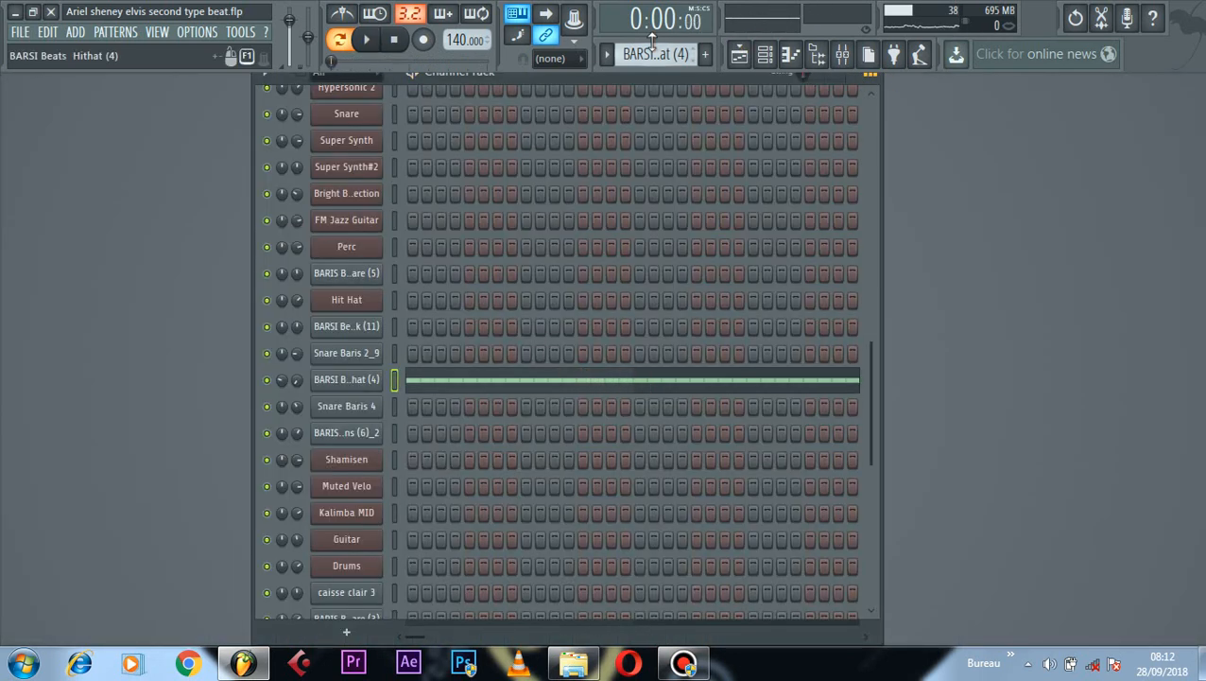
Step: Show the project's full pattern list and dismiss it without switching patterns
click(614, 55)
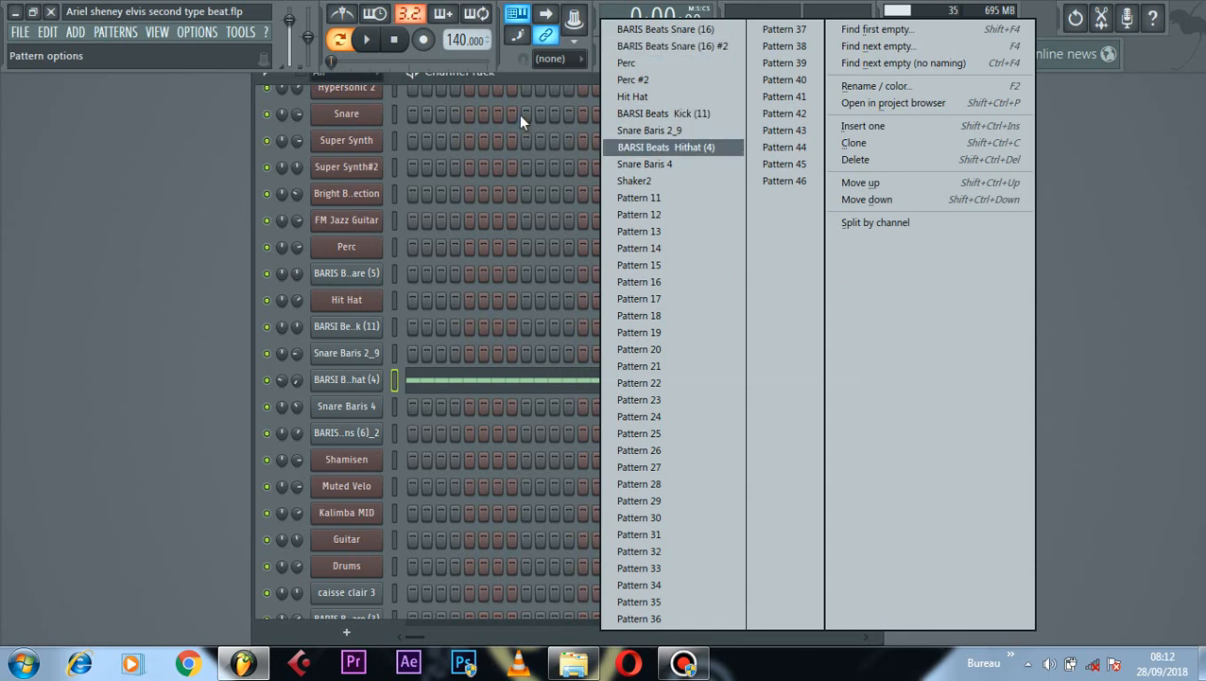
click(529, 81)
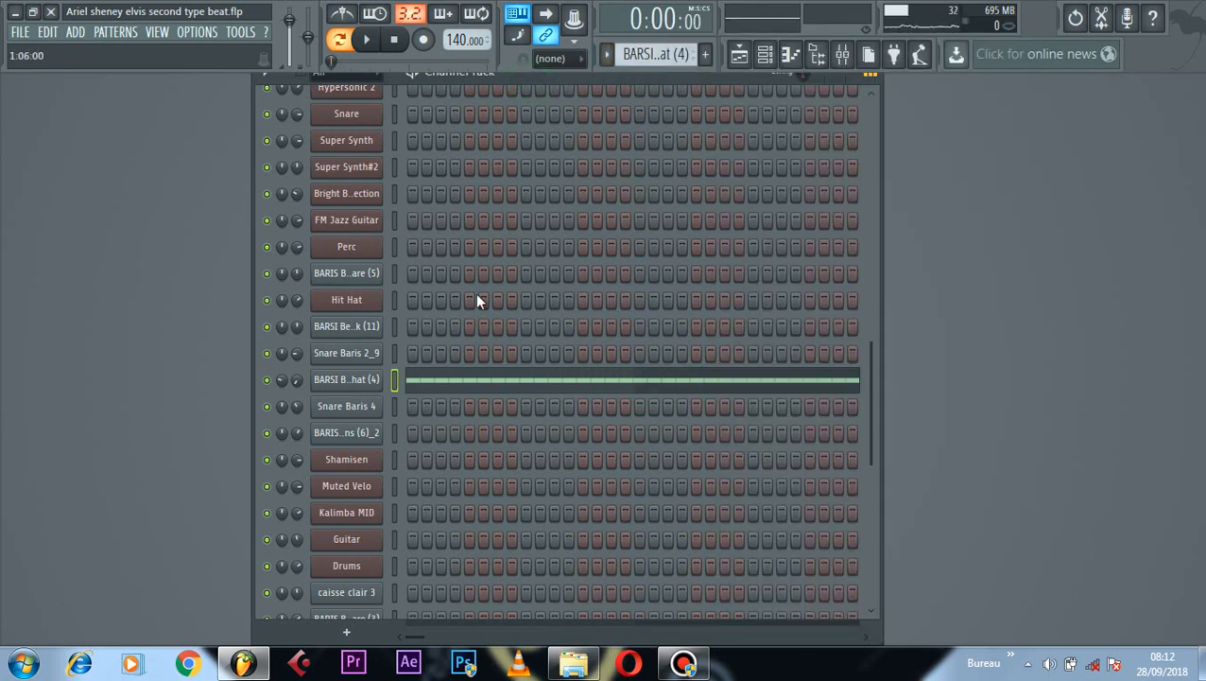
scroll(475, 293, down, 1)
scroll(474, 293, up, 5)
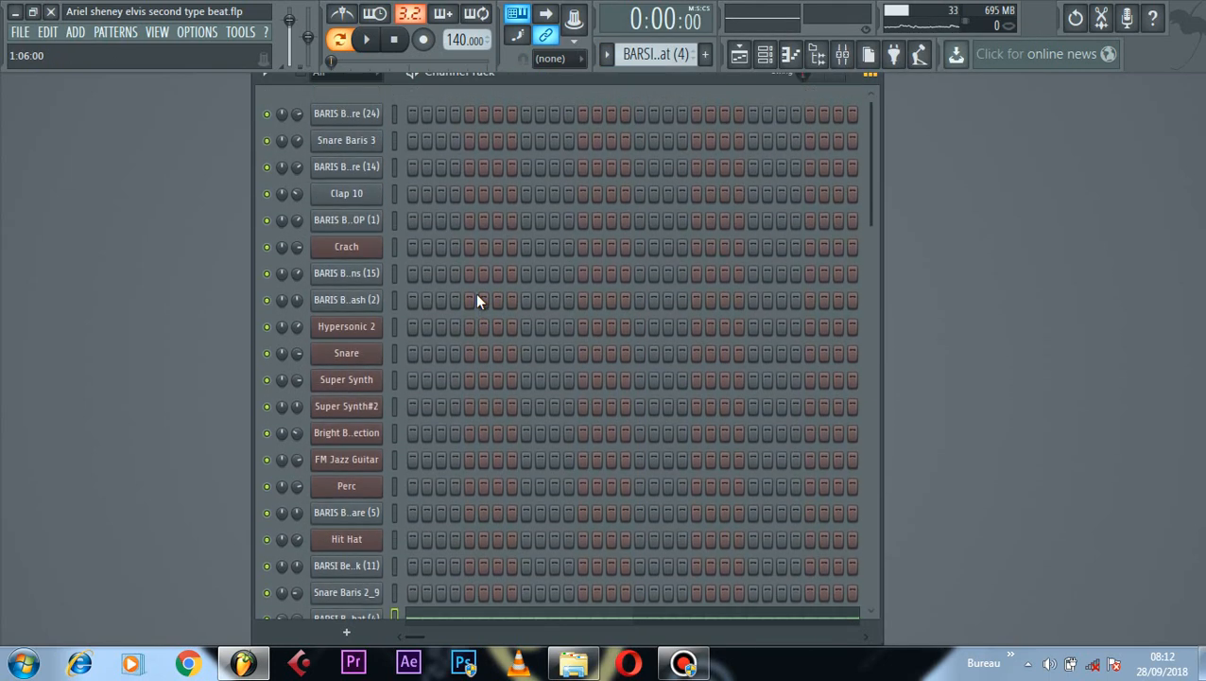
Step: Reopen the Crach channel's Hypersonic 2 editor for another look and close it
click(375, 248)
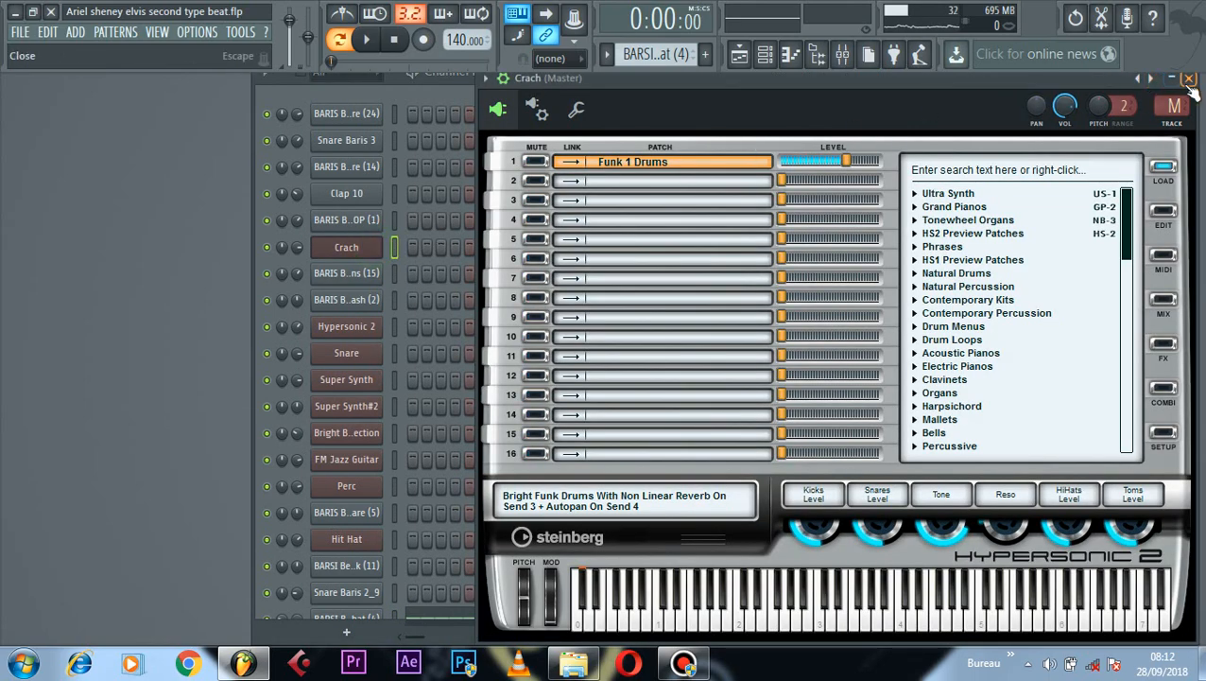
click(1189, 79)
click(350, 246)
click(1190, 79)
Step: Open the BARIS Beats Percussions (15) and BARIS Beats Crash (2) channels and audition their samples, keeping the channel names uncovered
click(369, 274)
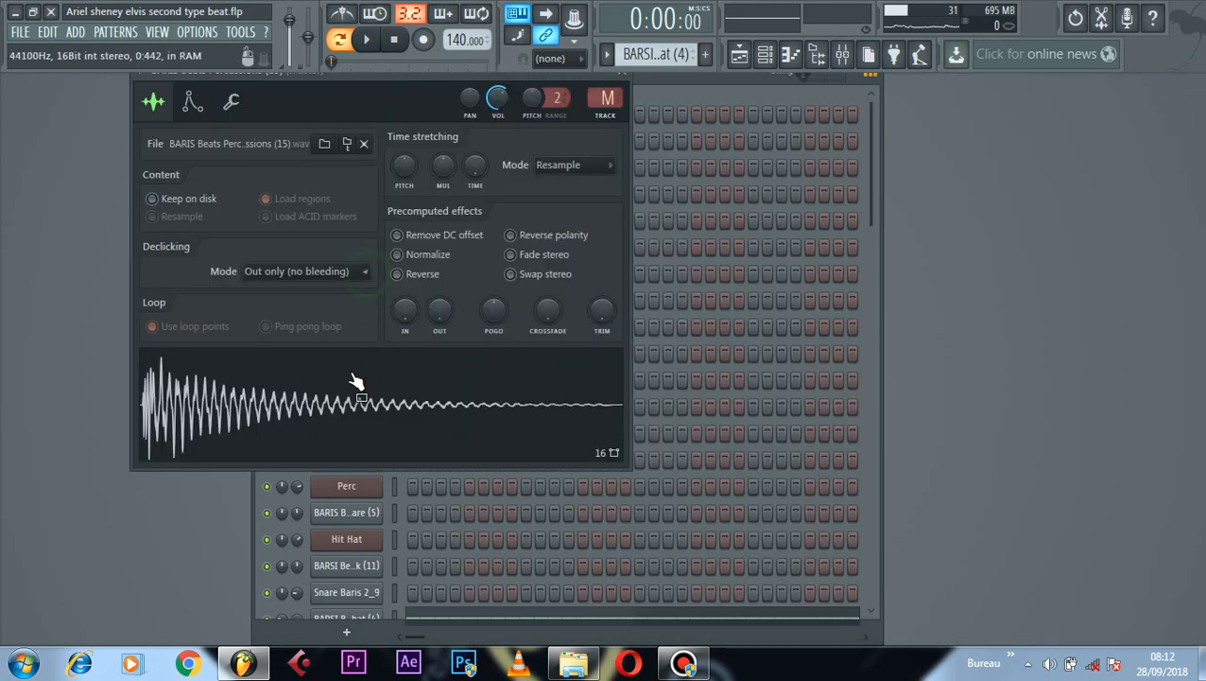
click(352, 376)
drag(423, 82, 923, 125)
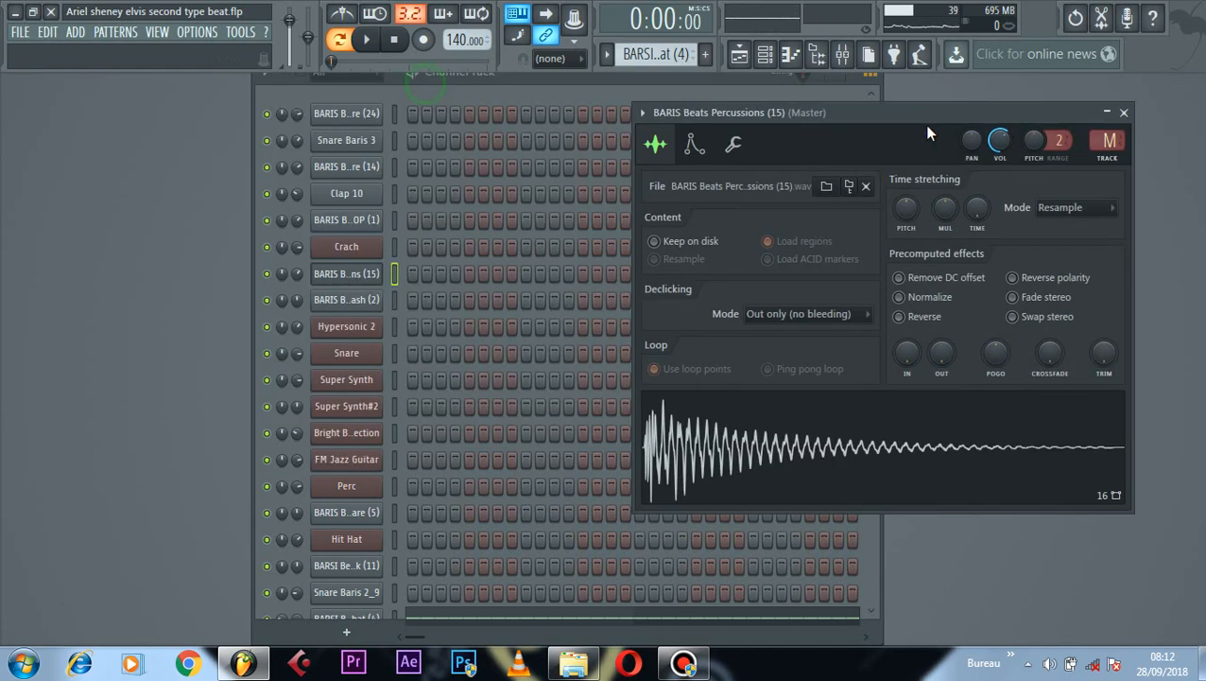
click(729, 465)
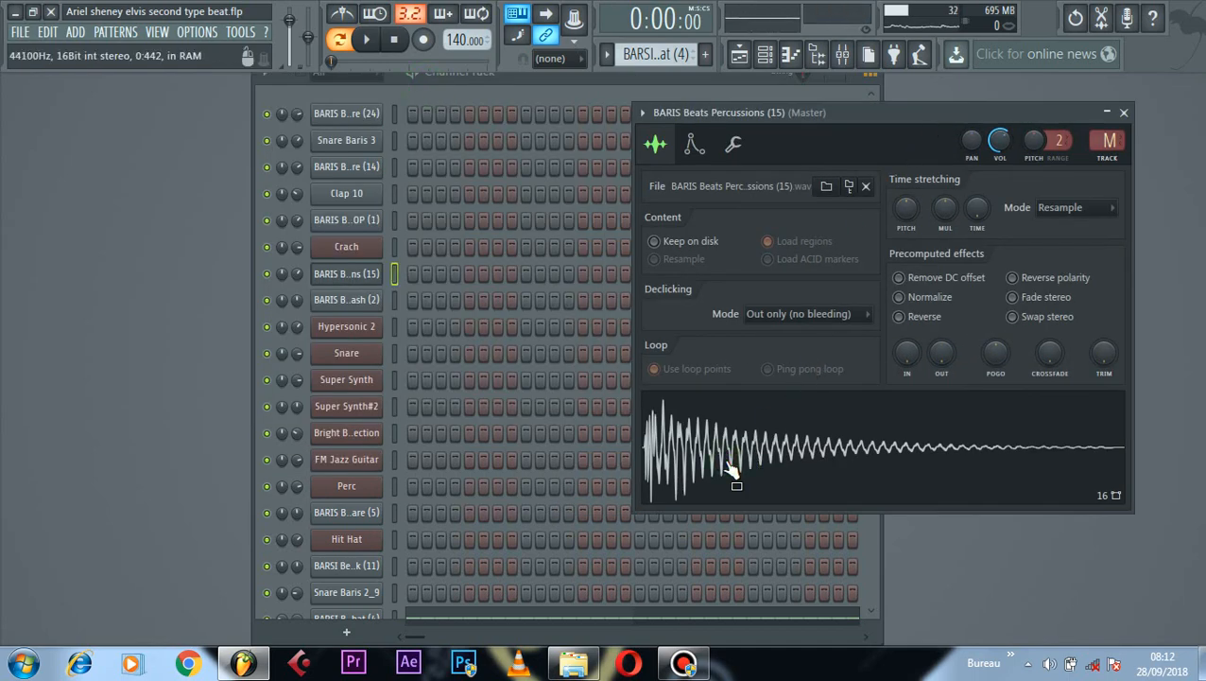
click(732, 467)
click(833, 440)
click(370, 305)
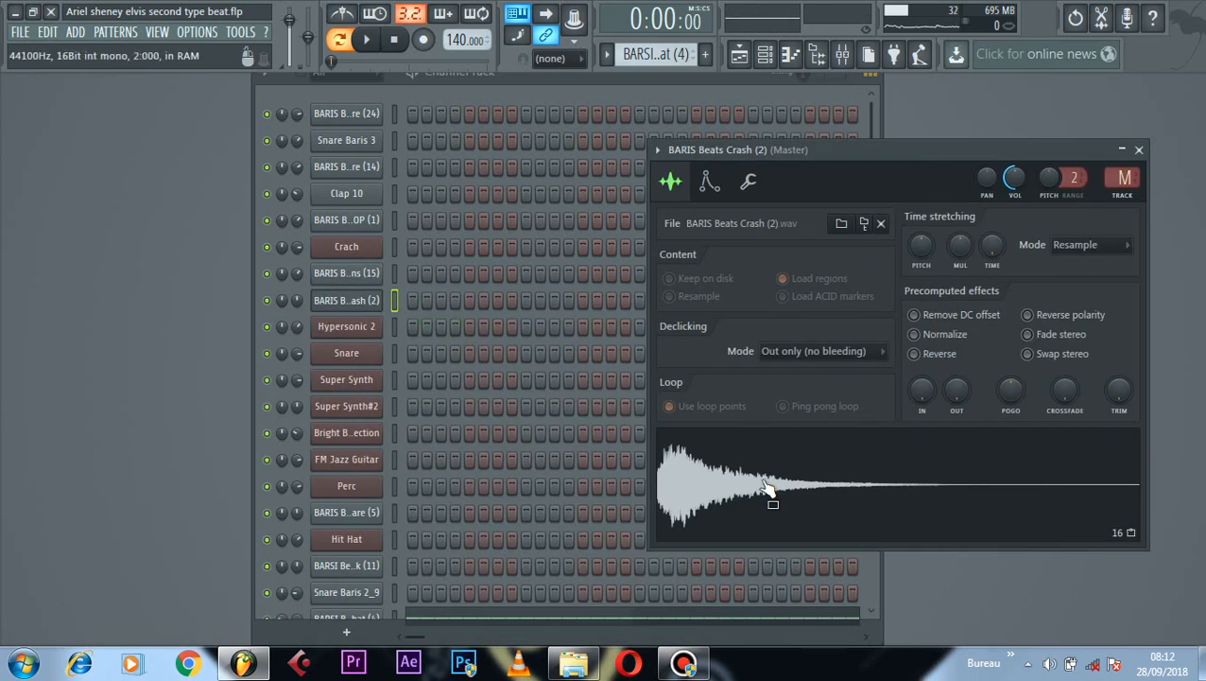
click(768, 489)
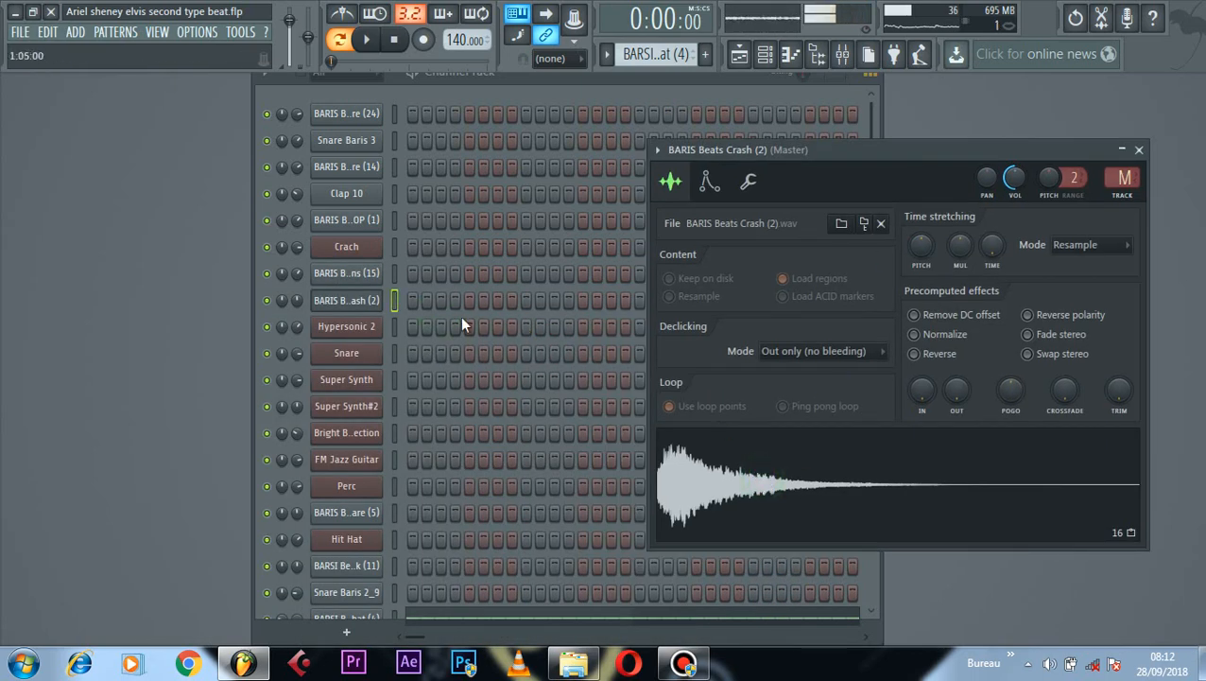
Step: View the Snare channel's Purity preset, close it and open the Super Synth channel's Hypersonic 2 editor
click(370, 354)
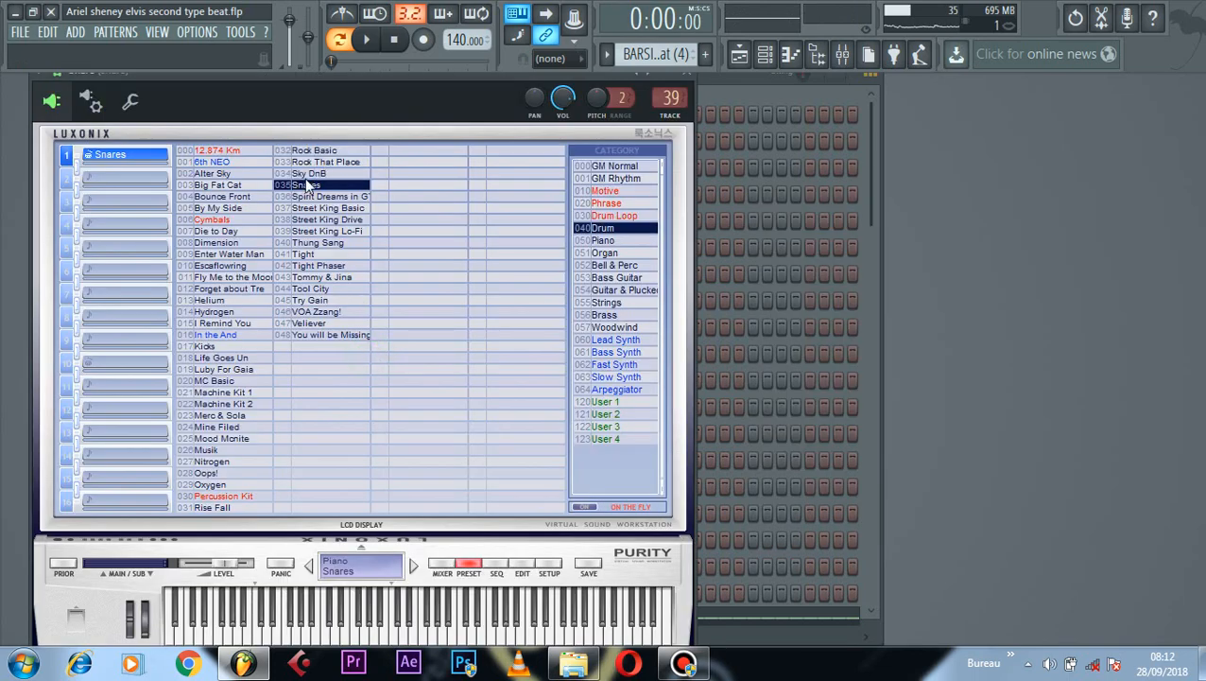
click(686, 72)
click(361, 379)
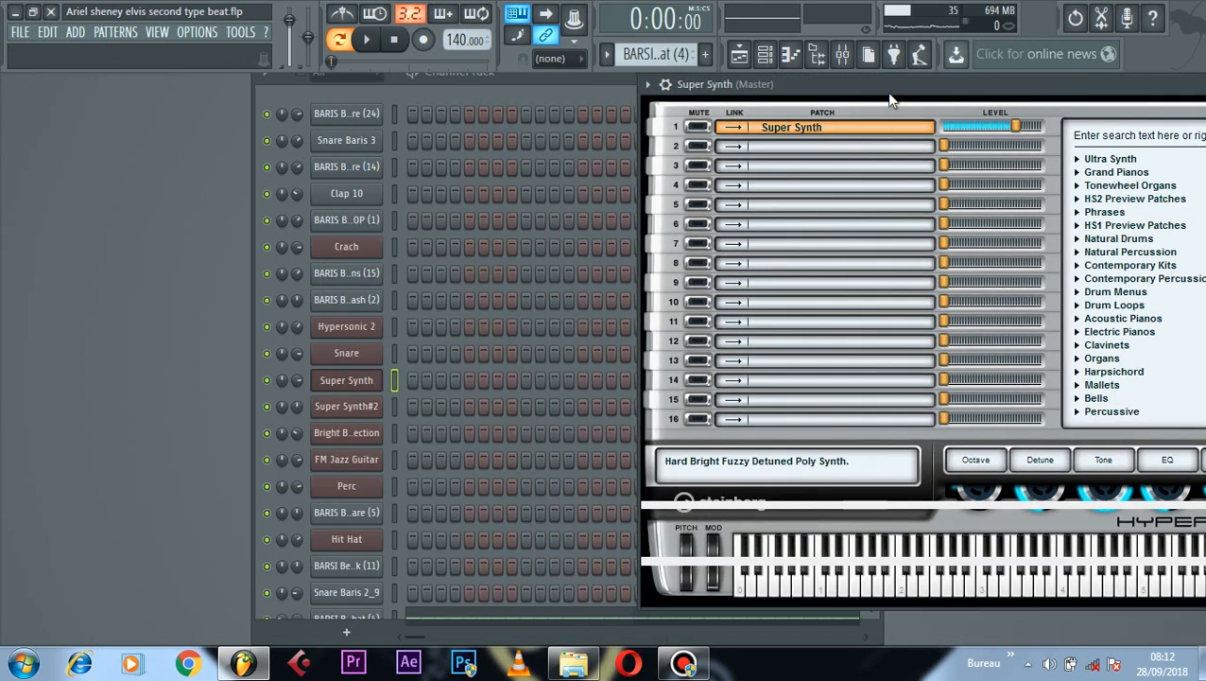
Step: View the Hypersonic 2 patches of the Super Synth#2 and Bright Brass Section channels, keeping the channel names uncovered
click(366, 406)
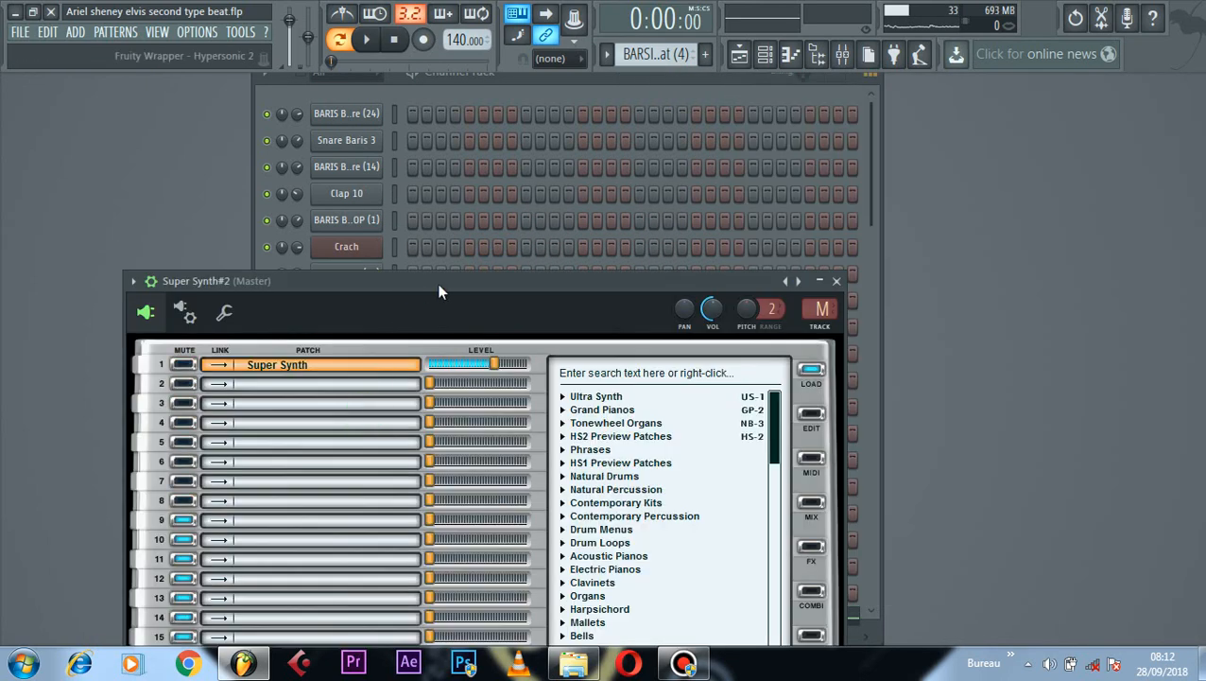
drag(438, 291, 771, 86)
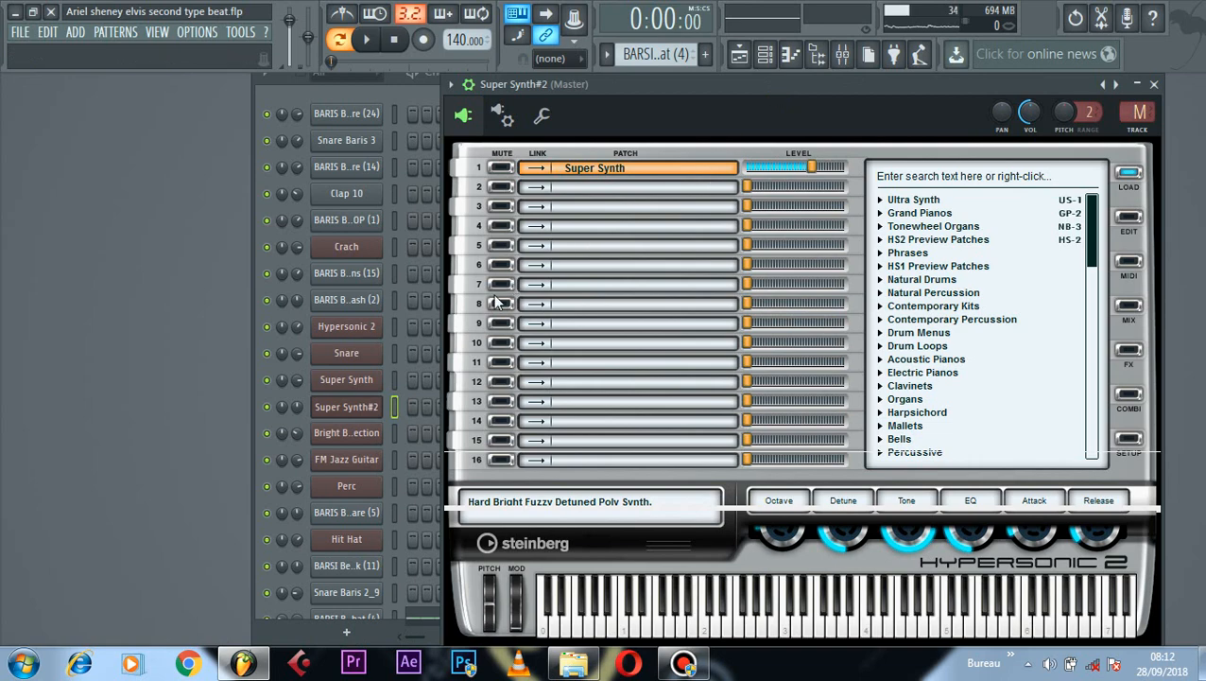
click(364, 433)
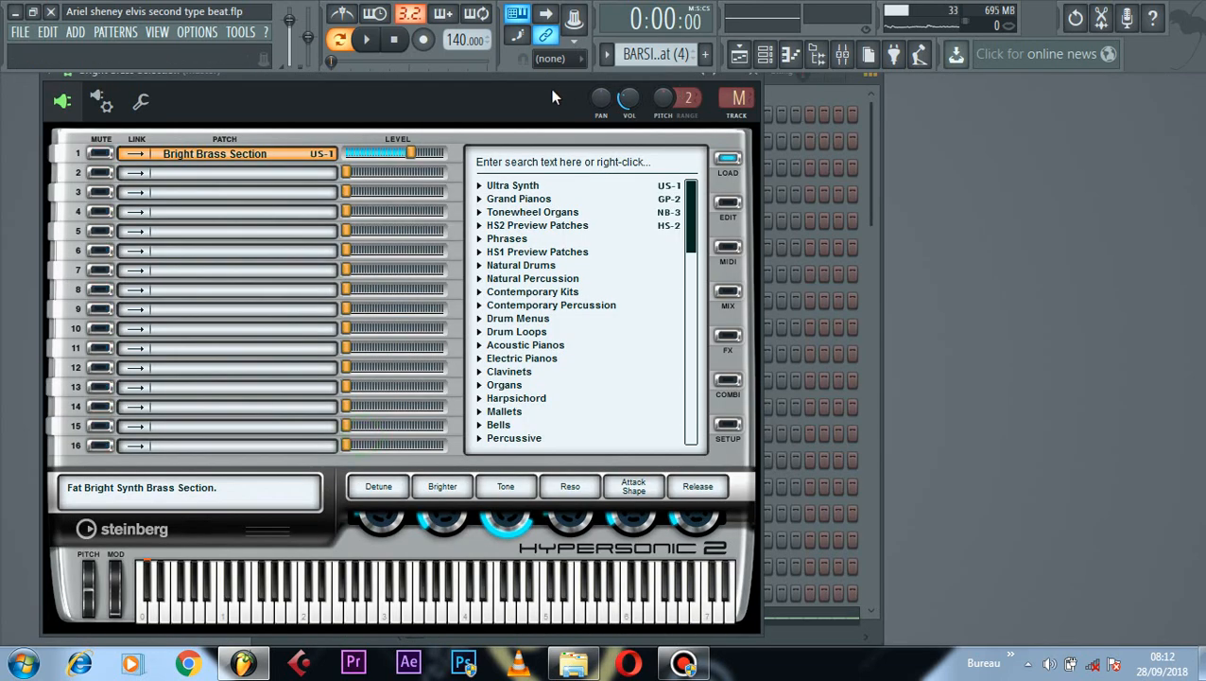
drag(523, 82, 1003, 82)
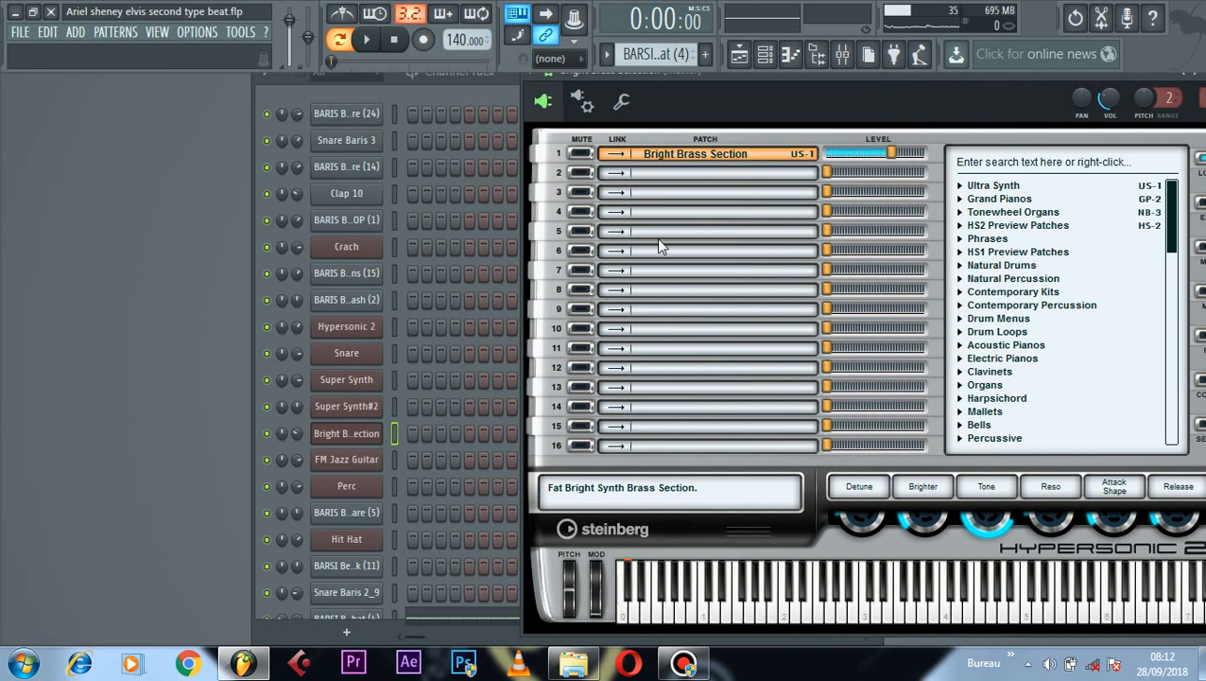
Step: Show the FM Jazz Guitar and Perc channels' Hypersonic 2 editors, moving each clear of the channel list
click(367, 458)
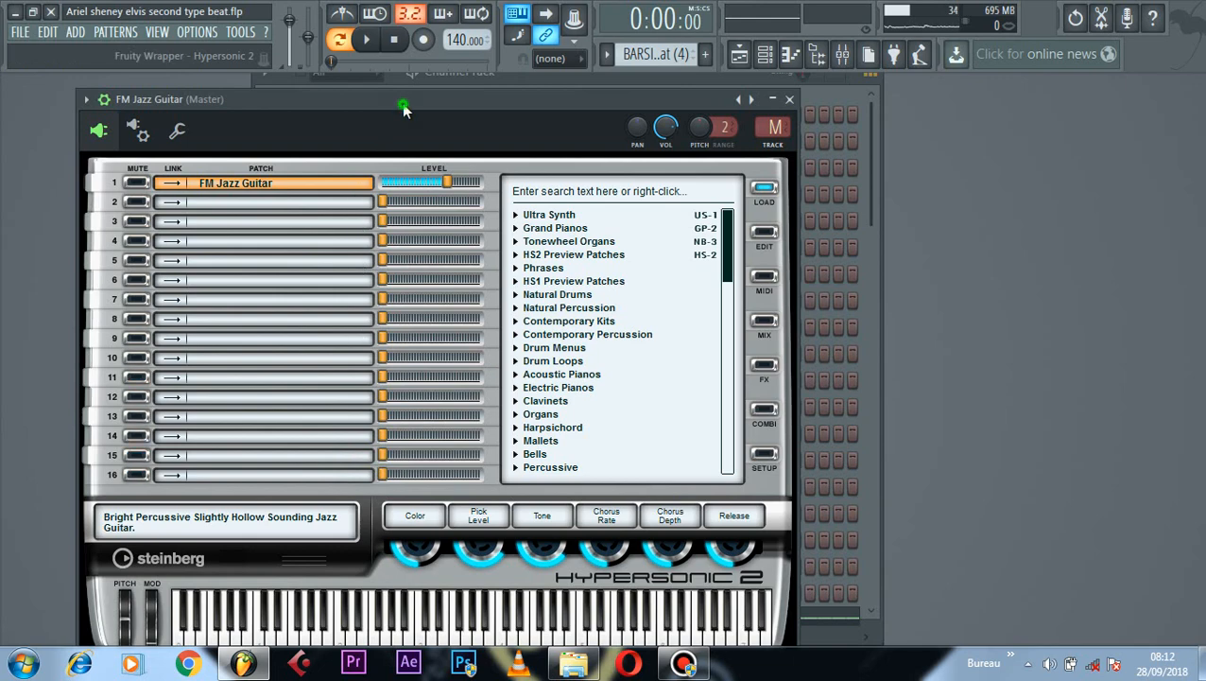
drag(404, 104, 876, 75)
click(362, 486)
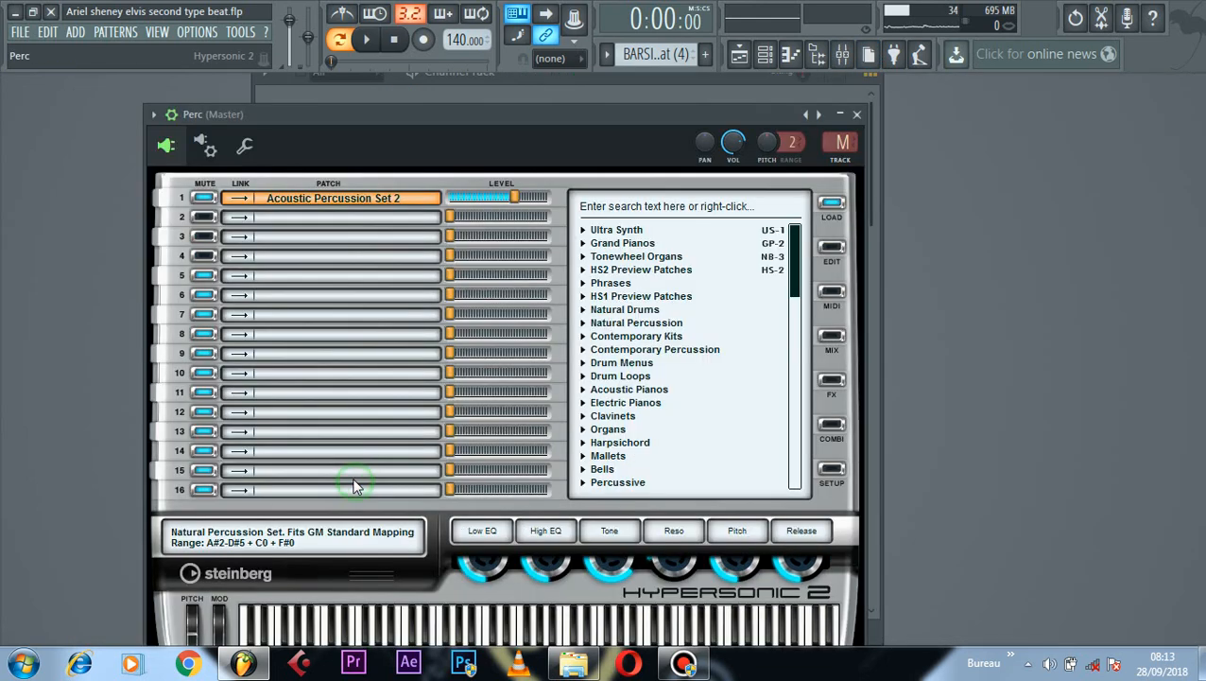
drag(437, 118, 706, 27)
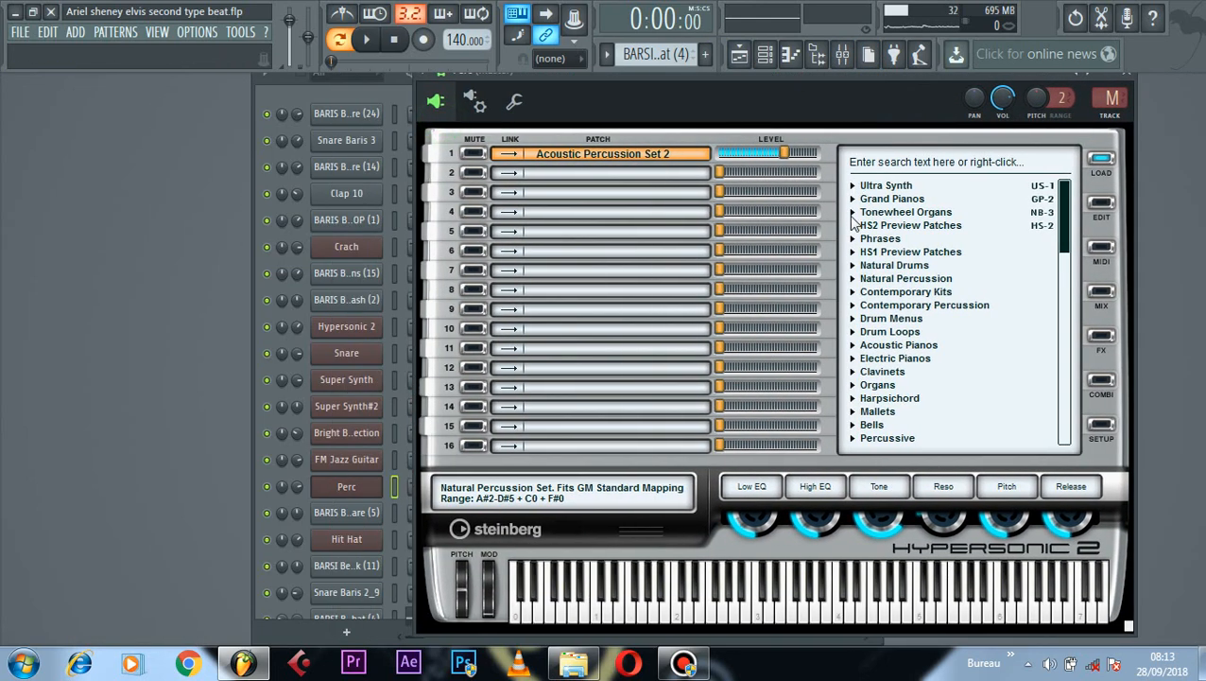
Step: Open the BARIS Beats Snare (5) channel beside the channel names and audition its sample
click(364, 519)
drag(414, 304, 957, 71)
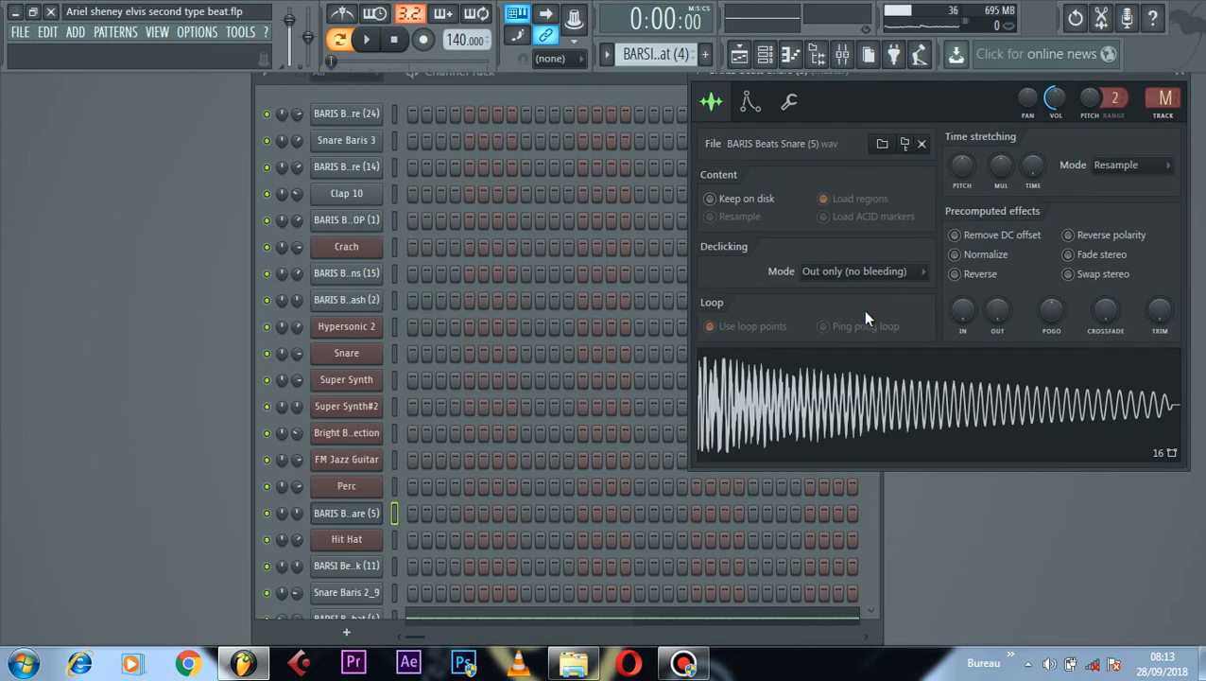
click(867, 419)
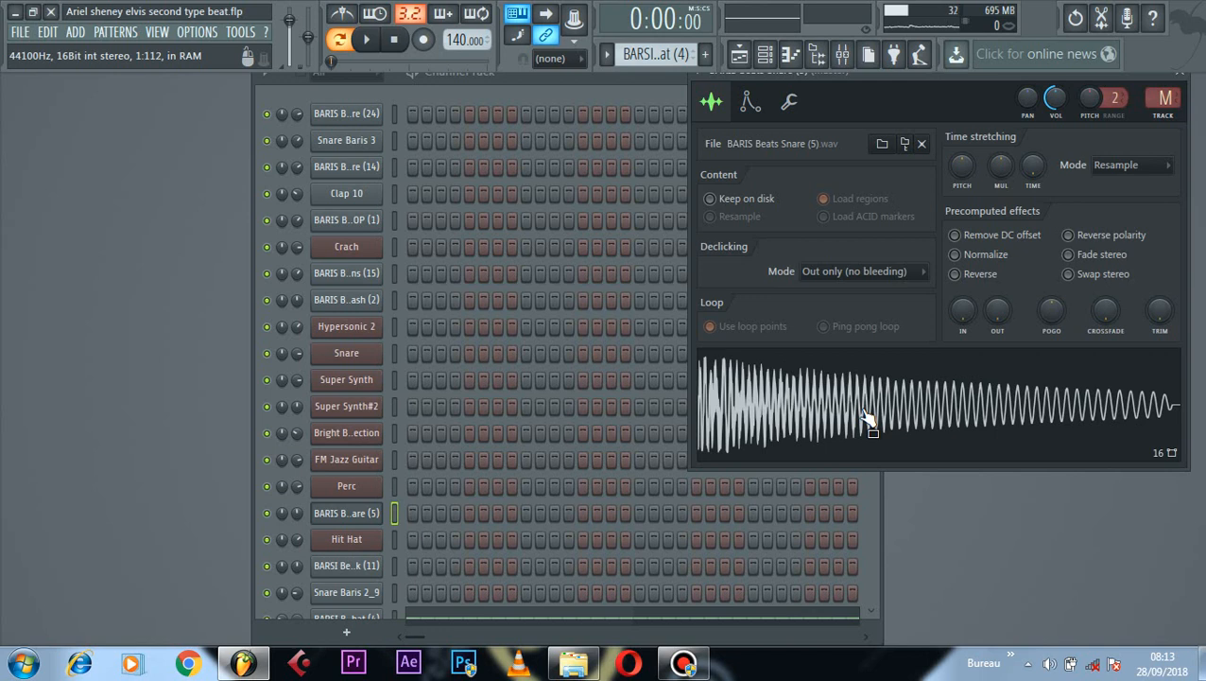
click(863, 412)
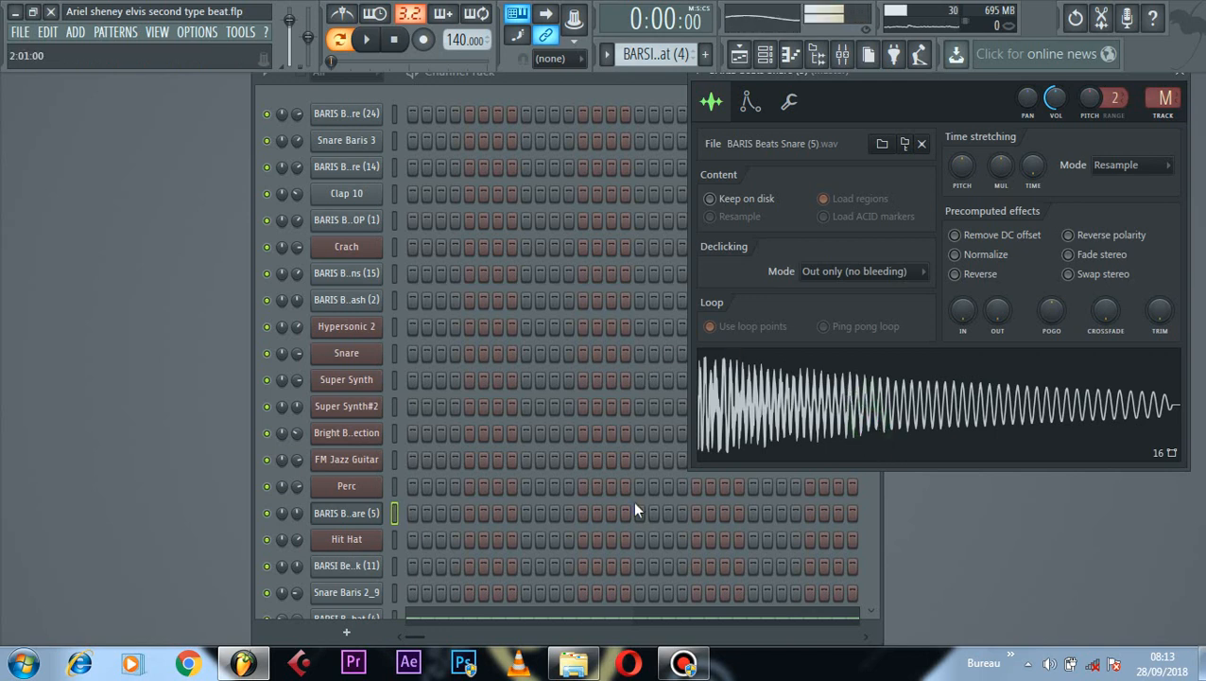
Step: View the Hit Hat channel's Hypersonic 2 patch, then open the BARSI Beats Kick (11) channel and audition its sample
click(348, 541)
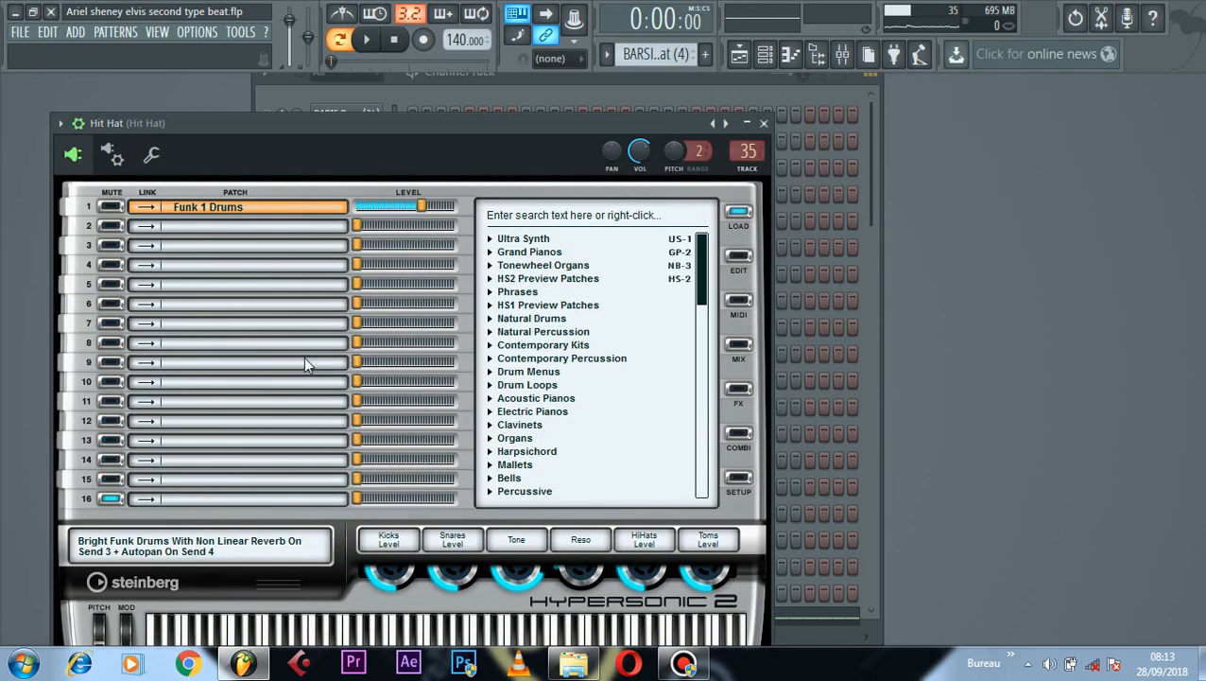
drag(288, 130, 751, 85)
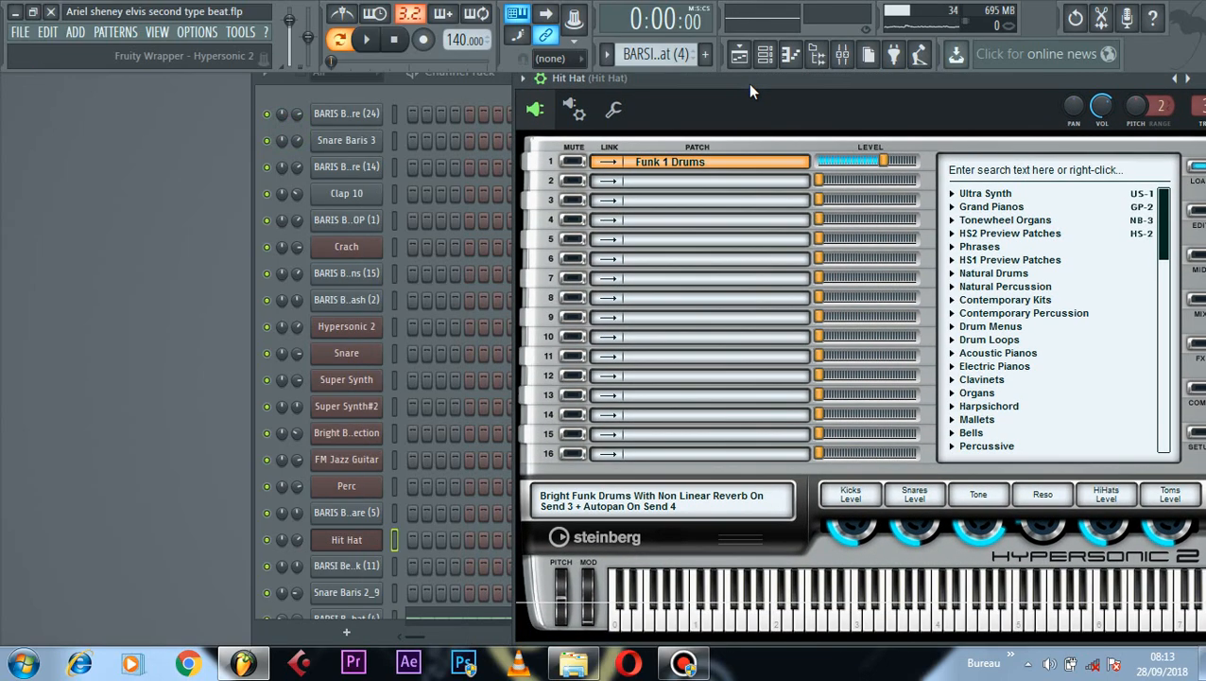
click(371, 493)
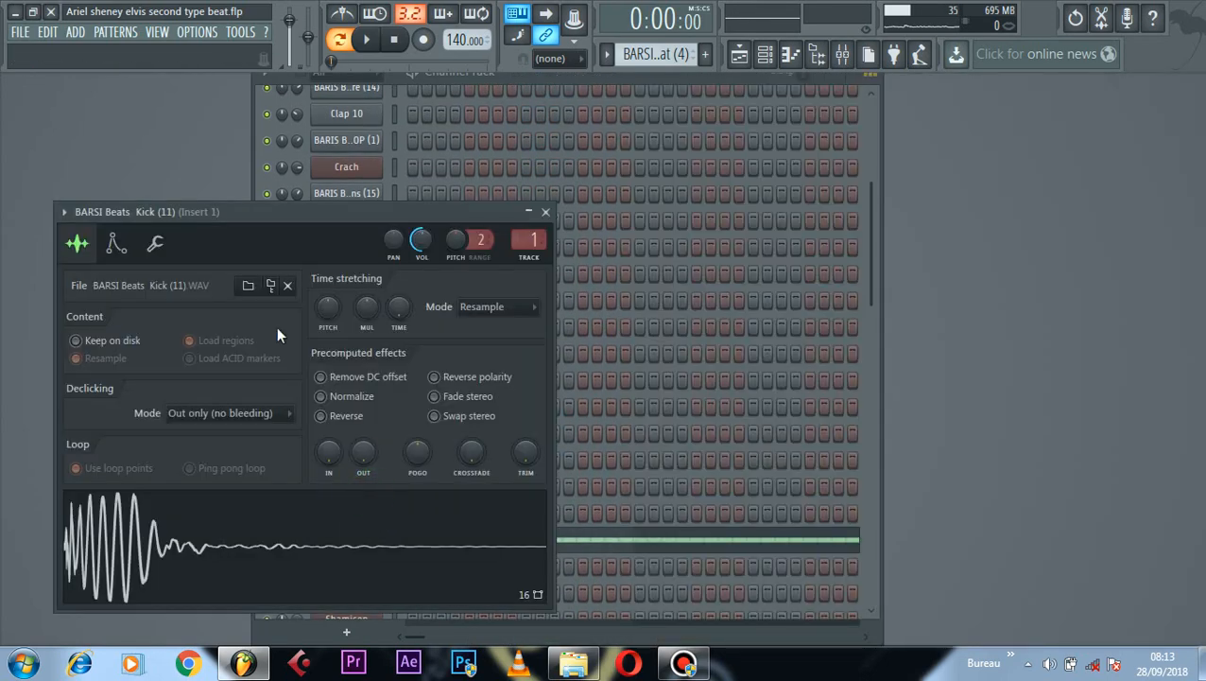
drag(337, 227, 985, 179)
click(876, 515)
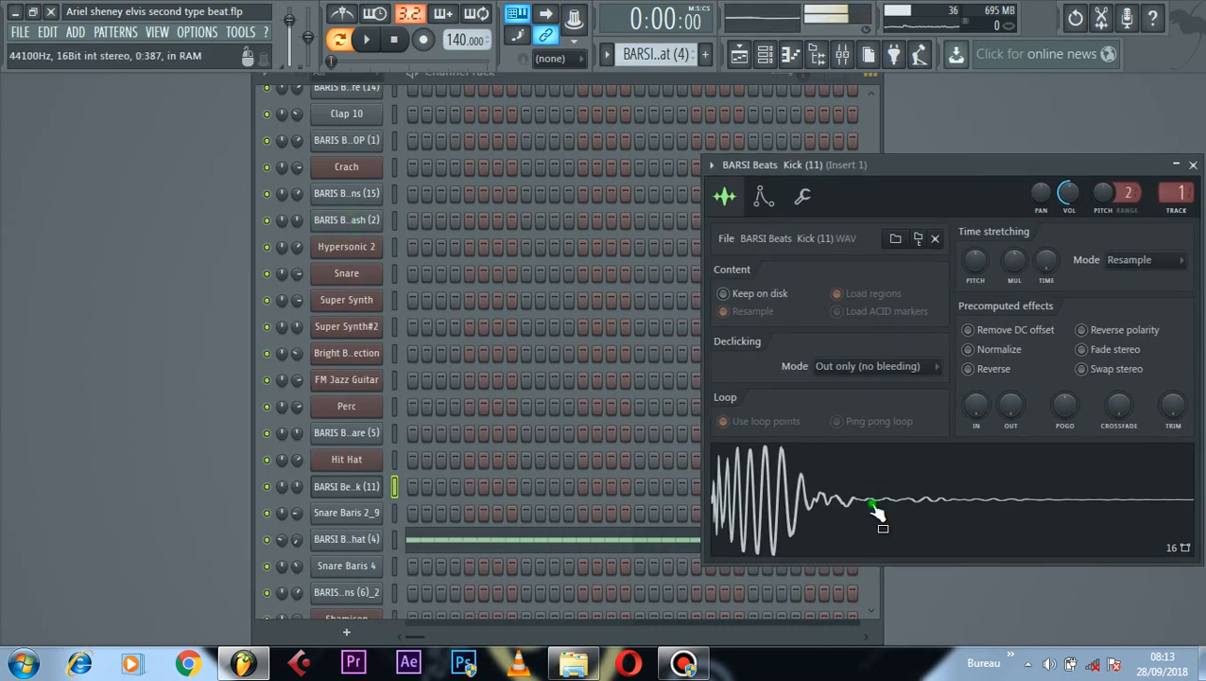
Step: Open the Snare Baris 2_9 channel, set its window aside and audition the sample
click(348, 512)
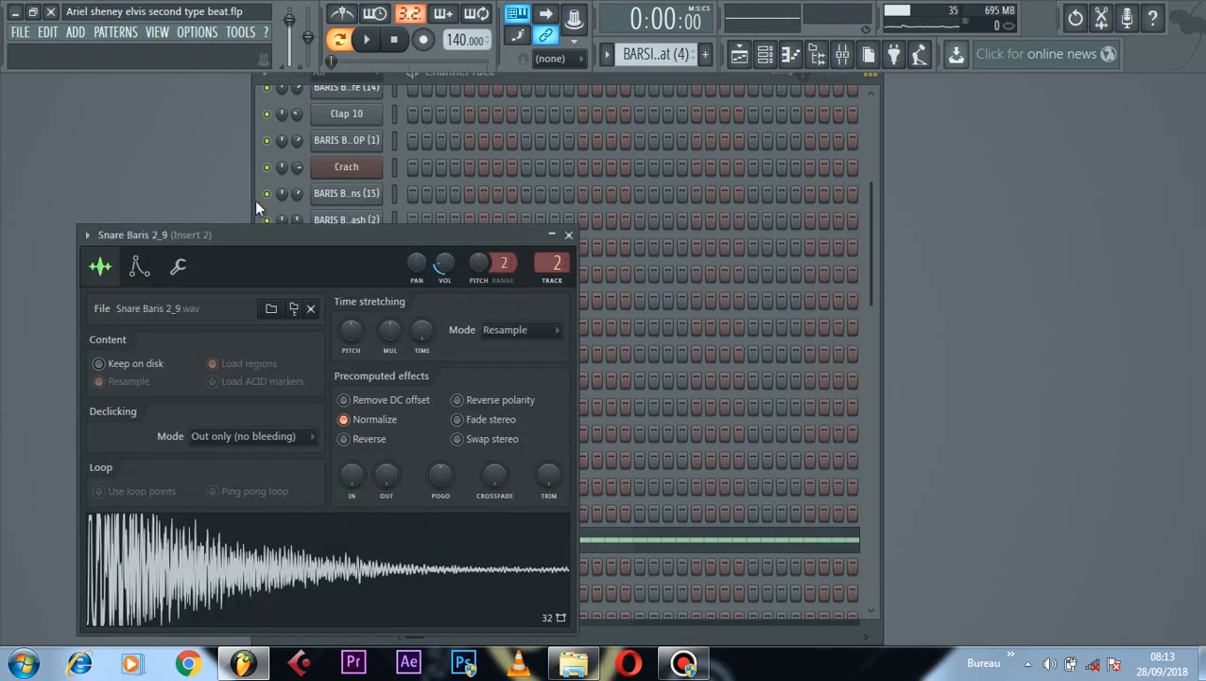
drag(281, 237, 1077, 73)
click(950, 407)
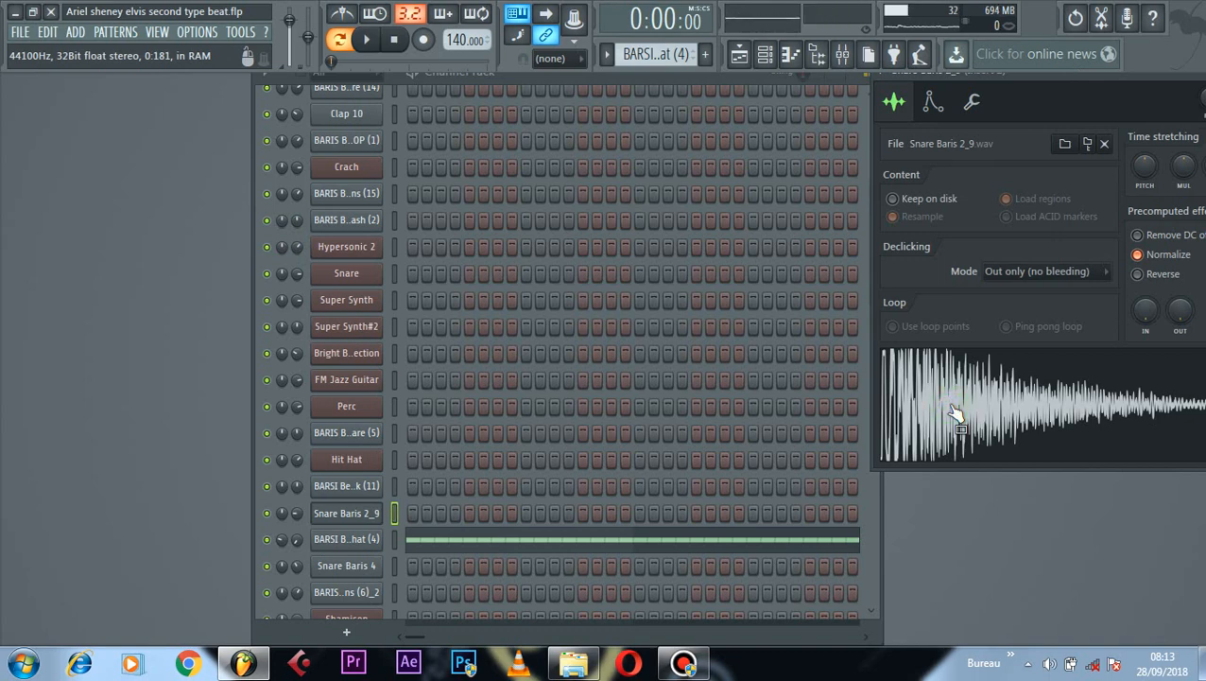
click(950, 406)
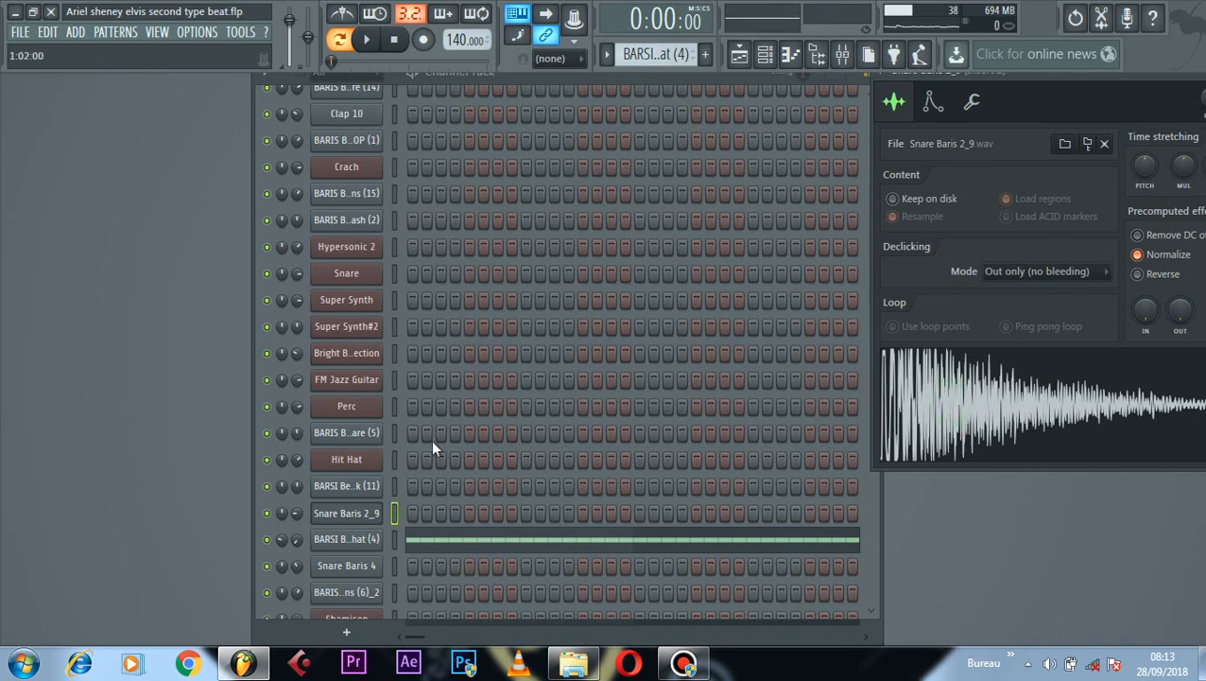
Step: Audition the samples of the BARSI Beats Hithat (4) and Snare Baris 4 channels, closing the Snare Baris 4 window
click(347, 538)
drag(372, 264, 984, 74)
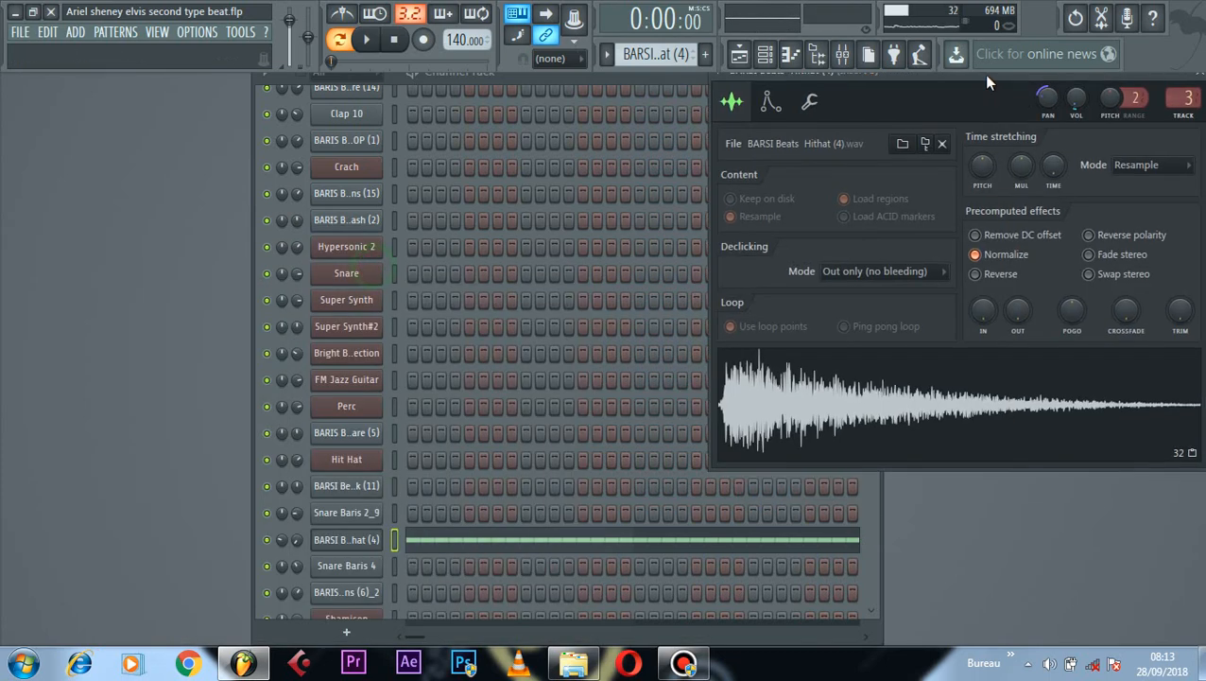
click(828, 388)
click(349, 566)
click(359, 592)
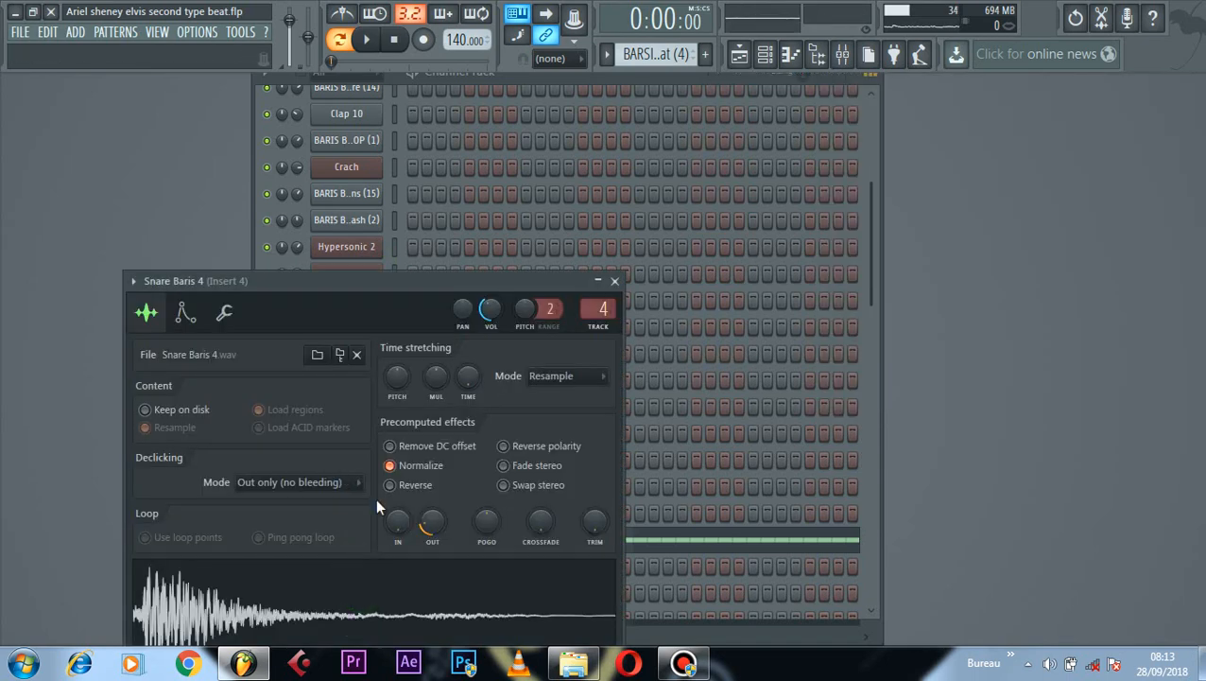
click(614, 280)
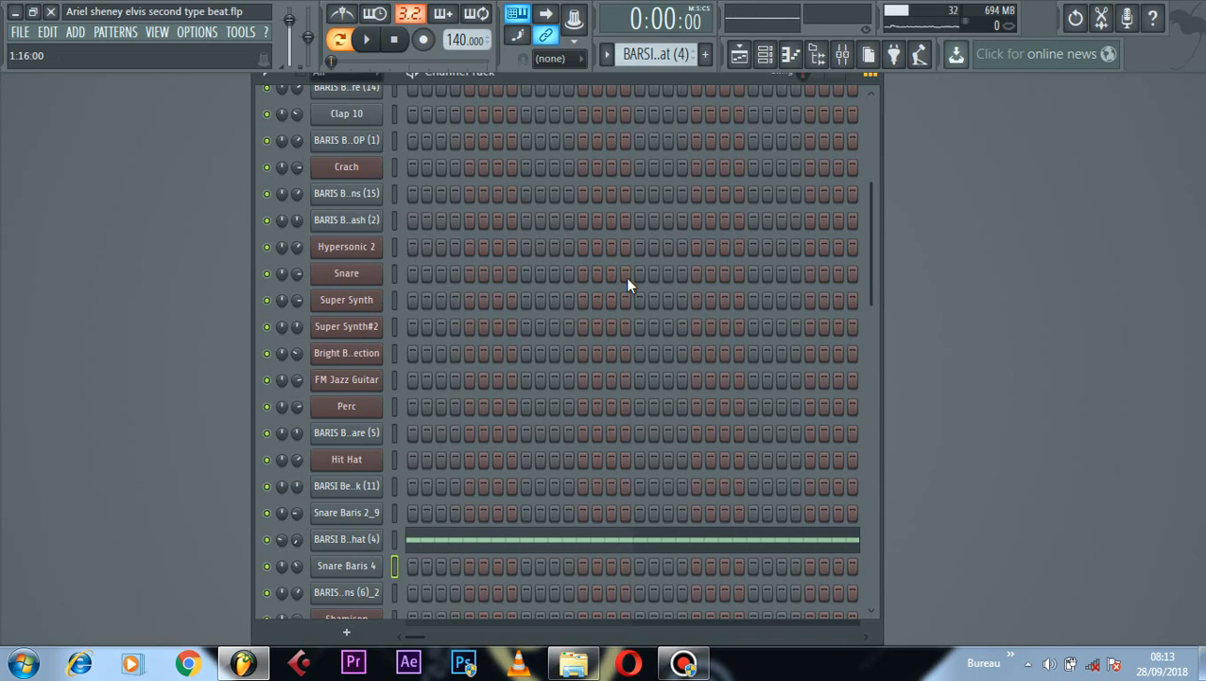
Step: Open the BARIS Beats Percussions (6)_2 channel clear of the channel list and audition its sample
scroll(627, 280, down, 4)
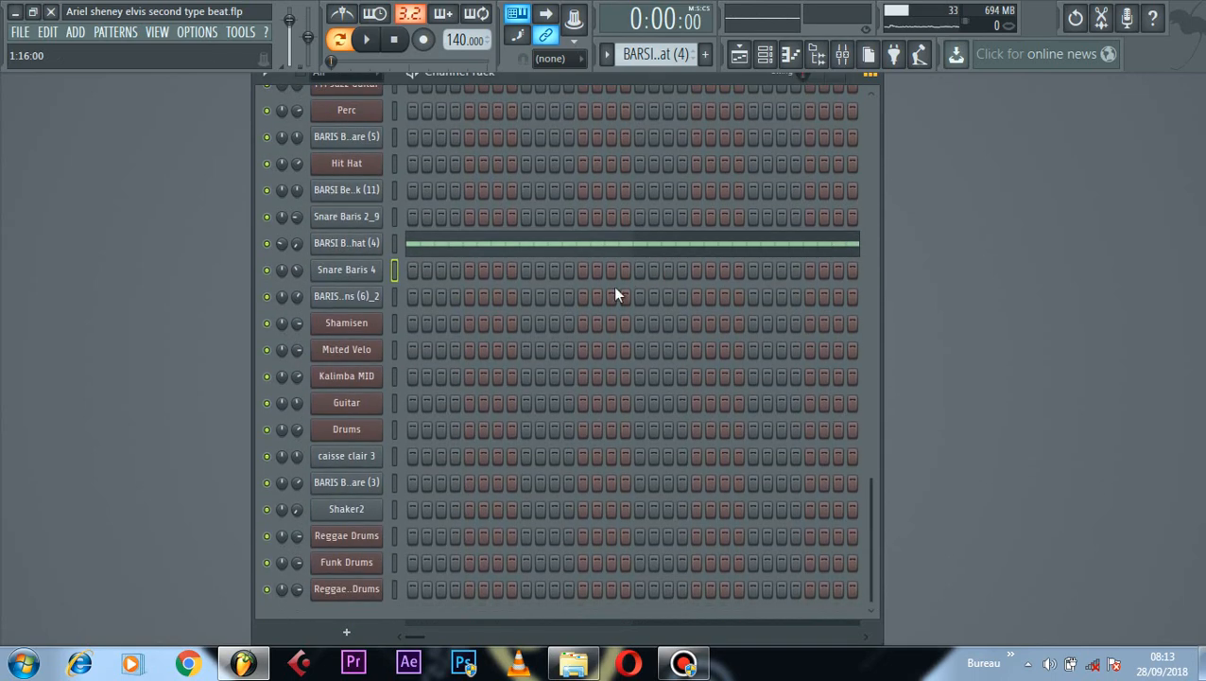
click(346, 296)
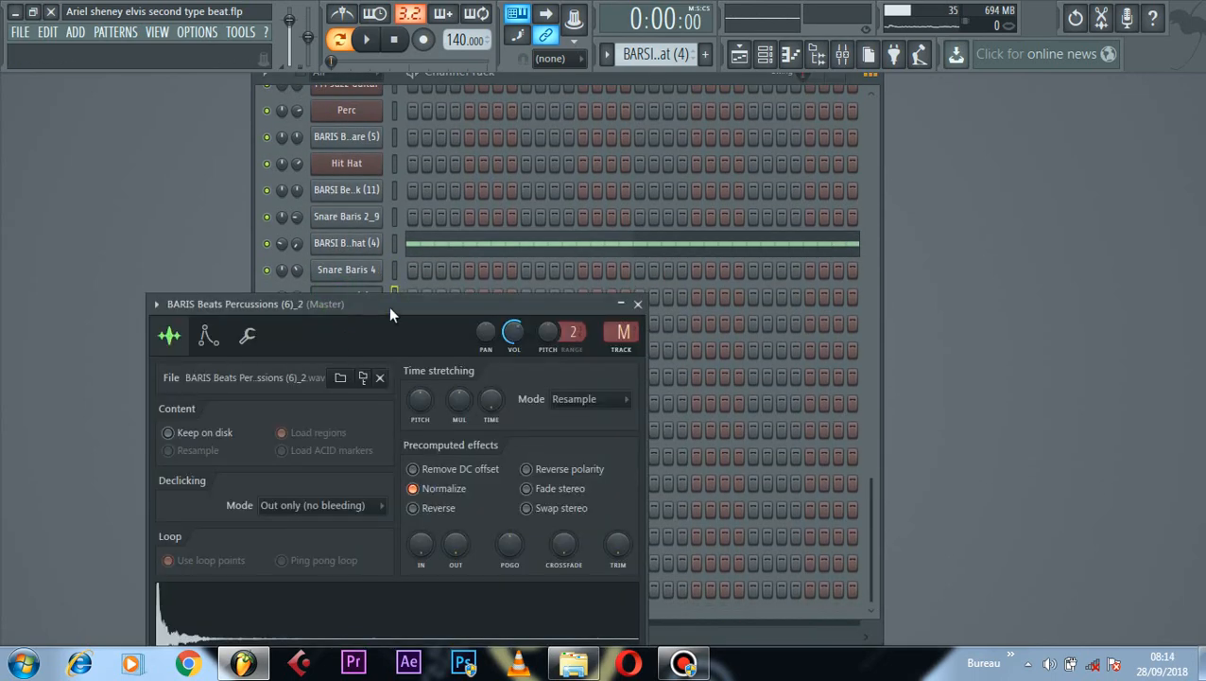
drag(389, 307, 846, 86)
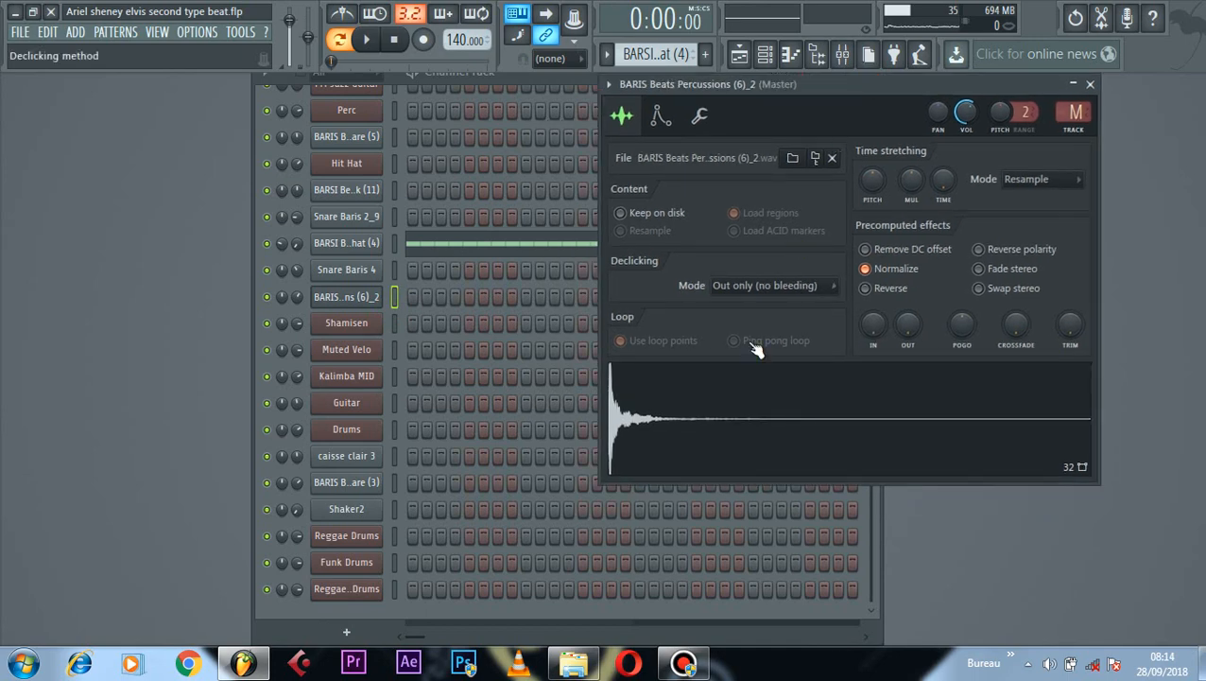
click(736, 423)
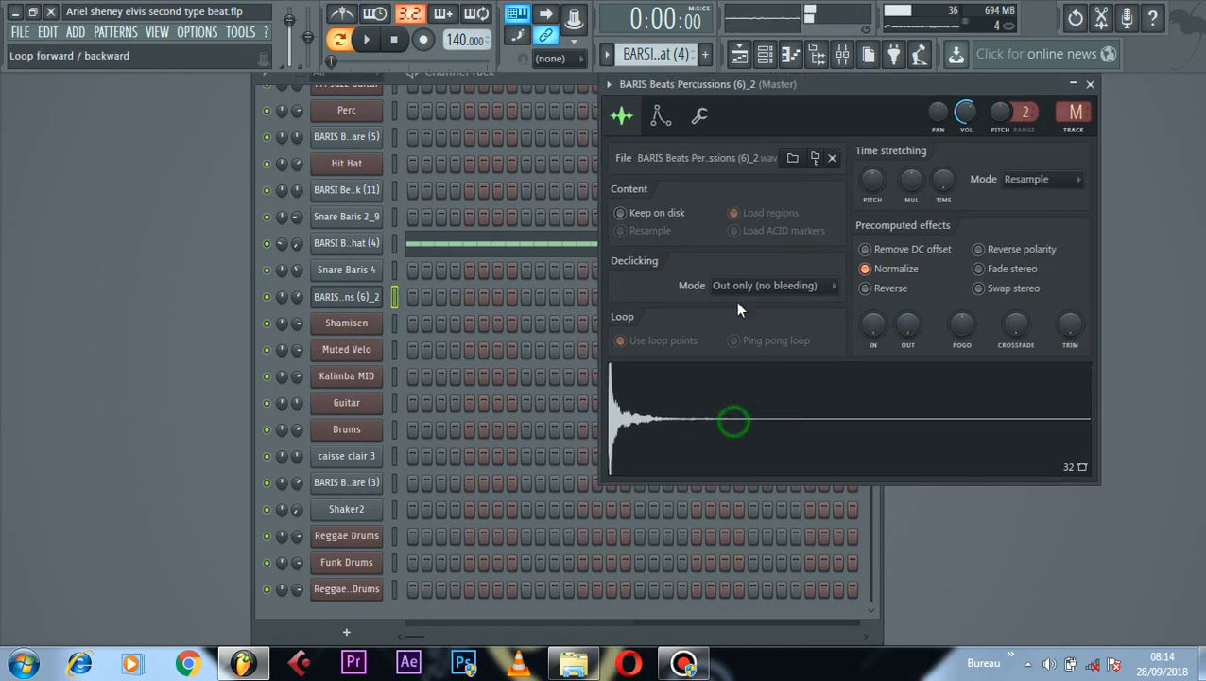
Step: Open the caisse clair 3 and BARIS Beats Snare (3) channels and audition their samples, keeping the channel names uncovered
click(360, 460)
drag(416, 272, 854, 146)
click(748, 481)
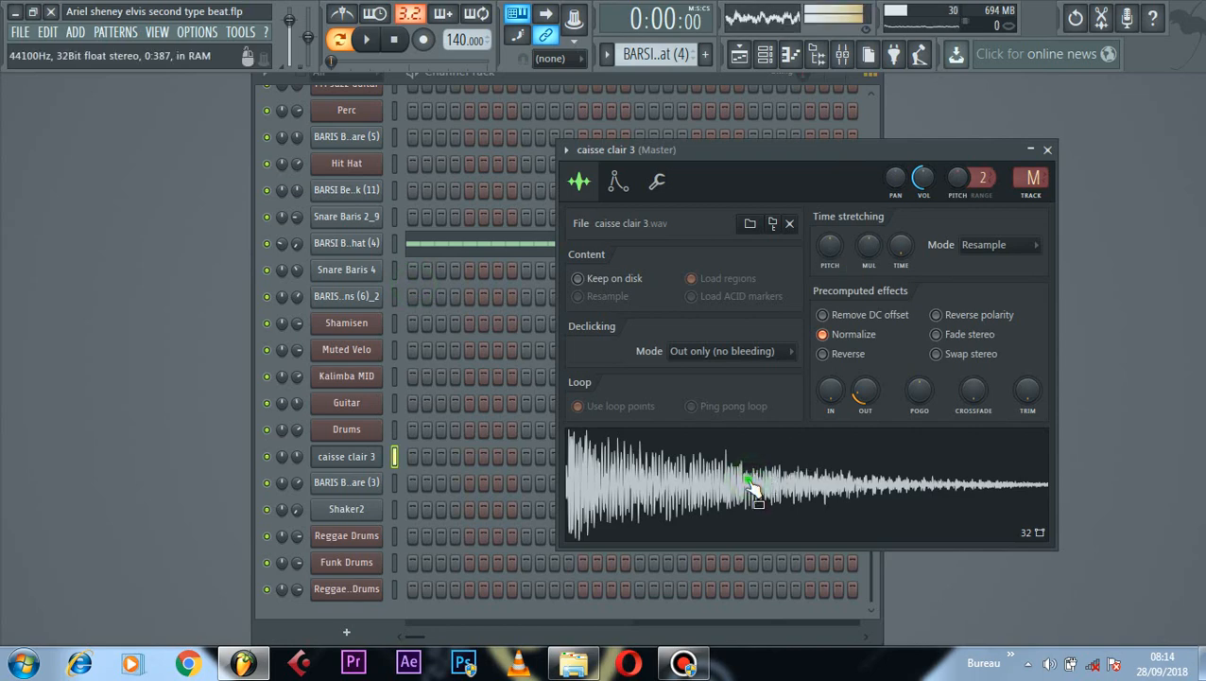
click(369, 482)
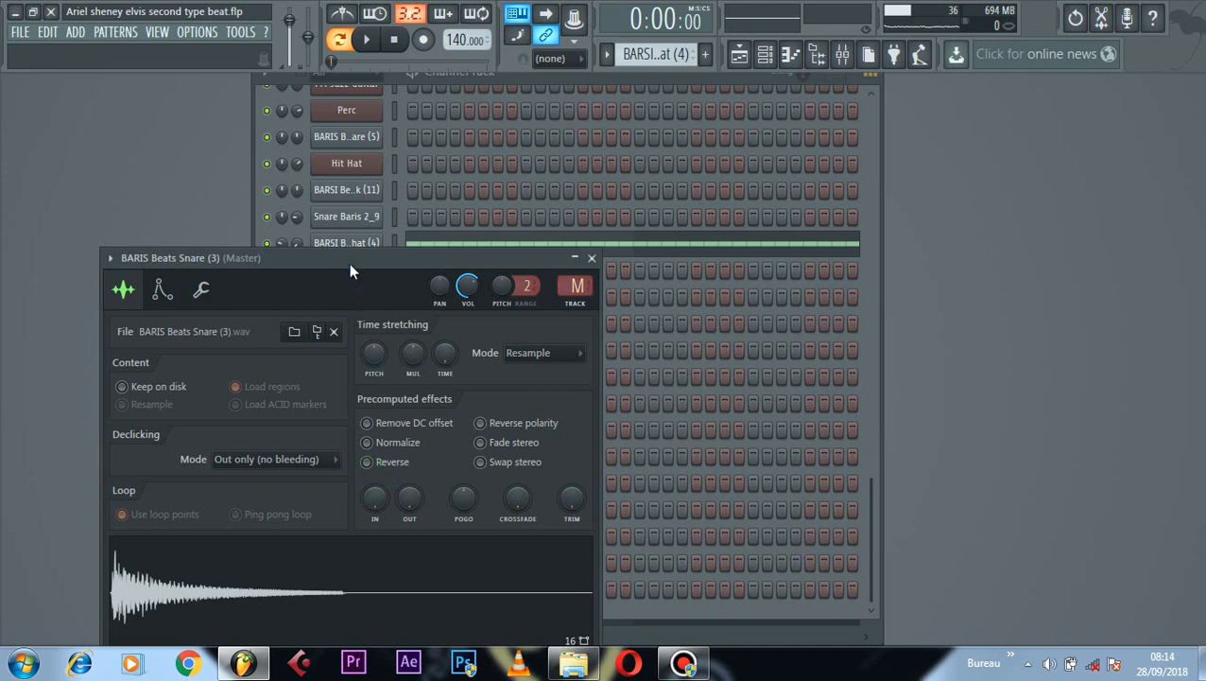
drag(348, 262, 960, 77)
click(859, 420)
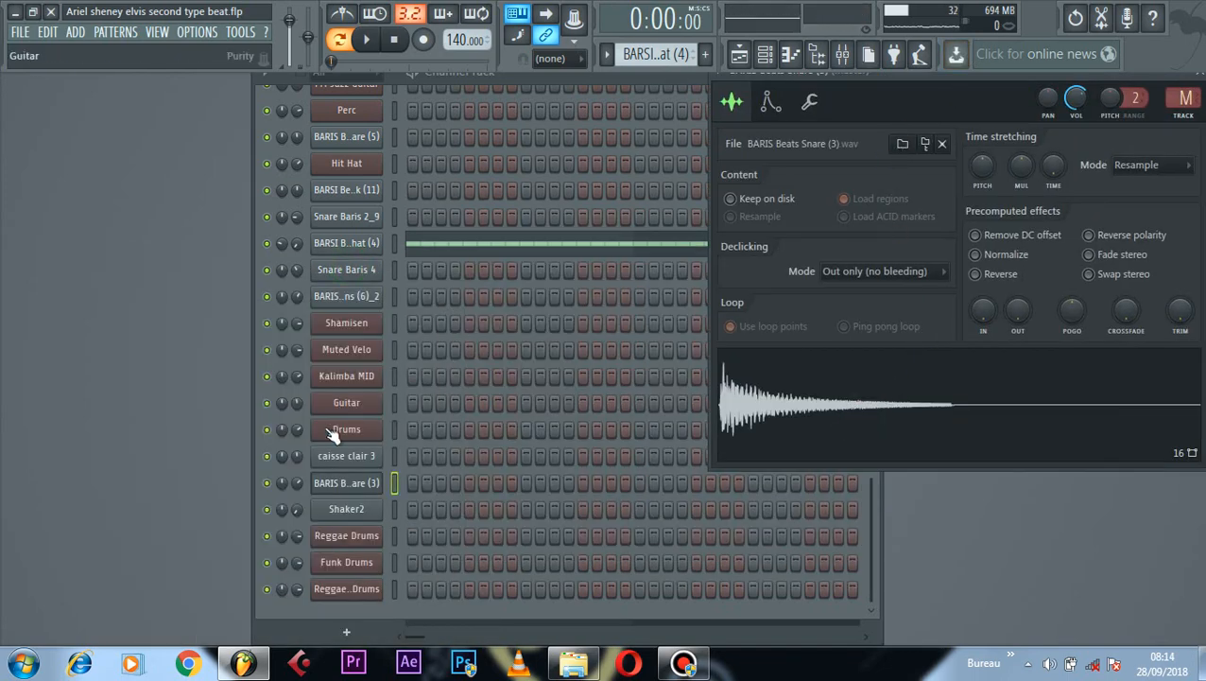
Step: Open the Shaker2 channel, audition its sample and close the channel window
click(348, 510)
click(356, 572)
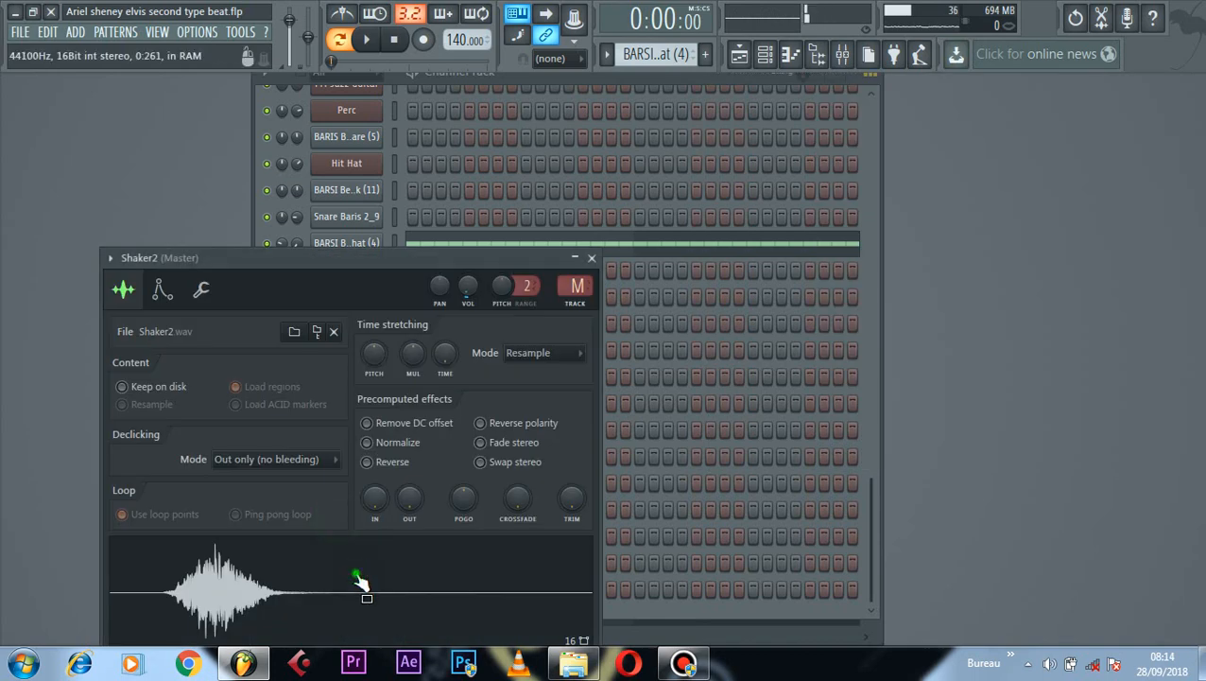
click(359, 577)
drag(428, 267, 802, 179)
click(959, 175)
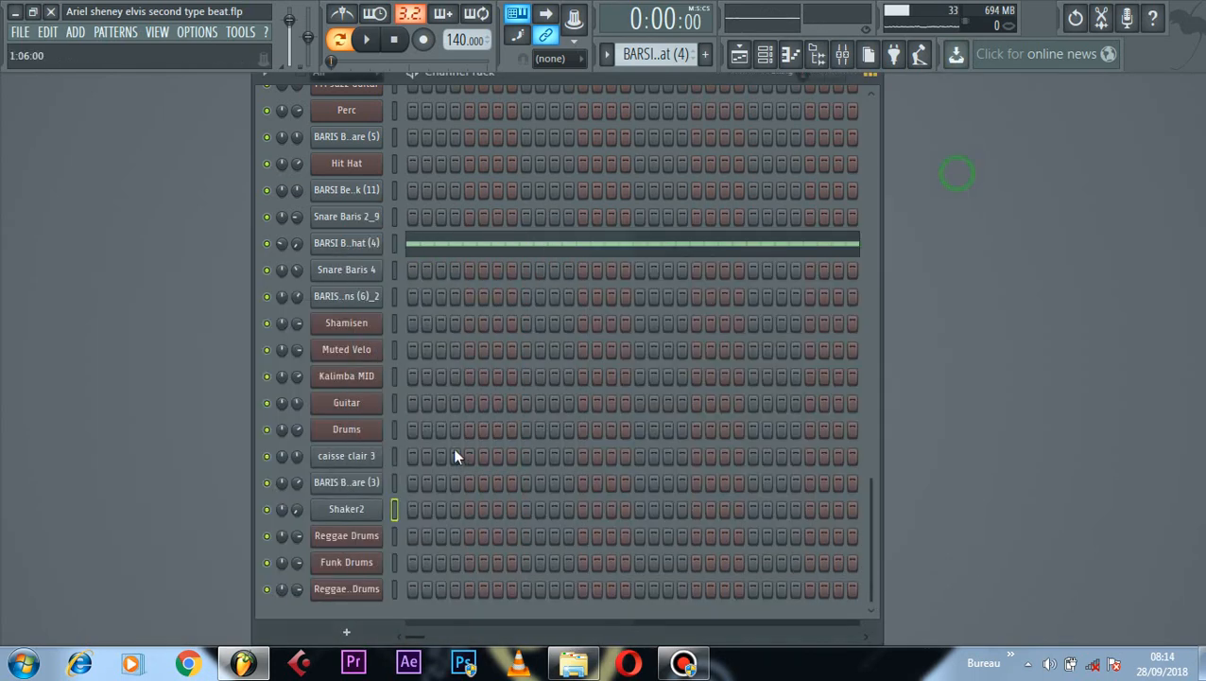
Step: Show the Reggae Drums channel's Hypersonic 2 patch with its window clear of the channel names
click(360, 537)
click(54, 104)
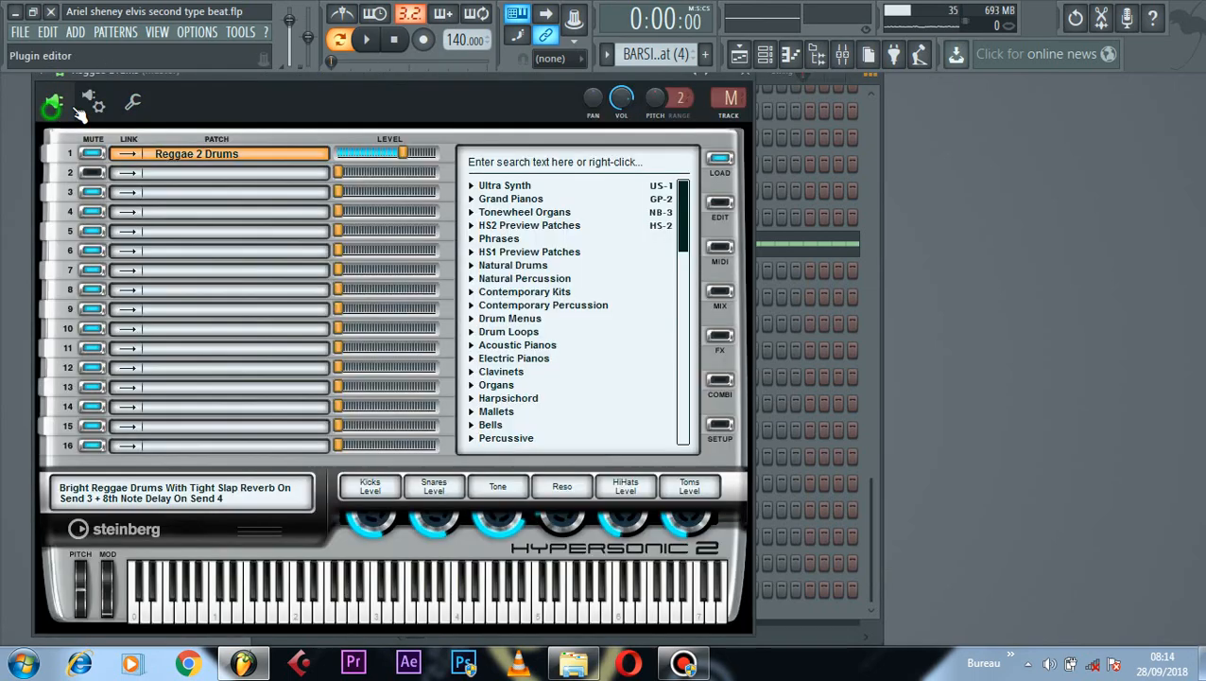
drag(291, 76, 804, 90)
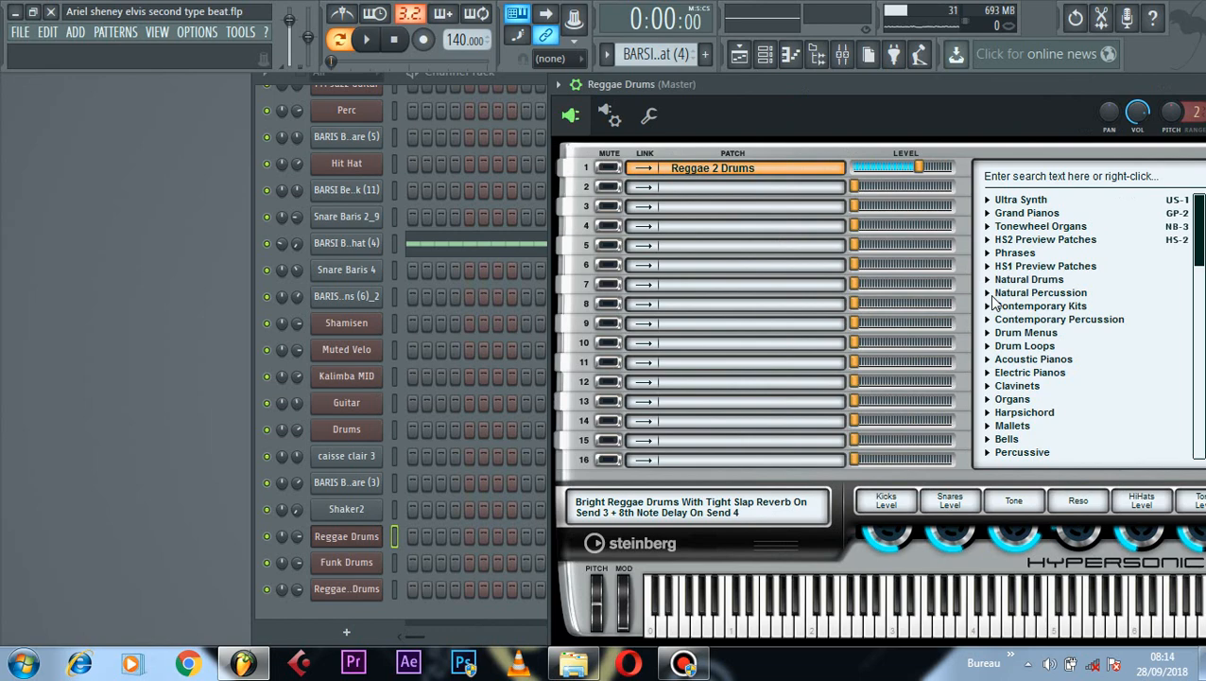
Step: Show the Hypersonic 2 patches of the Funk Drums and Reggae +Funk Drums channels, moving each window to view it
click(372, 560)
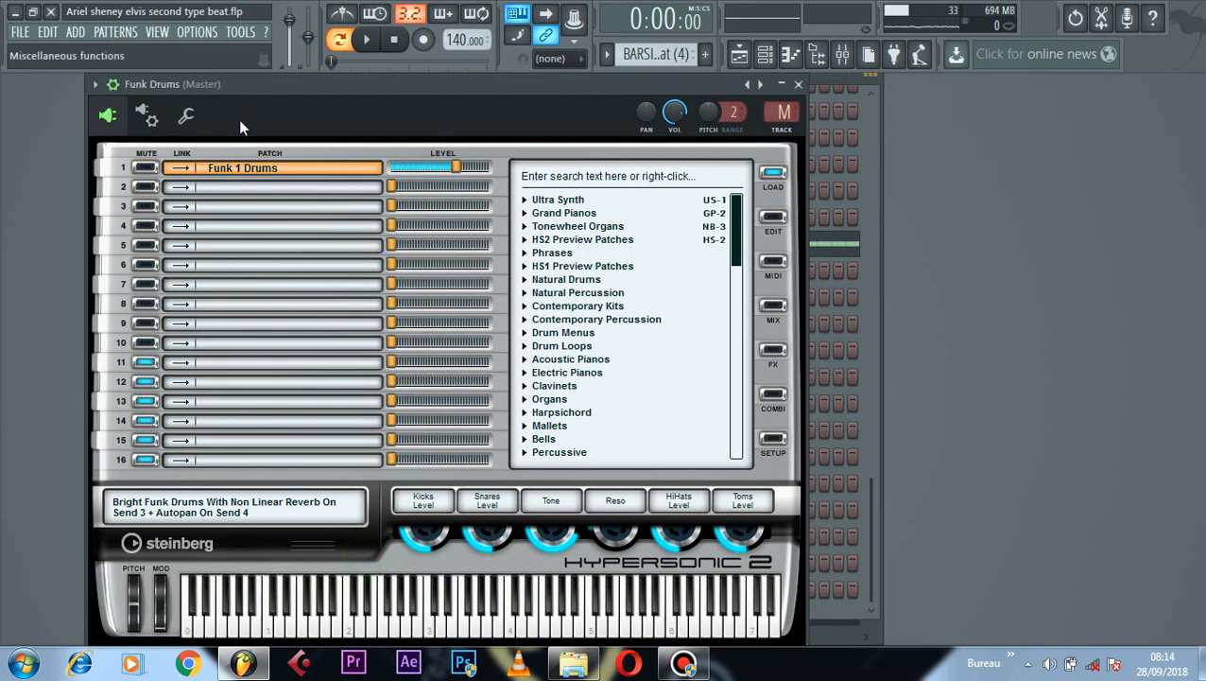
drag(392, 104, 933, 91)
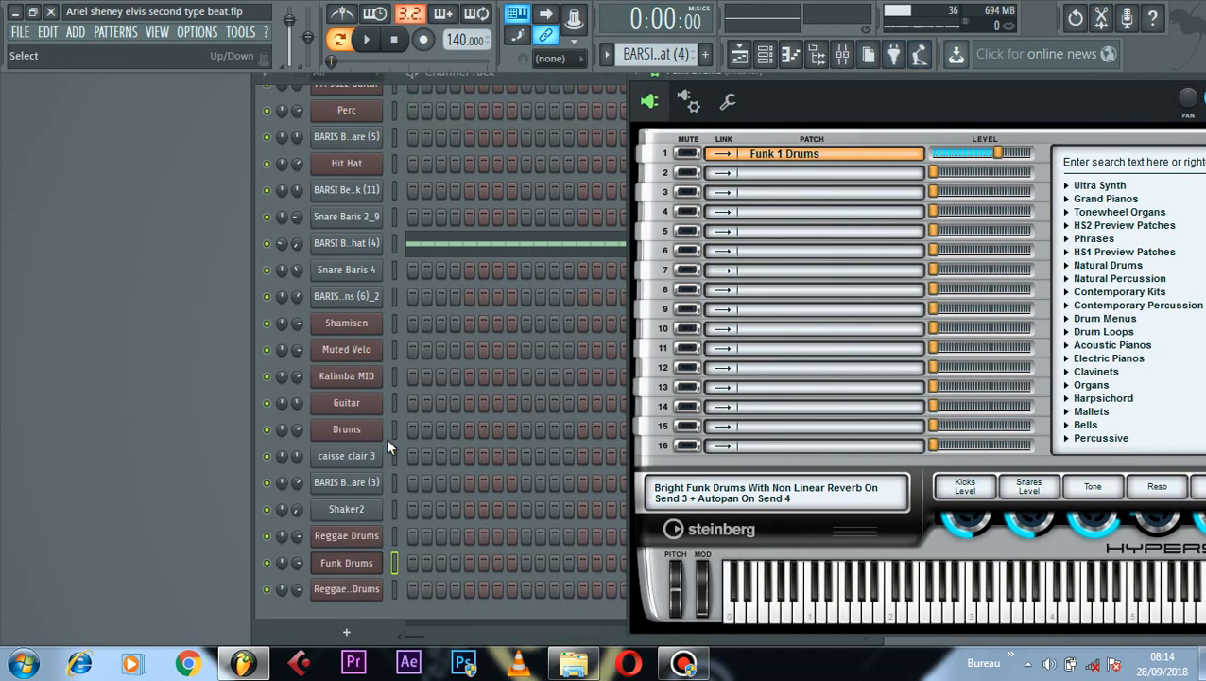
click(343, 590)
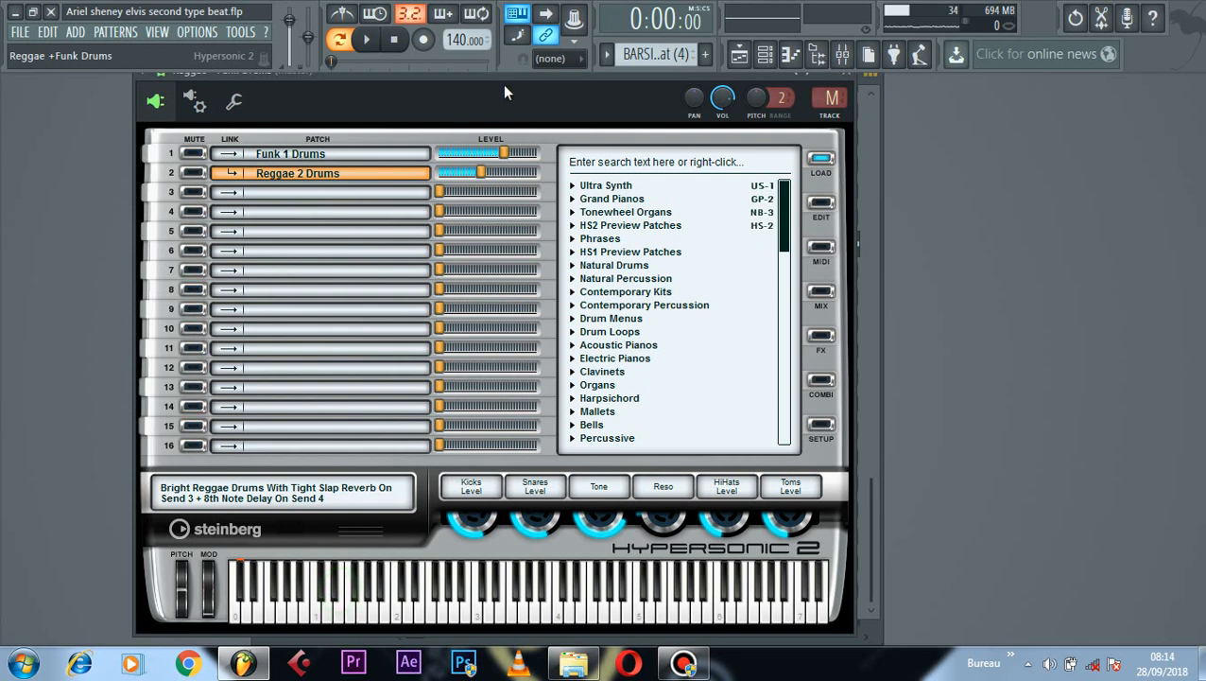
drag(502, 84, 527, 124)
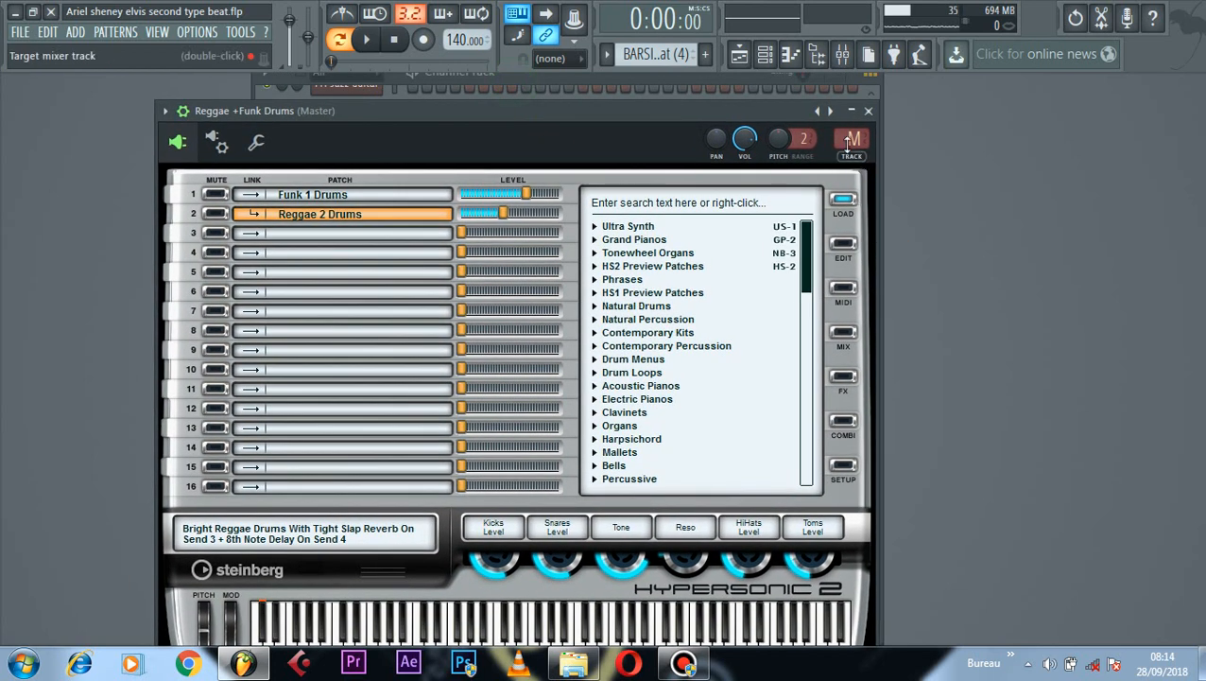
Step: Close the Reggae +Funk Drums window, switch to the BARIS Beats Snare (16) pattern and play its Snare Baris 3 notes in the piano roll
click(867, 110)
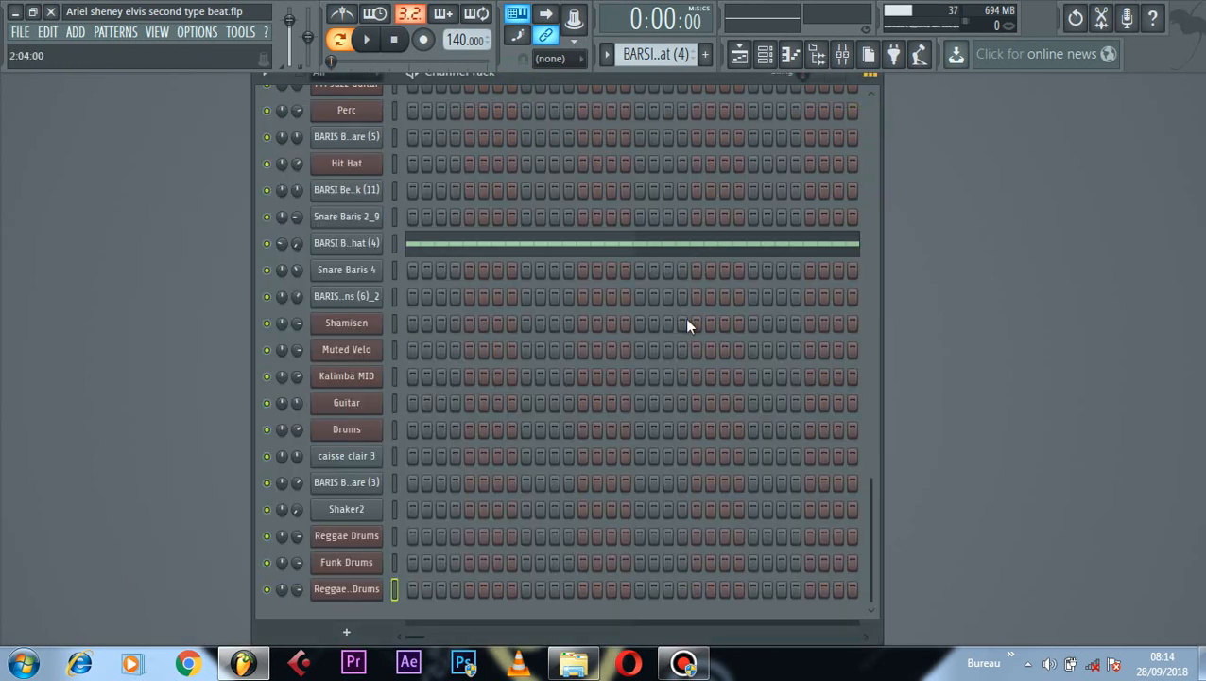
scroll(687, 326, up, 5)
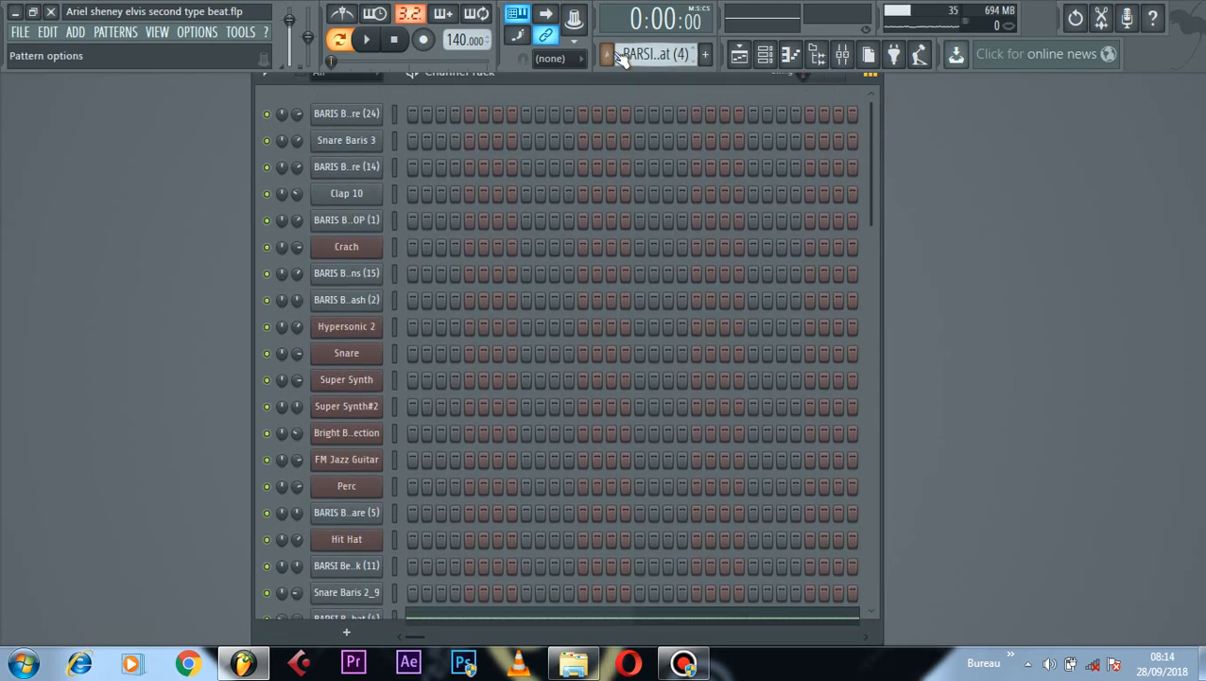
click(621, 56)
click(654, 26)
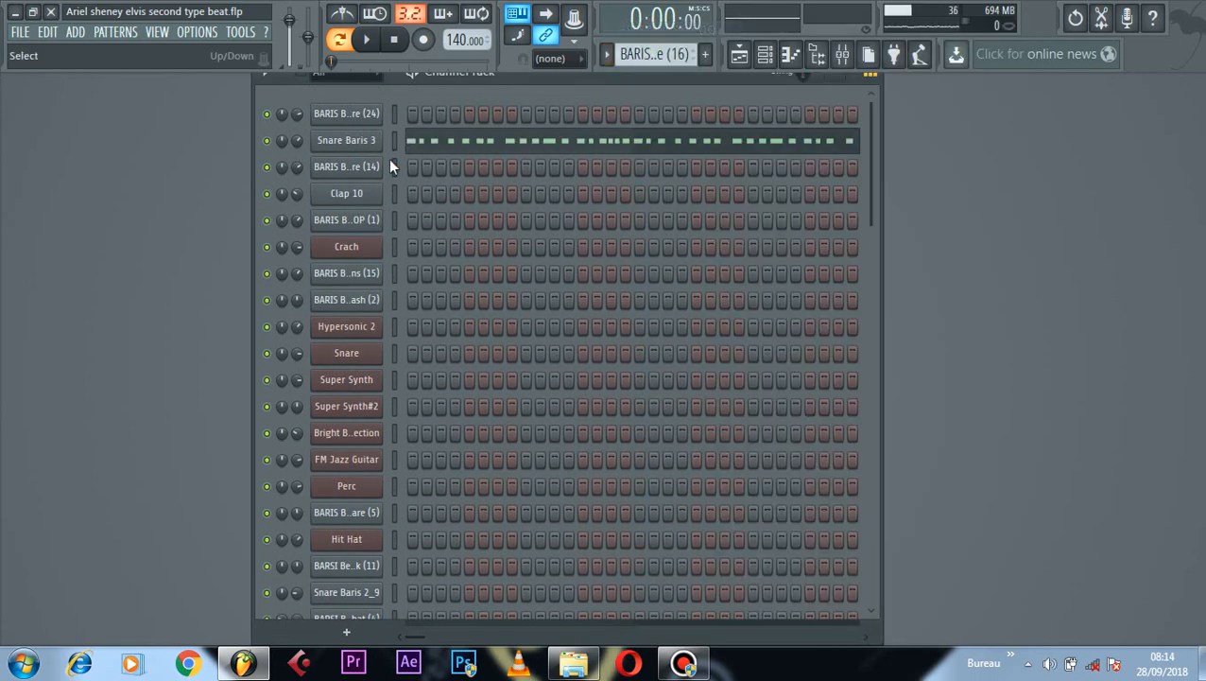
key(space)
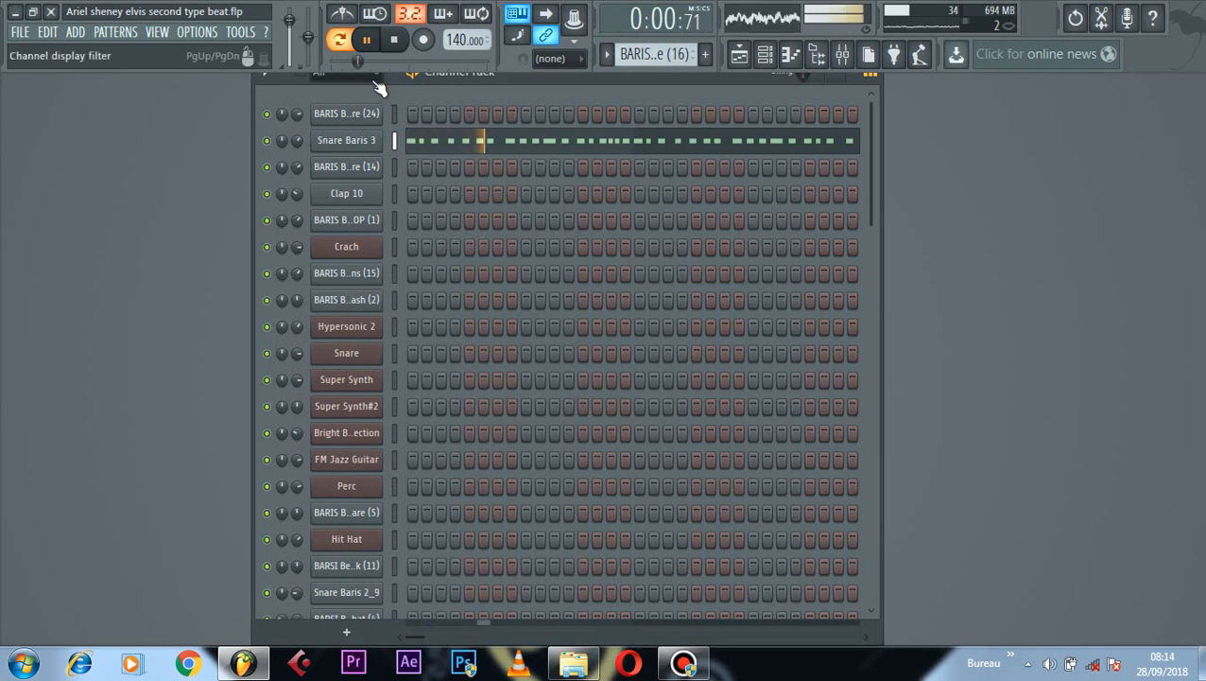
click(533, 152)
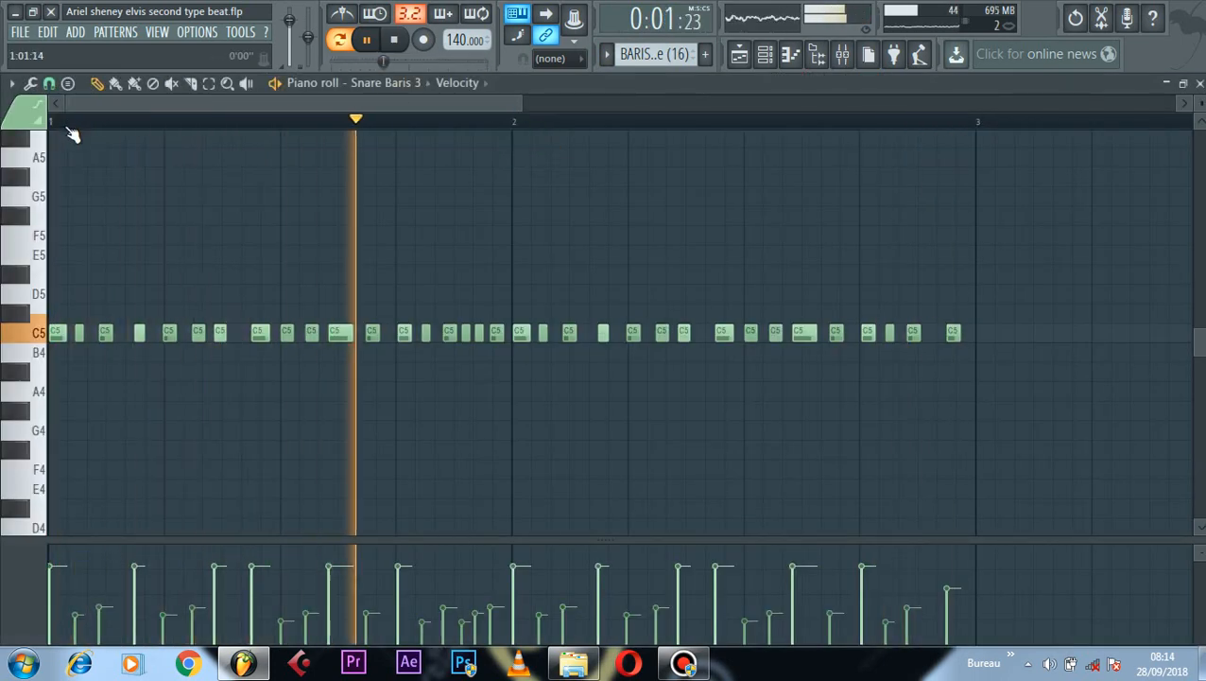
key(space)
Step: Examine the Snare Baris 3 notes and velocities up close, and play the two-bar pattern again
scroll(73, 135, up, 2)
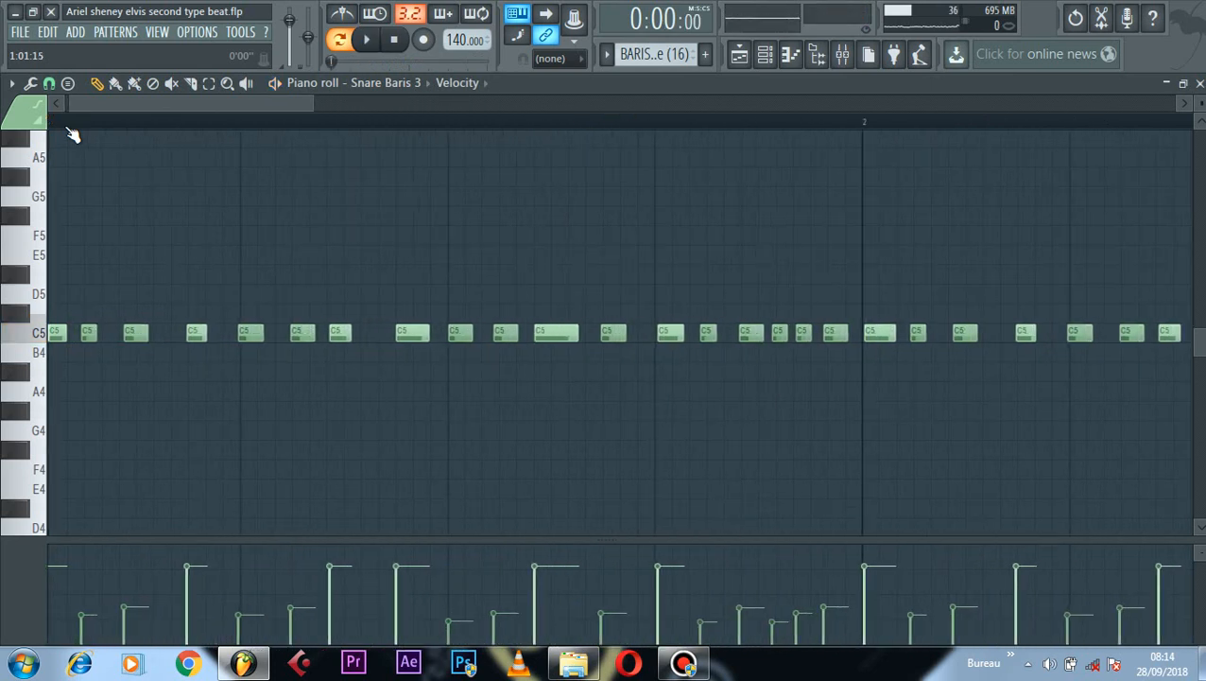
scroll(82, 104, up, 1)
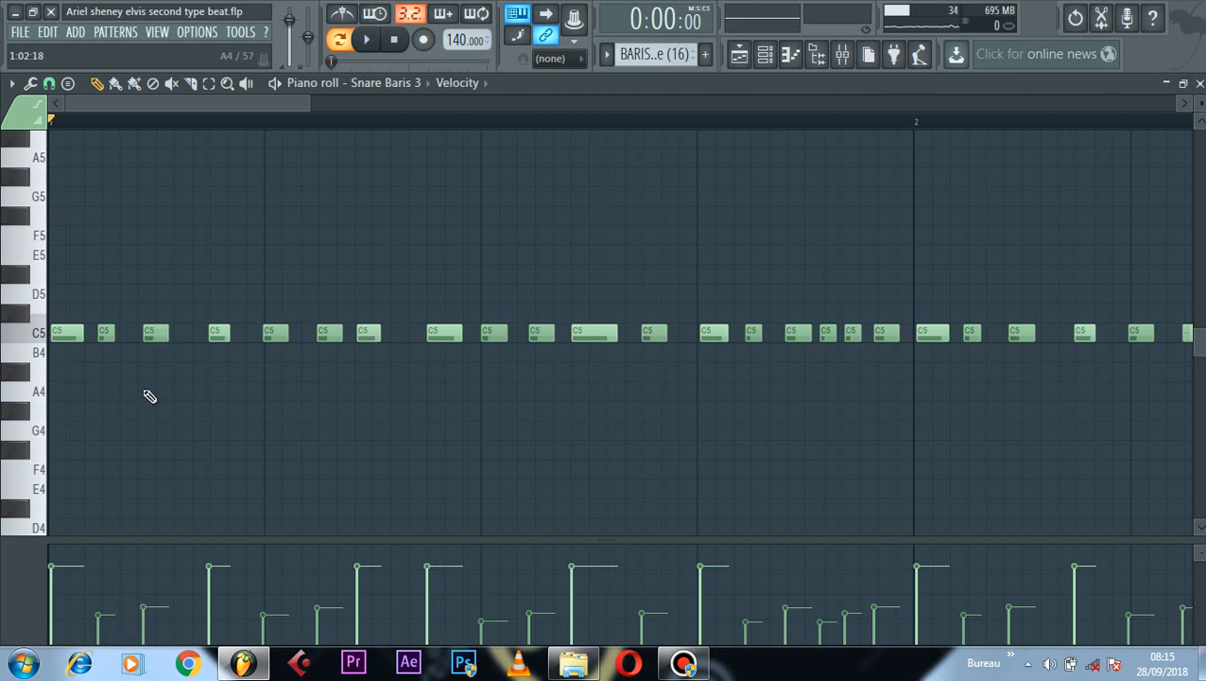
scroll(139, 131, down, 3)
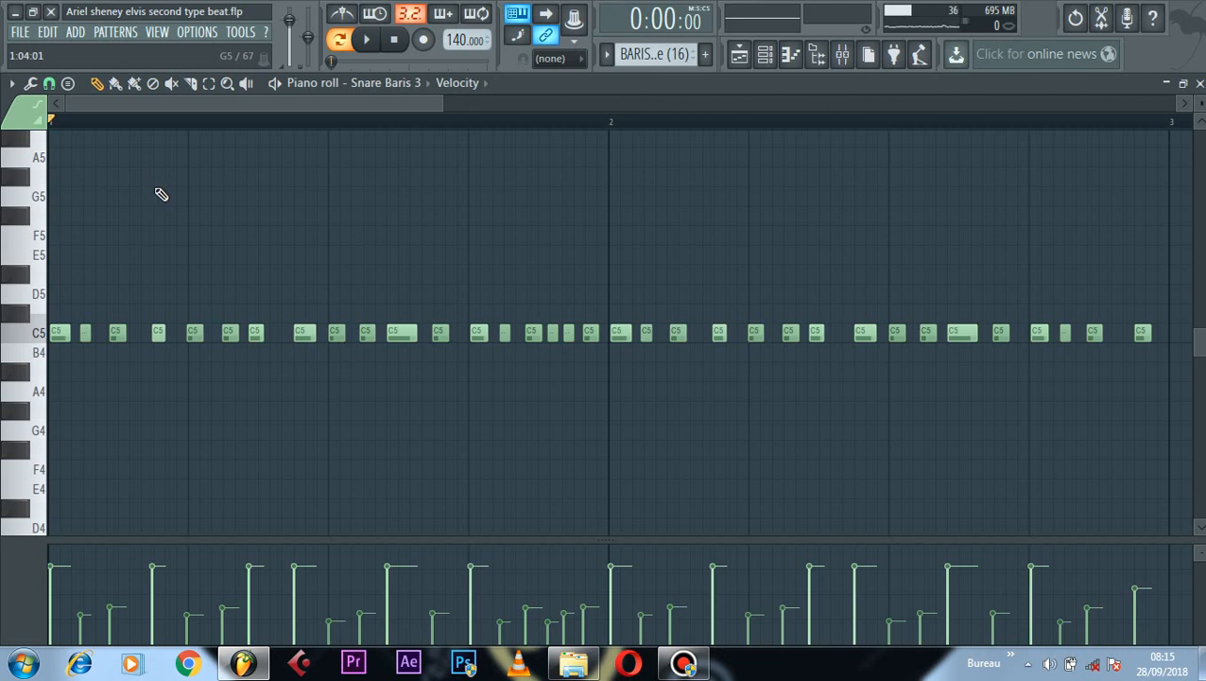
key(space)
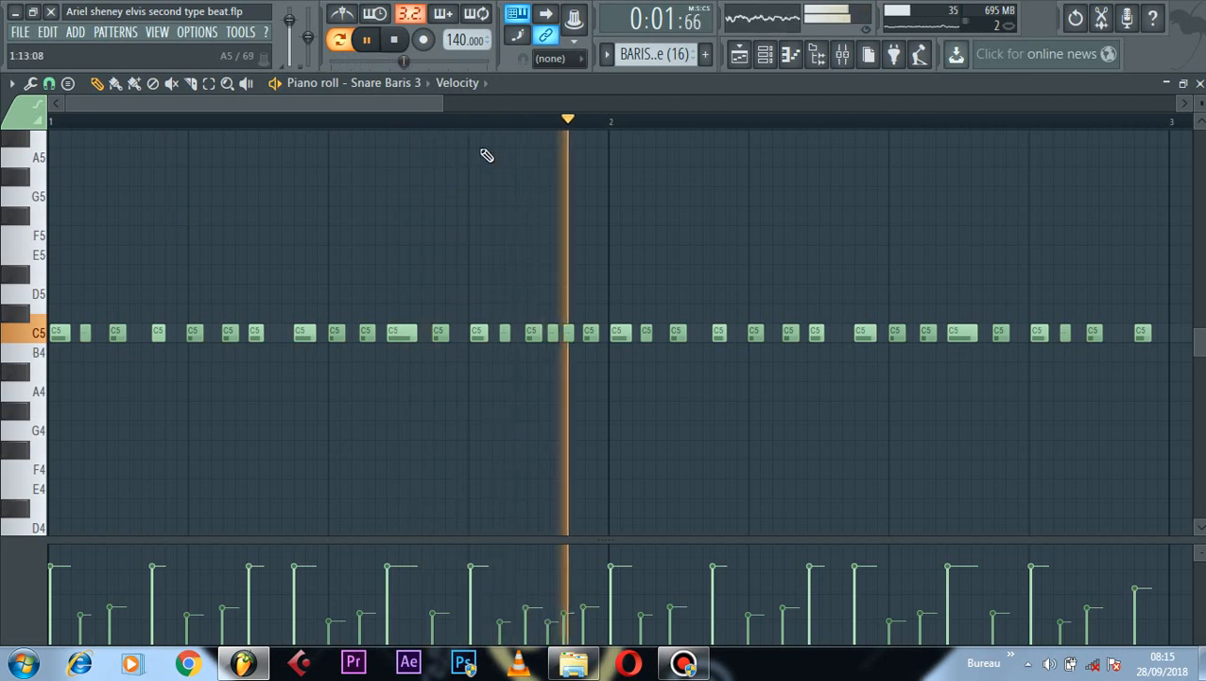
key(space)
Step: Delete all the low-velocity C5 notes from the first bar of the Snare Baris 3 part, keeping only the loud hits
right_click(117, 334)
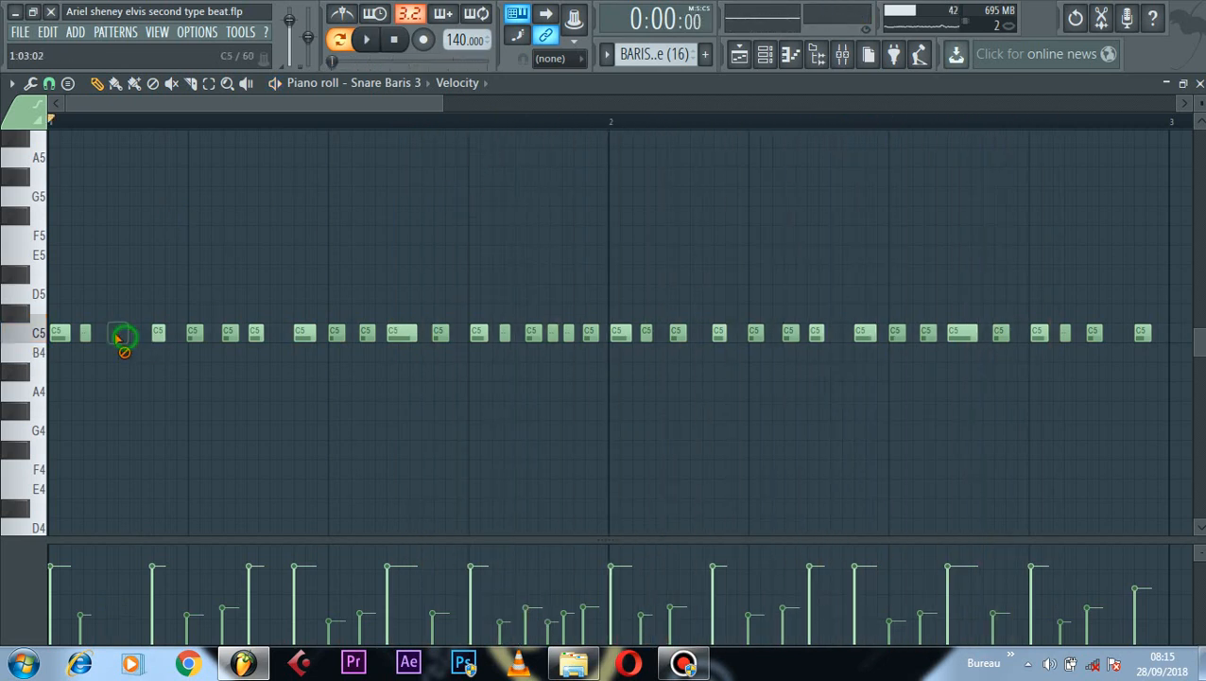
right_click(85, 333)
right_click(194, 333)
right_click(229, 333)
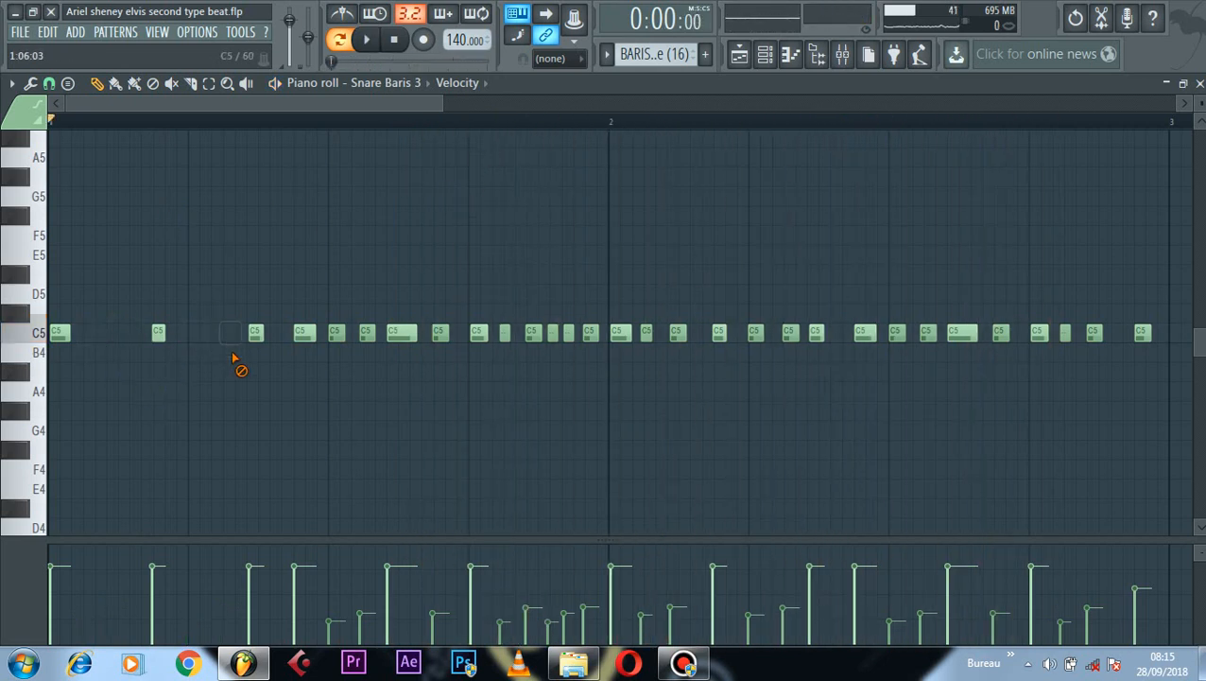
right_click(336, 333)
right_click(367, 333)
right_click(441, 333)
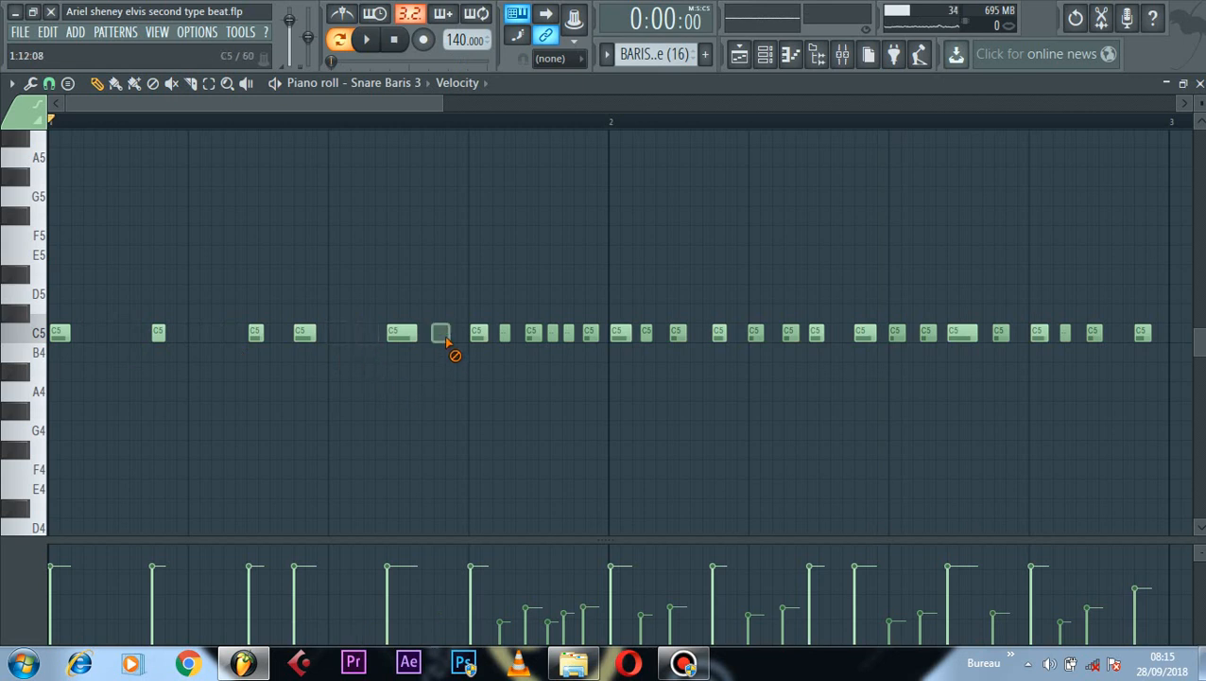
right_click(505, 332)
right_click(532, 333)
right_click(553, 333)
right_click(569, 333)
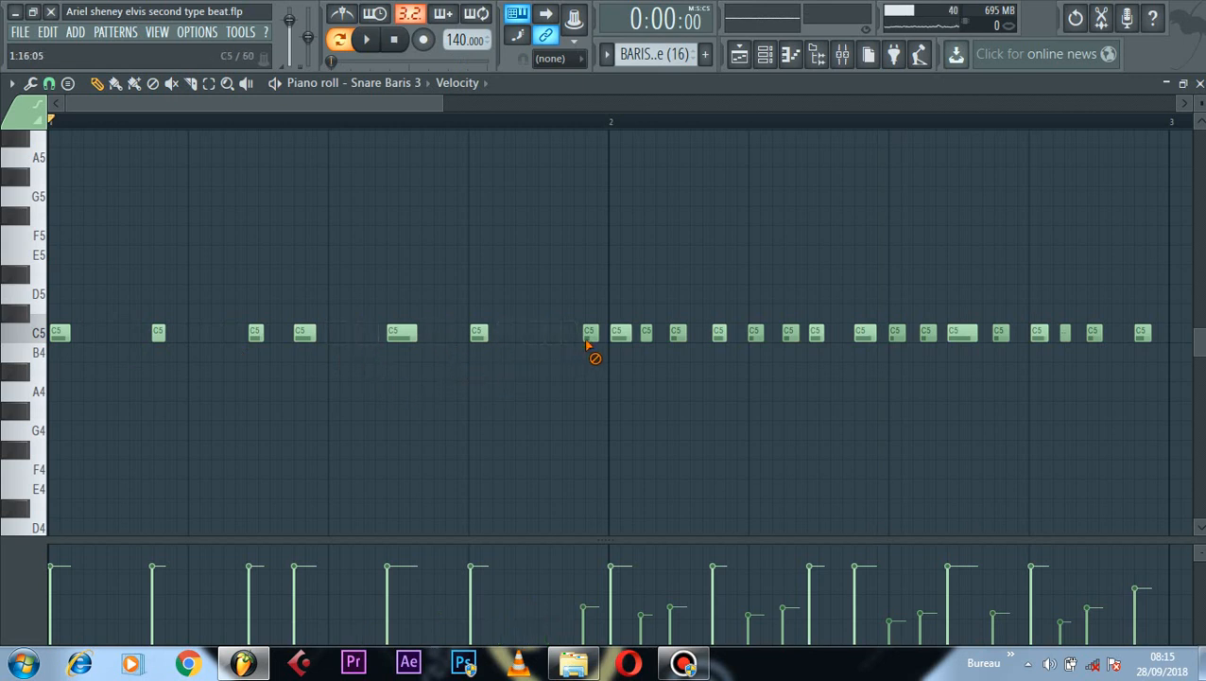
right_click(589, 332)
Step: Play the first bar of Snare Baris 3 with only its loud hits, starting it twice
key(space)
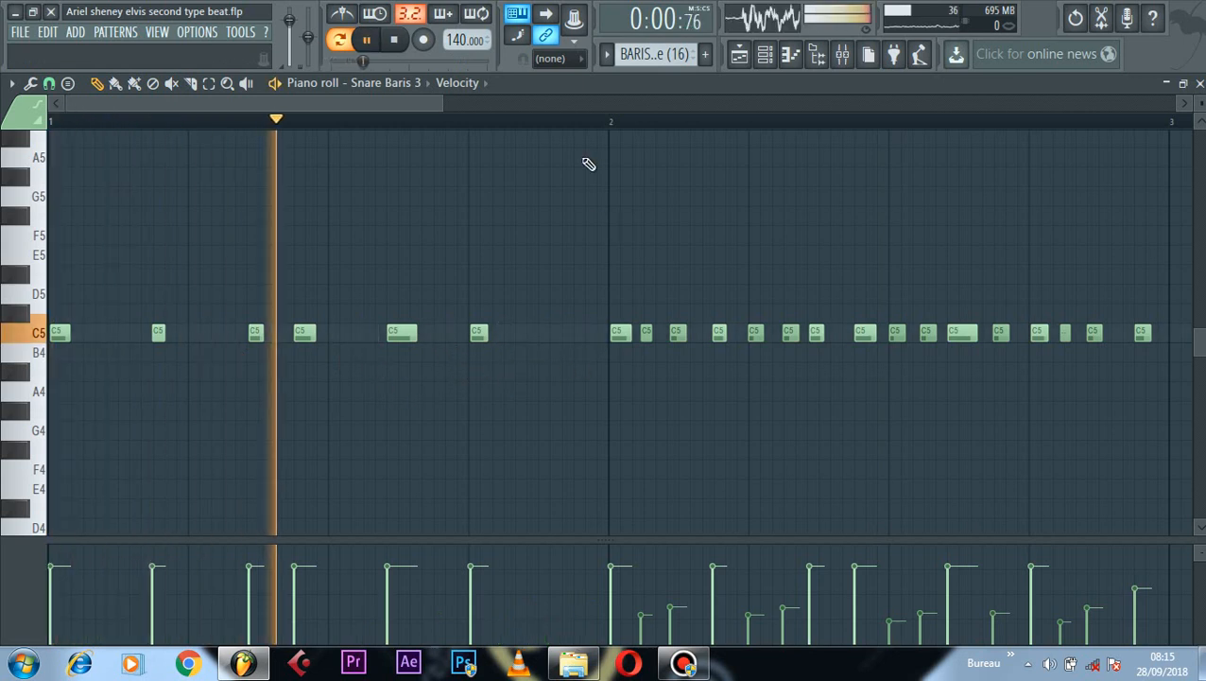
key(space)
key(space)
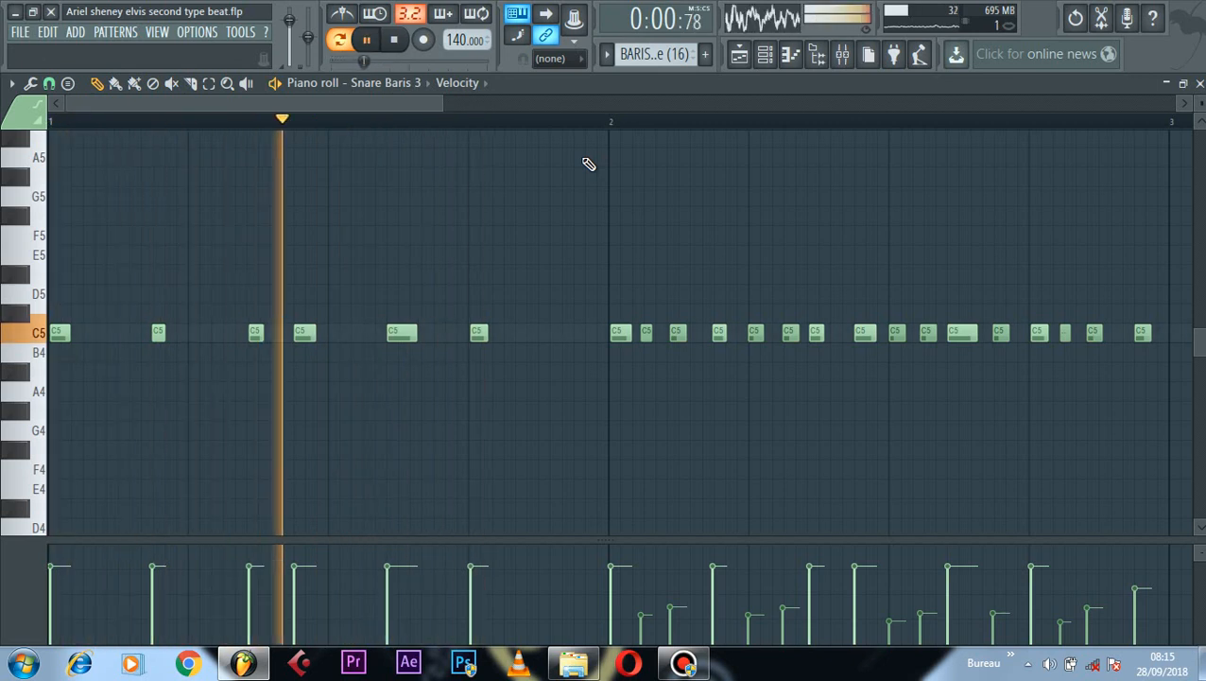
key(space)
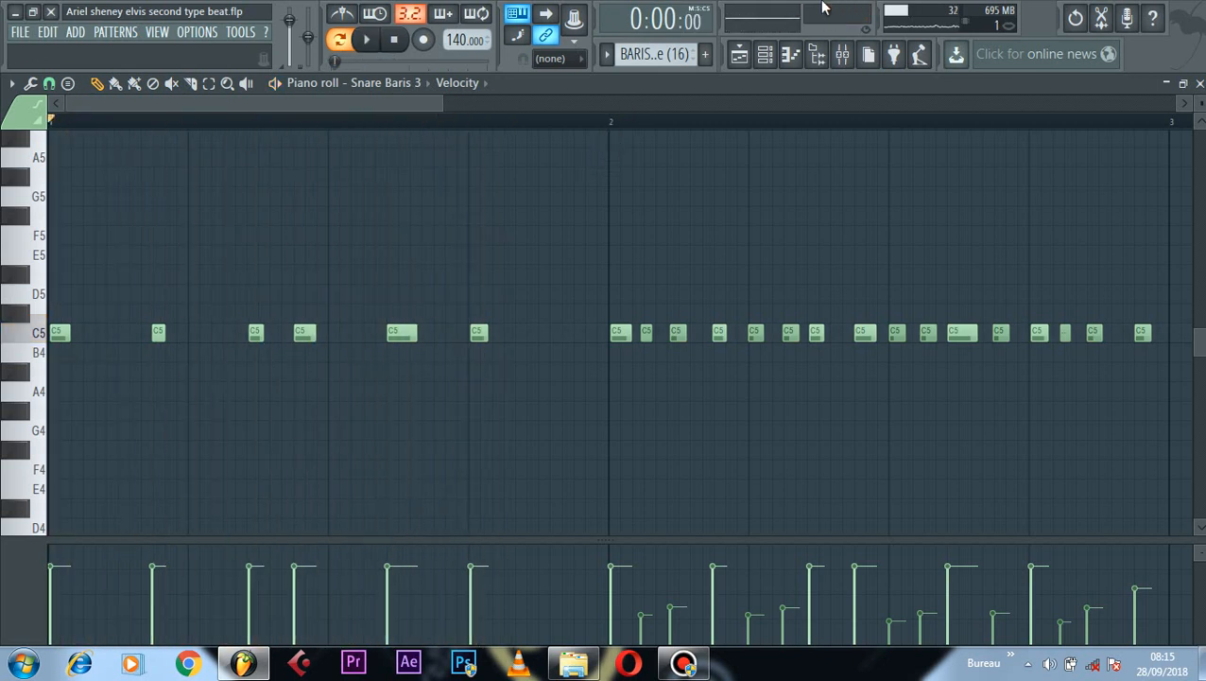
Step: Undo the note deletions in the first bar and play the complete Snare Baris 3 pattern
click(1075, 17)
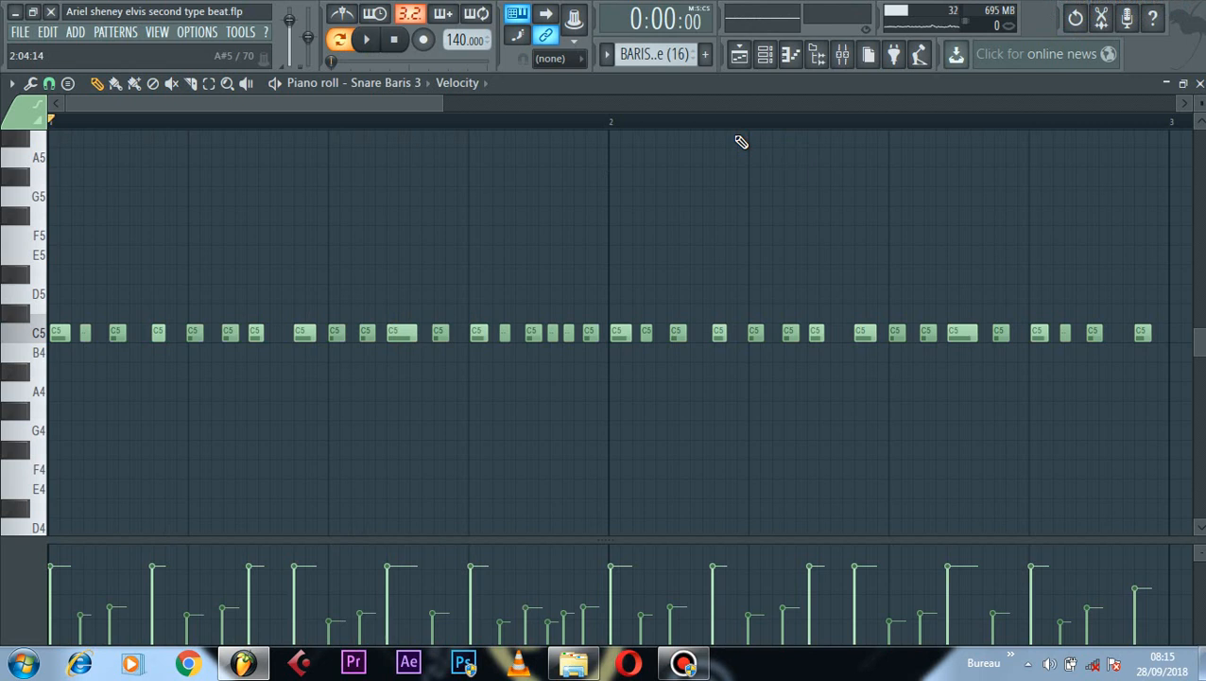
key(space)
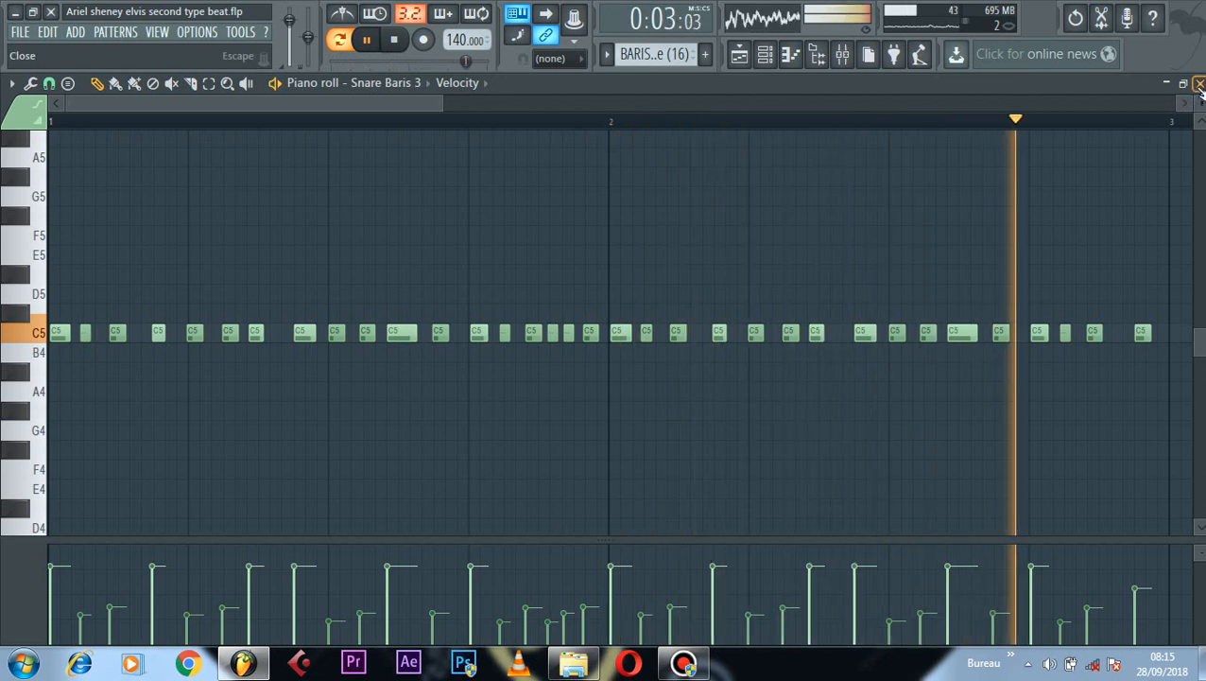
key(space)
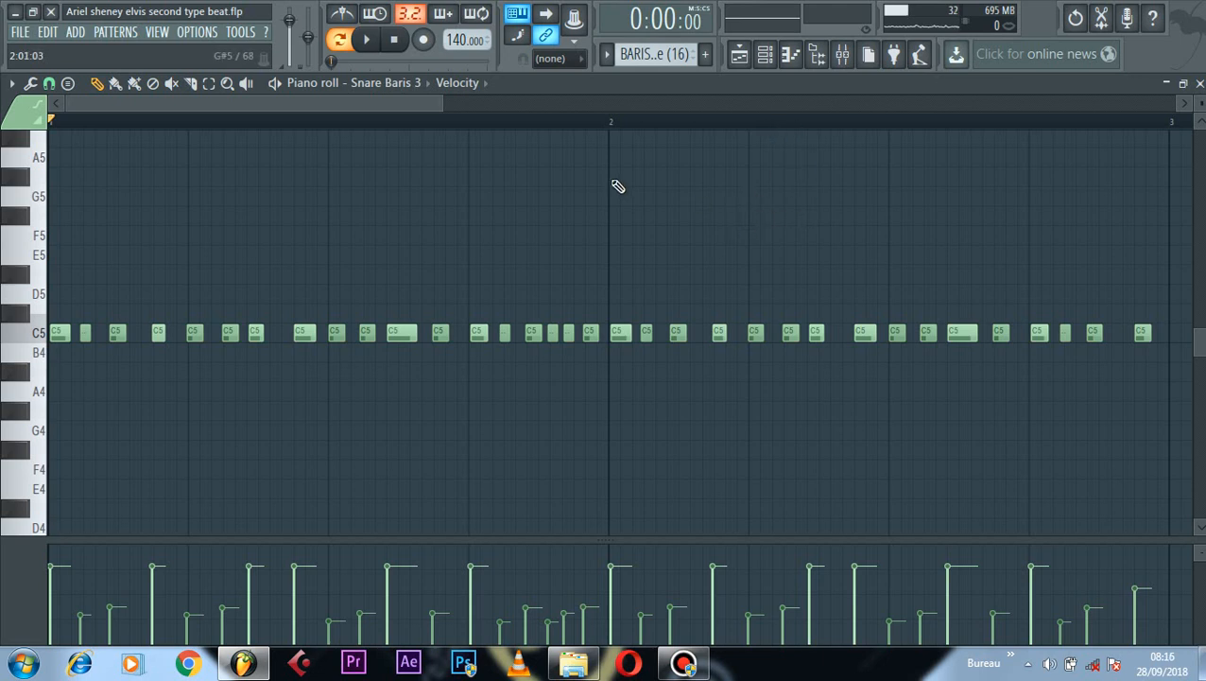
Step: Show the sample browser and expand the BARIS Beats (-_- ) kit folder among the drum kits
click(817, 54)
scroll(54, 301, up, 8)
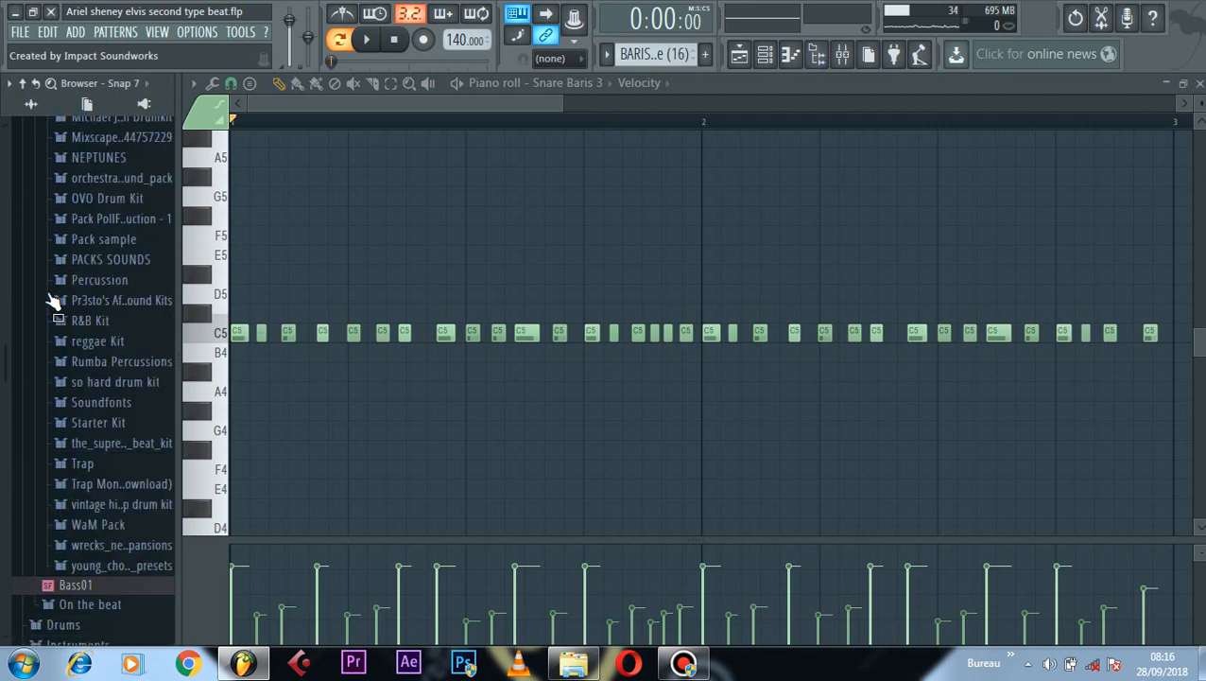
scroll(53, 301, up, 8)
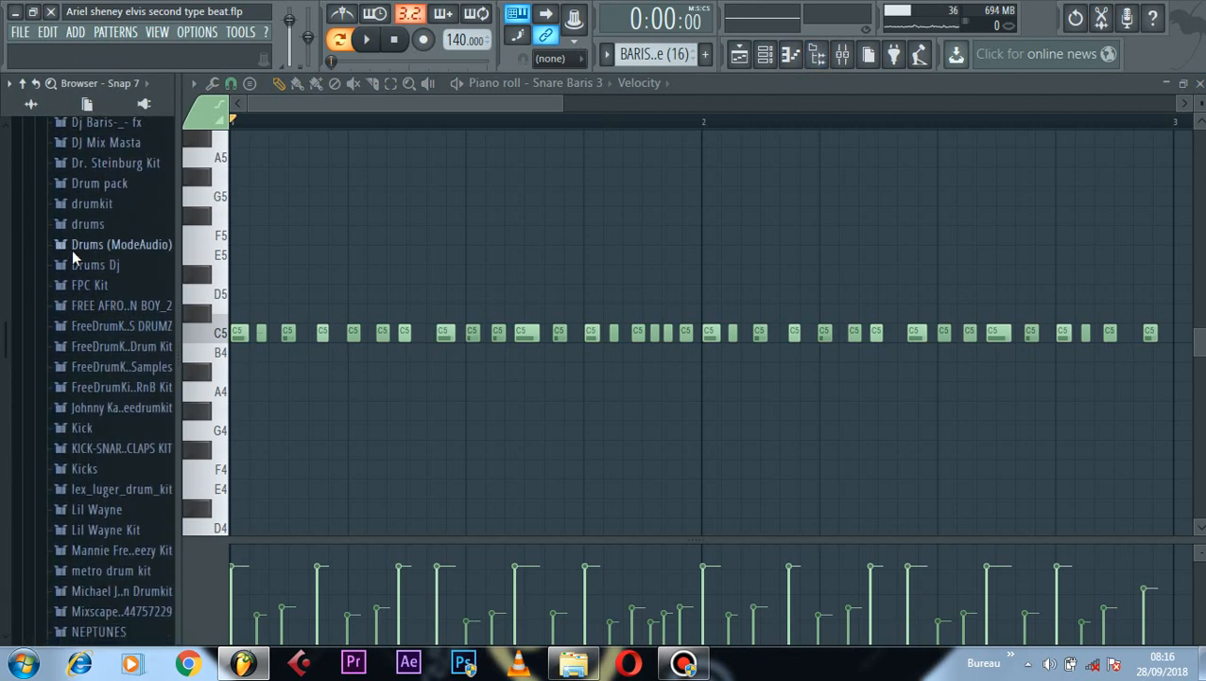
scroll(71, 248, up, 2)
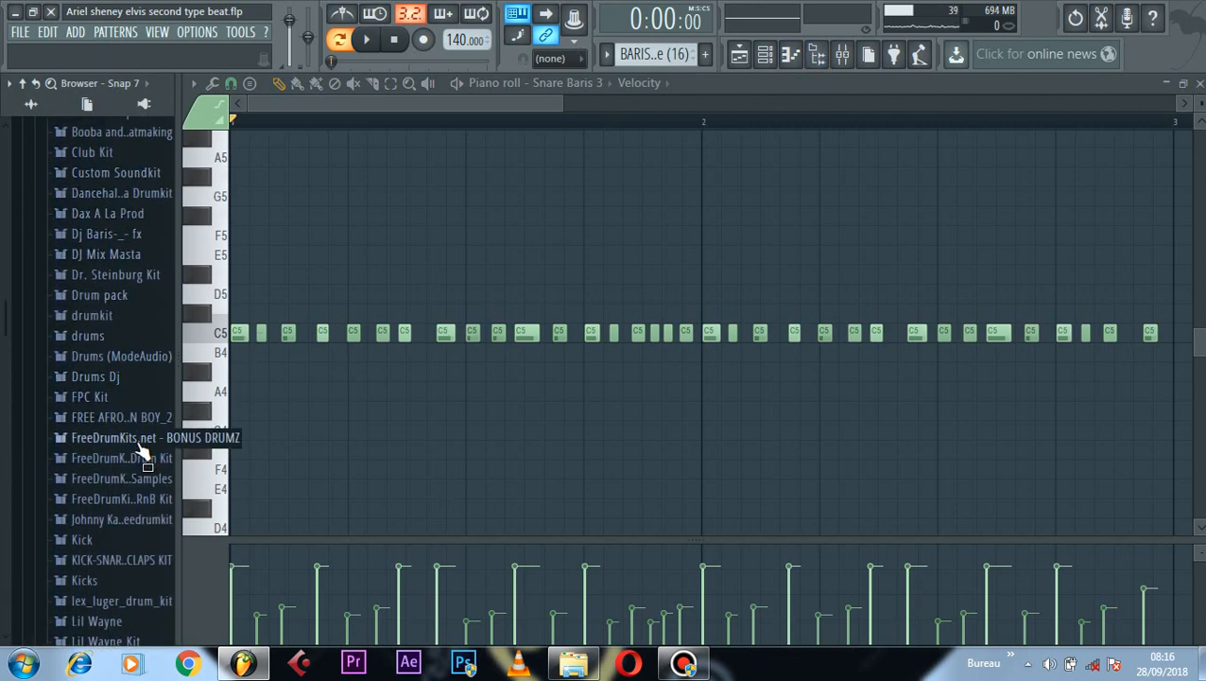
scroll(126, 469, down, 2)
scroll(112, 217, up, 6)
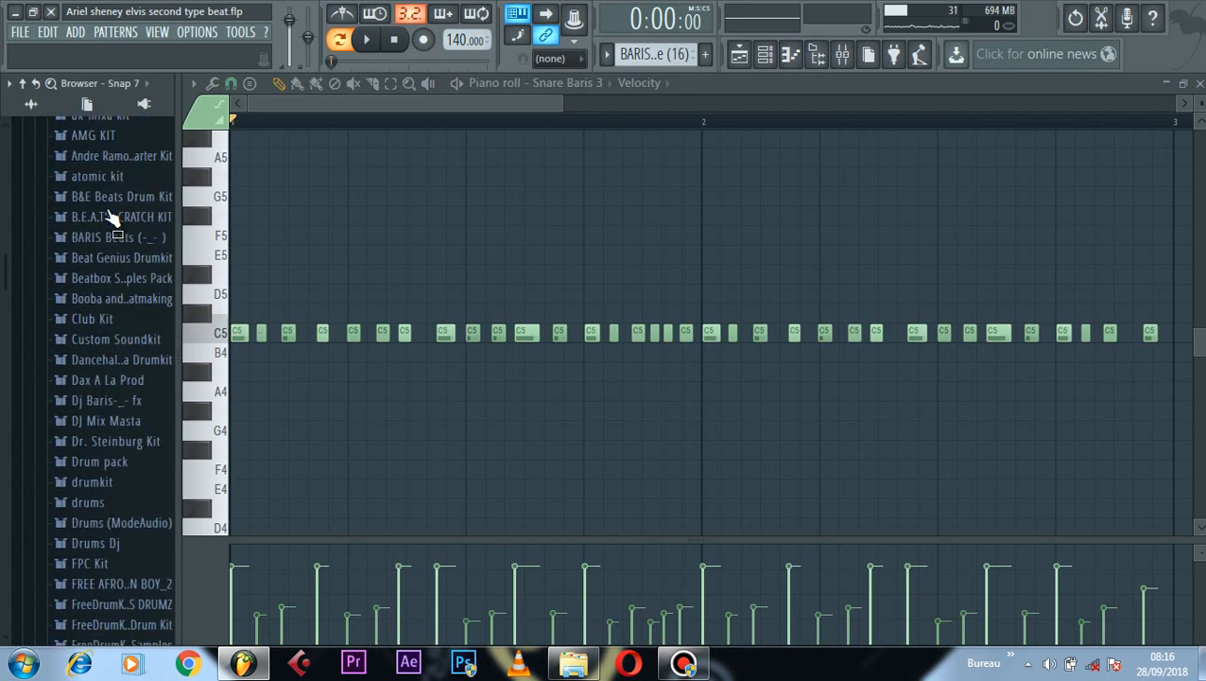
scroll(112, 217, up, 1)
click(119, 294)
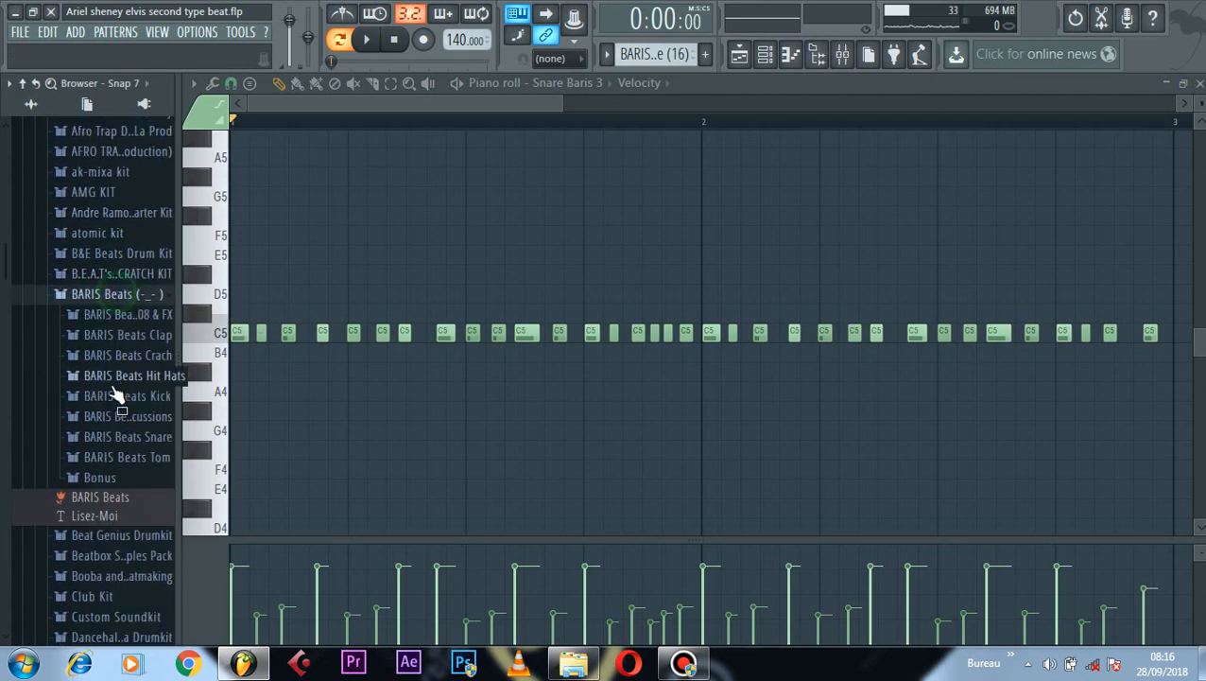
Step: Expand the kit's Bonus folder, look through its snare, clap and kick samples, and hide the browser
click(121, 476)
scroll(126, 472, up, 2)
scroll(128, 483, down, 8)
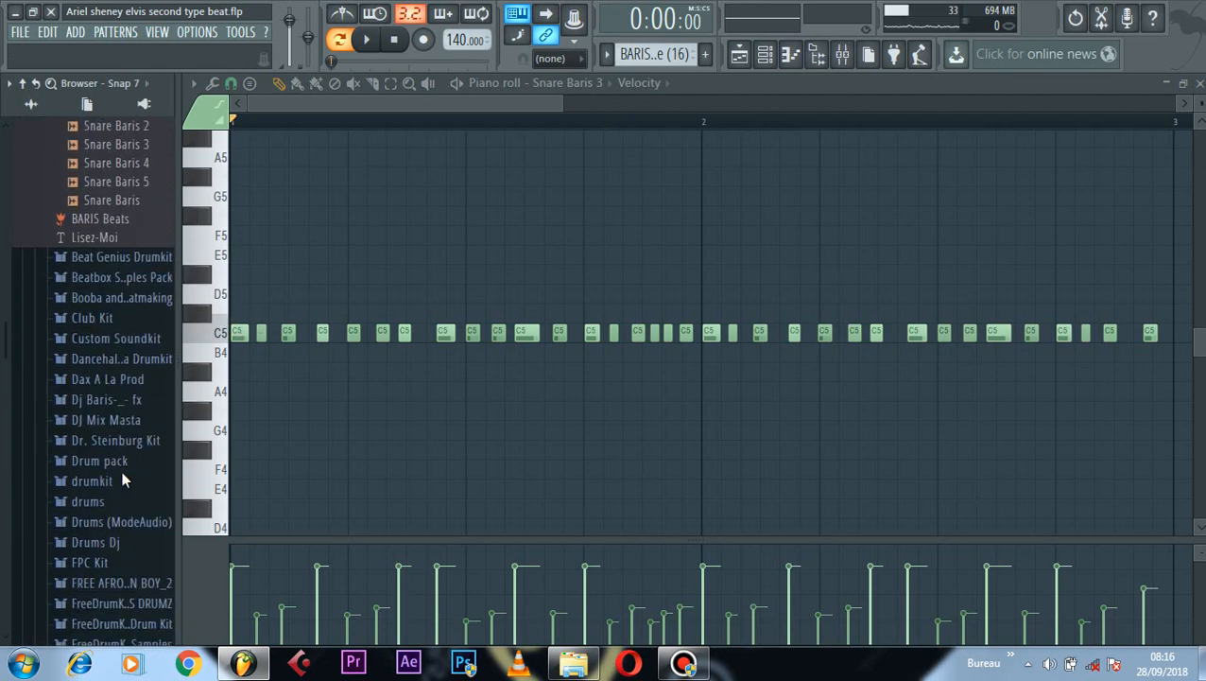
scroll(117, 351, down, 3)
scroll(117, 358, up, 11)
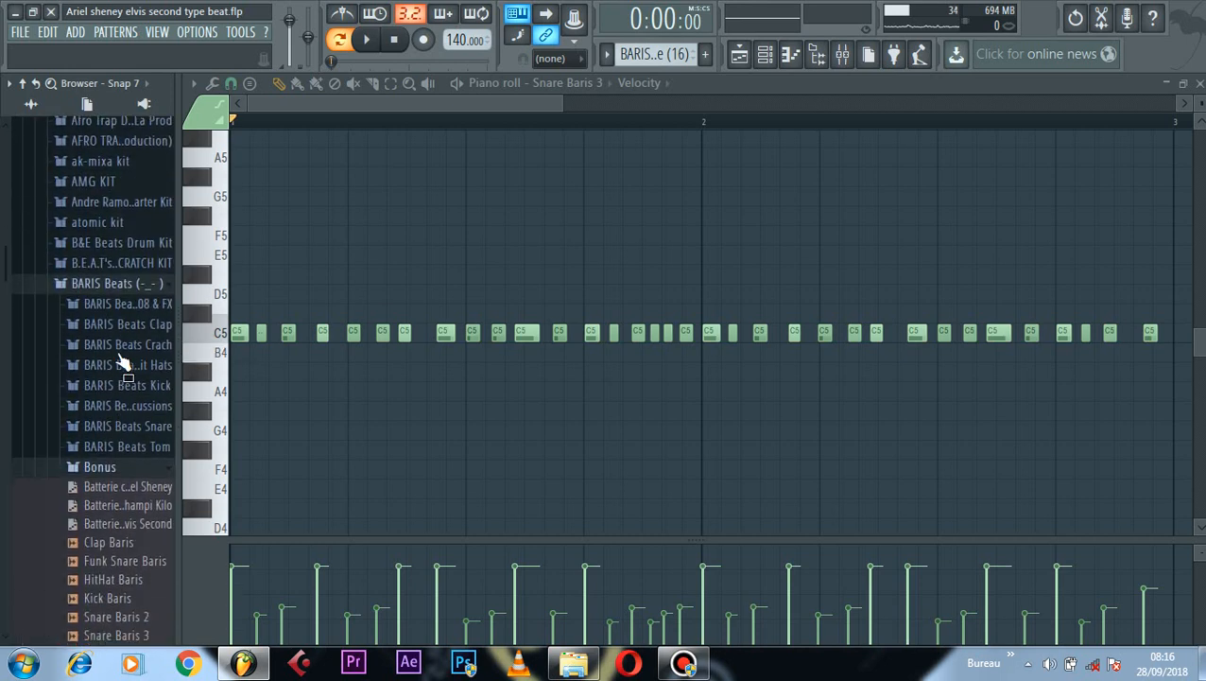
scroll(121, 362, down, 2)
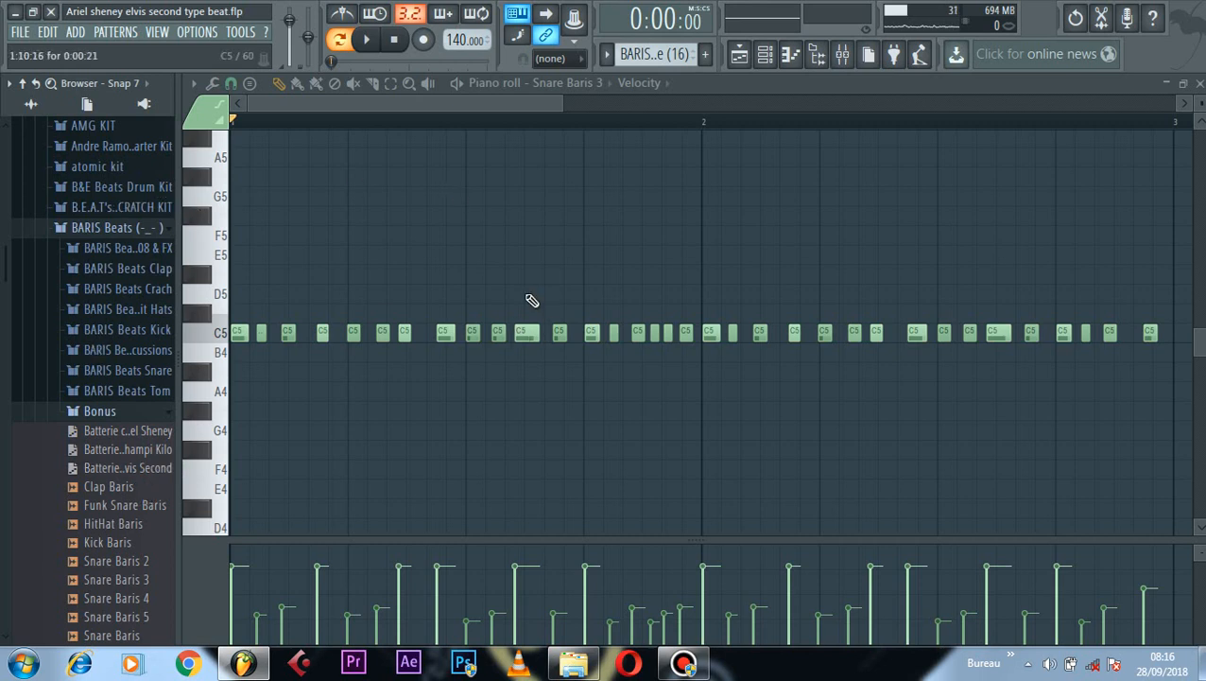
click(816, 57)
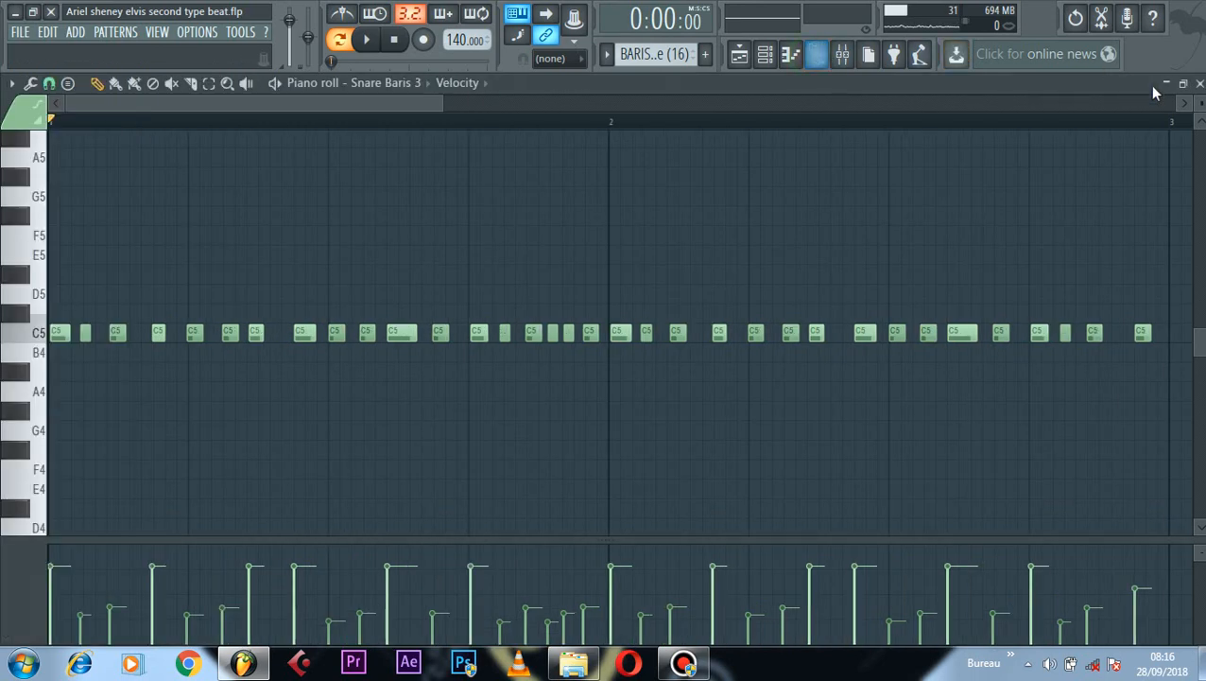
Step: Switch to the BARIS Beats Snare (16) #2 pattern, play its Snare Baris 3 notes in the piano roll and close it
click(1199, 83)
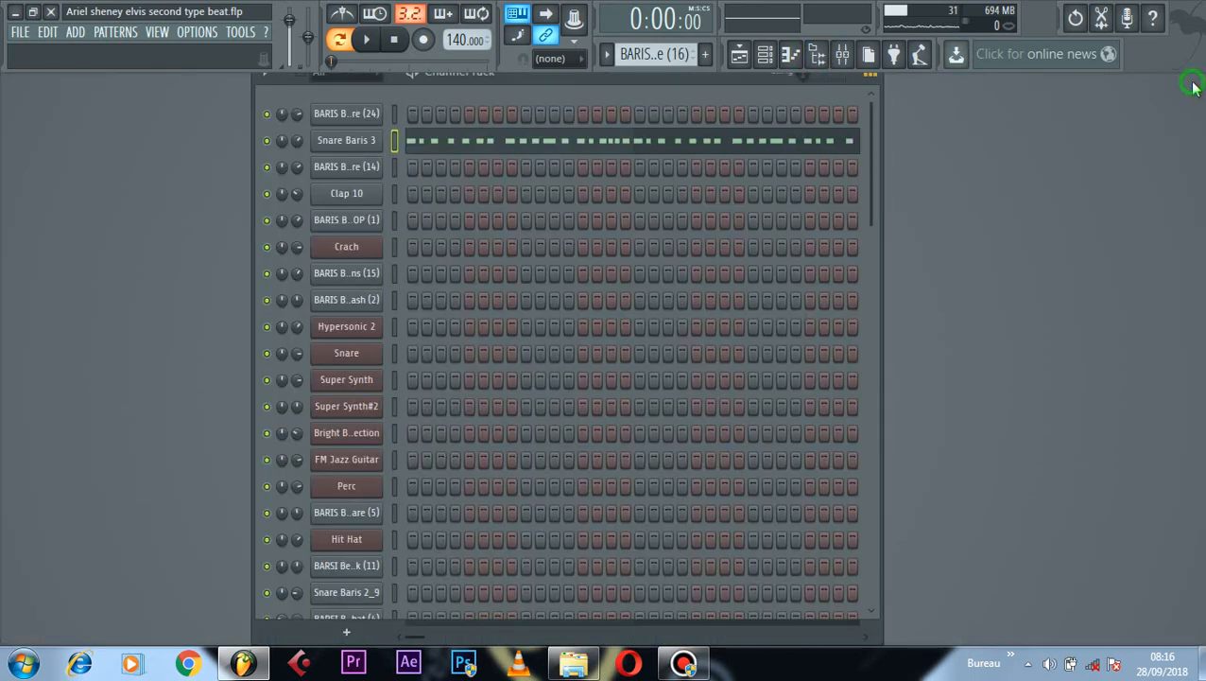
click(643, 54)
click(643, 45)
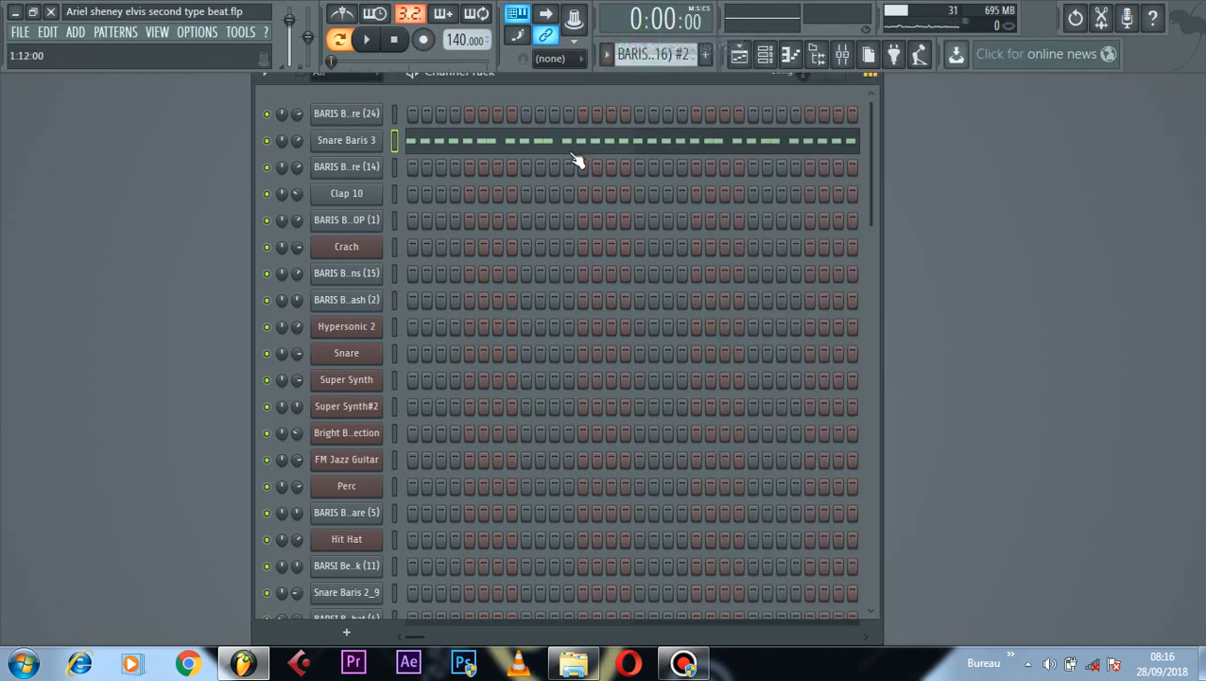
click(568, 141)
key(space)
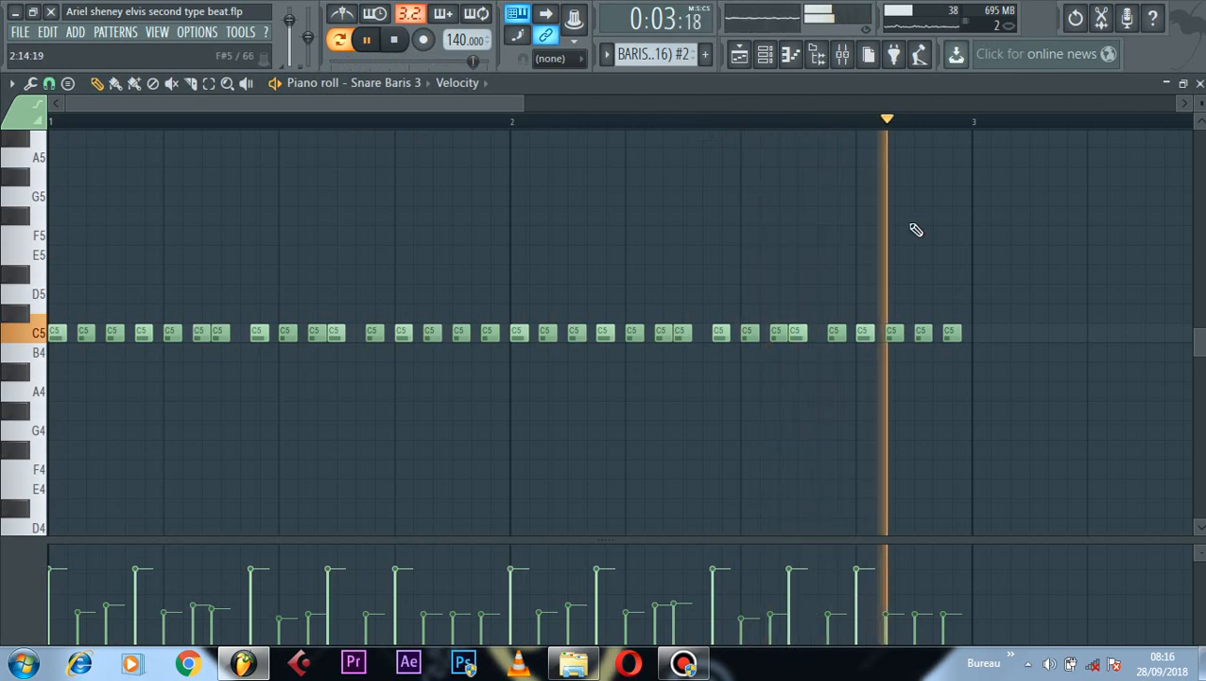
key(space)
click(1198, 85)
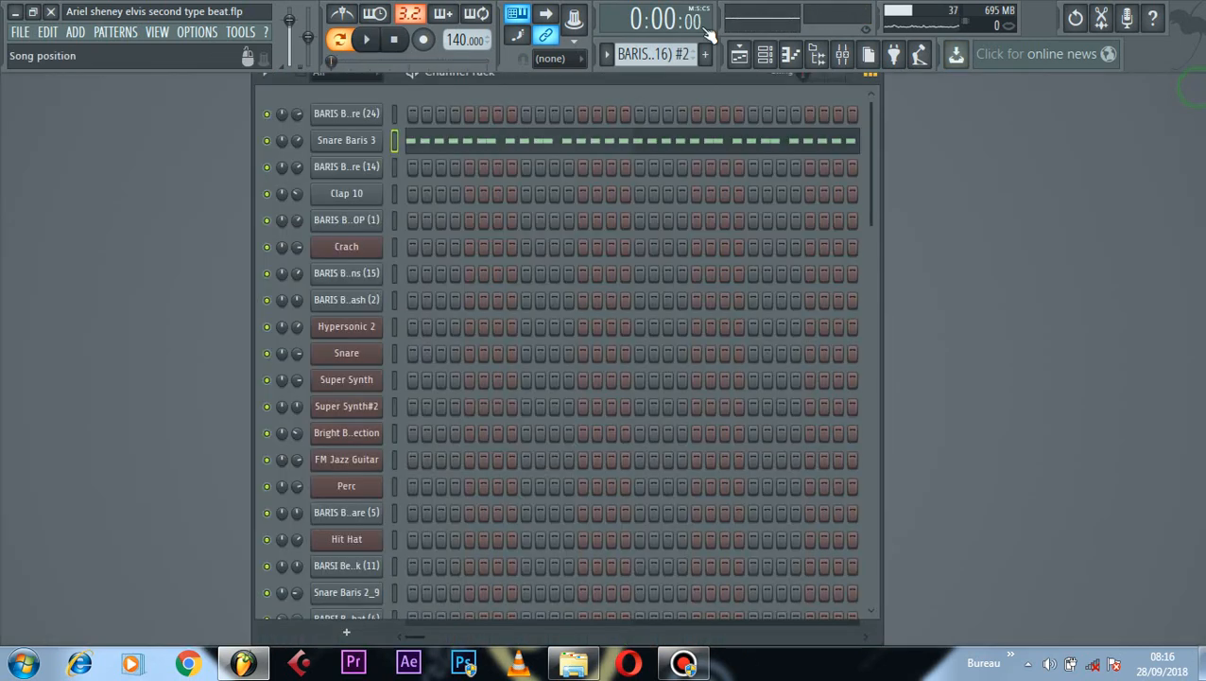
Step: Switch to the Perc pattern and play it with the Perc channel's notes shown in the piano roll
click(612, 55)
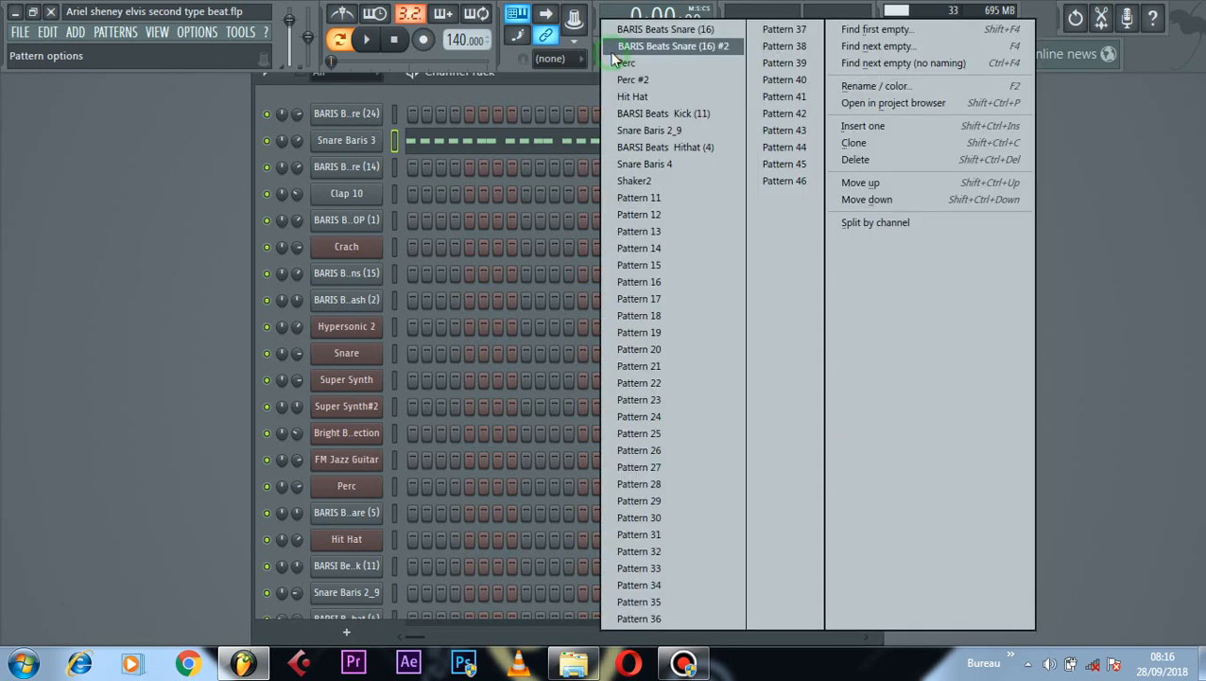
click(624, 66)
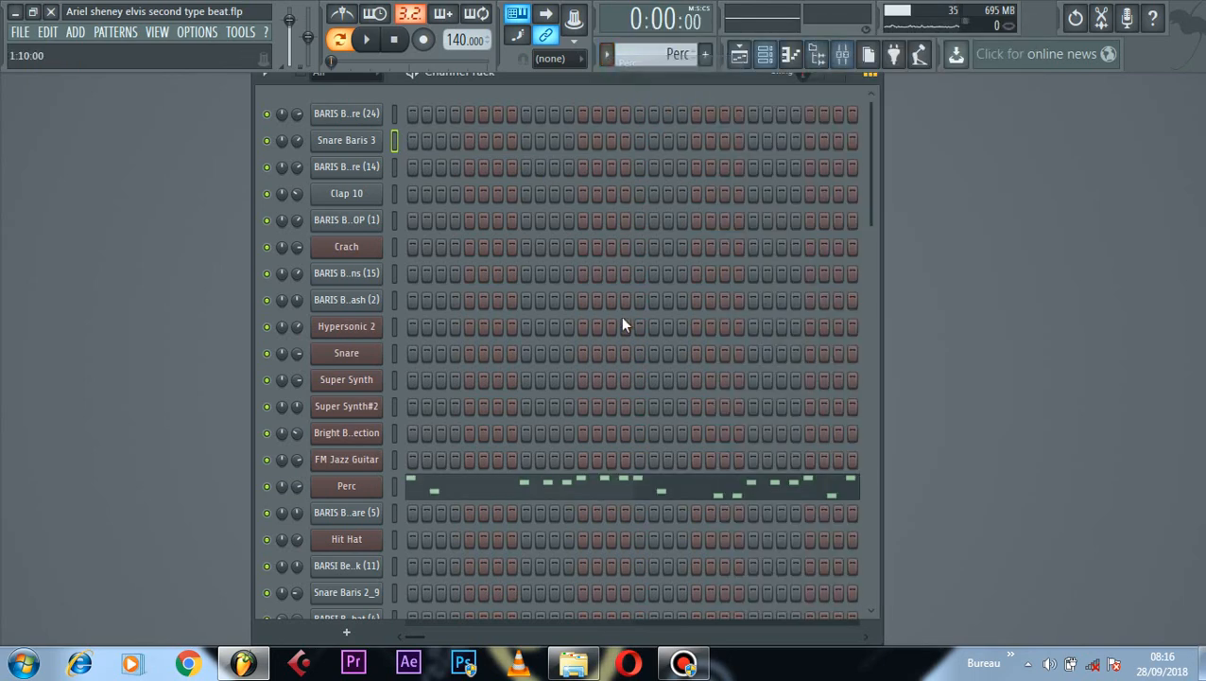
key(space)
click(617, 490)
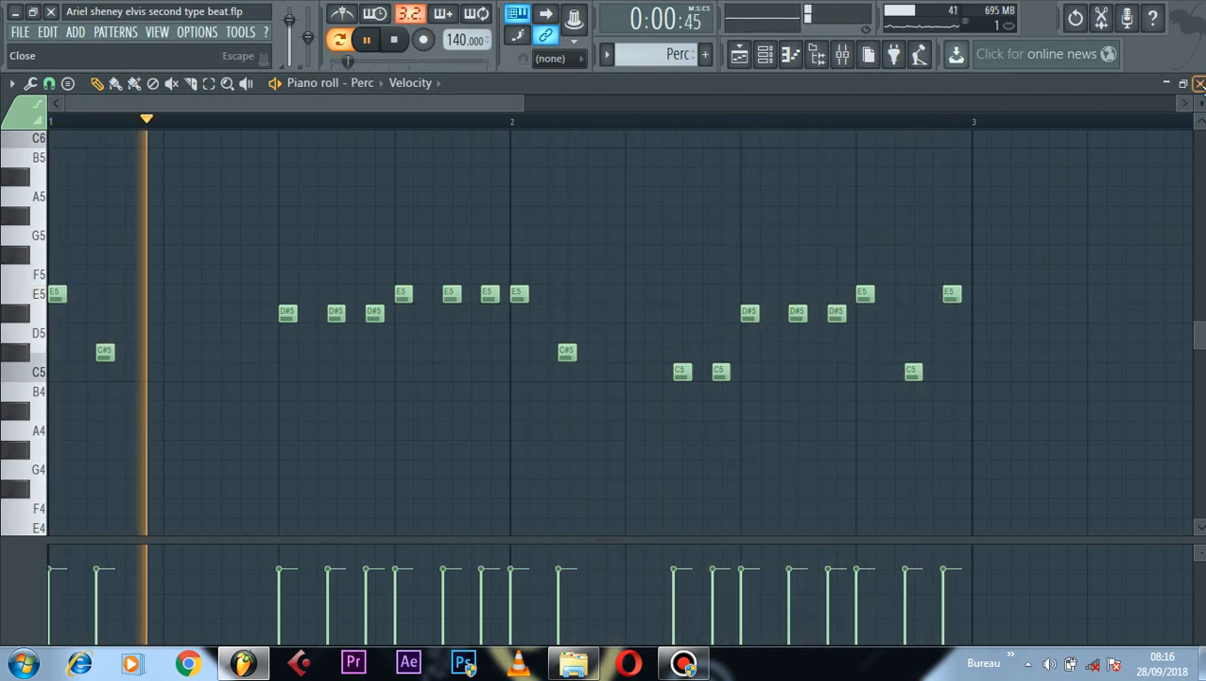
Step: Stop playback, show the Perc channel's Hypersonic 2 instrument, expand its Natural Percussion patches, and close the instrument
click(1200, 85)
key(space)
click(346, 486)
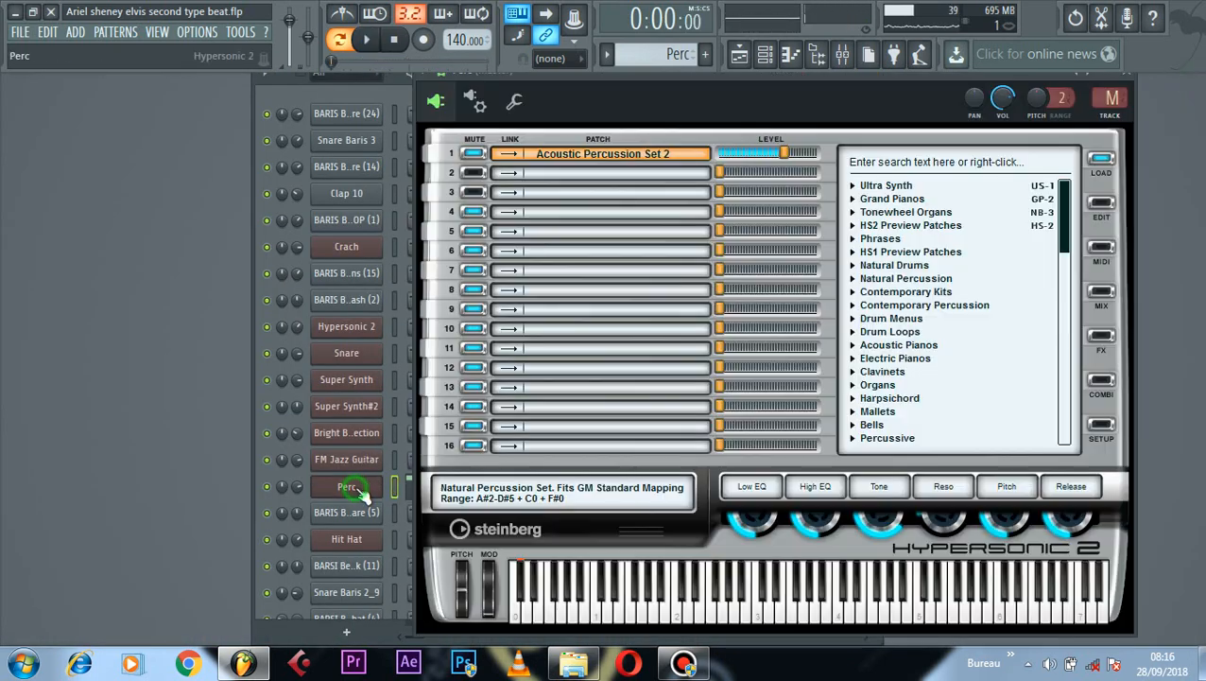
click(853, 279)
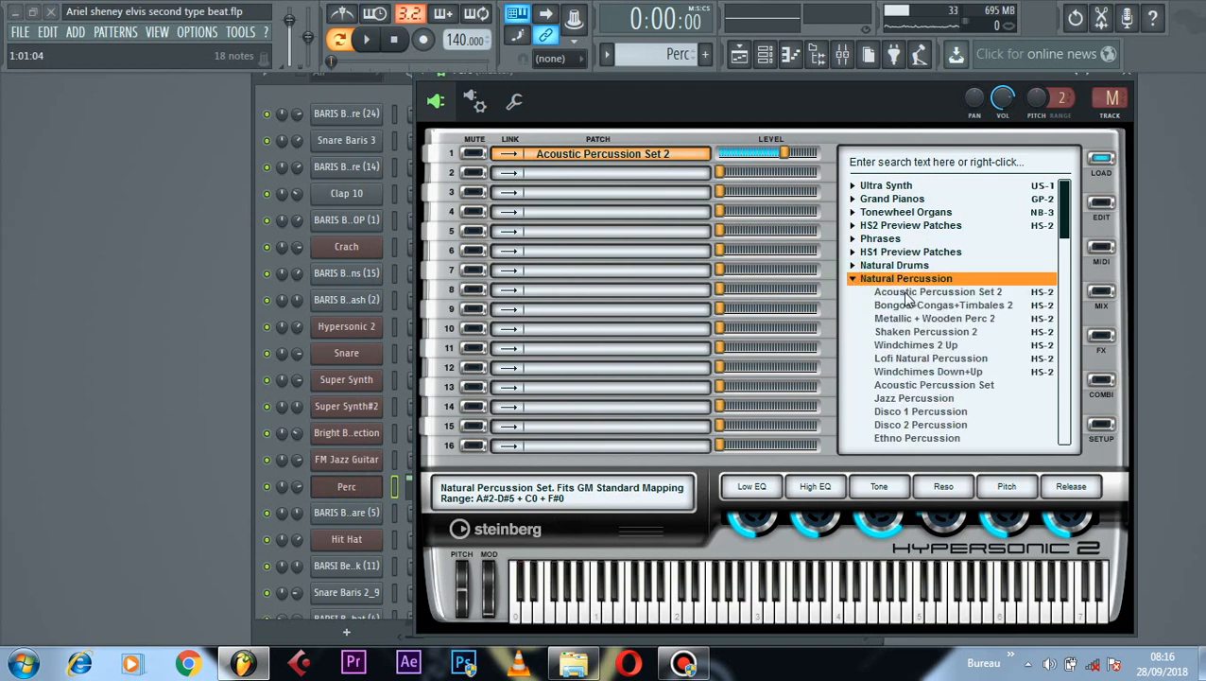
click(1127, 74)
Step: Play the Perc pattern again with its notes shown in the piano roll, and close the piano roll
click(562, 494)
key(space)
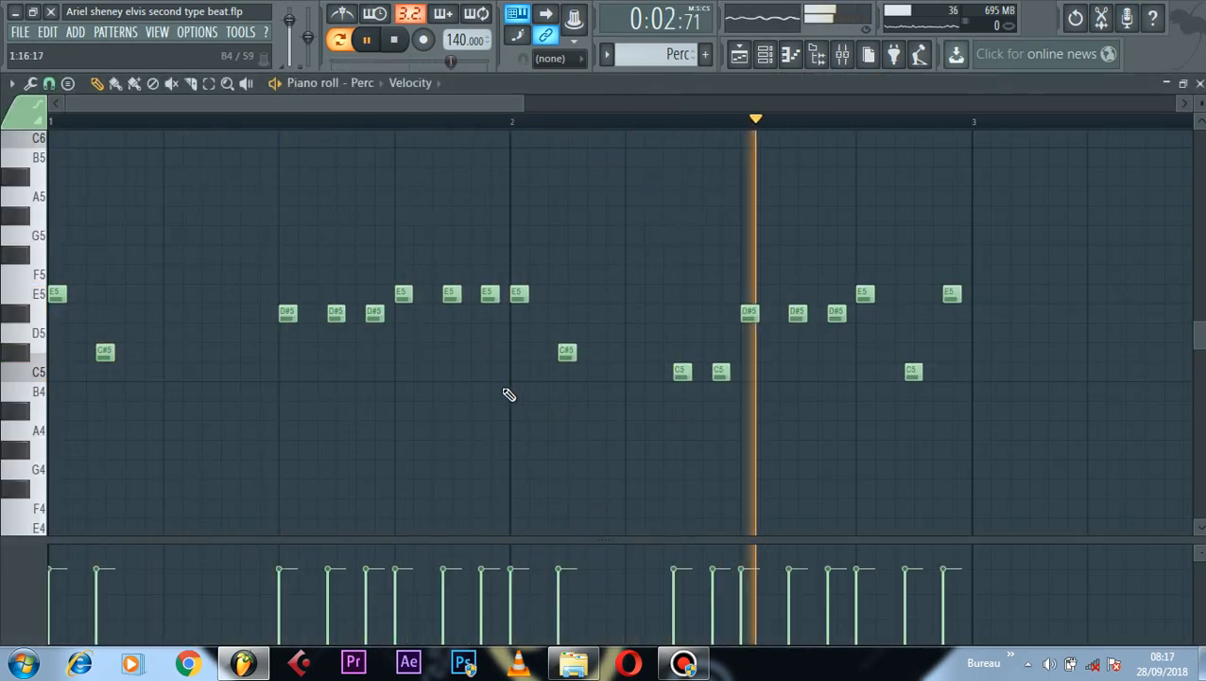
click(1193, 94)
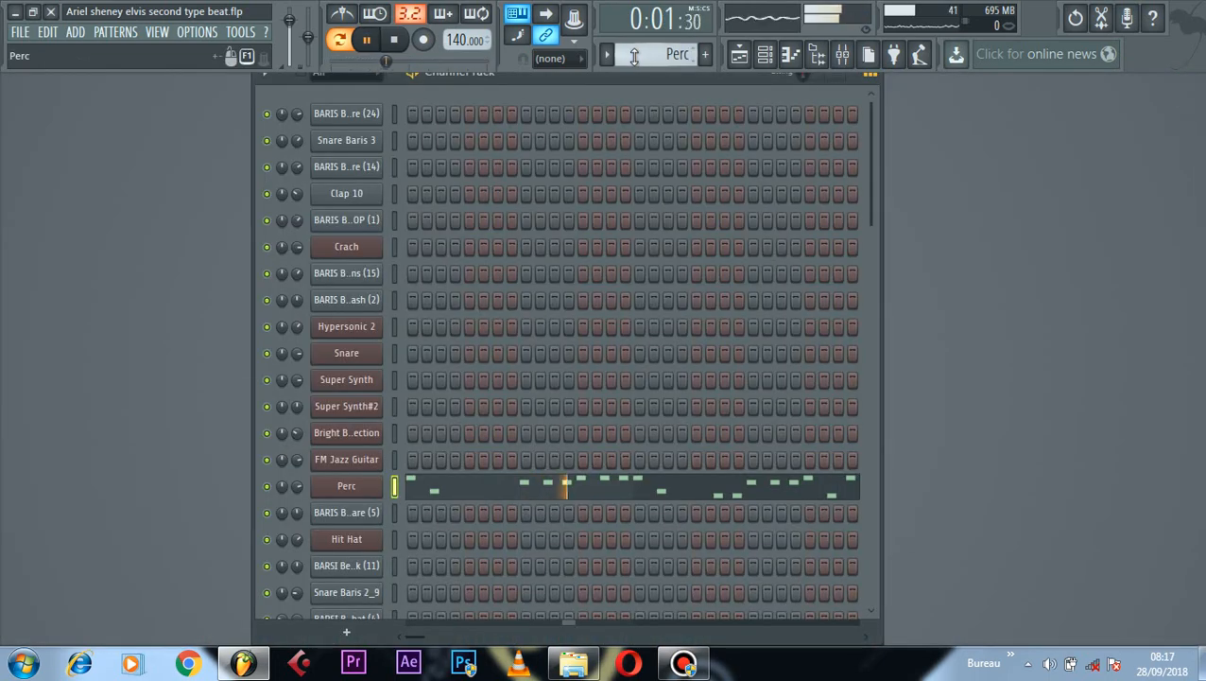
key(space)
Step: Switch to the Perc #2 pattern, play its Perc notes in the piano roll, and close it
click(607, 55)
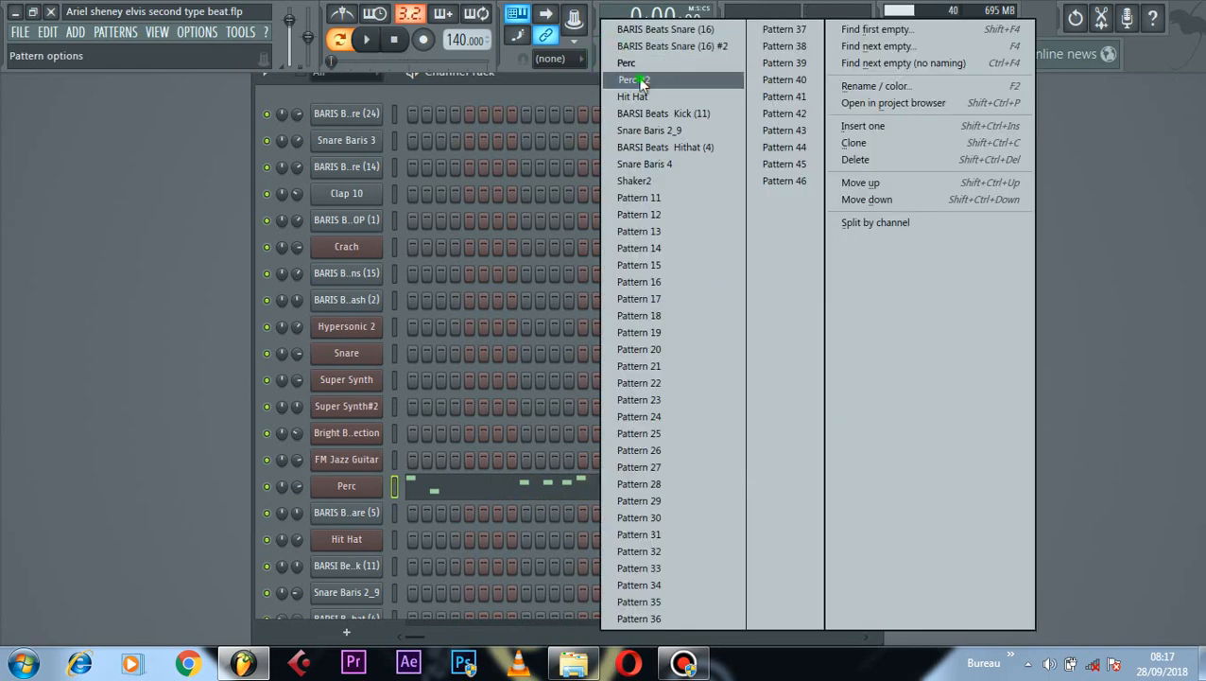
click(640, 81)
click(621, 487)
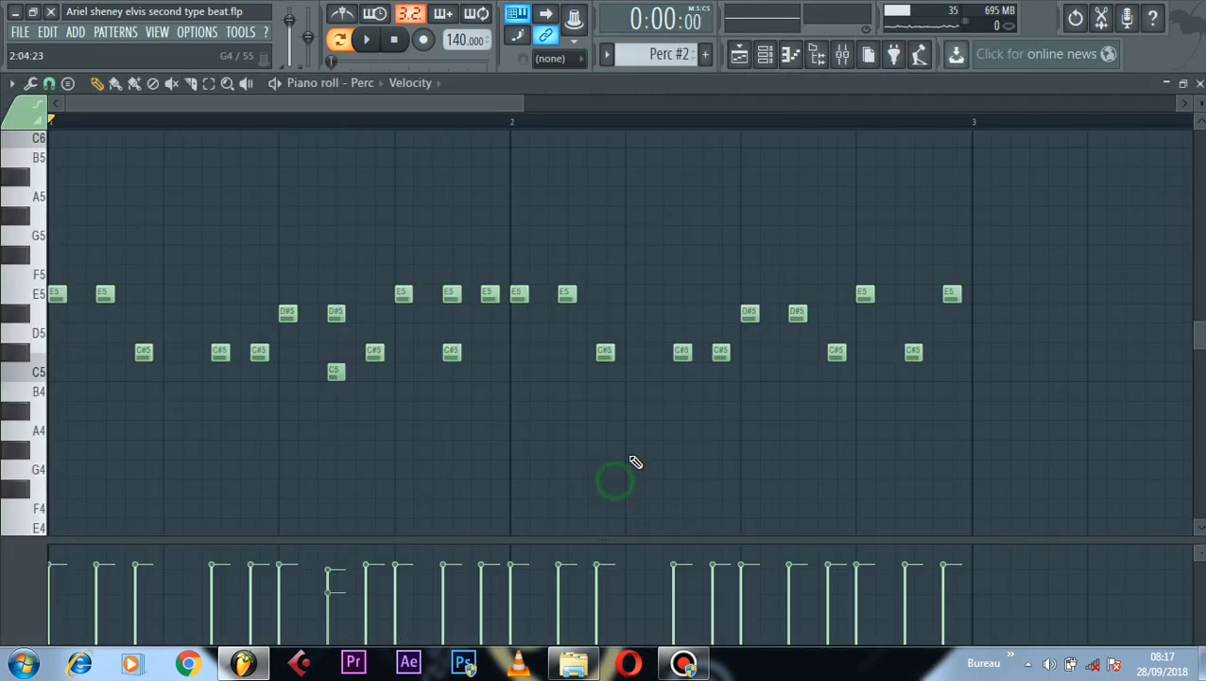
key(space)
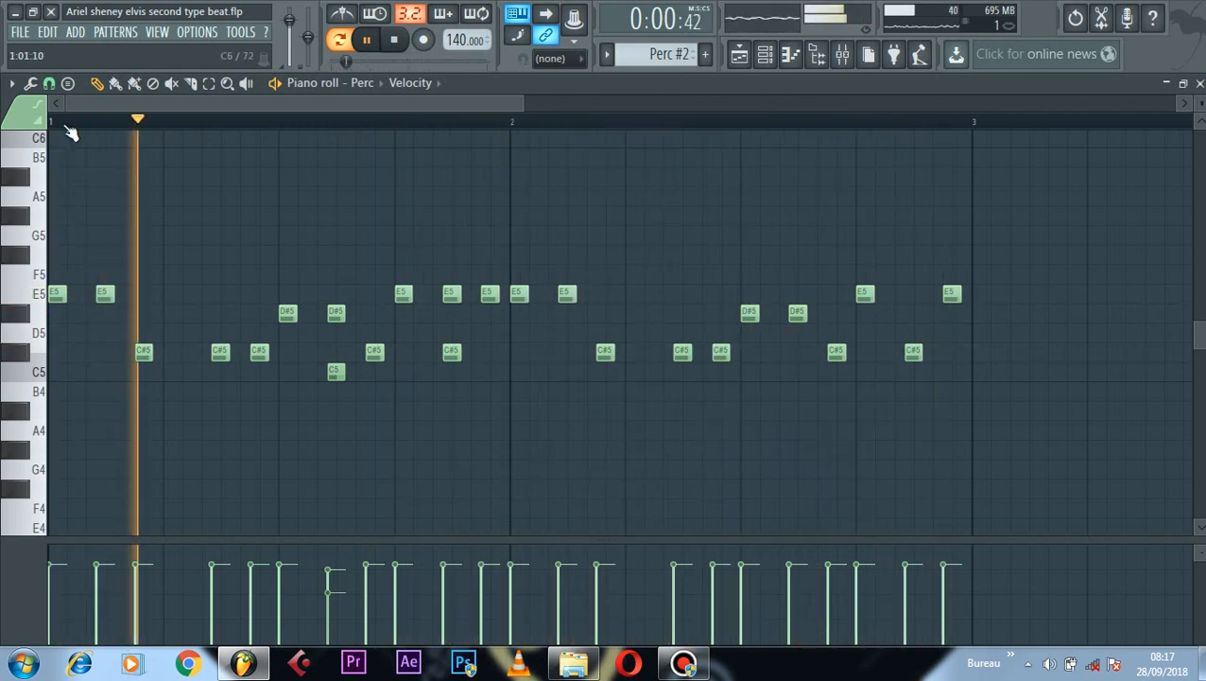
scroll(76, 127, up, 2)
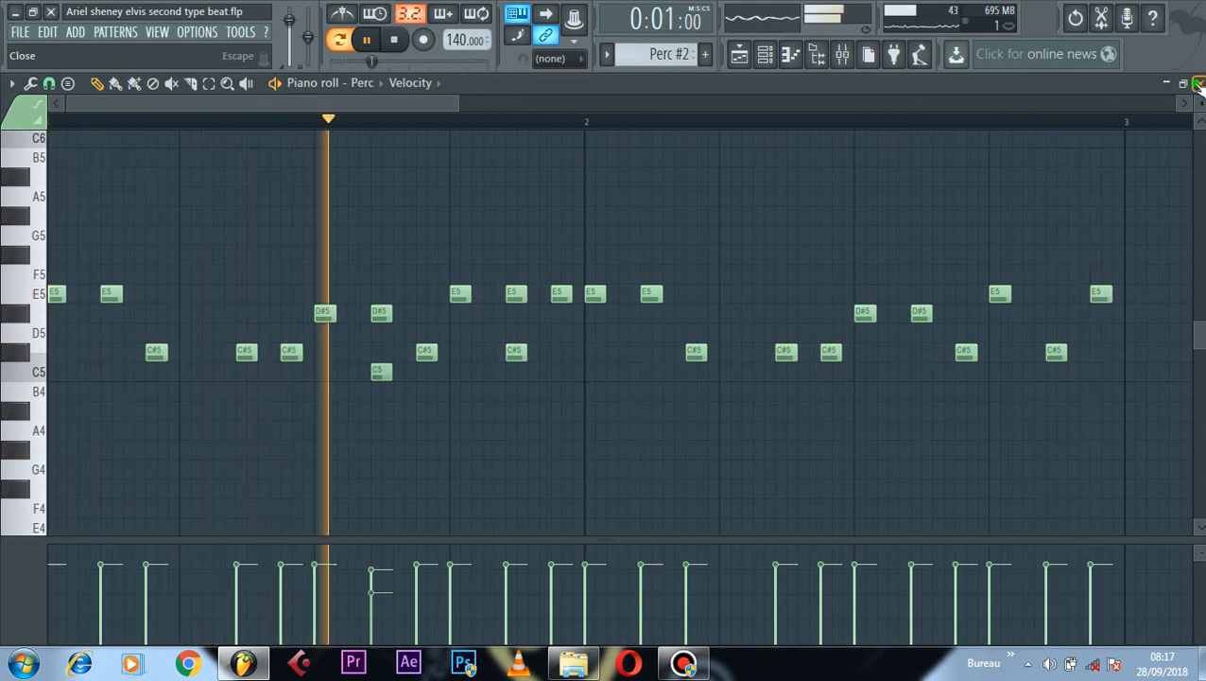
click(1198, 83)
key(space)
Step: Switch to the Hit Hat pattern, play its notes in the piano roll, and point out the single A#5 note
click(607, 60)
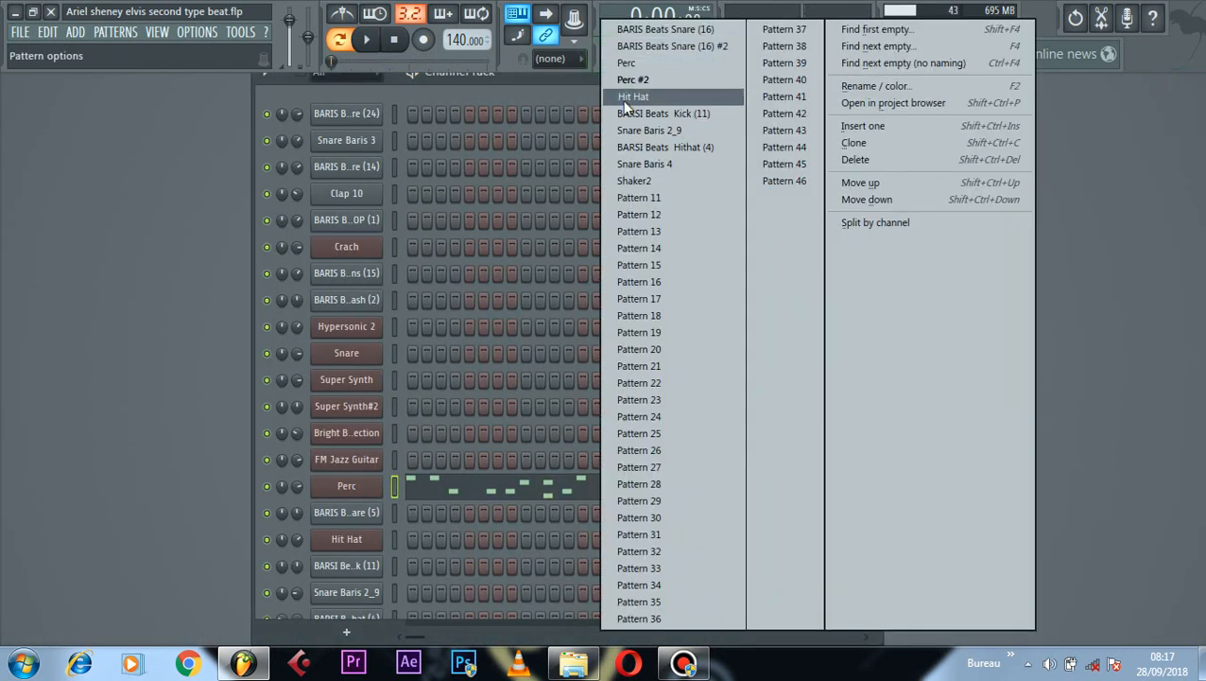
click(628, 96)
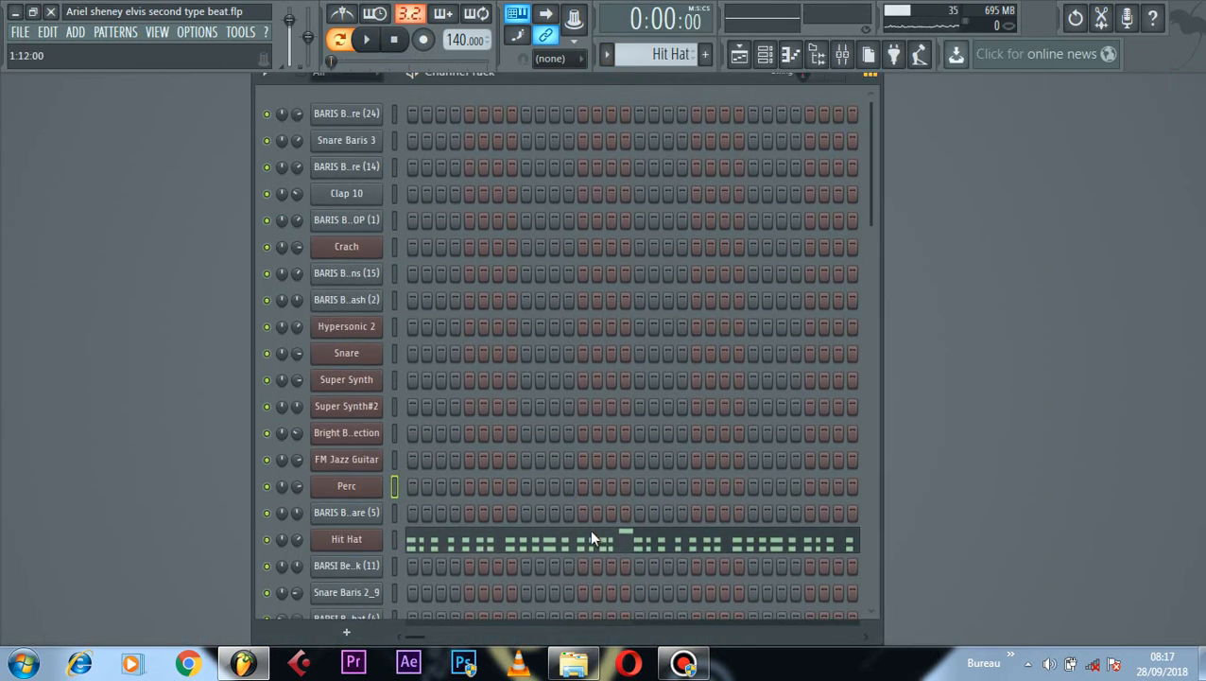
key(space)
click(590, 538)
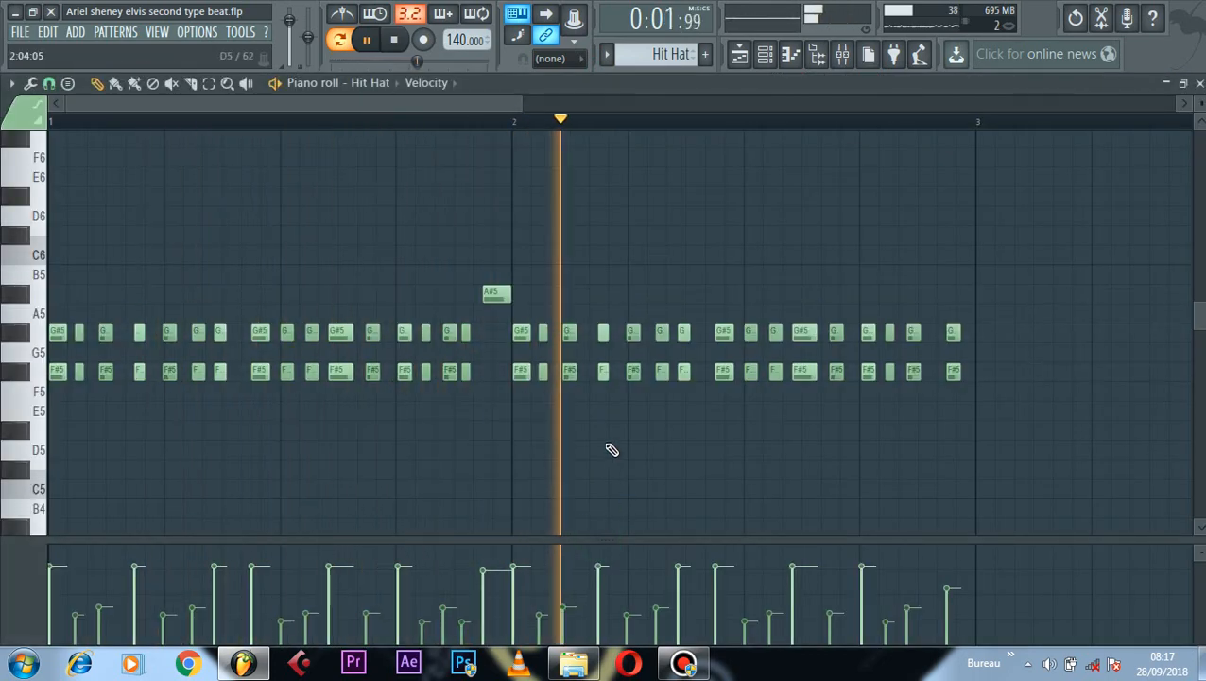
ctrl+click(501, 288)
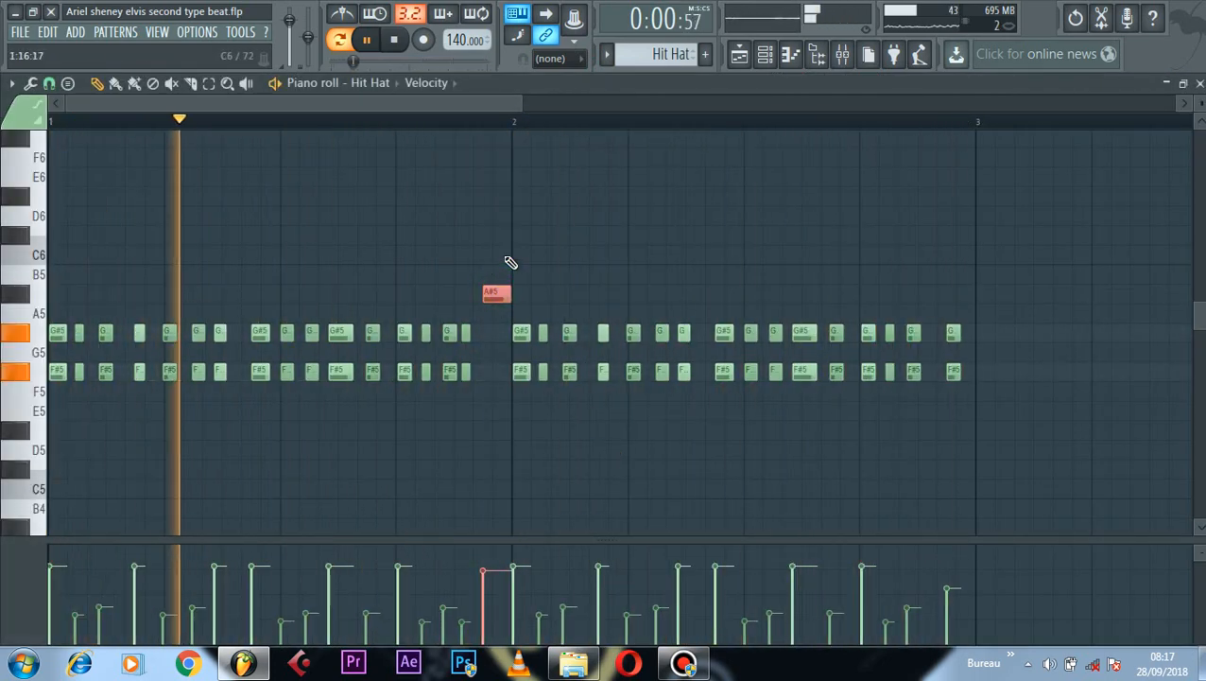
ctrl+click(582, 226)
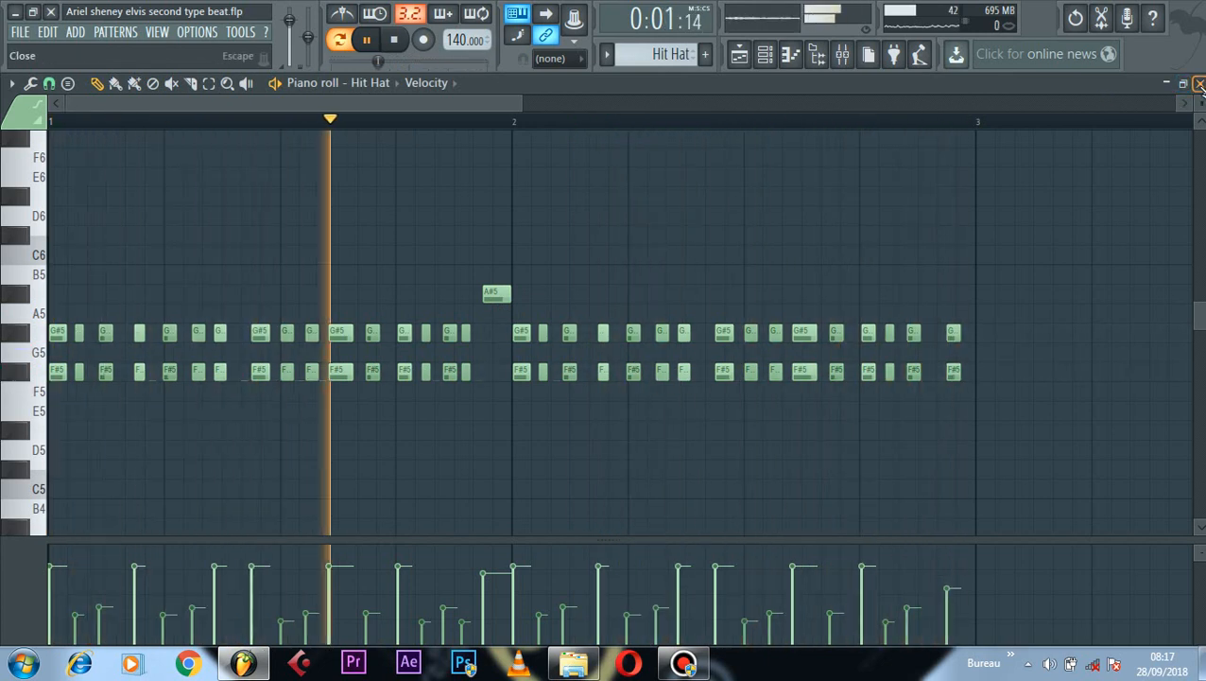
key(space)
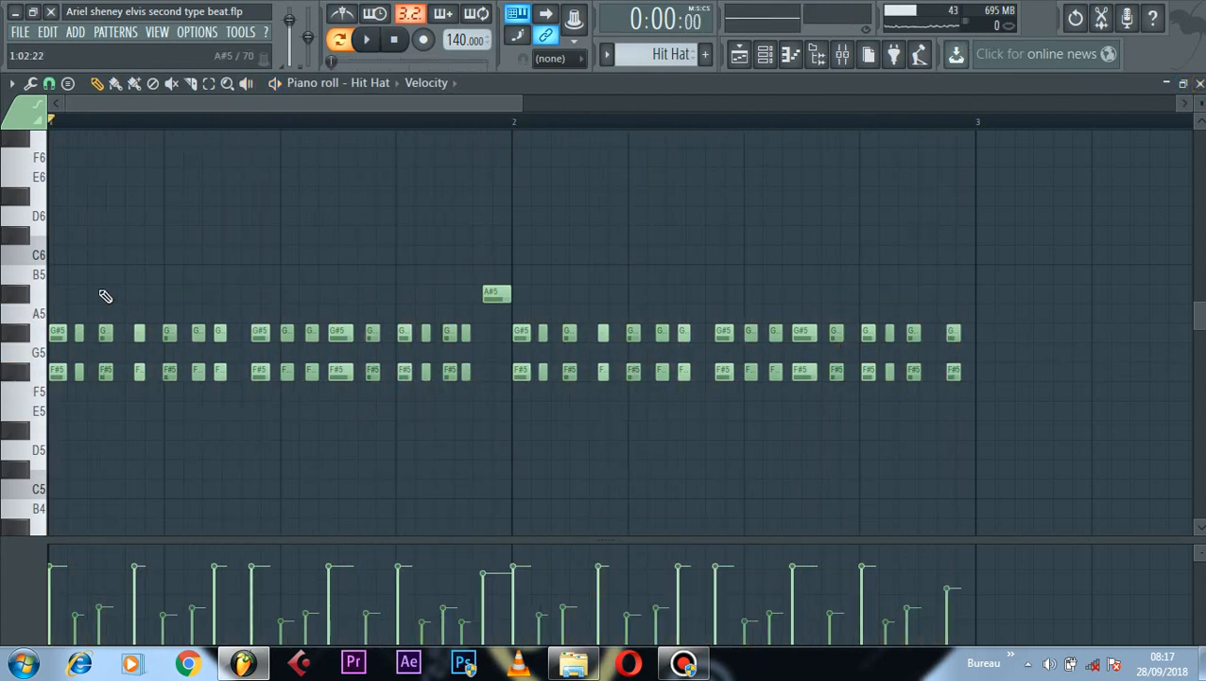
Step: Show the Hit Hat channel in the channel rack, return to its piano roll, and audition the low keys around F3
click(769, 54)
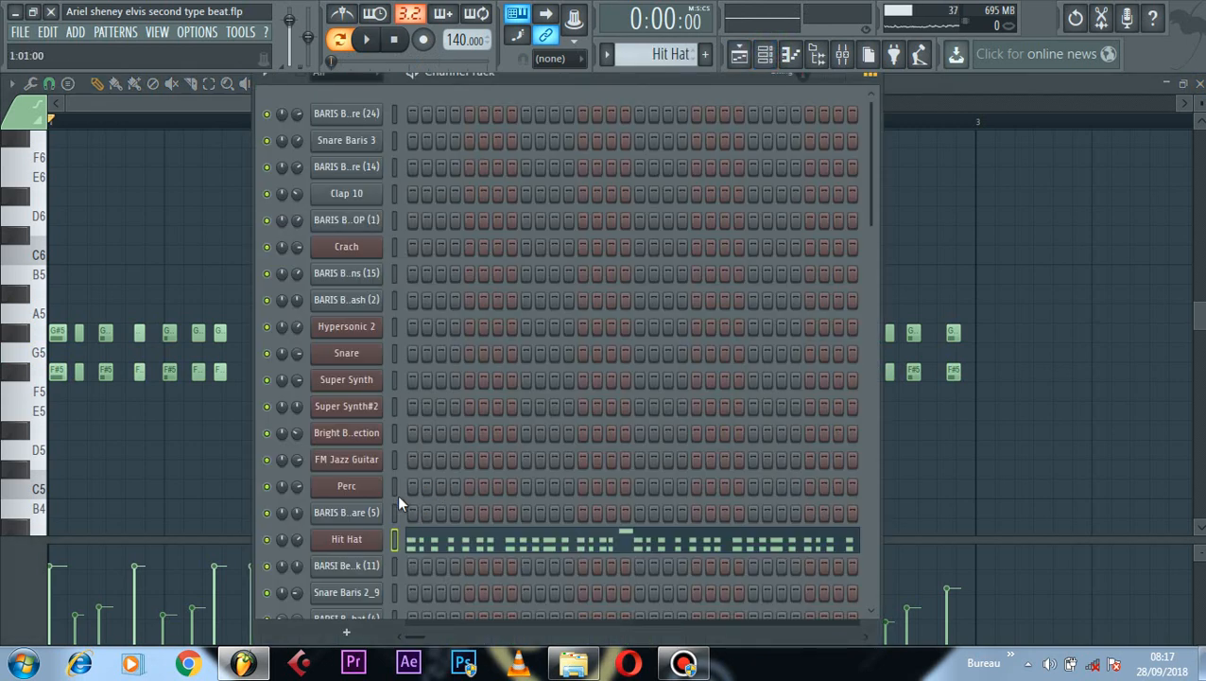
click(167, 107)
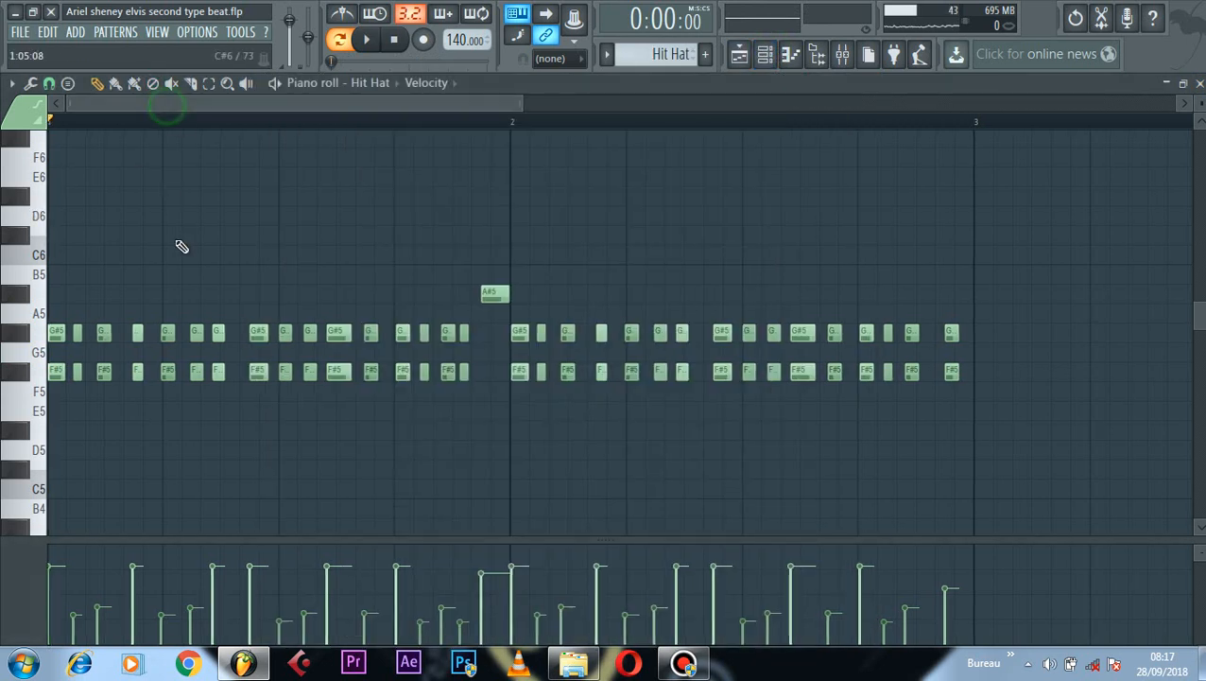
scroll(178, 244, down, 10)
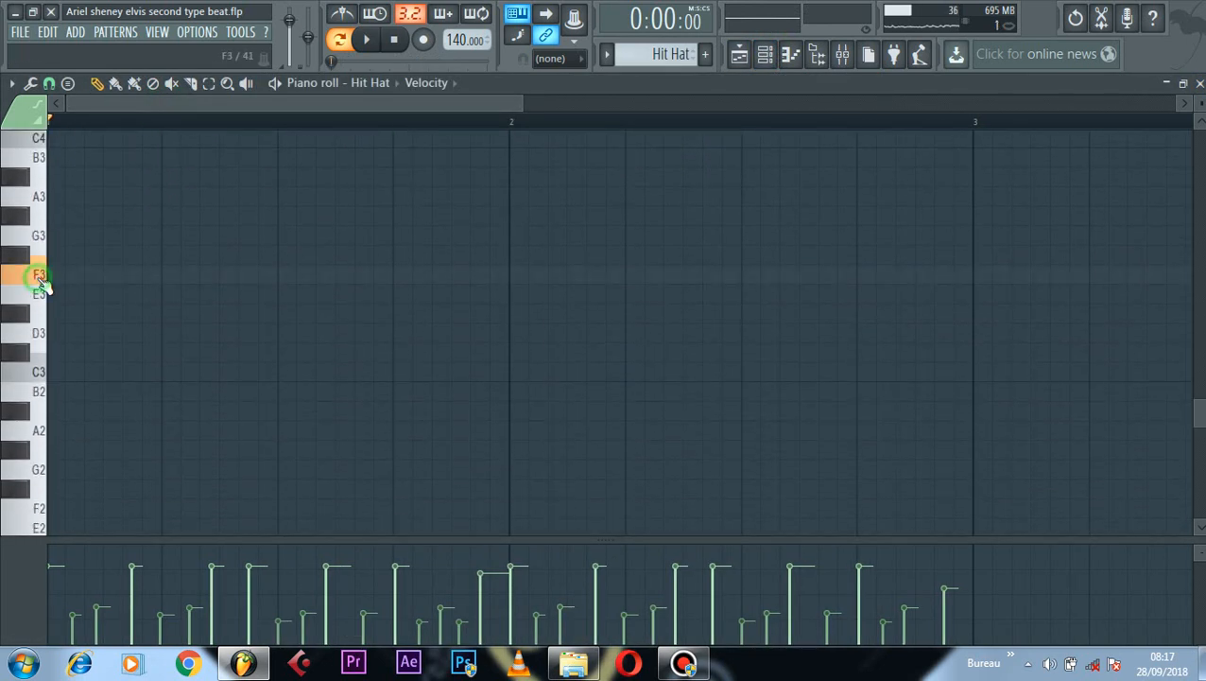
Step: Set the Hit Hat channel's root note to C5 in its miscellaneous settings and audition keys in the piano roll
click(769, 60)
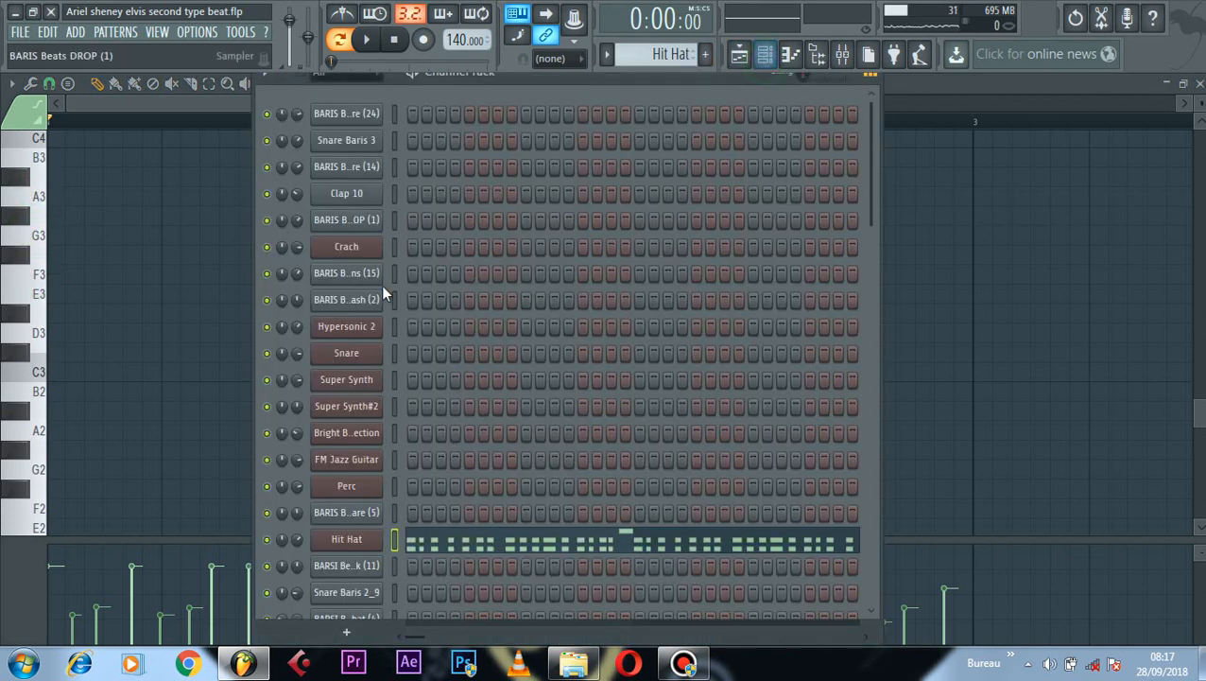
click(348, 540)
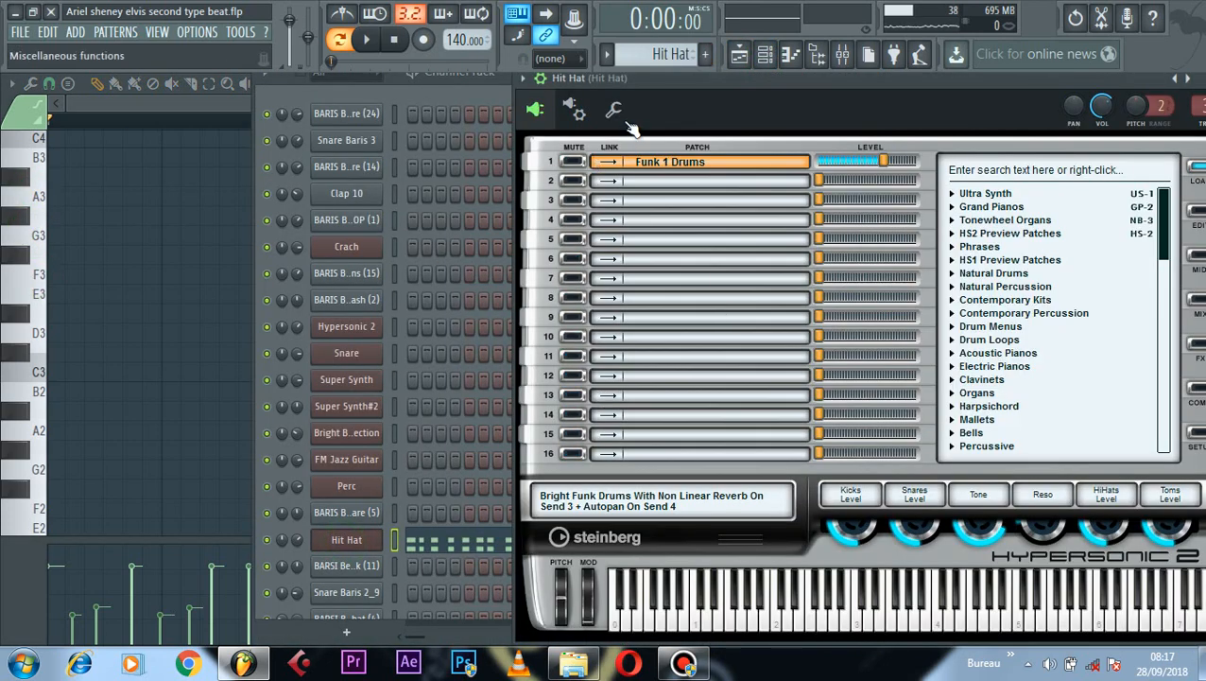
click(614, 112)
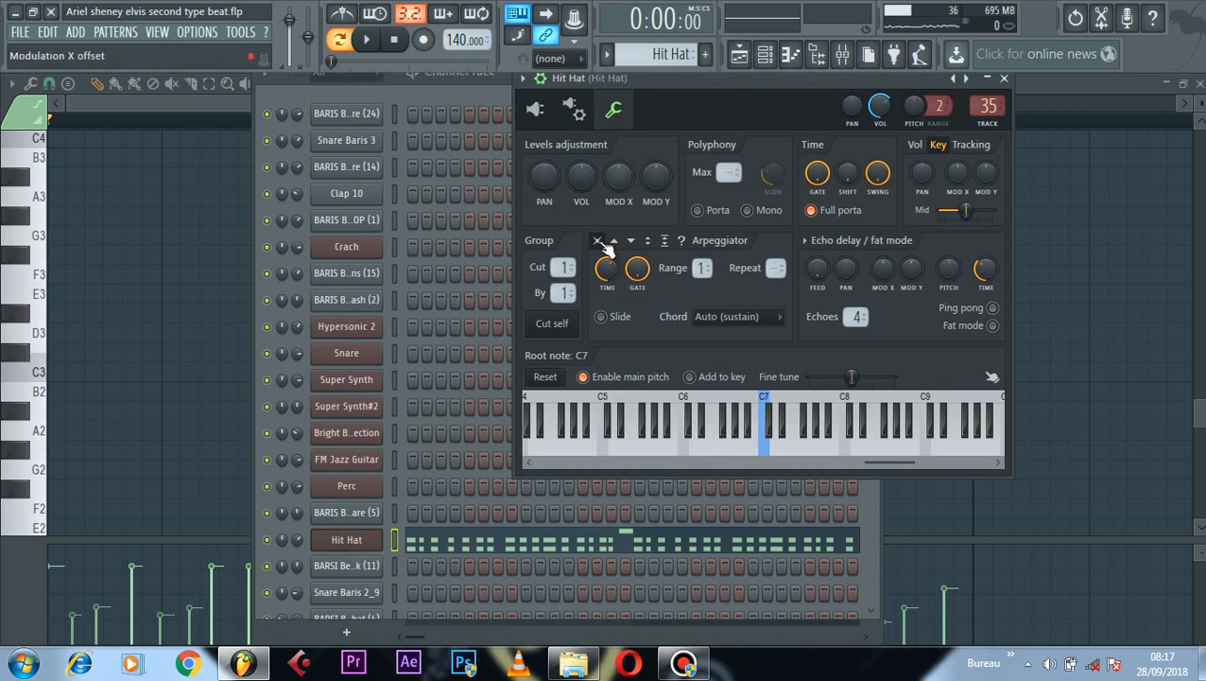
click(610, 404)
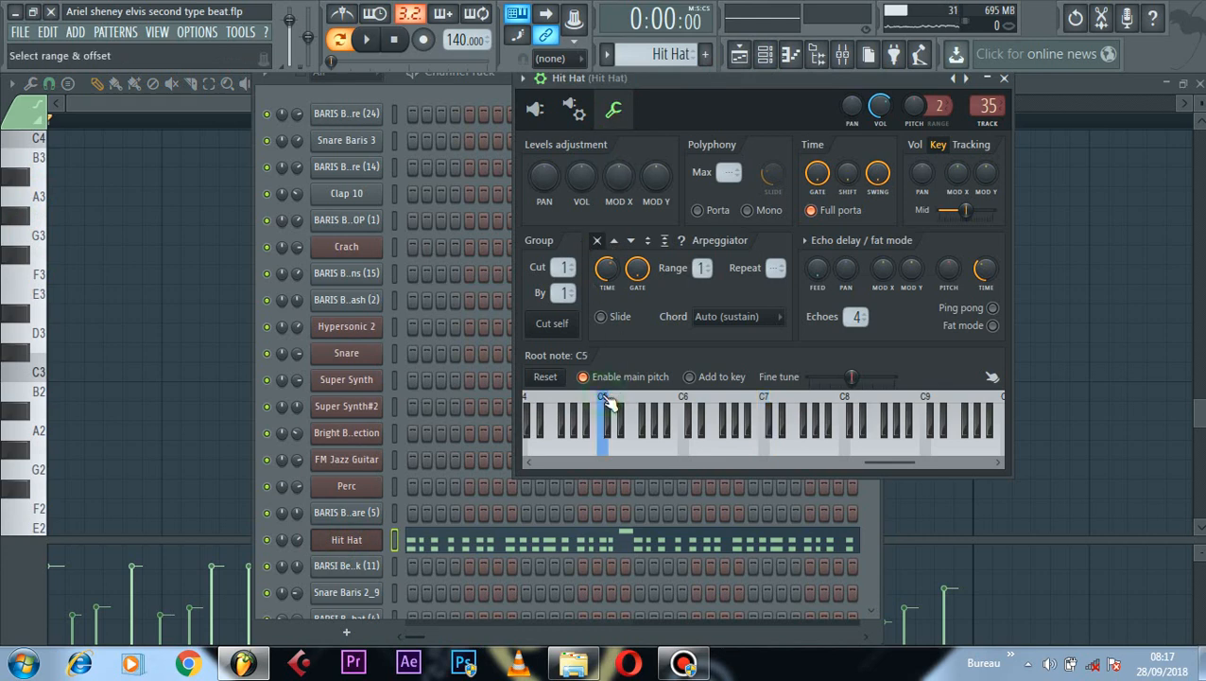
mouse_move(35, 198)
mouse_down()
mouse_move(32, 400)
mouse_move(41, 138)
mouse_move(35, 161)
mouse_move(49, 118)
mouse_move(25, 284)
mouse_move(33, 174)
mouse_up()
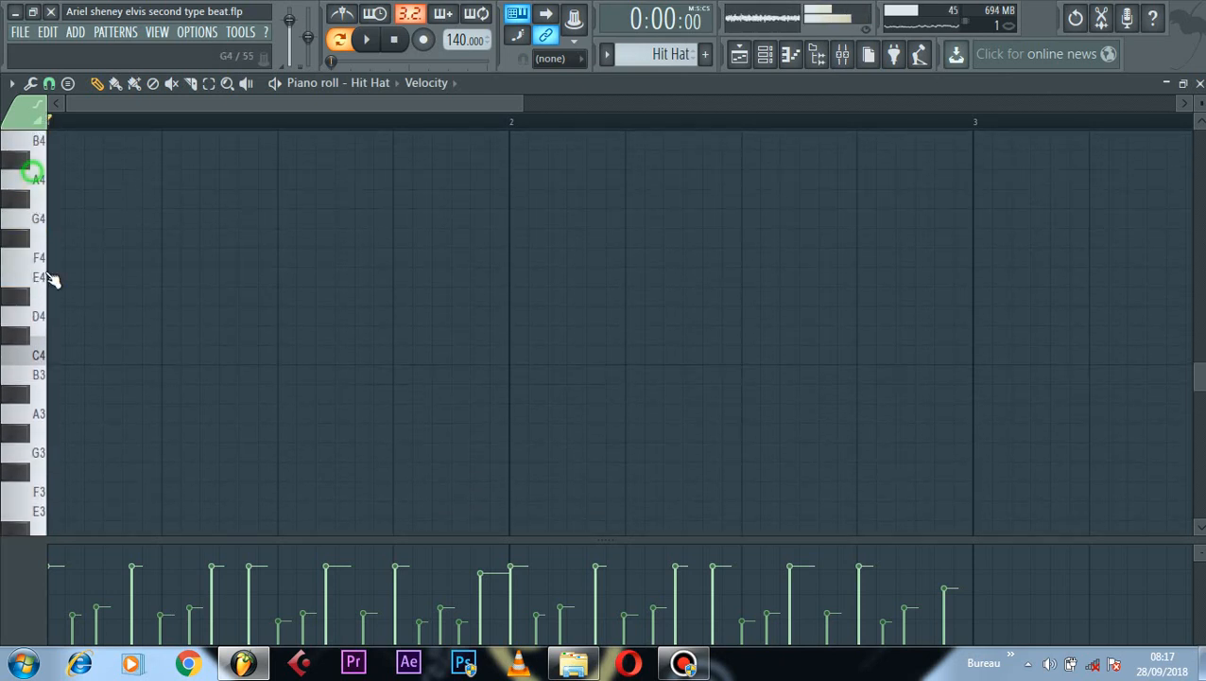
Step: Set the Hit Hat channel's root note back to C7
click(767, 59)
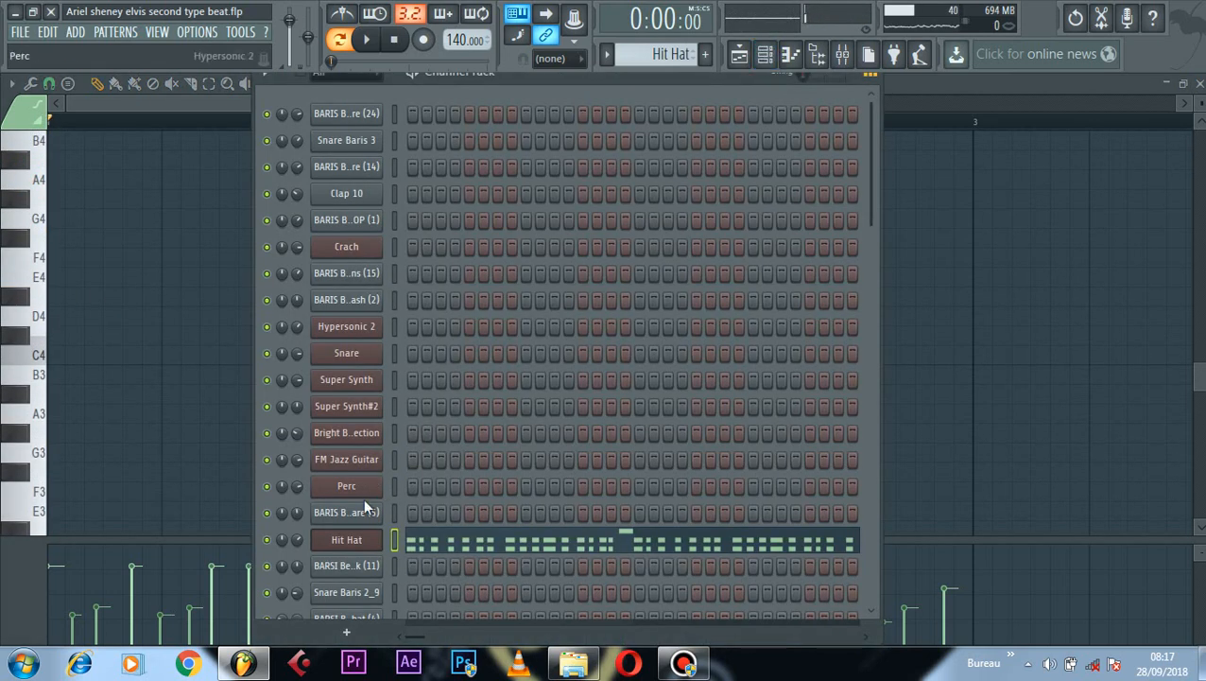
click(352, 538)
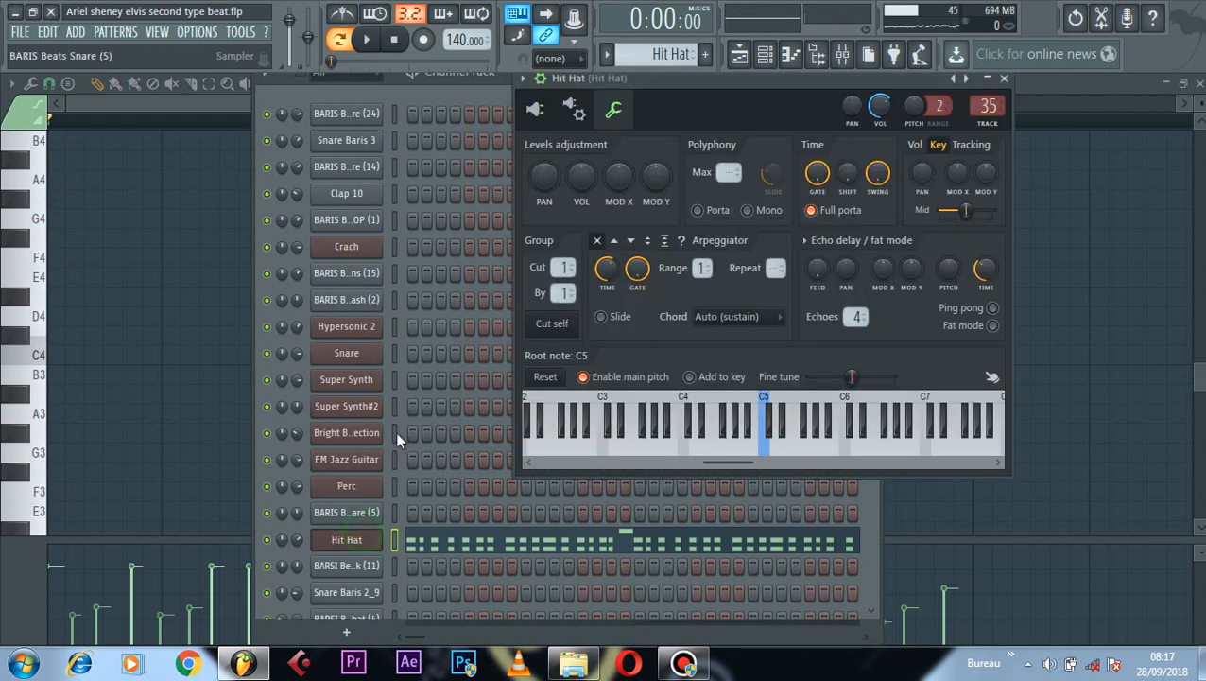
right_click(928, 399)
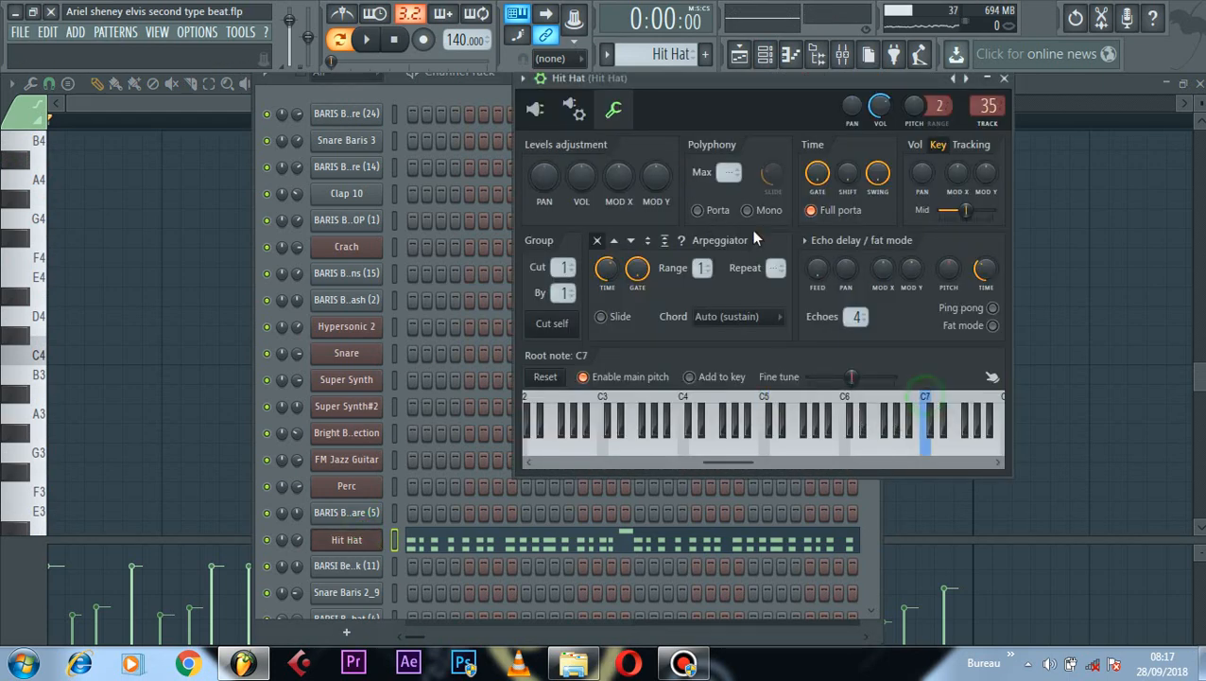
Step: Examine the Hit Hat piano roll's keys across the low and middle octaves, compared with where the pattern's notes sit
click(226, 105)
scroll(289, 181, up, 5)
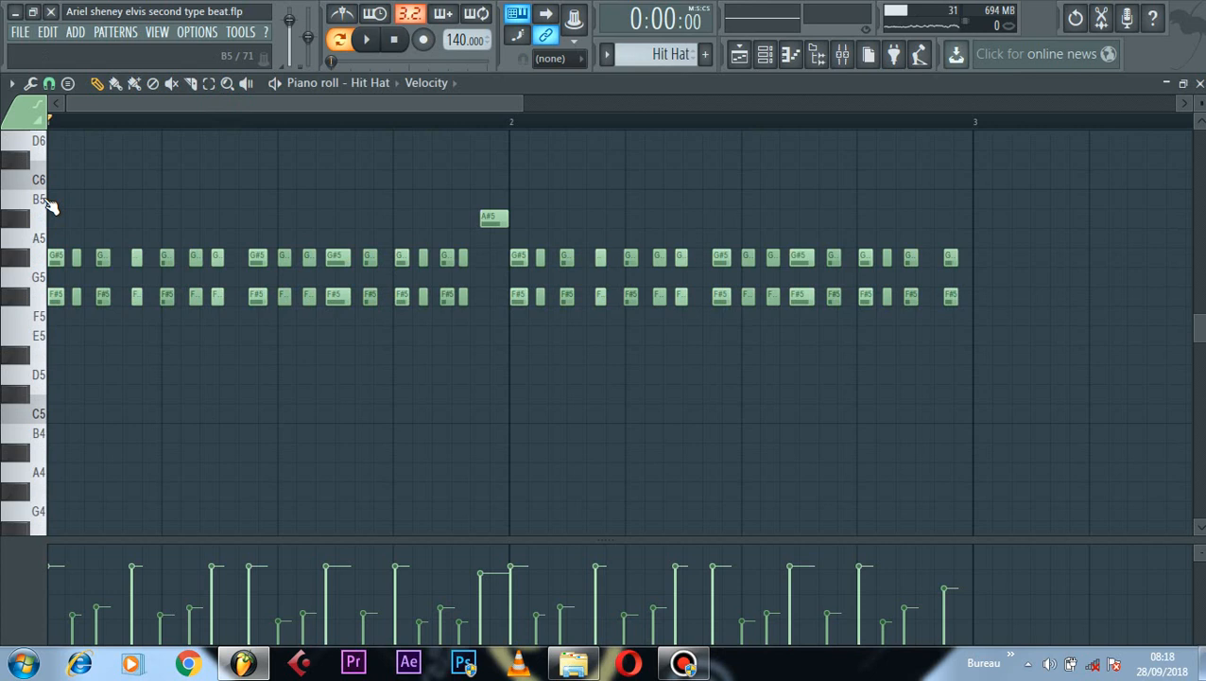
scroll(74, 312, up, 3)
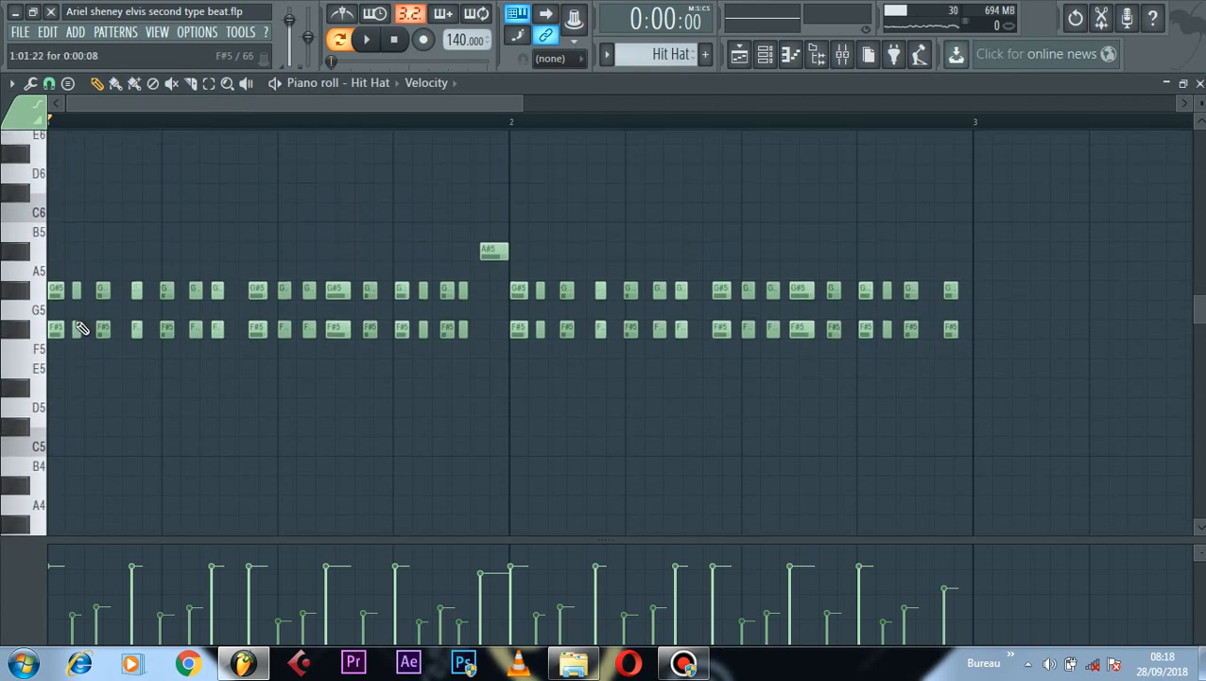
scroll(76, 321, down, 10)
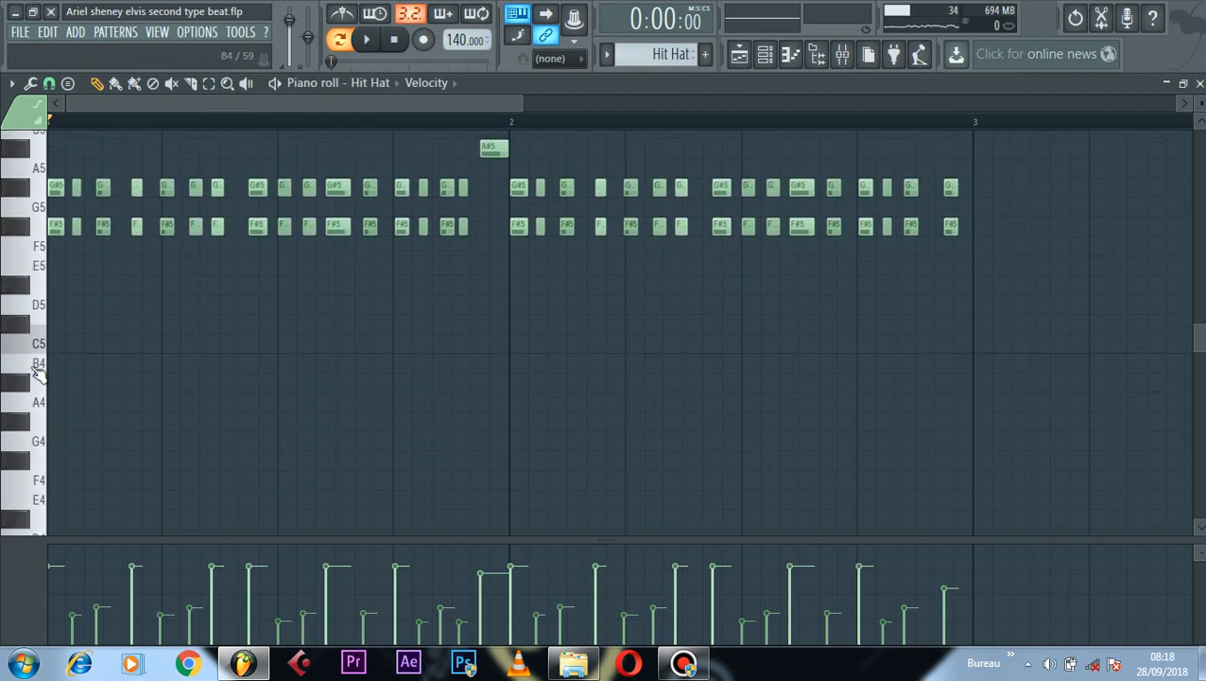
scroll(33, 397, down, 5)
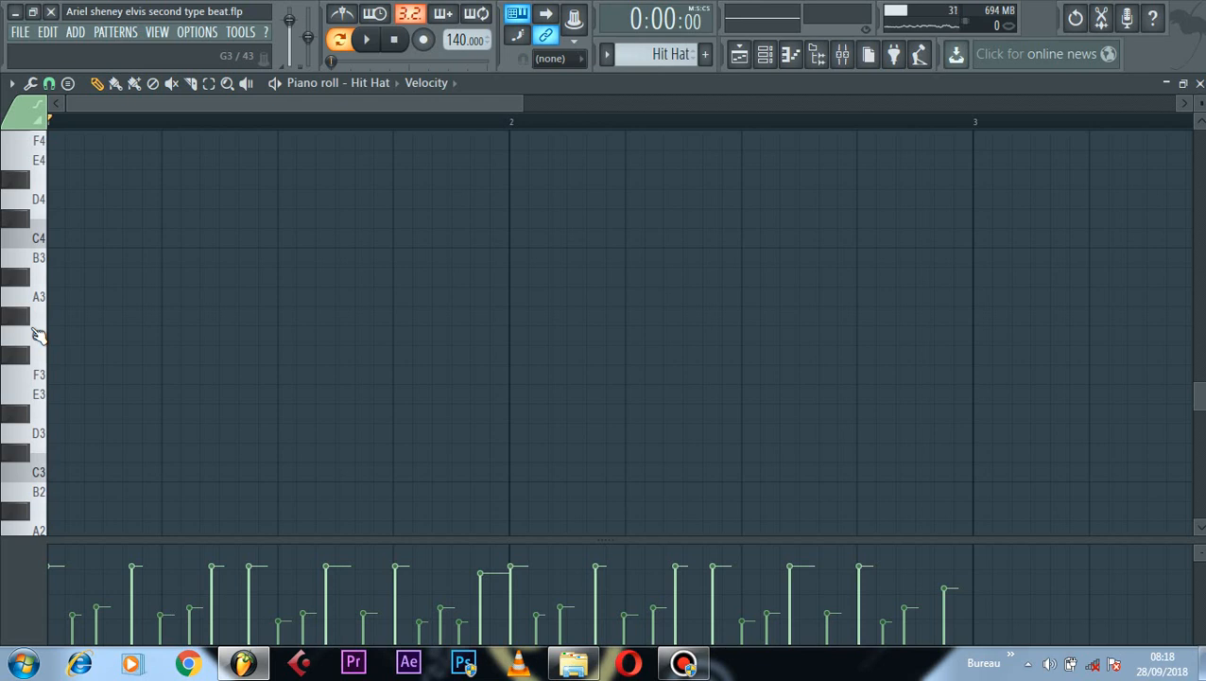
scroll(36, 336, down, 20)
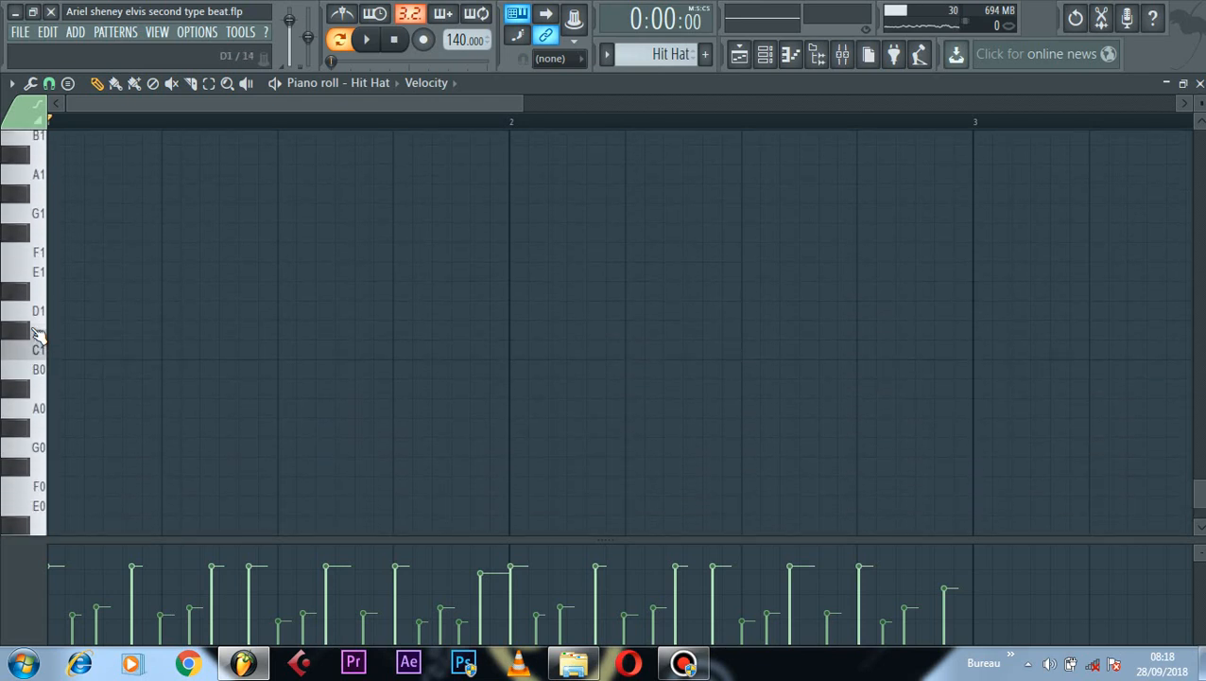
scroll(36, 336, up, 20)
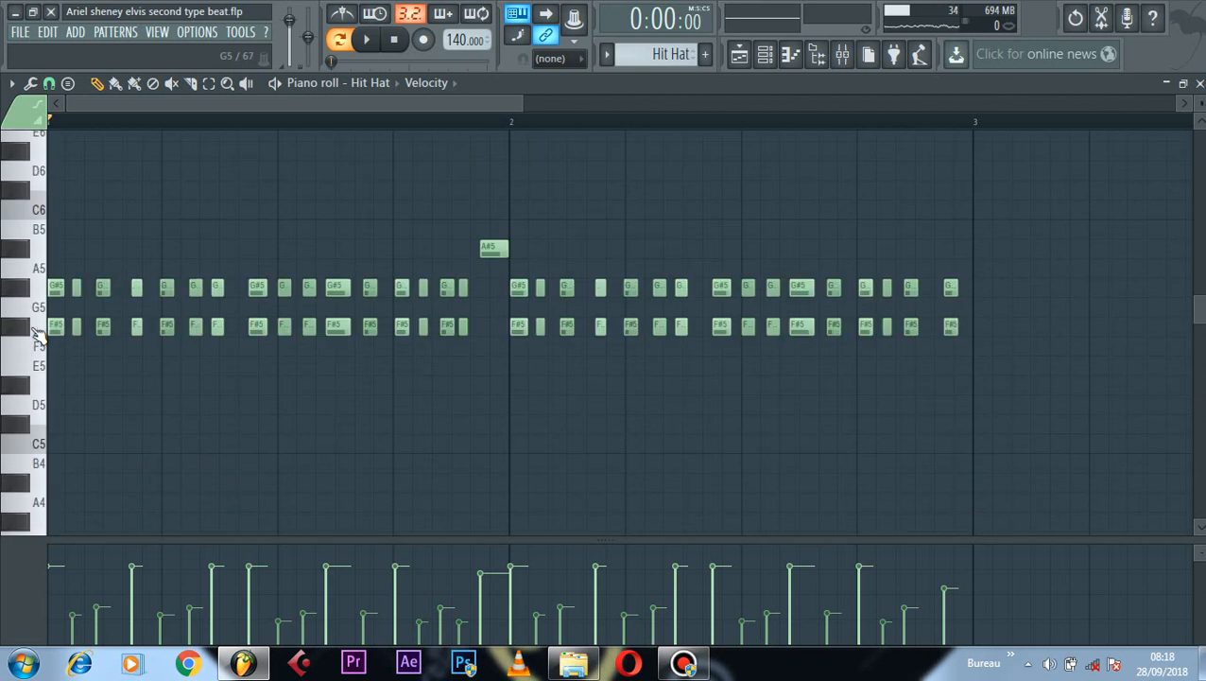
scroll(36, 336, up, 3)
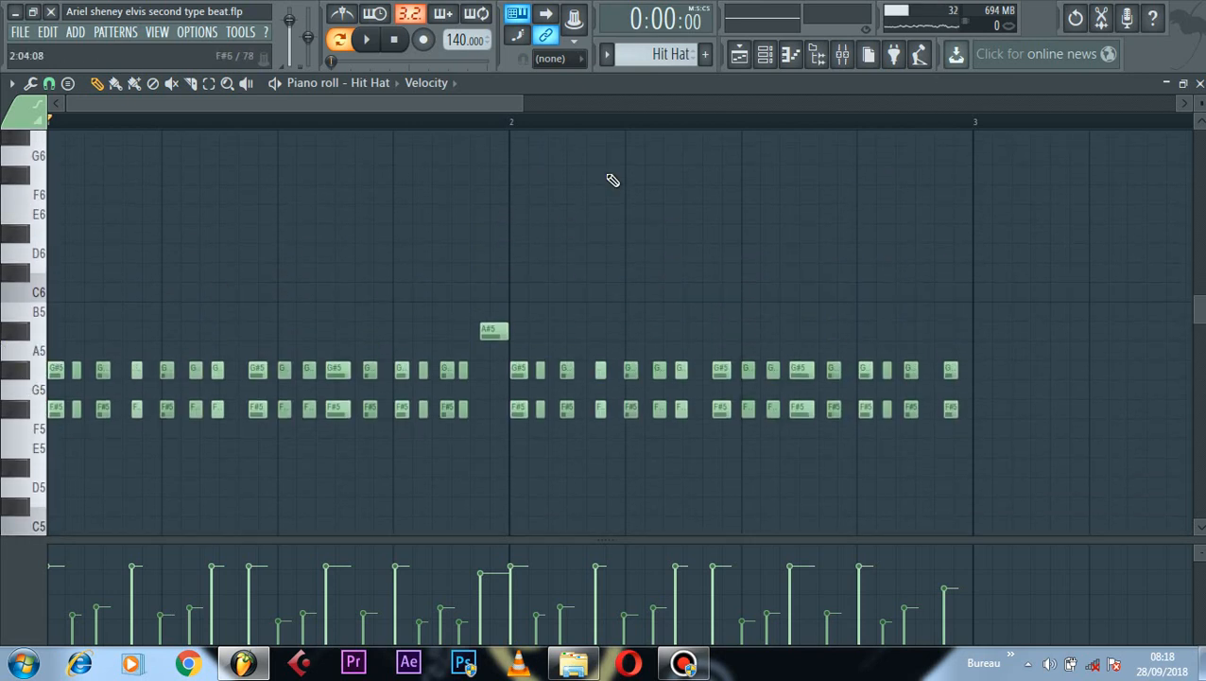
Step: Show the Hit Hat channel's root note setting and return to the piano roll
click(765, 57)
click(359, 536)
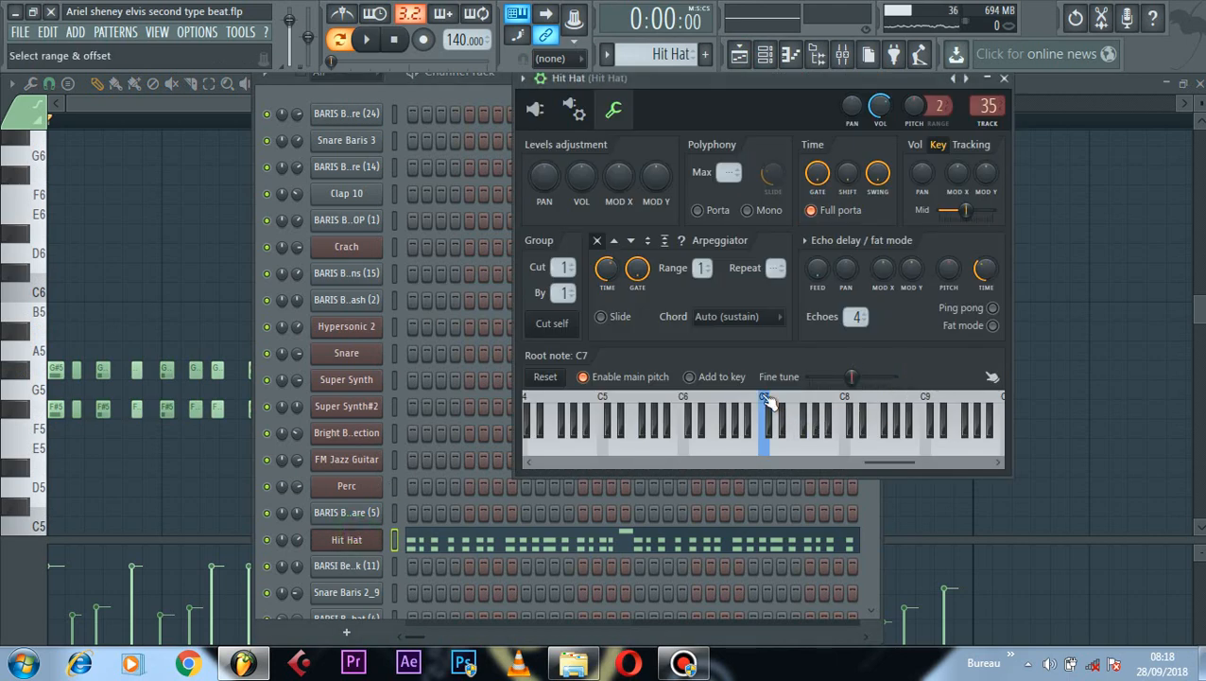
click(213, 110)
Step: Switch to the BARSI Beats Kick (11) pattern with its steps shown in the channel rack
click(765, 54)
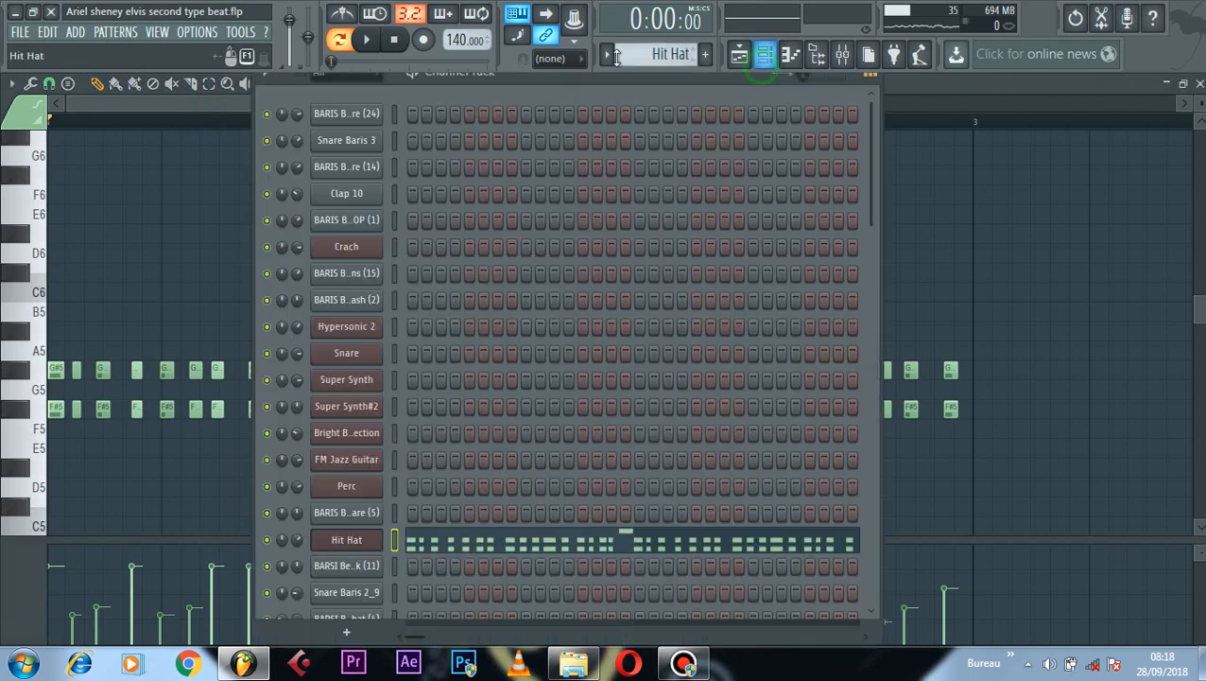
click(610, 54)
click(662, 113)
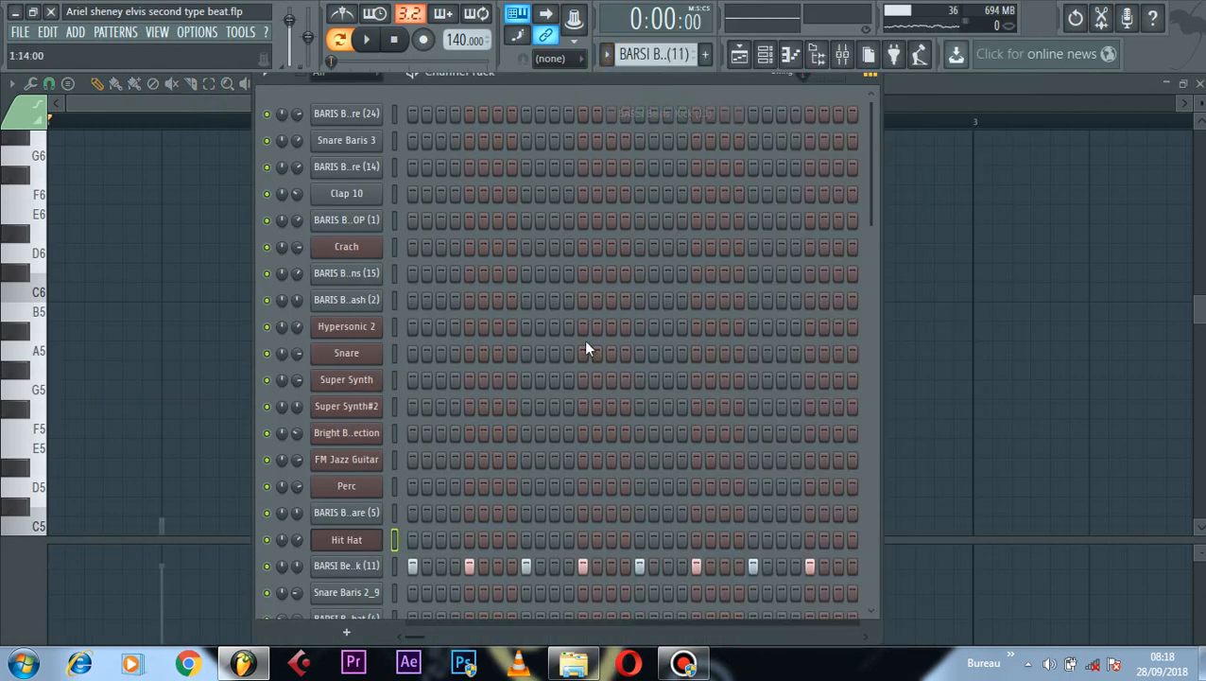
Step: Play the BARSI Beats Kick (11) pattern and show the kick channel's options for filling steps at regular intervals
scroll(583, 405, down, 4)
key(space)
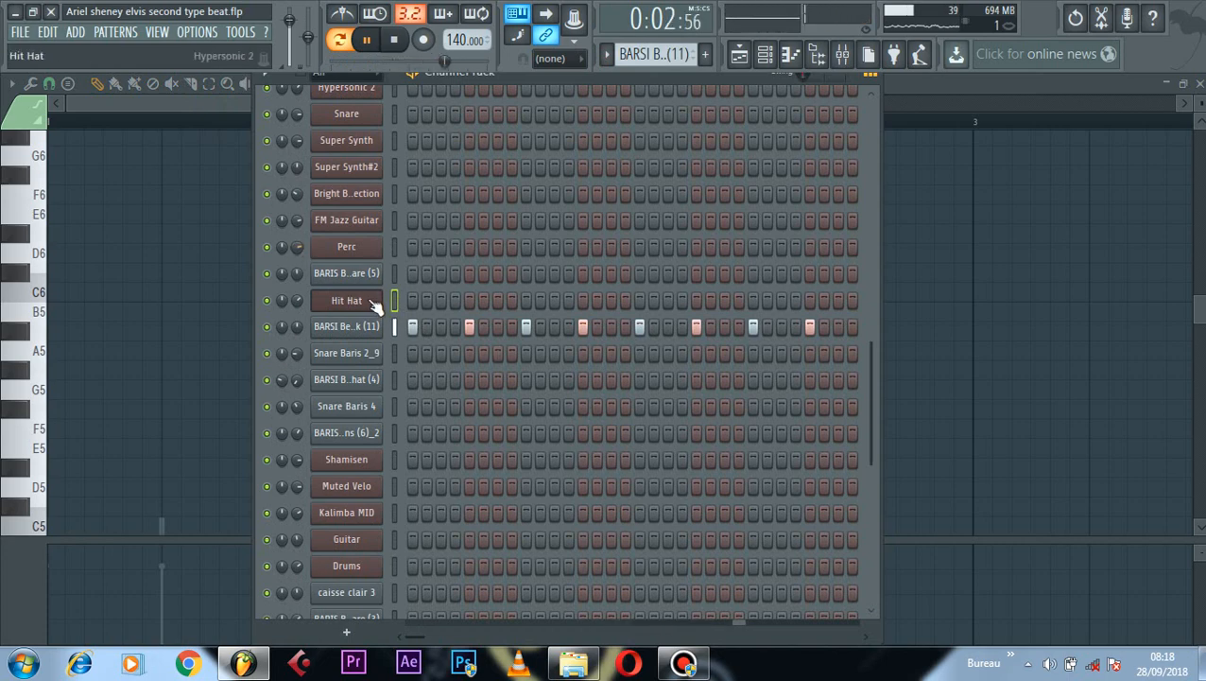
key(space)
right_click(351, 327)
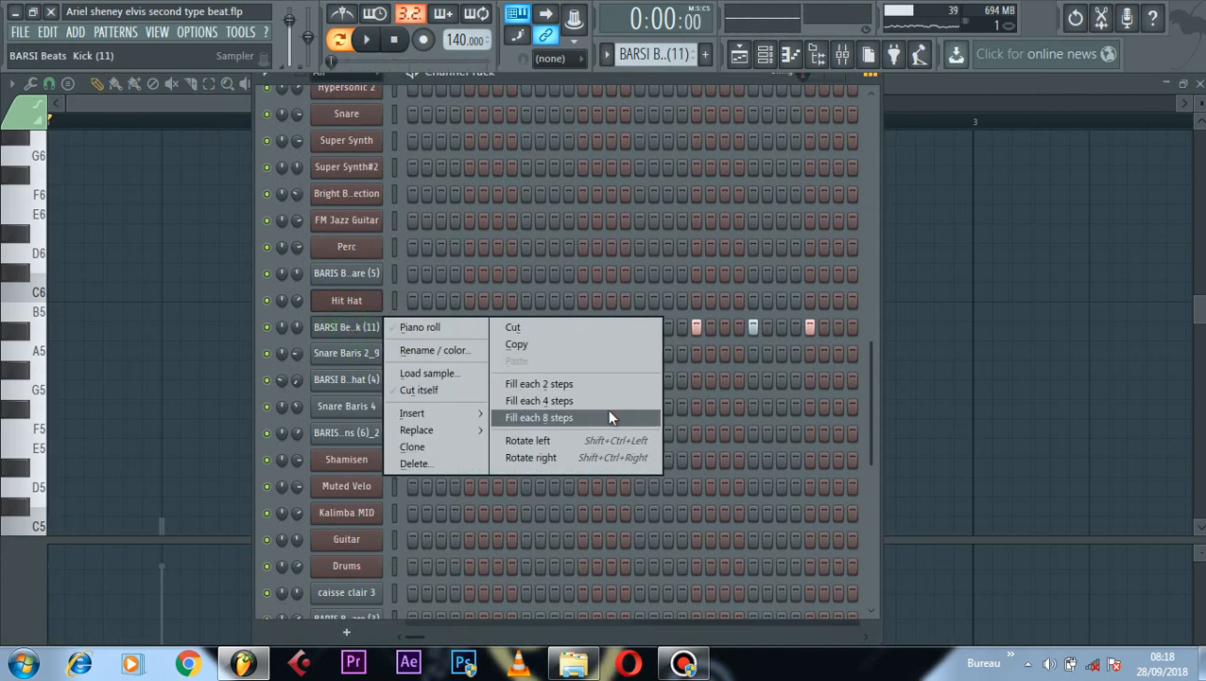
click(560, 400)
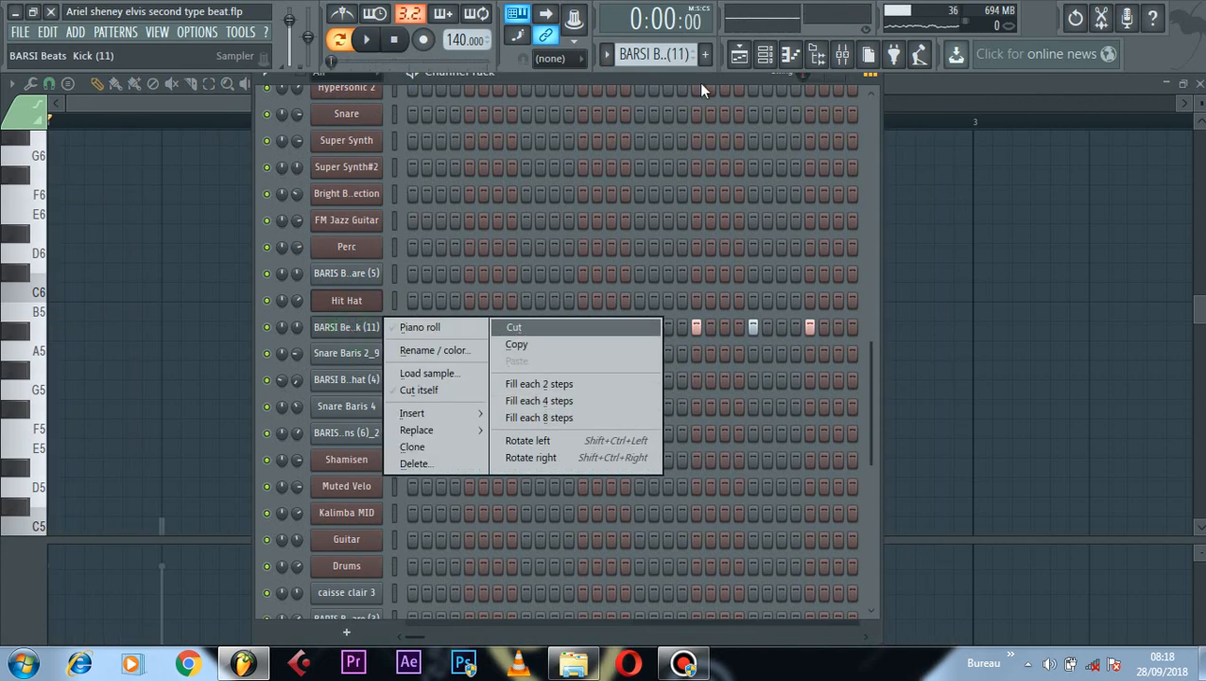
Step: Switch to the Snare Baris 2_9 pattern, open its notes in the piano roll and play them twice
click(610, 58)
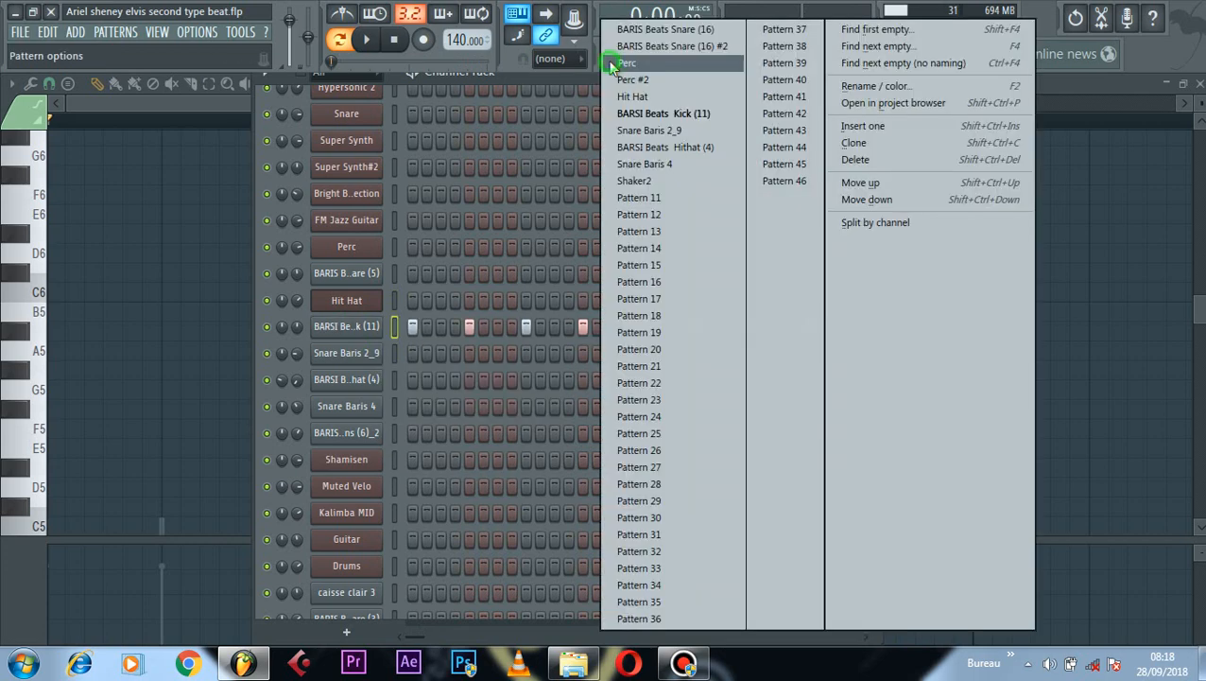
click(643, 128)
click(570, 360)
key(space)
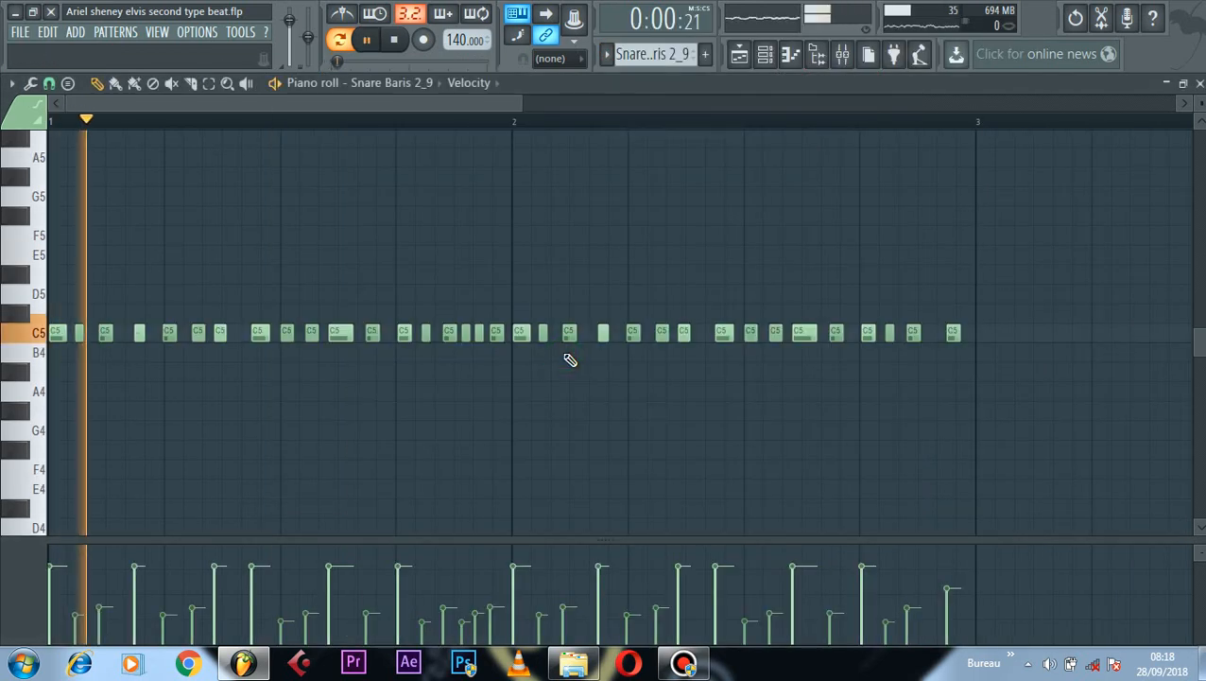
key(space)
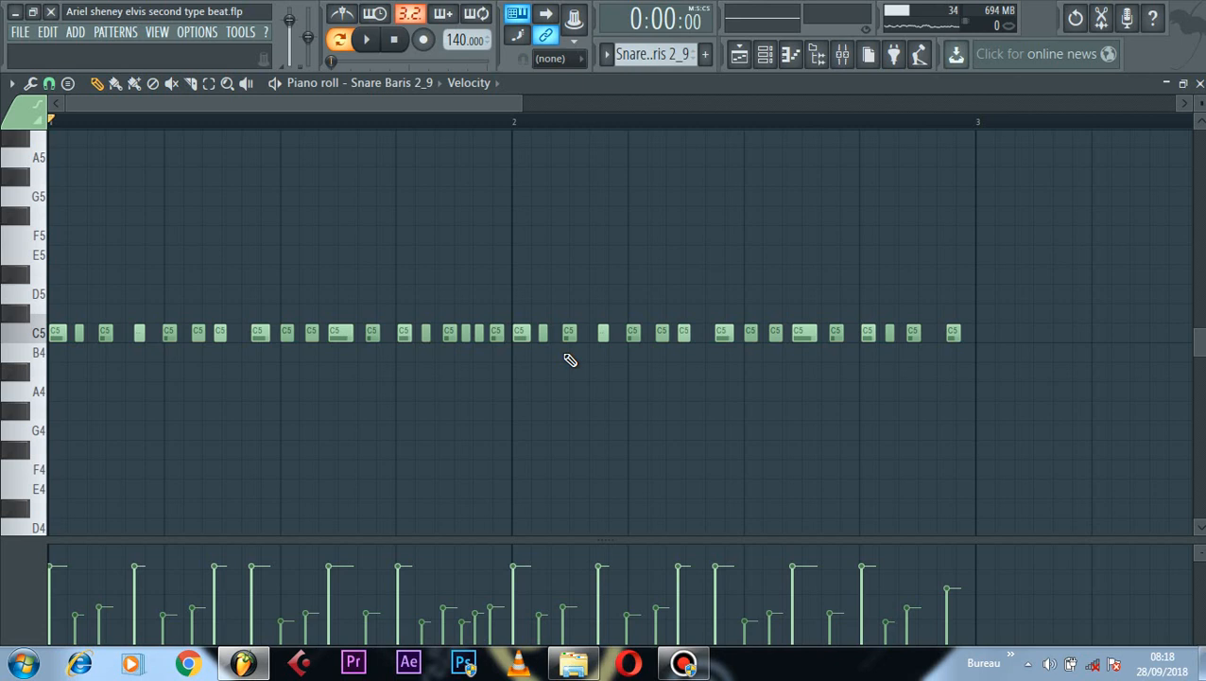
key(space)
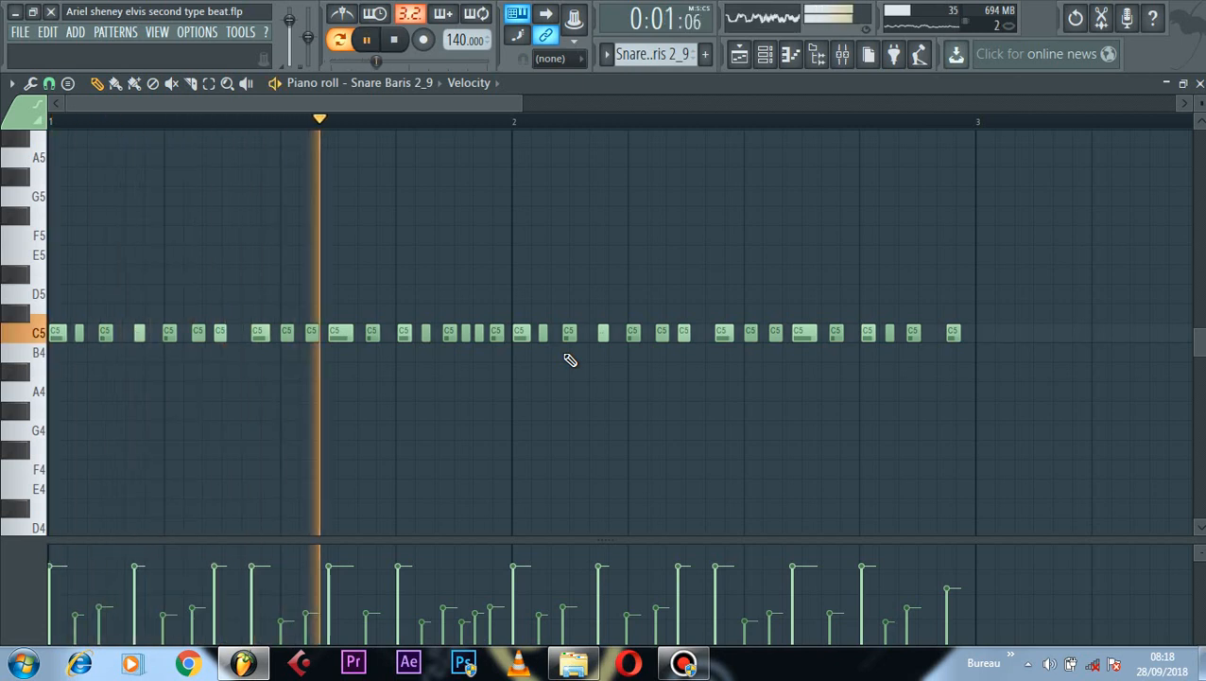
key(space)
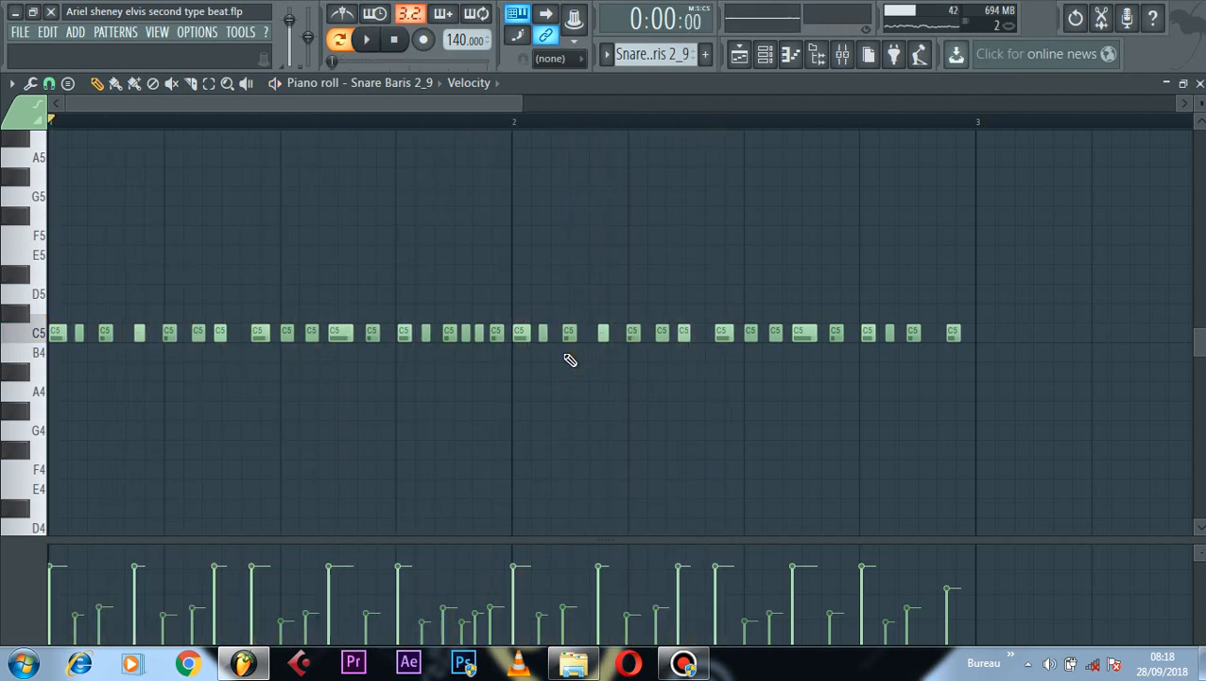
Step: Replay the Snare Baris 2_9 pattern from the channel rack, recheck its piano roll notes and return to the rack
click(1198, 83)
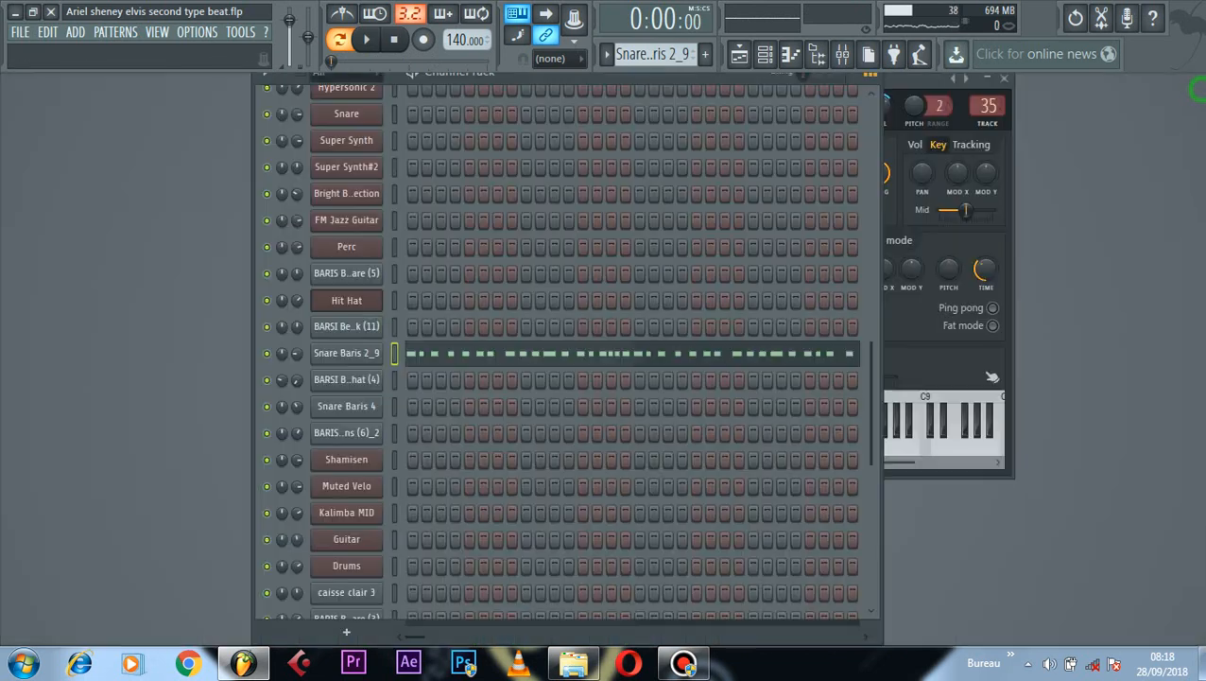
key(space)
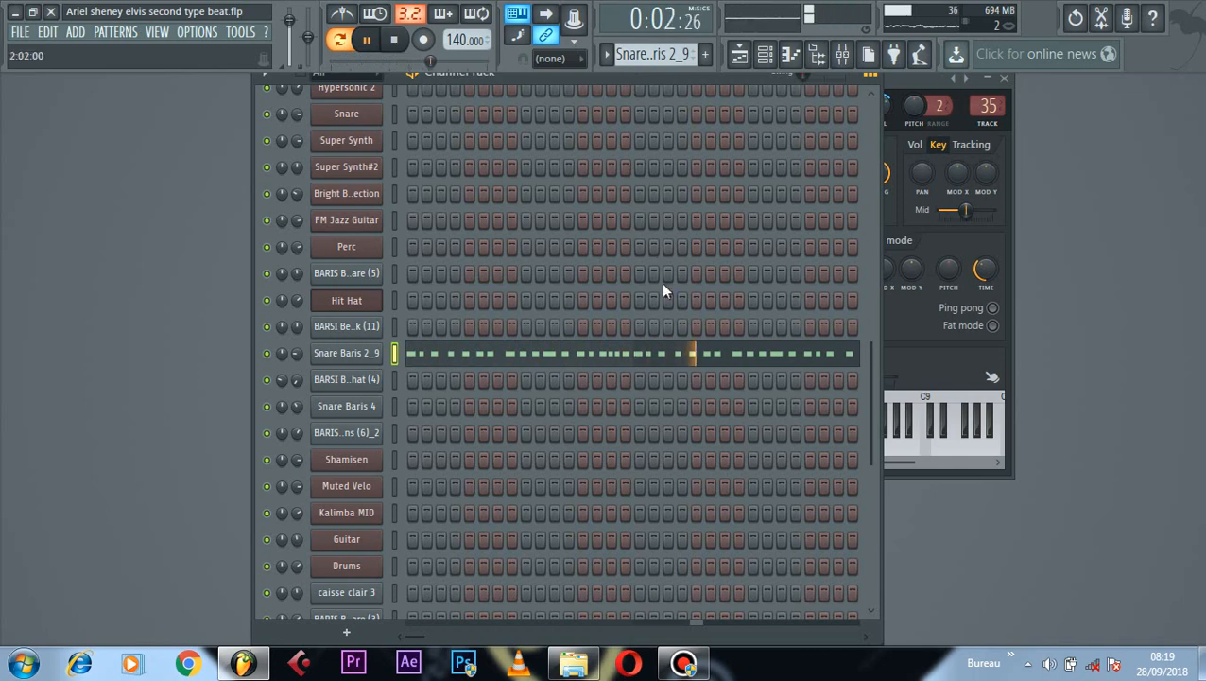
click(715, 356)
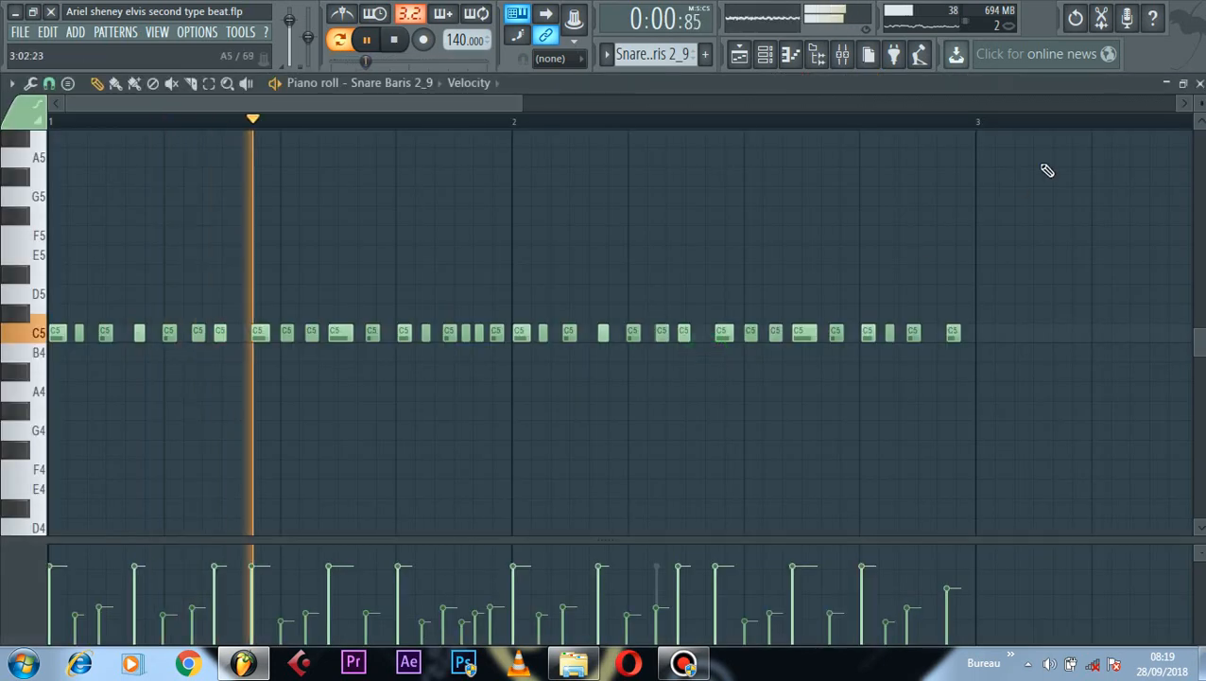
click(1198, 84)
key(Return)
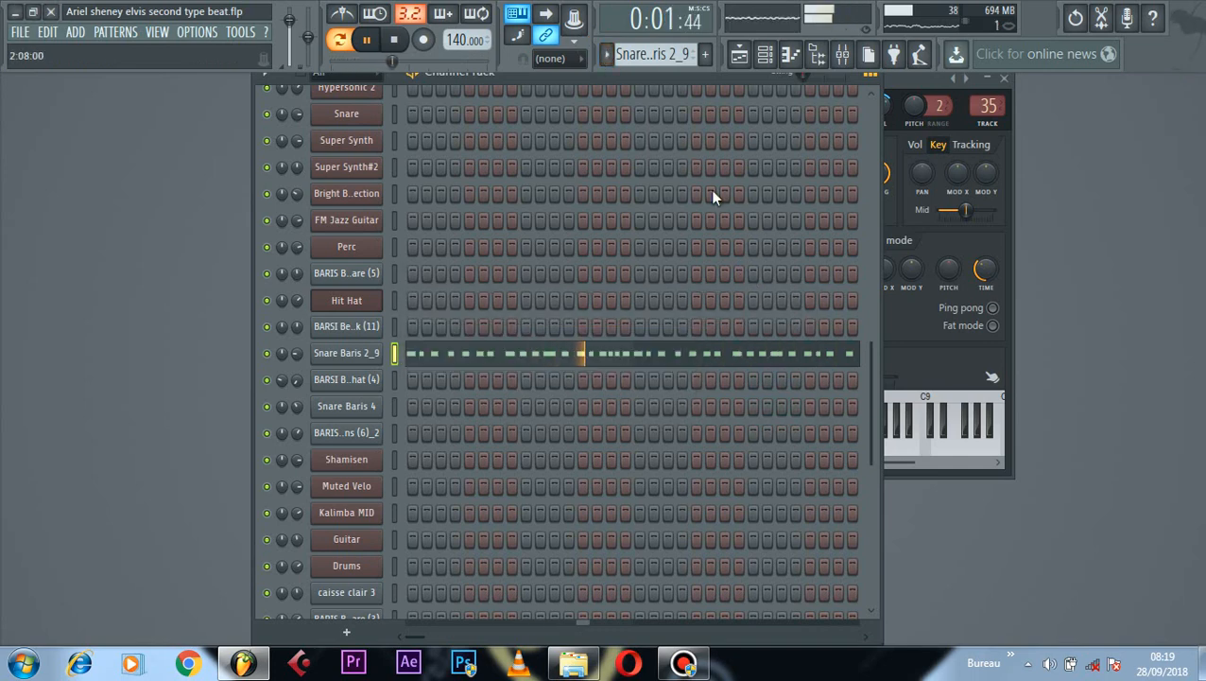
Step: Switch to the BARSI Beats Hithat (4) pattern, review its piano roll notes during playback and return to the channel rack
click(608, 54)
click(647, 151)
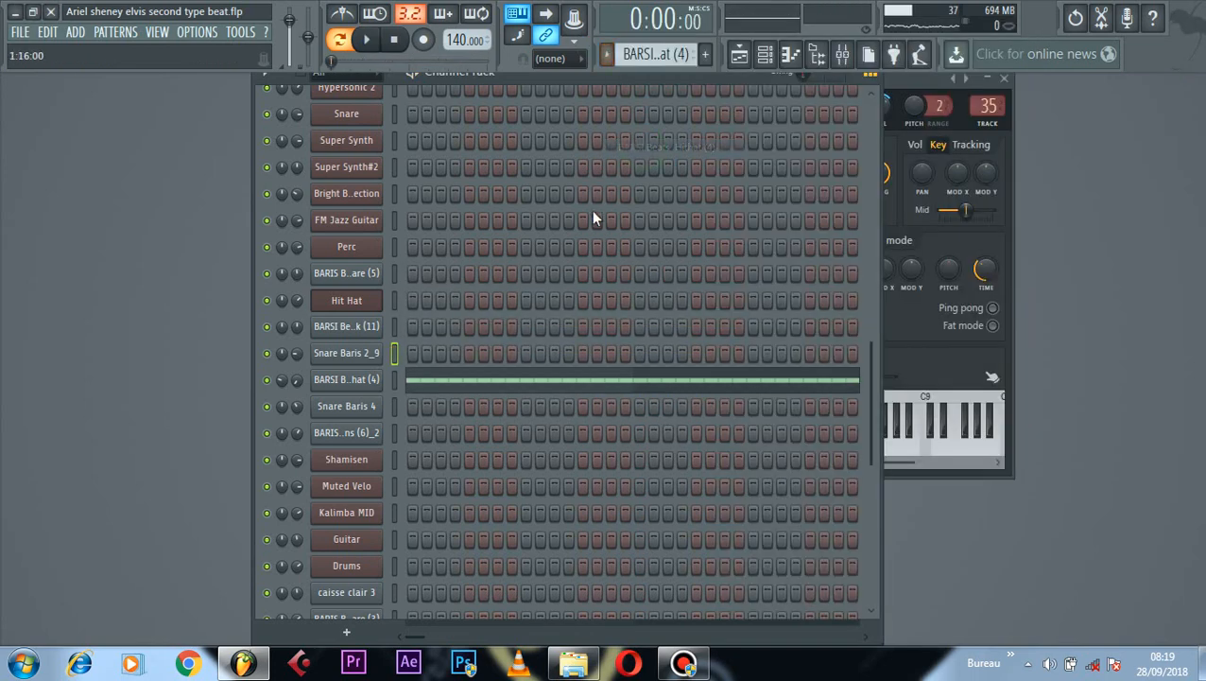
click(609, 384)
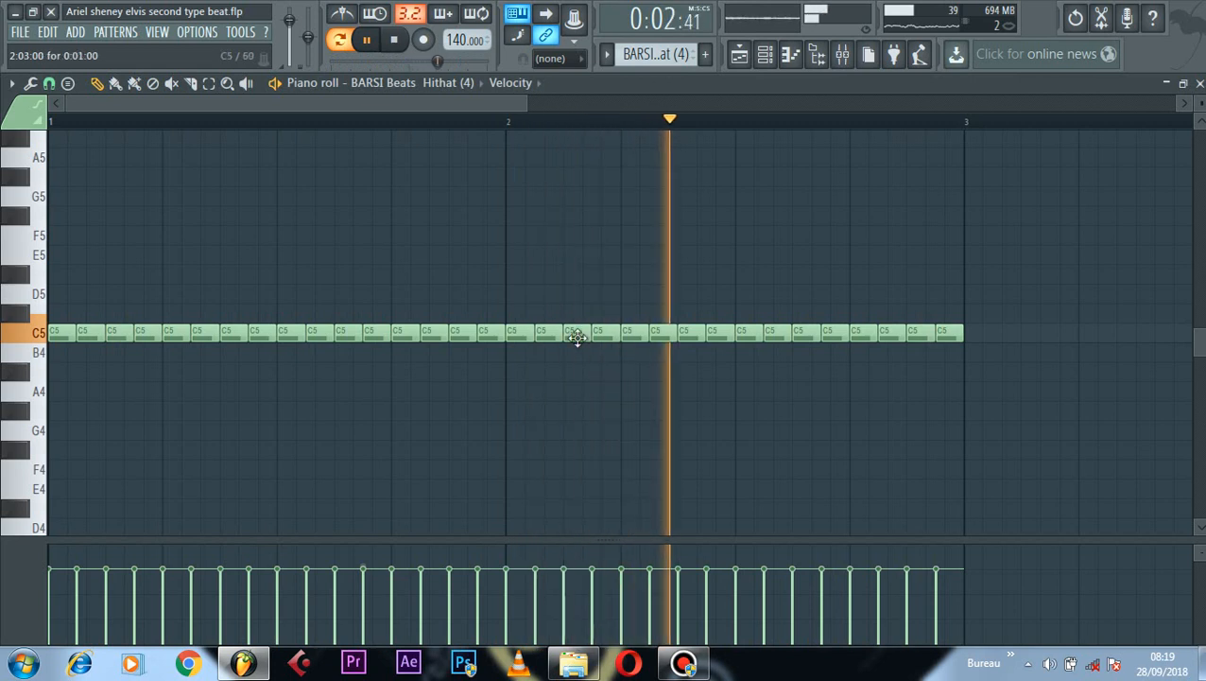
click(1200, 85)
key(space)
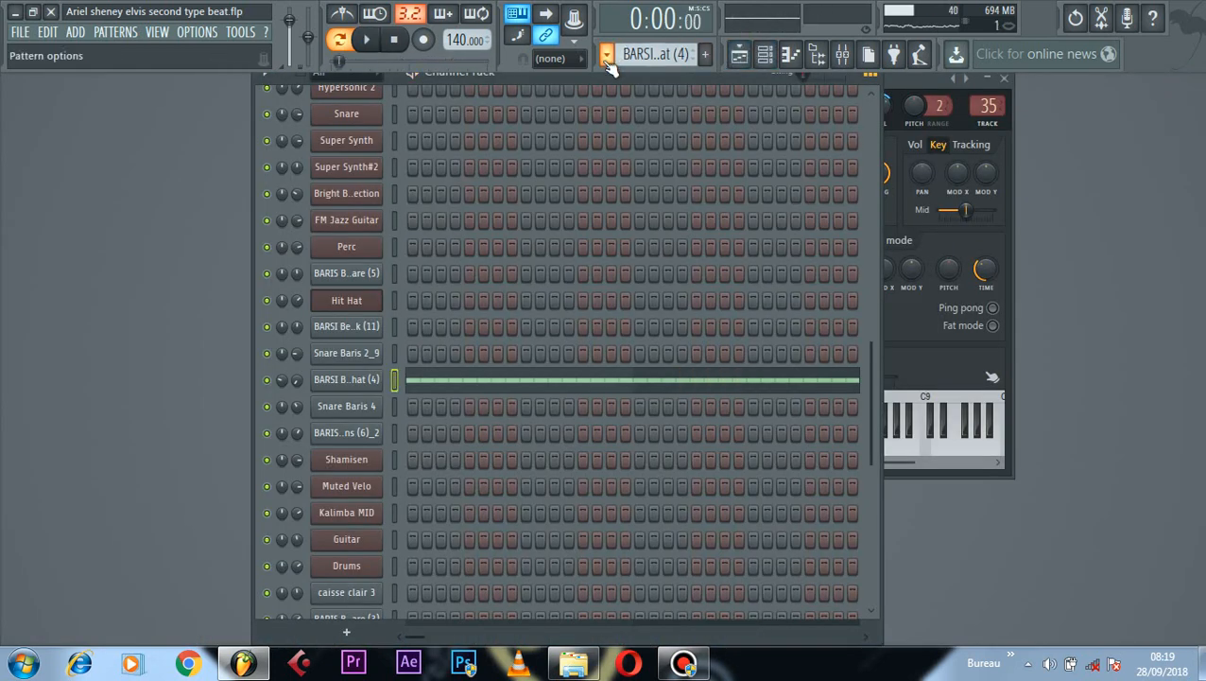
Step: Switch to the Snare Baris 4 pattern, play it with its piano roll notes shown, and return to the channel rack
click(601, 60)
click(627, 164)
key(space)
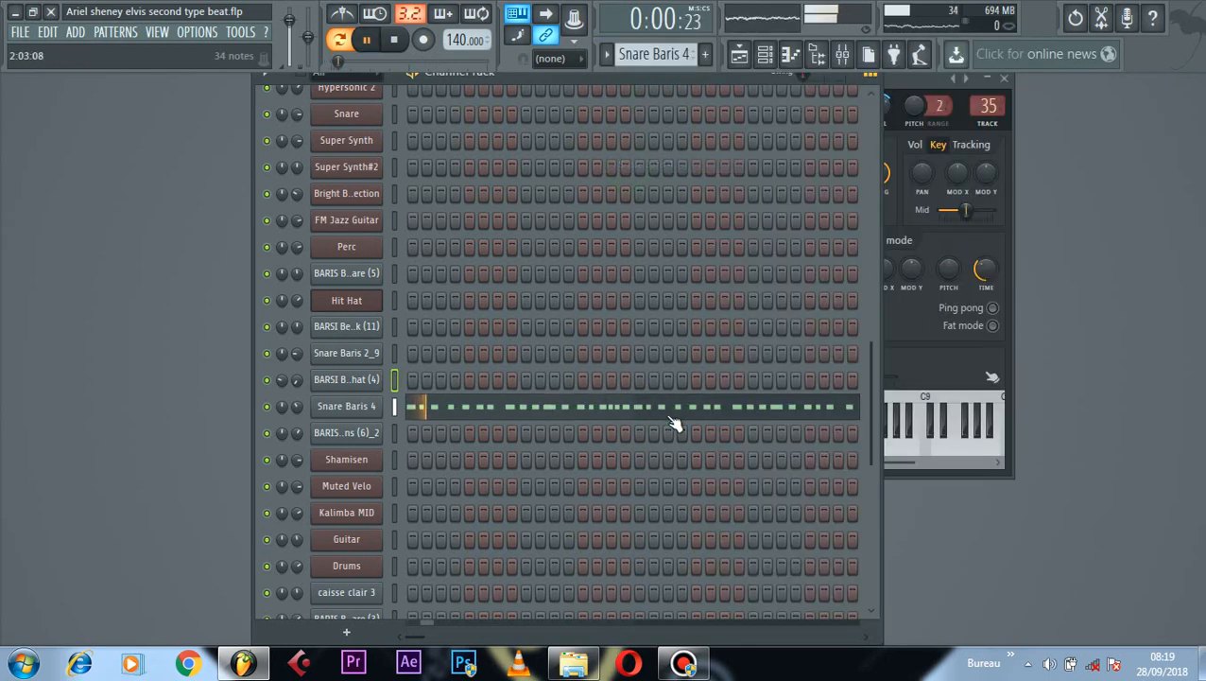
click(678, 409)
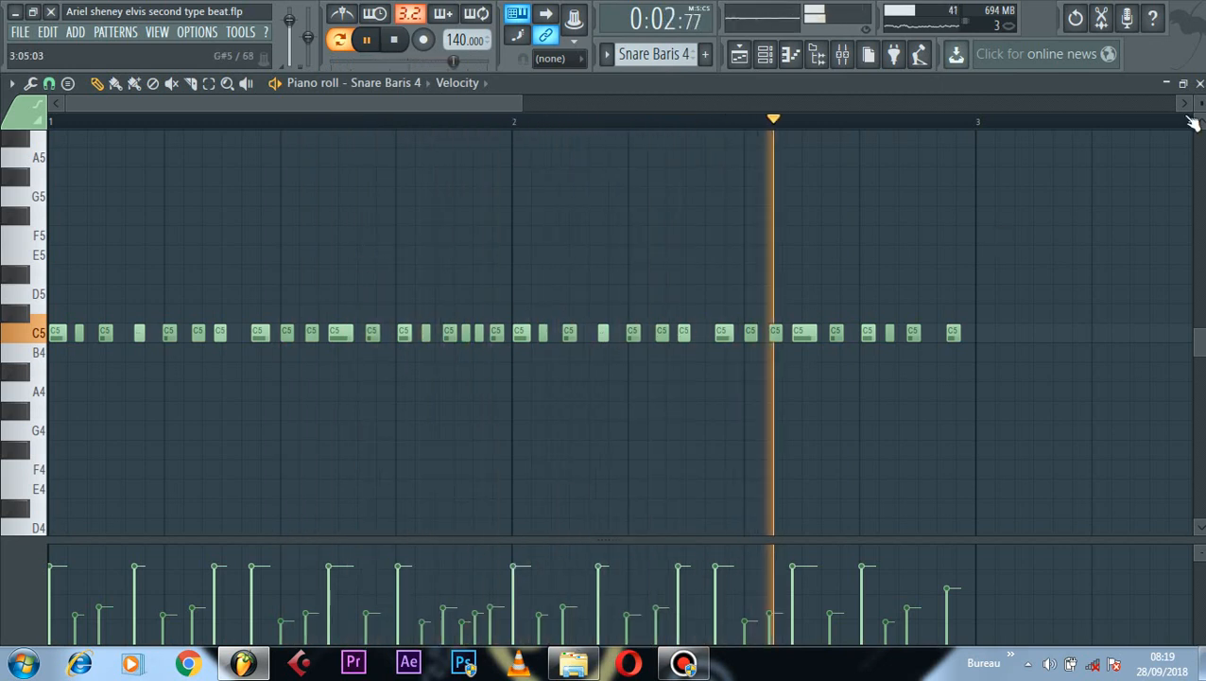
key(space)
click(1199, 85)
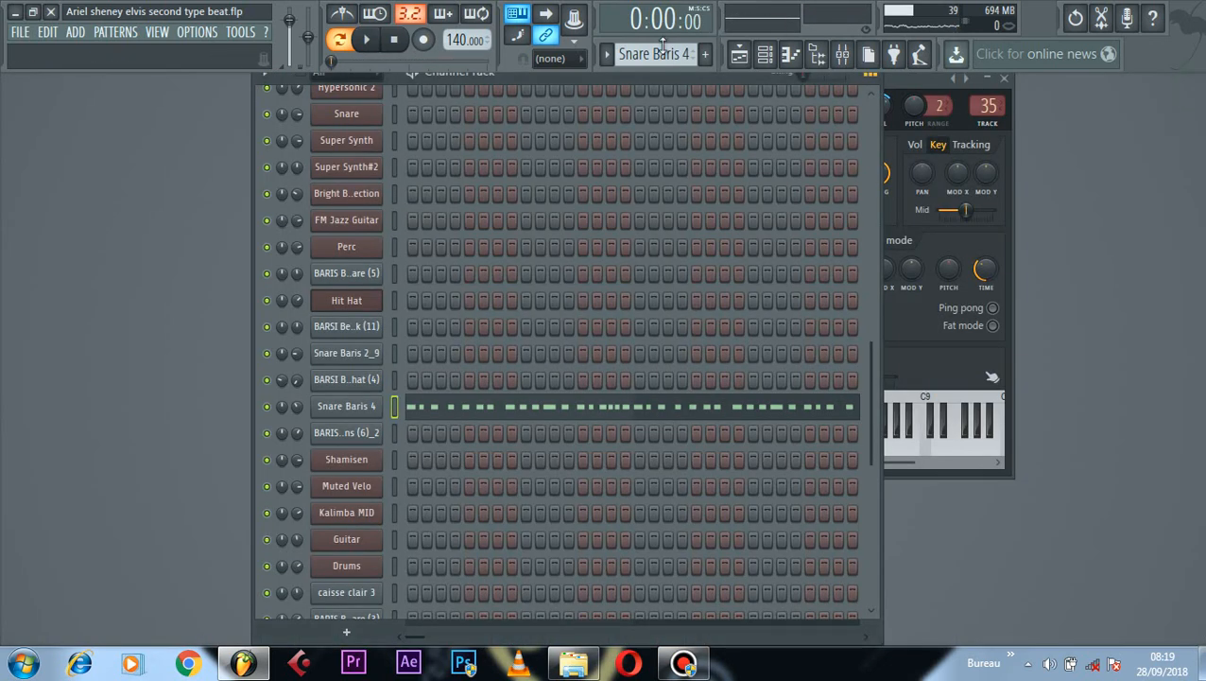
Step: Switch to the Shaker2 pattern, locate its channel, and play its notes in the piano roll
click(611, 54)
click(658, 176)
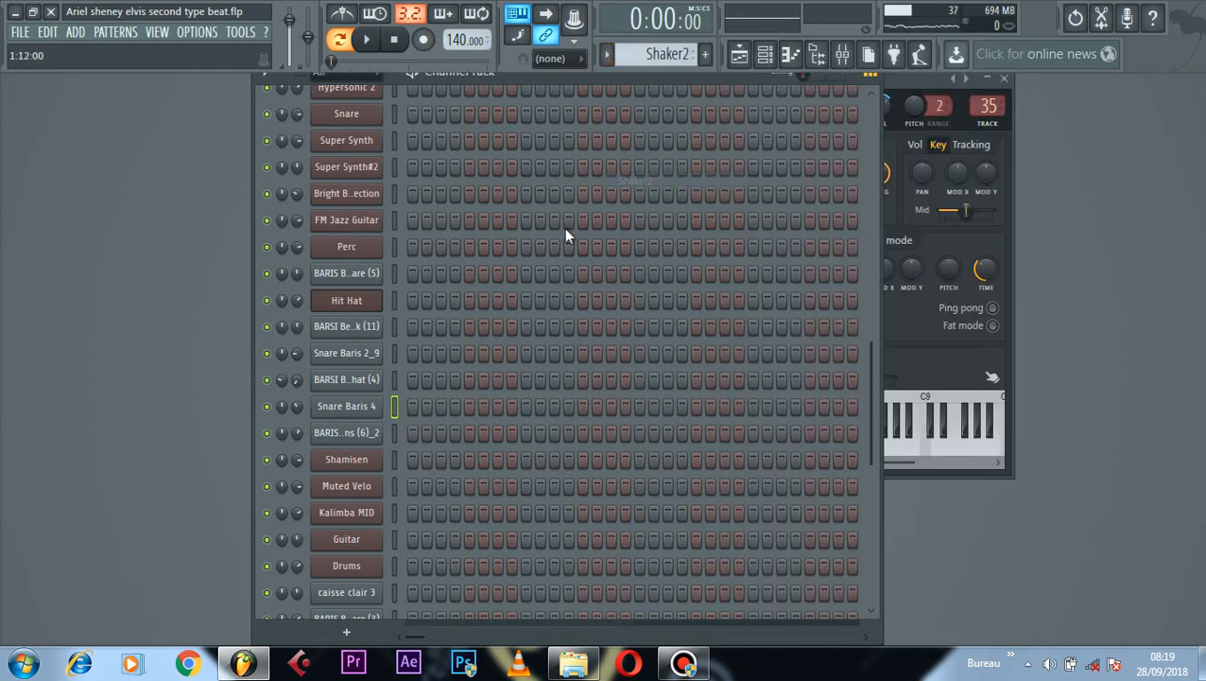
scroll(565, 241, up, 4)
scroll(578, 270, down, 5)
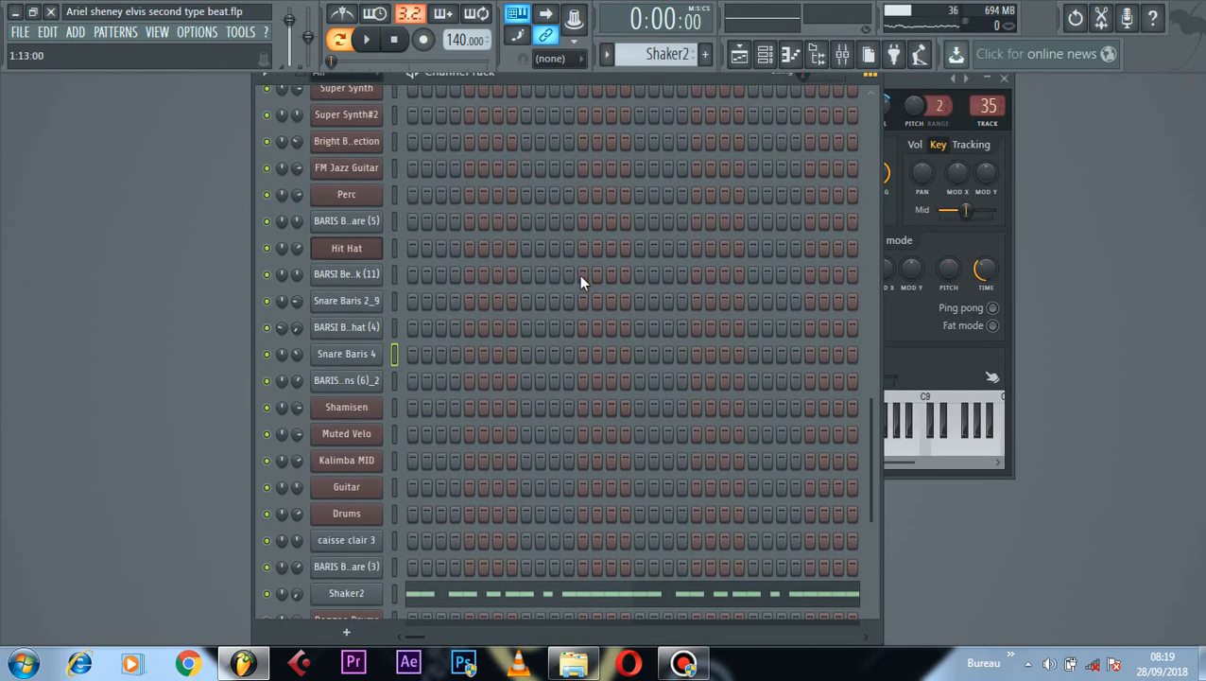
click(560, 592)
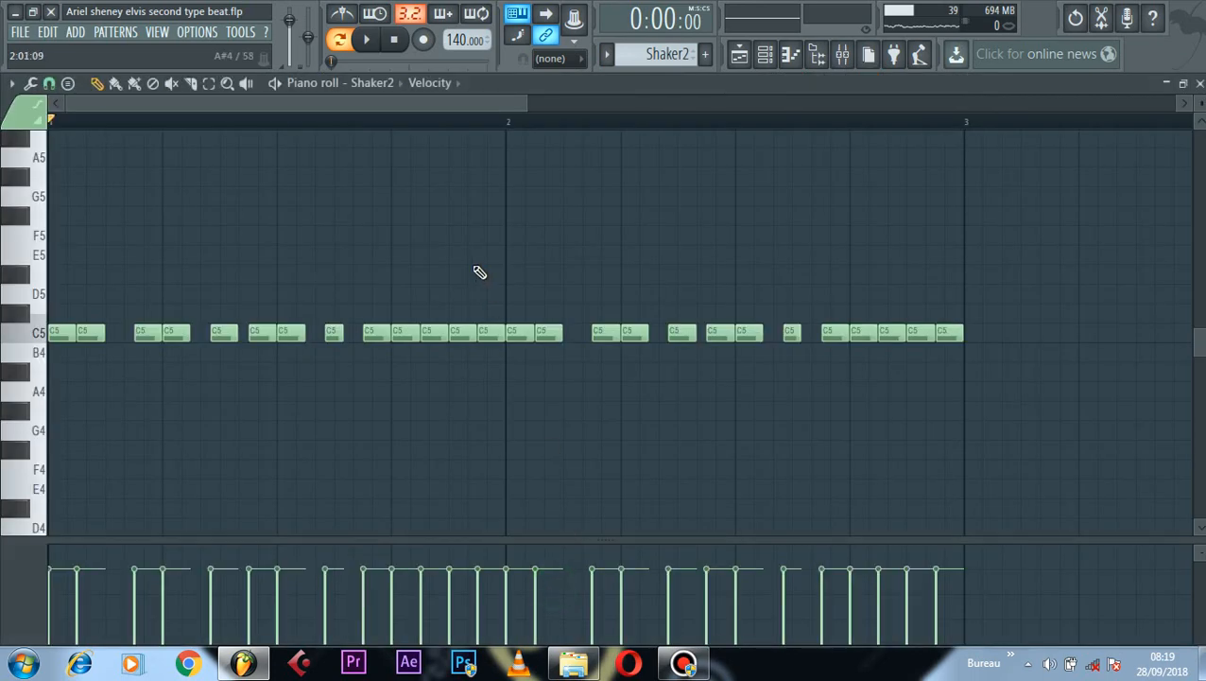
key(space)
Step: Compare the playing Shaker2 pattern in the channel rack and piano roll, and stop playback
click(766, 54)
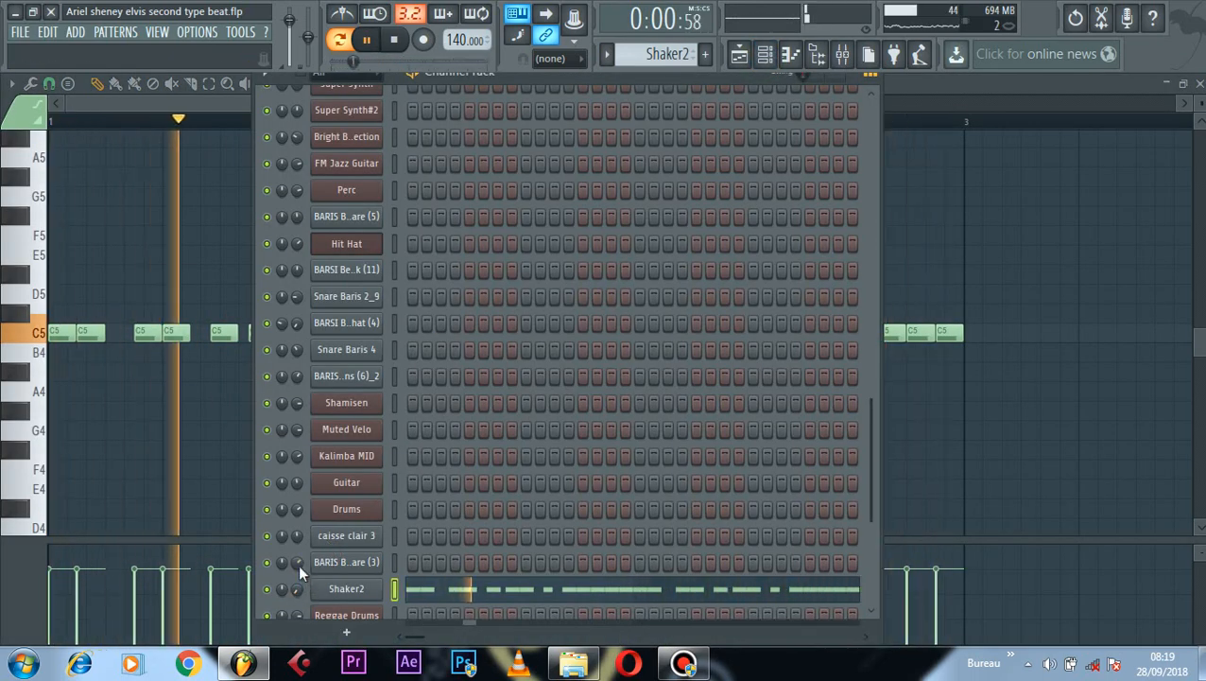
scroll(461, 498, down, 1)
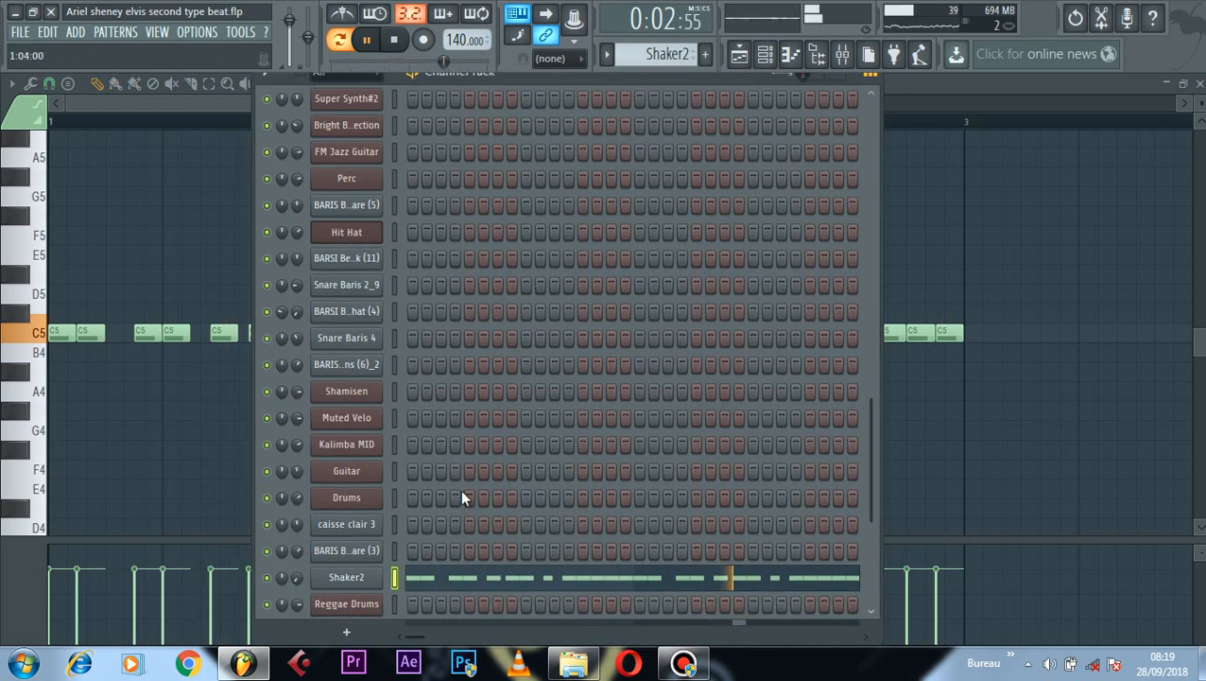
scroll(461, 494, up, 1)
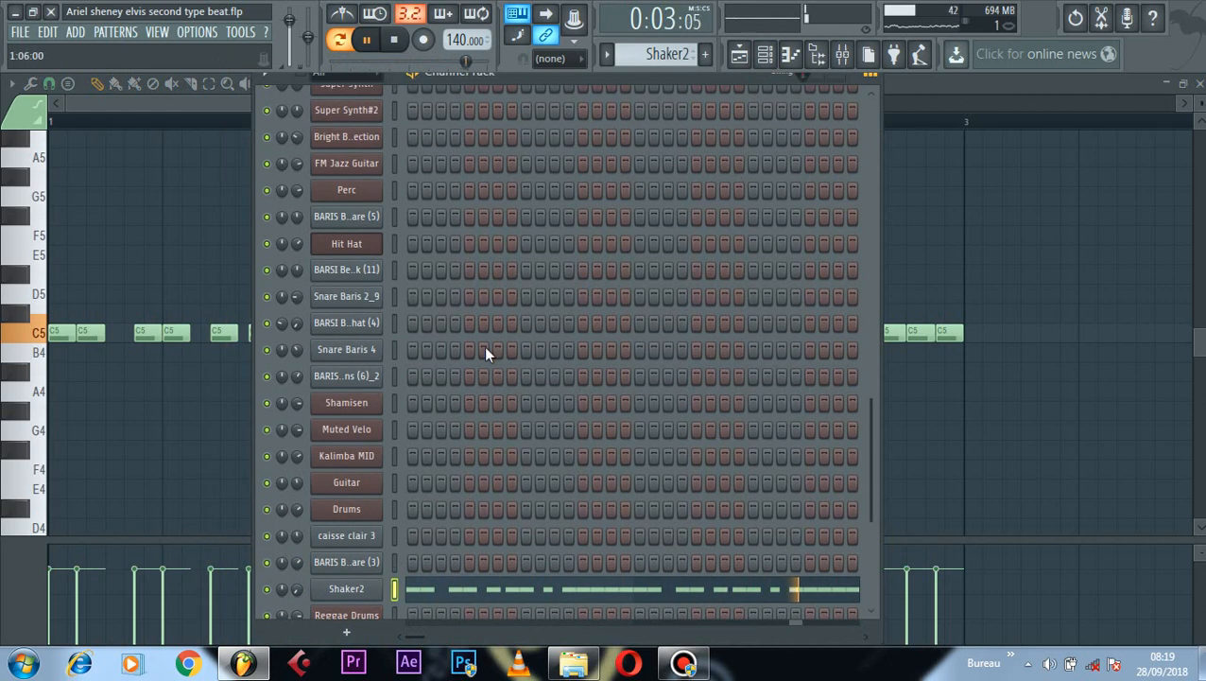
click(229, 104)
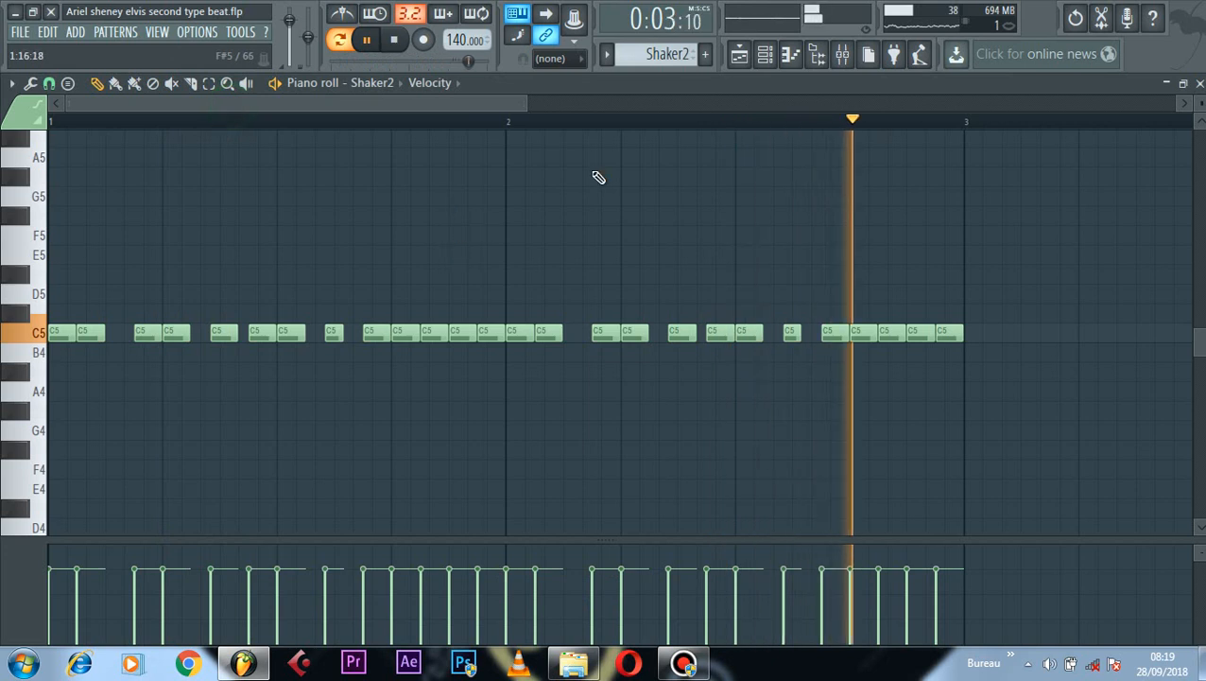
click(764, 55)
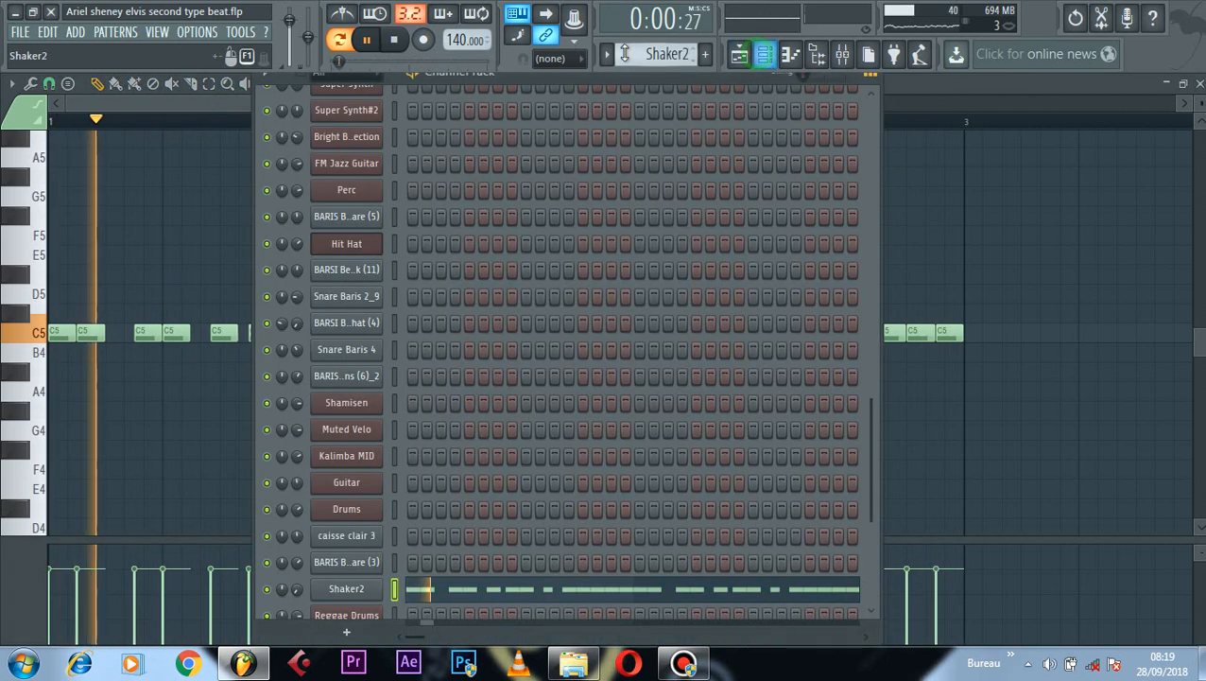
key(space)
Step: Go back to the BARSI Beats Hithat (4) pattern and play it with its piano roll notes shown
scroll(644, 55, up, 1)
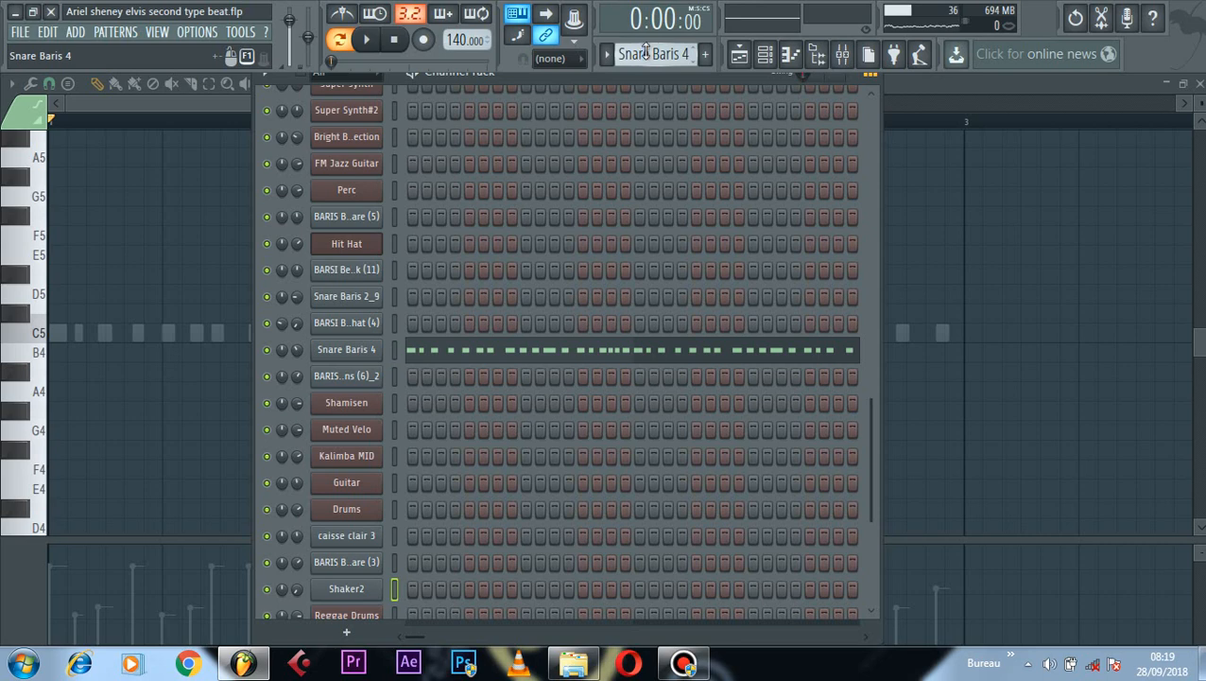
scroll(645, 54, up, 1)
key(space)
click(574, 327)
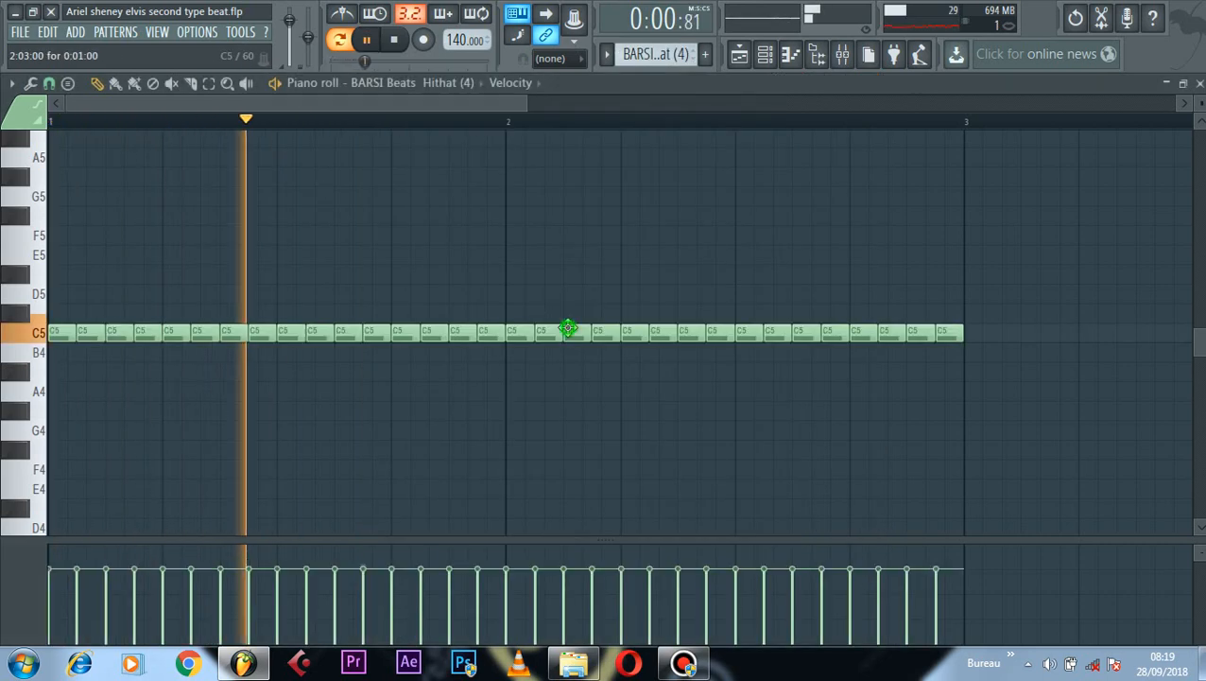
click(765, 55)
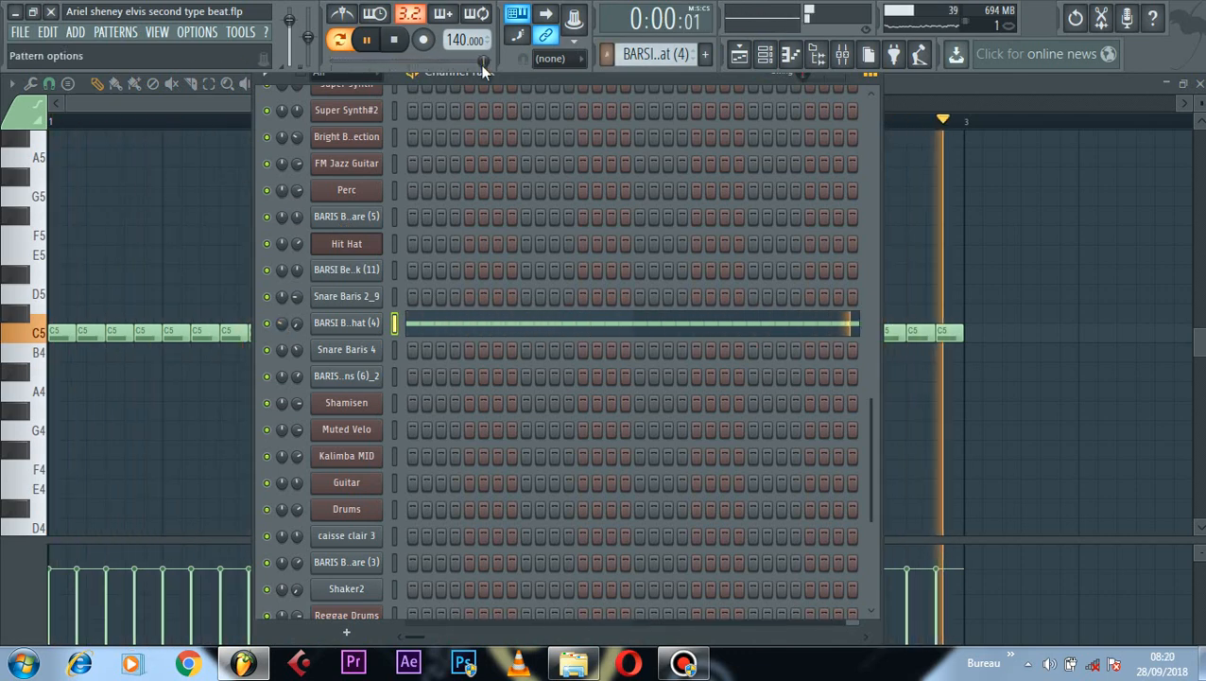
Step: Return to the Shaker2 pattern, review its piano roll notes during playback, and stop playback in the channel rack
click(654, 54)
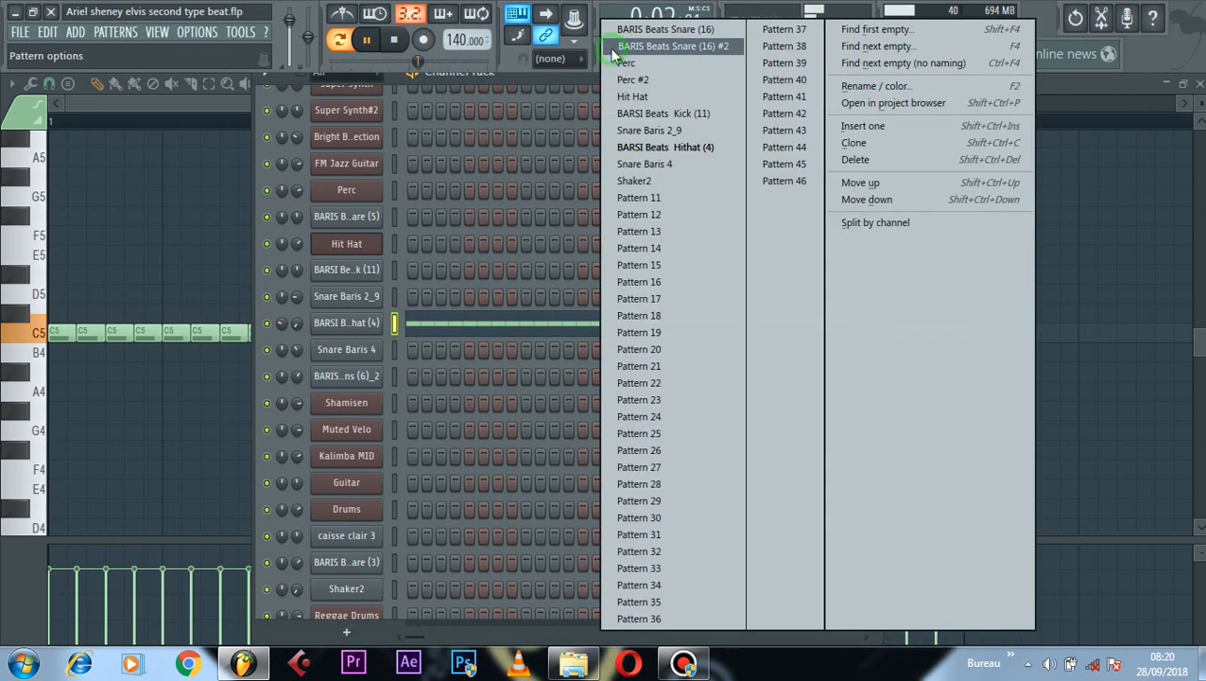
click(683, 182)
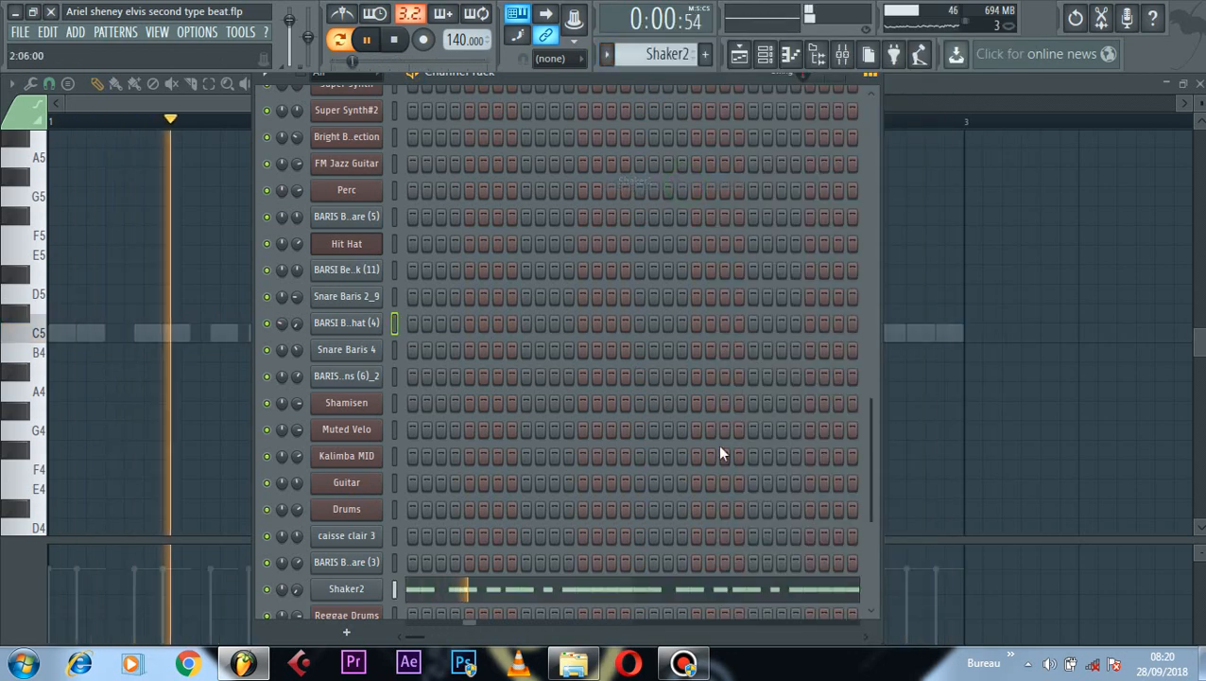
click(660, 591)
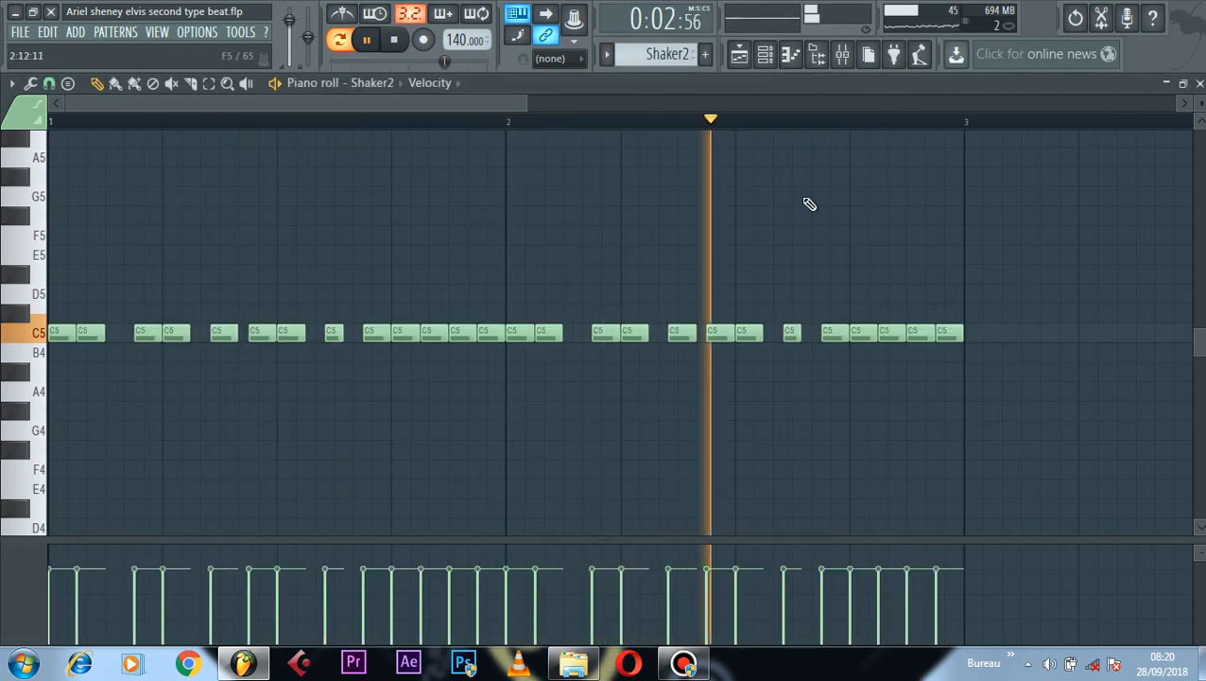
click(766, 54)
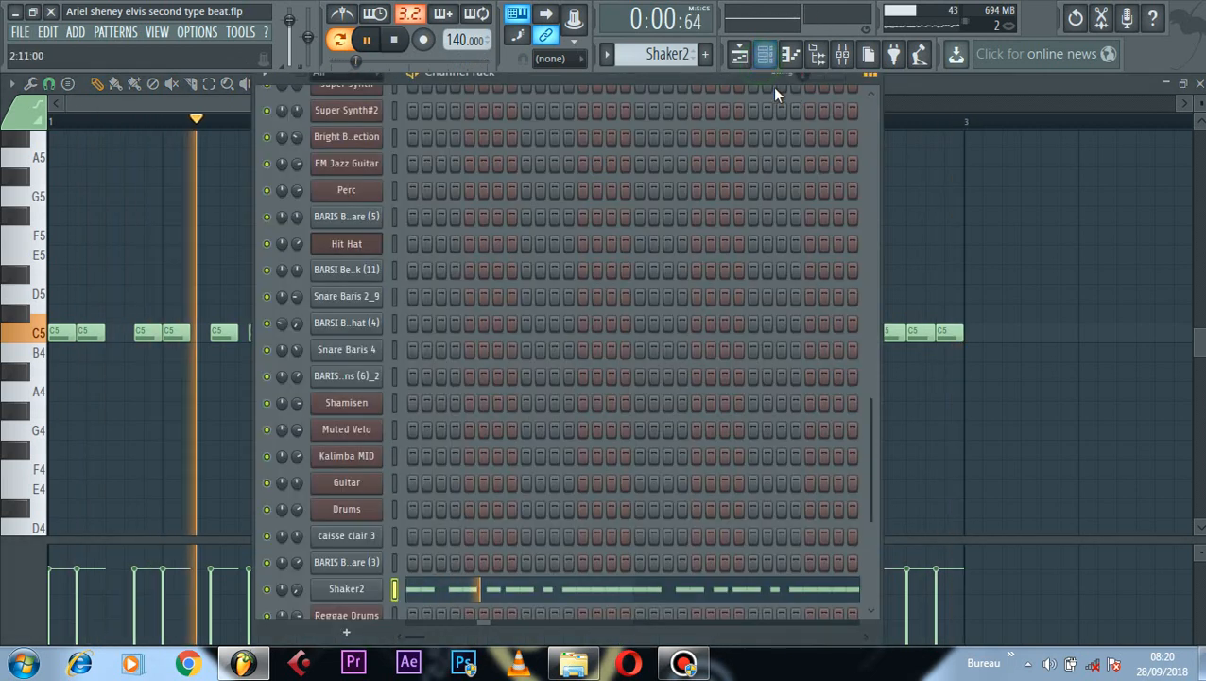
key(space)
Step: Switch to Pattern 11, open the Super Synth channel's notes in the piano roll and play them
click(608, 57)
click(643, 202)
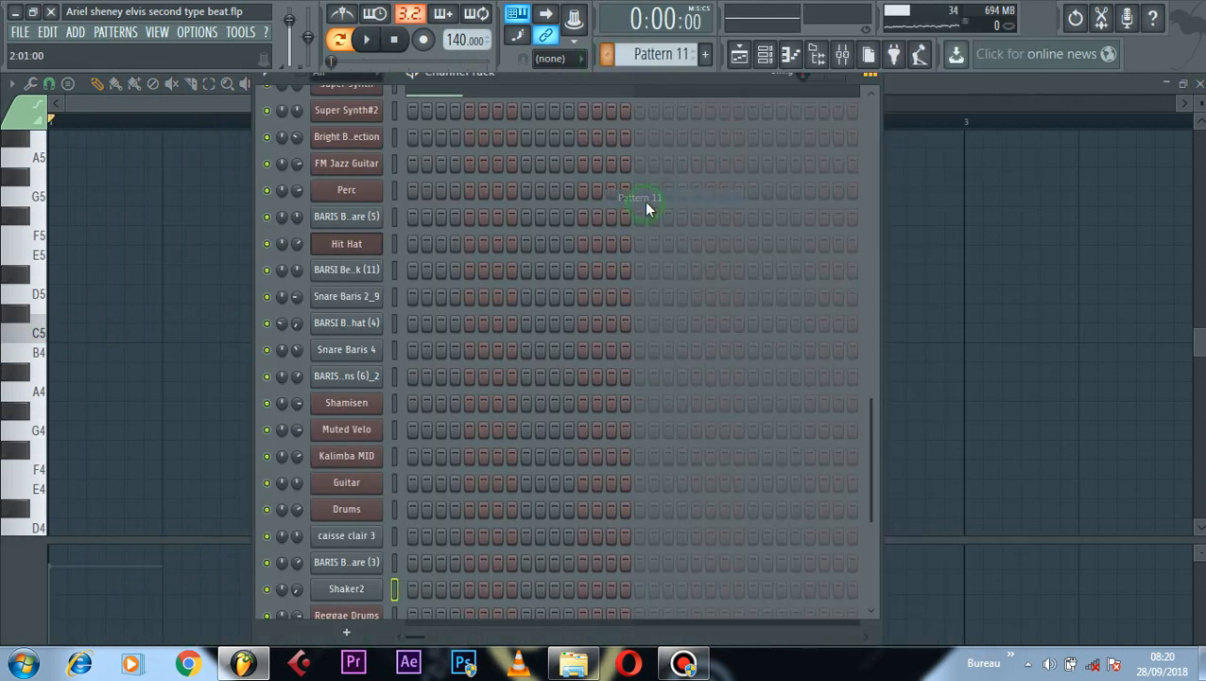
scroll(539, 260, up, 3)
click(470, 244)
key(space)
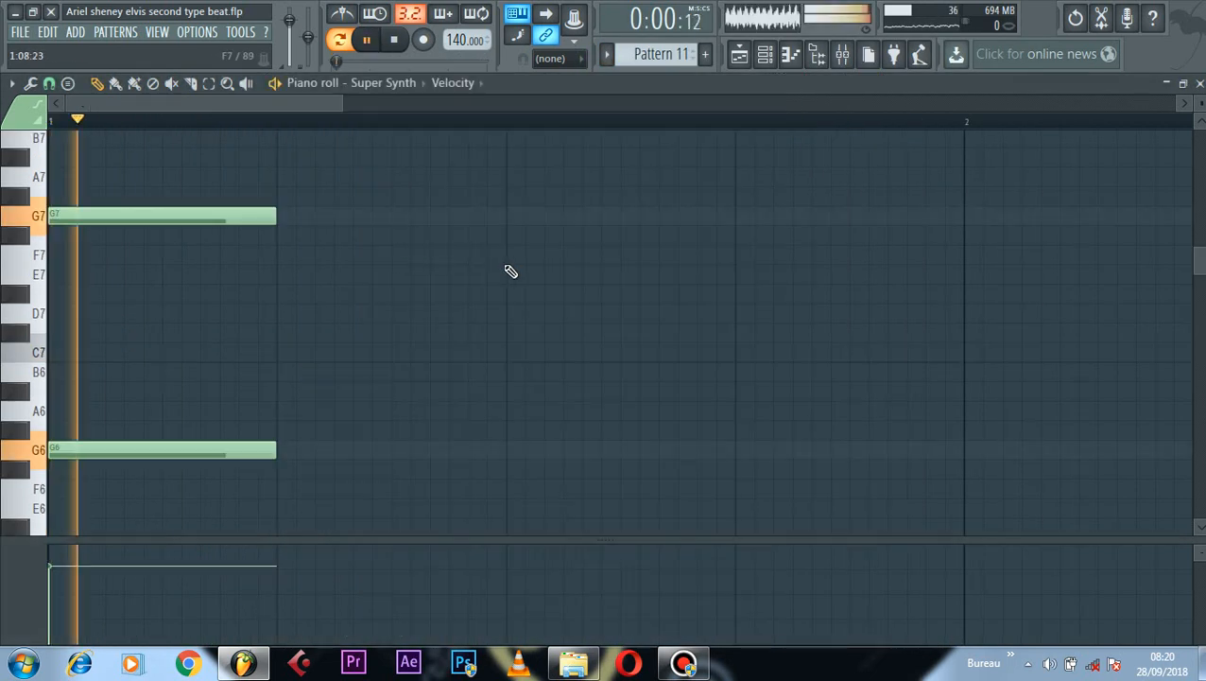
Step: Stop playback and open the Super Synth channel's Hypersonic 2 window, moving it fully into view
key(space)
click(764, 57)
click(366, 243)
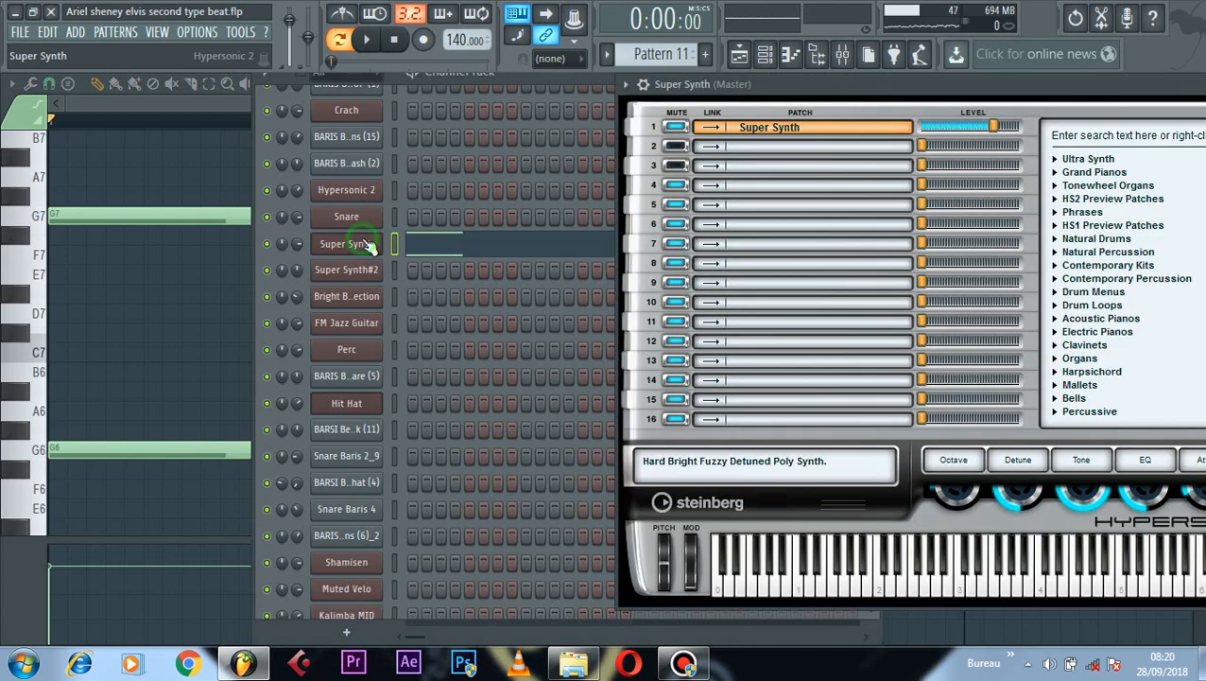
drag(912, 81, 681, 111)
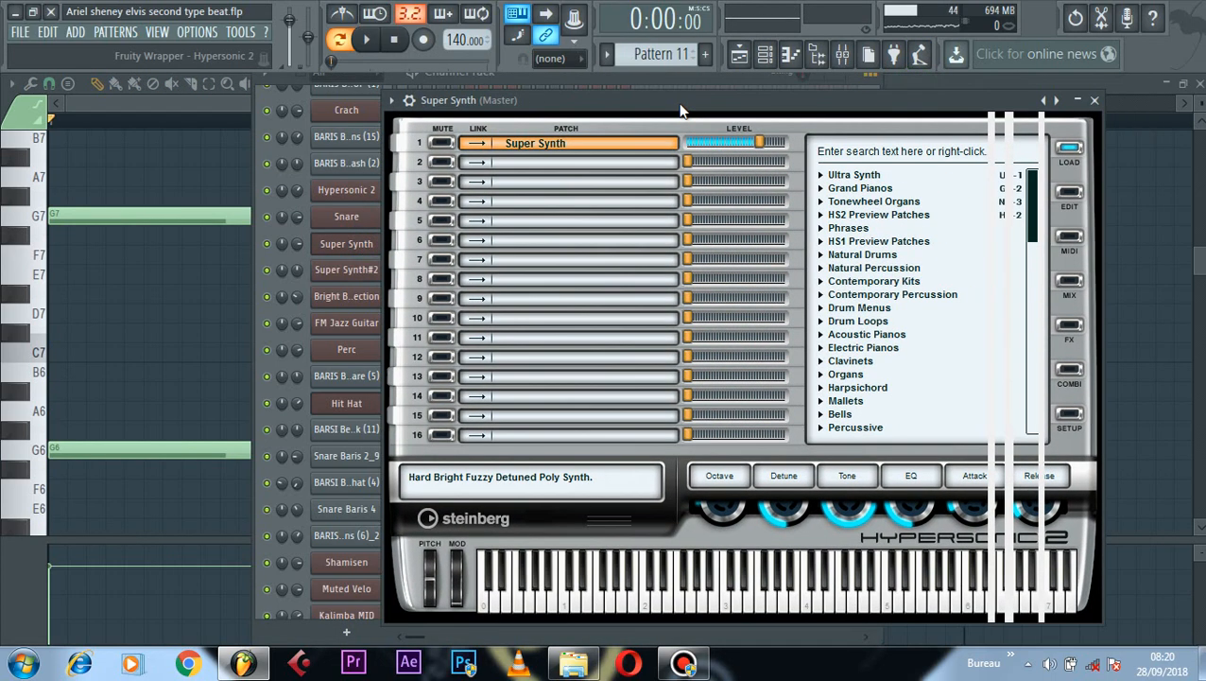
Step: Search the Hypersonic 2 patch list for "super synth", browse its patch categories, and close the instrument
mouse_move(1037, 184)
mouse_down()
mouse_move(1031, 369)
mouse_move(1039, 178)
mouse_up()
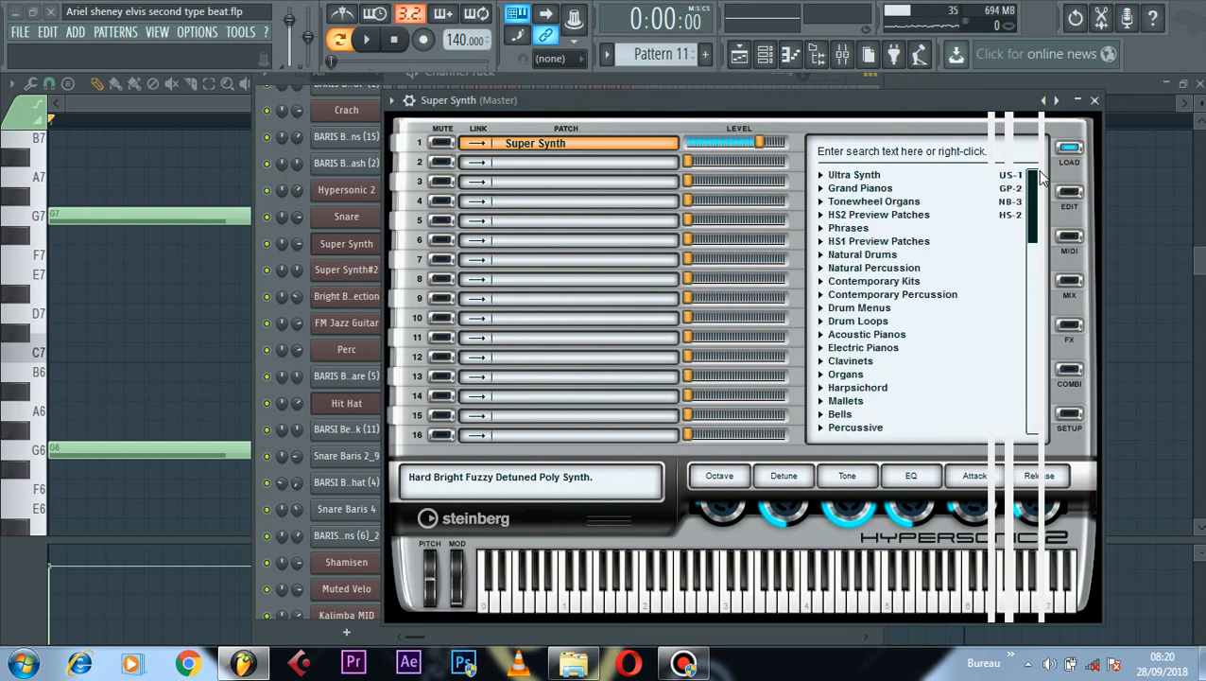
click(887, 153)
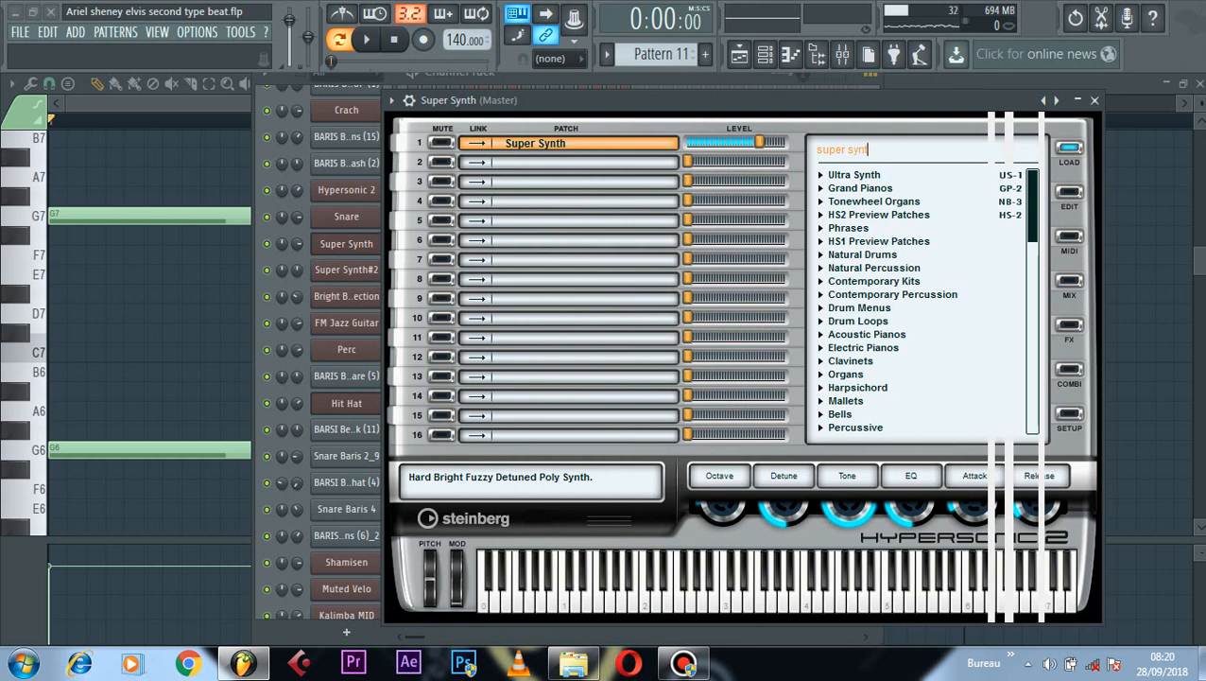
key(Return)
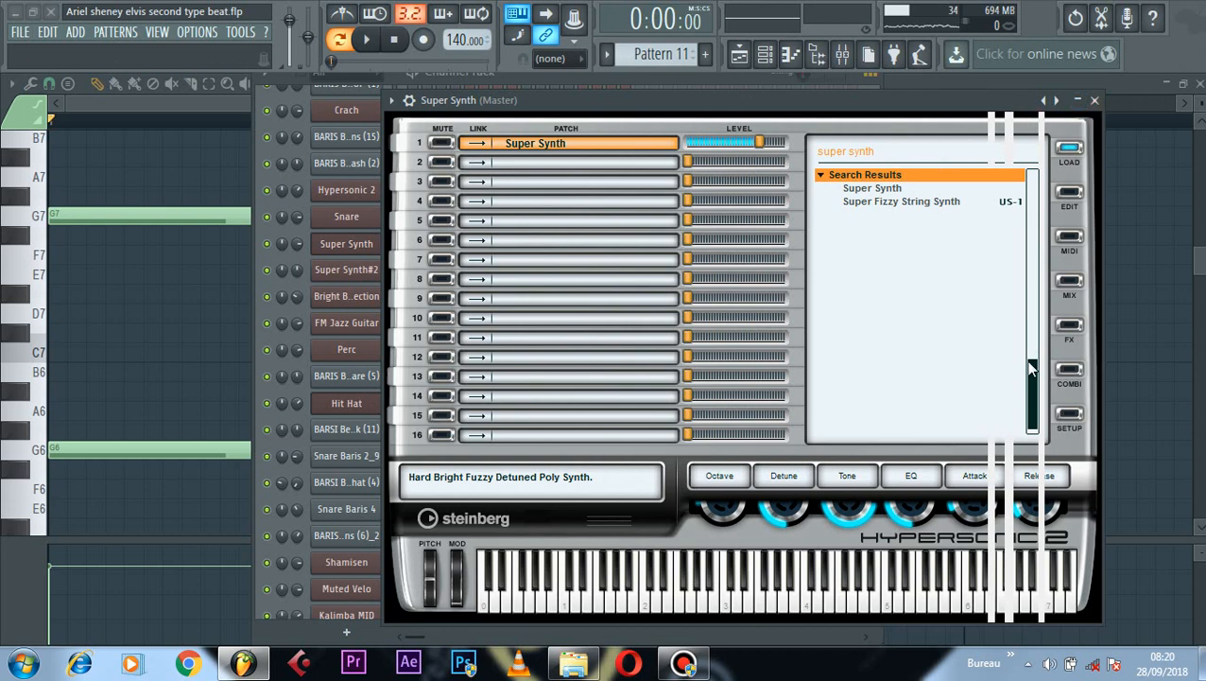
drag(1037, 383, 1031, 296)
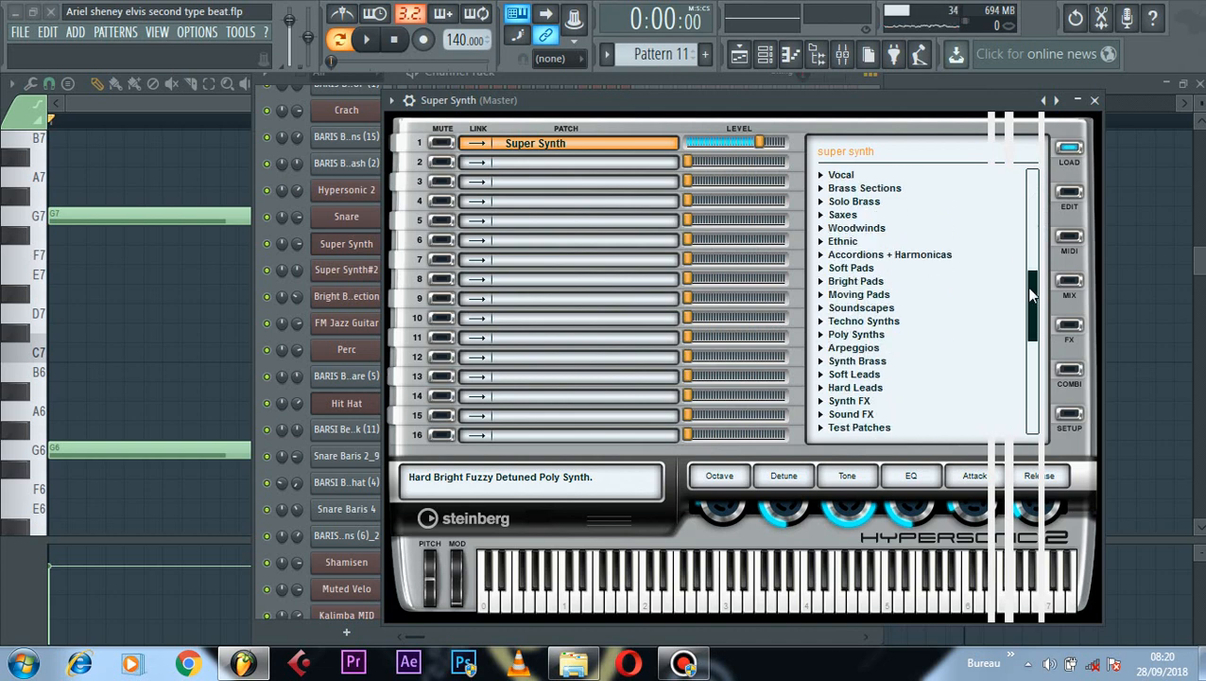
click(1094, 101)
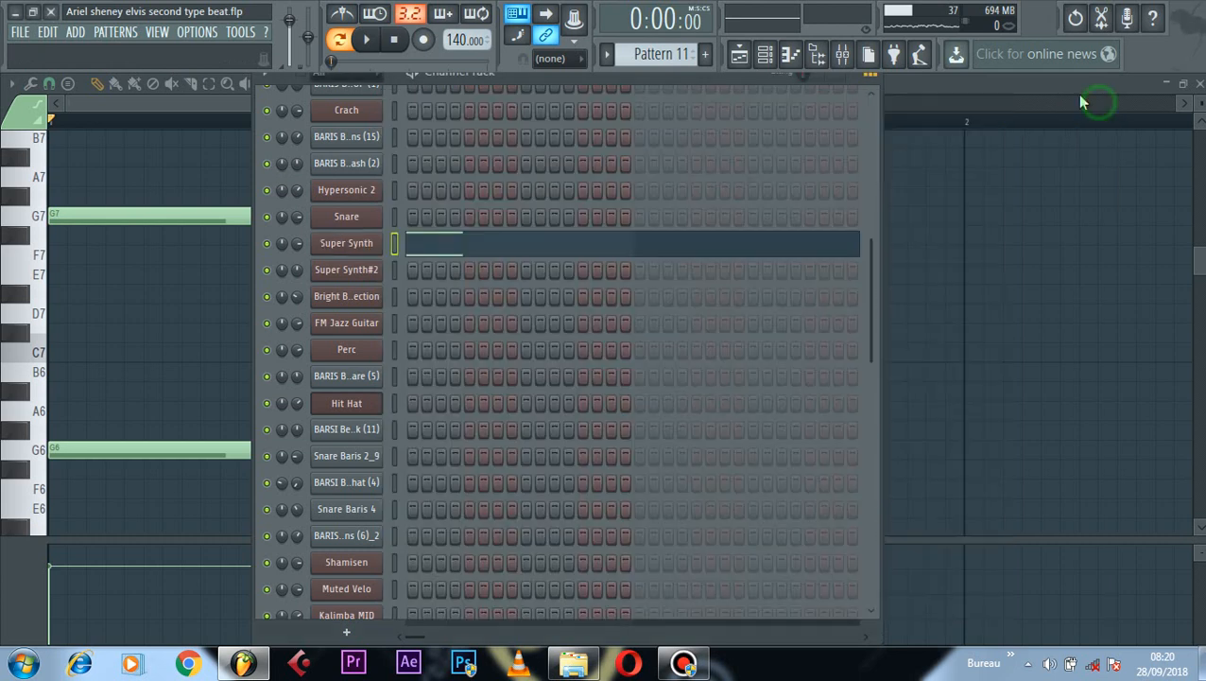
Step: Play Pattern 11, checking its Super Synth notes in both the piano roll and the channel rack
key(space)
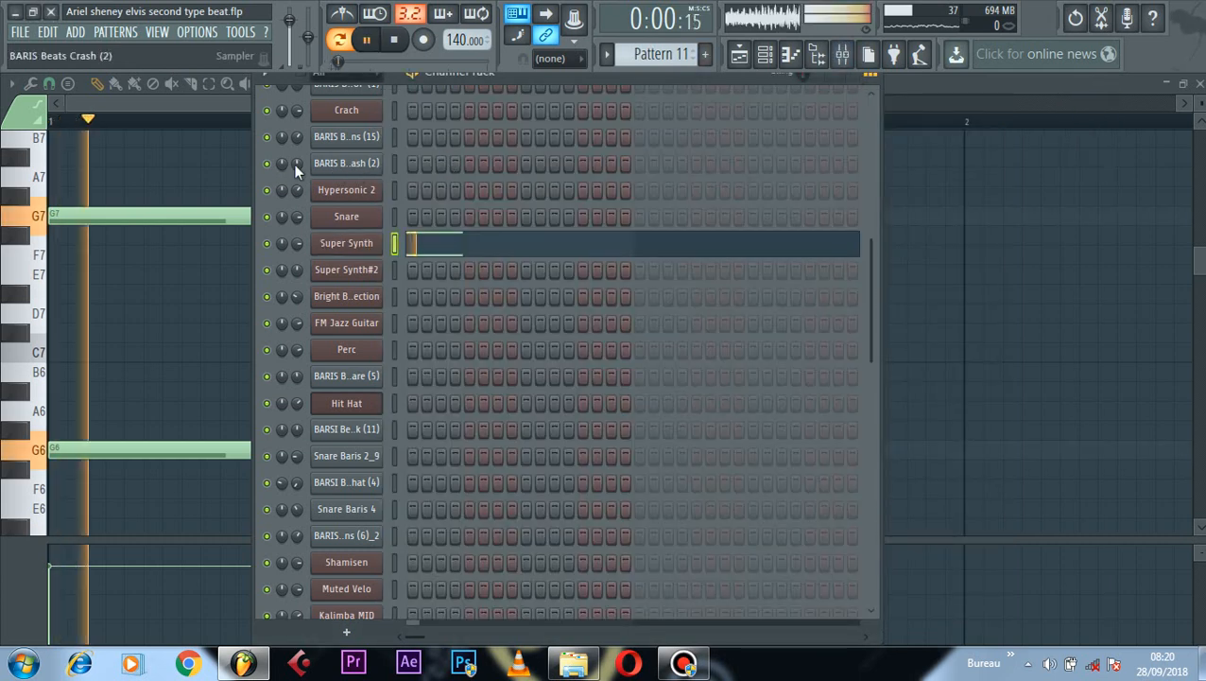
click(224, 112)
click(765, 54)
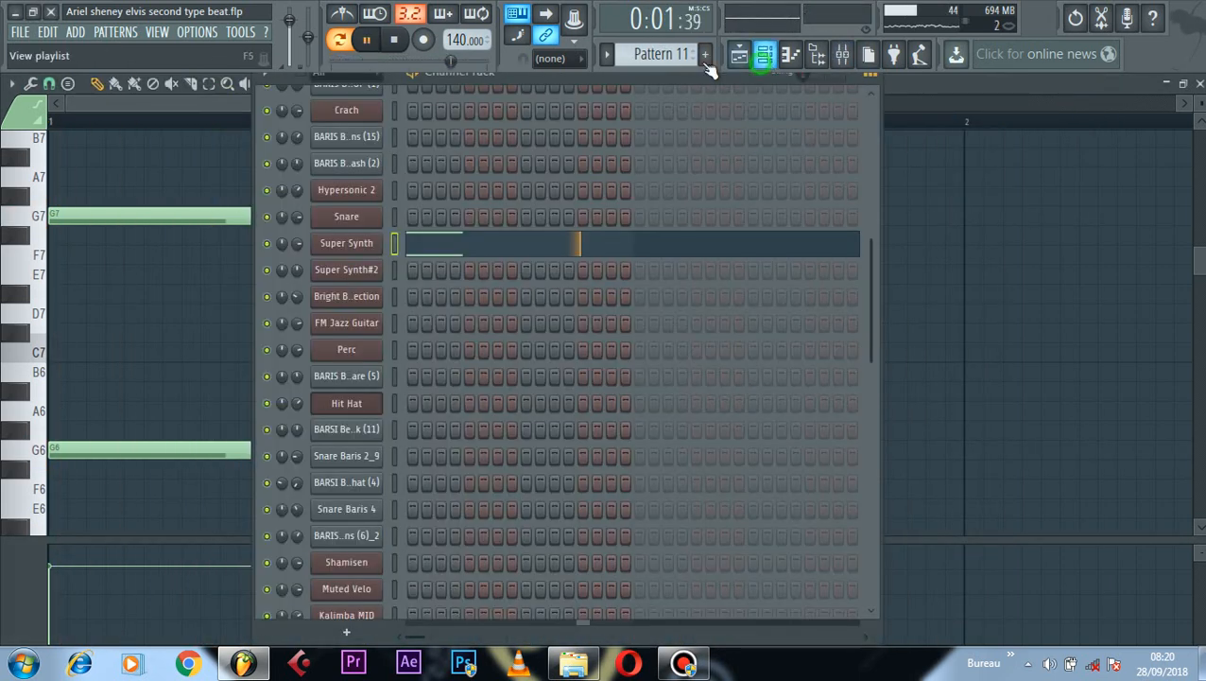
Step: Switch to Pattern 12, play it, and open the Super Synth channel's notes in the piano roll
click(624, 55)
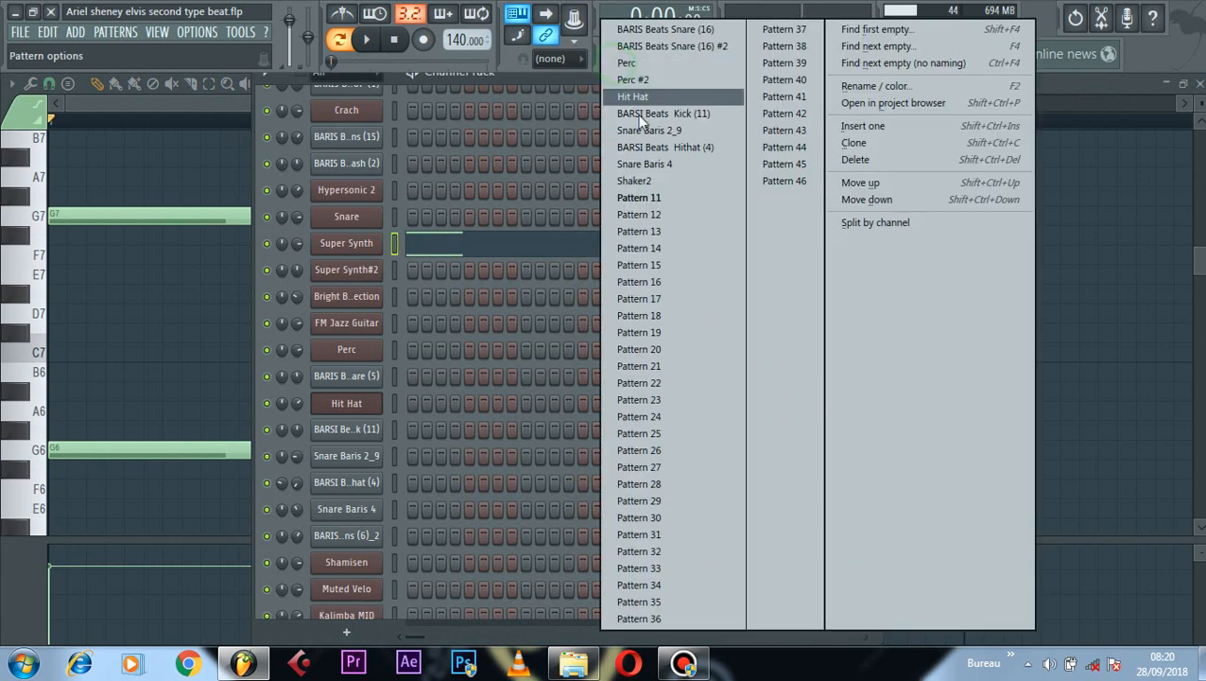
click(659, 210)
key(space)
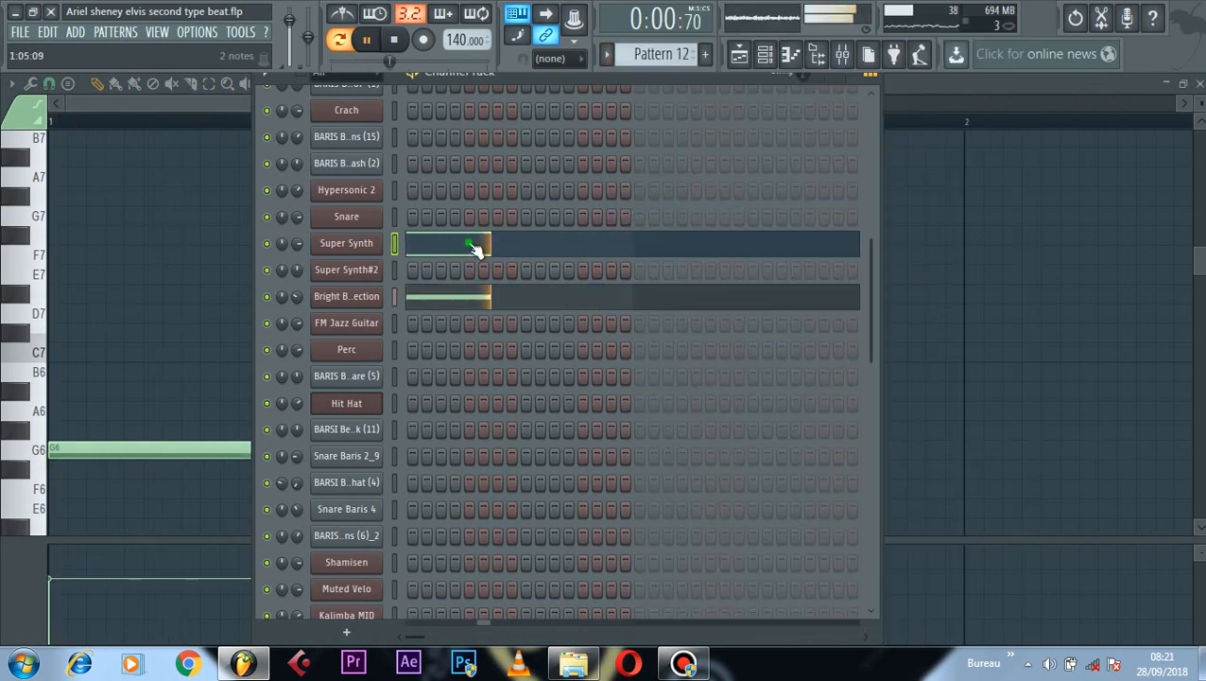
click(477, 248)
click(477, 249)
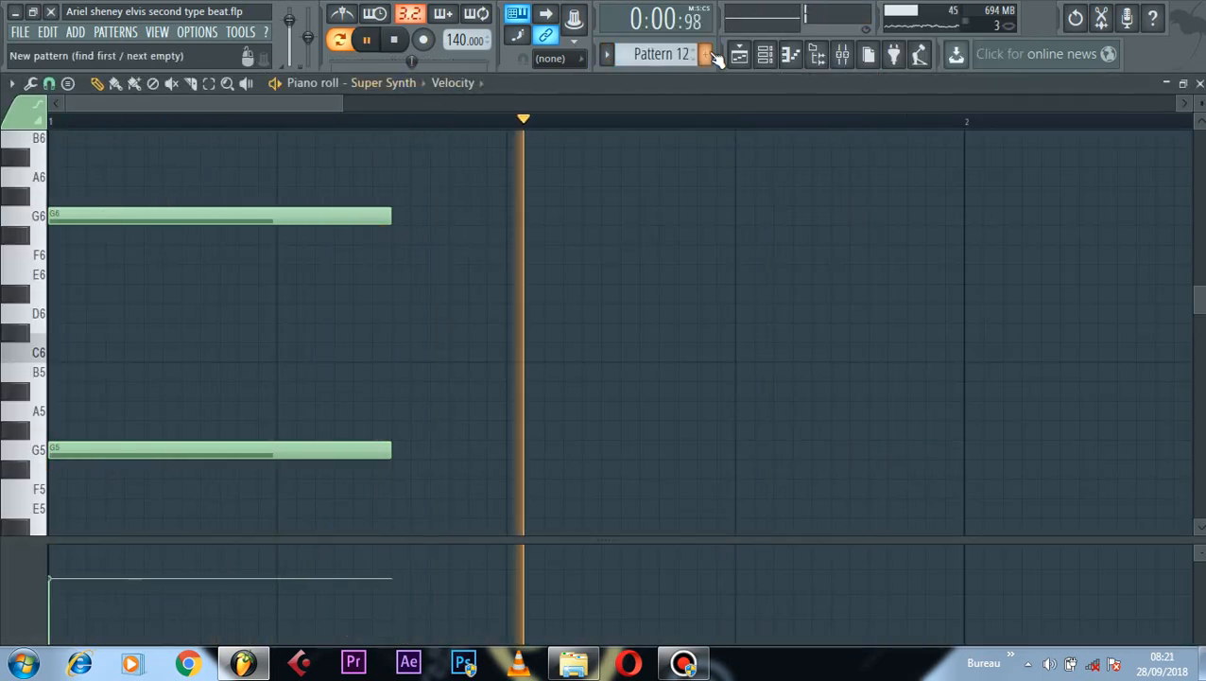
Step: Open the Bright Brass Section channel's notes in the piano roll, stop playback, and audition G6
click(768, 57)
click(484, 287)
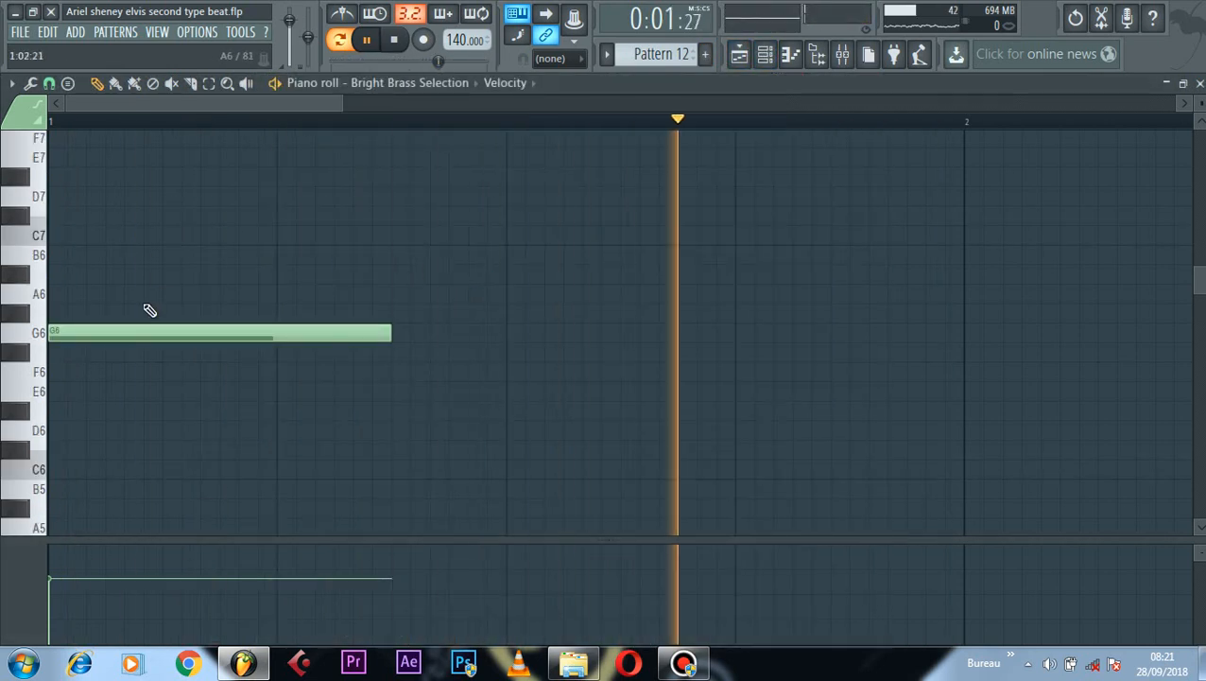
key(space)
click(43, 331)
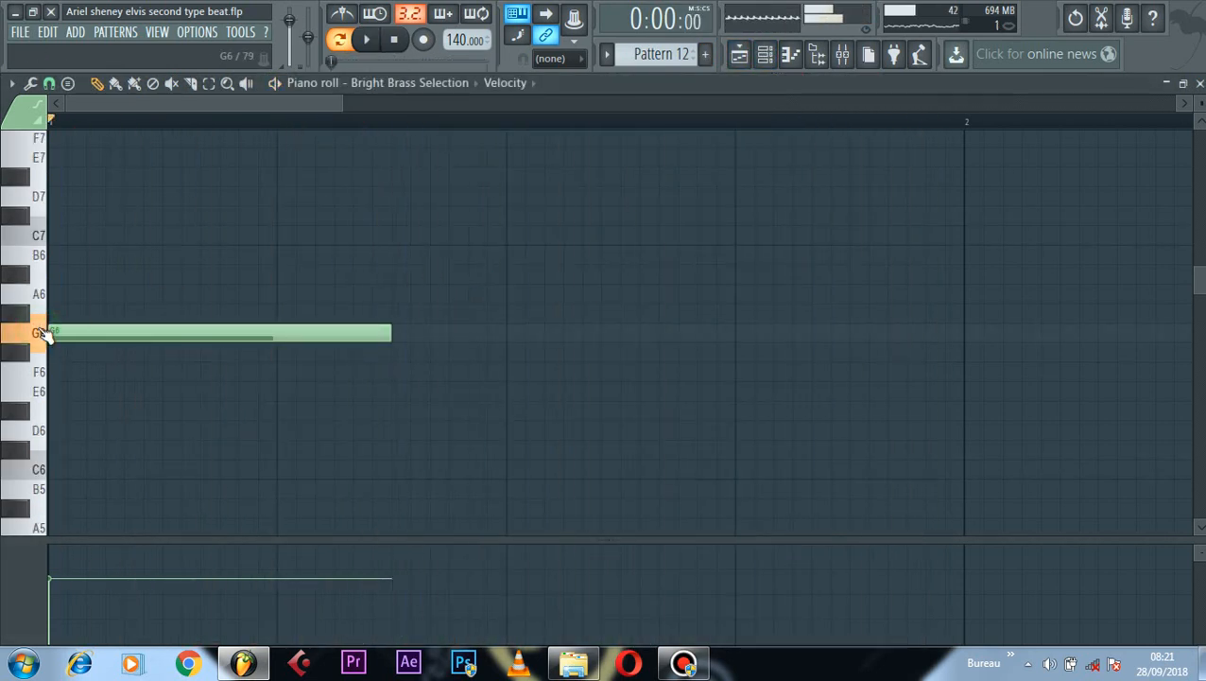
Step: Play Pattern 12 from the channel rack, comparing it with Bright Brass Section muted, Super Synth muted, and both channels enabled
click(764, 55)
key(space)
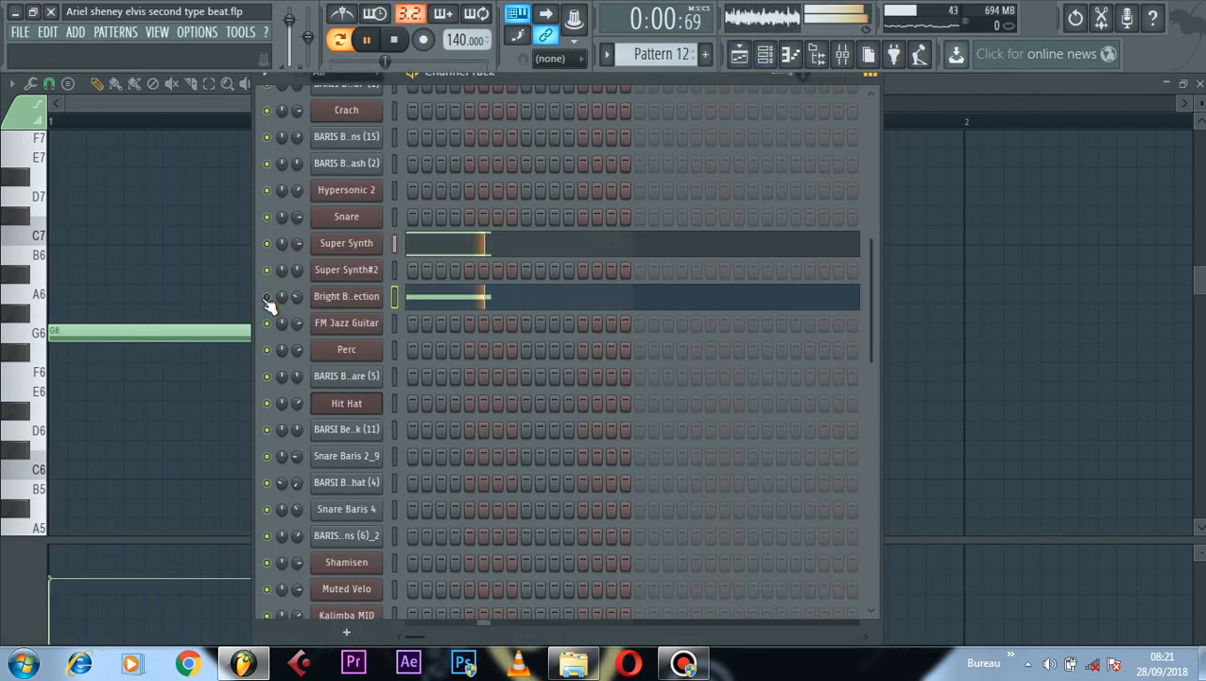
key(space)
click(267, 297)
key(space)
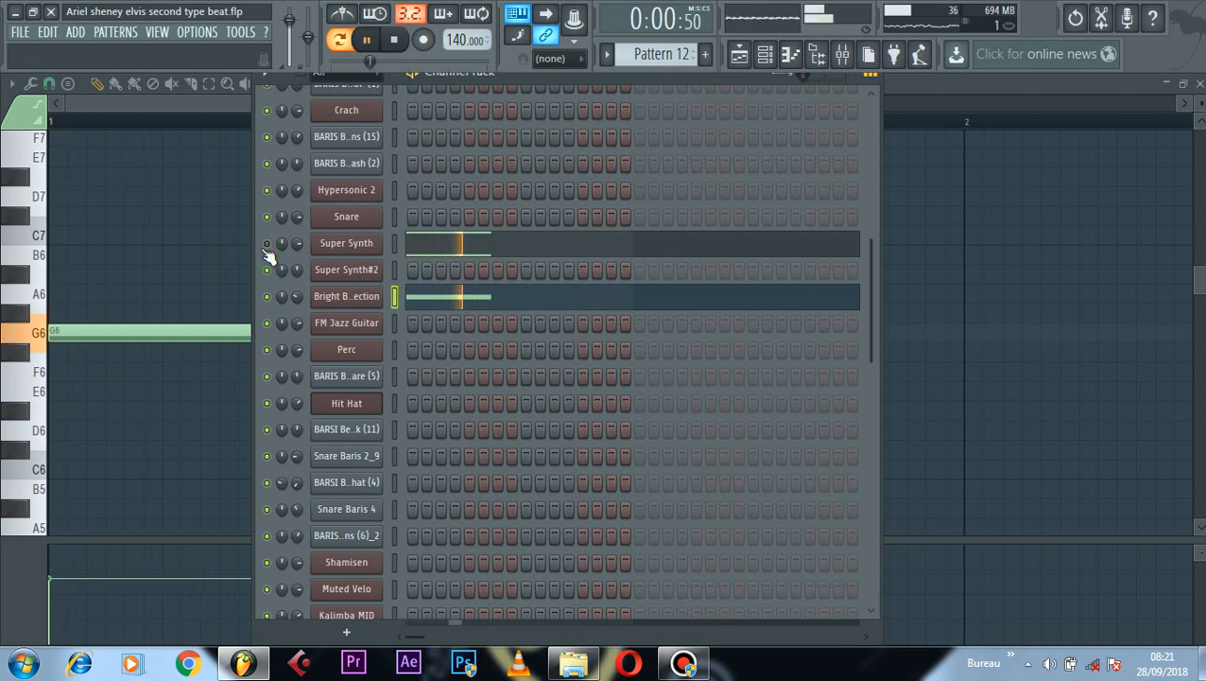
key(space)
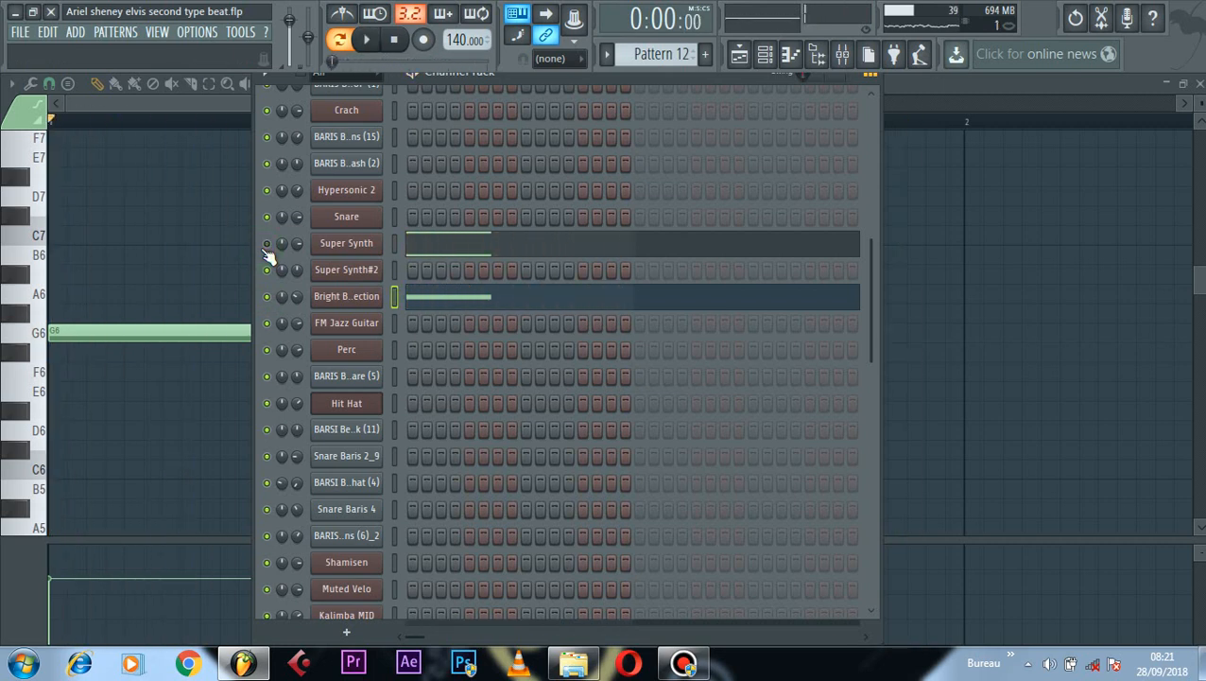
key(space)
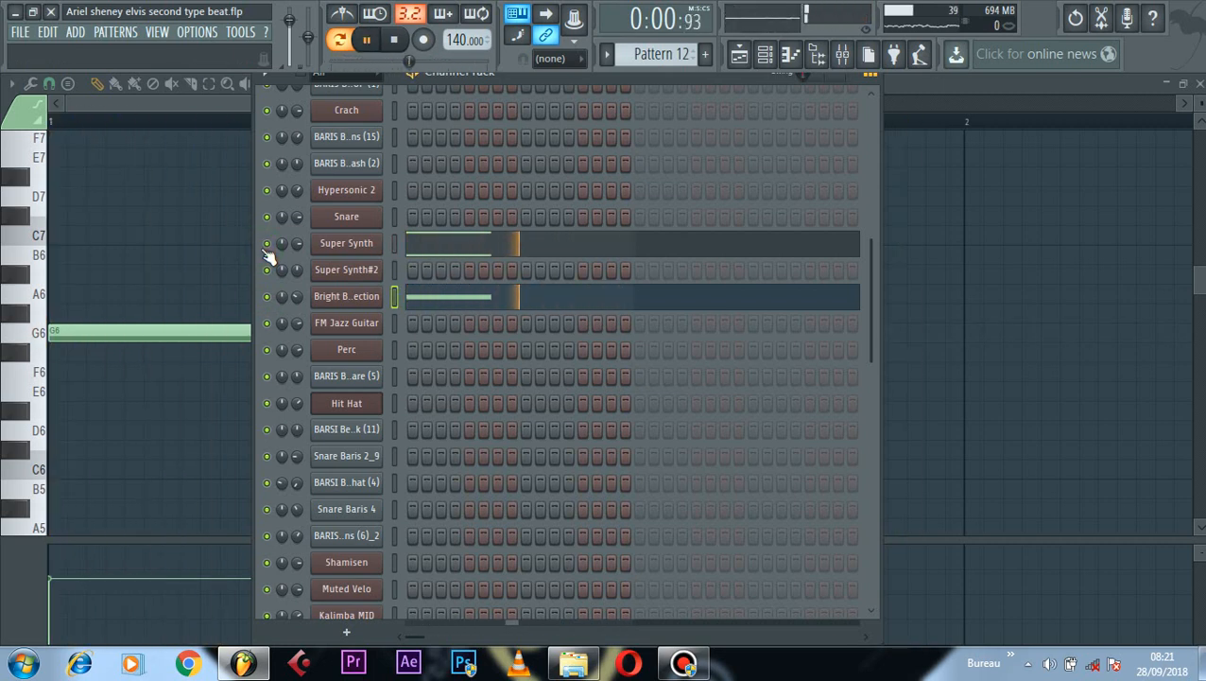
key(space)
Step: Open the Bright Brass Section channel's Hypersonic 2 instrument, review its patch and search field, and close it
click(346, 296)
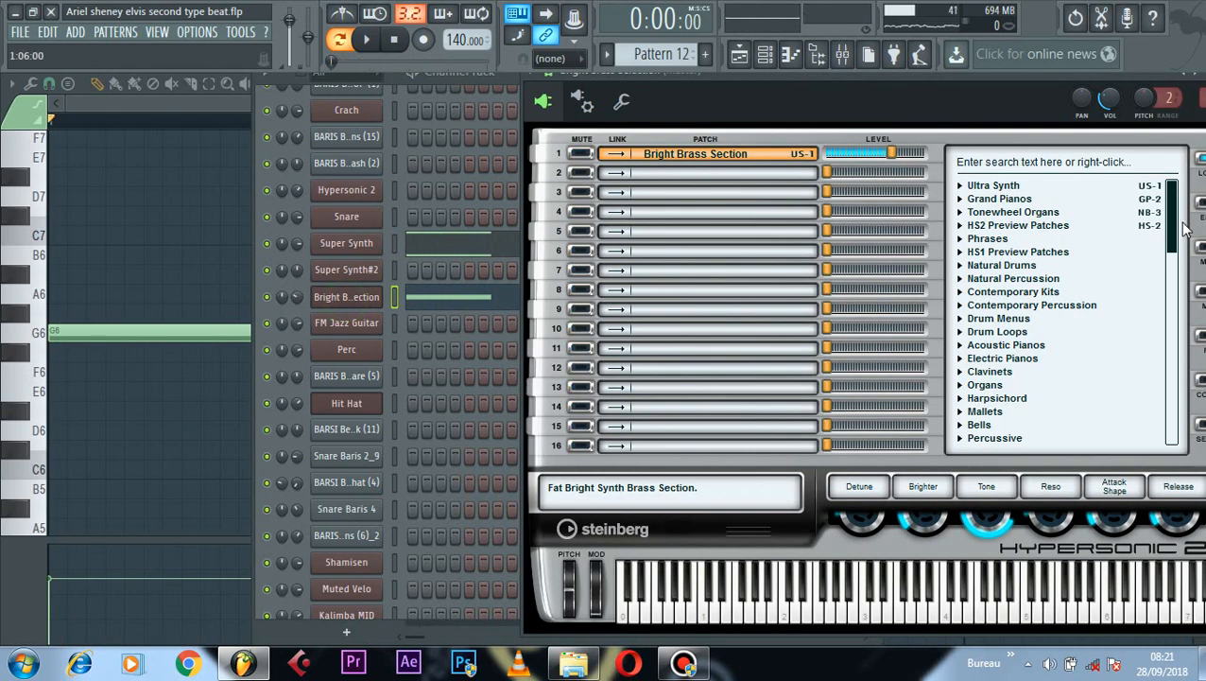
click(1056, 162)
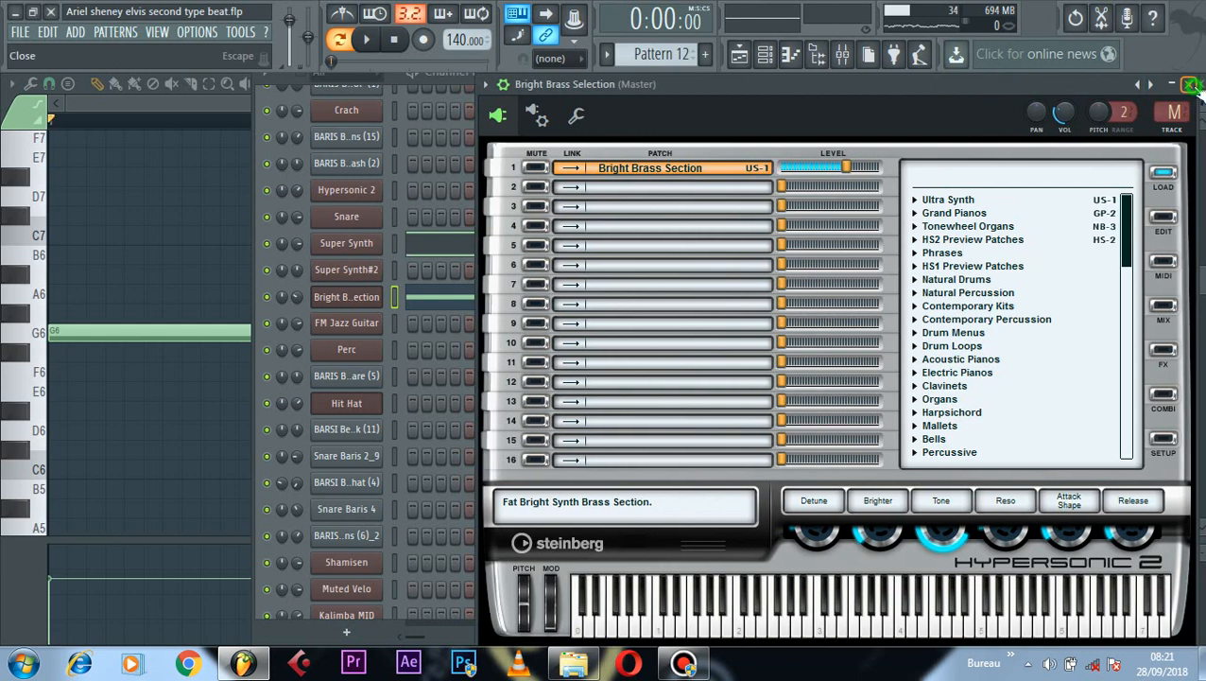
click(1190, 83)
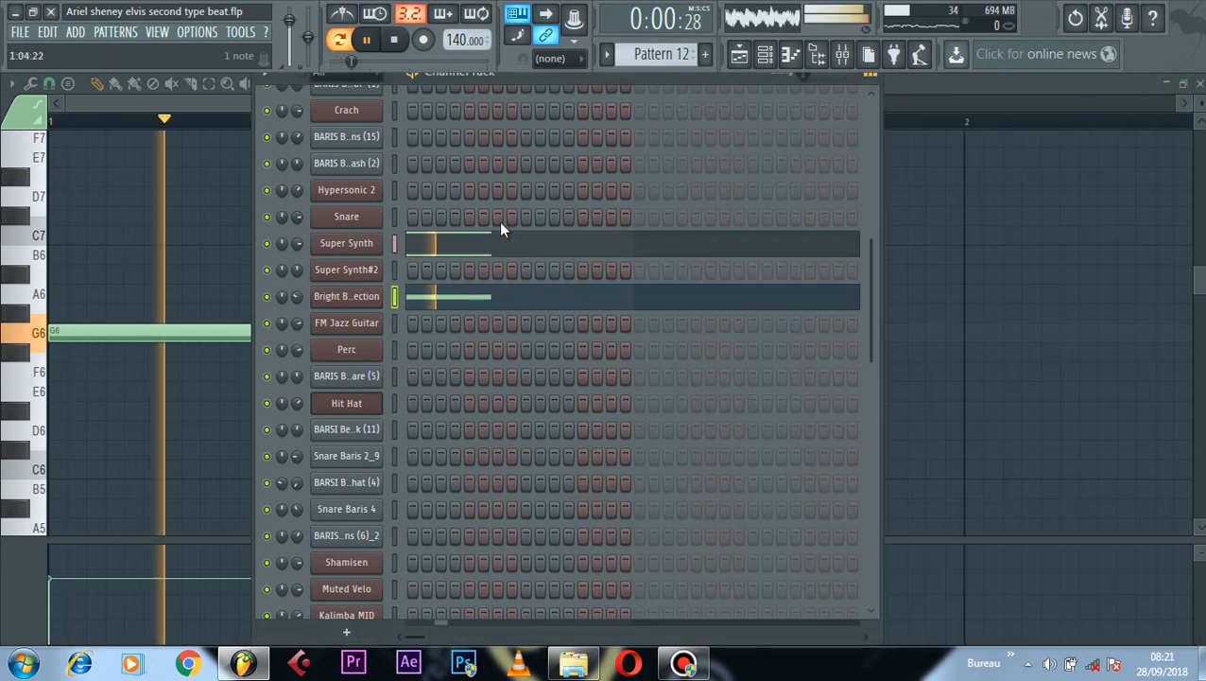
Step: Switch to Pattern 13, open the Drums channel's notes in the piano roll, play them, and stop playback
click(619, 58)
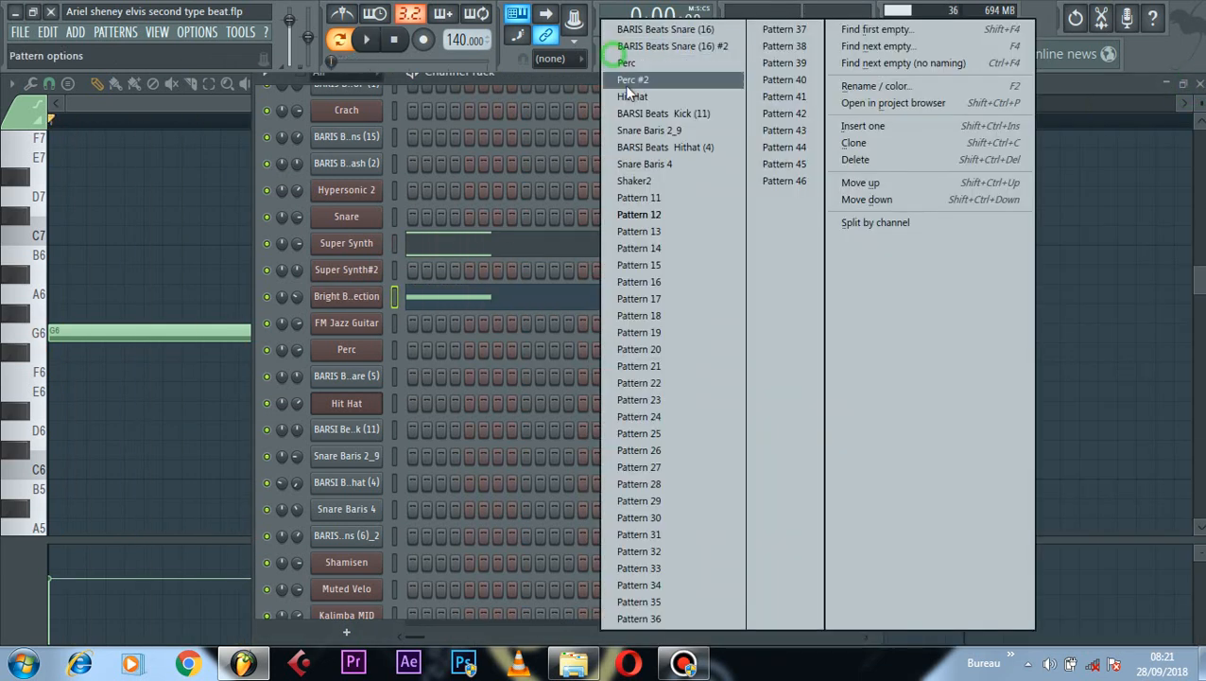
click(660, 230)
scroll(438, 277, up, 5)
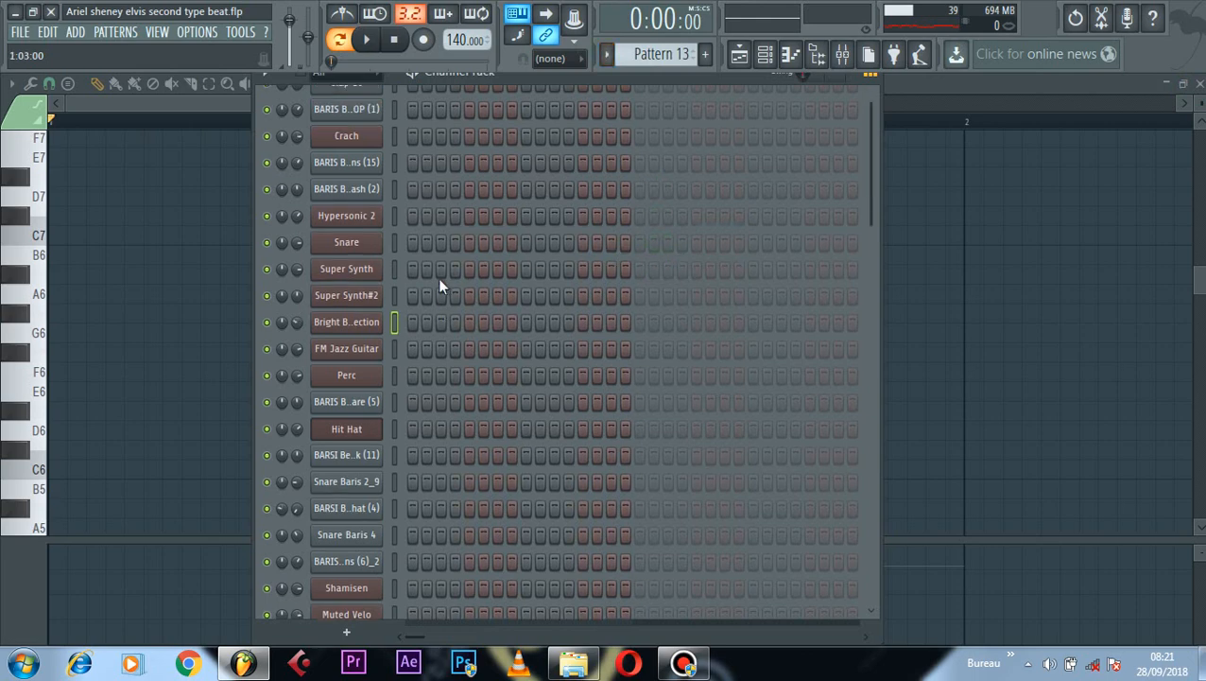
drag(872, 186, 842, 558)
click(512, 430)
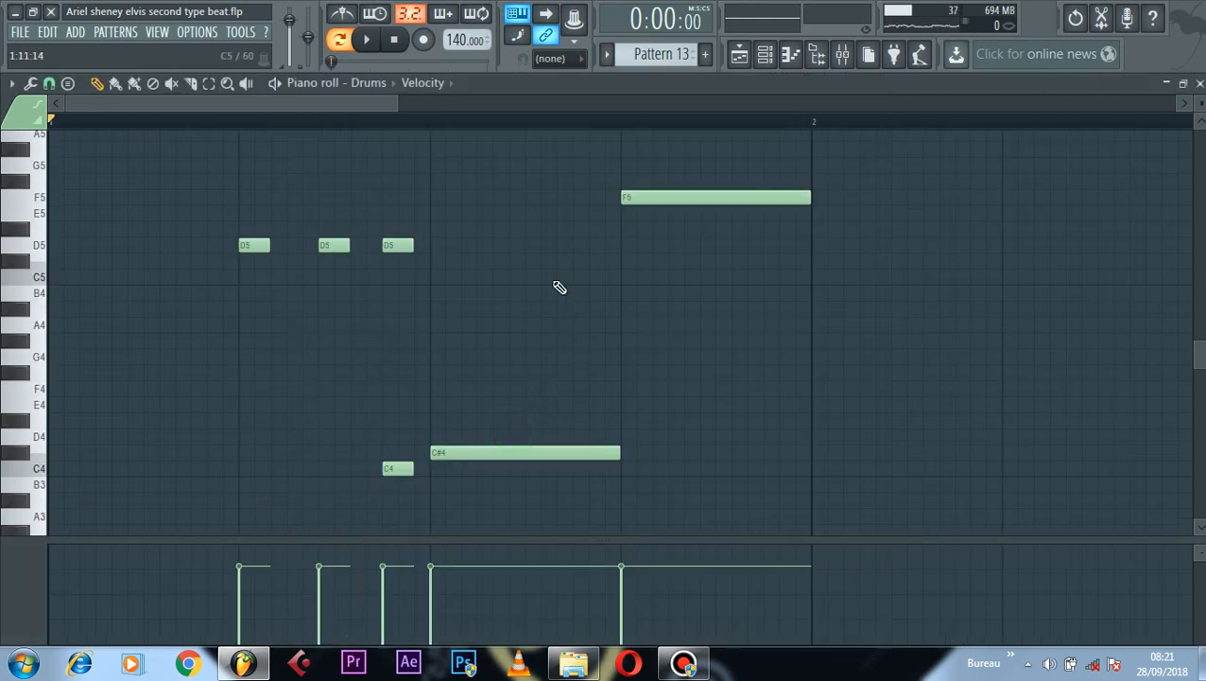
key(space)
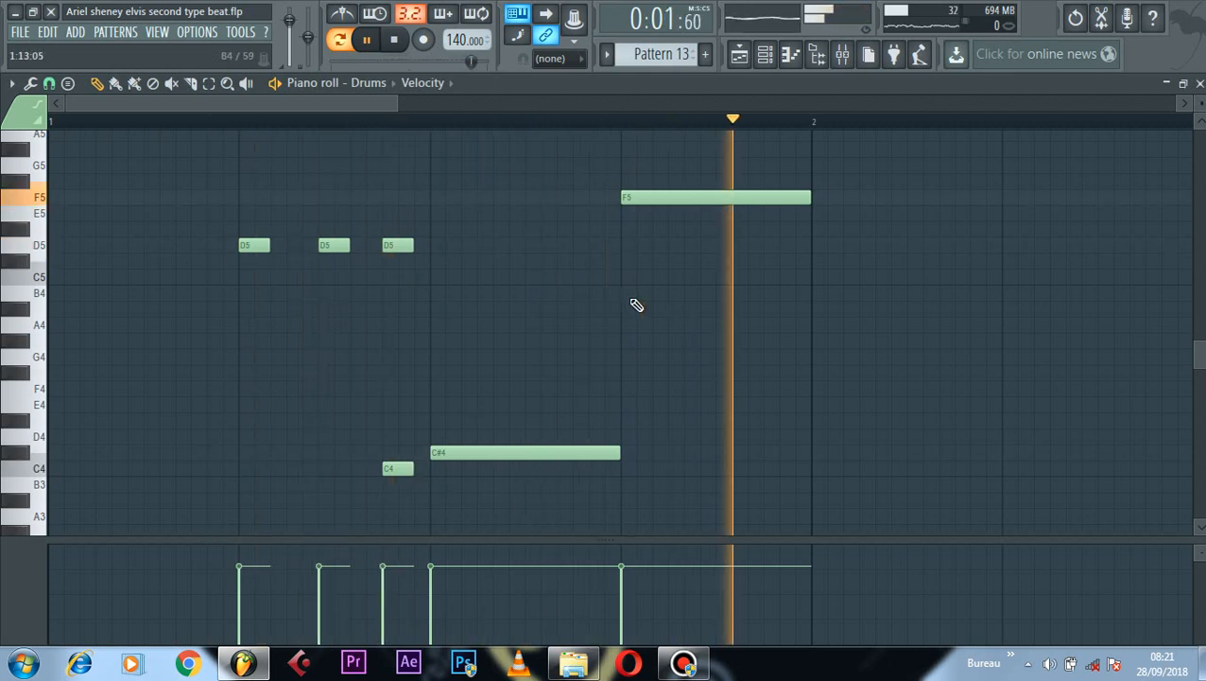
key(space)
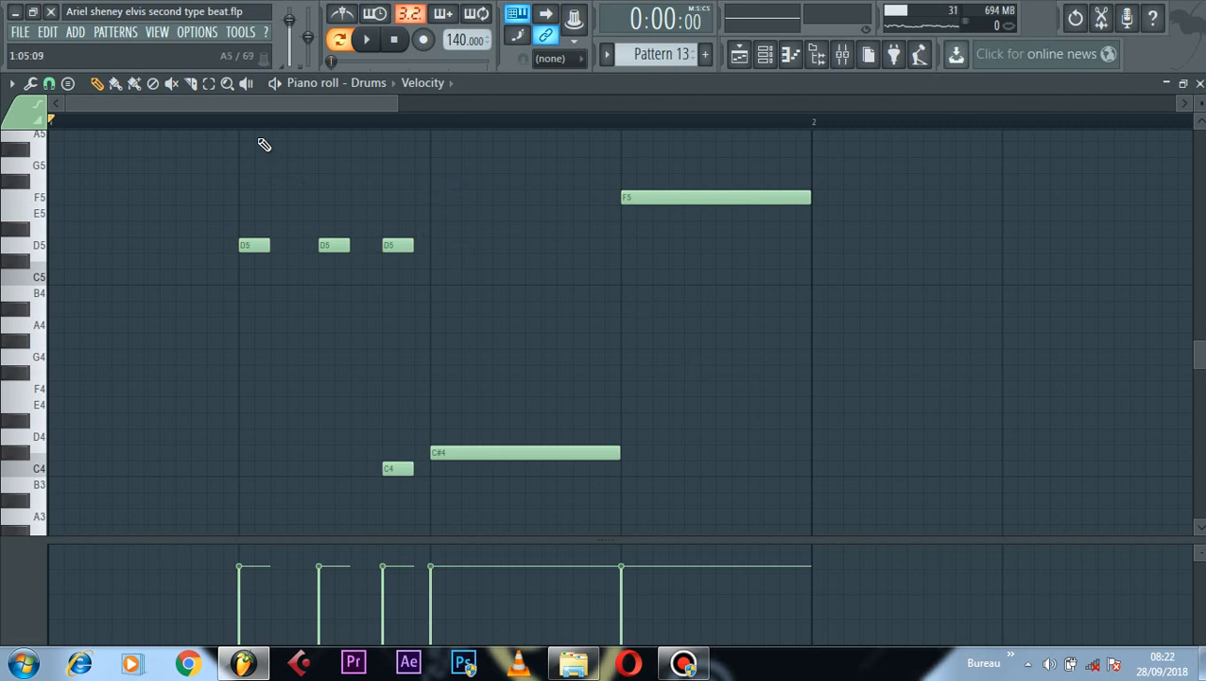
Step: Examine the position and spacing of the three D5 notes in the Drums piano roll
scroll(268, 132, up, 3)
click(345, 244)
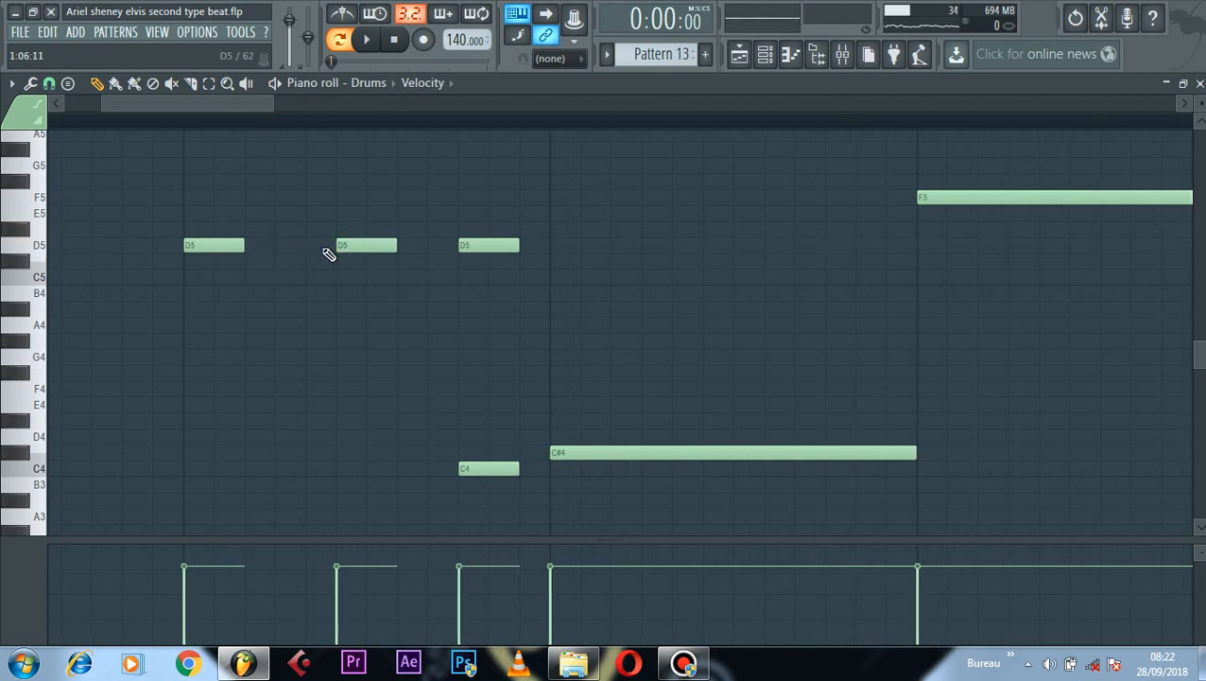
scroll(490, 124, down, 3)
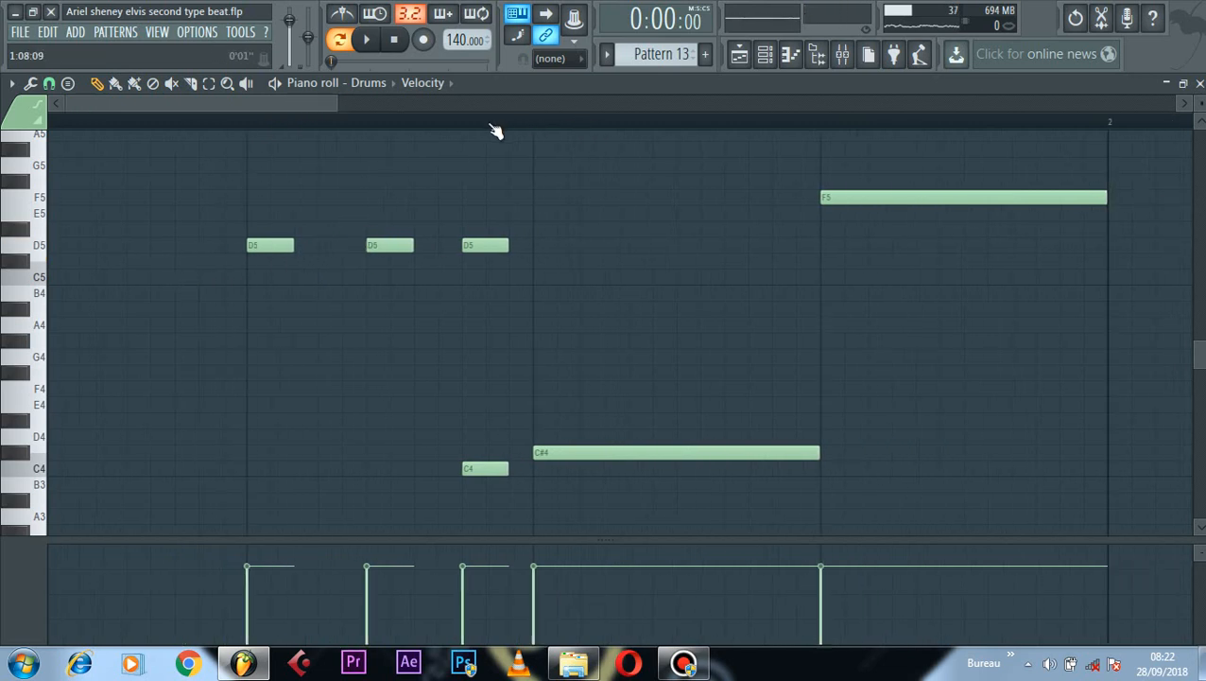
drag(376, 103, 66, 135)
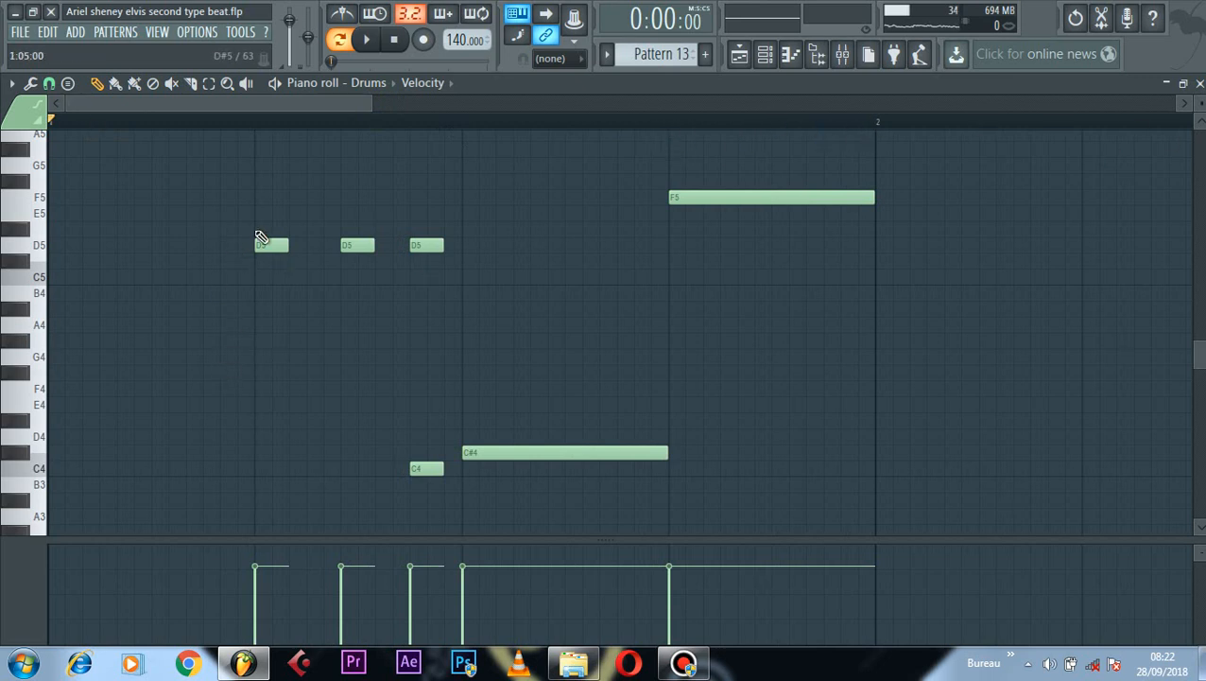
scroll(305, 135, up, 2)
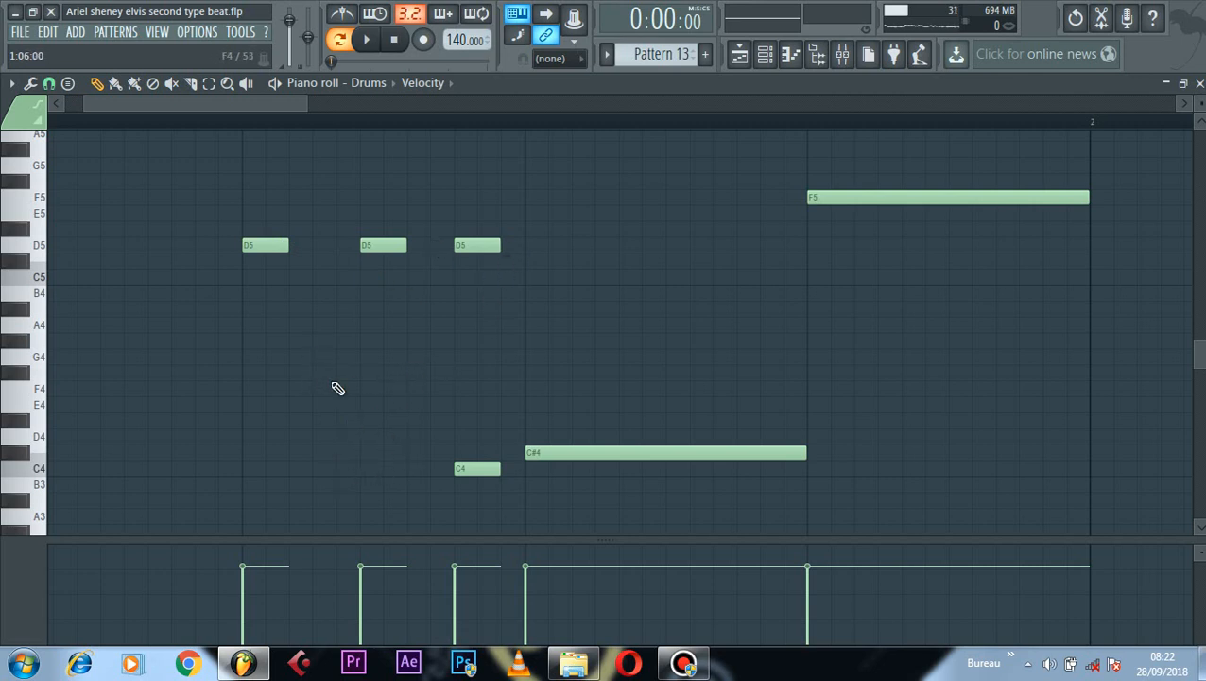
Step: Place four C5 notes of the D5 notes' length on steps 5 to 8 of the Drums pattern
click(478, 243)
click(248, 277)
click(318, 277)
click(389, 277)
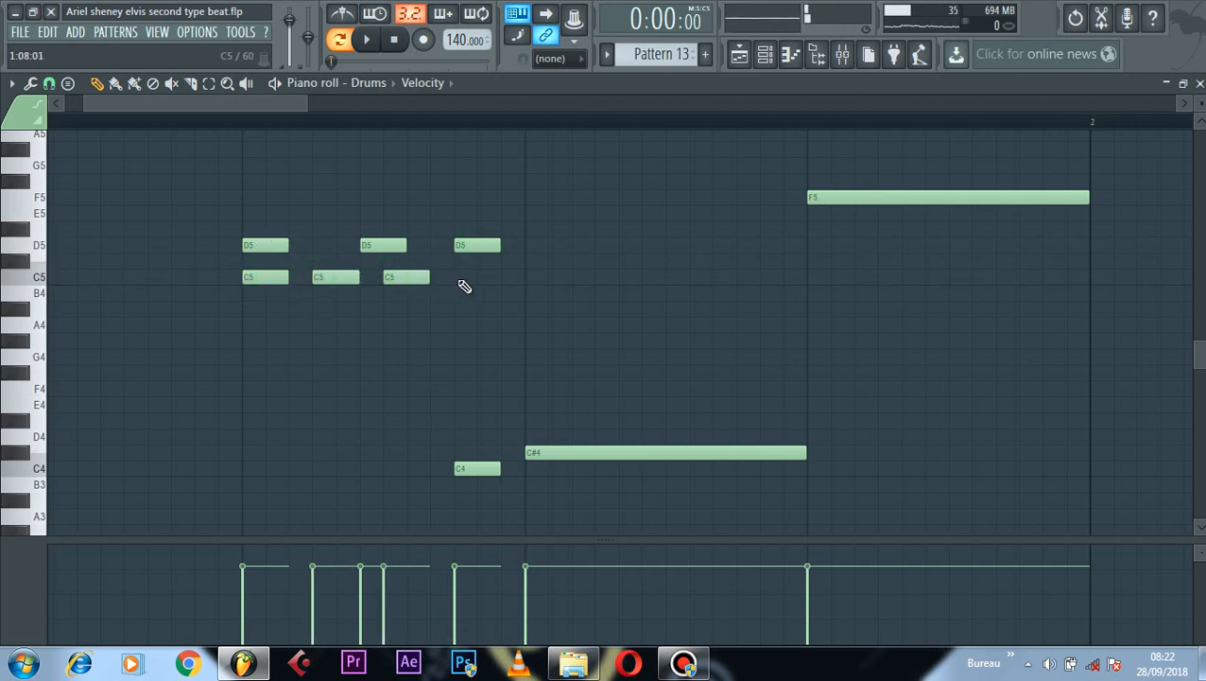
click(461, 277)
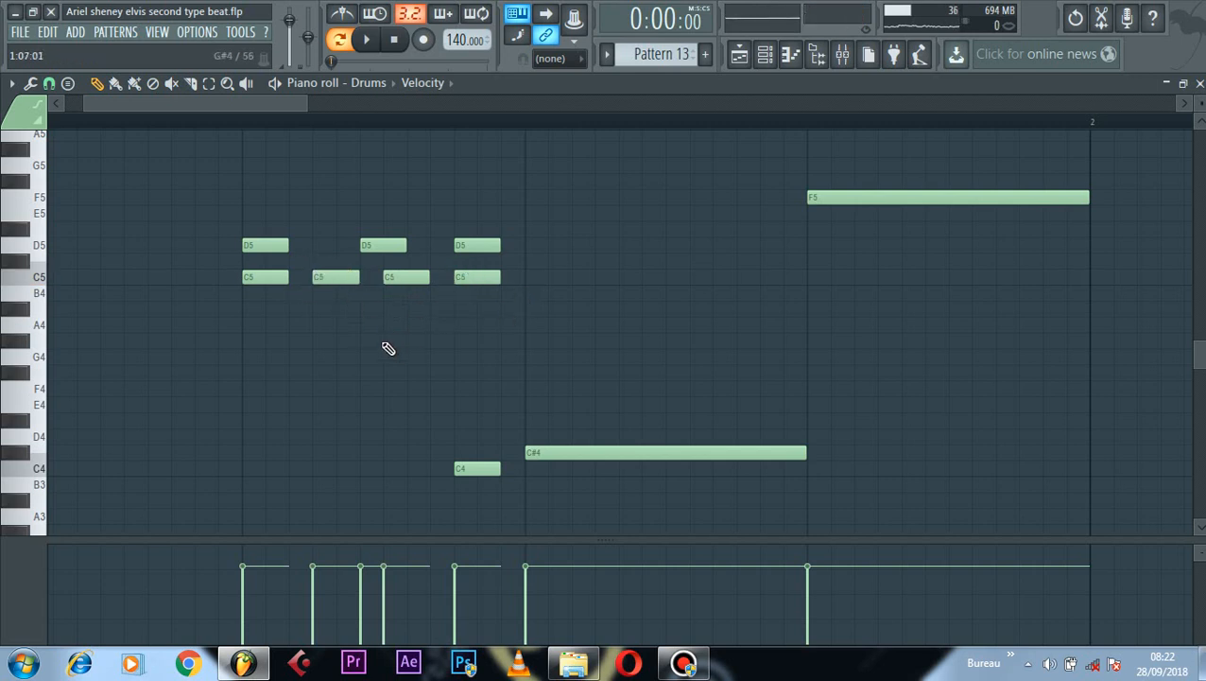
Step: Delete the four C5 notes below the D5 notes in the Drums pattern
right_click(480, 276)
right_click(407, 276)
right_click(336, 276)
right_click(264, 276)
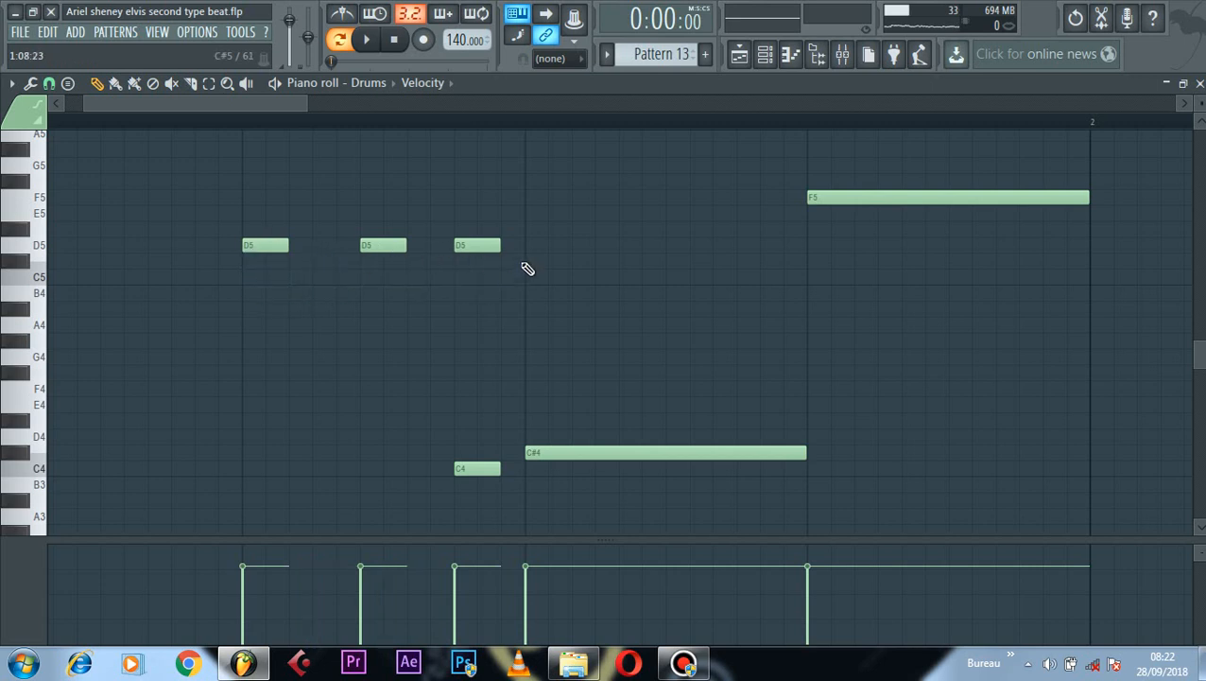
Step: Add C5 notes again on steps 5, 6, 7 and 8 beneath the Drums pattern's D5 notes
click(244, 277)
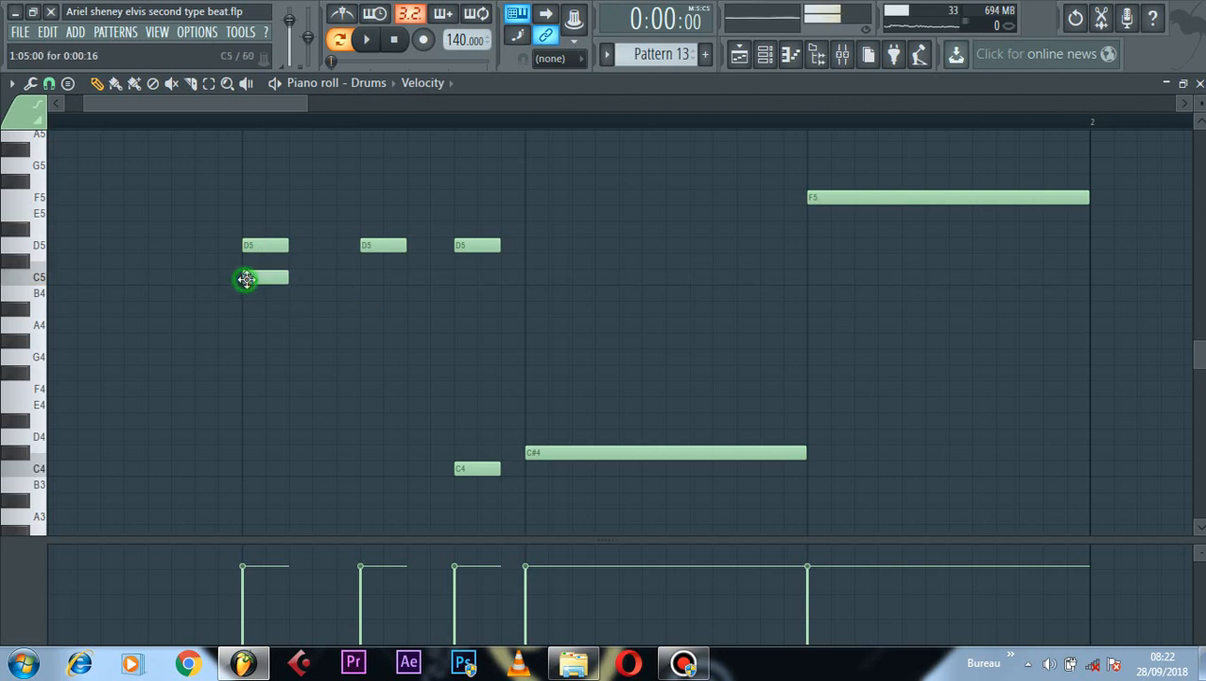
click(312, 277)
click(383, 276)
click(458, 276)
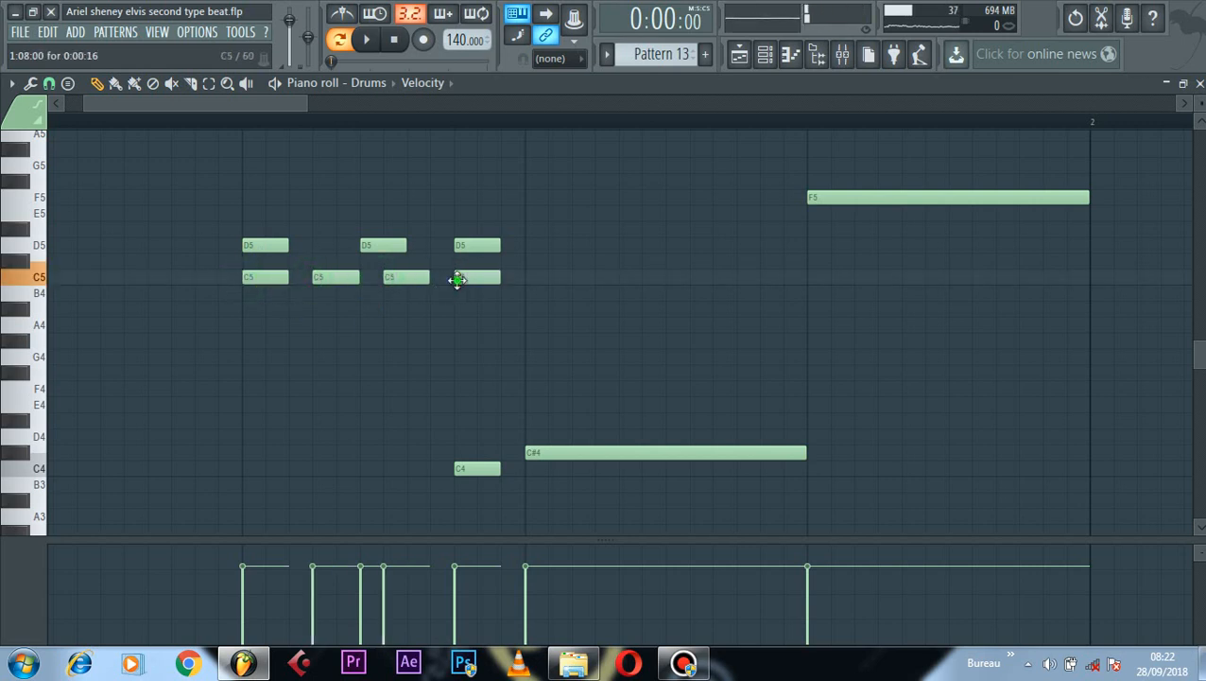
Step: Replace the C5 notes on steps 6, 7 and 8 with two, spacing three C5 notes evenly across the beat
right_click(478, 277)
right_click(407, 277)
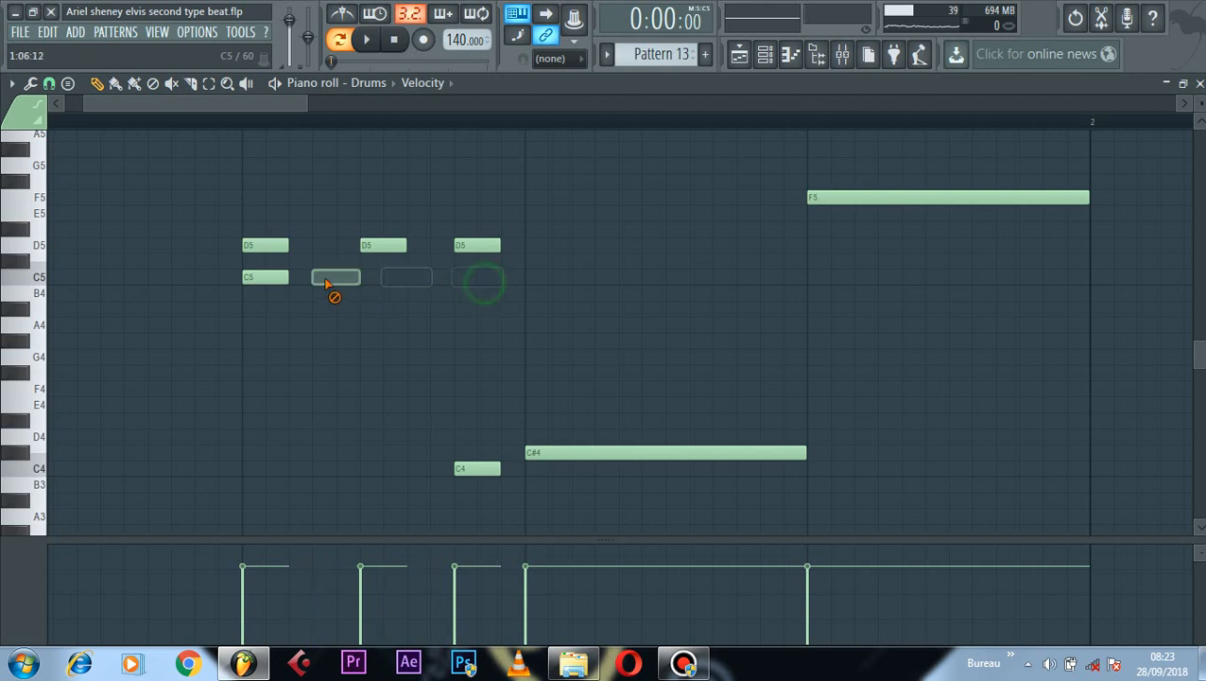
right_click(333, 277)
click(340, 276)
click(437, 276)
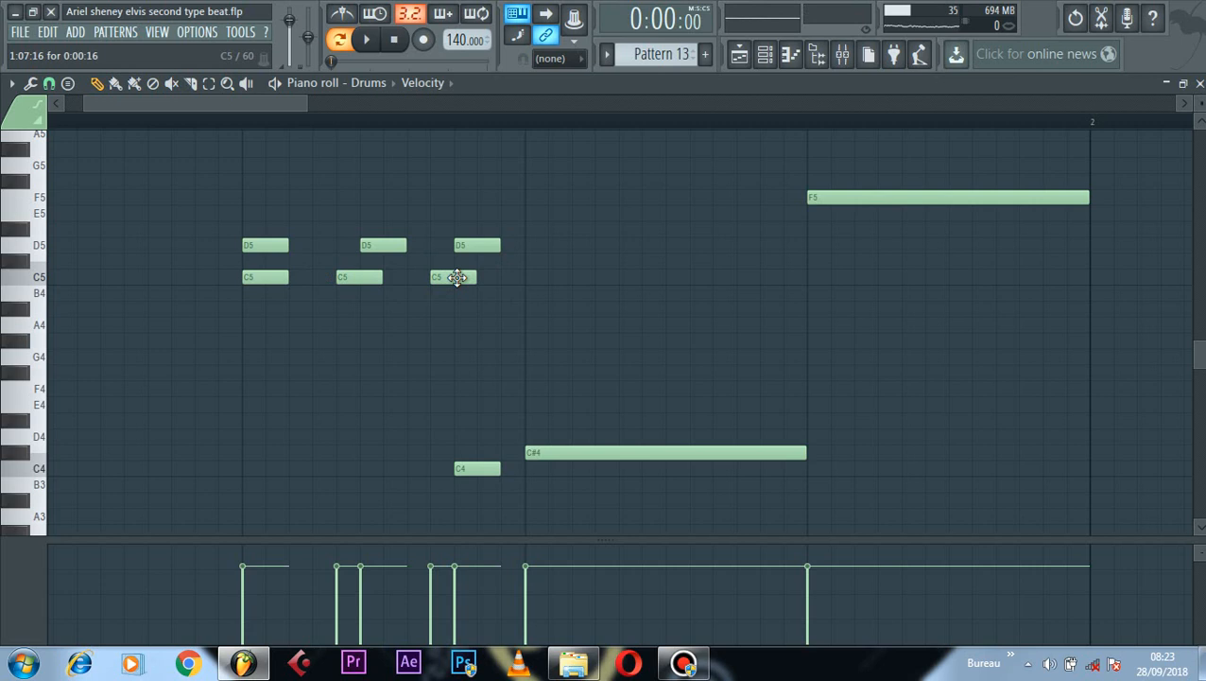
Step: Delete the three evenly spaced C5 notes beneath the D5 notes in the Drums pattern
right_click(457, 277)
right_click(376, 279)
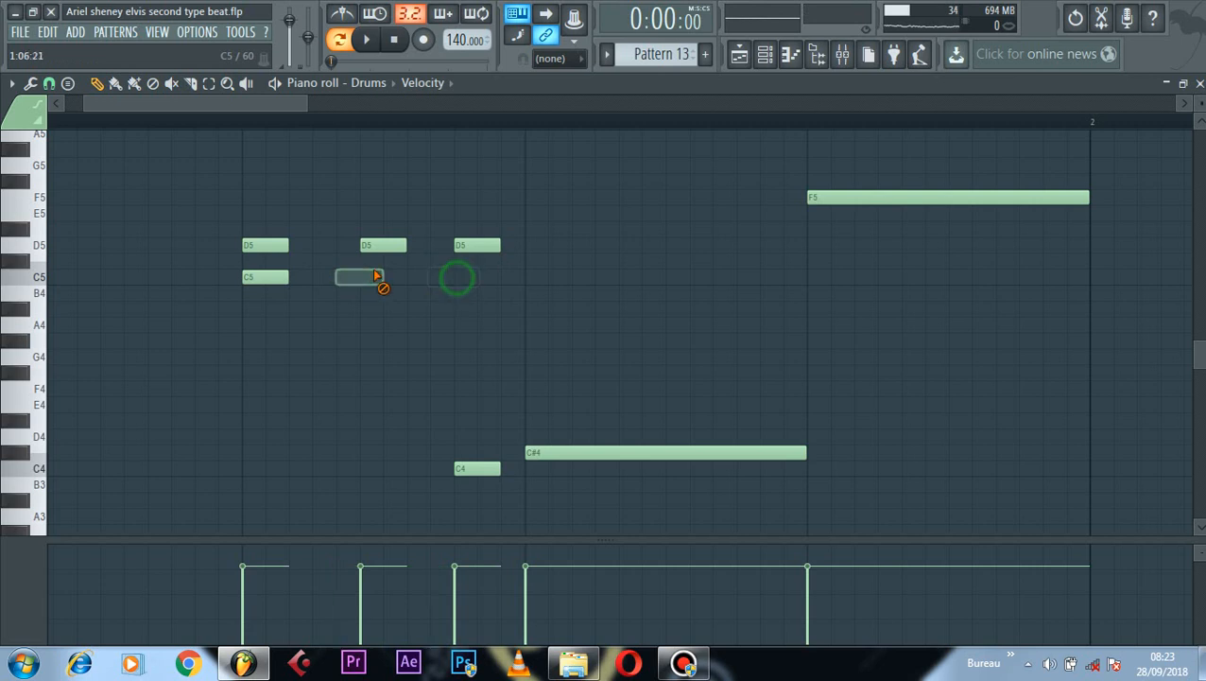
right_click(287, 279)
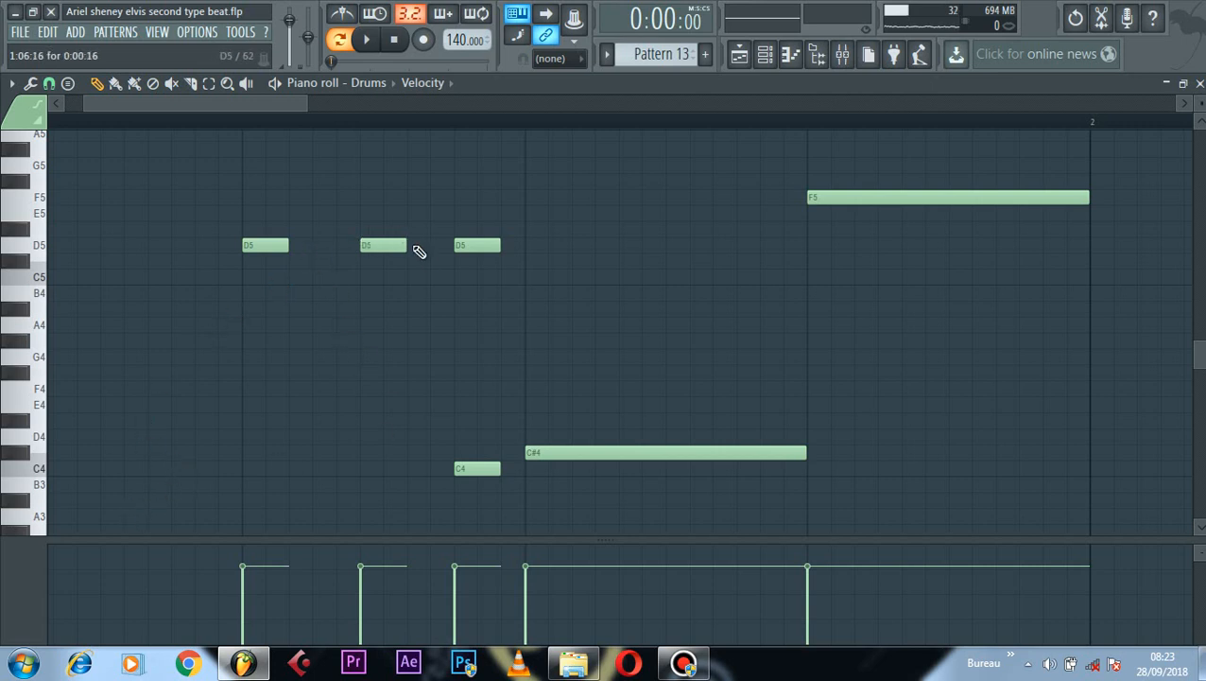
Step: Place three C5 notes again beneath the D5 notes, evenly spaced across the second beat
click(246, 276)
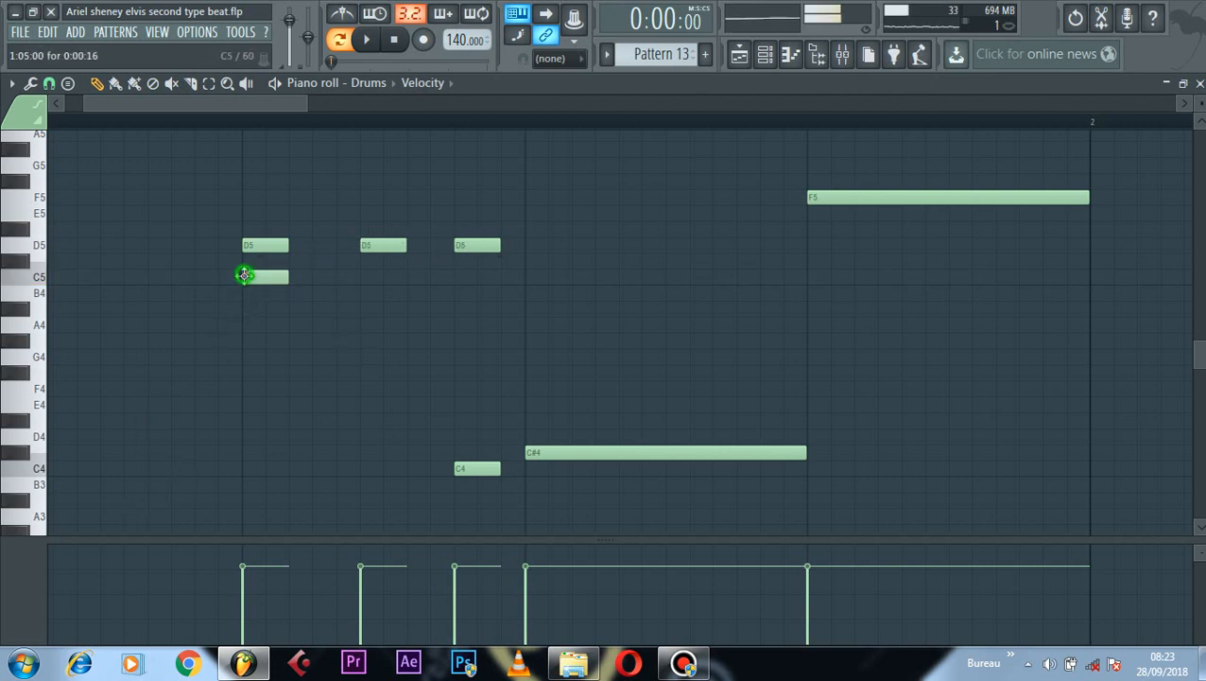
click(342, 279)
click(431, 276)
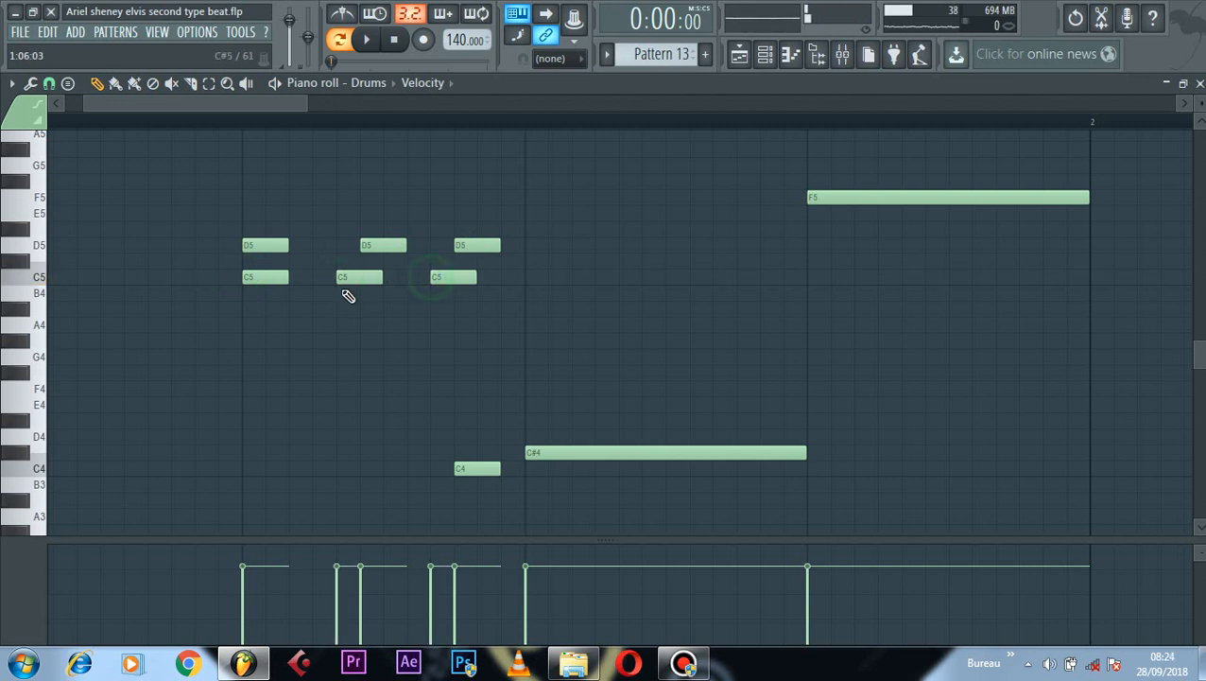
Step: Replace the last two C5 notes with C5 notes on steps 6, 7 and 8 of the Drums pattern
right_click(452, 284)
right_click(345, 276)
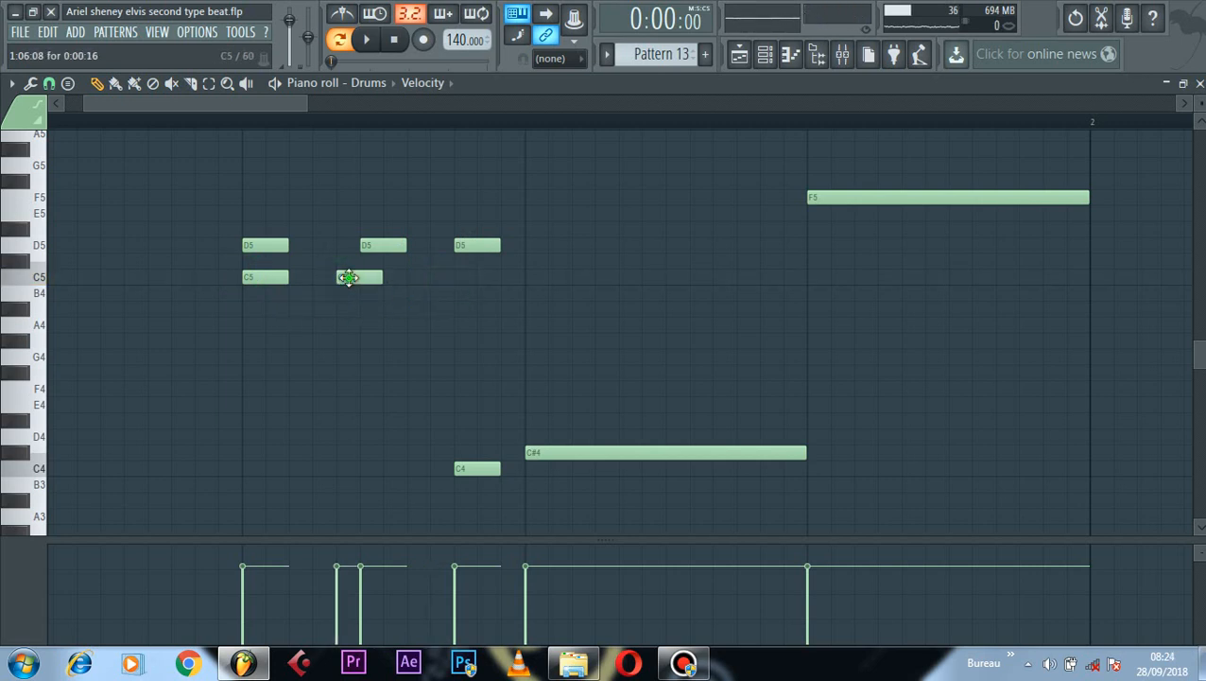
click(319, 277)
click(385, 282)
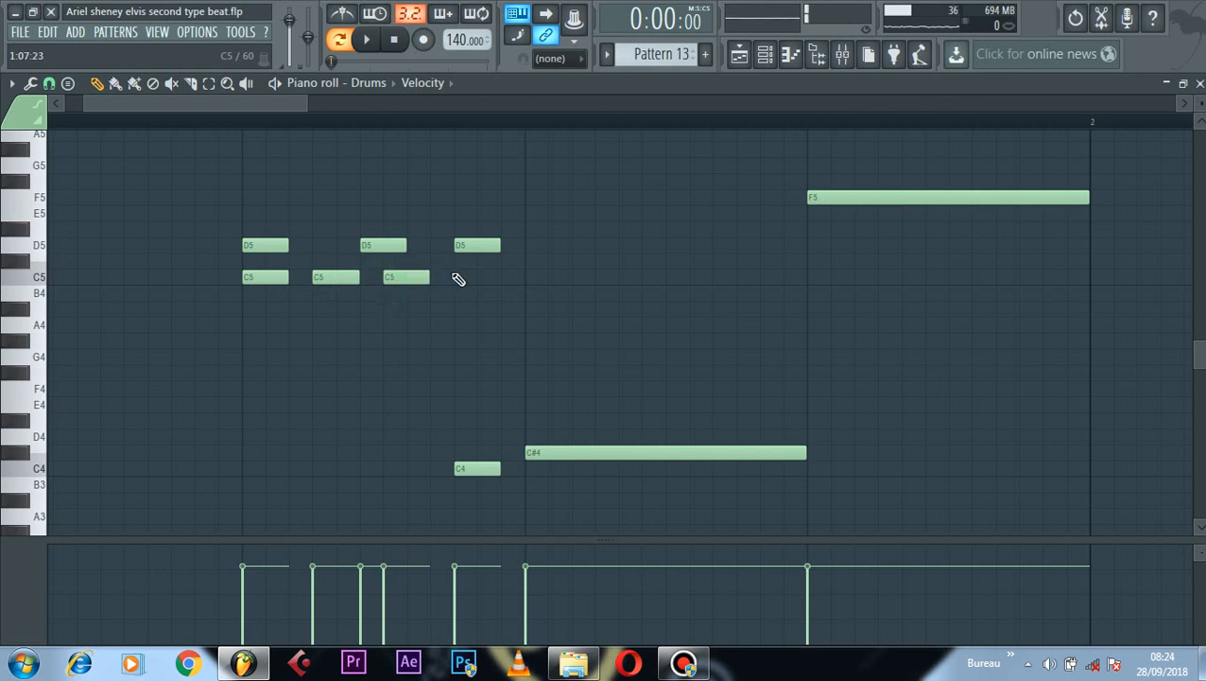
click(459, 278)
Step: Replace the C5 notes after the first with five back-to-back ones so that six C5 notes fill the second beat
right_click(510, 286)
drag(316, 285, 290, 280)
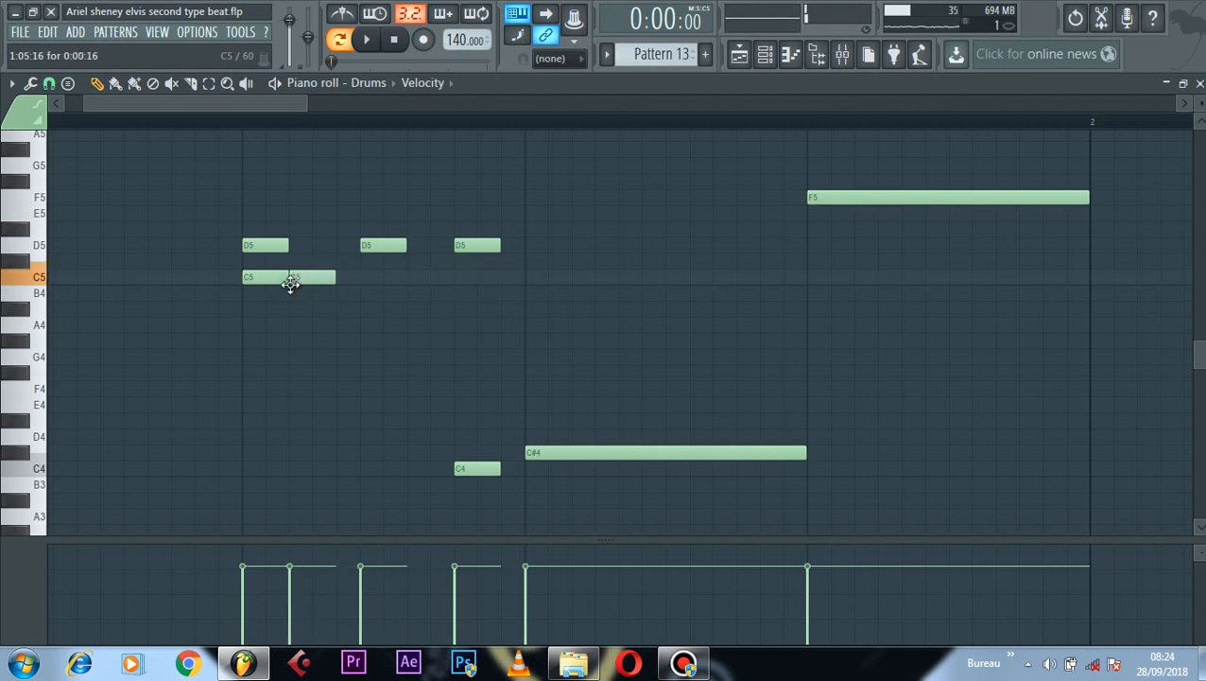
click(345, 277)
click(385, 277)
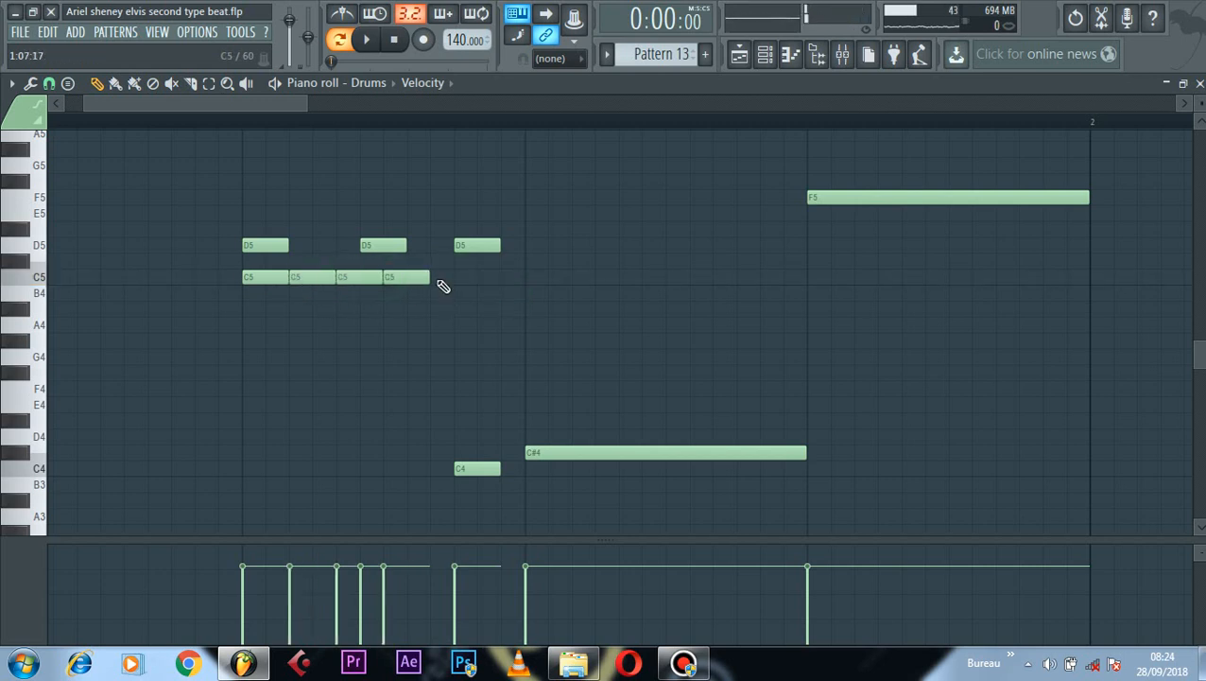
click(436, 277)
click(482, 279)
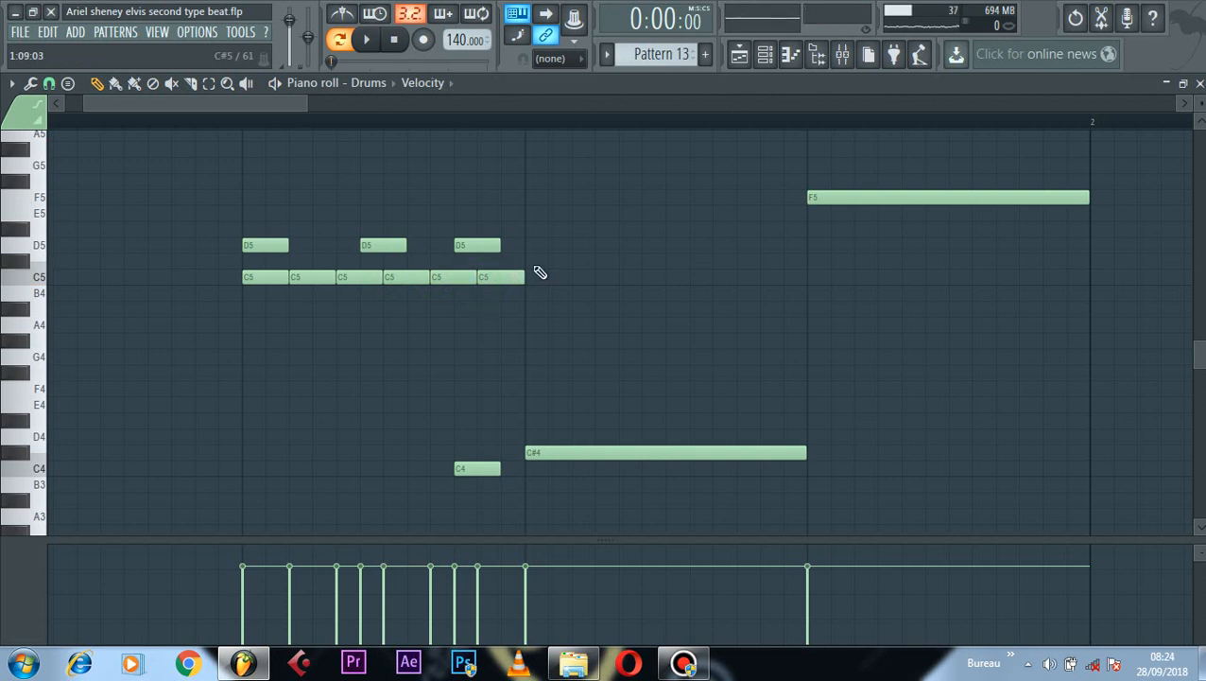
Step: Delete all six back-to-back C5 notes from the Drums pattern, keeping the three D5 notes
right_click(501, 276)
right_click(454, 276)
right_click(406, 276)
right_click(359, 276)
right_click(312, 276)
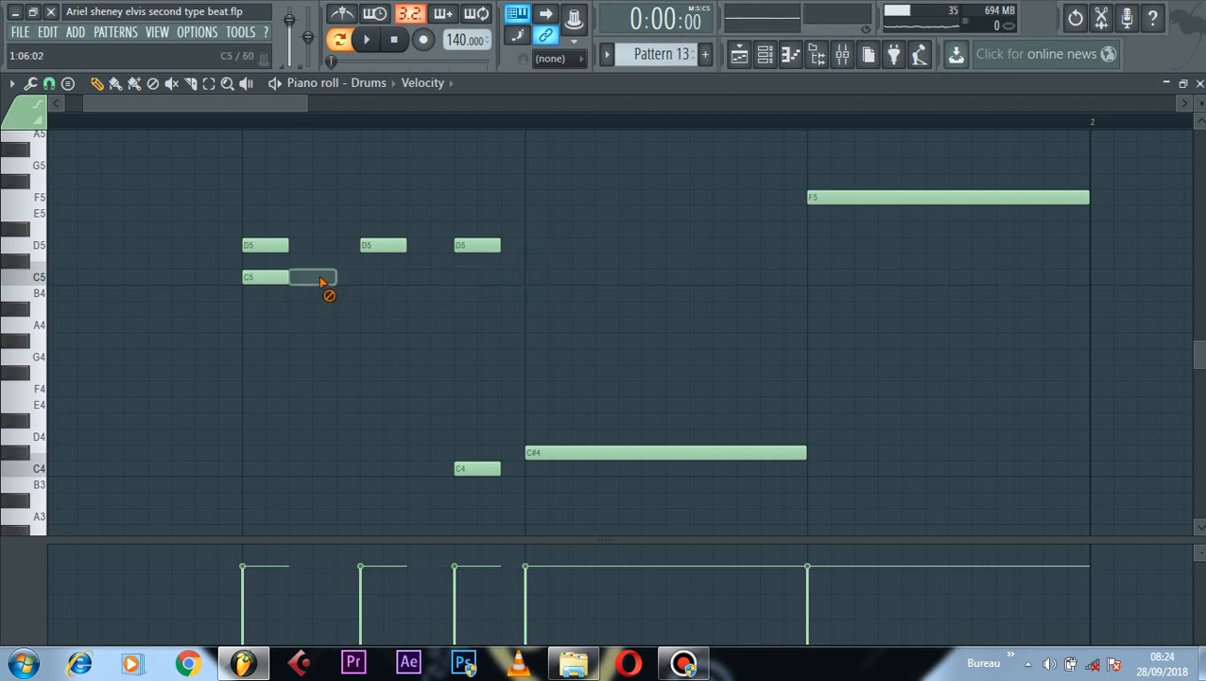
right_click(265, 276)
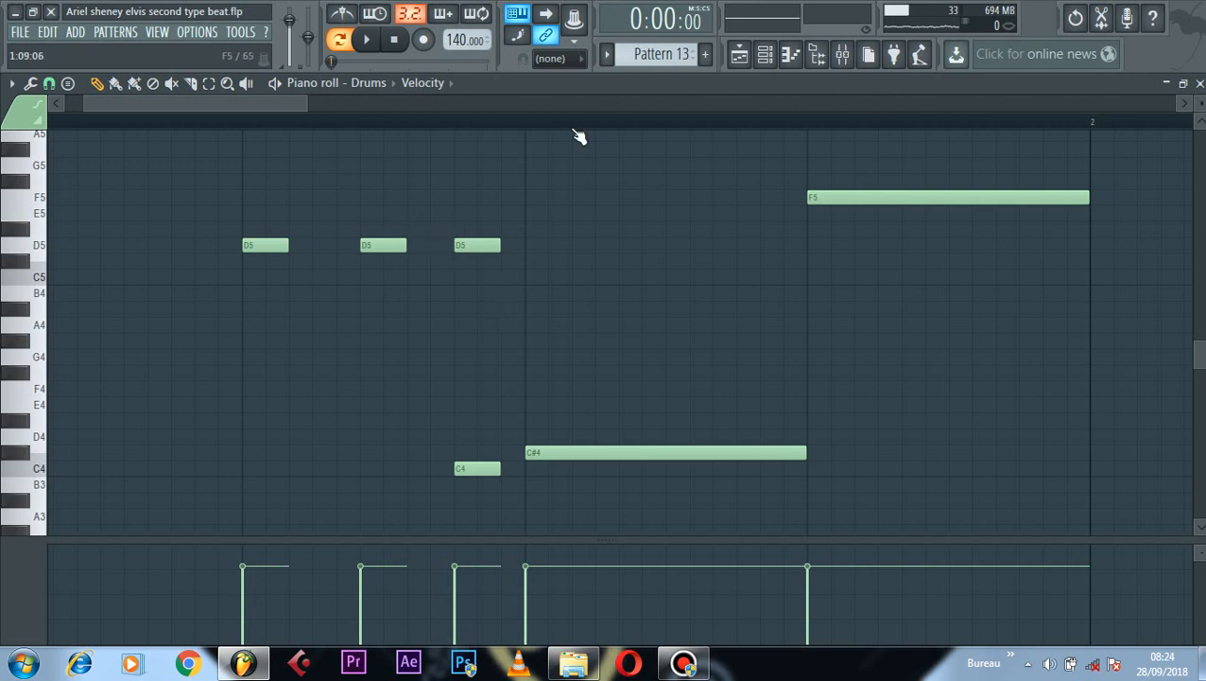
Step: Check the Drums channel's Purity preset and the root note in its miscellaneous channel settings
click(766, 57)
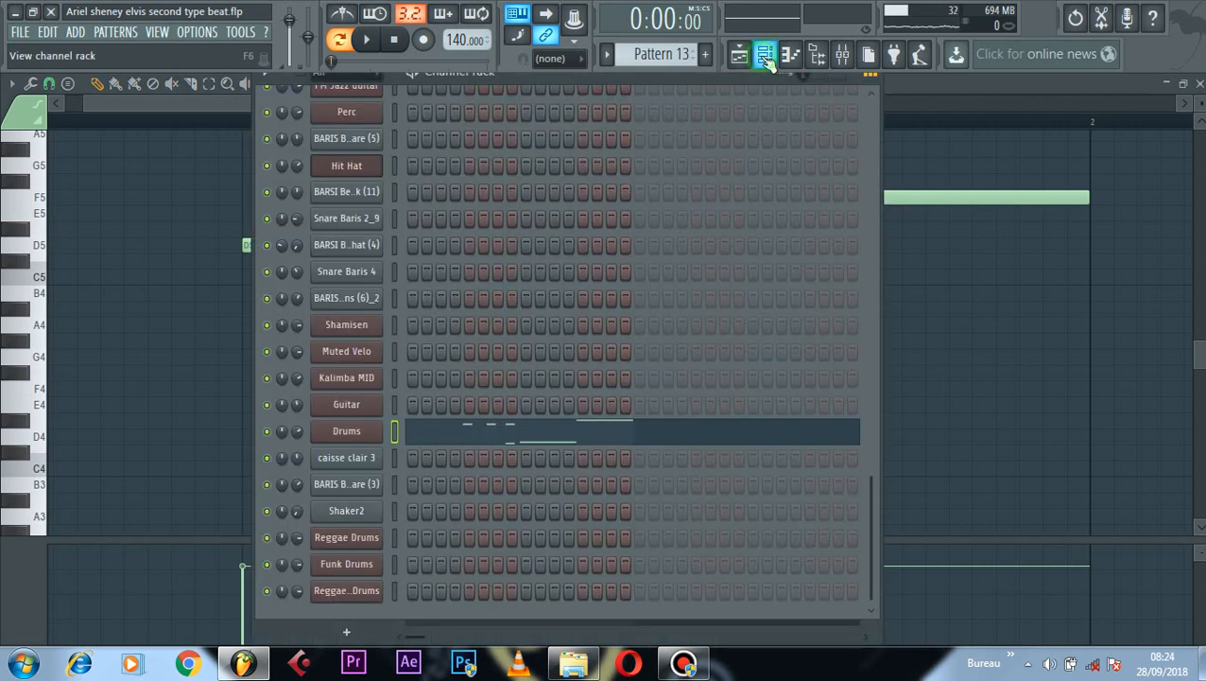
click(357, 433)
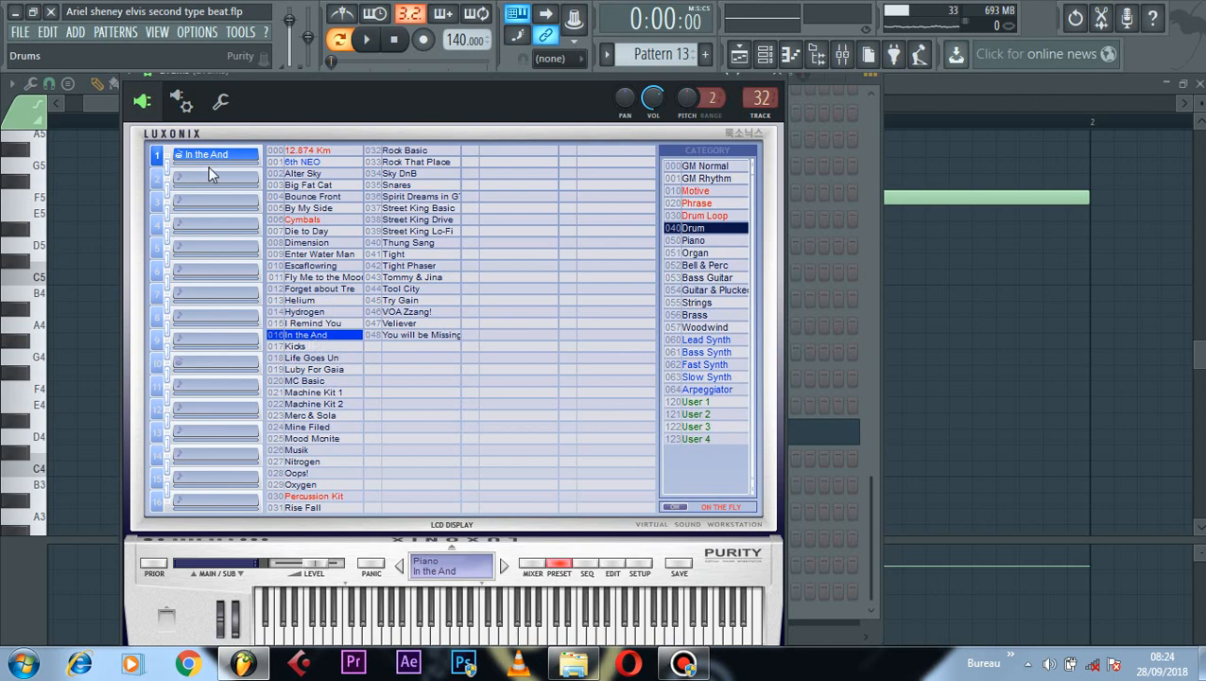
click(223, 104)
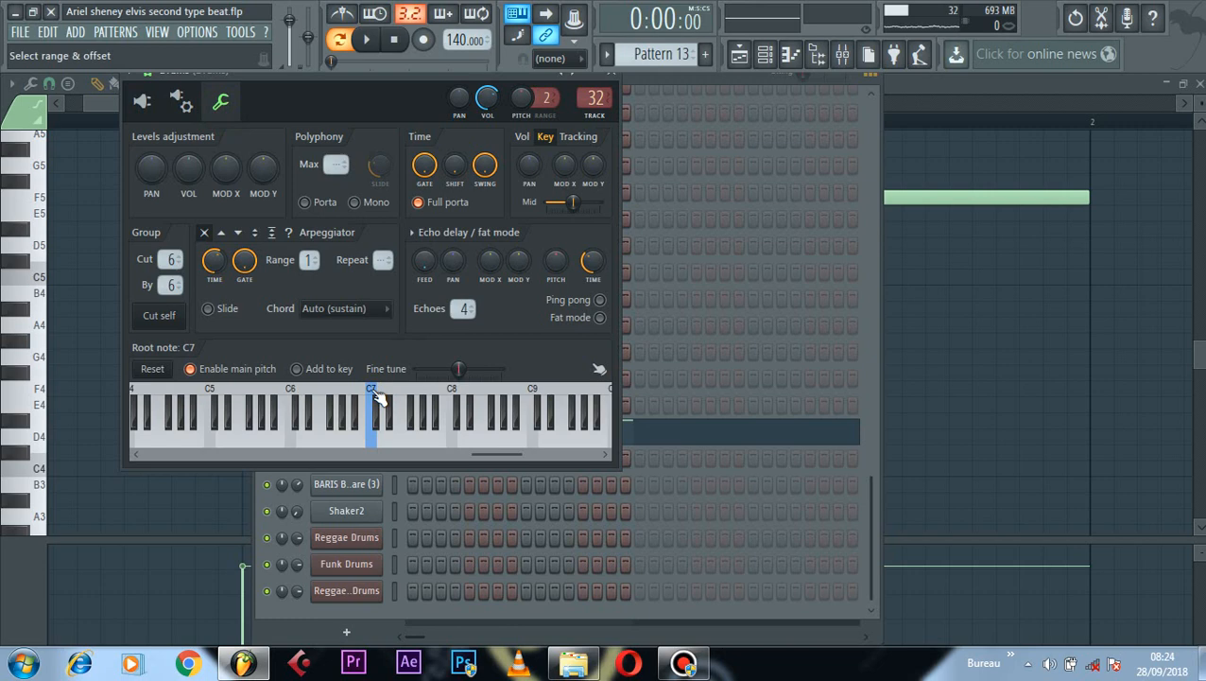
click(610, 74)
Step: Reopen the Drums piano roll of Pattern 13 and play its notes
click(528, 433)
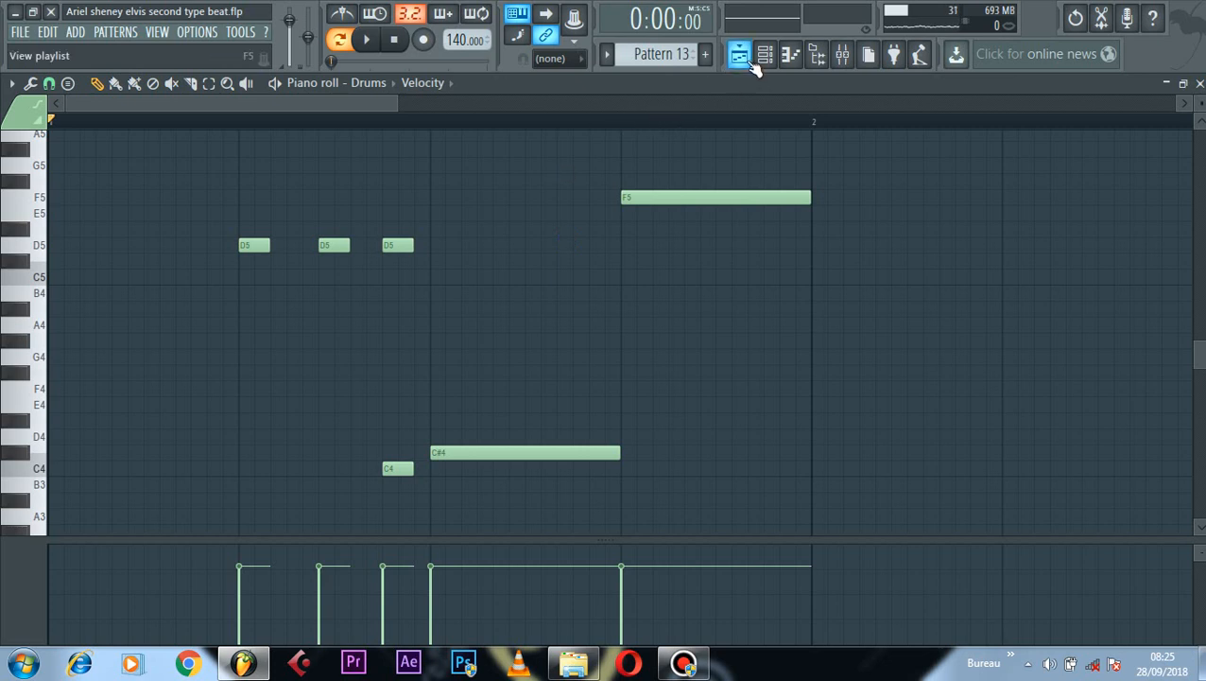
key(space)
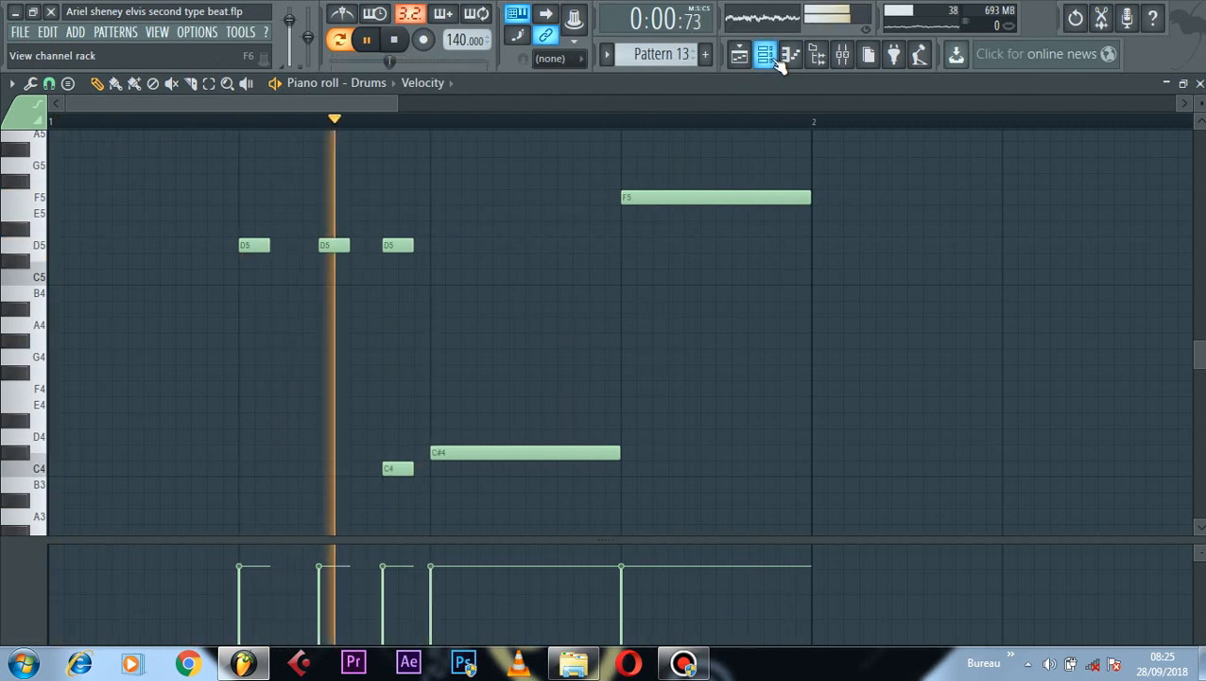
key(space)
Step: Switch to Pattern 14 in the channel rack and play its crash hit
click(765, 54)
click(662, 54)
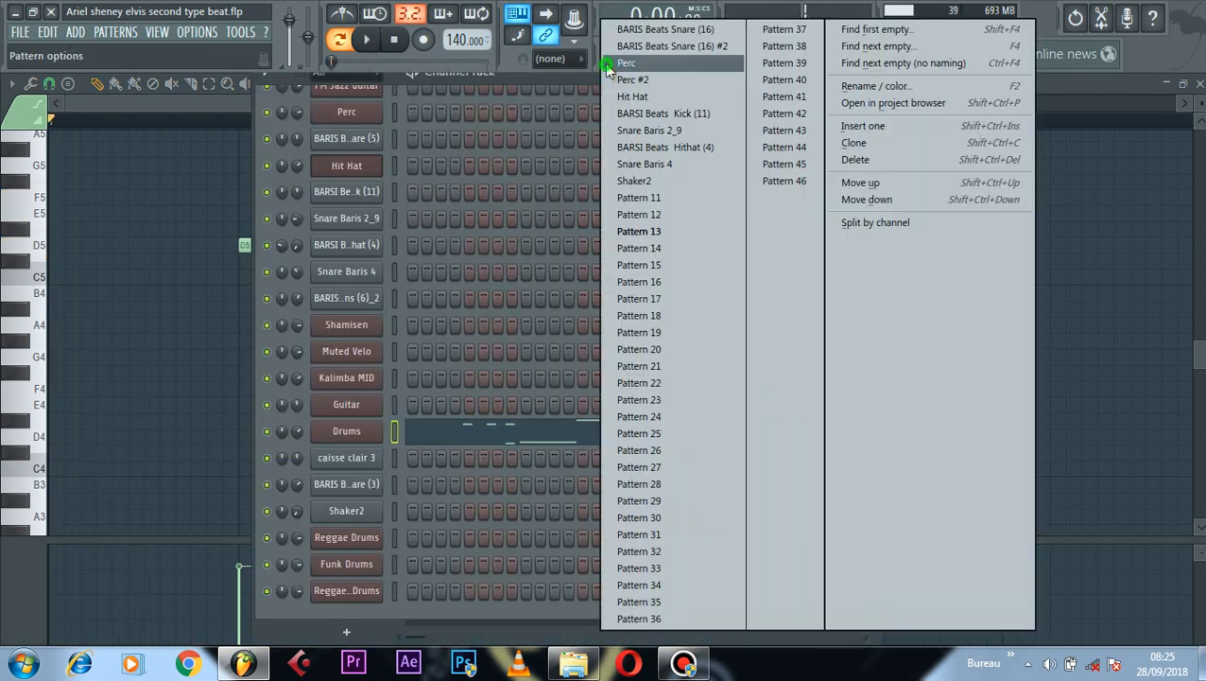
click(661, 247)
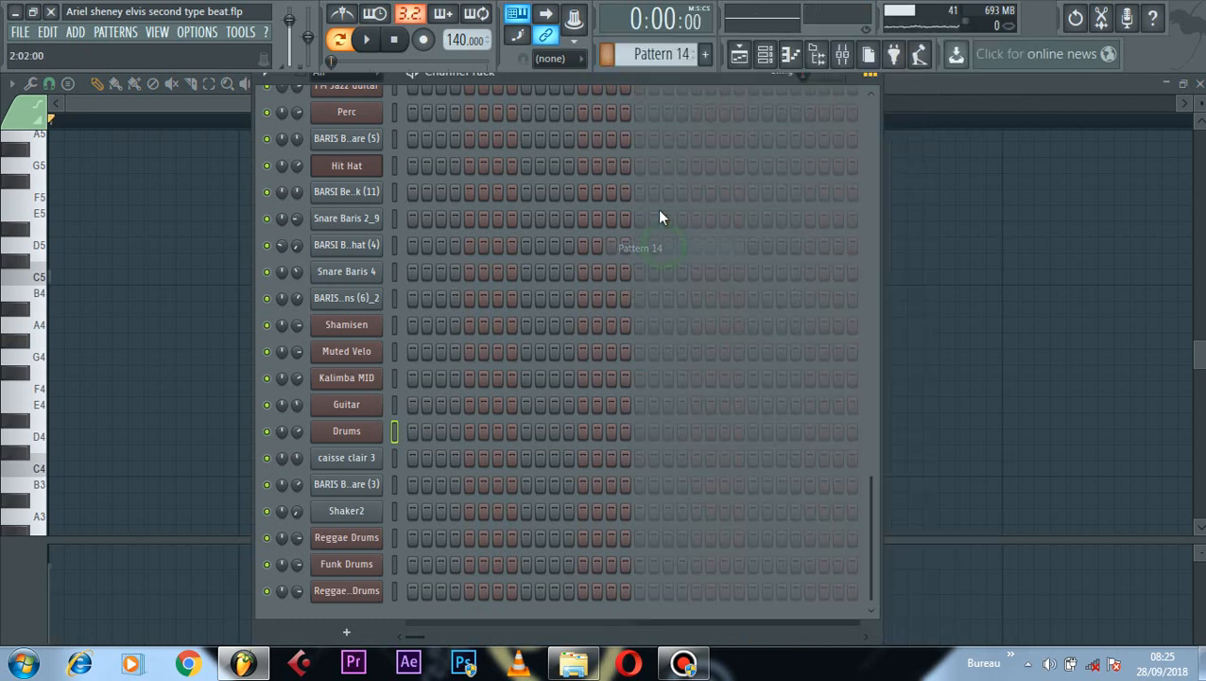
scroll(546, 272, up, 5)
key(space)
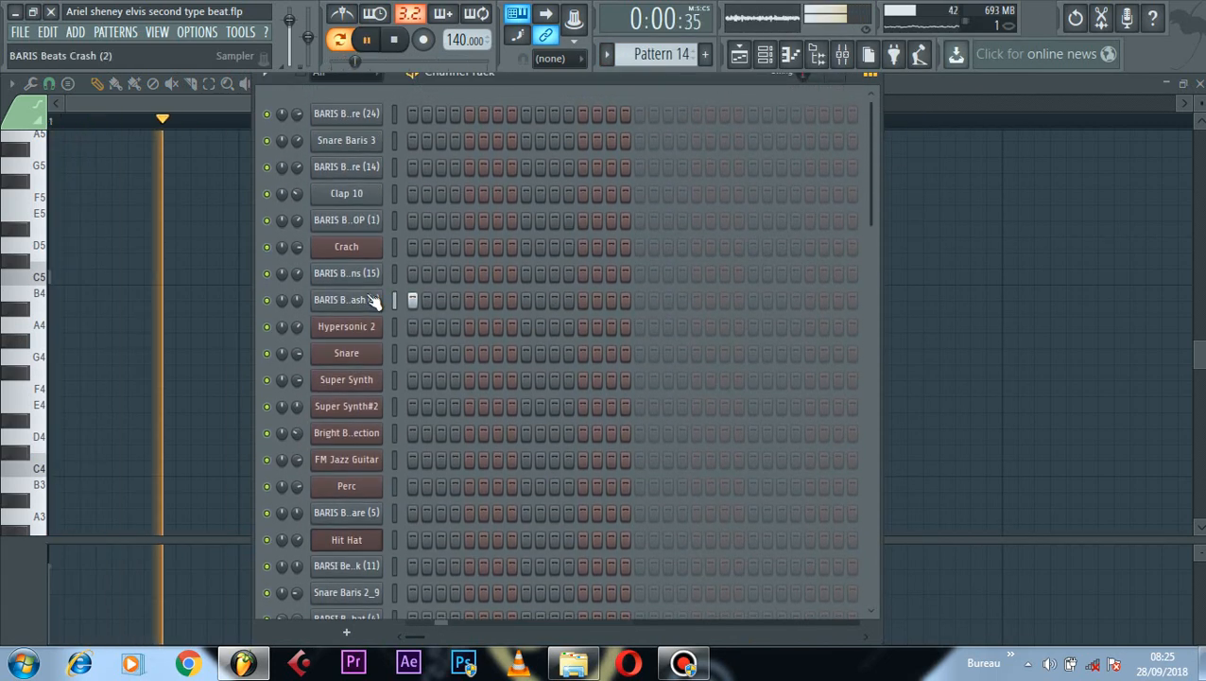
Step: Select Pattern 15 and open the Snare Baris 3 channel's notes in the piano roll
click(617, 59)
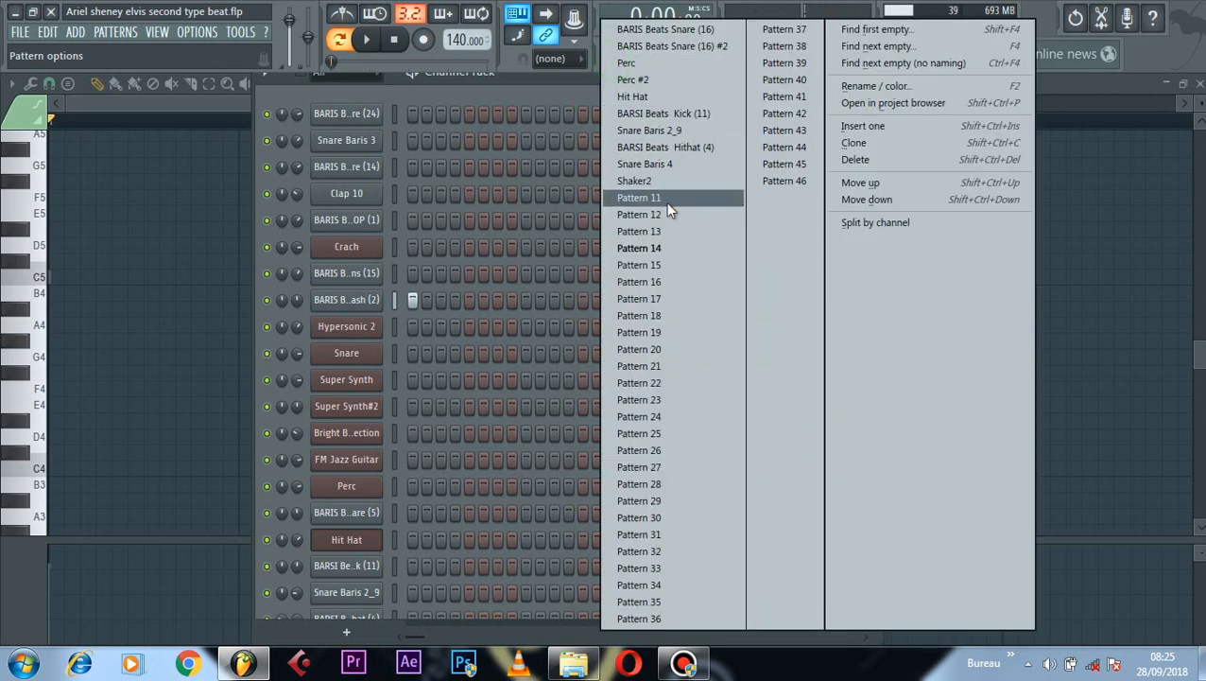
click(668, 263)
click(486, 142)
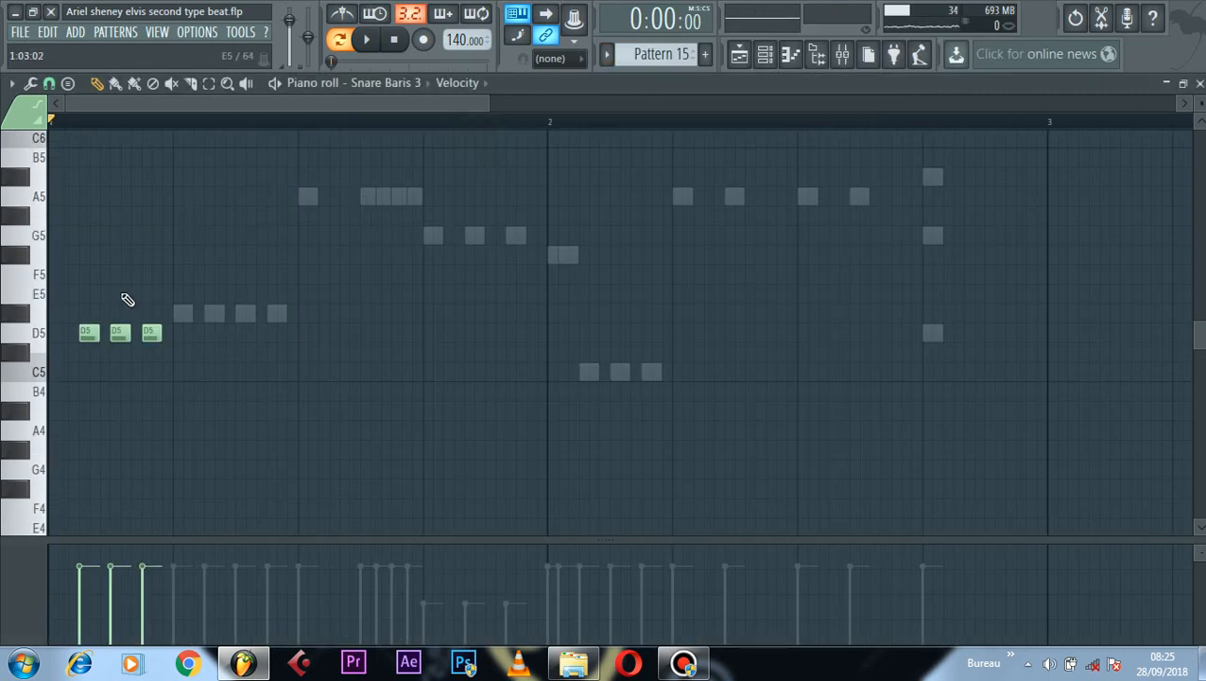
Step: Turn the ghost channels off and back on in the Snare Baris 3 piano roll
click(12, 84)
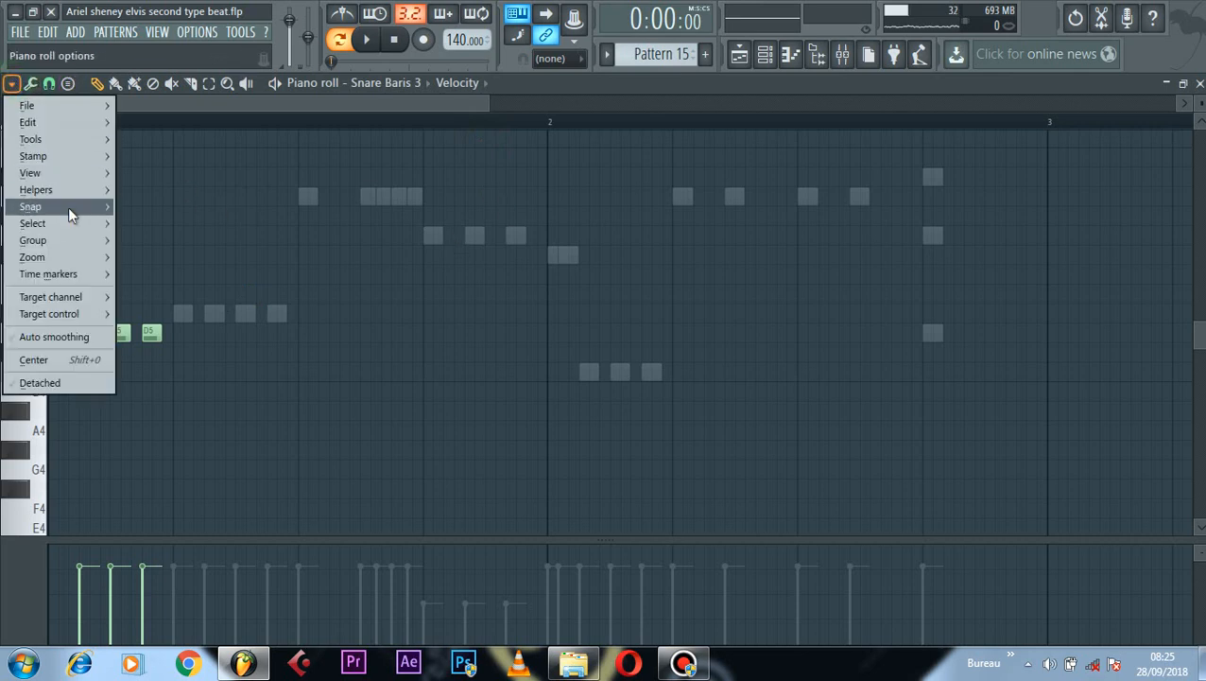
mouse_move(74, 197)
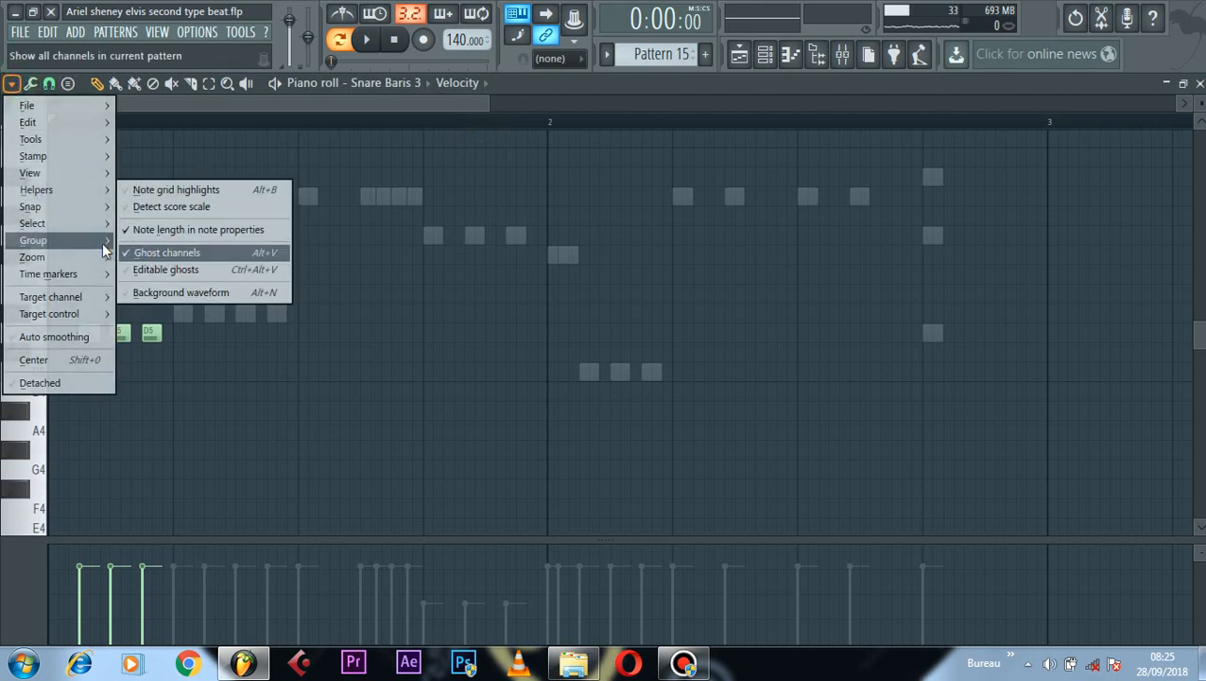
click(12, 84)
mouse_move(83, 191)
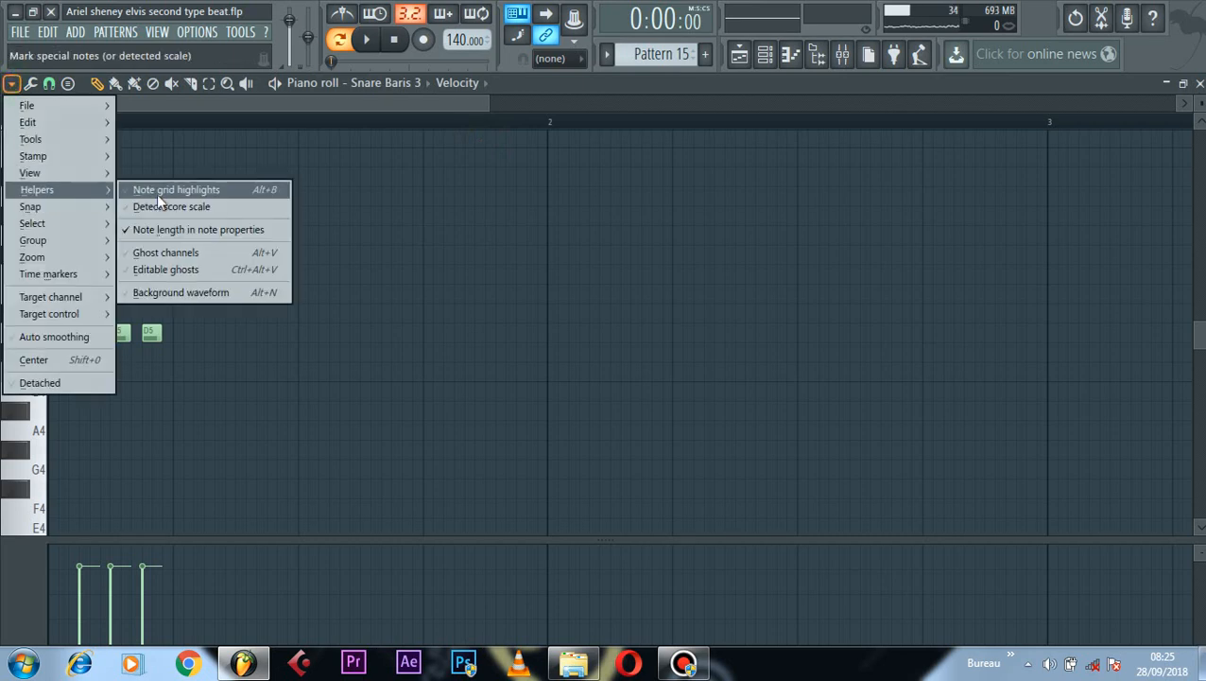
click(167, 253)
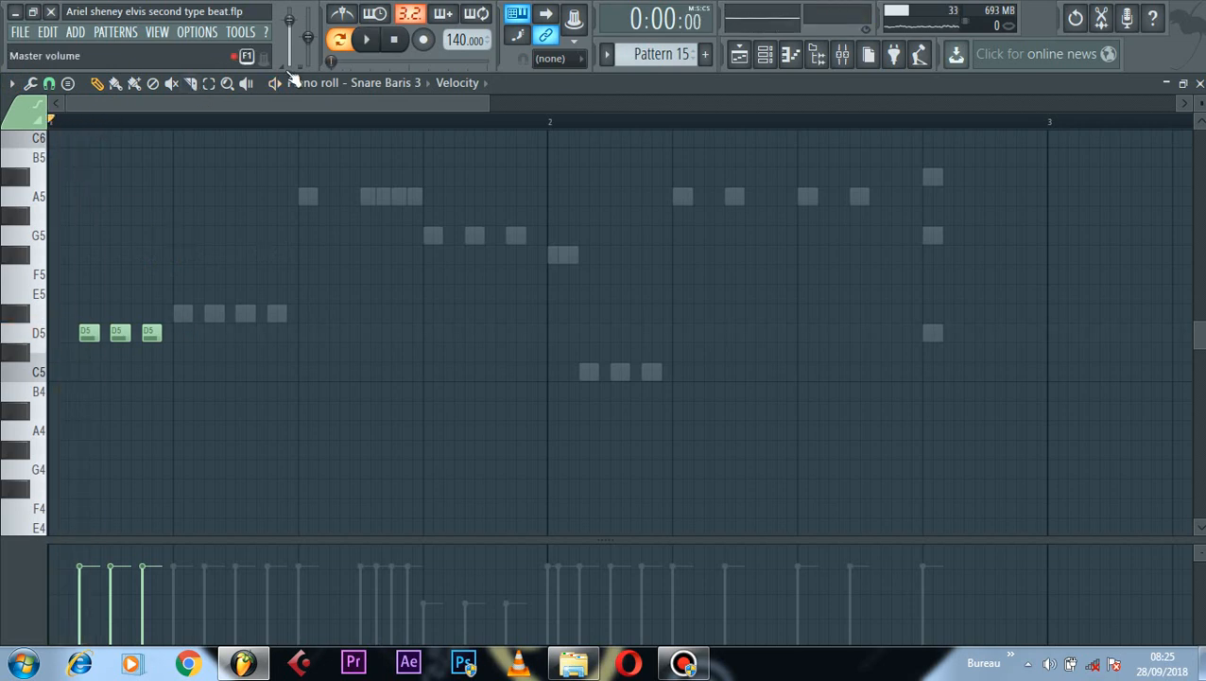
Step: Play Pattern 15 and examine the position of its Snare Baris 3 notes and ghost notes across both bars
key(space)
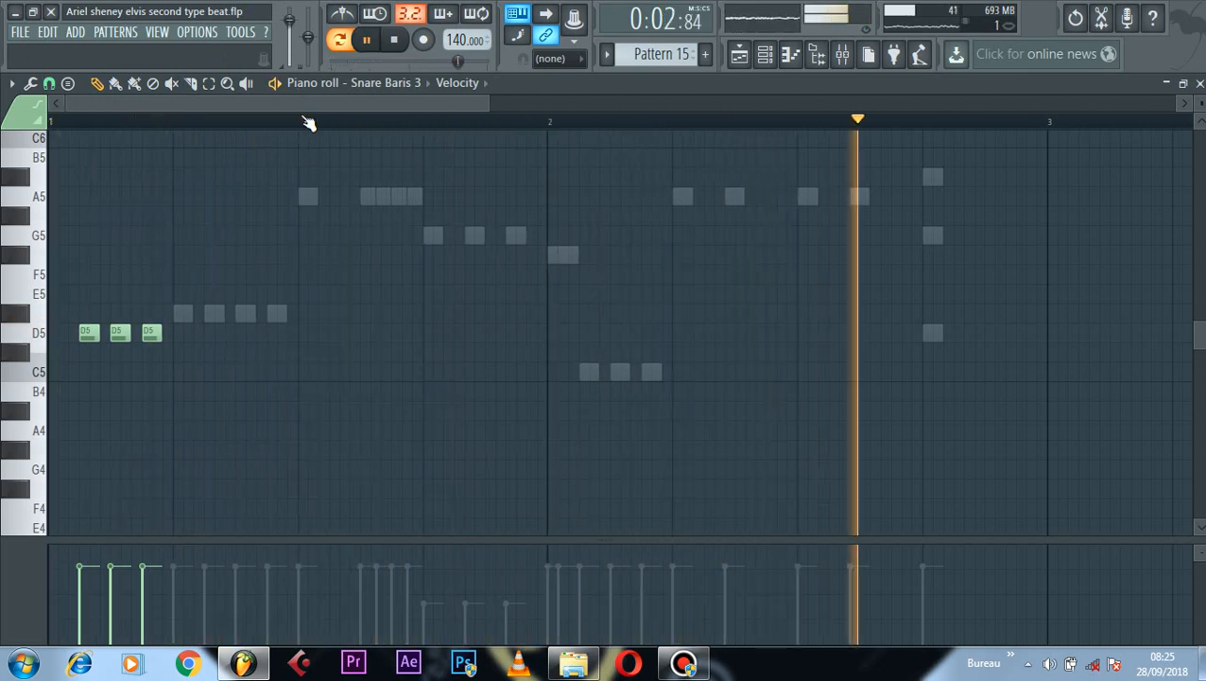
key(space)
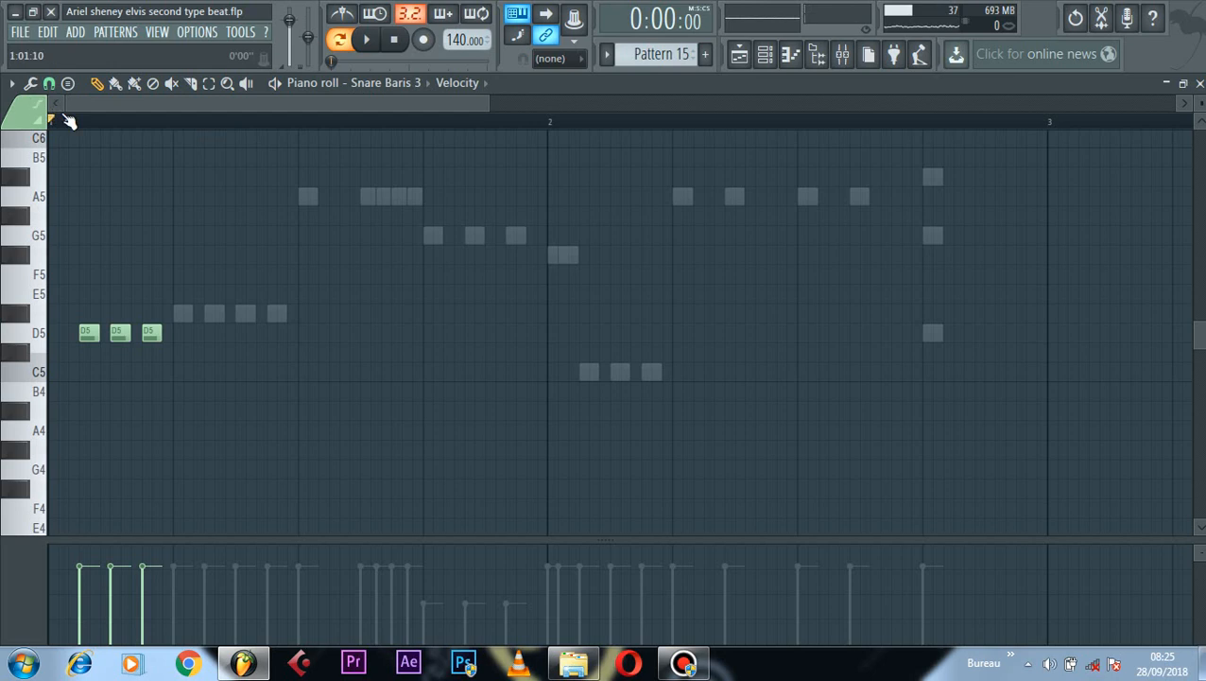
scroll(70, 119, up, 5)
scroll(93, 123, down, 3)
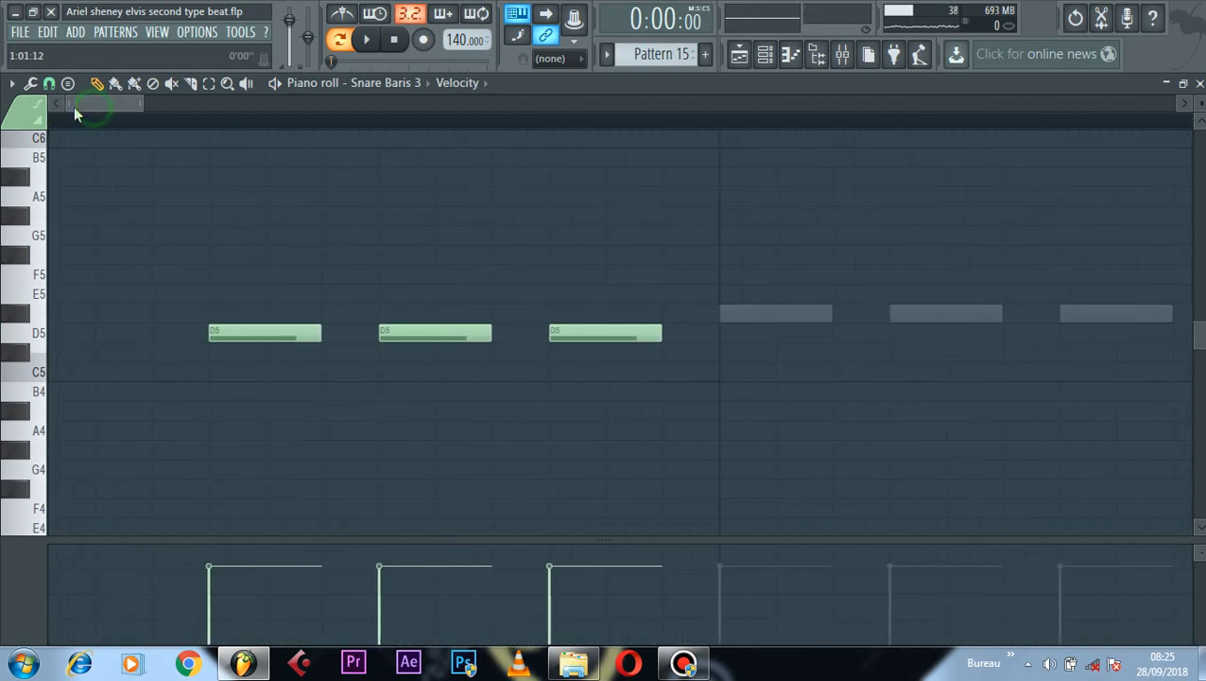
scroll(94, 121, down, 2)
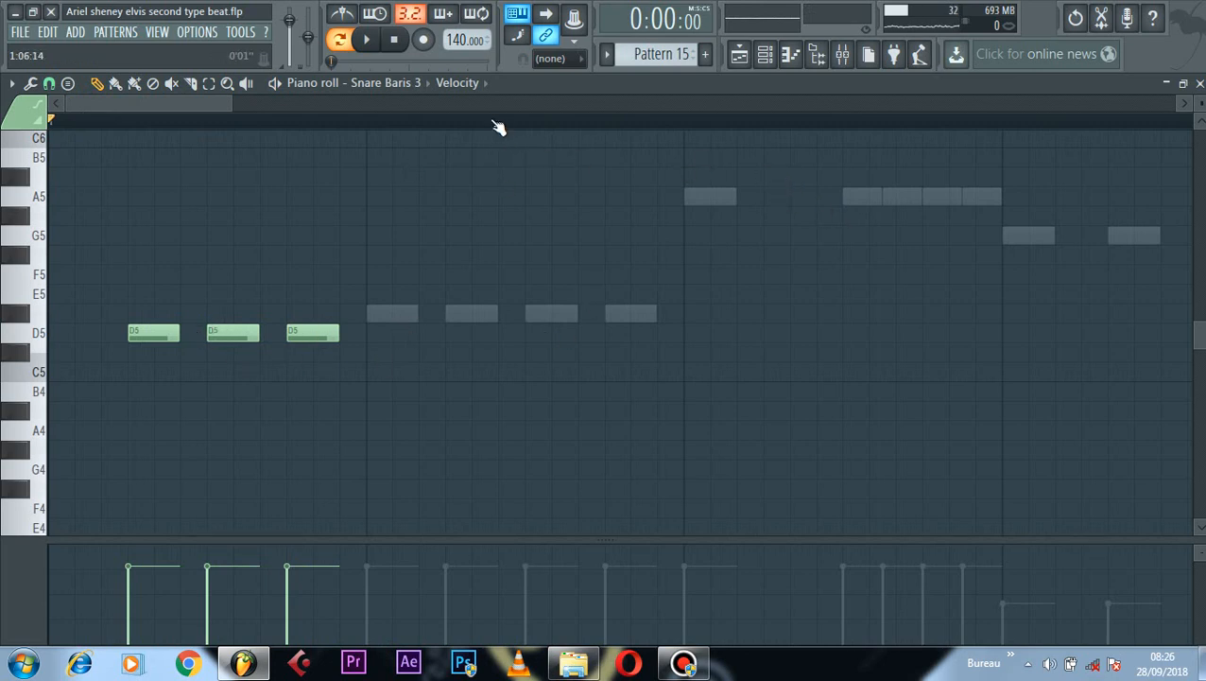
scroll(498, 128, down, 2)
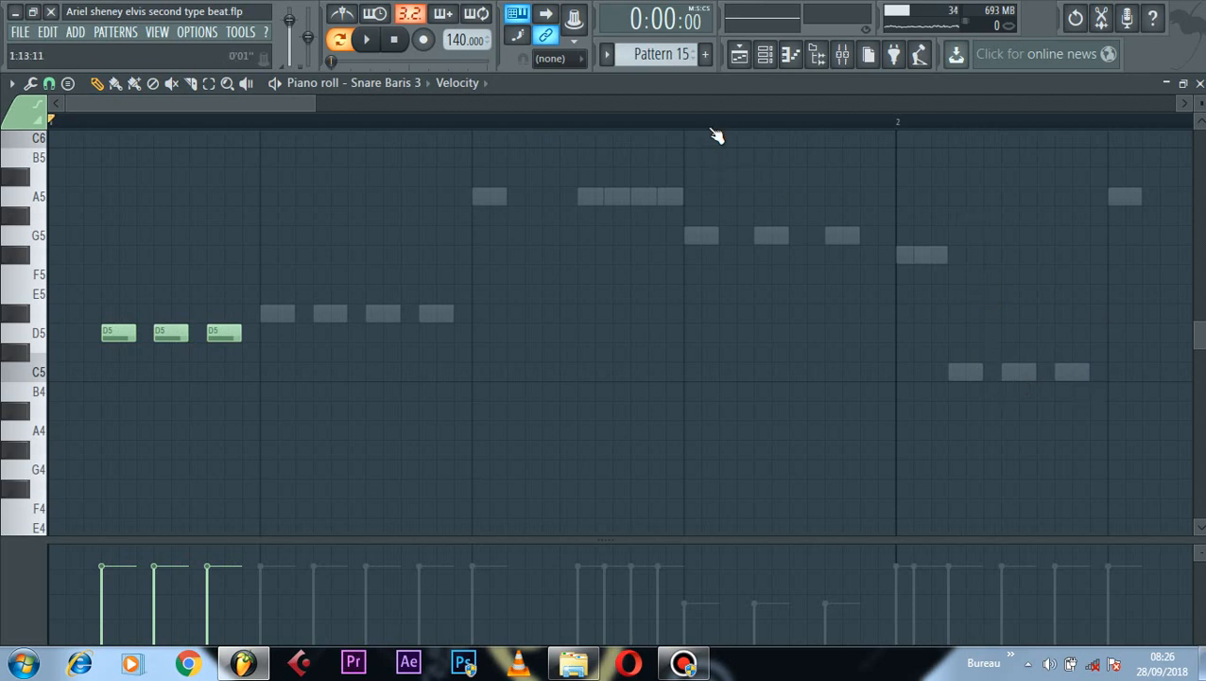
scroll(715, 136, right, 2)
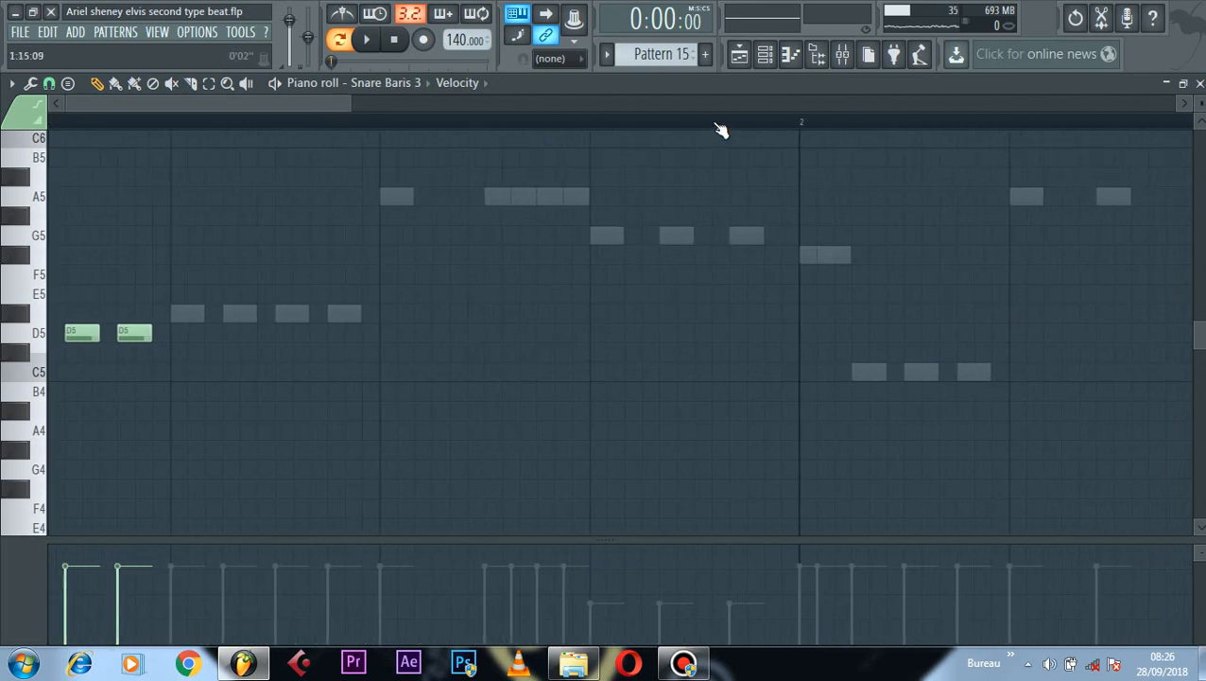
scroll(718, 130, down, 3)
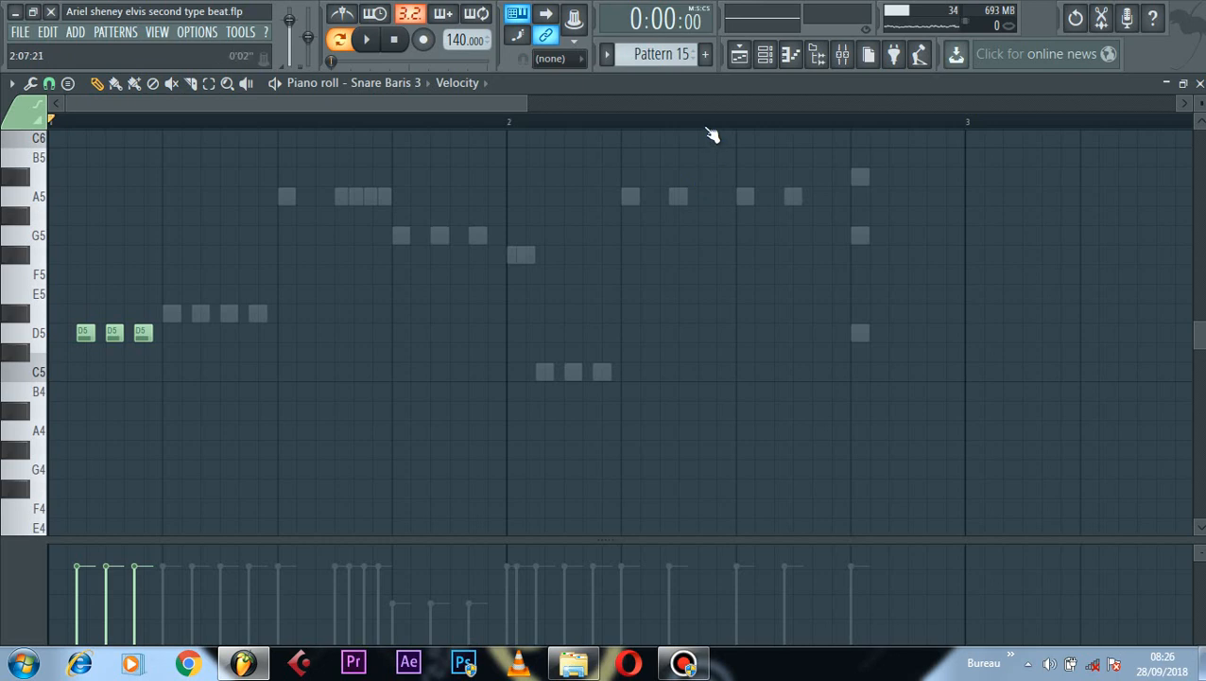
scroll(709, 129, down, 1)
scroll(711, 129, up, 2)
drag(569, 101, 501, 102)
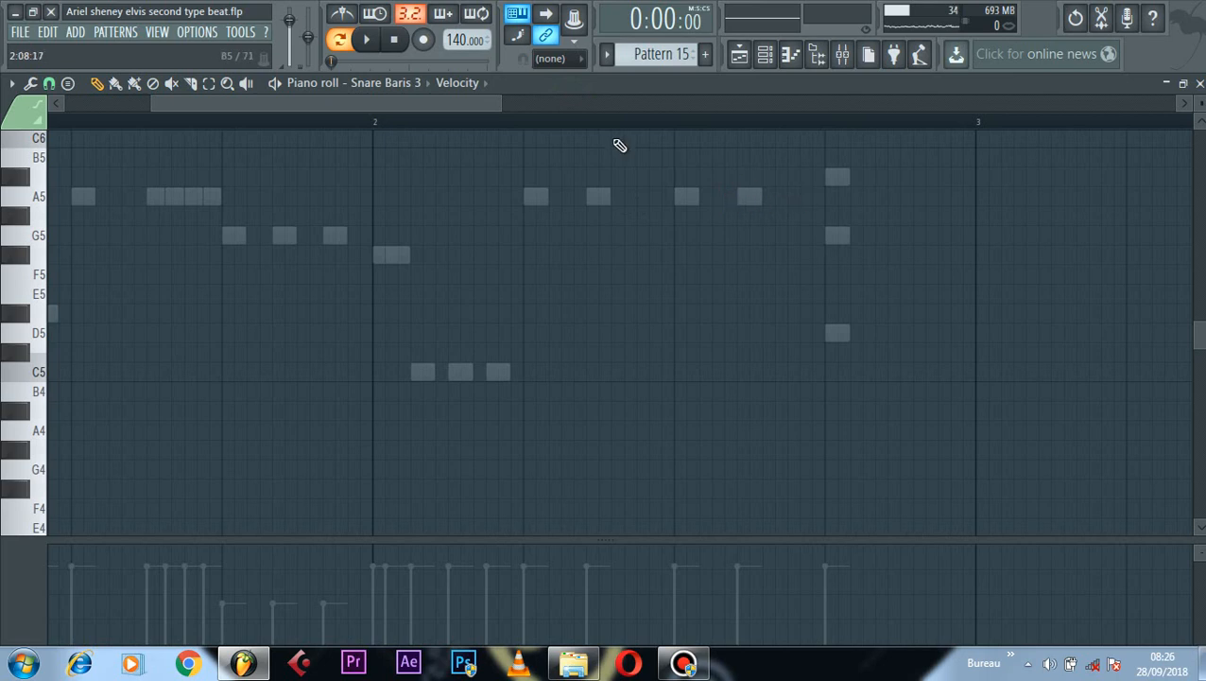
Step: Play Pattern 15 from its start and bring up the Snare channel's notes in the piano roll
drag(482, 107, 280, 118)
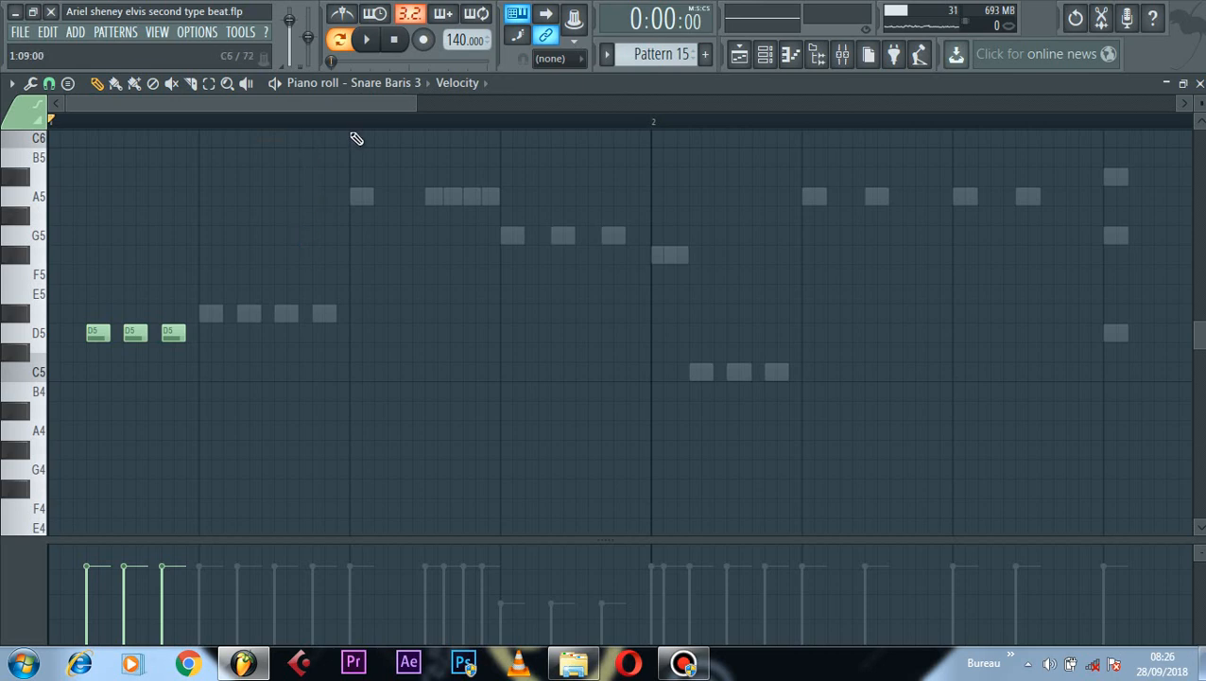
key(space)
scroll(359, 132, down, 2)
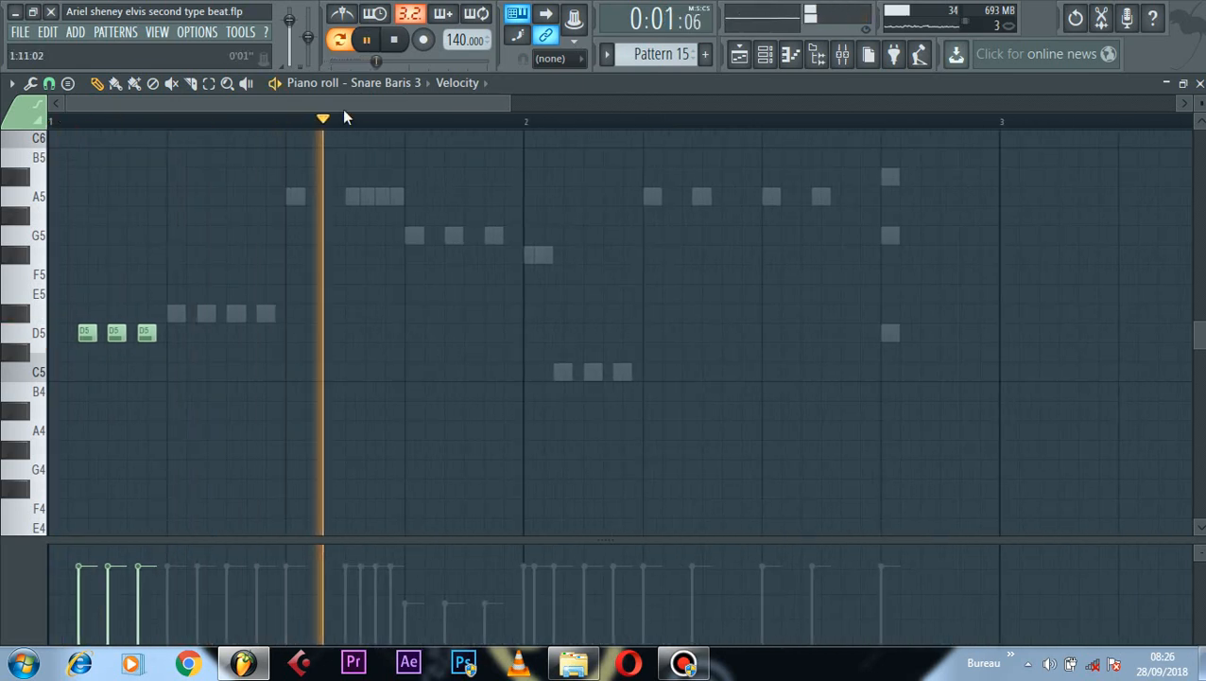
click(386, 85)
click(422, 75)
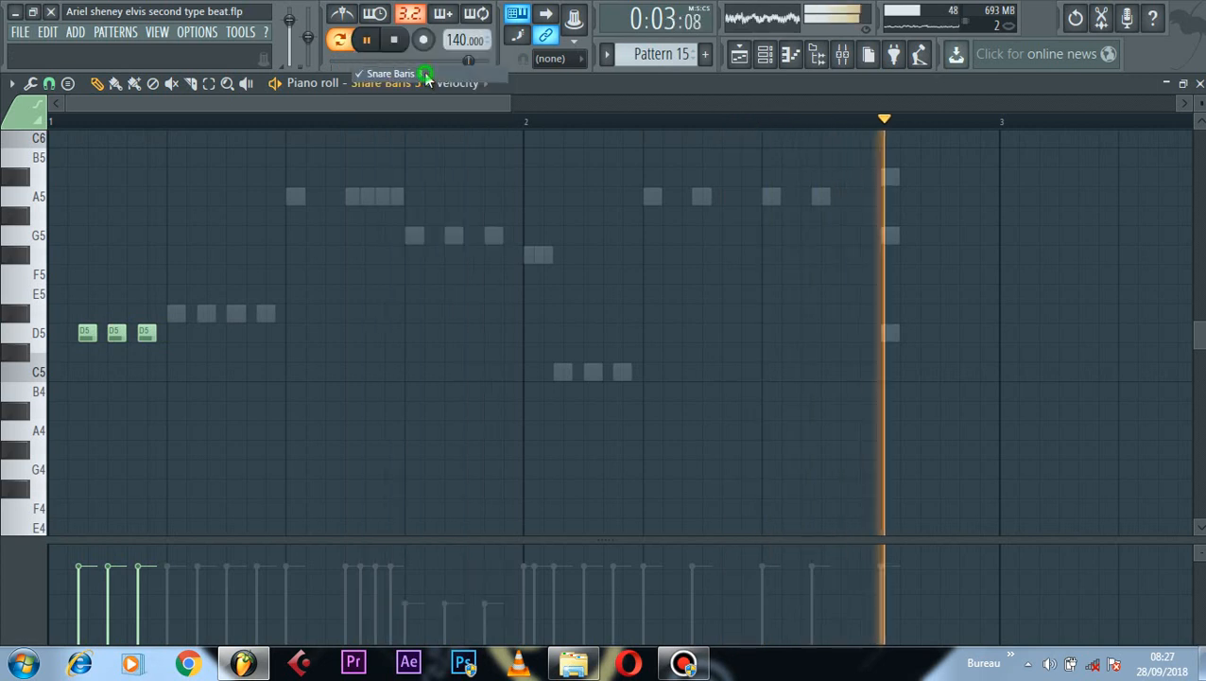
click(382, 83)
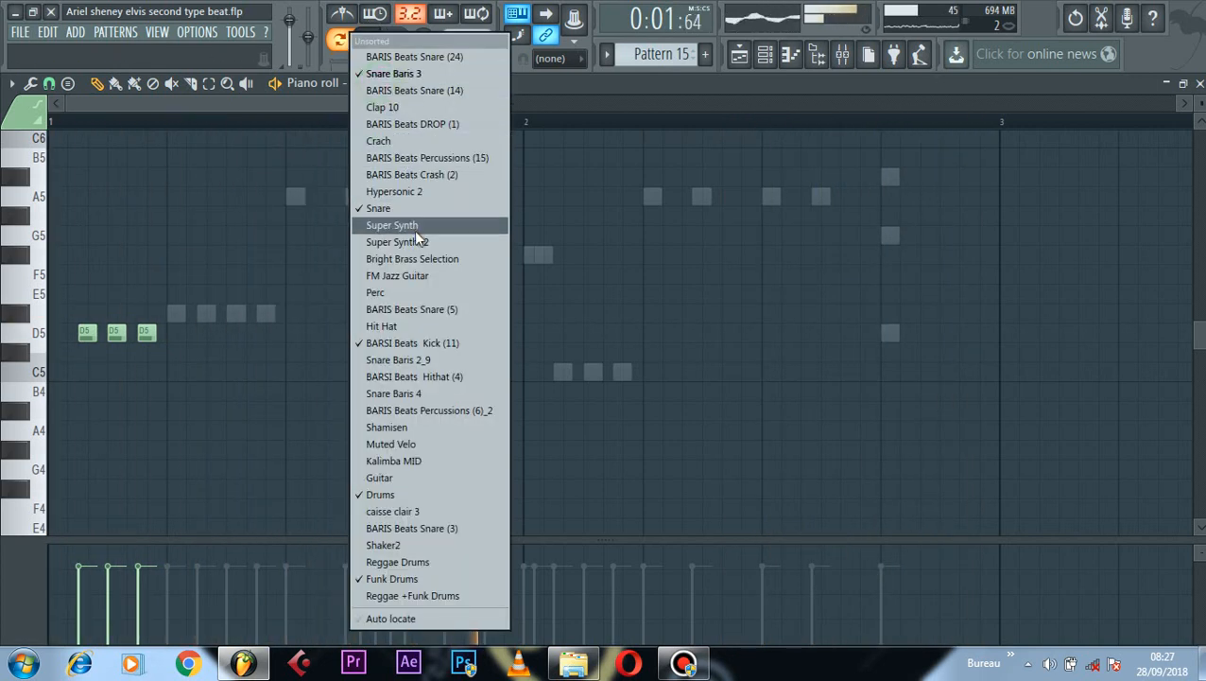
click(420, 210)
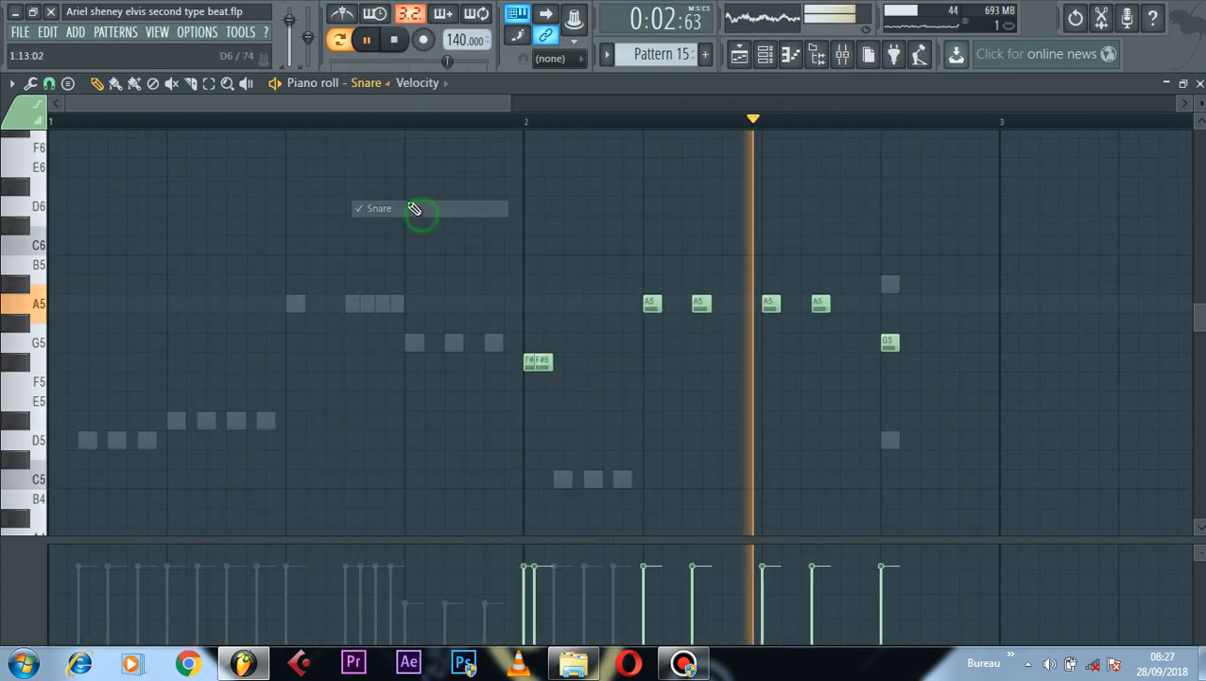
Step: Show the notes of the BARSI Beats Kick (11), Drums and Funk Drums channels one after another in the piano roll
click(362, 85)
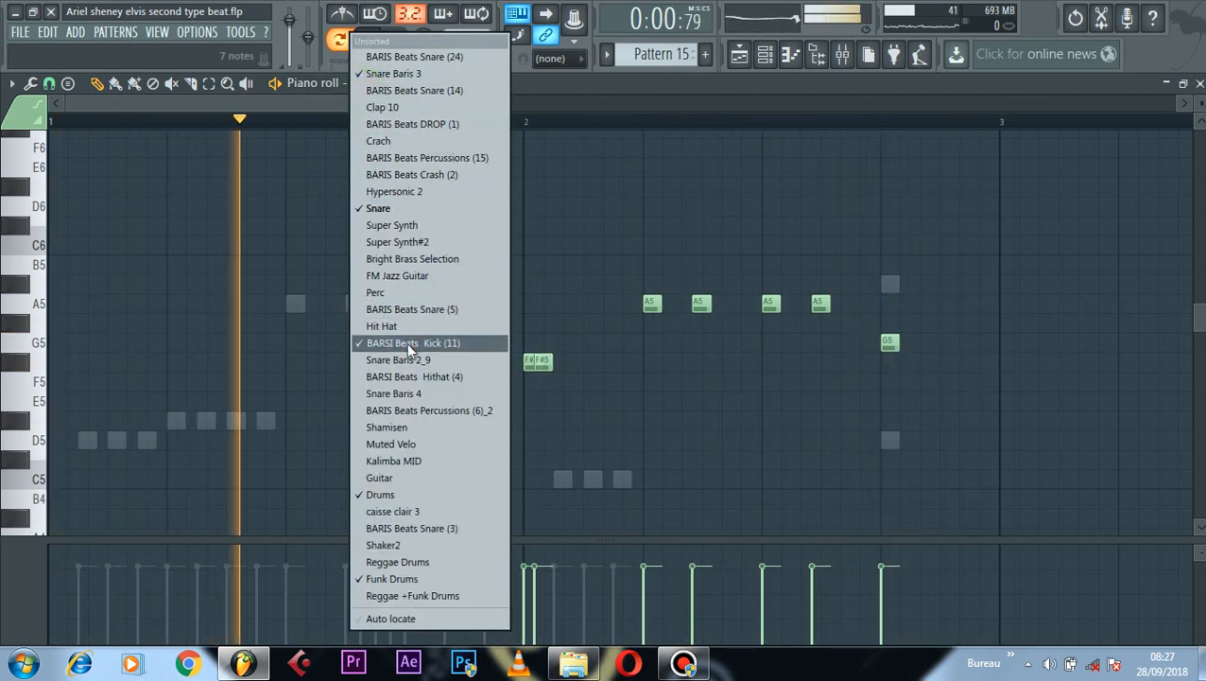
click(406, 343)
click(390, 82)
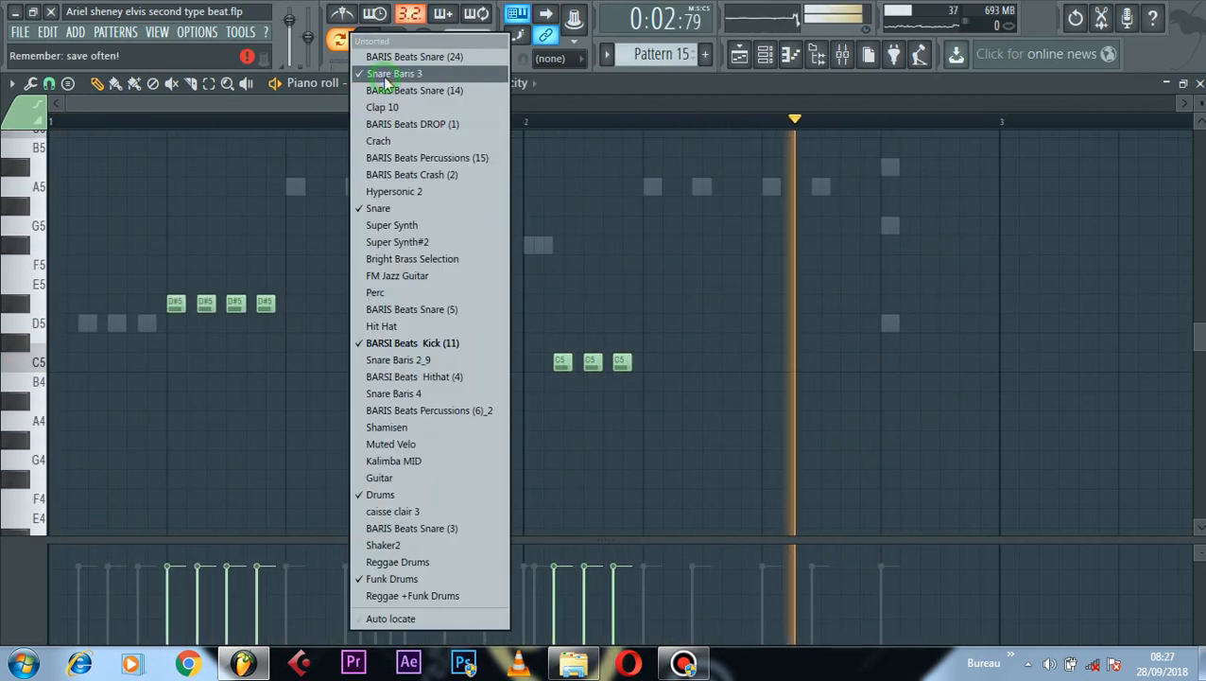
click(401, 492)
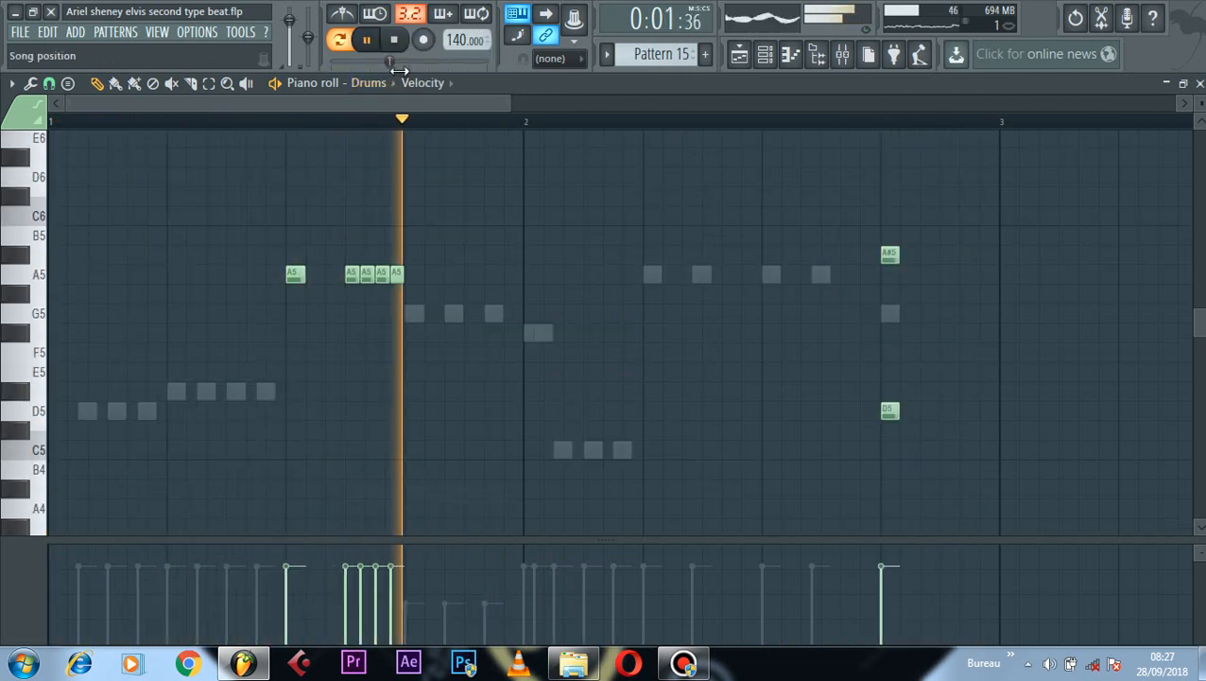
click(382, 83)
click(402, 573)
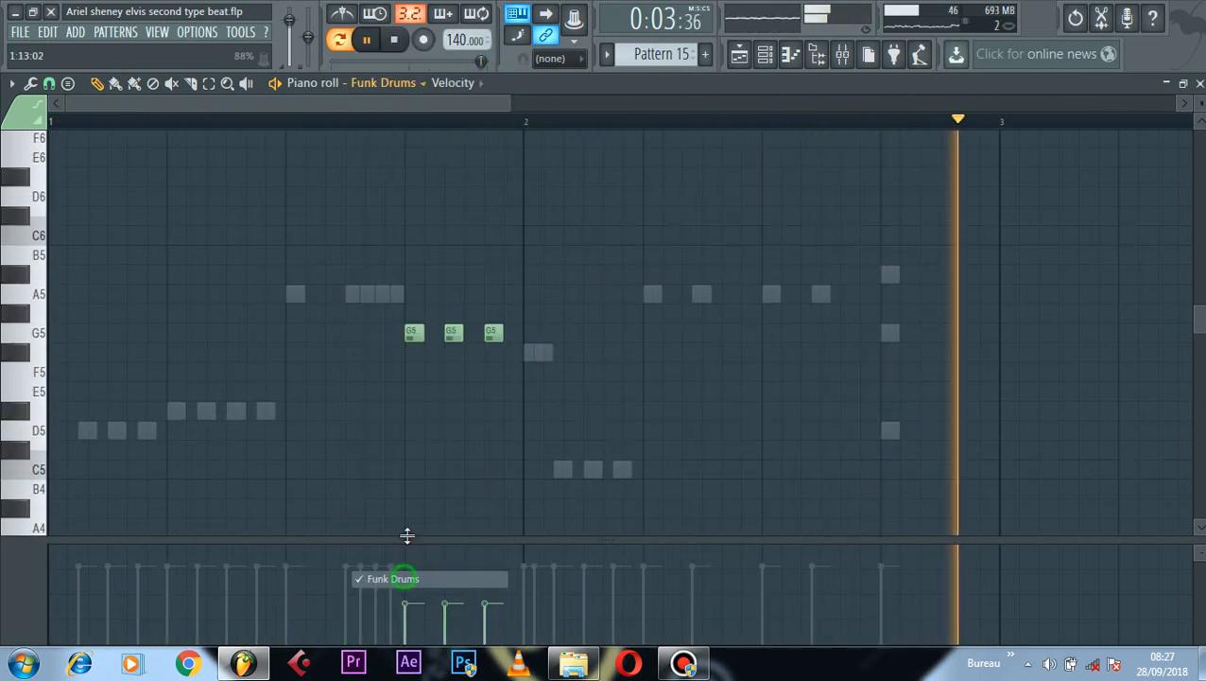
Step: Open the channel rack and view the Snare channel's Purity patch and the BARSI Beats Kick (11) channel settings
click(788, 54)
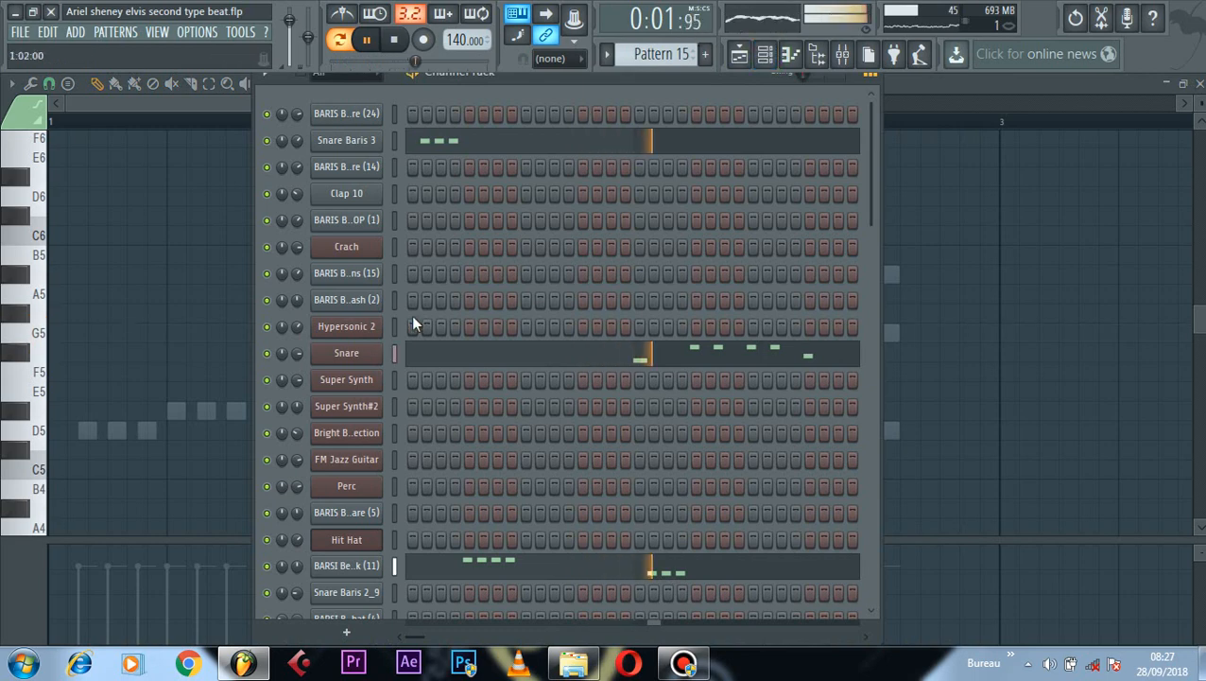
click(347, 376)
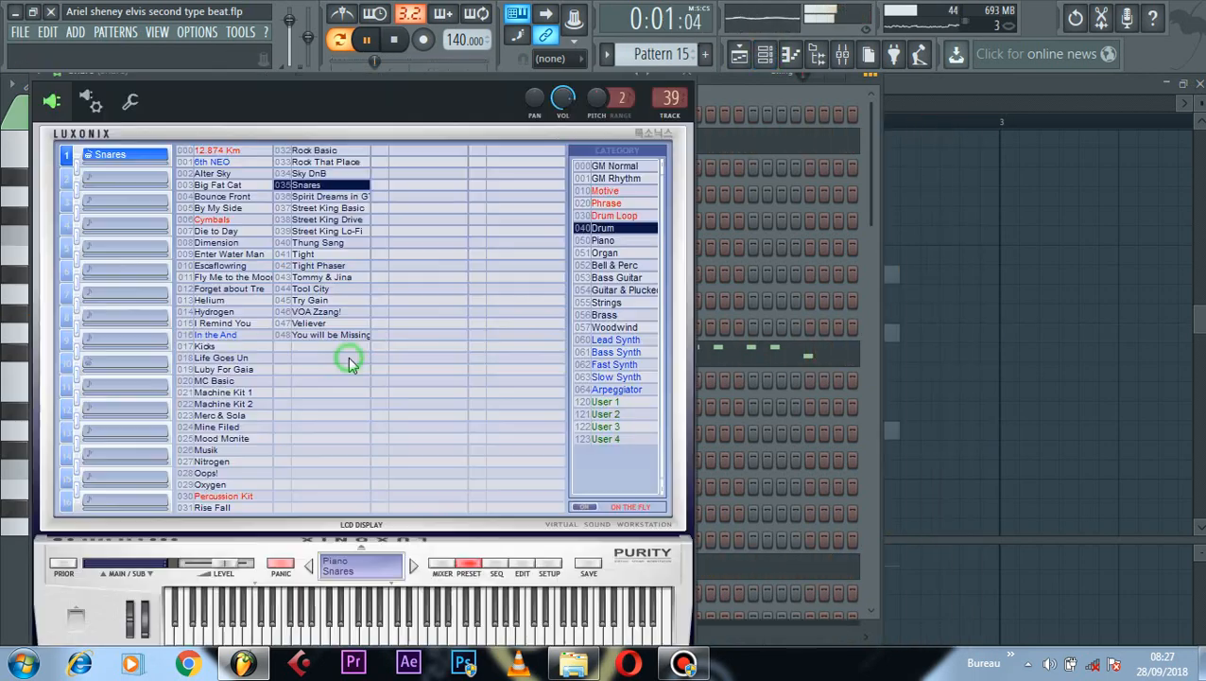
click(698, 81)
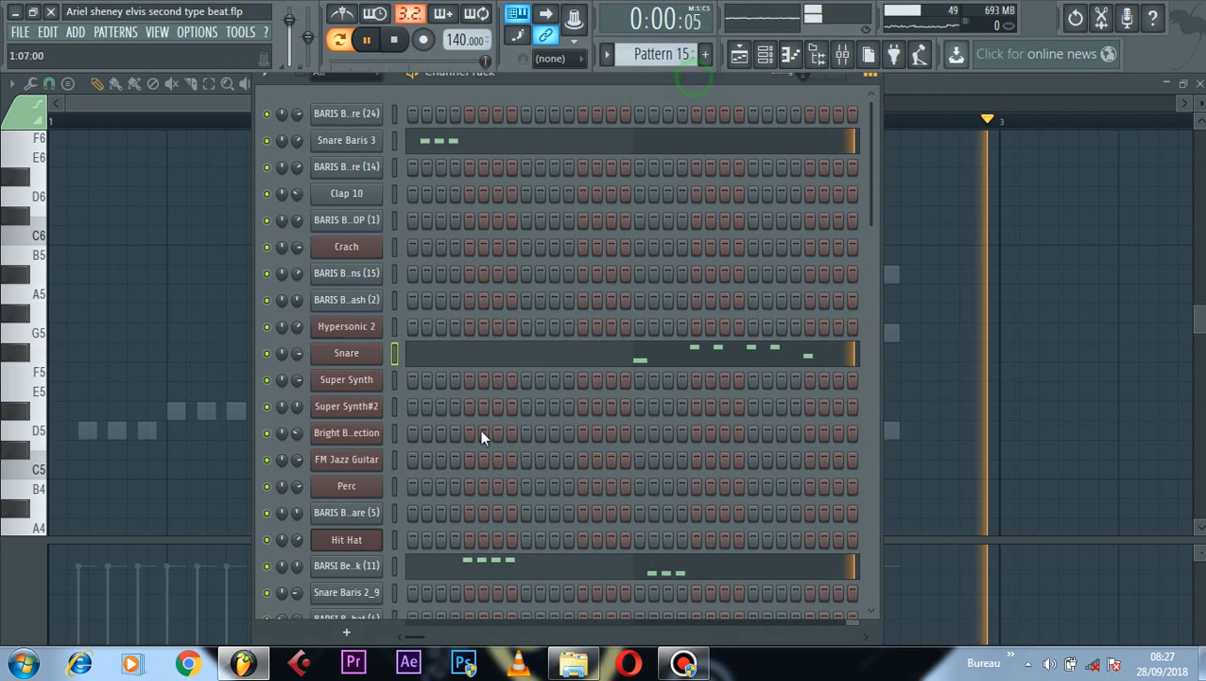
click(347, 565)
click(1193, 165)
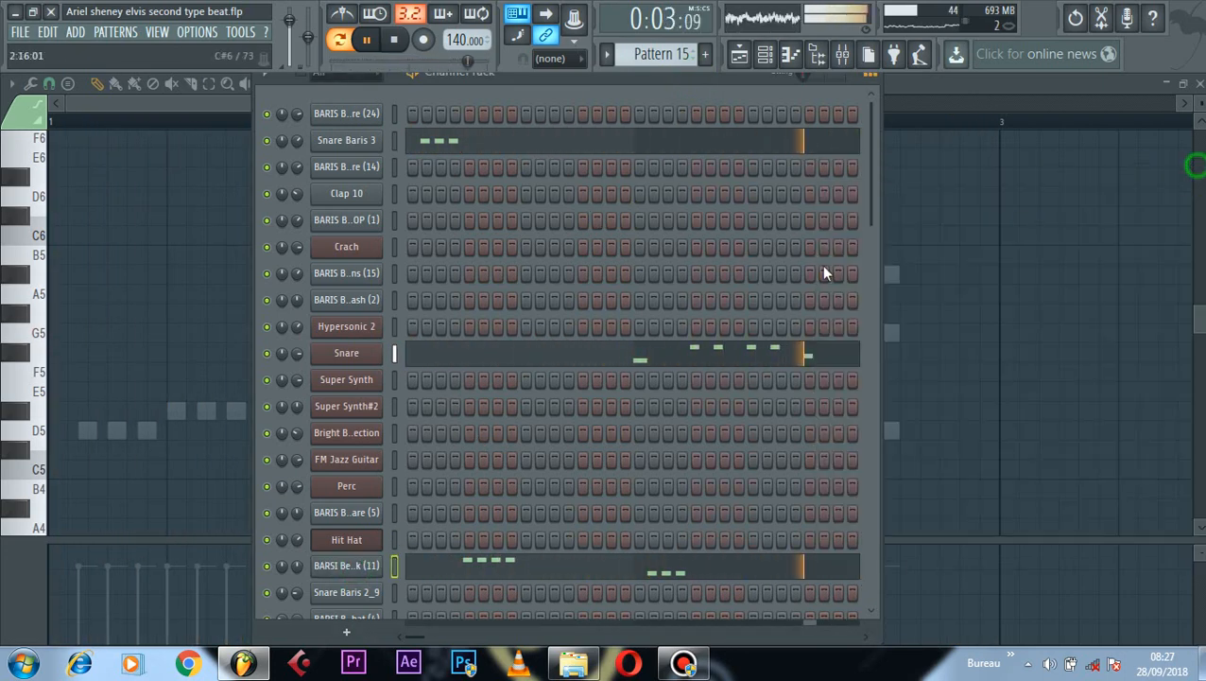
Step: Examine the Drums channel's Purity patch in its plugin editor, then close it
scroll(732, 307, down, 1)
scroll(731, 302, down, 2)
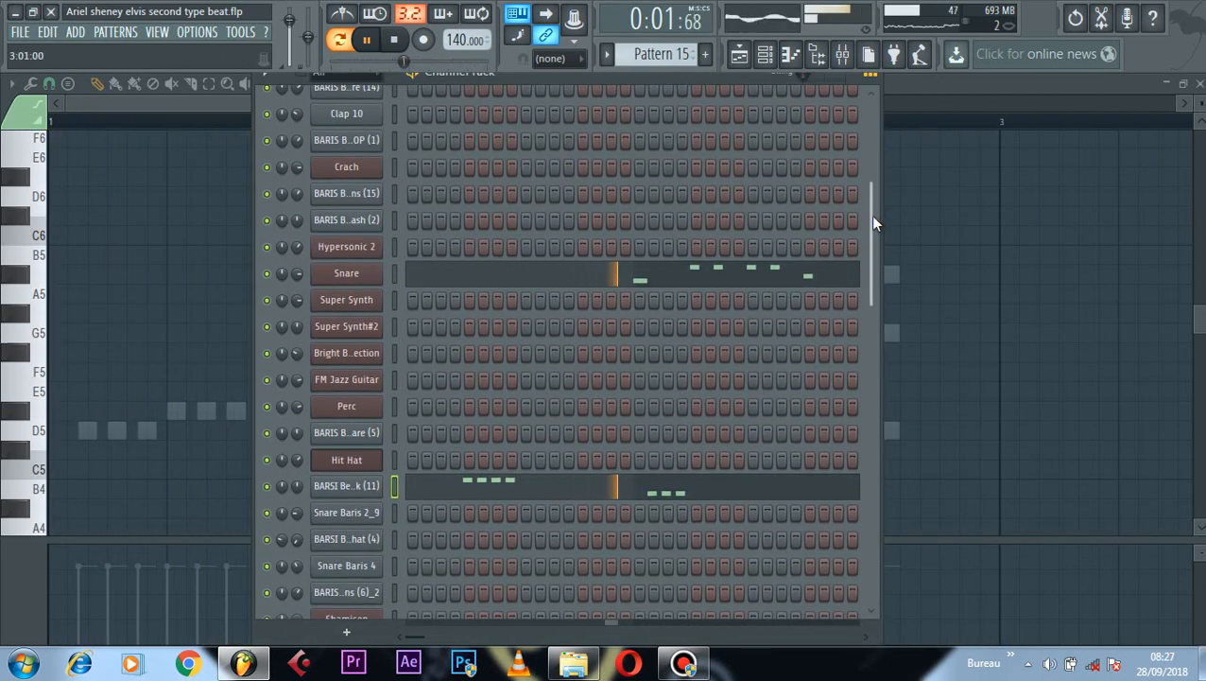
drag(871, 217, 873, 562)
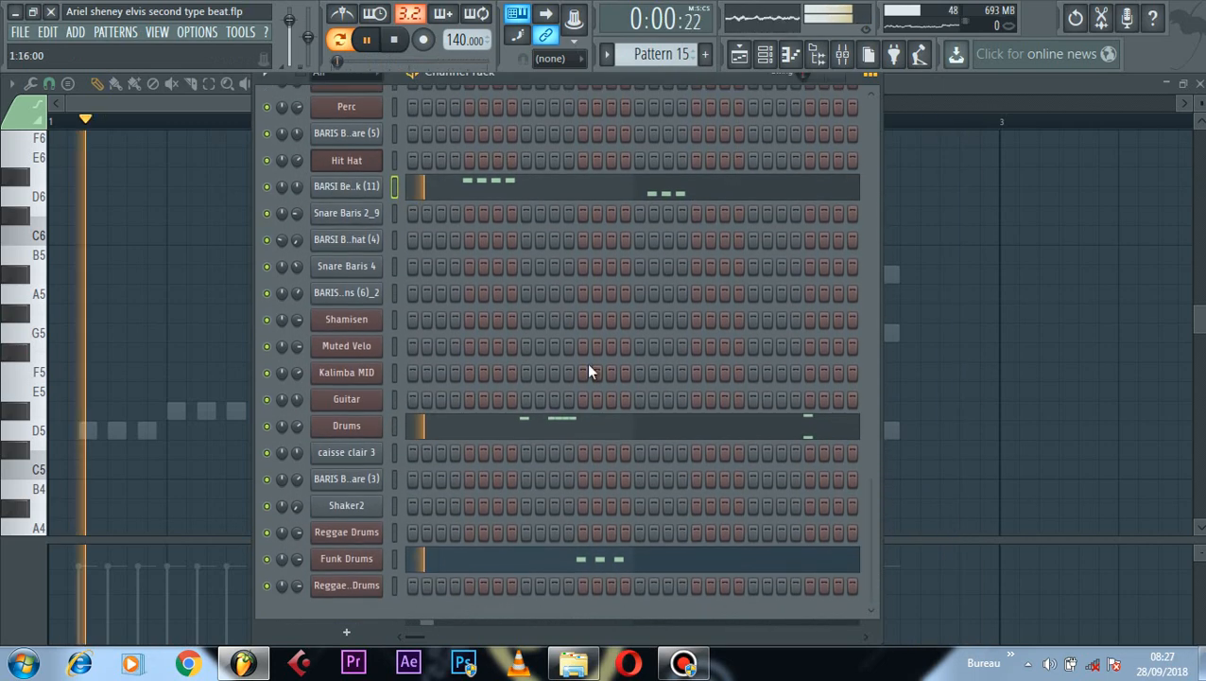
click(336, 438)
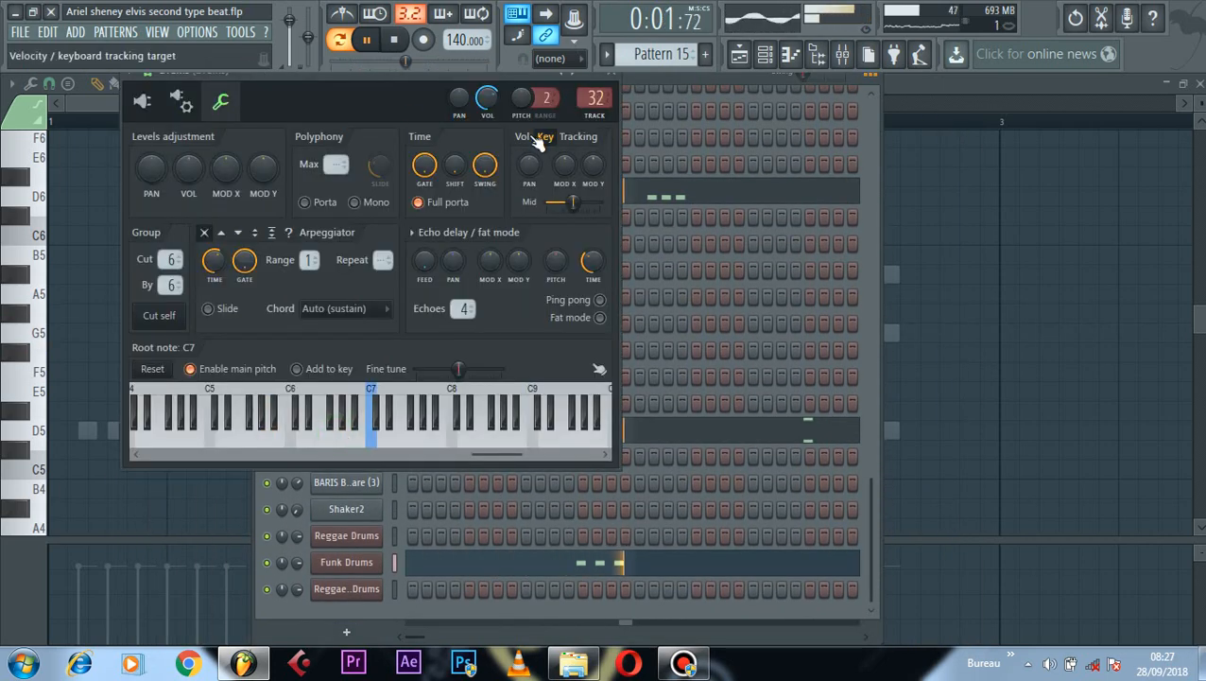
click(137, 106)
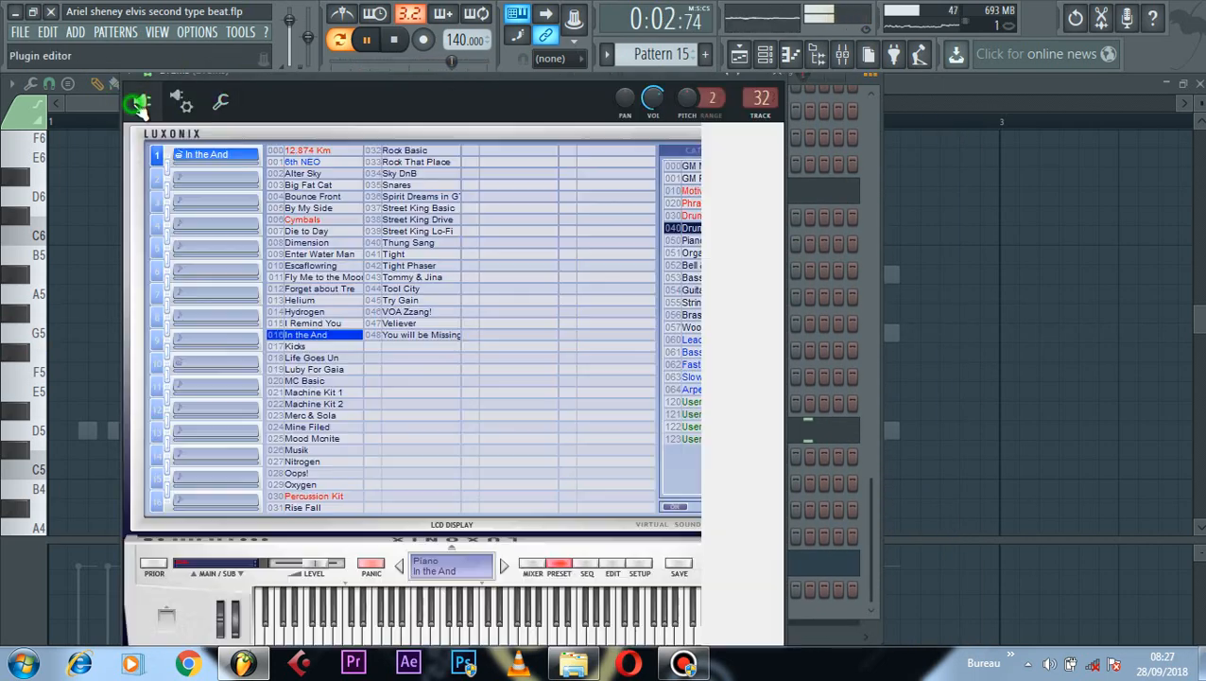
click(780, 86)
Step: View the Funk Drums channel's Hypersonic 2 patch, stop playback and close the instrument
click(346, 562)
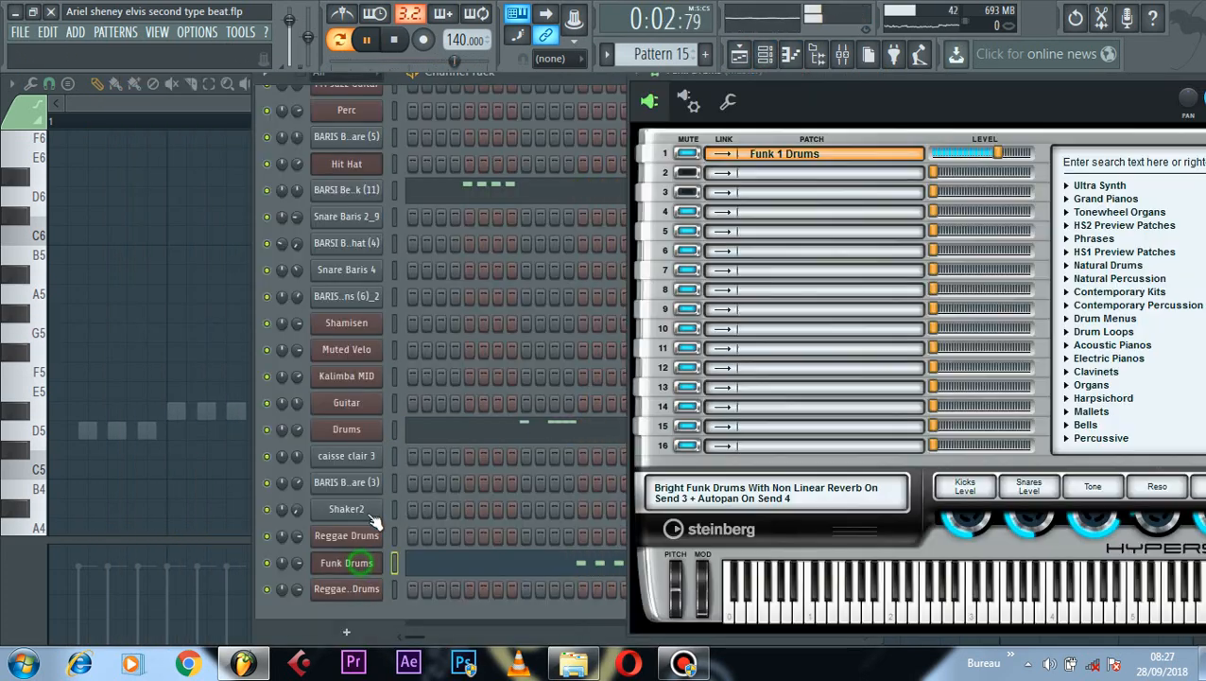
key(space)
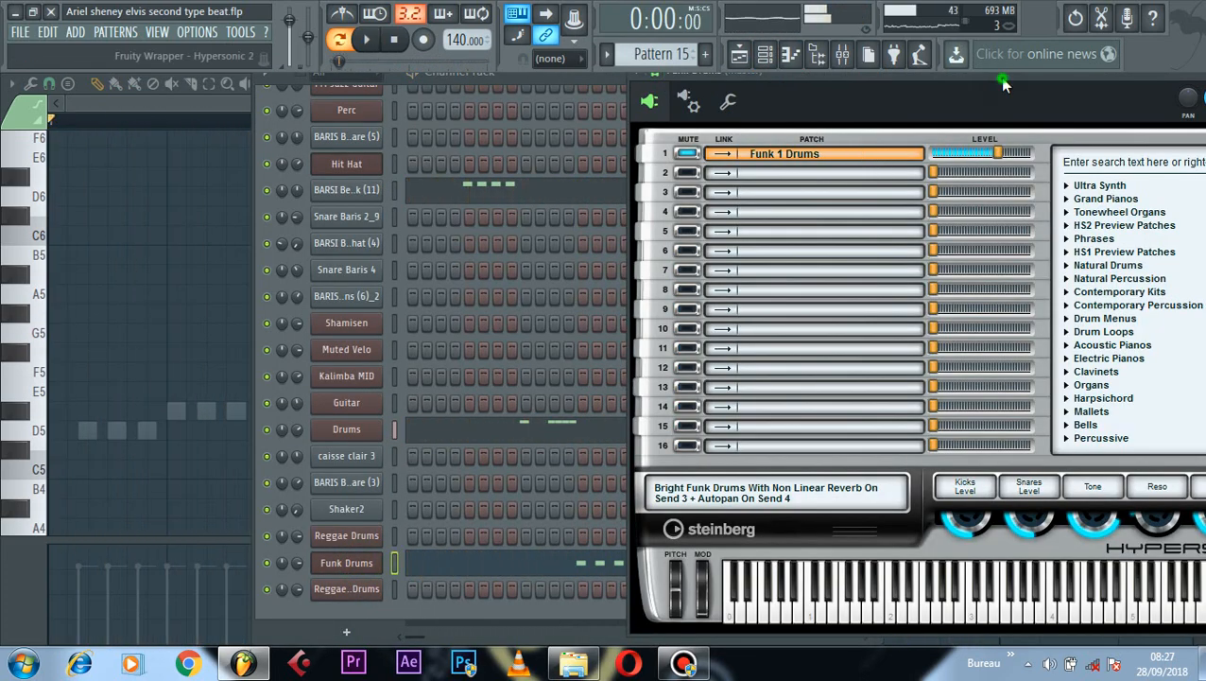
drag(1003, 78, 693, 86)
click(1030, 78)
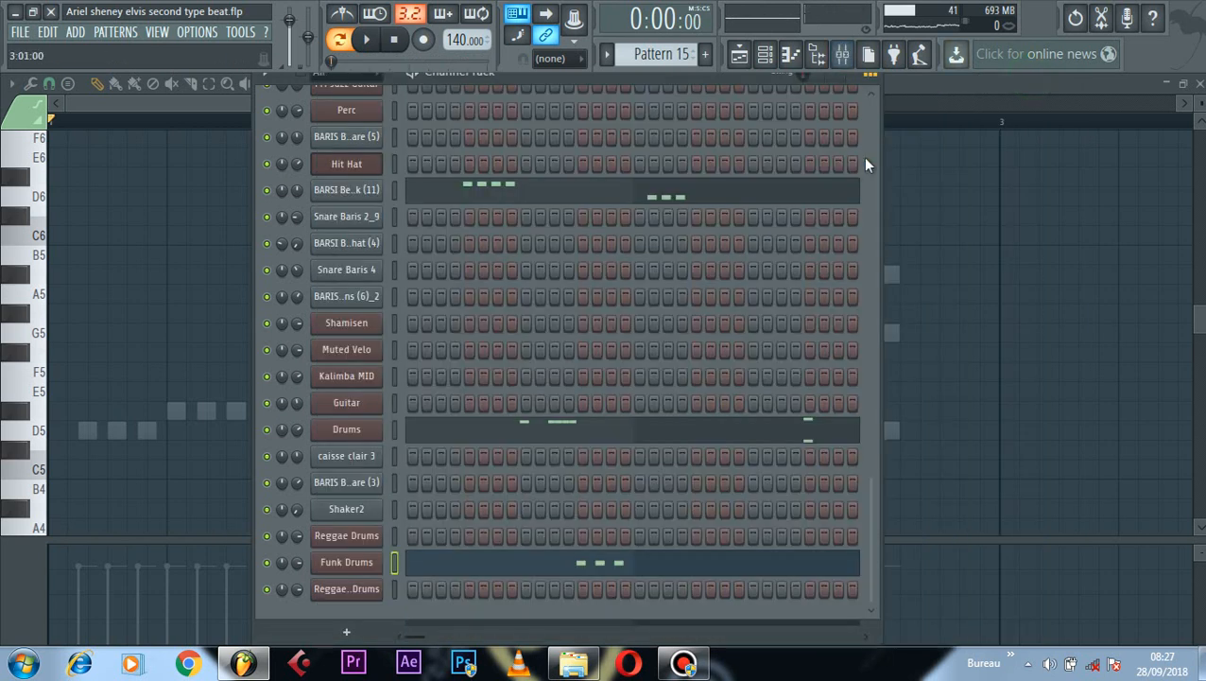
Step: Switch to Pattern 16, open the Snare channel's notes in the piano roll and play the pattern
drag(872, 501, 864, 104)
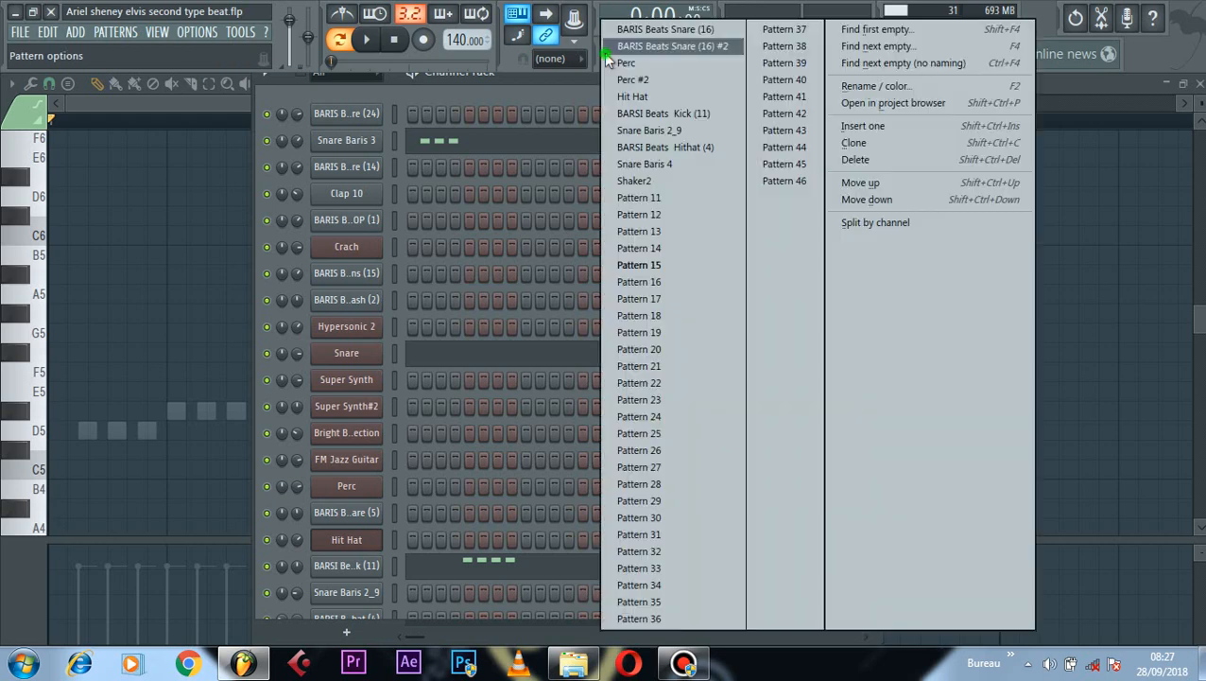
click(605, 53)
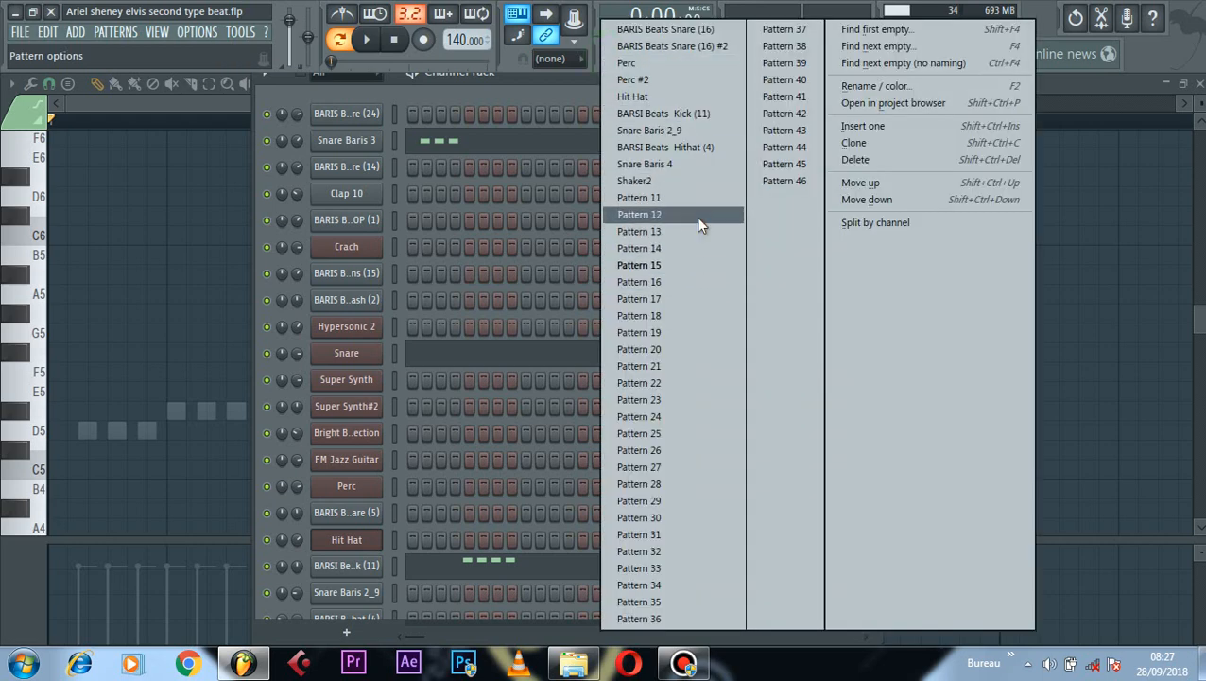
click(684, 283)
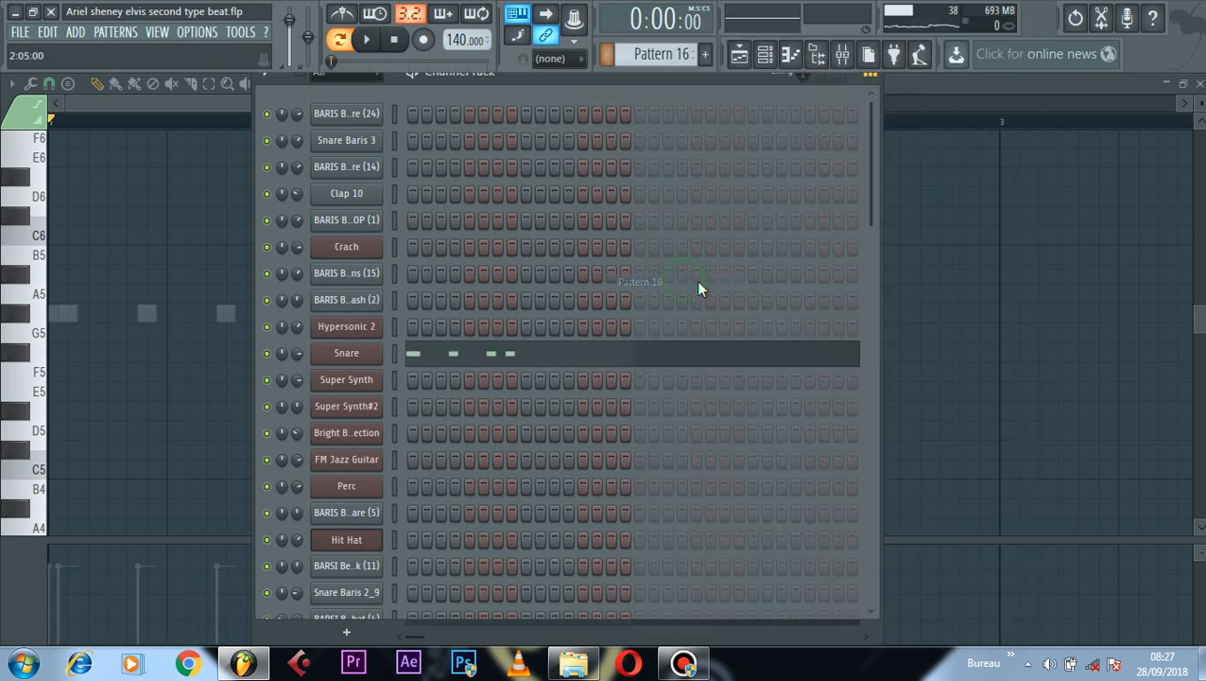
click(346, 352)
click(681, 90)
click(518, 335)
key(space)
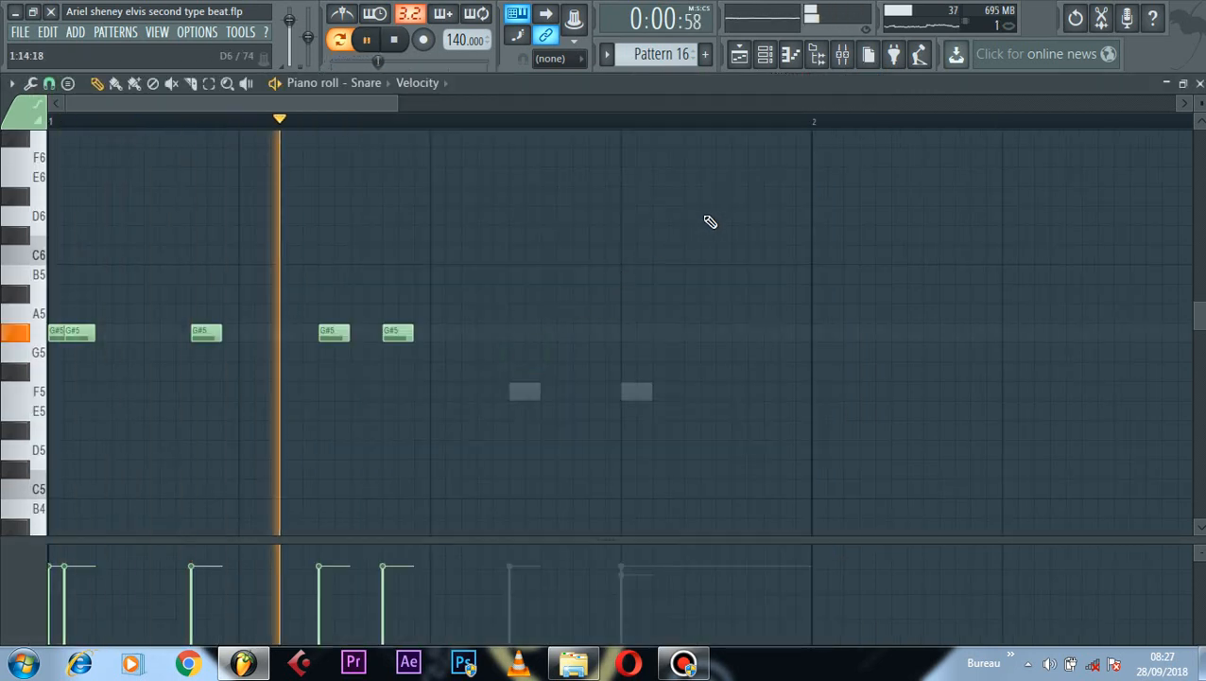
Step: Review the instrument patches of the Drums and Funk Drums channels used in Pattern 16
click(790, 54)
scroll(526, 362, down, 1)
scroll(562, 382, down, 5)
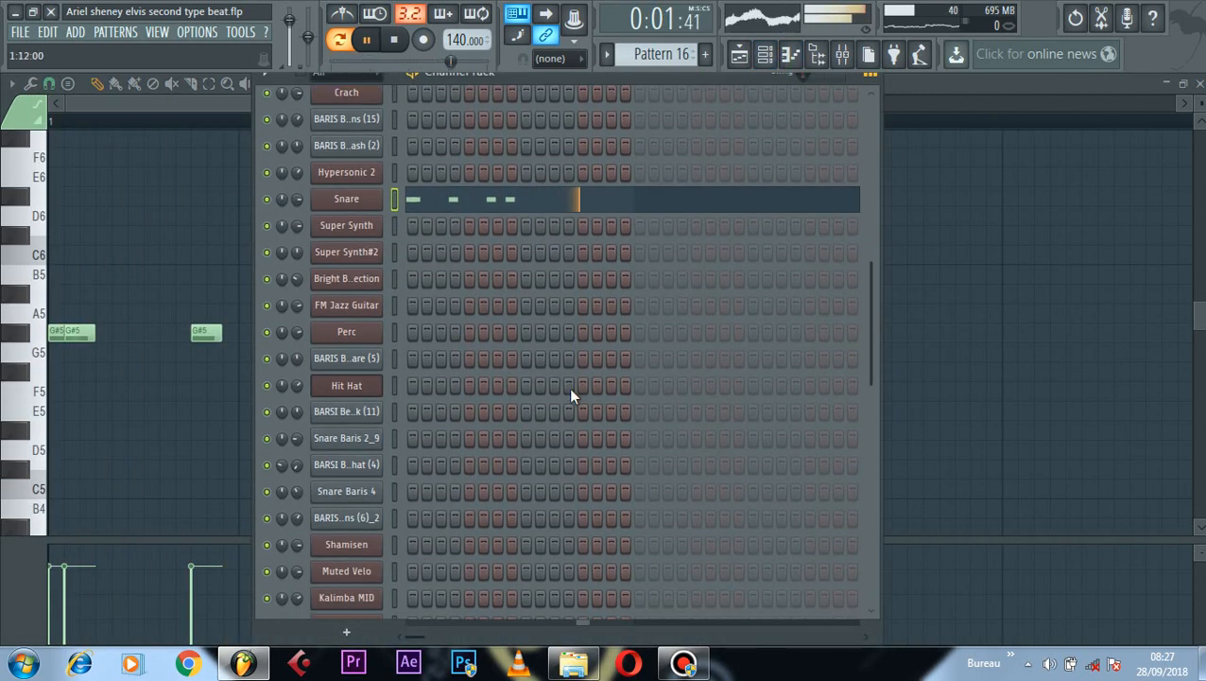
click(370, 432)
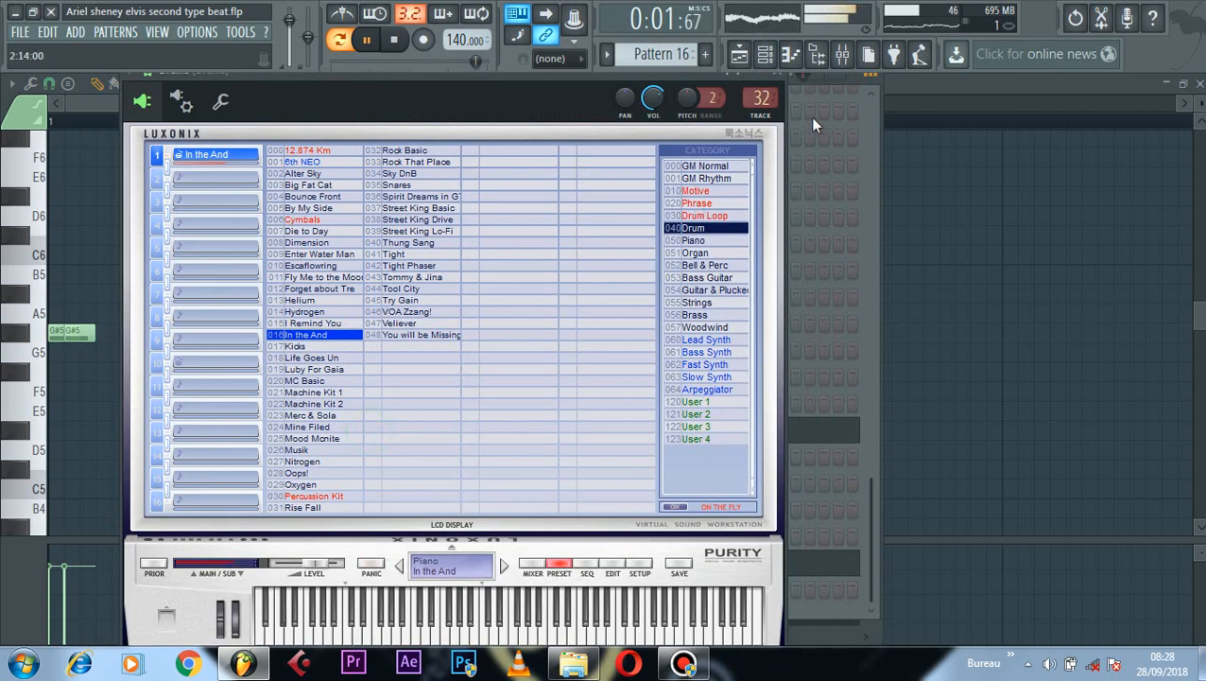
click(780, 78)
click(366, 563)
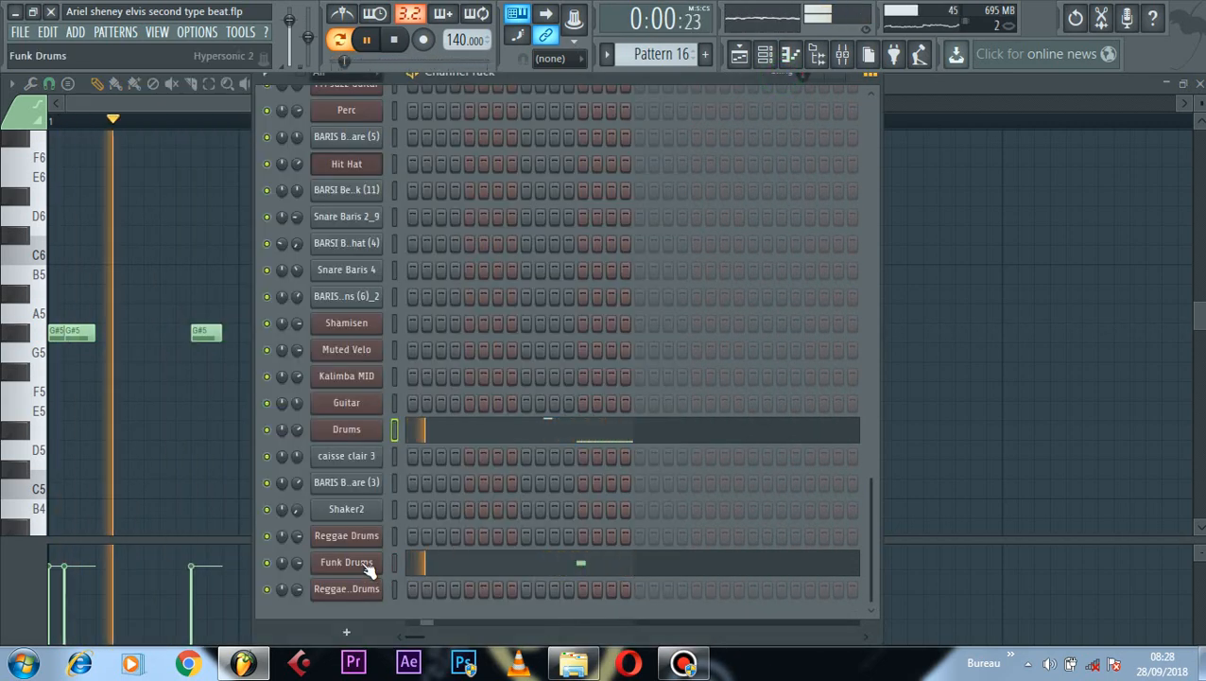
click(1037, 81)
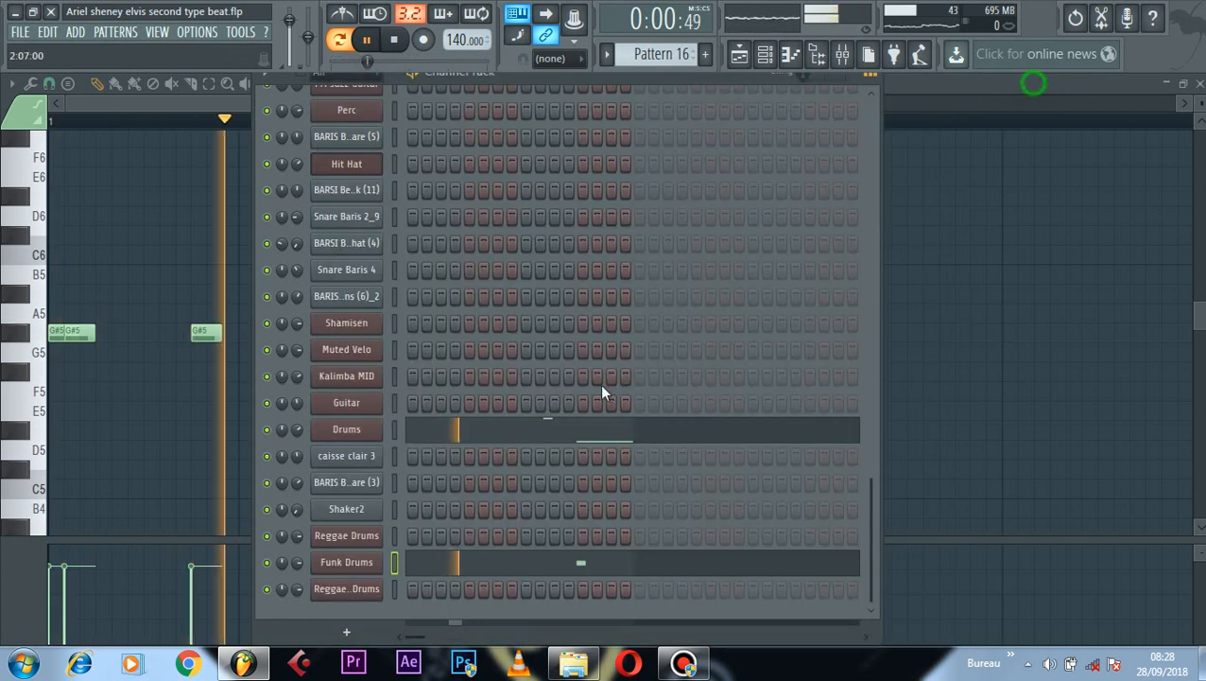
Step: View Pattern 16's Drums and Funk Drums notes in the piano roll, then close it and stop playback
click(605, 426)
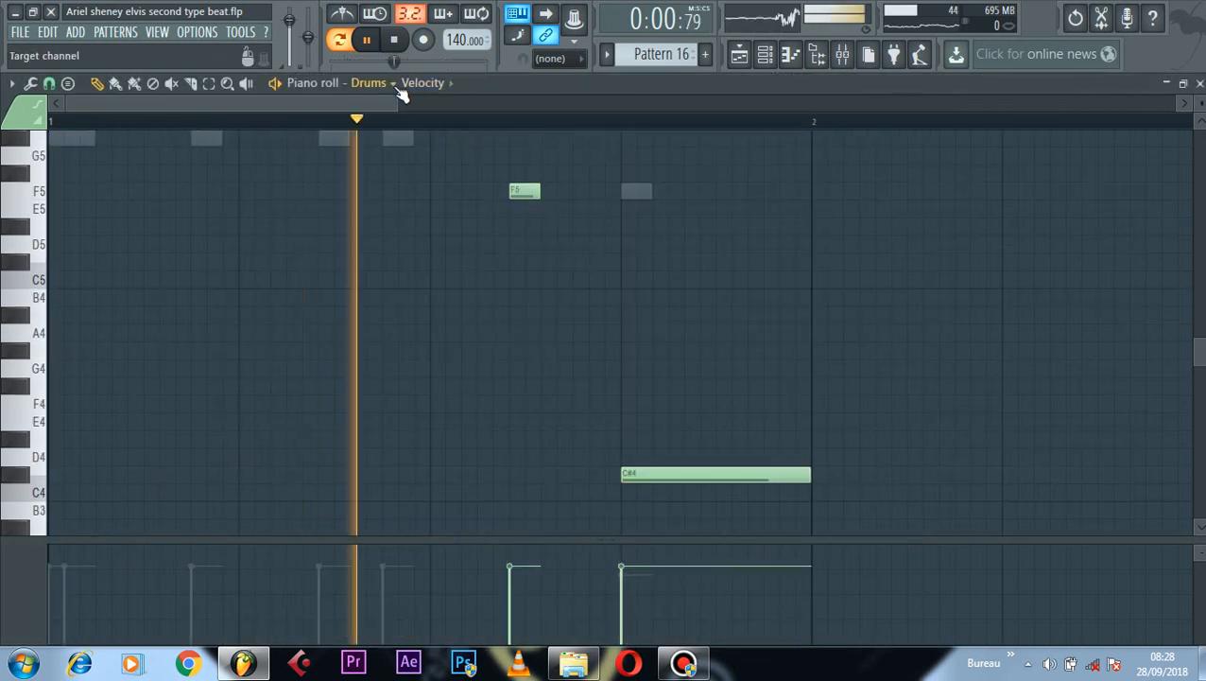
click(364, 83)
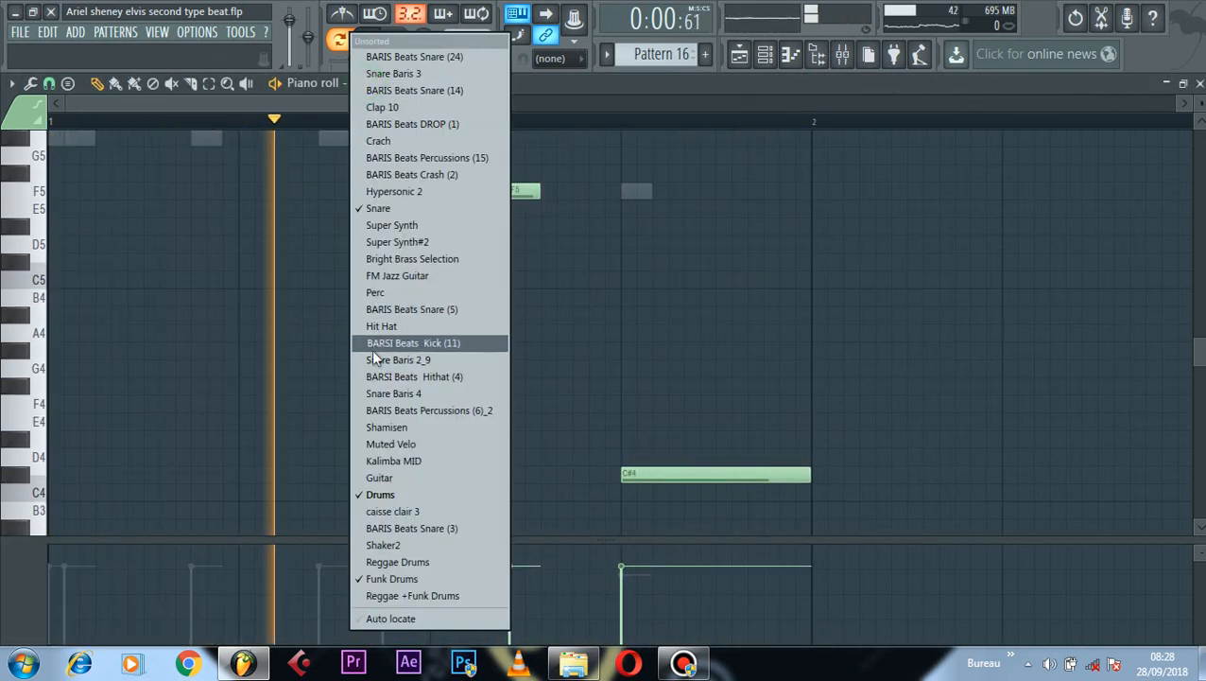
click(391, 579)
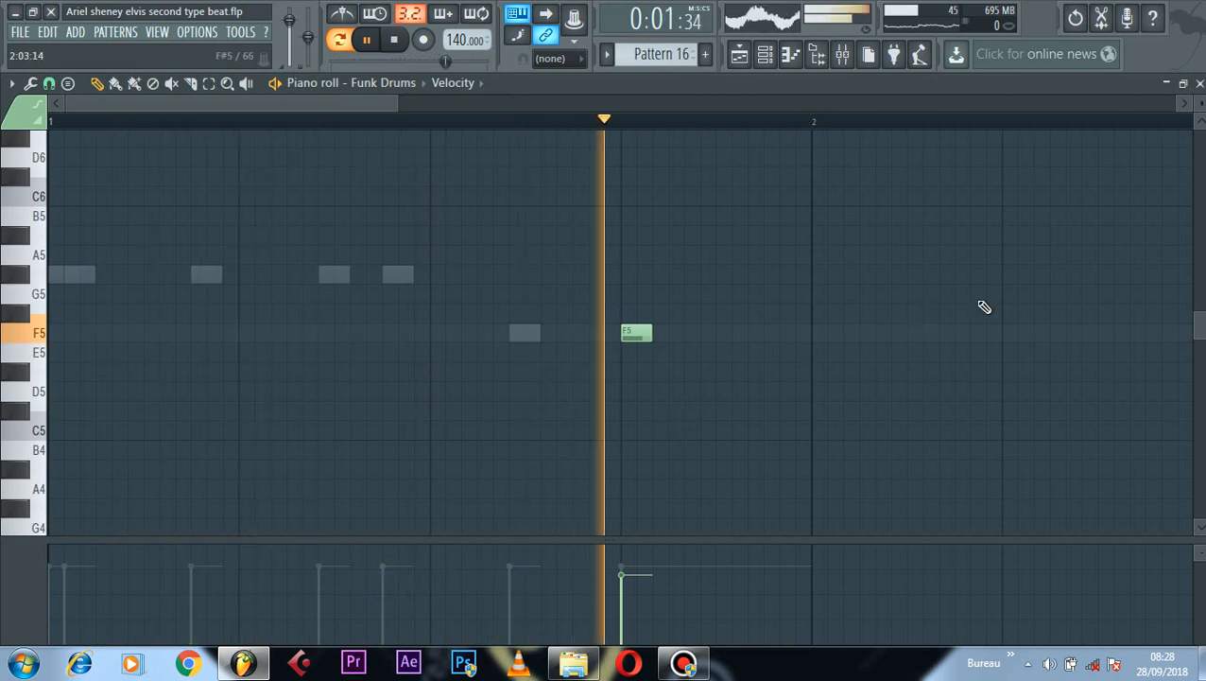
click(1201, 85)
key(space)
Step: Switch to Pattern 17 and play it with the first channels of the channel rack in view
click(662, 54)
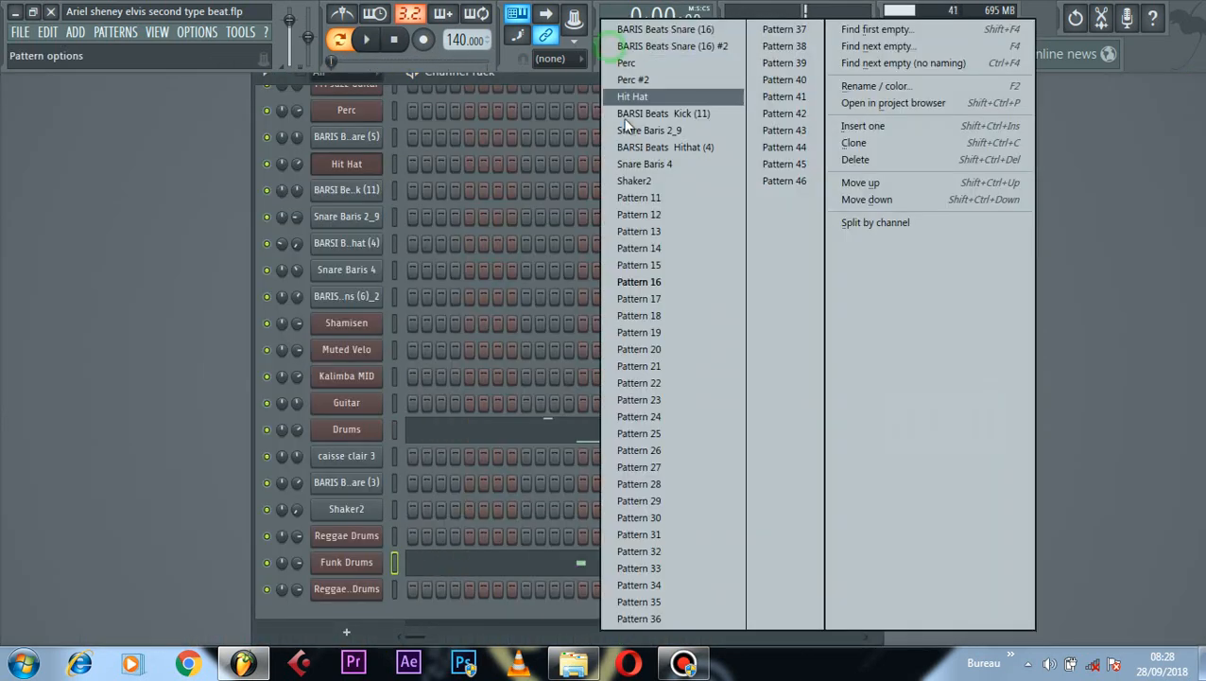
click(704, 298)
scroll(503, 325, up, 3)
key(space)
scroll(503, 325, up, 3)
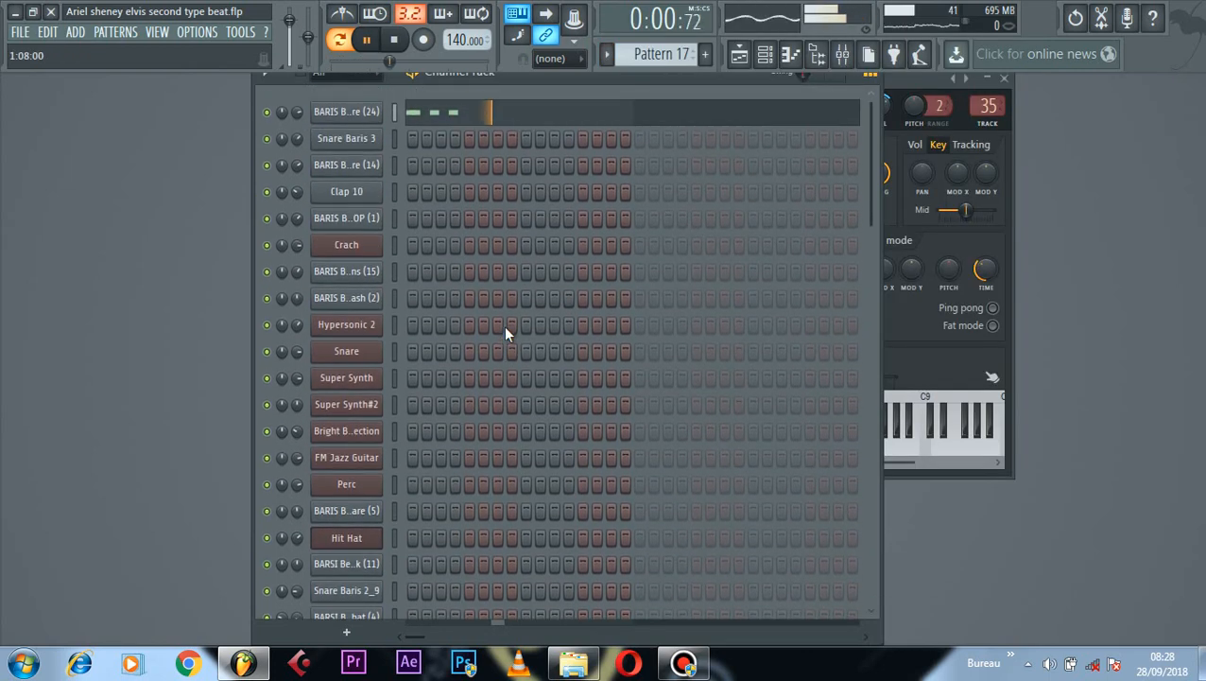
Step: Audition the BARIS Beats Snare (24) sample in its channel settings and look through Pattern 17's remaining channels
click(368, 116)
key(space)
click(835, 430)
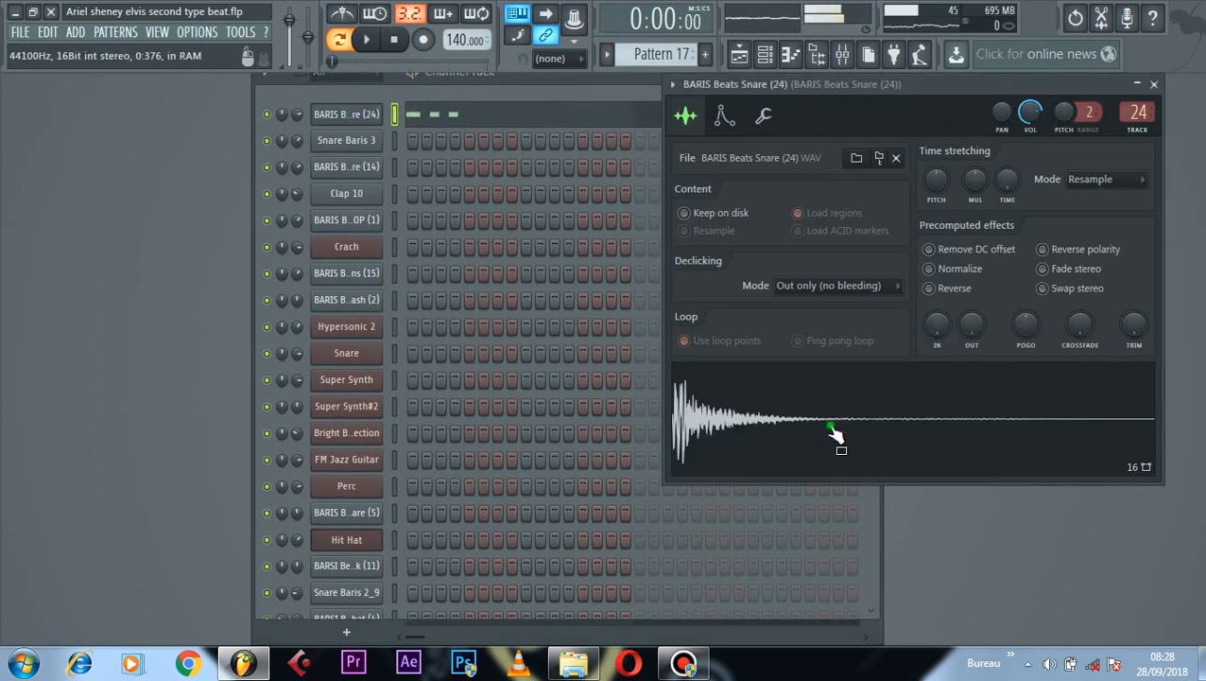
click(1153, 84)
scroll(565, 390, down, 2)
scroll(548, 416, down, 10)
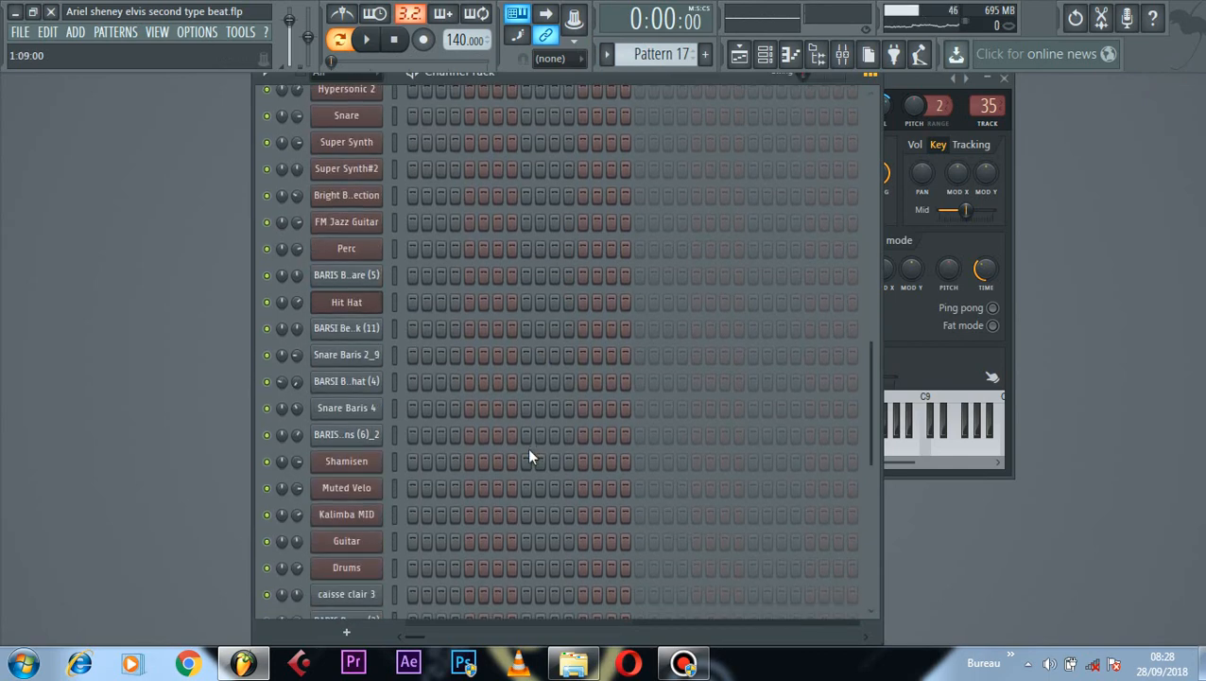
Step: Review the instrument patch of the Funk Drums channel used in Pattern 17, then close it
click(347, 565)
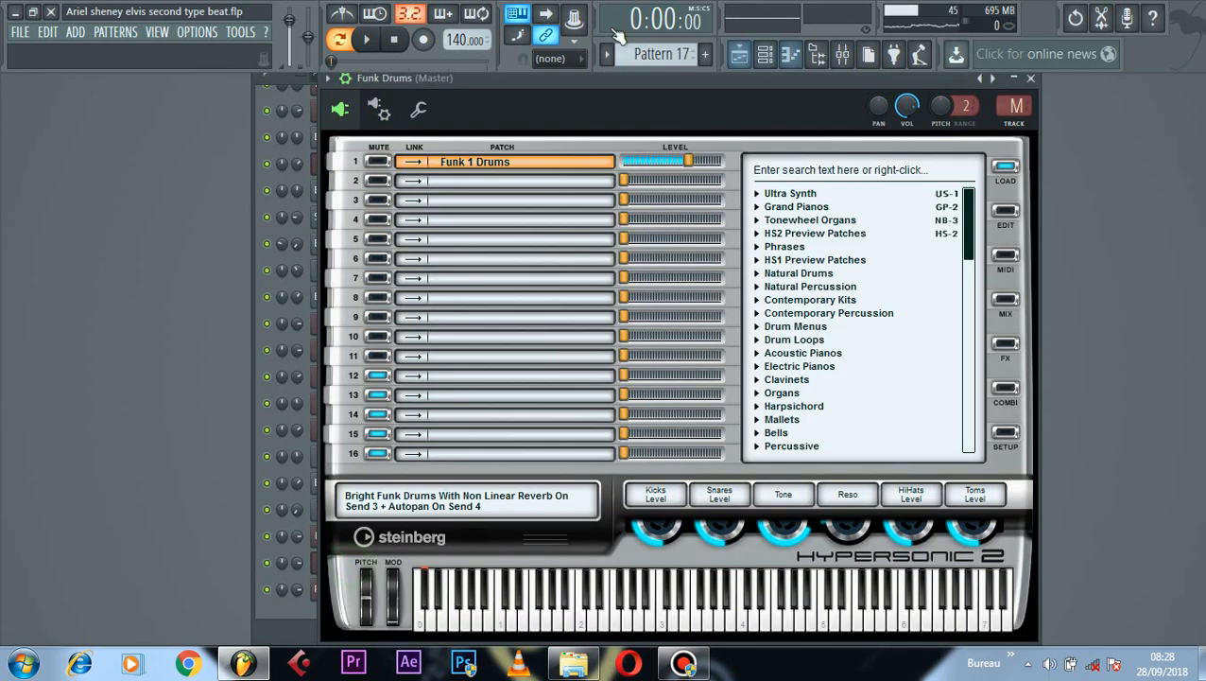
click(1035, 79)
scroll(529, 189, up, 12)
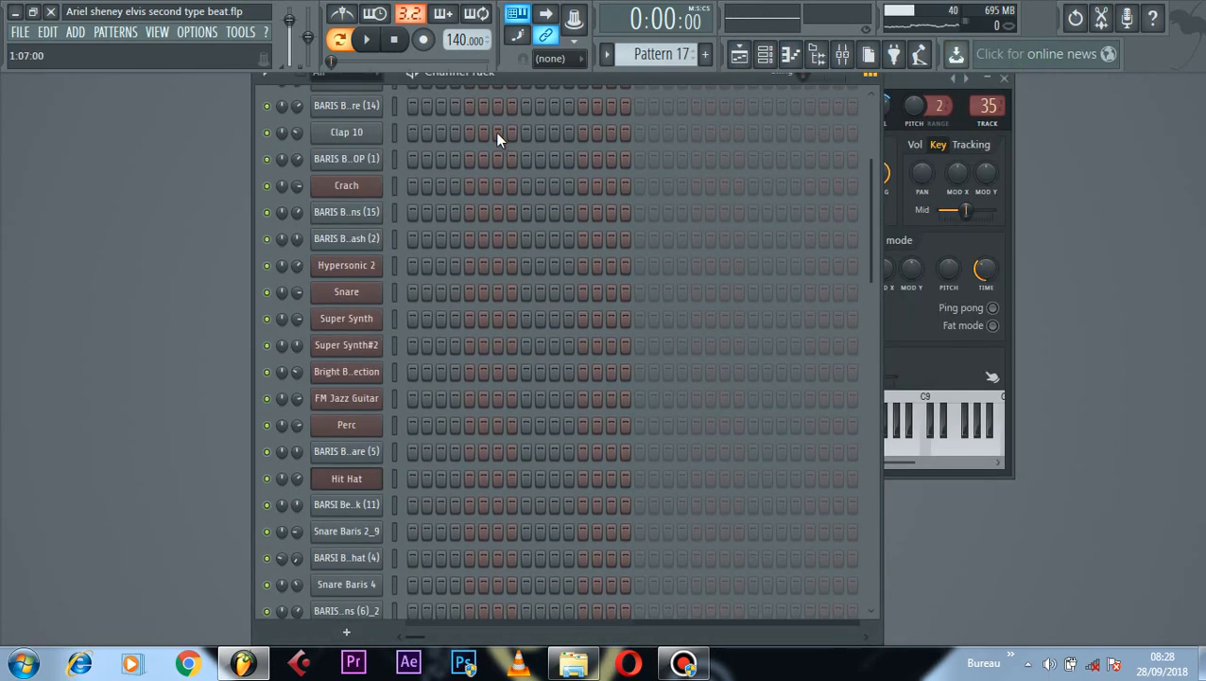
Step: Play Pattern 17 while viewing the BARIS Beats Snare (24) and Funk Drums notes in the piano roll, then stop and return to the channel rack
click(529, 110)
key(space)
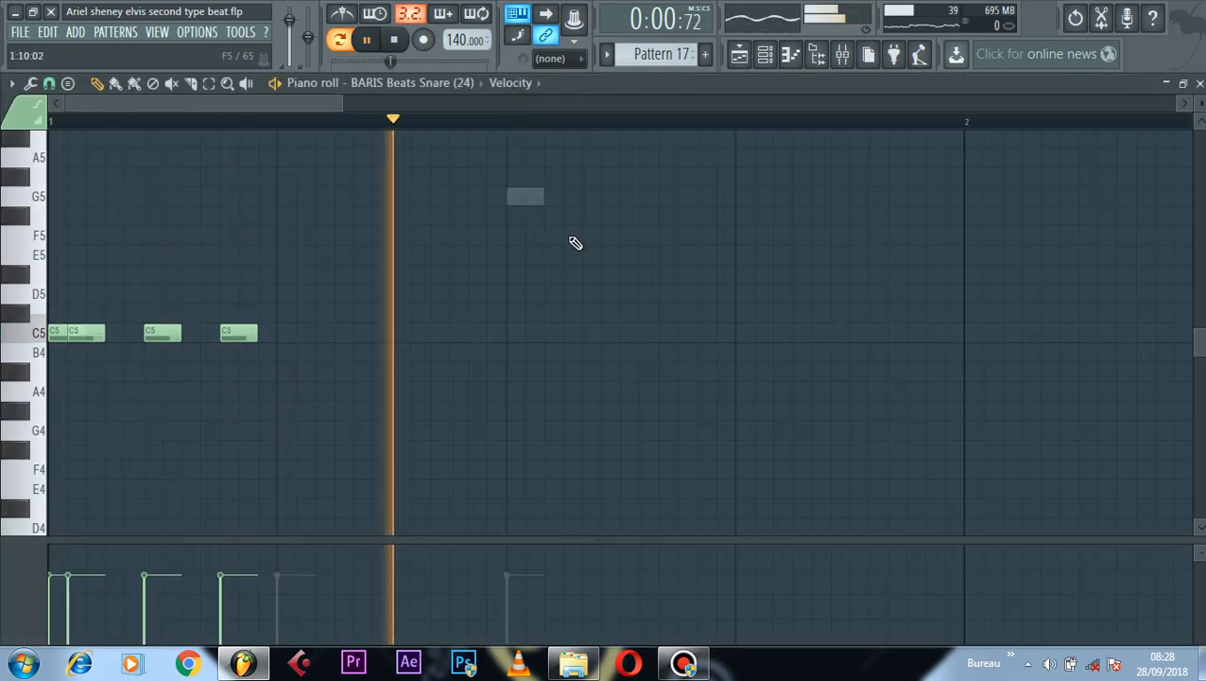
scroll(480, 219, up, 3)
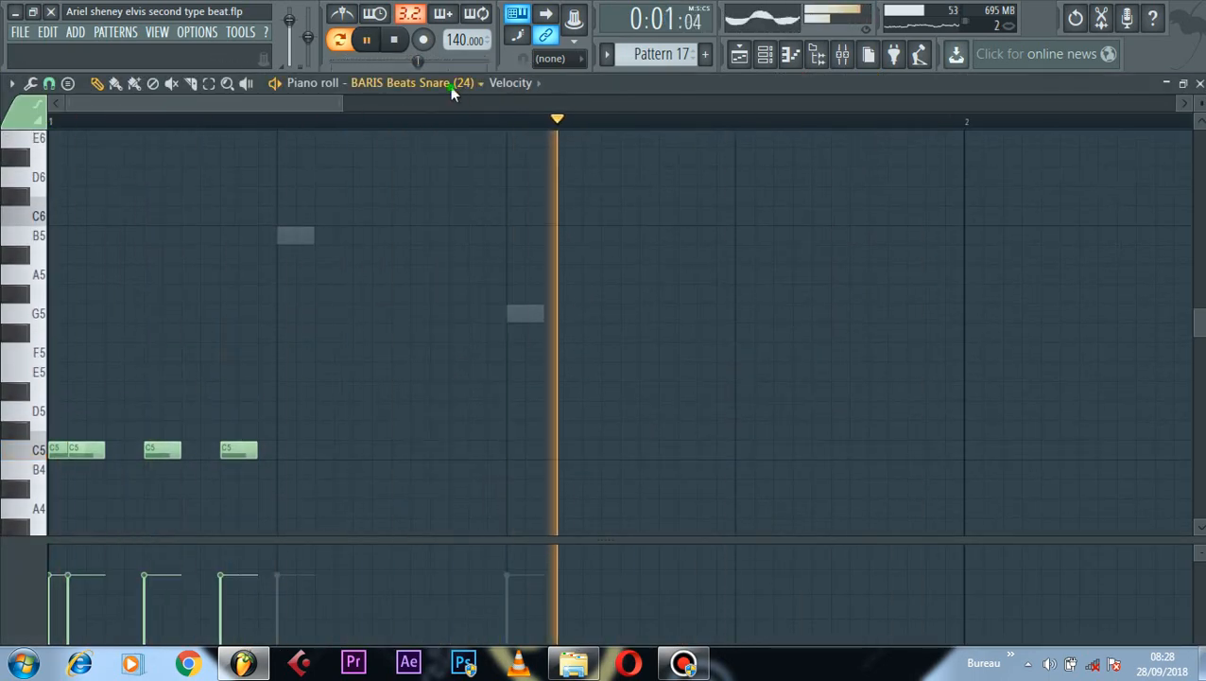
click(452, 83)
click(418, 578)
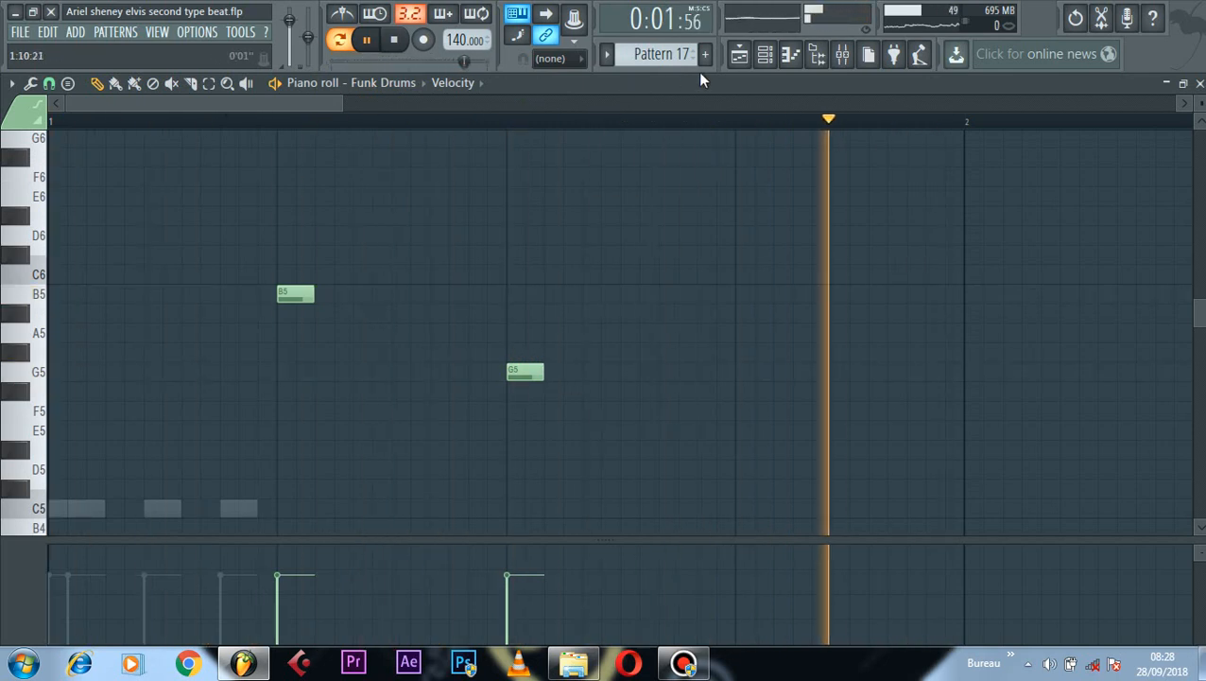
click(764, 54)
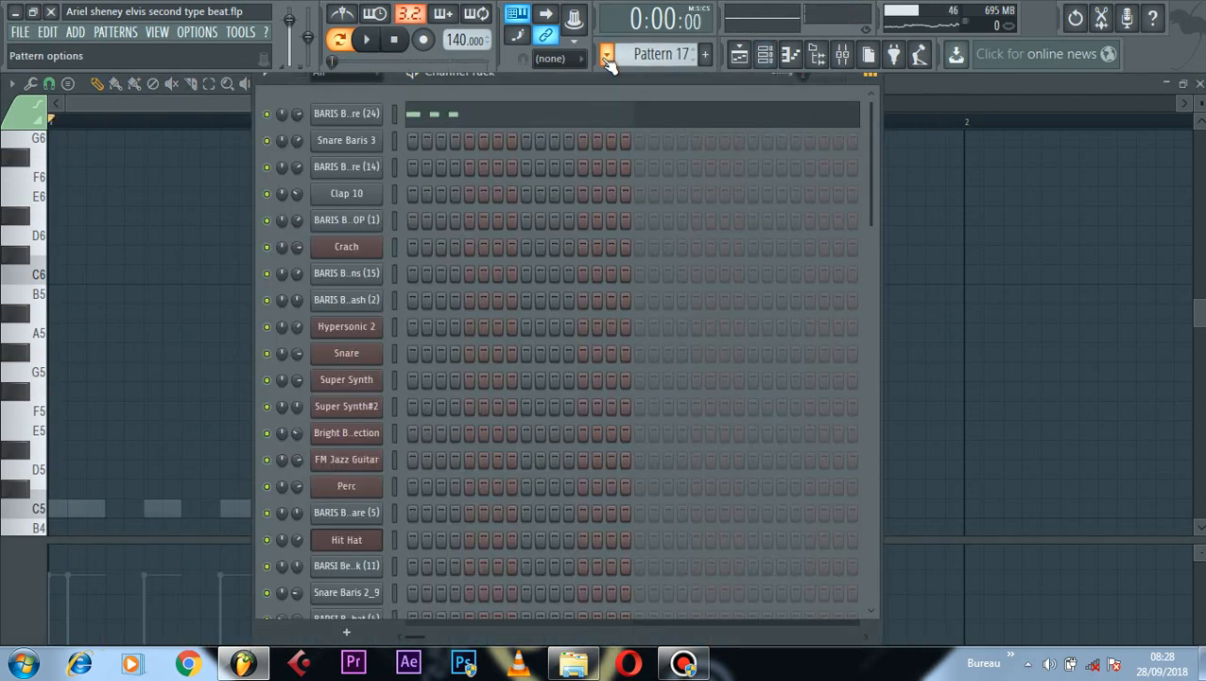
Step: Switch to Pattern 18 and review the instrument patch of its Snare channel
click(609, 54)
click(678, 316)
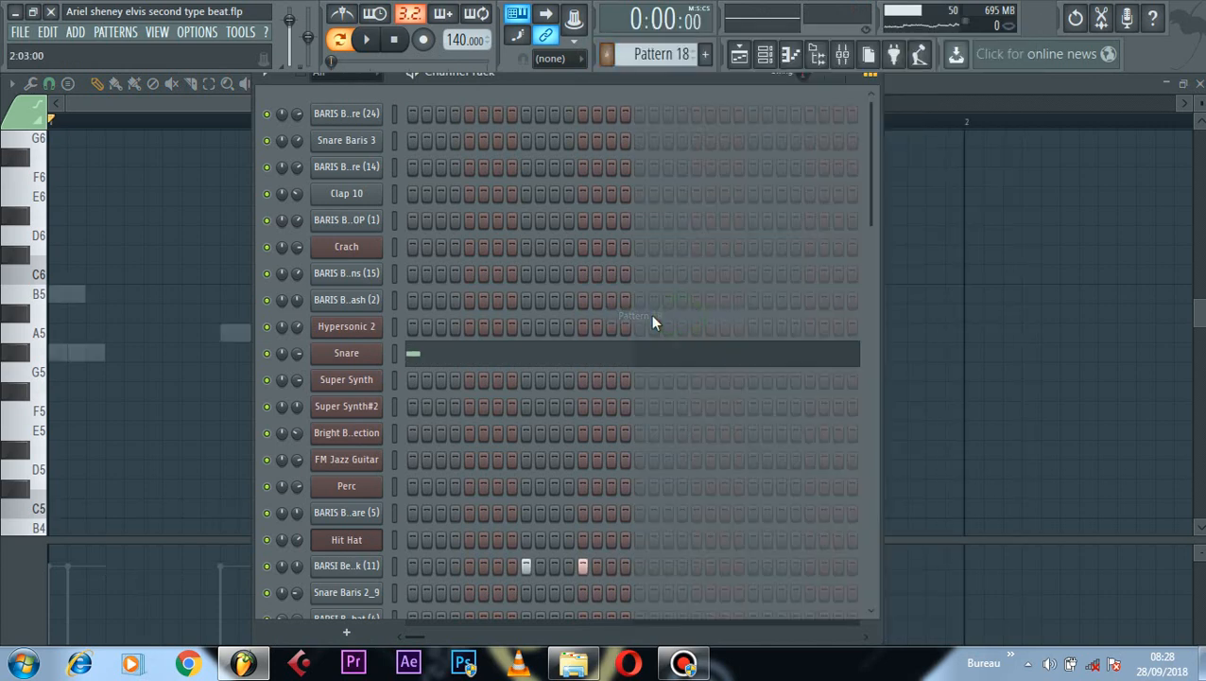
click(355, 354)
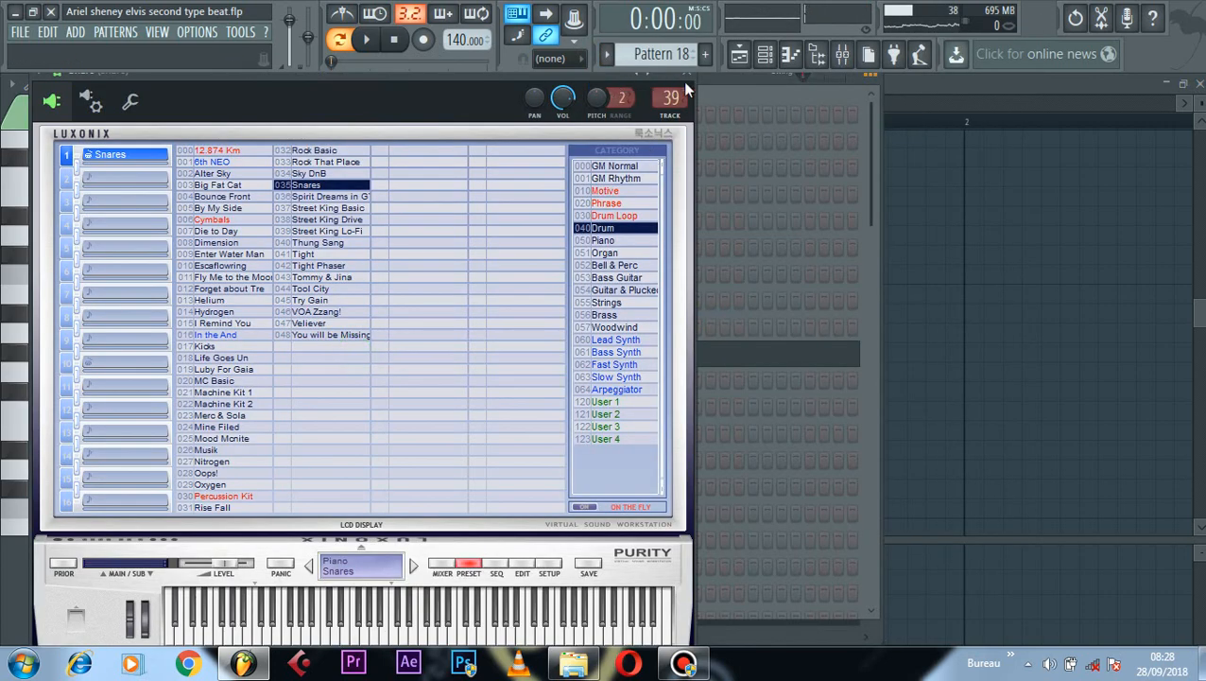
click(686, 75)
Step: Play Pattern 18 and review the instrument patch of its Drums channel
key(space)
scroll(508, 352, down, 10)
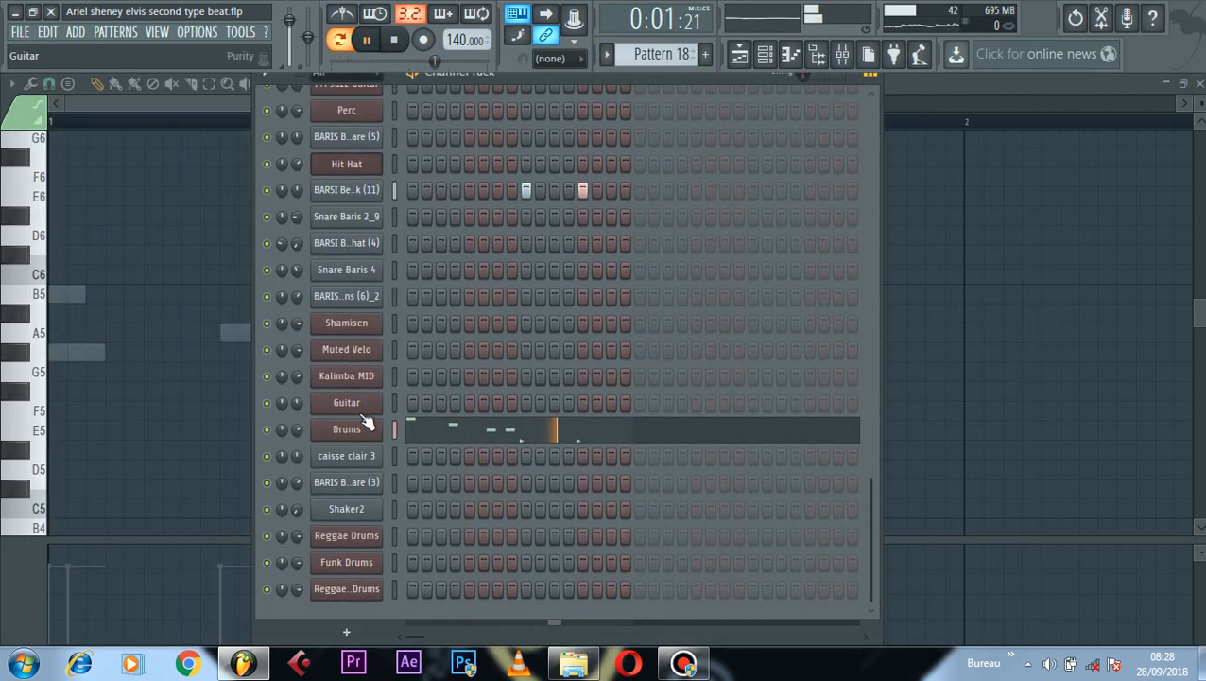
click(365, 424)
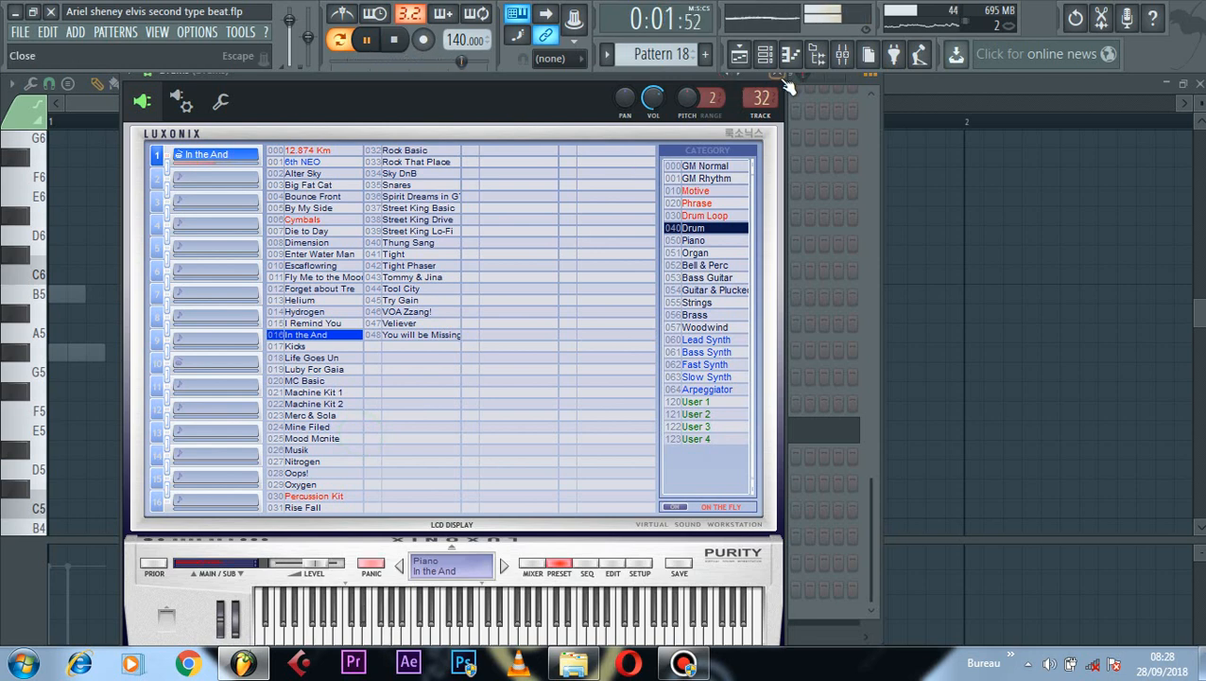
click(783, 80)
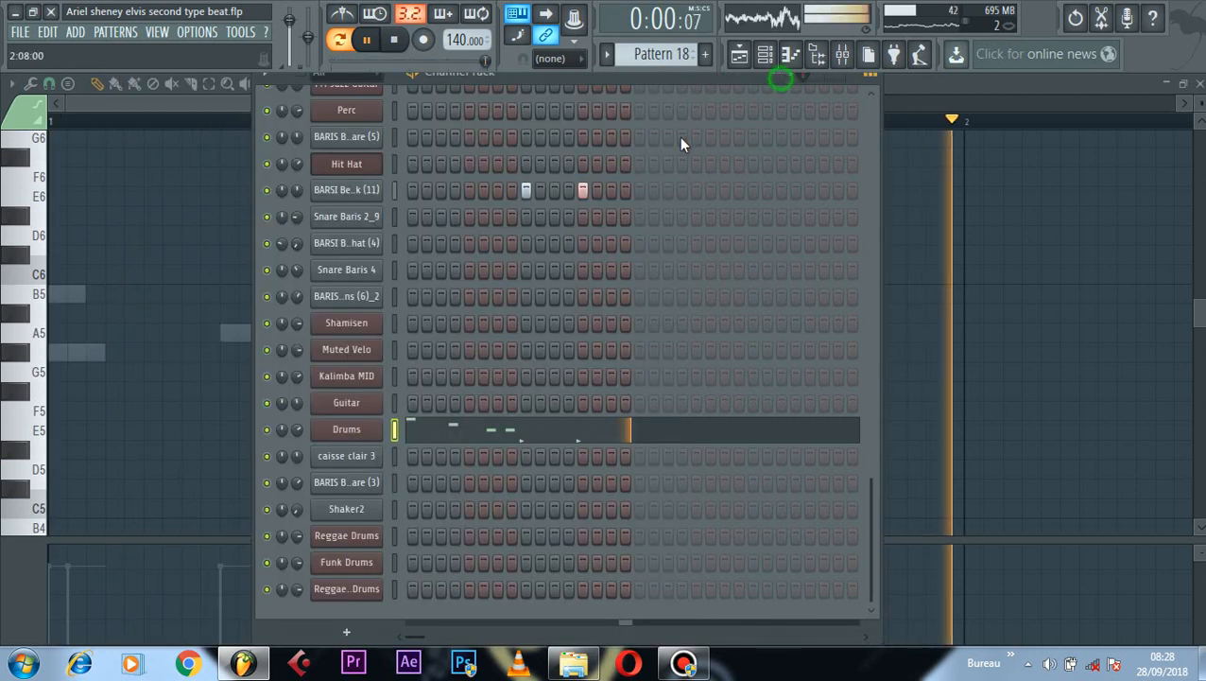
Step: View Pattern 18's Snare, BARSI Beats Kick (11) and Drums notes in the piano roll, then close it and stop playback
scroll(558, 254, up, 6)
click(491, 141)
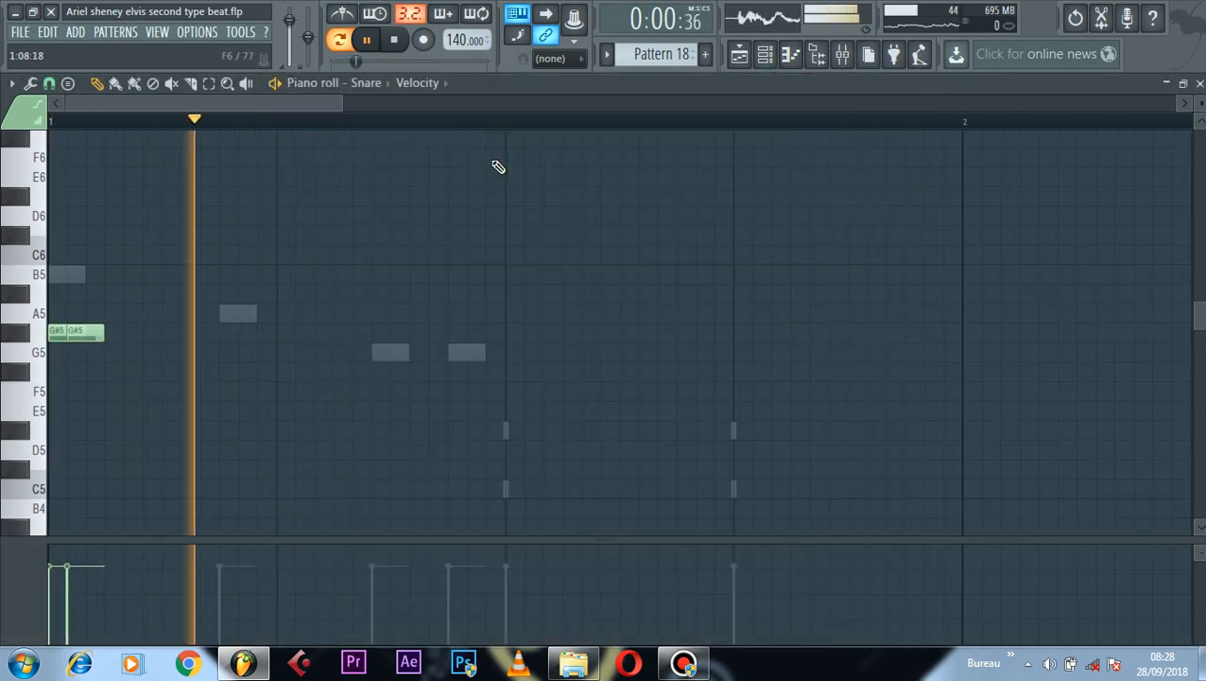
click(371, 84)
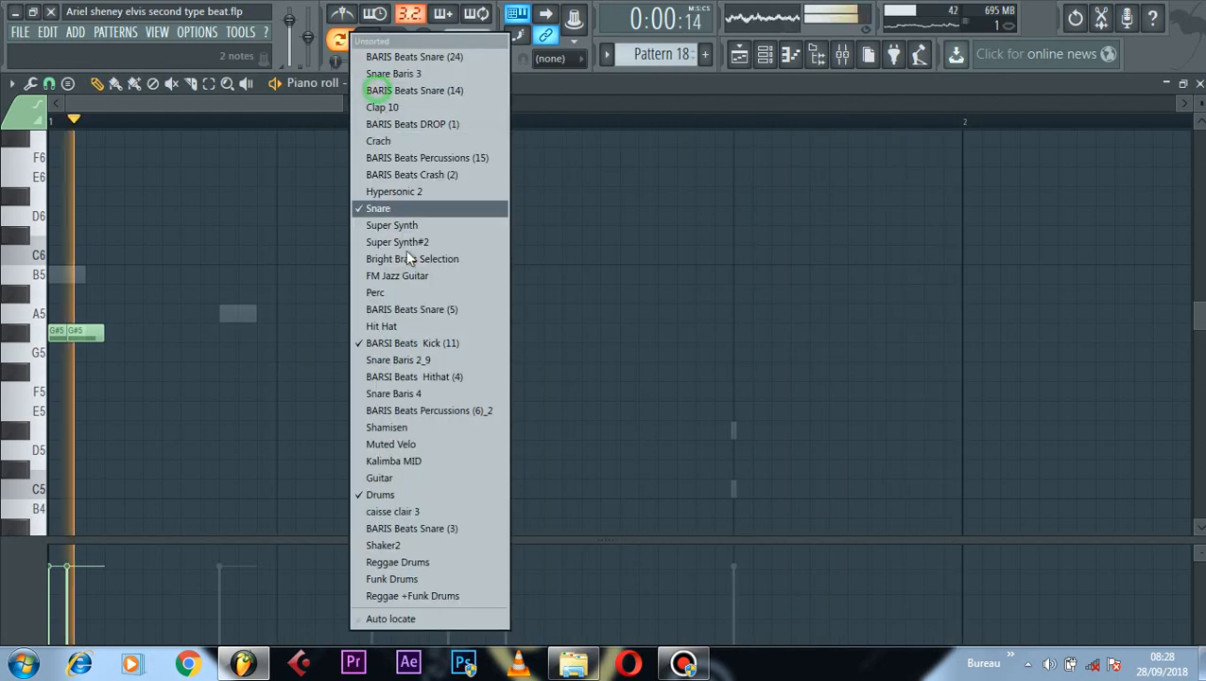
click(431, 342)
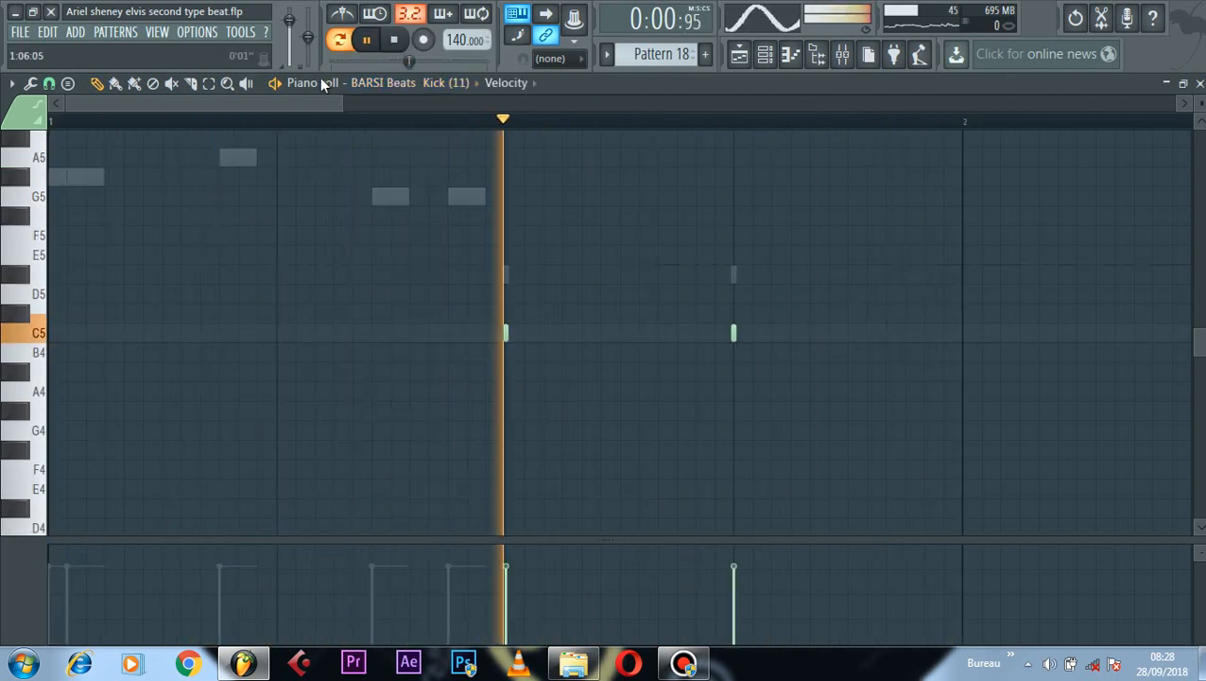
click(378, 83)
click(397, 494)
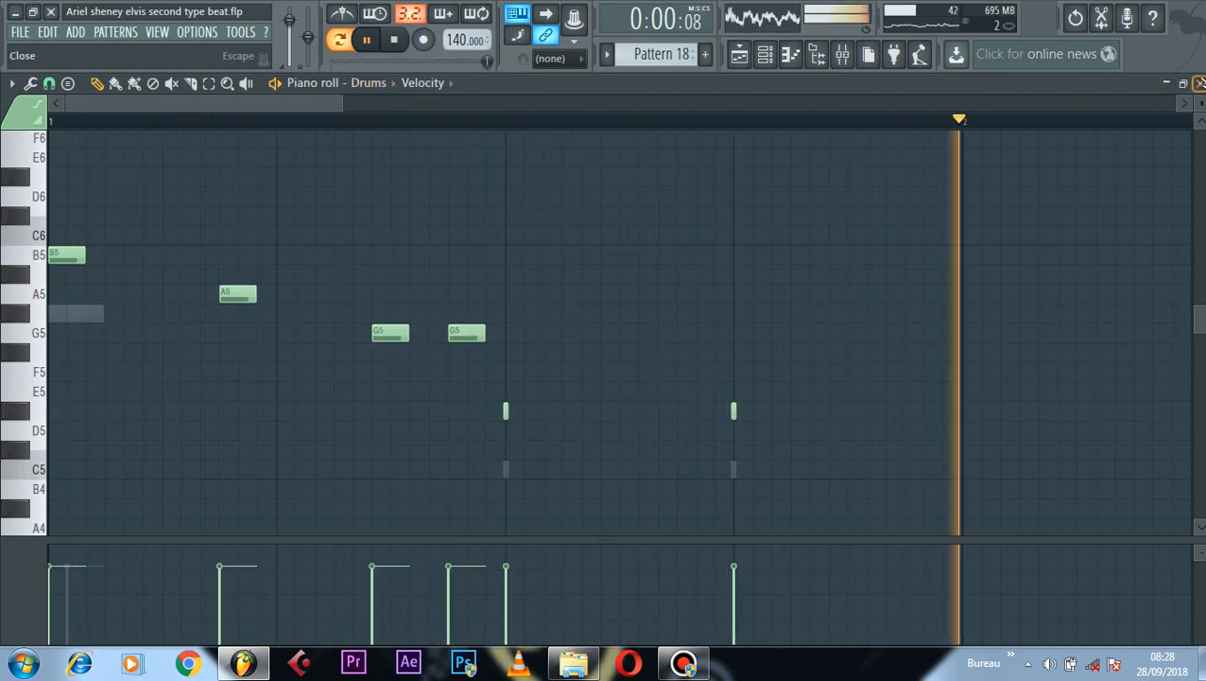
click(1199, 83)
key(space)
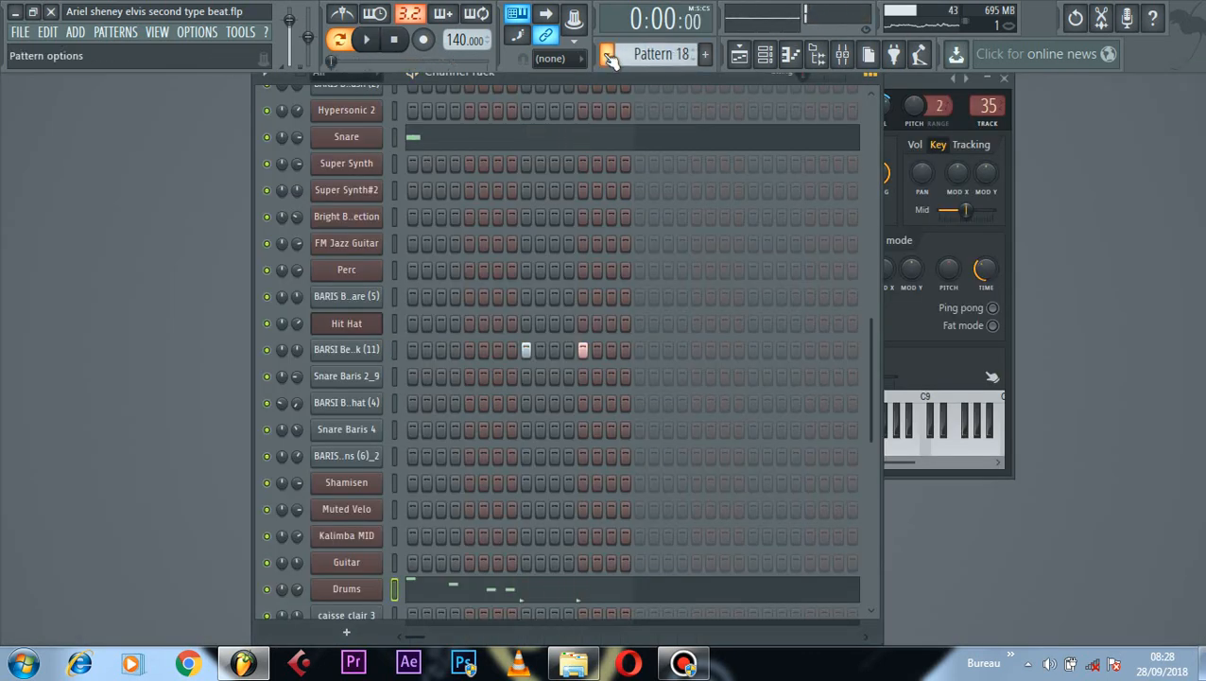
Step: Switch to Pattern 19 and play it while viewing the Clap 10 notes in the piano roll, then close the piano roll
click(610, 55)
scroll(572, 282, down, 4)
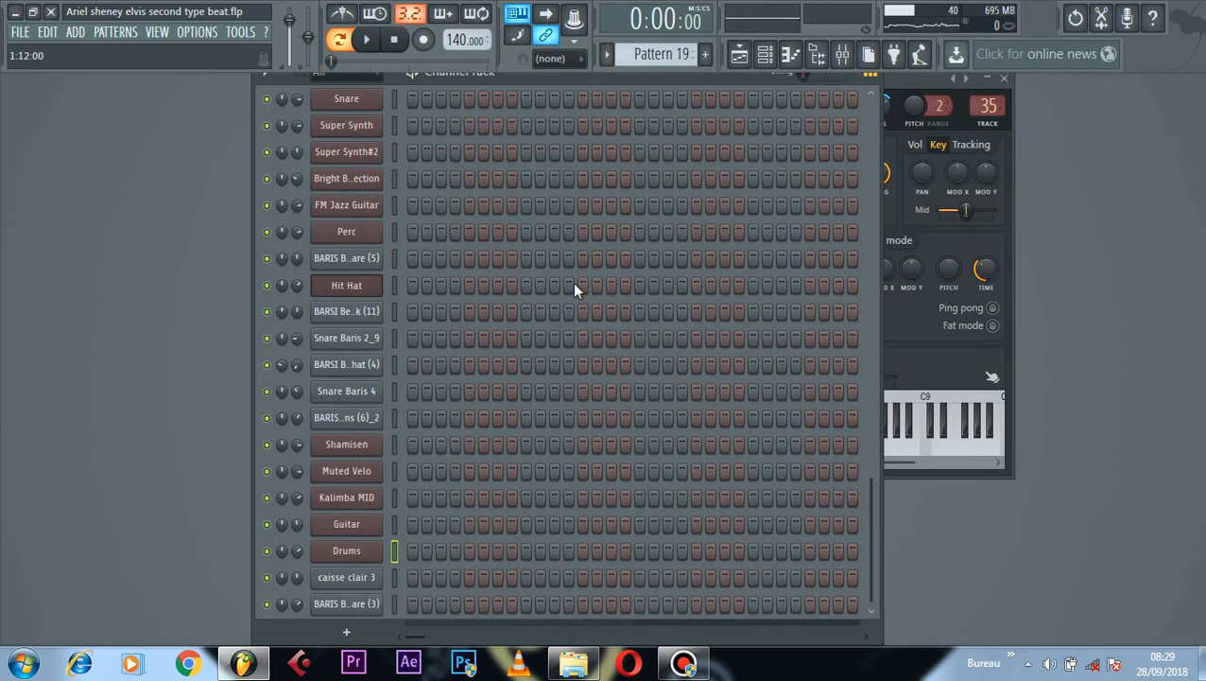
drag(874, 501, 863, 109)
key(space)
click(617, 194)
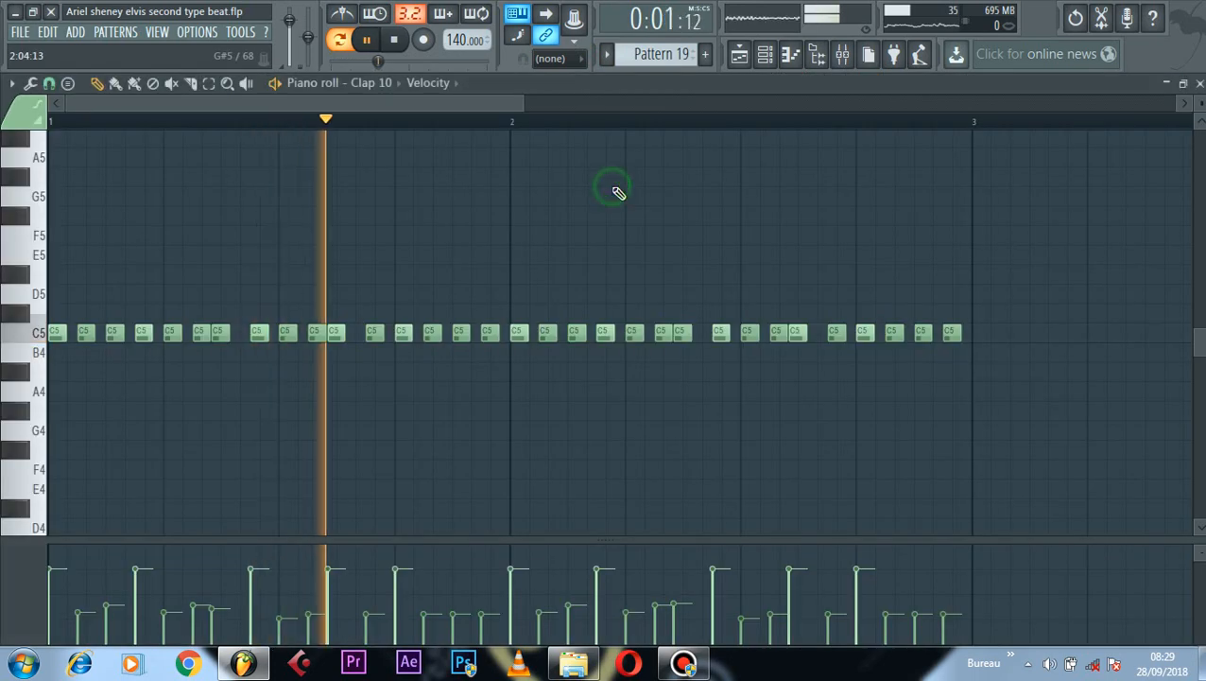
click(1200, 85)
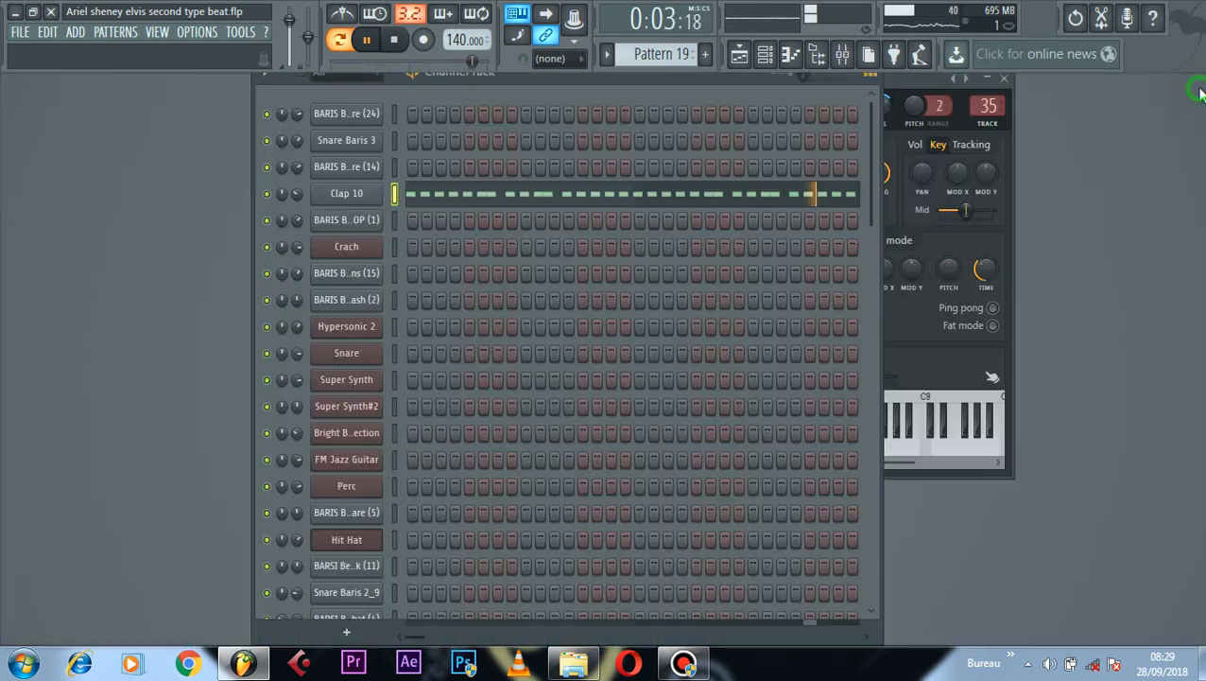
Step: Switch to Pattern 20 during playback and review the instrument patches of its Drums and Funk Drums channels
click(606, 55)
click(641, 350)
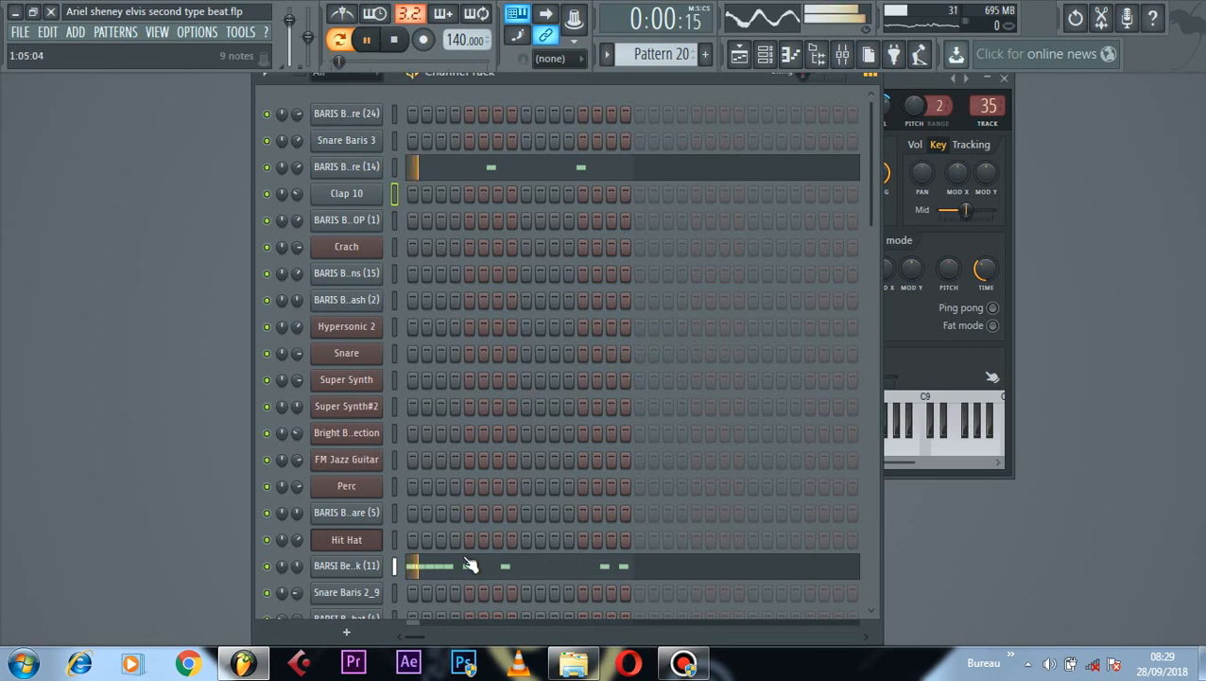
scroll(477, 331, down, 5)
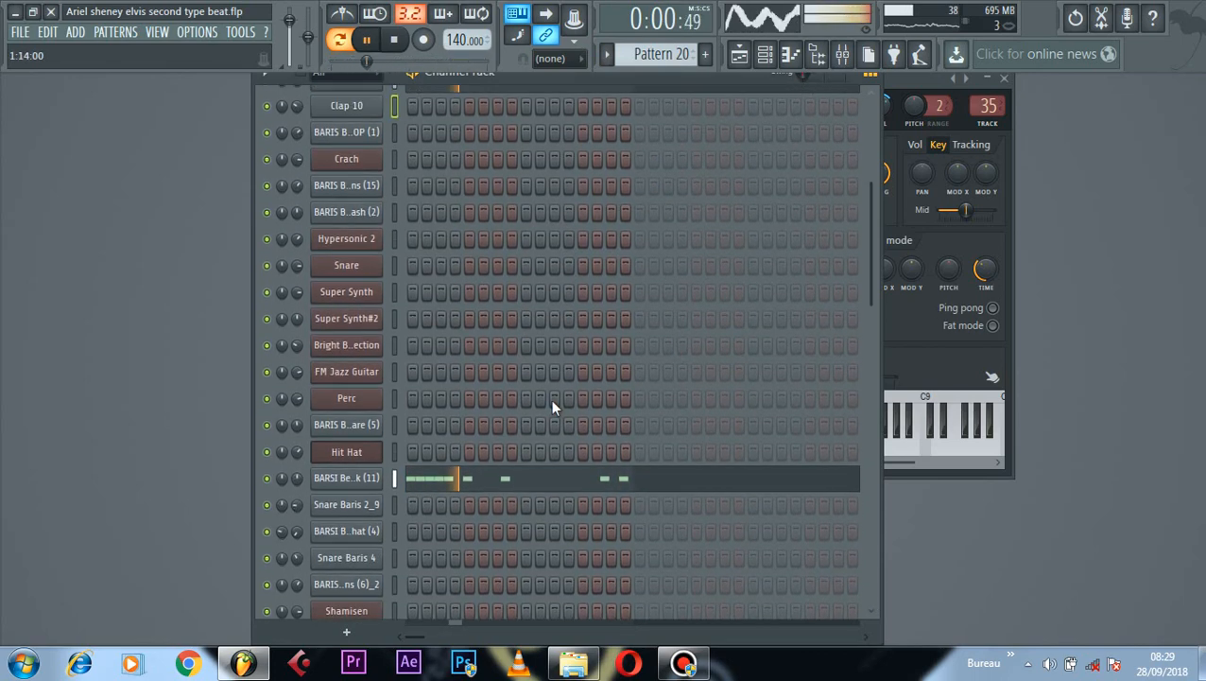
click(346, 431)
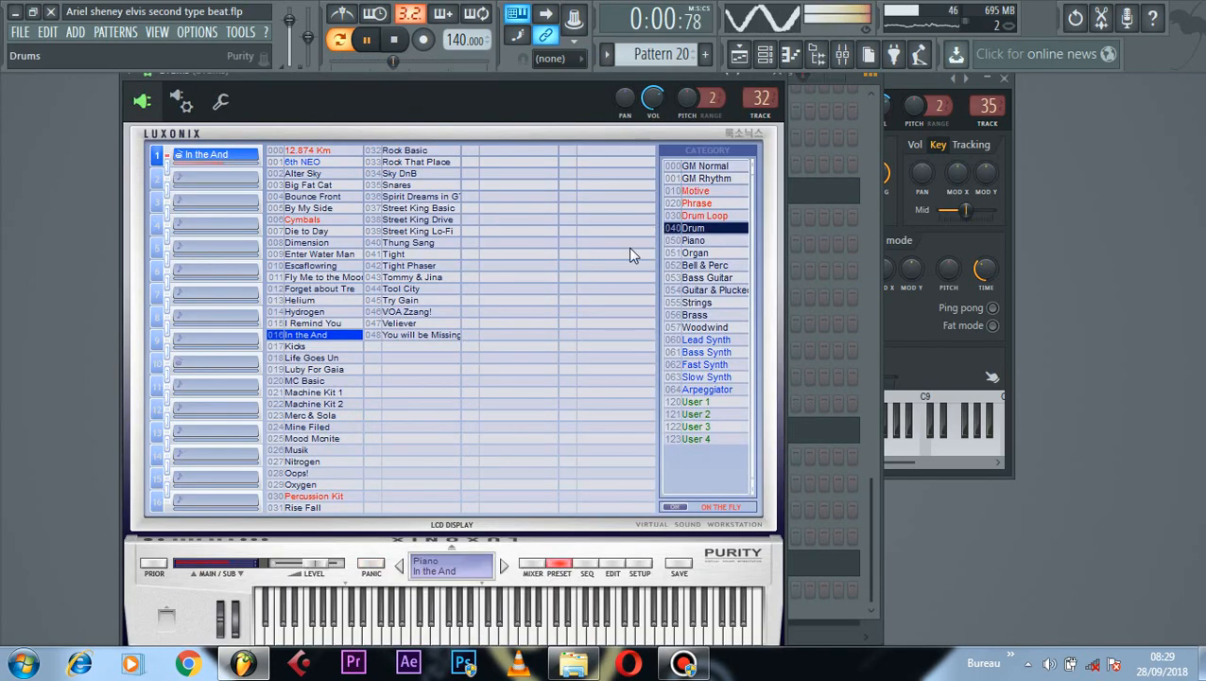
click(776, 82)
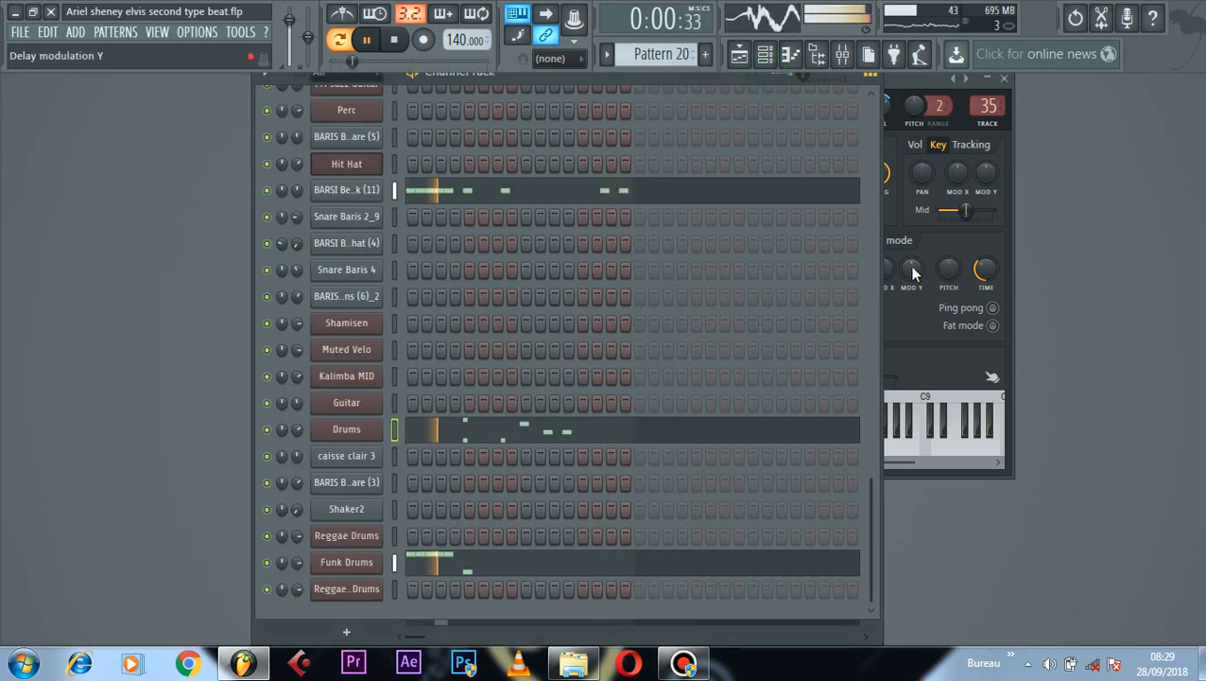
click(350, 563)
click(1031, 82)
Step: Look through Pattern 20's channels, view the BARIS Beats Snare (14) notes in the piano roll, and return to the channel rack with playback stopped
scroll(558, 251, up, 6)
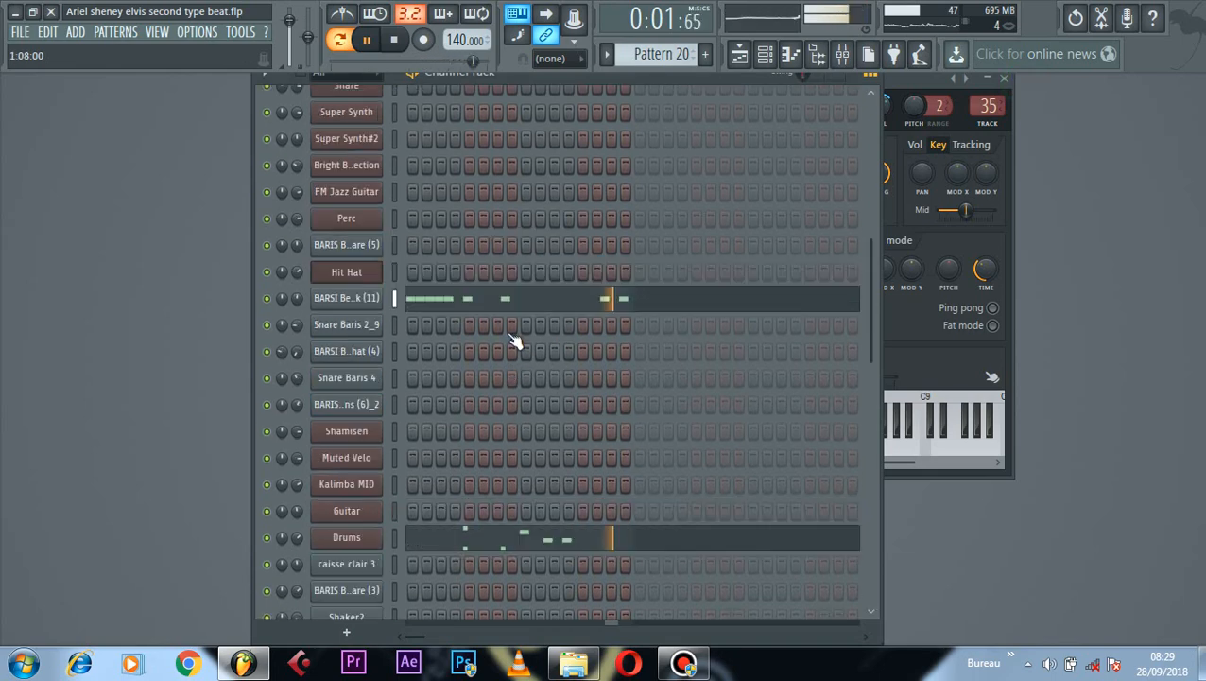
scroll(514, 340, down, 5)
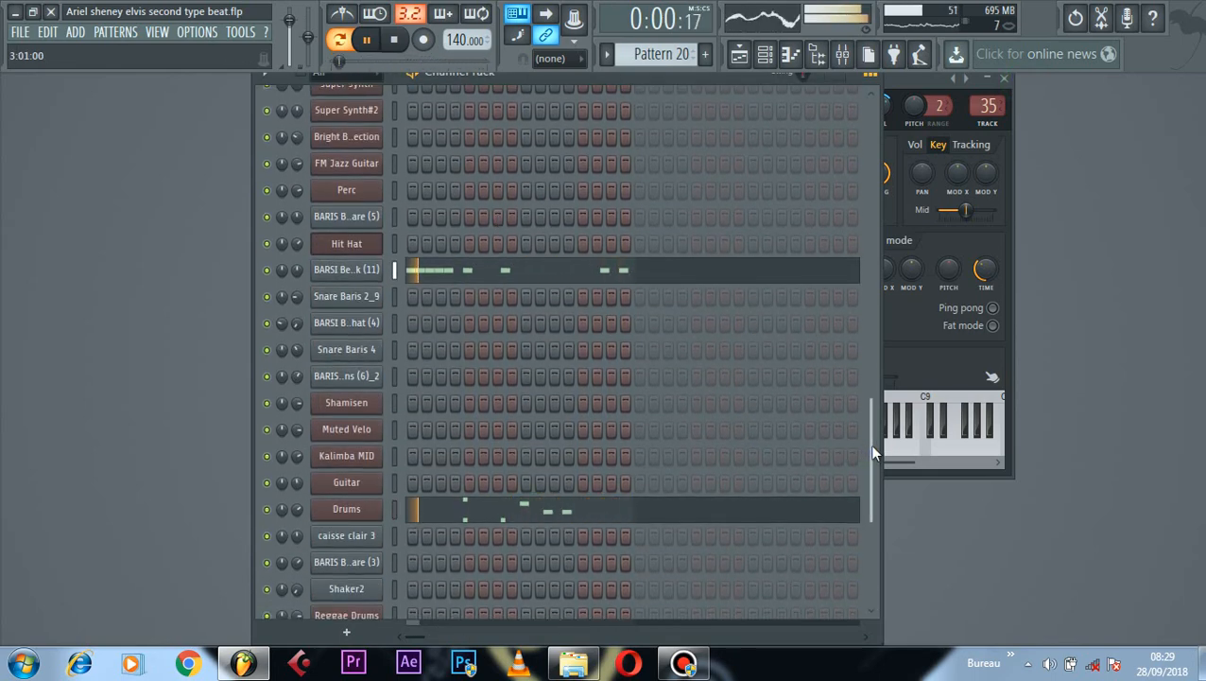
drag(874, 454, 870, 145)
click(597, 172)
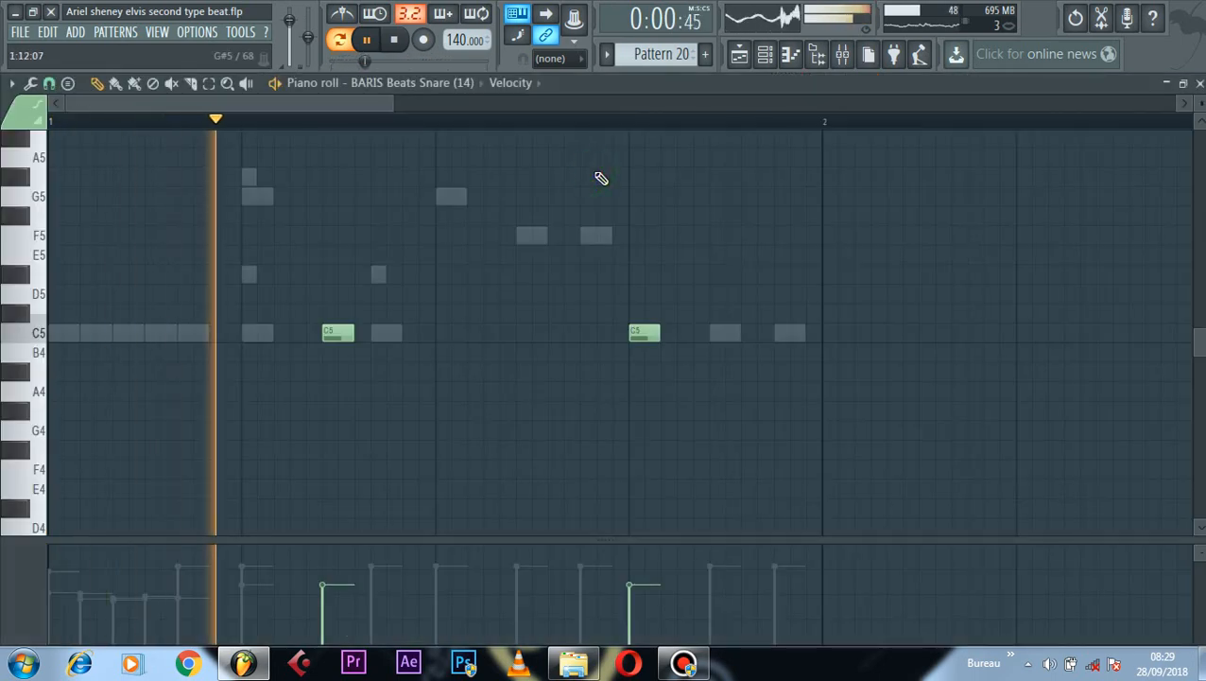
click(764, 55)
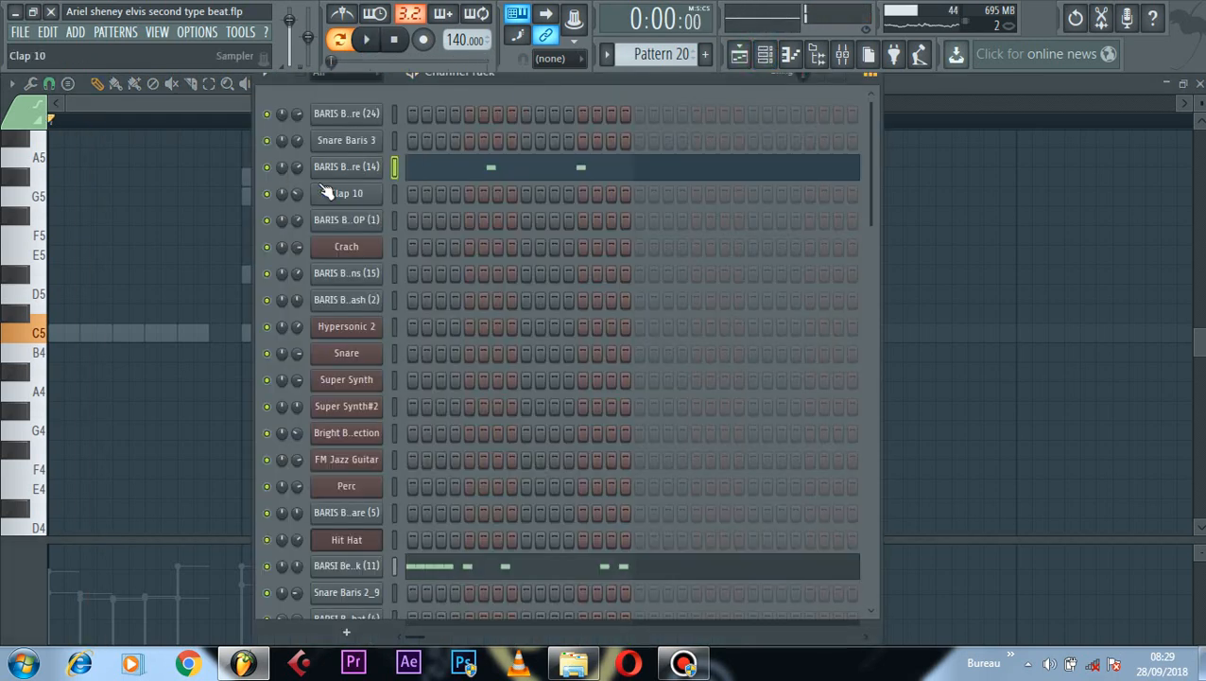
Step: Check the BARIS Beats Snare (14) sample in its channel settings, then reopen its notes in the piano roll and play Pattern 20
click(343, 167)
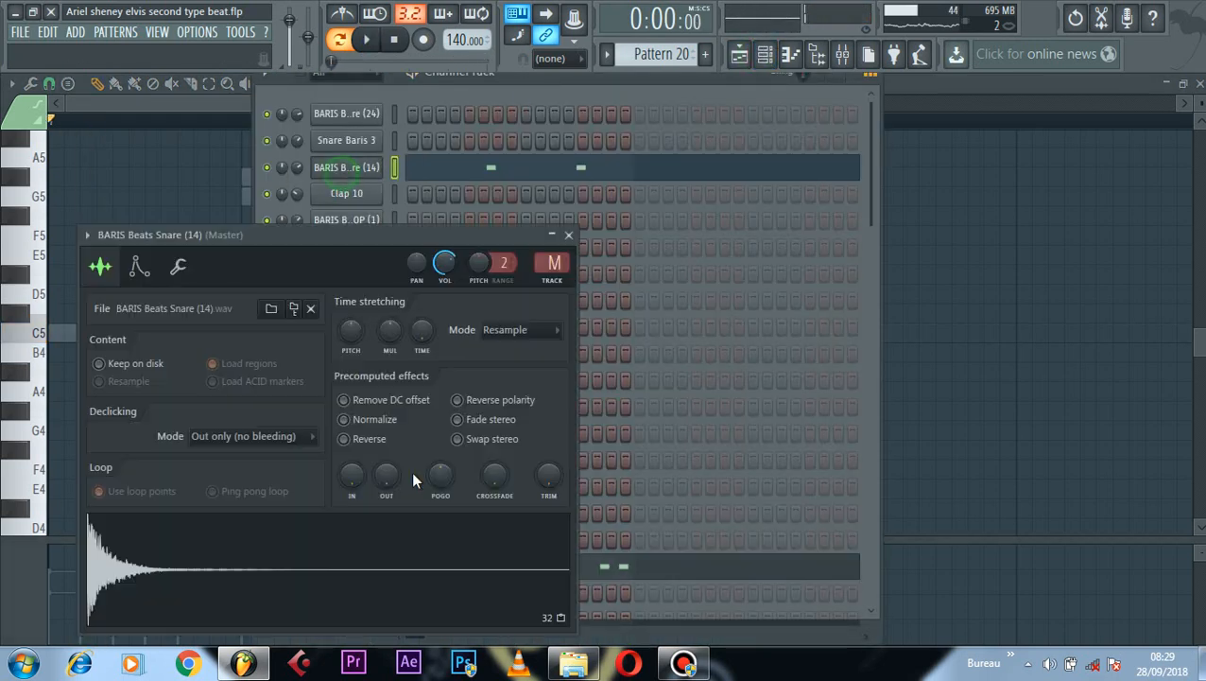
click(568, 234)
click(614, 188)
key(space)
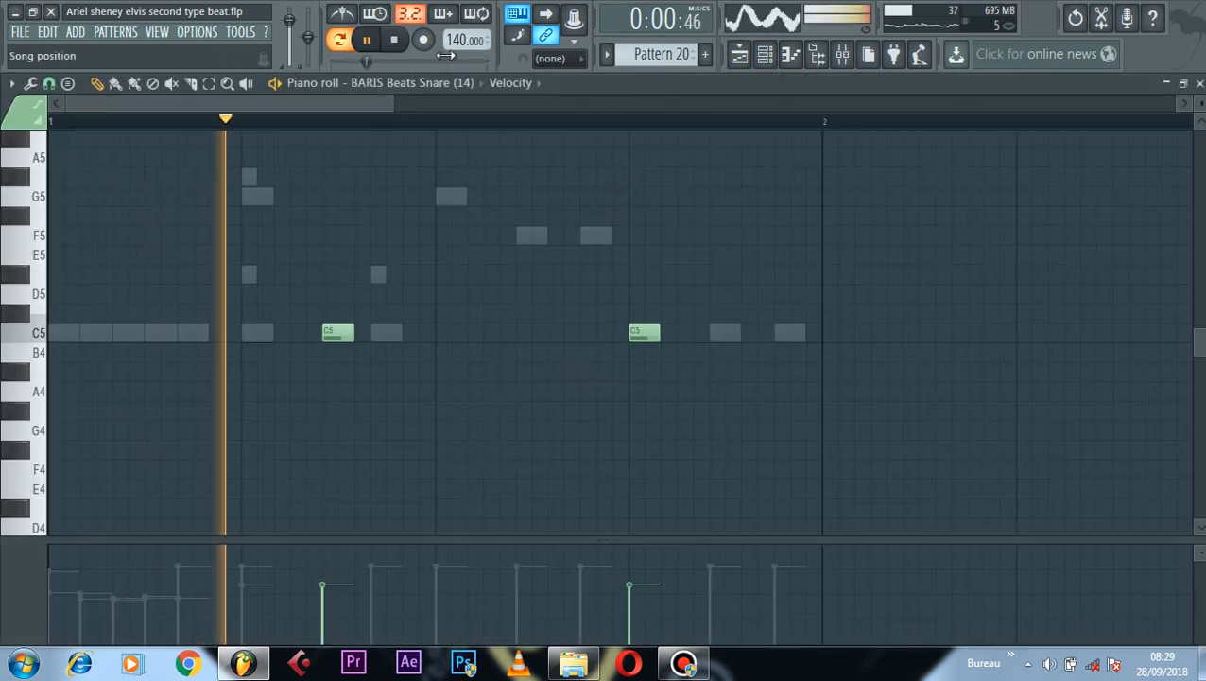
Step: Display Pattern 20's piano roll notes for the BARSI Beats Kick (11), Drums and Funk Drums channels in turn
click(457, 84)
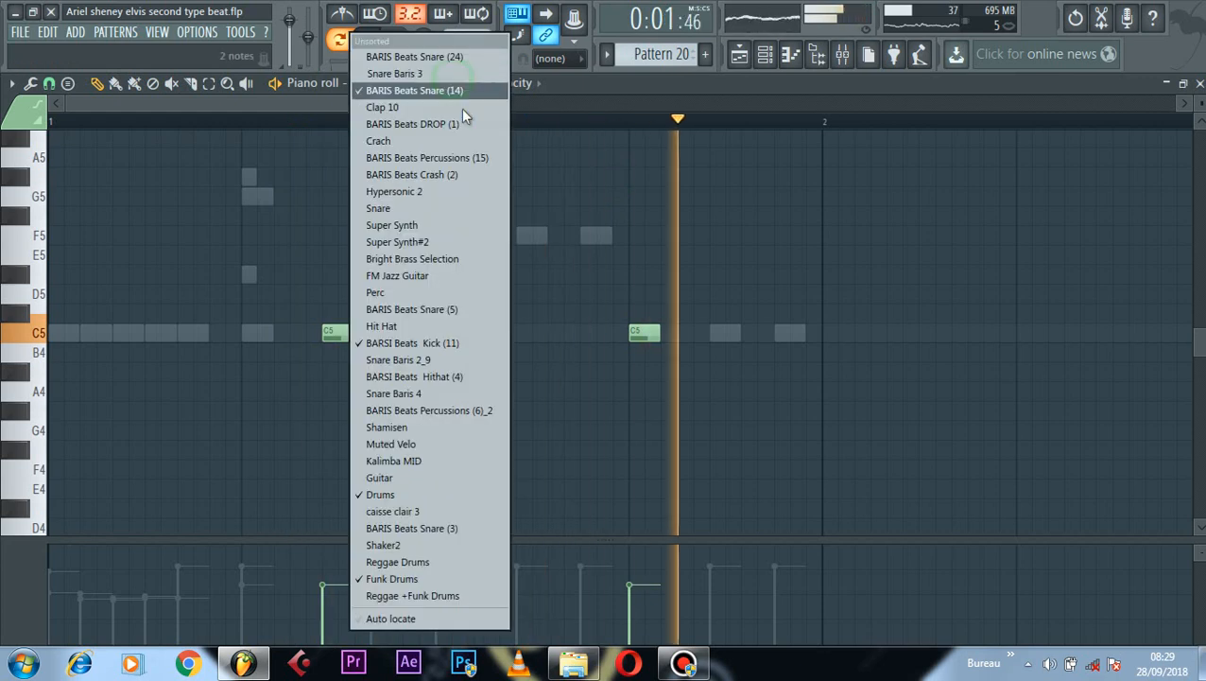
click(451, 346)
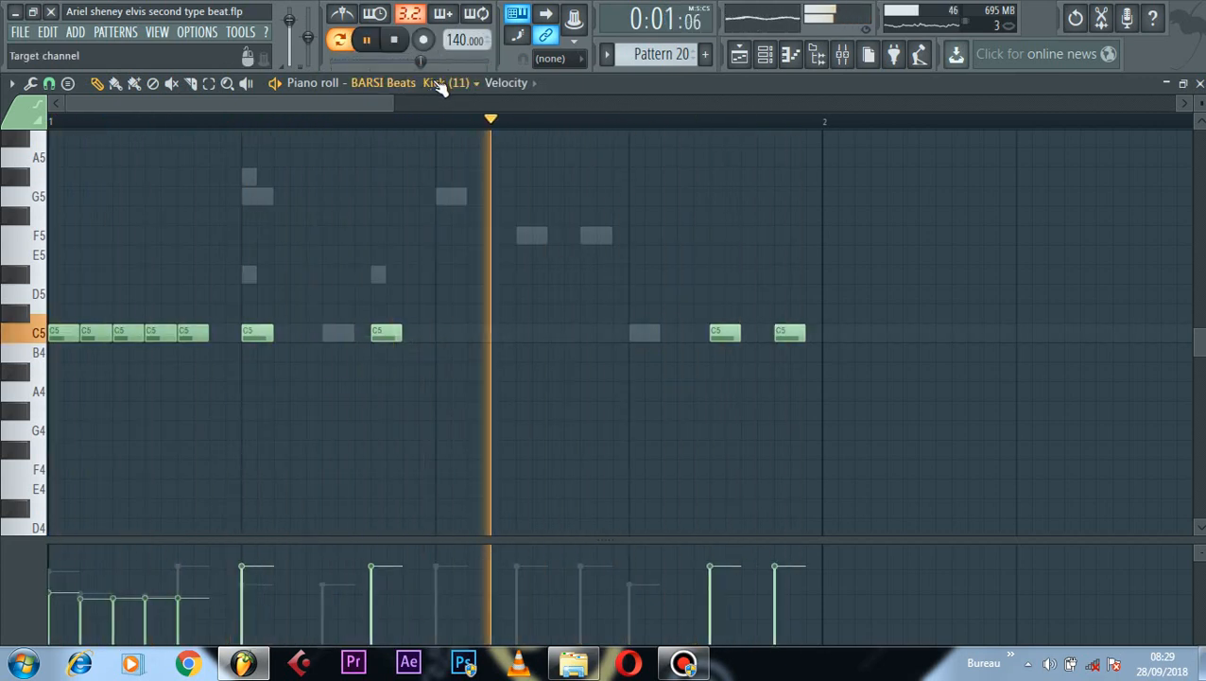
click(442, 83)
click(405, 492)
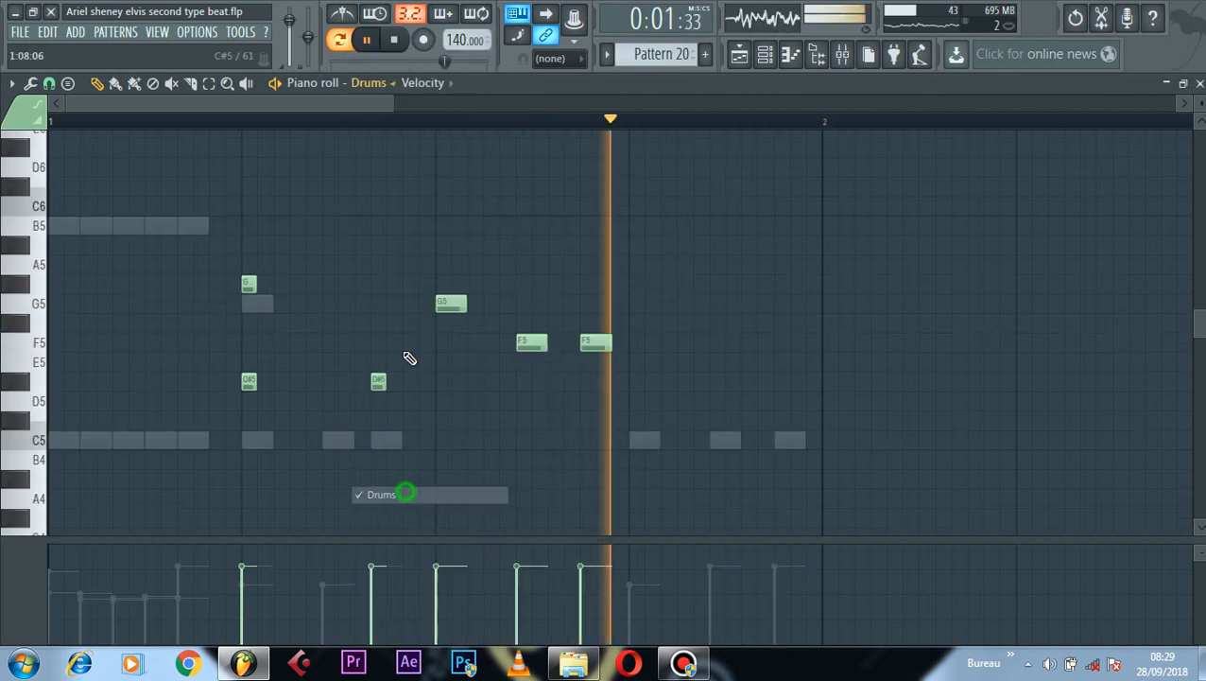
click(392, 84)
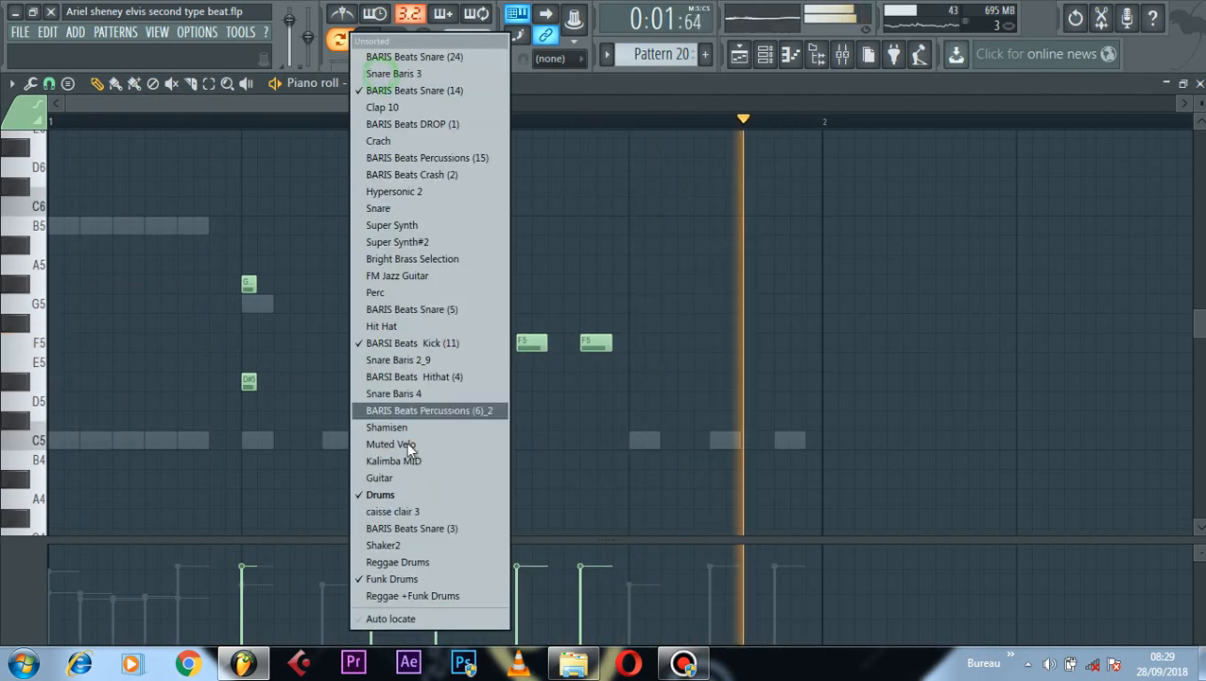
click(430, 577)
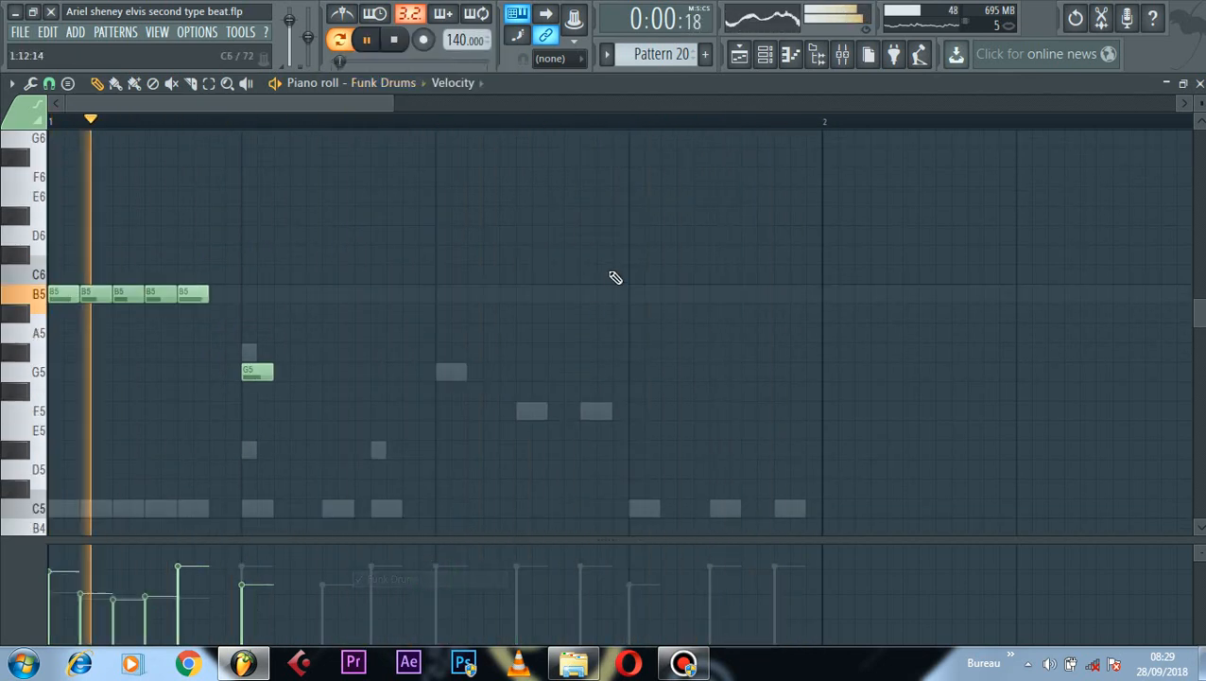
Step: Switch to Pattern 21 and play it with the Snare channel's notes open in the piano roll
click(765, 54)
key(space)
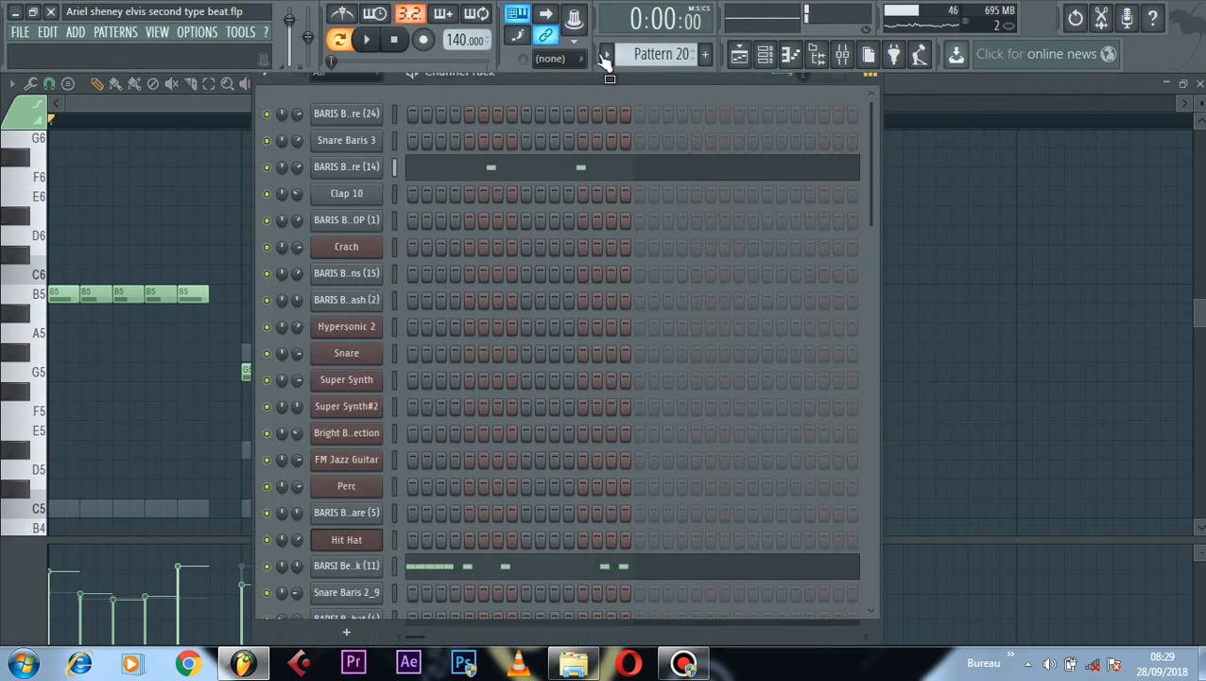
click(605, 57)
click(667, 368)
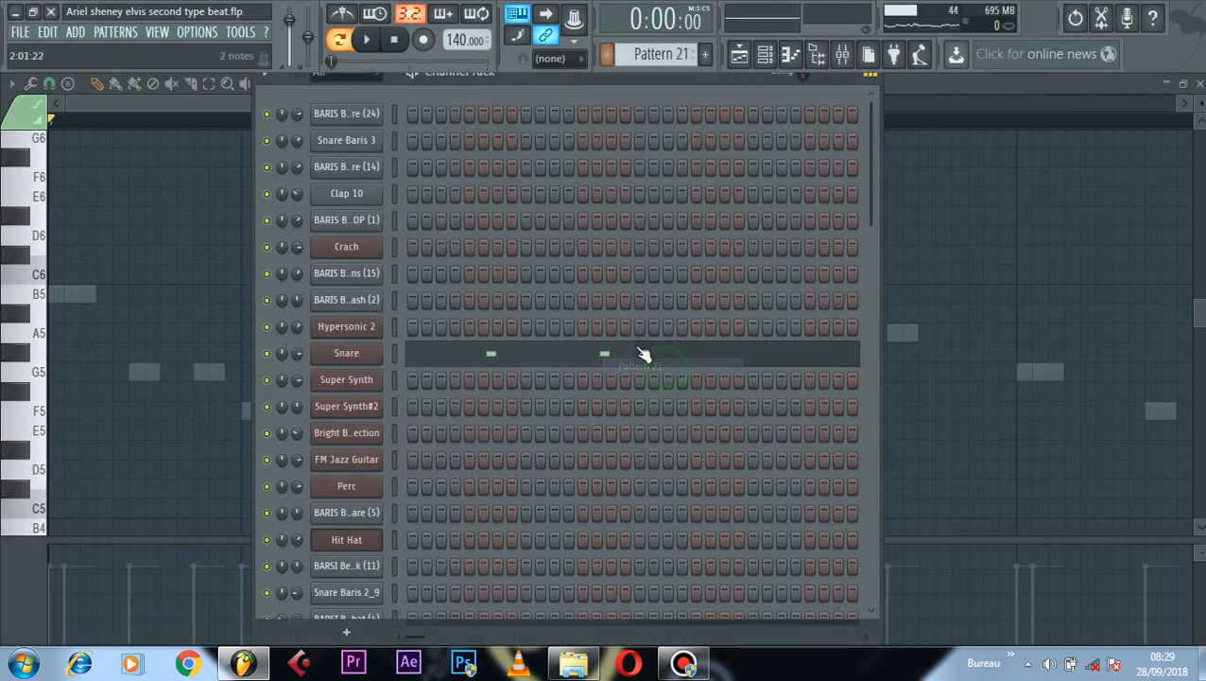
click(616, 358)
key(space)
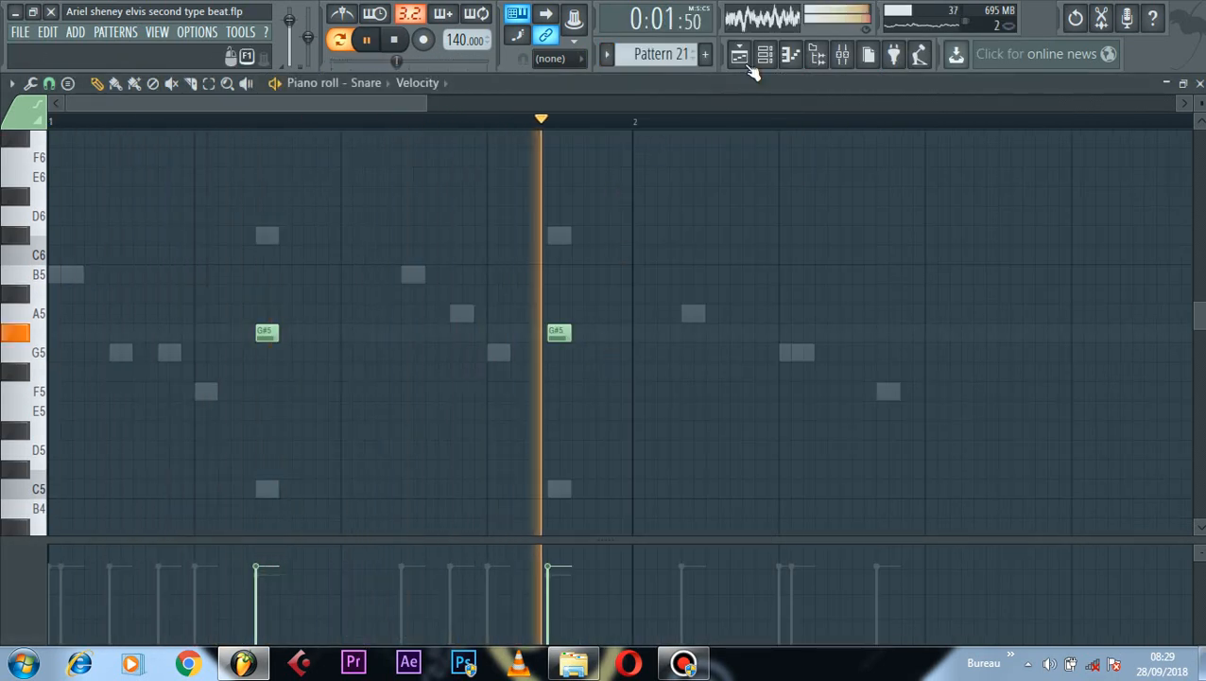
Step: Inspect the instruments loaded on Pattern 21's Snare, Drums, BARIS Beats Snare (3) and Funk Drums channels
click(764, 55)
click(346, 353)
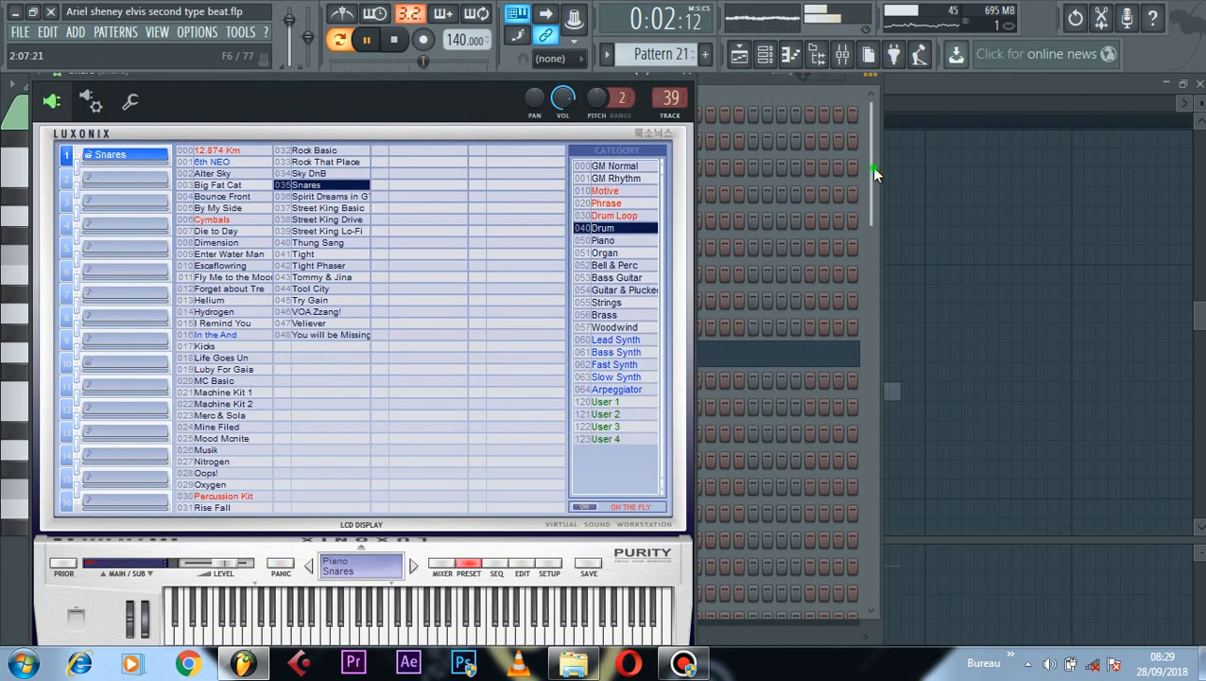
drag(876, 173, 851, 567)
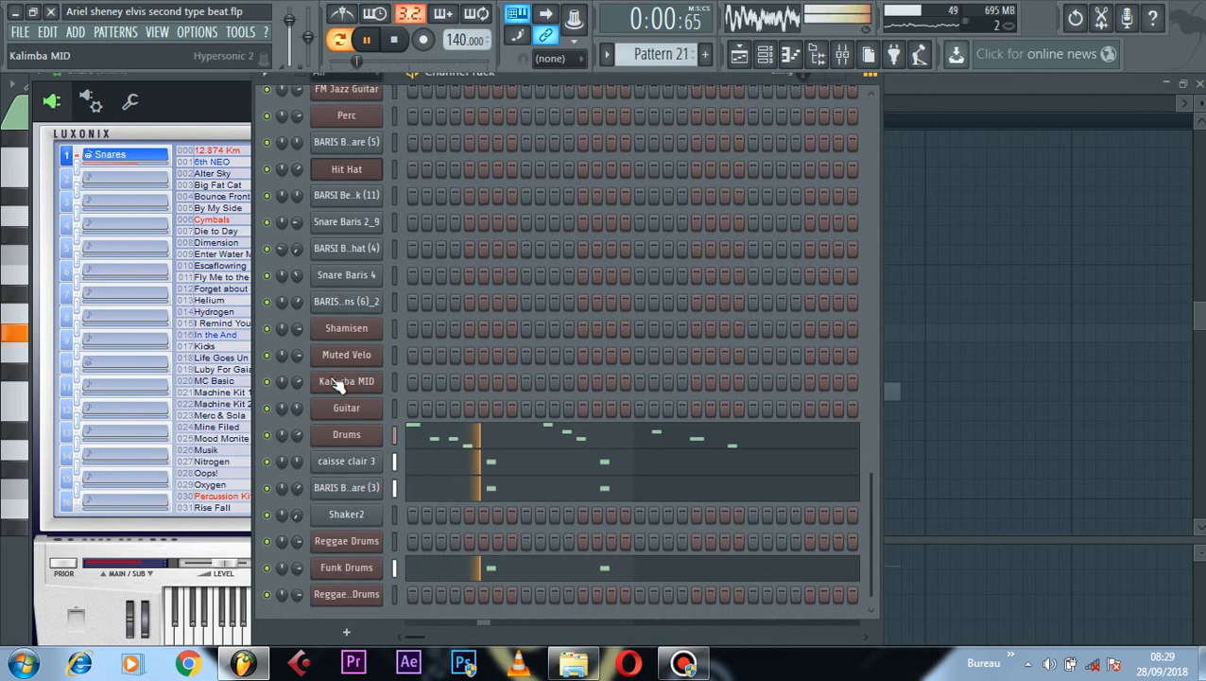
click(335, 438)
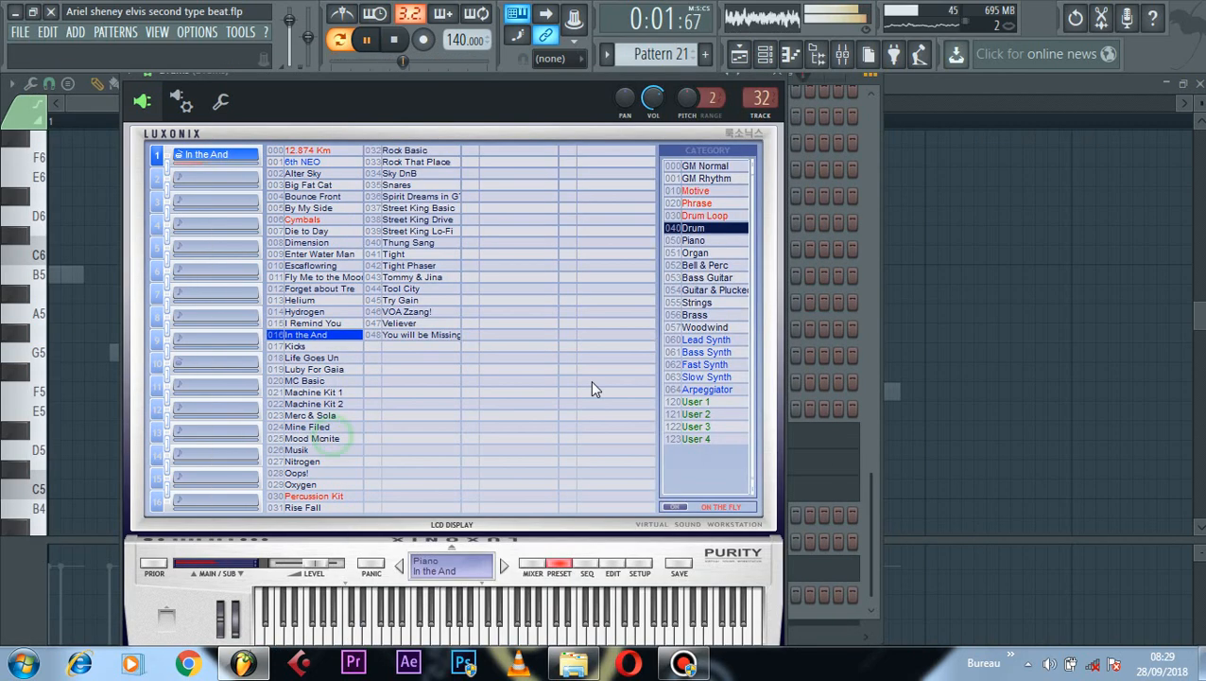
click(871, 483)
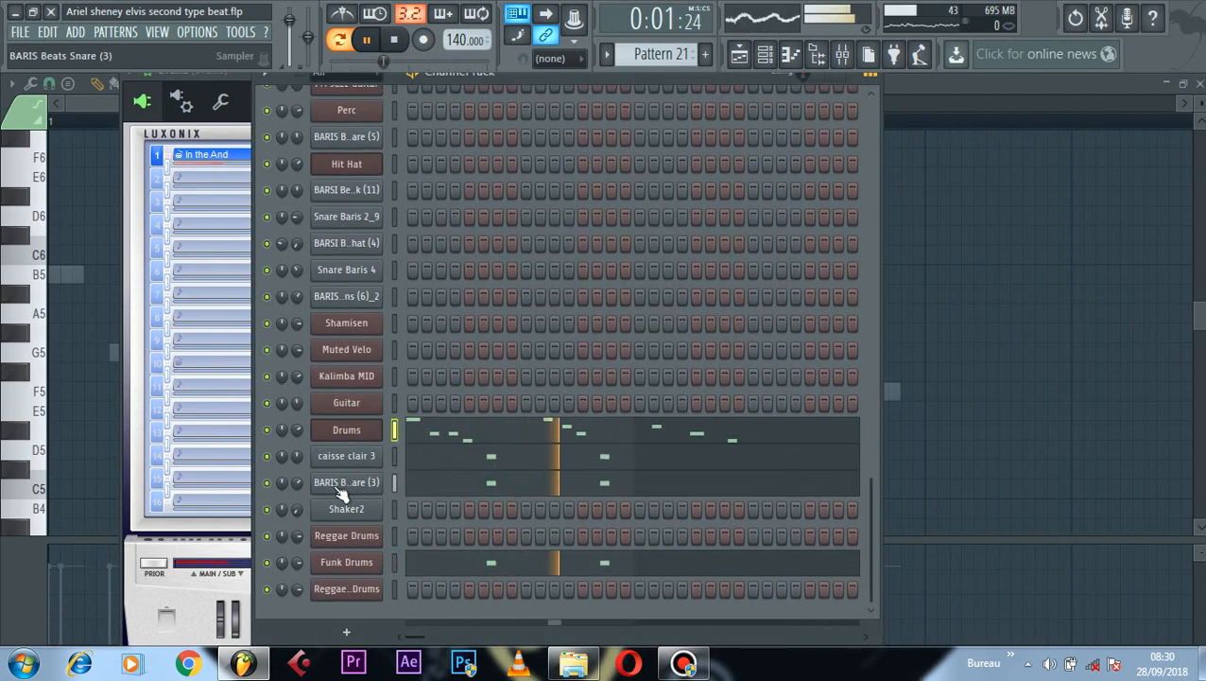
click(346, 482)
click(346, 561)
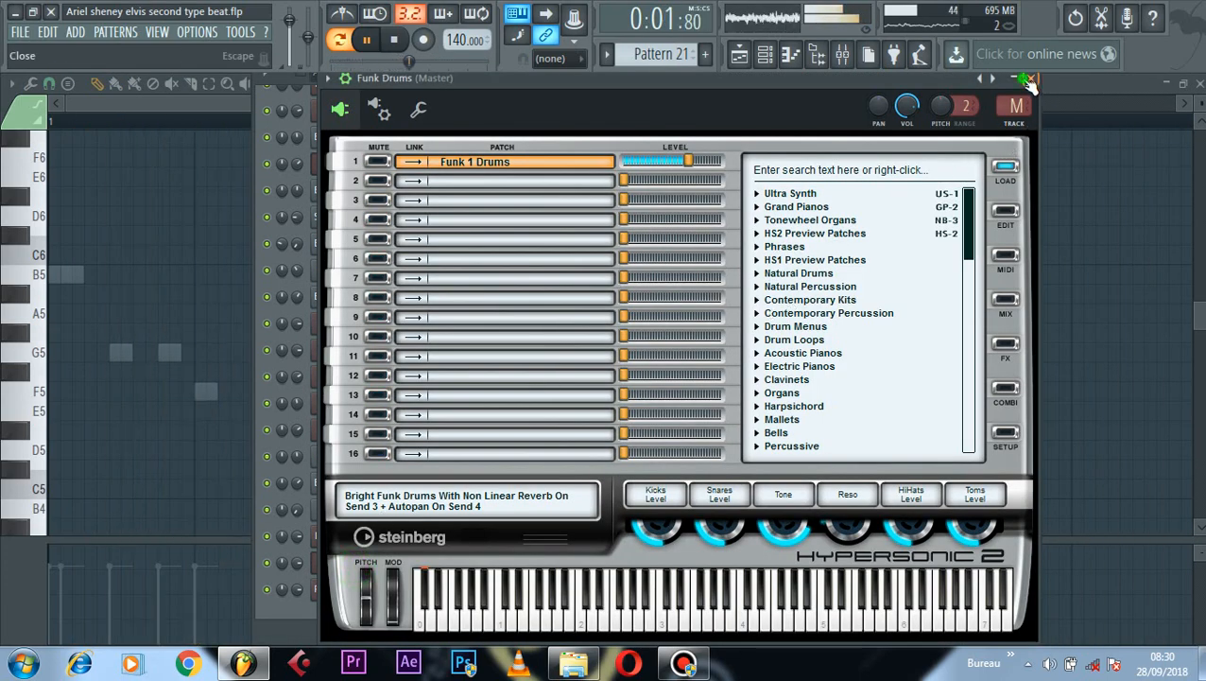
click(1030, 83)
Step: Show Pattern 21's Snare notes in the piano roll, followed by the Drums notes
scroll(591, 336, up, 5)
scroll(596, 243, down, 5)
scroll(596, 243, up, 10)
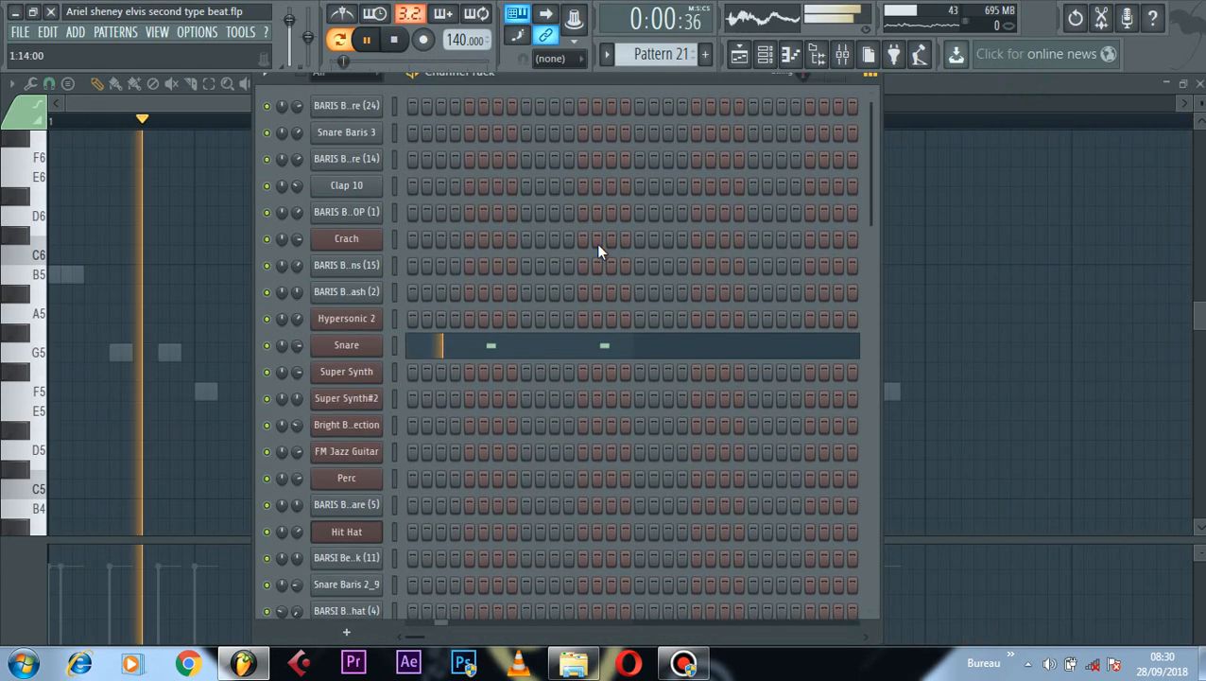
click(541, 356)
click(541, 355)
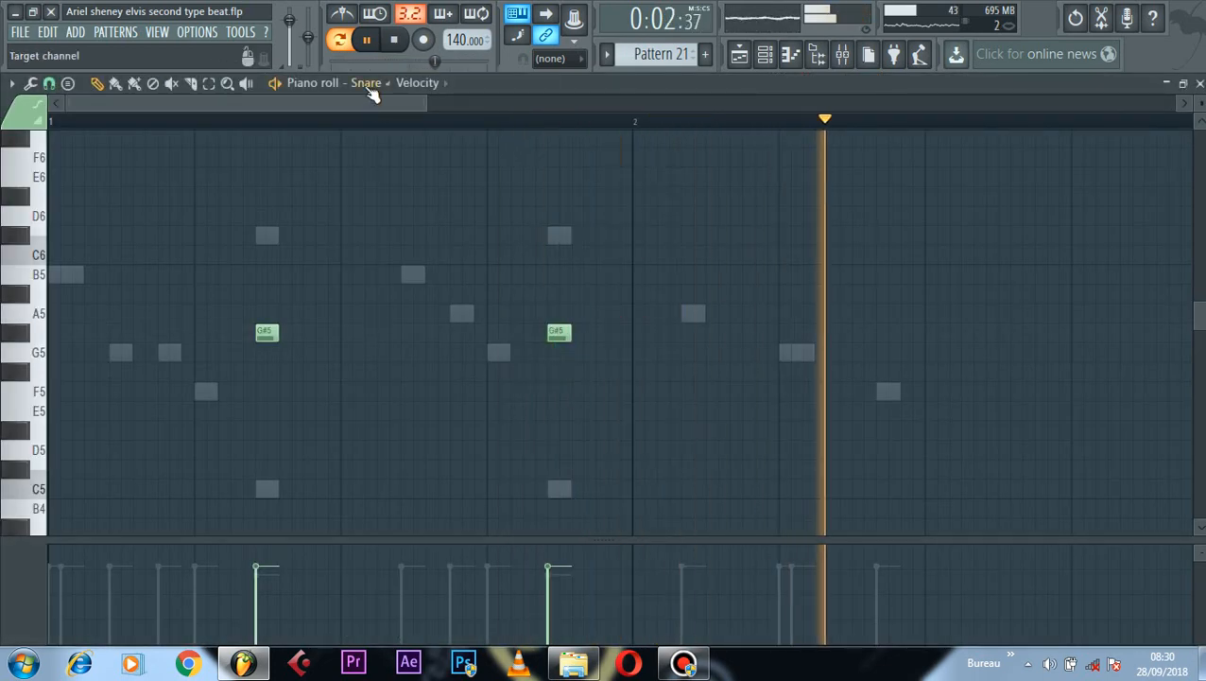
click(372, 88)
click(427, 493)
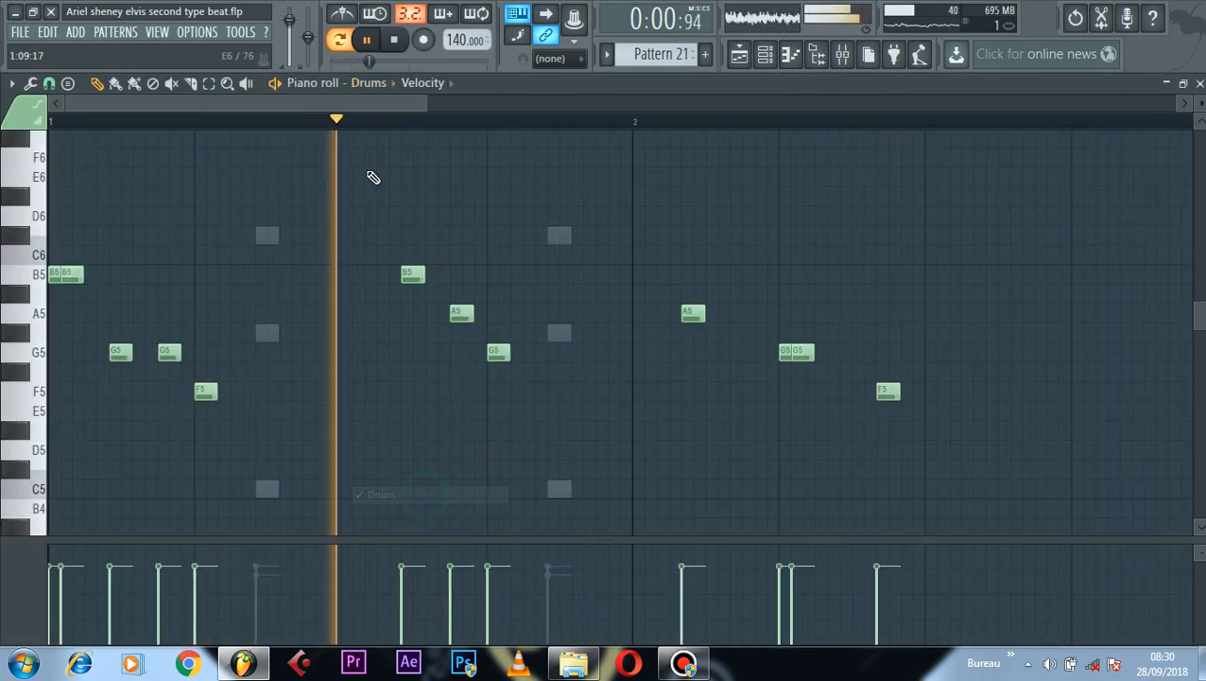
Step: Display Pattern 21's piano roll notes for caisse clair 3, BARIS Beats Snare (3) and Funk Drums
click(374, 83)
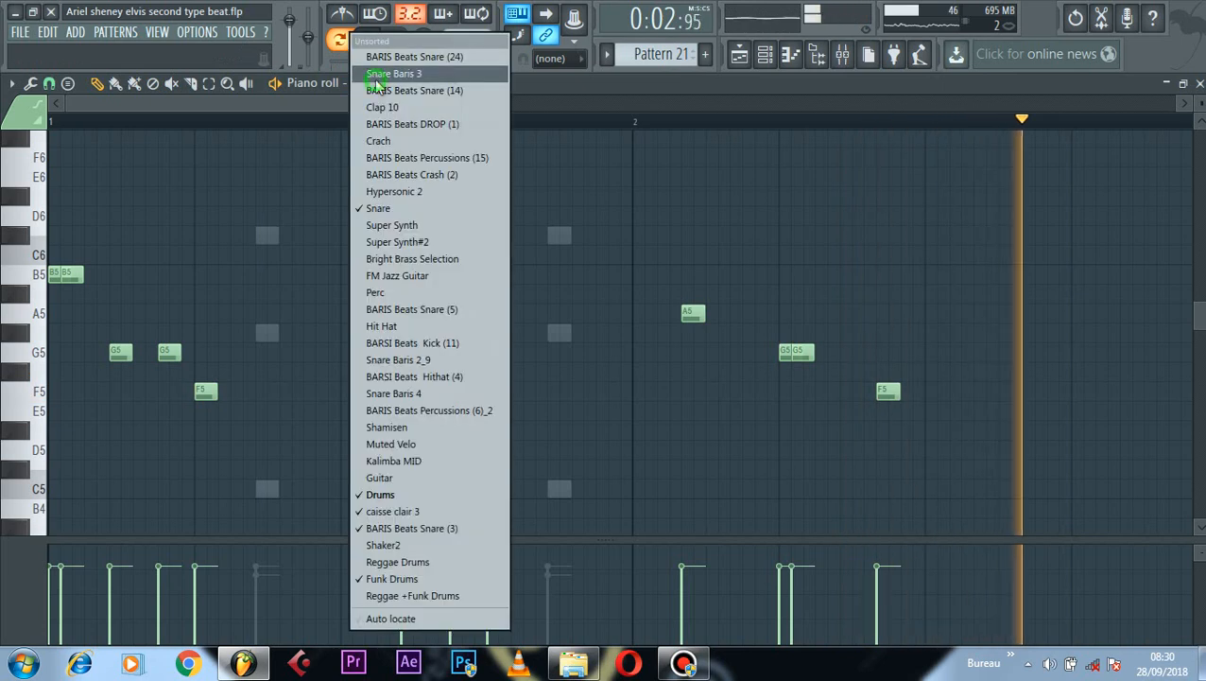
click(441, 511)
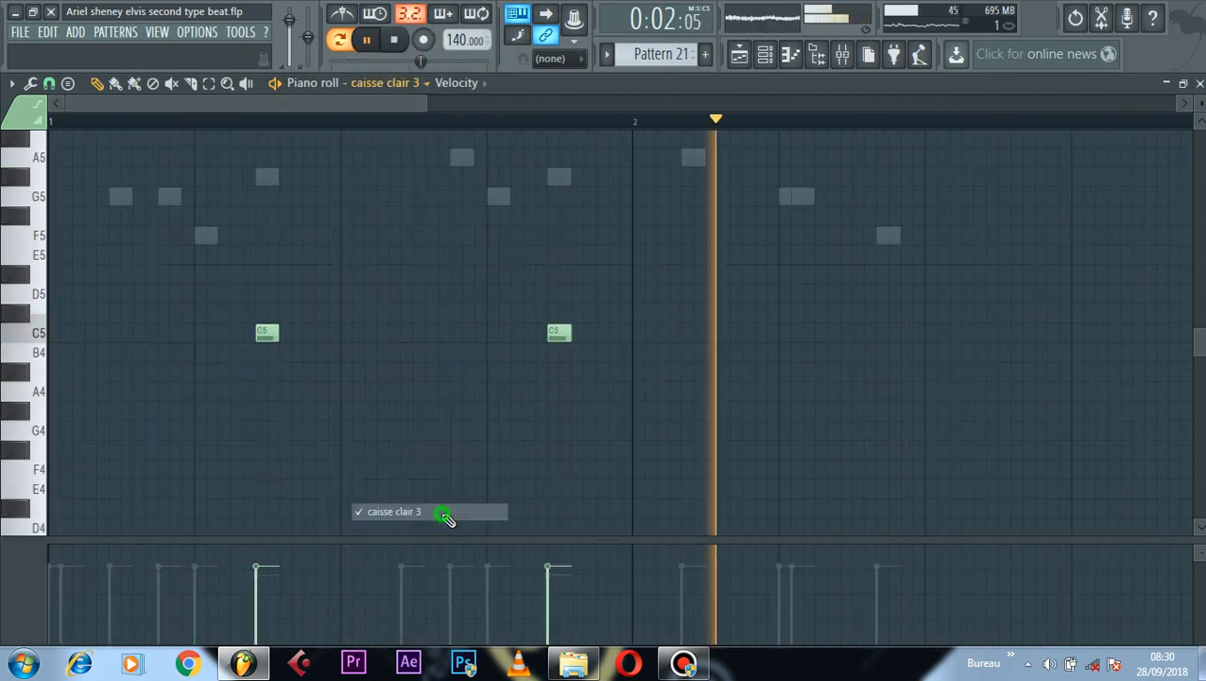
click(406, 84)
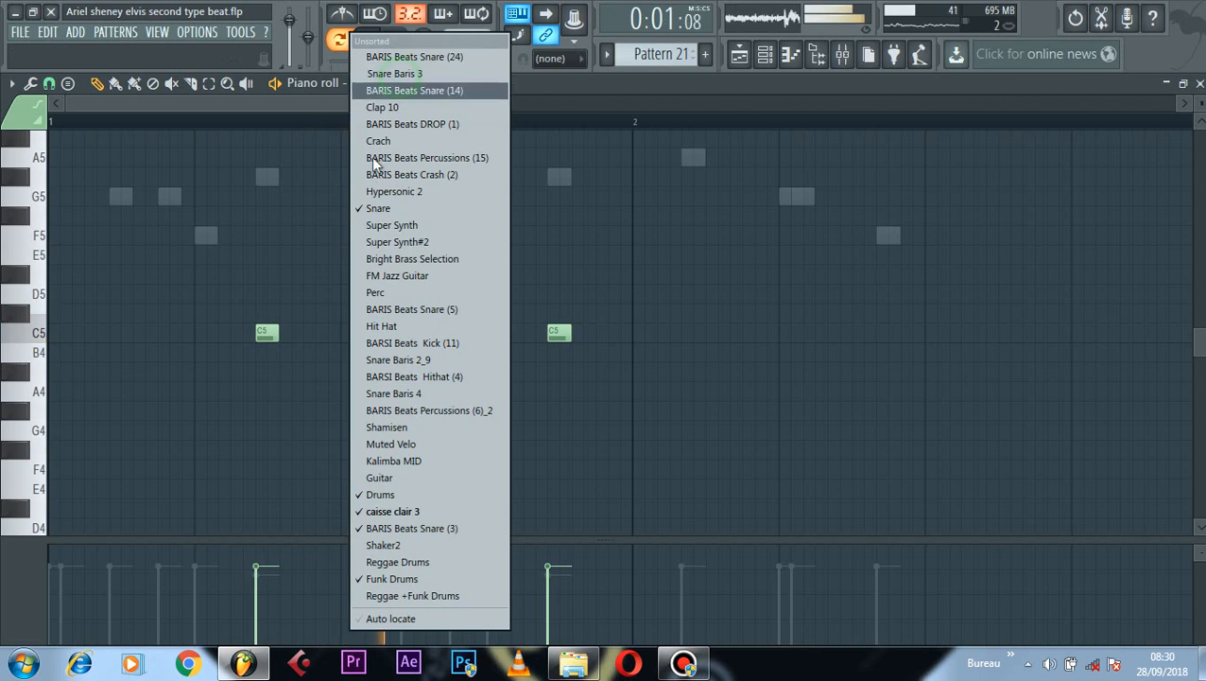
click(386, 528)
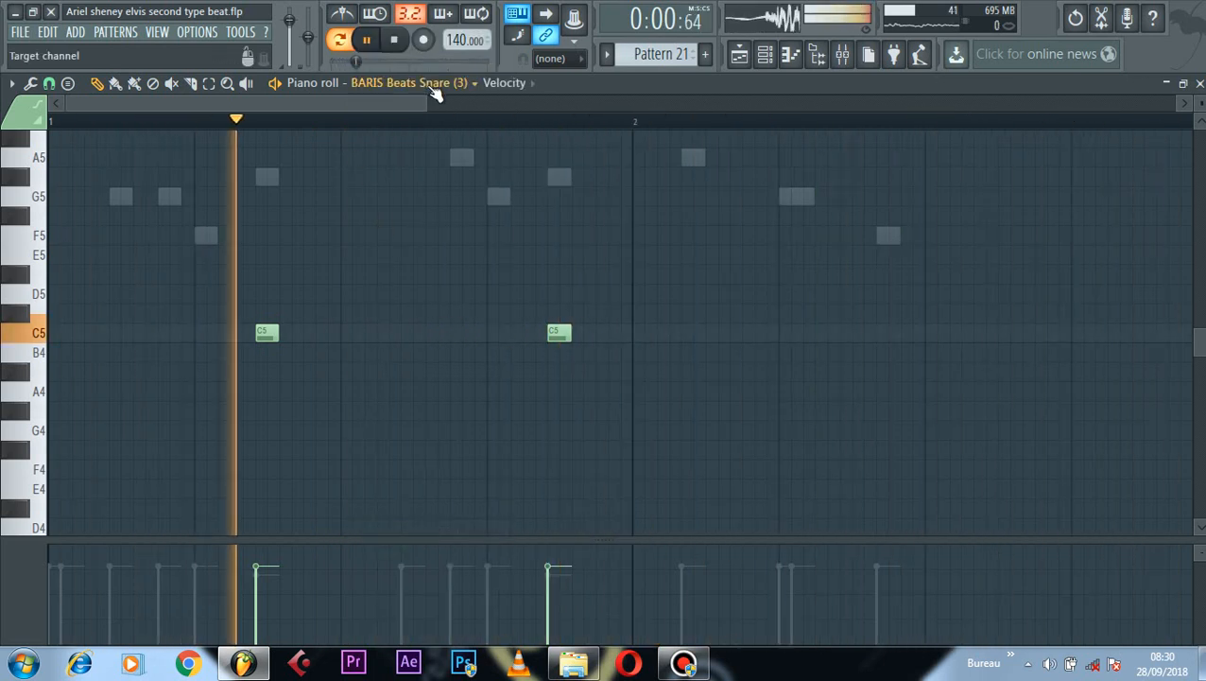
click(434, 84)
click(432, 578)
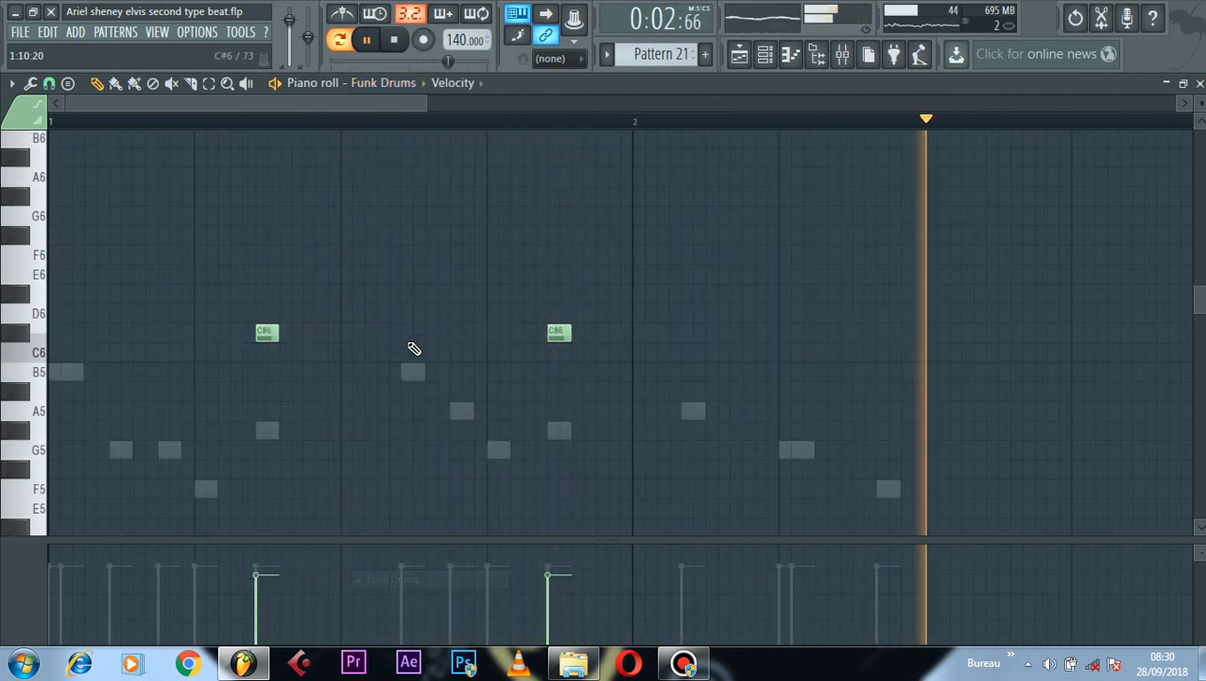
Step: Switch to Pattern 22 and play it with the BARIS Beats Snare (14) notes open in the piano roll
key(space)
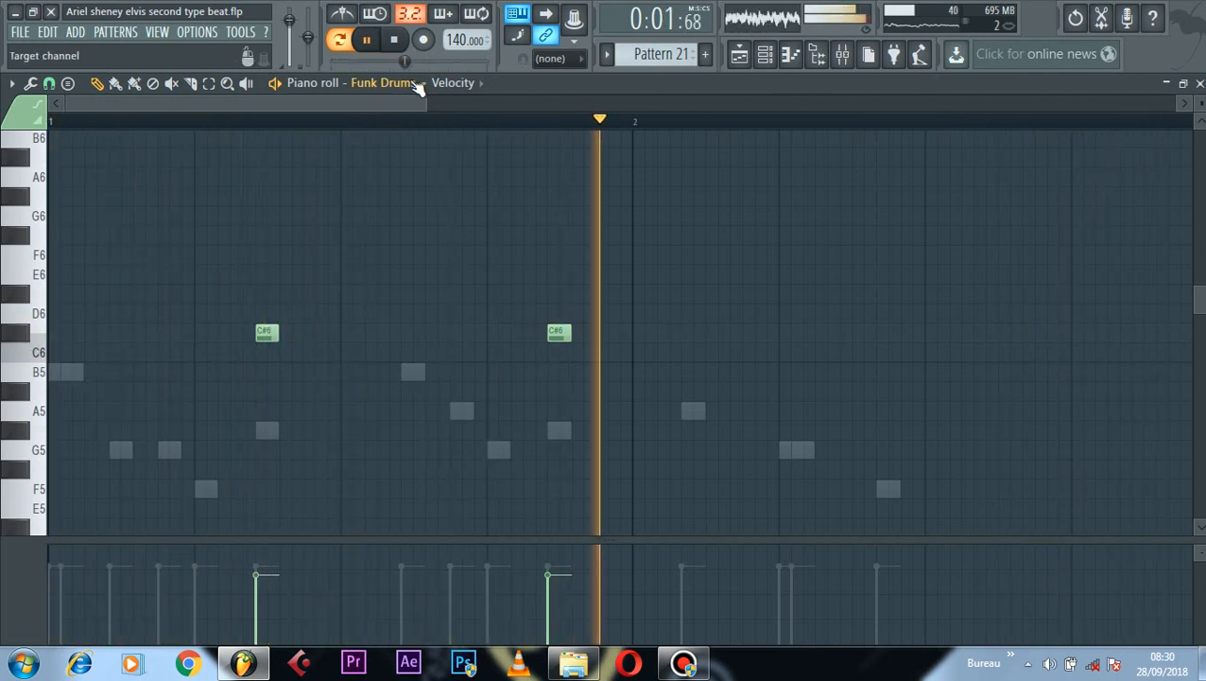
click(764, 54)
key(space)
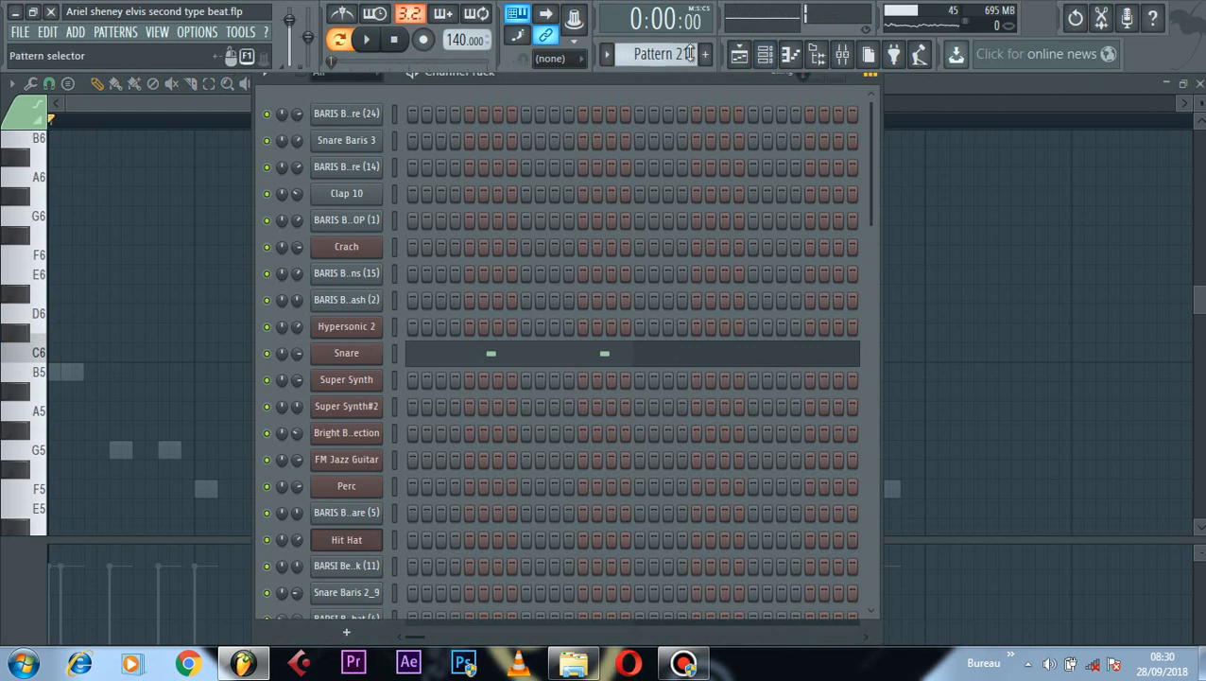
click(610, 57)
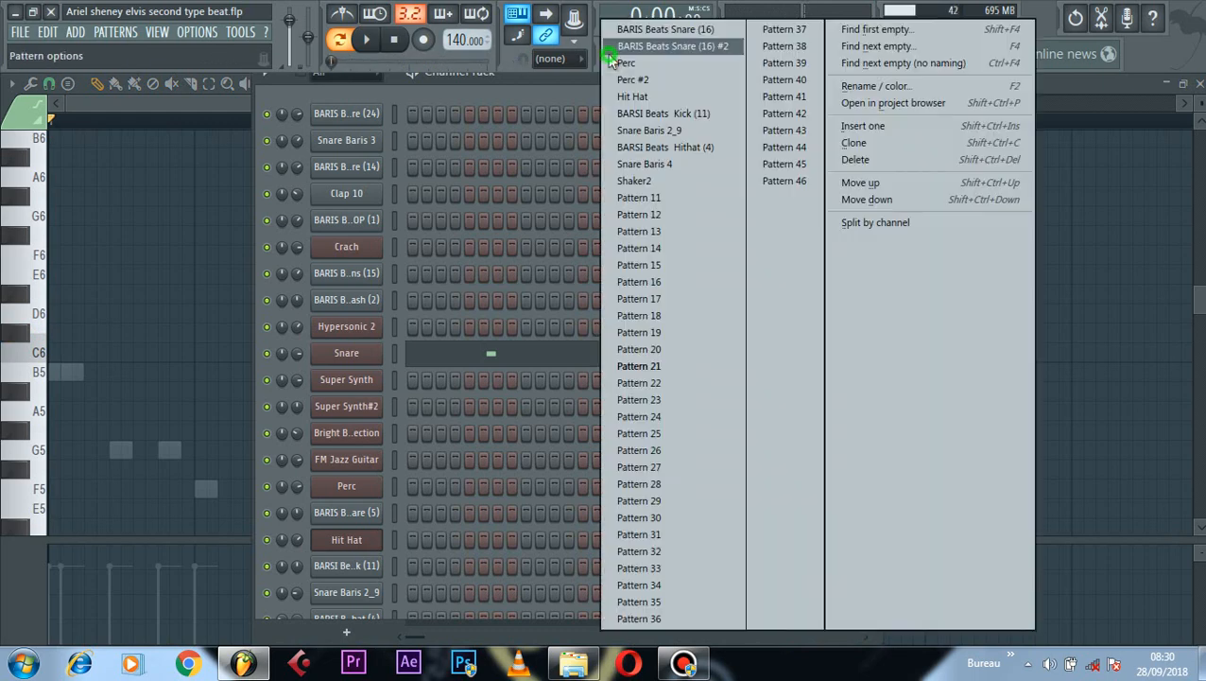
click(680, 382)
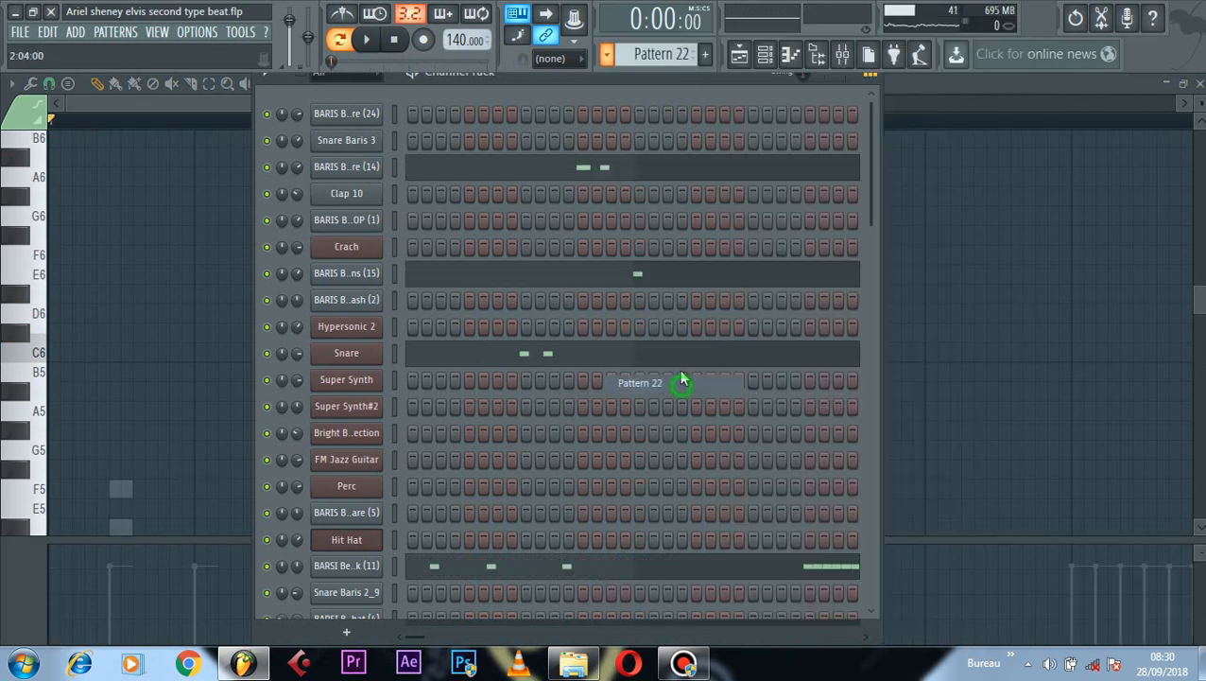
key(space)
click(521, 176)
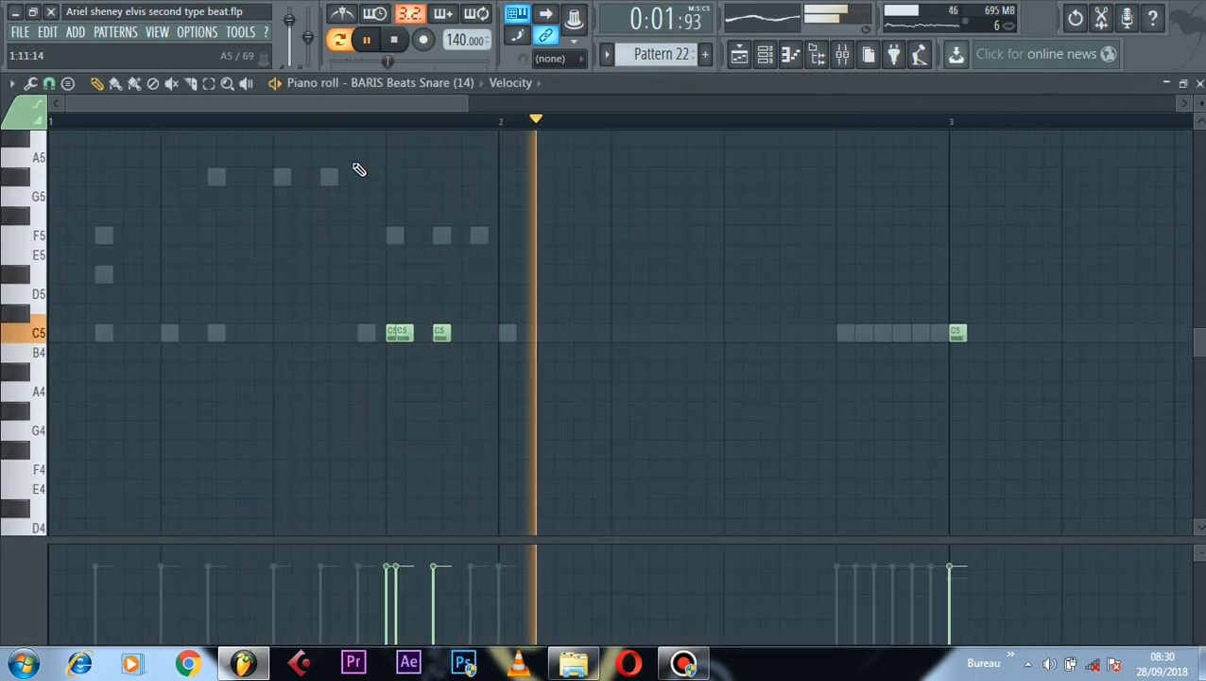
Step: Display Pattern 22's piano roll notes for the Snare and BARSI Beats Kick (11) channels
scroll(406, 216, up, 3)
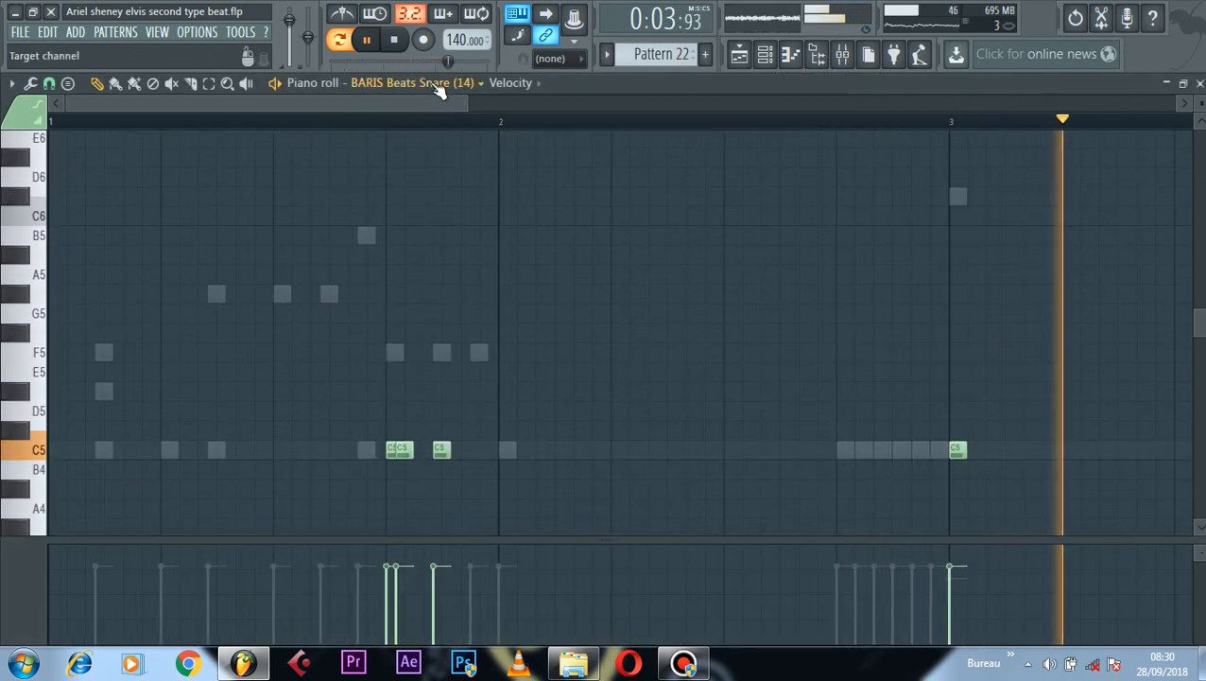
click(438, 84)
click(409, 210)
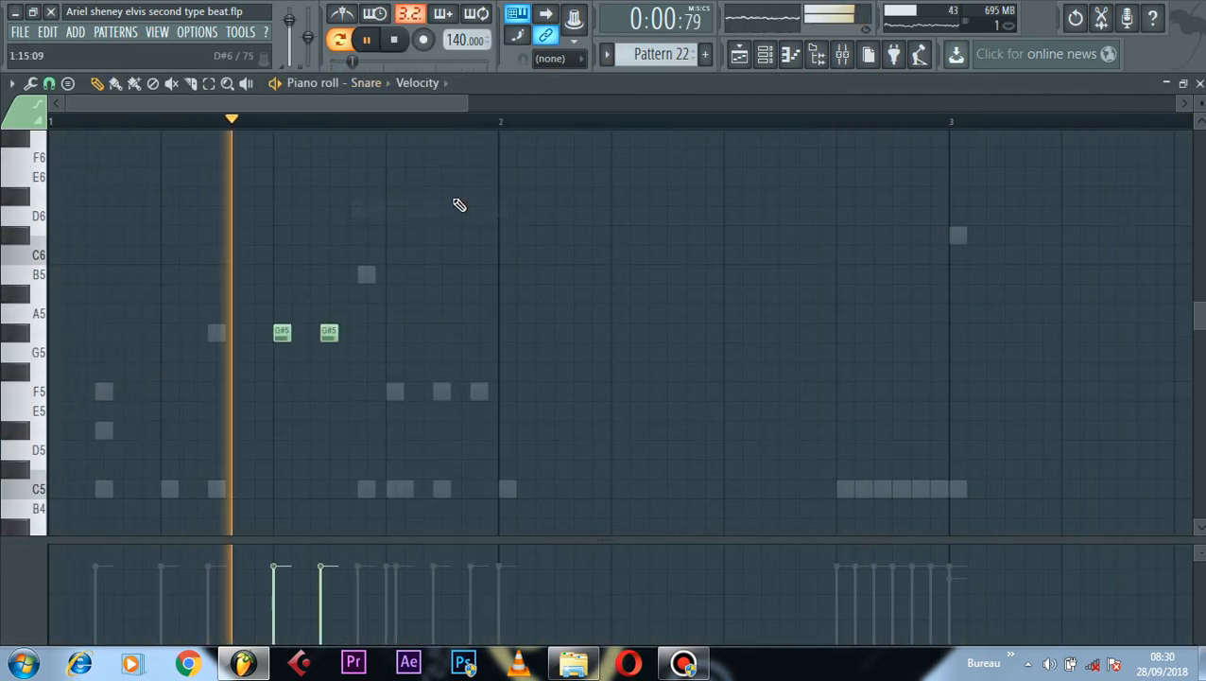
click(392, 89)
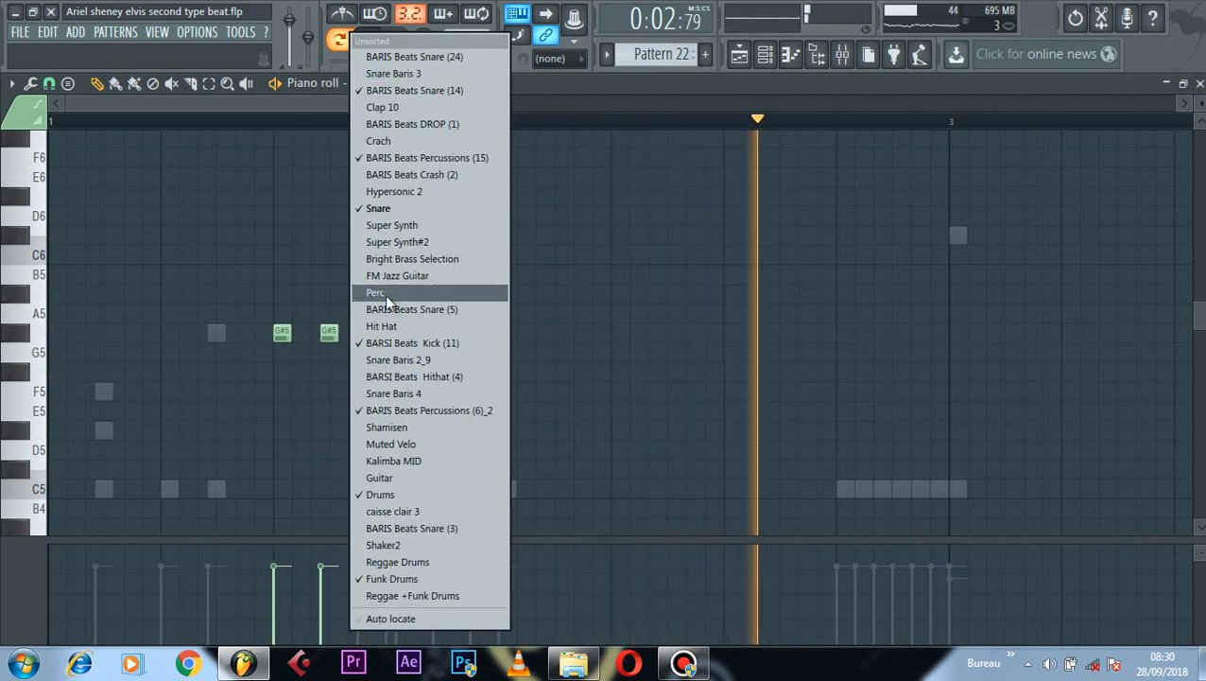
click(398, 342)
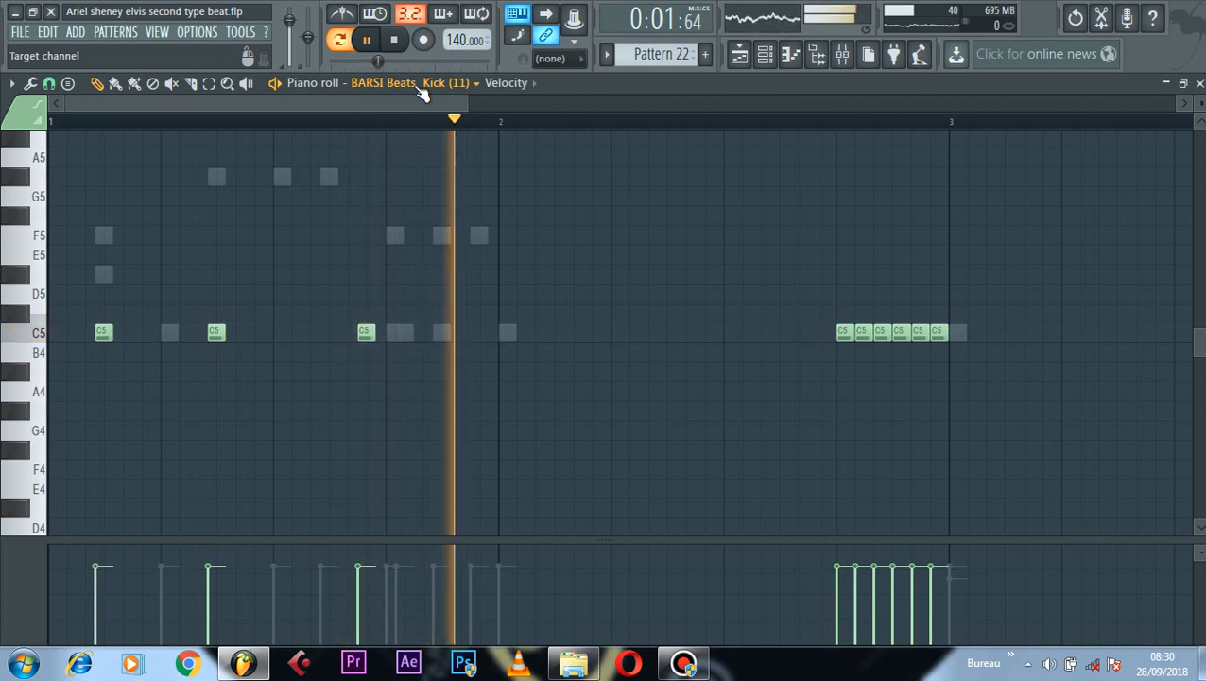
Step: Show Pattern 22's BARIS Beats Percussions (6)_2 notes in the piano roll, followed by the Drums notes
click(422, 92)
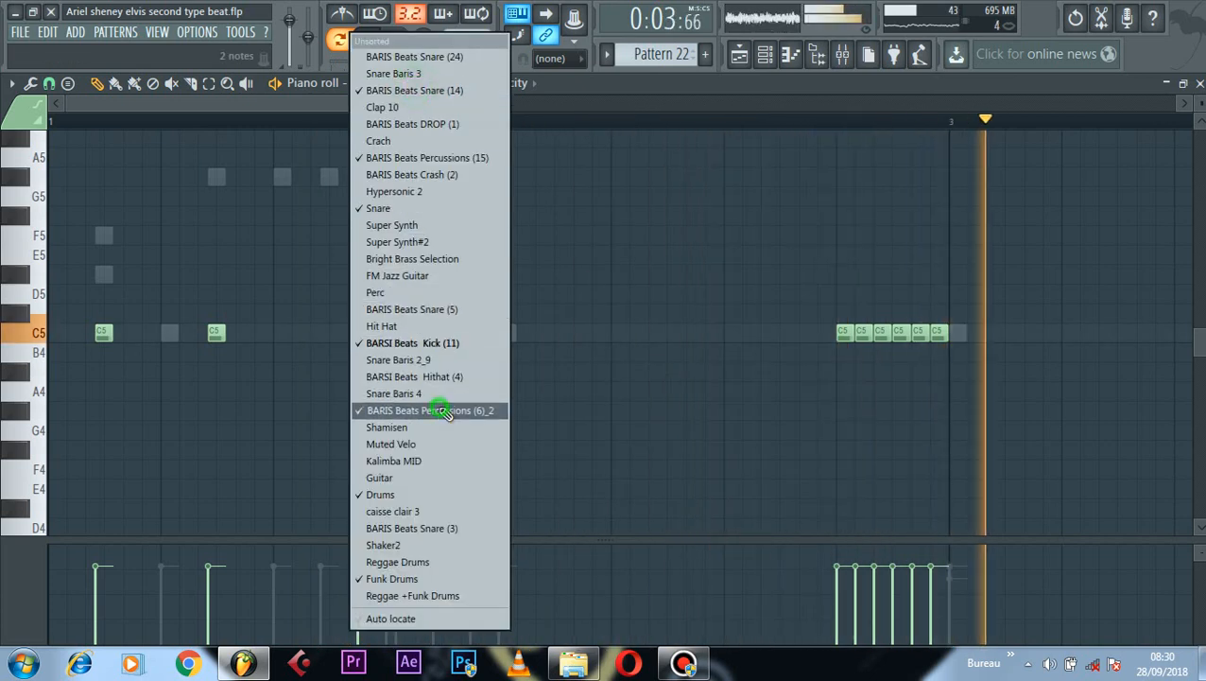
click(404, 409)
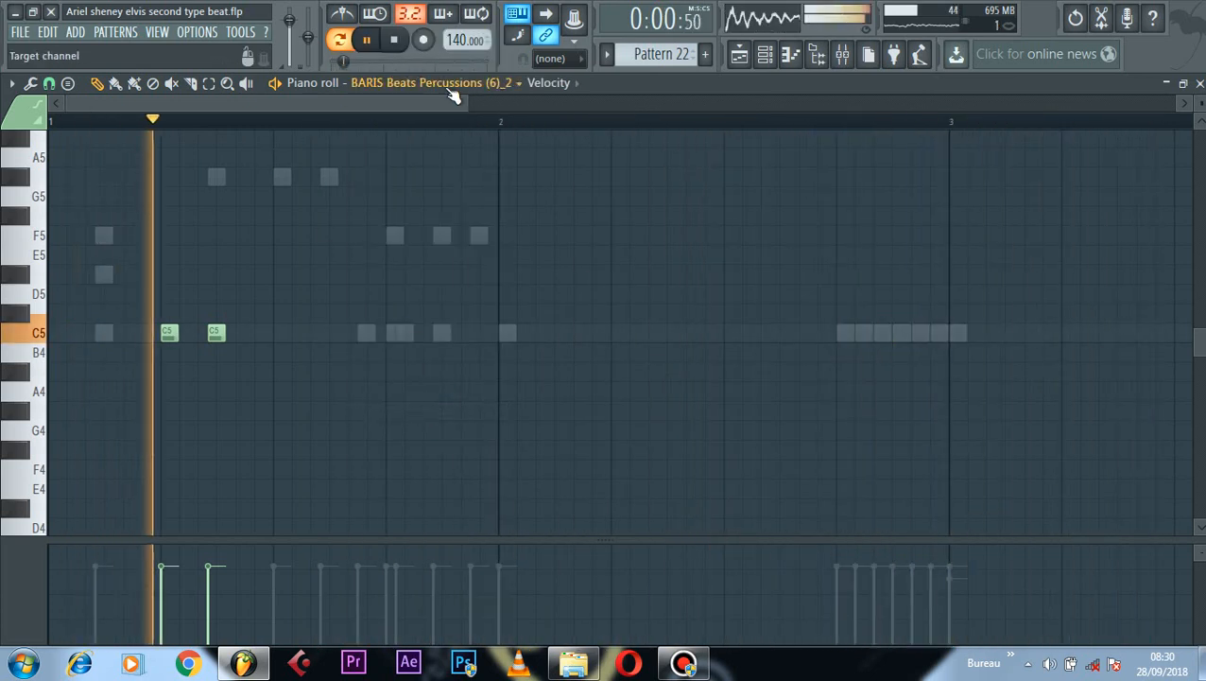
click(451, 87)
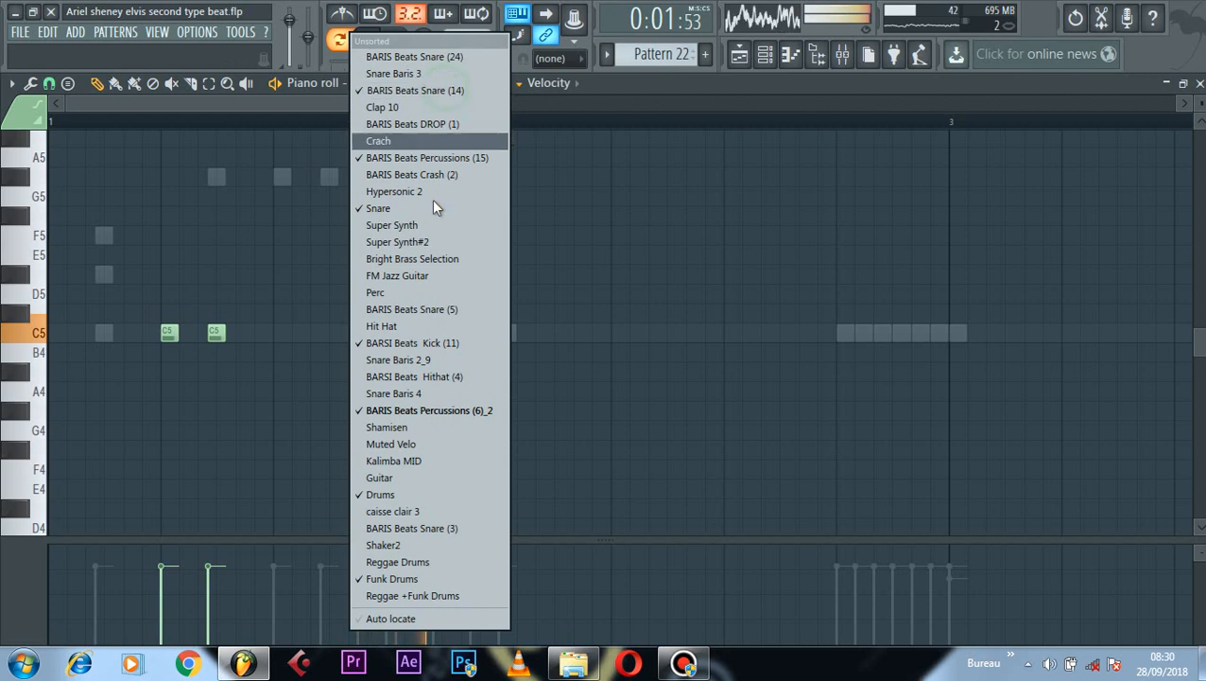
click(428, 495)
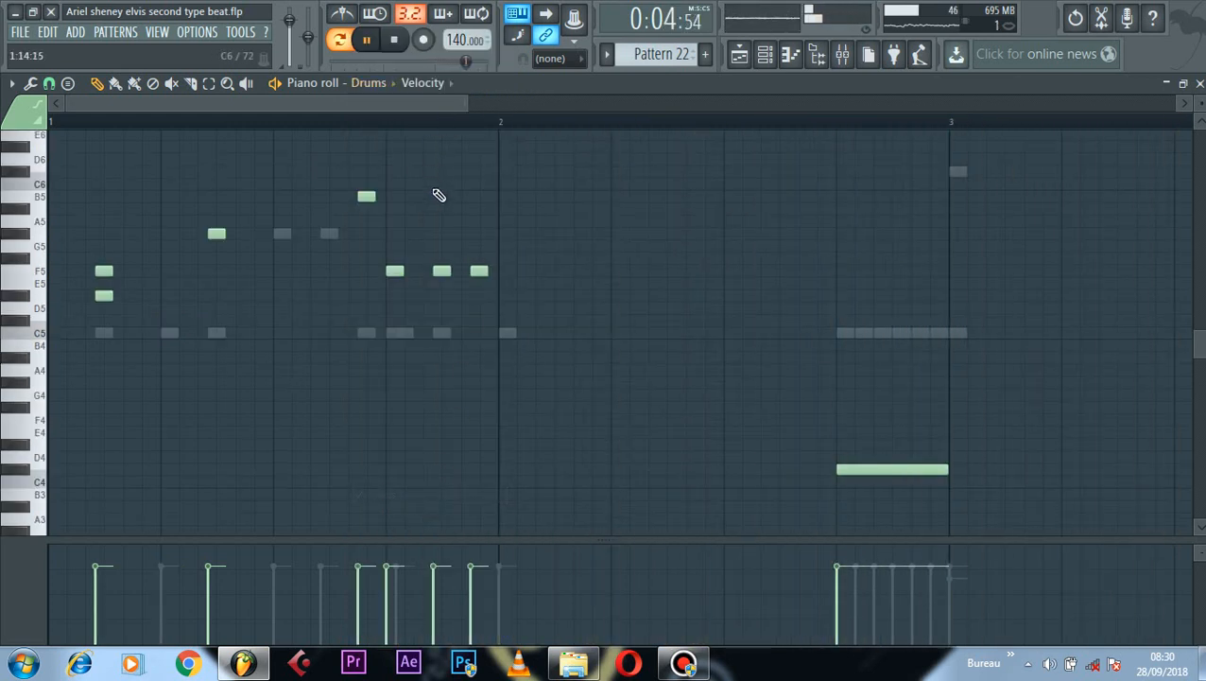
Step: Display Pattern 22's Funk Drums notes in the piano roll and look over the lower note range
click(378, 83)
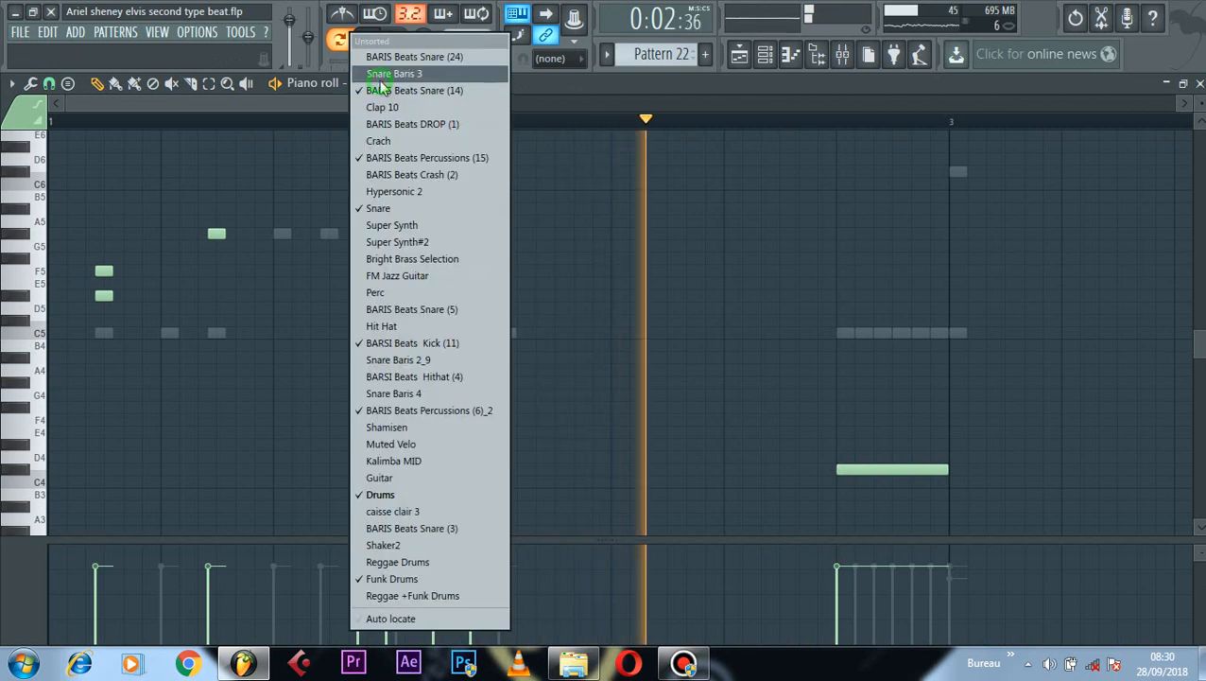
click(416, 579)
scroll(417, 320, down, 3)
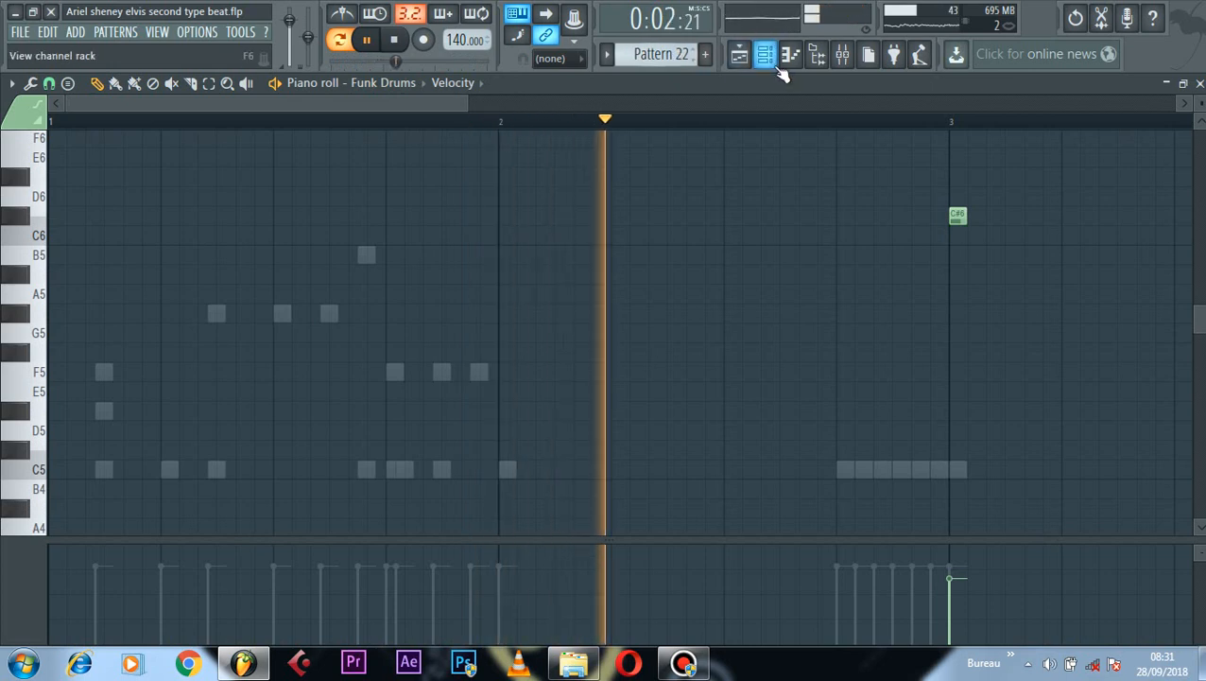
scroll(806, 380, down, 1)
scroll(756, 350, down, 4)
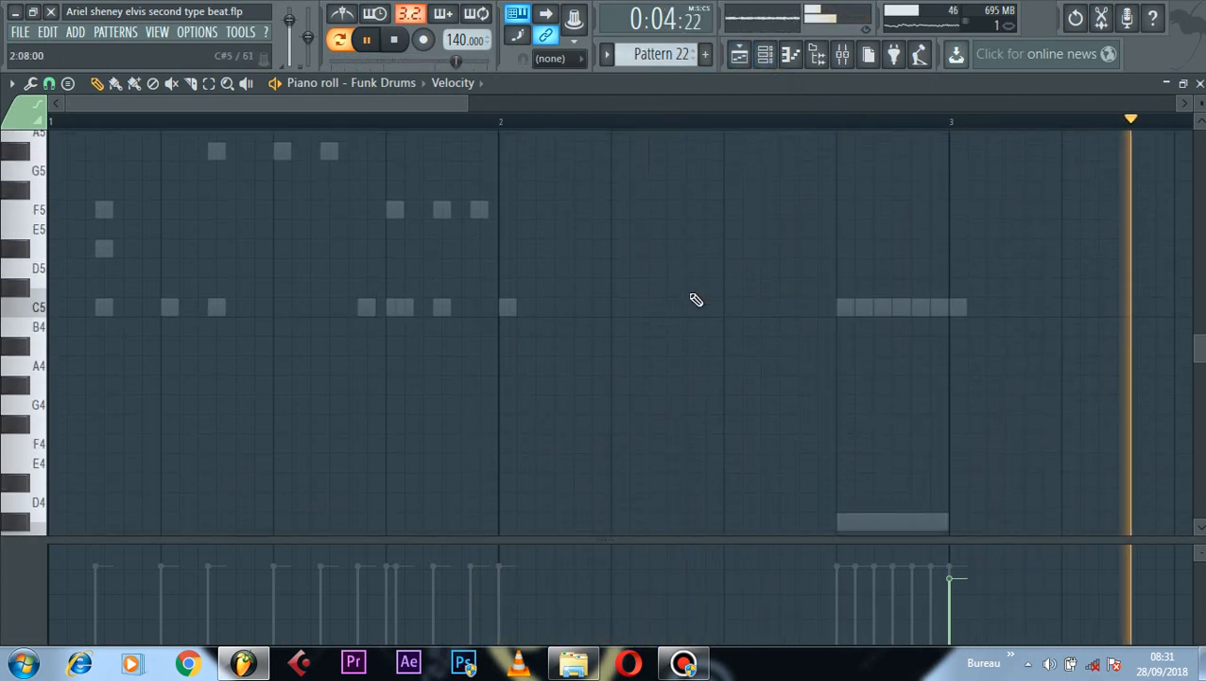
Step: Switch to Pattern 23 in the channel rack, play it, and view the instruments on the Snare and Perc channels
click(764, 54)
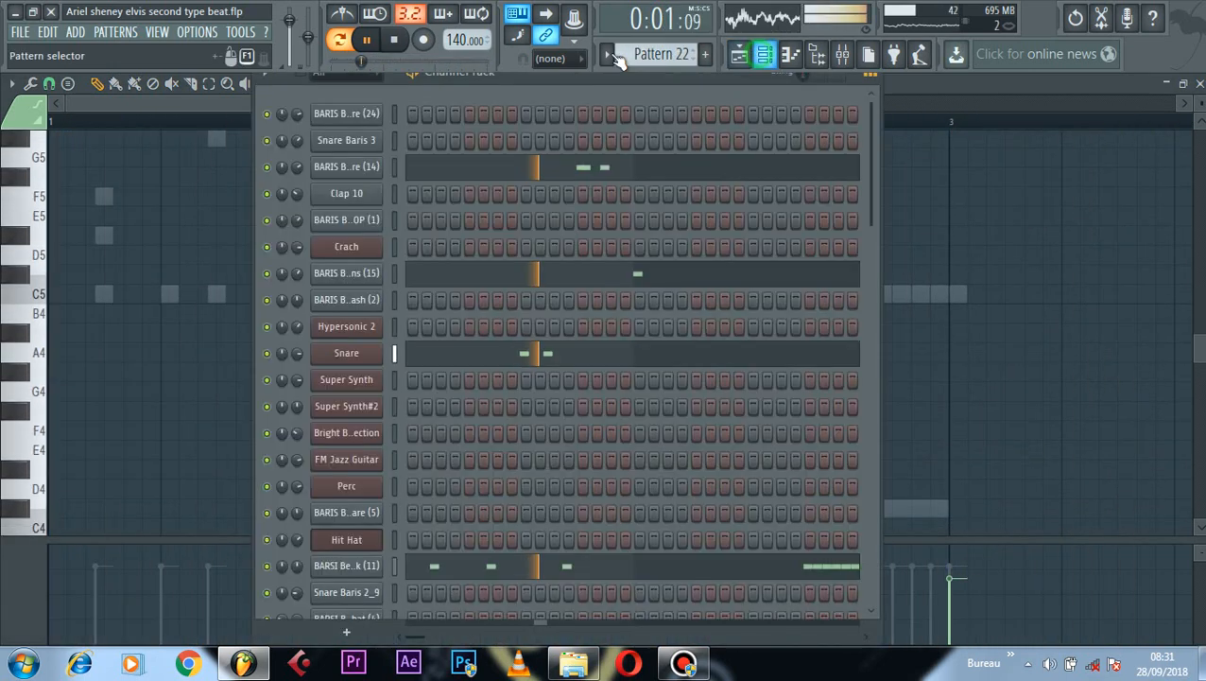
click(605, 57)
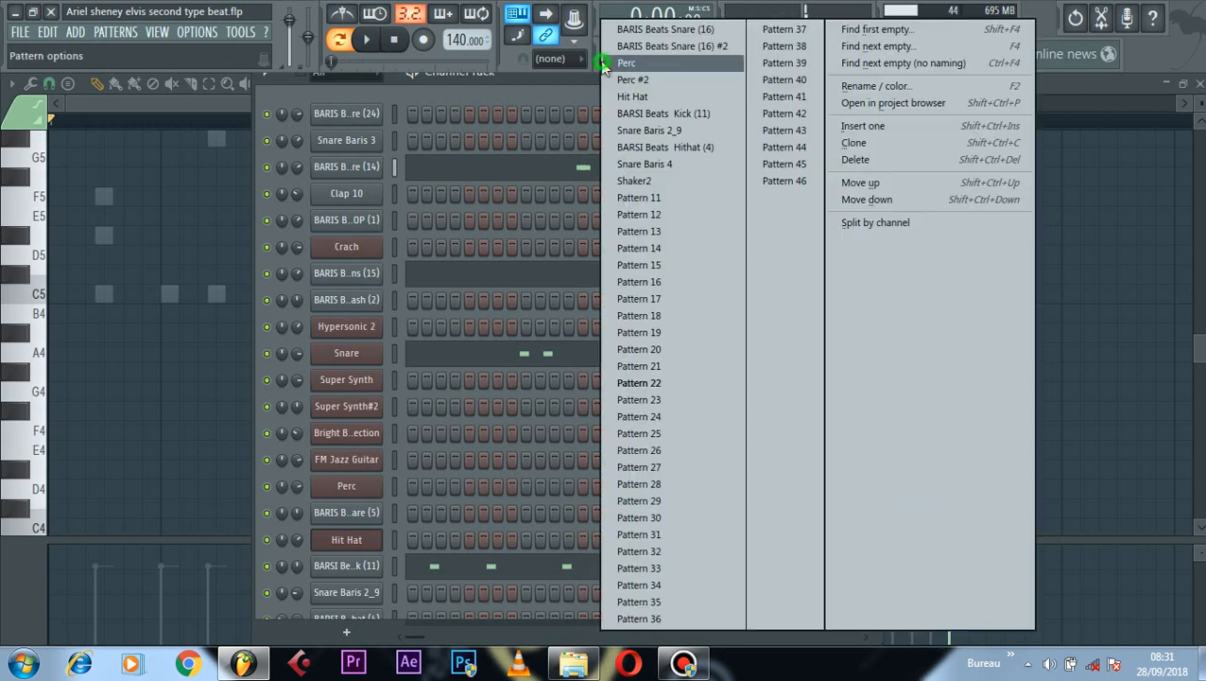
click(667, 400)
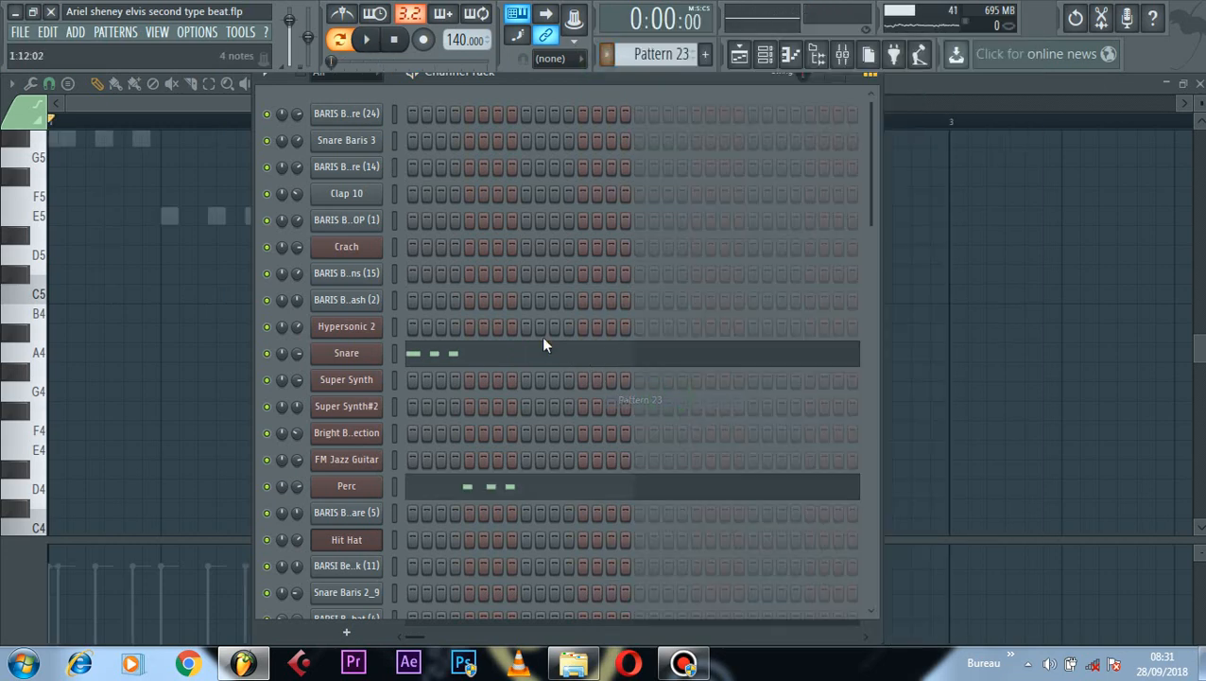
click(364, 353)
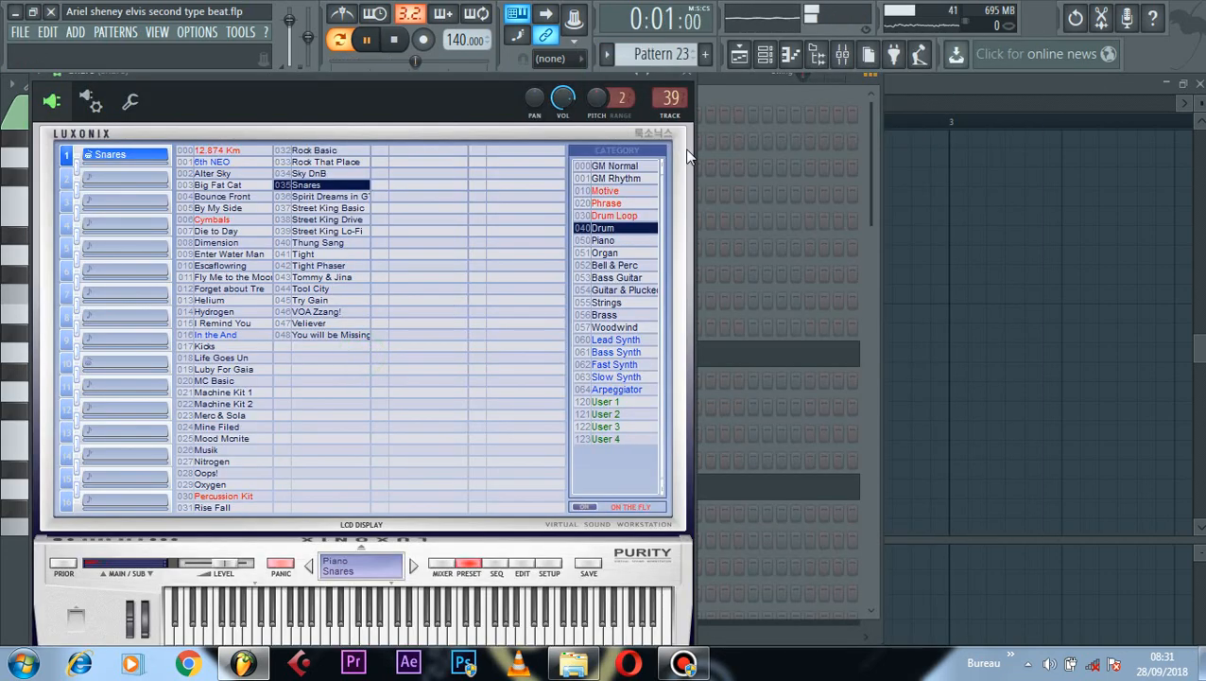
click(686, 83)
click(362, 484)
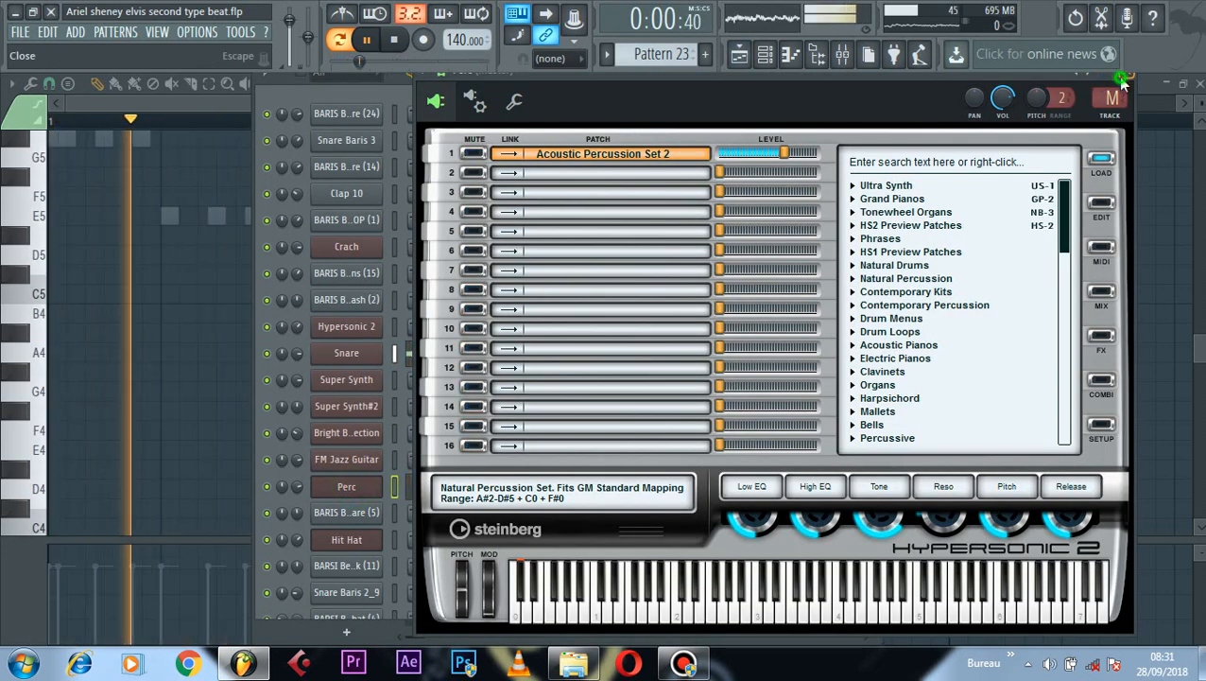
click(1125, 83)
Step: Show Pattern 23's Snare and Perc notes in the piano roll during playback, and stop it
click(449, 366)
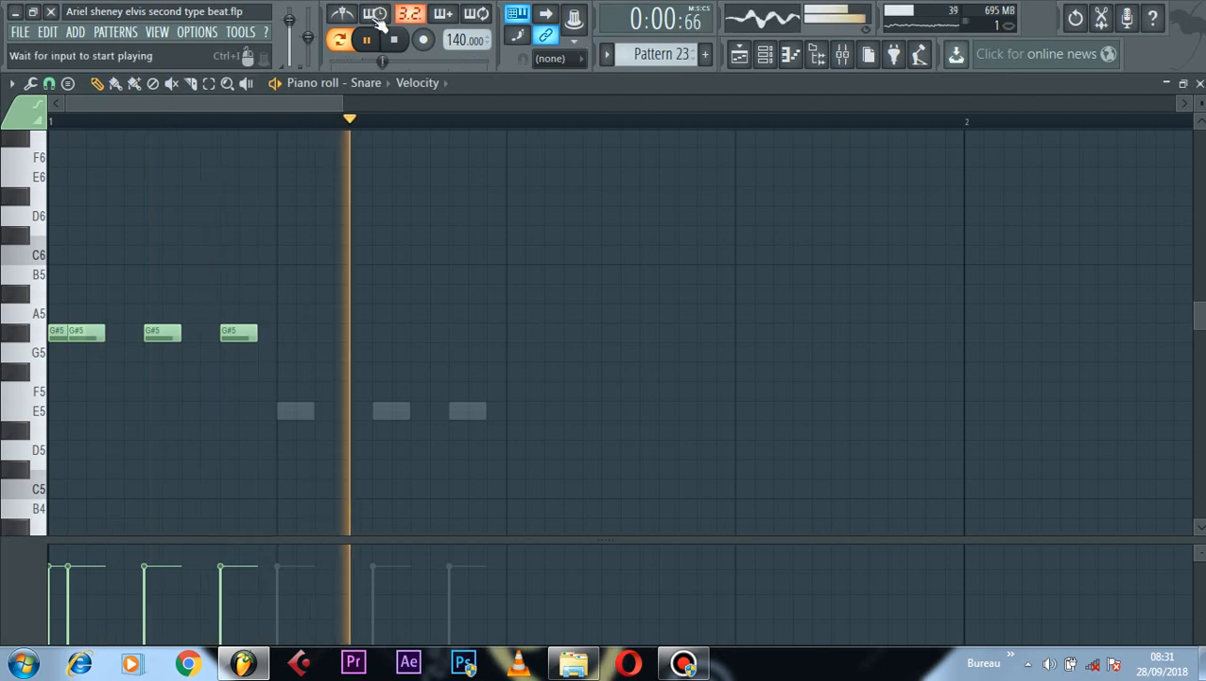
click(383, 83)
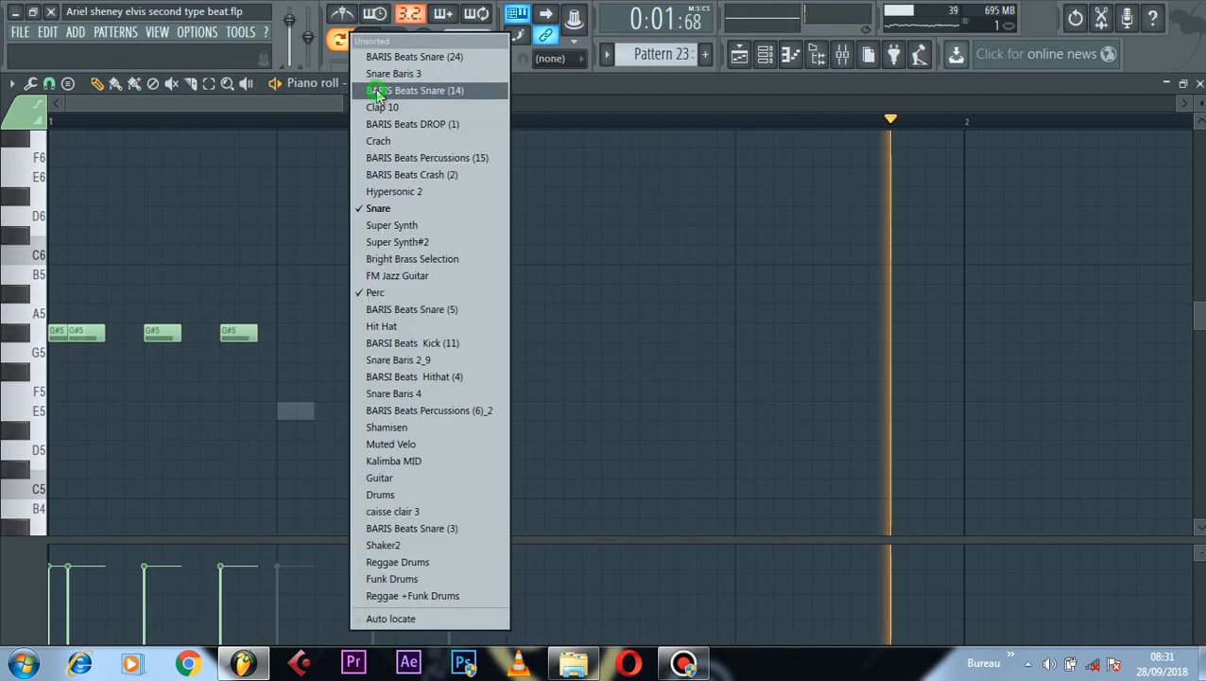
click(450, 293)
key(space)
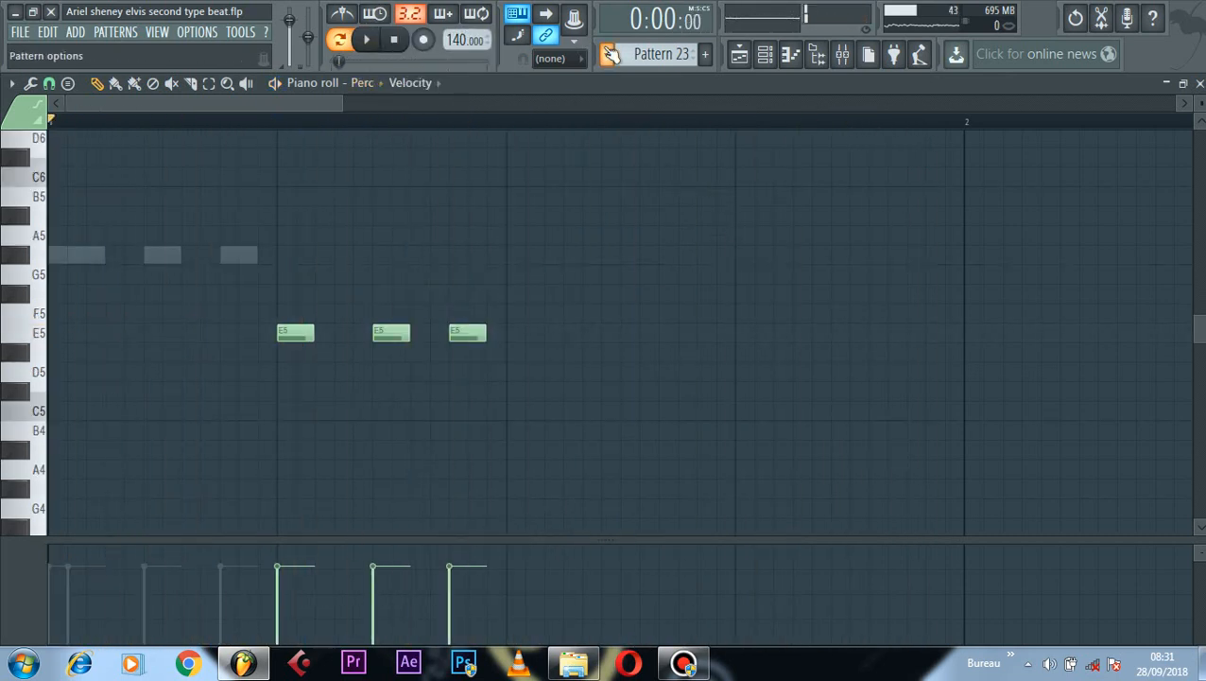
Step: Switch to Pattern 24, play it with the channel rack displayed, and view the Snare channel's instrument
click(607, 54)
click(649, 417)
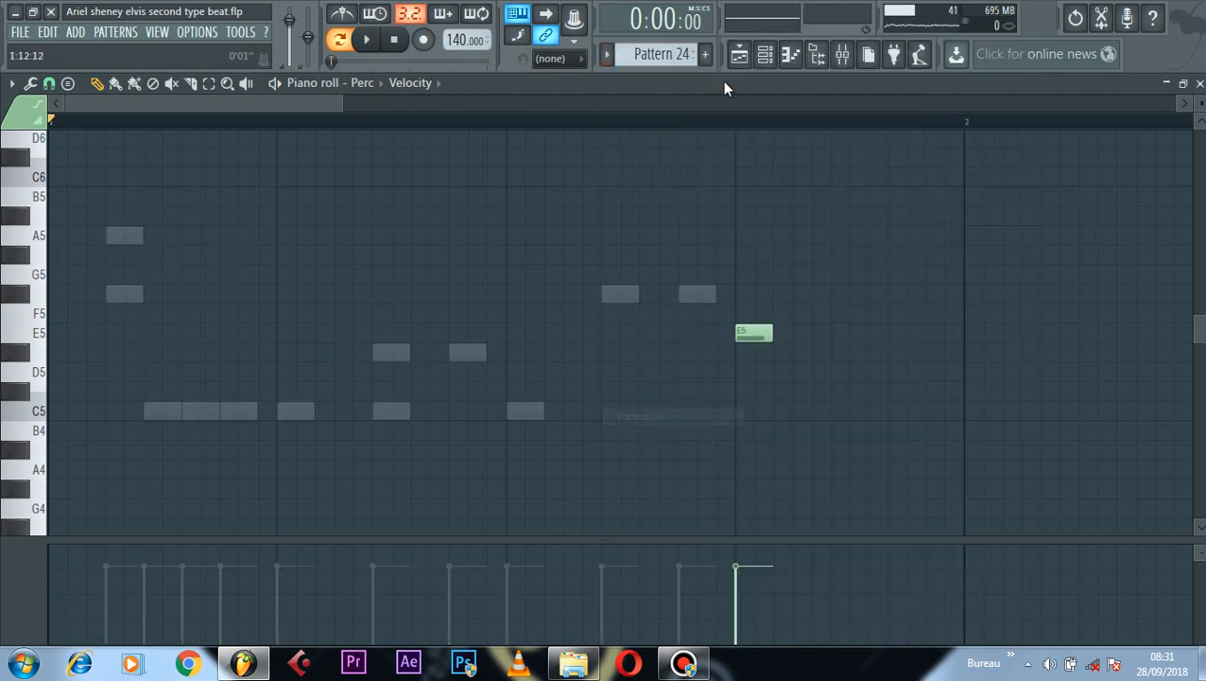
click(766, 55)
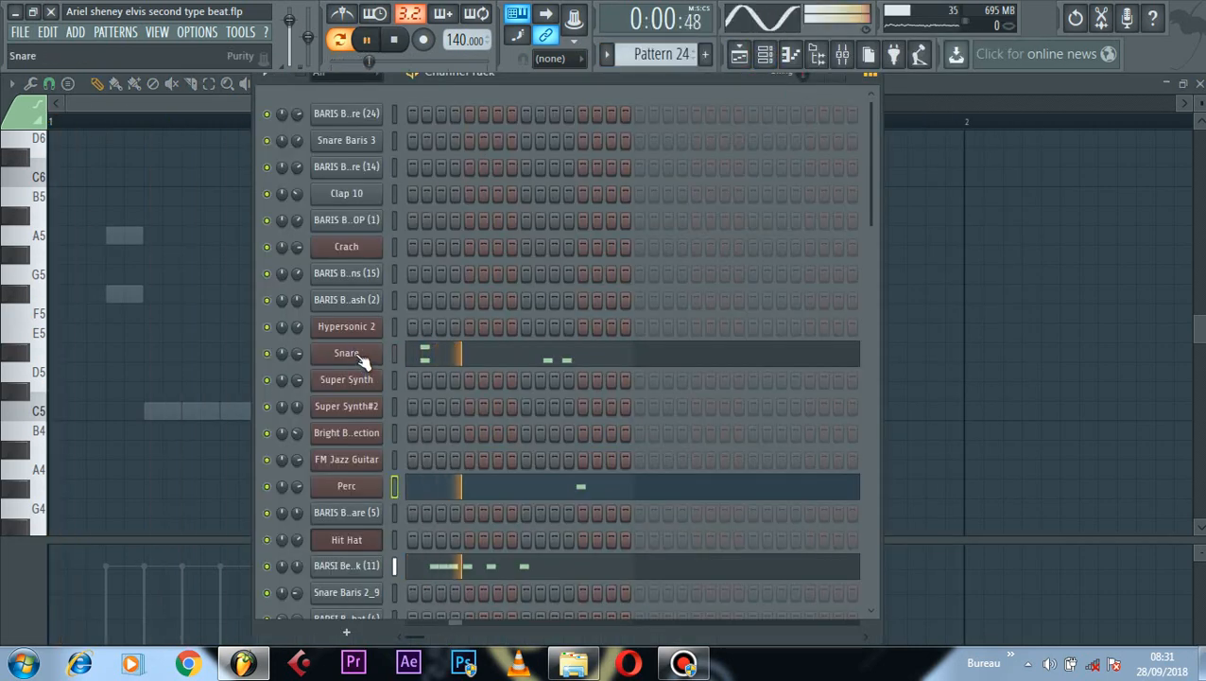
click(363, 355)
click(690, 83)
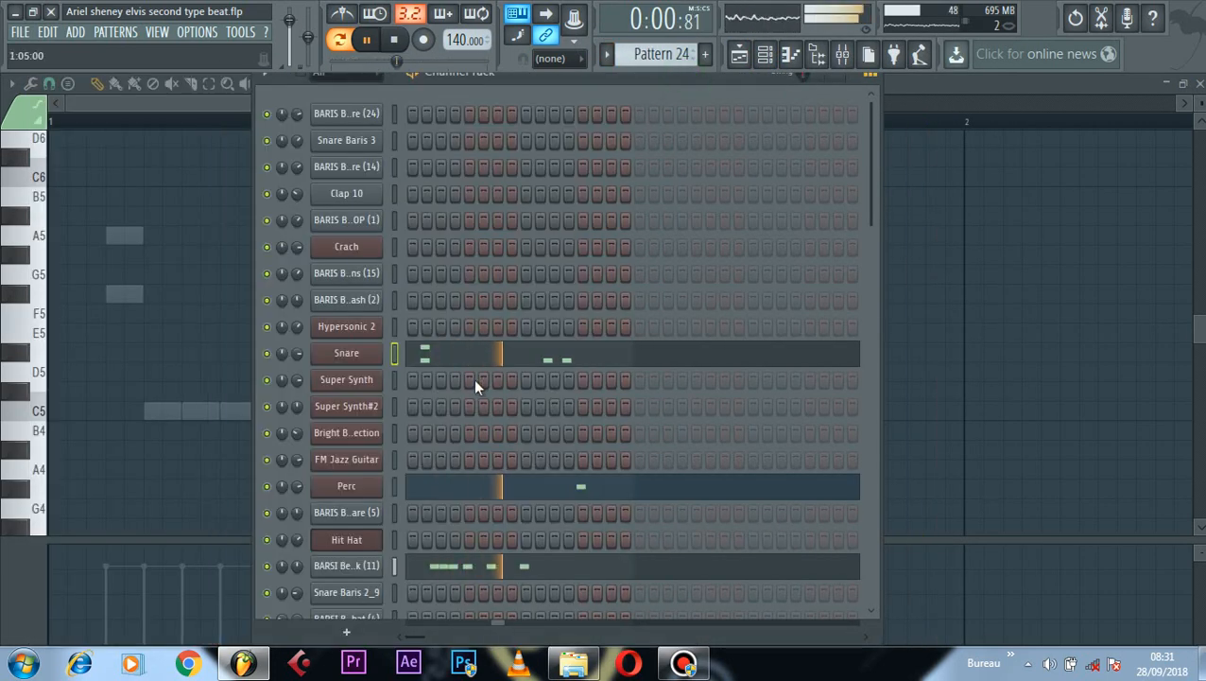
Step: Show Pattern 24's Snare notes in the piano roll, followed by the Perc notes
click(476, 350)
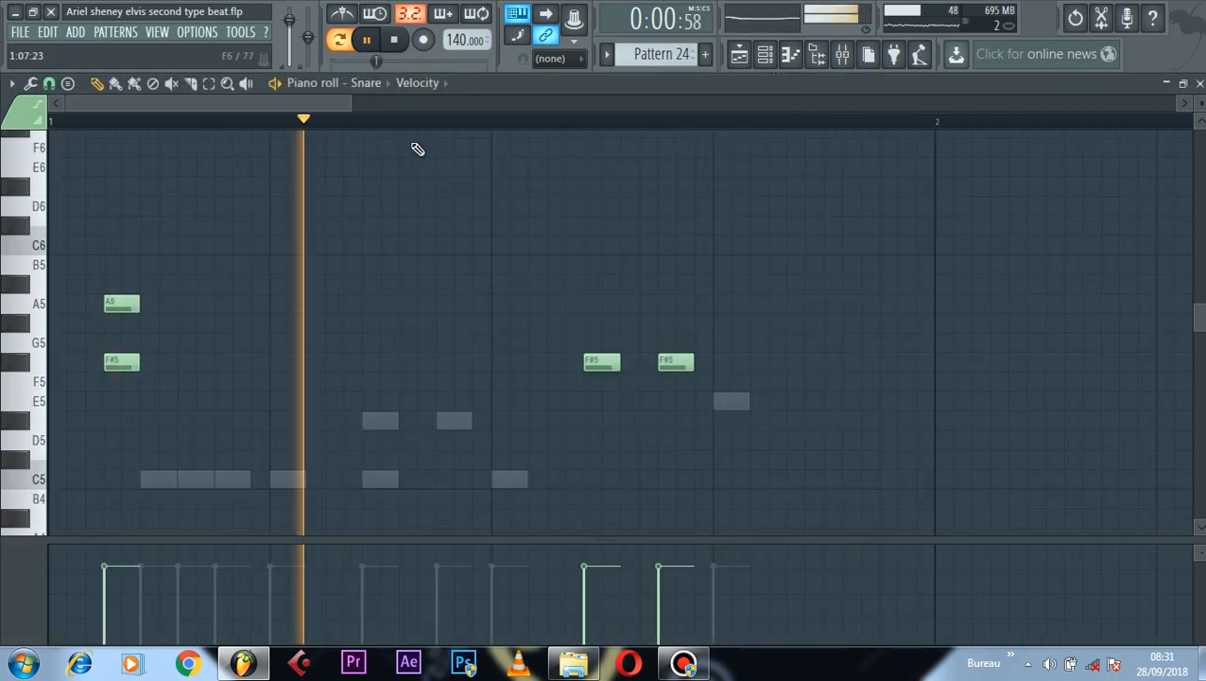
click(365, 82)
click(403, 289)
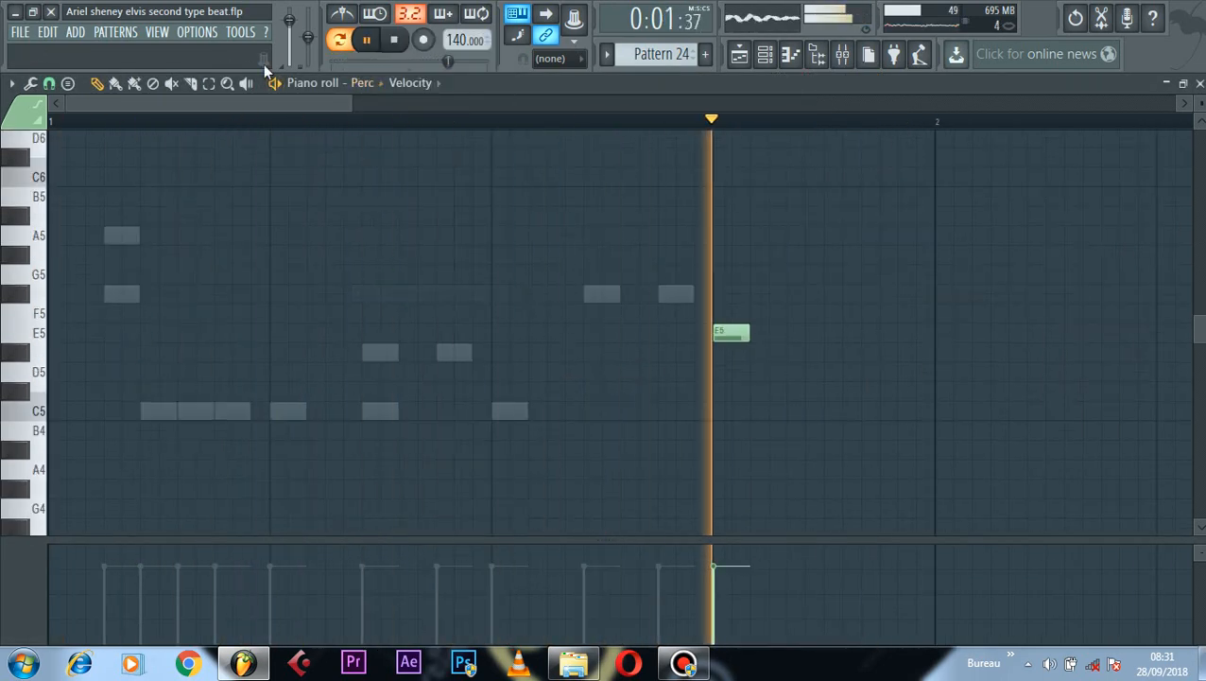
Step: Display Pattern 24's piano roll notes for BARSI Beats Kick (11) and BARIS Beats Percussions (6)_2
click(362, 83)
click(430, 343)
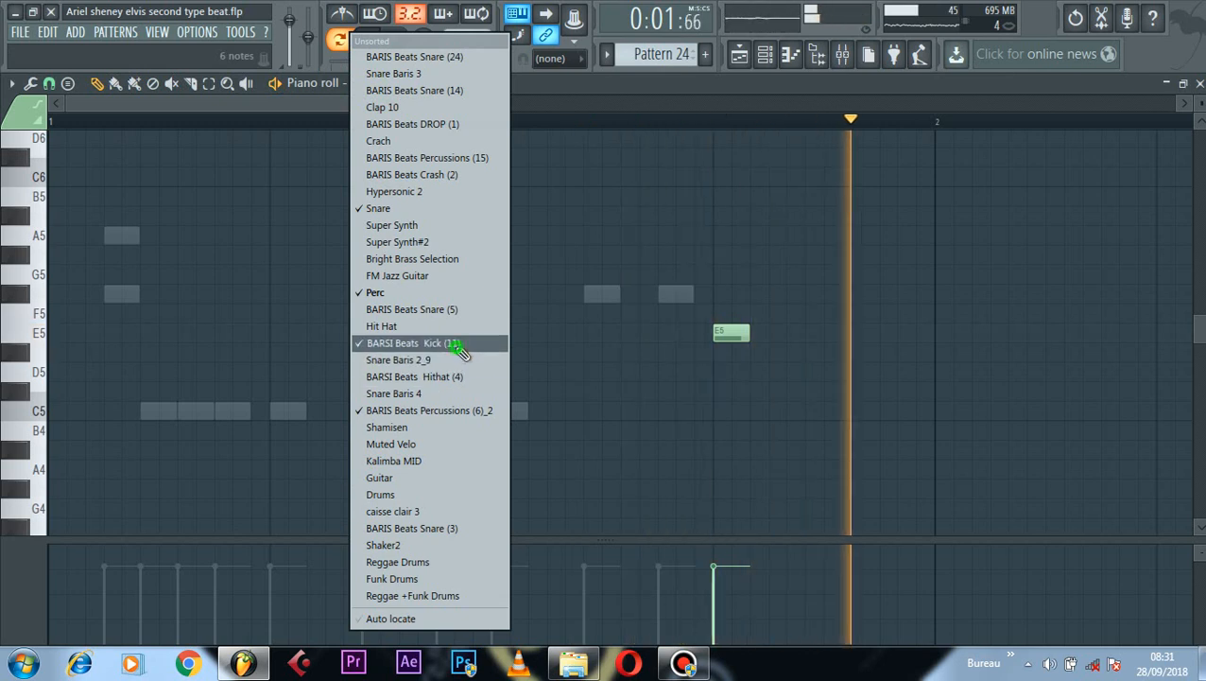
click(416, 83)
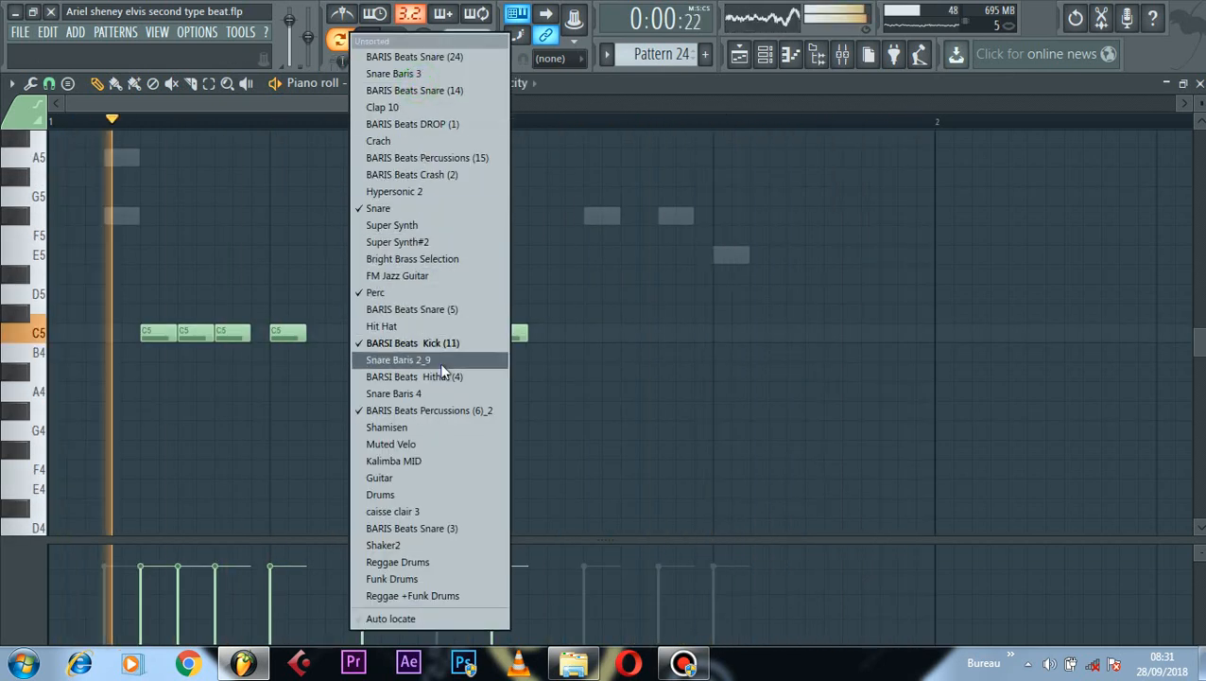
click(430, 410)
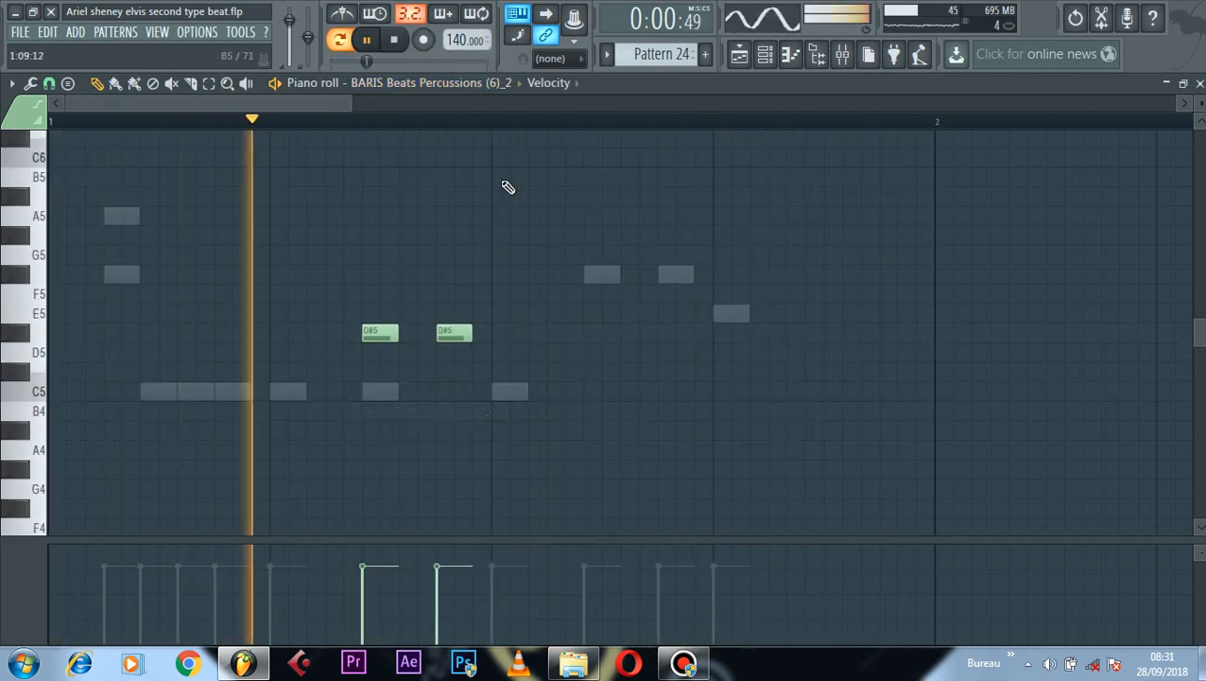
Step: Stop playback, switch to Pattern 25, and play it with the Guitar channel in view in the channel rack
click(765, 54)
key(space)
click(615, 54)
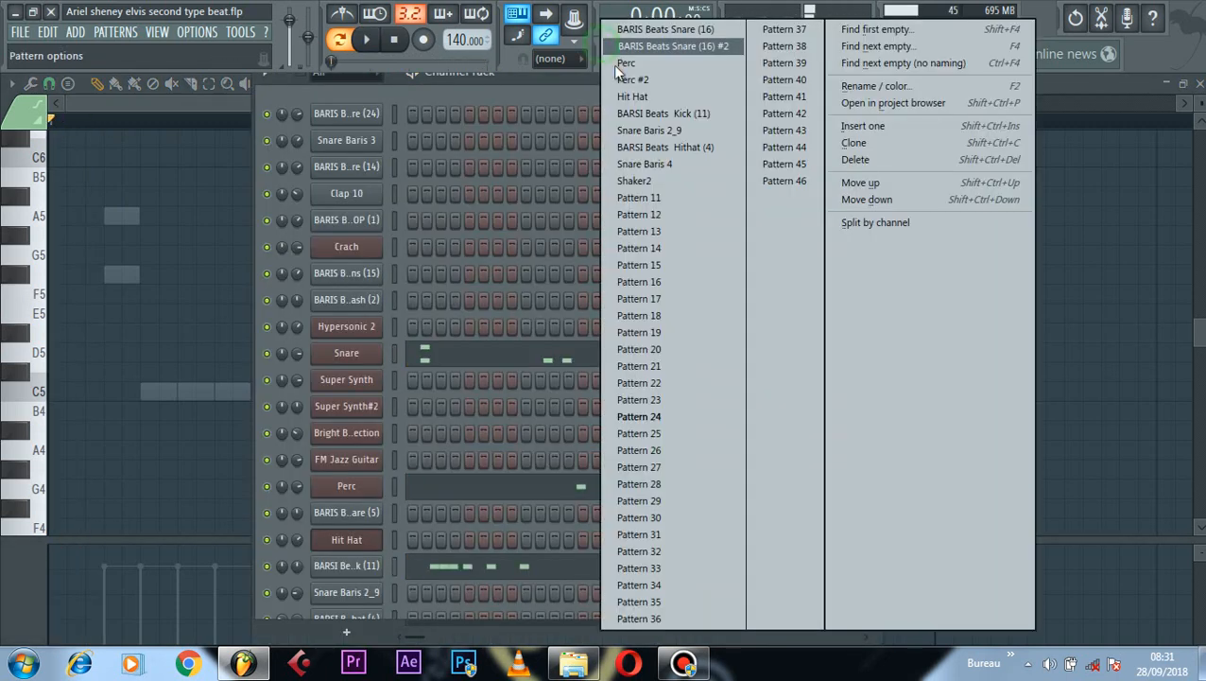
click(684, 437)
scroll(568, 314, down, 5)
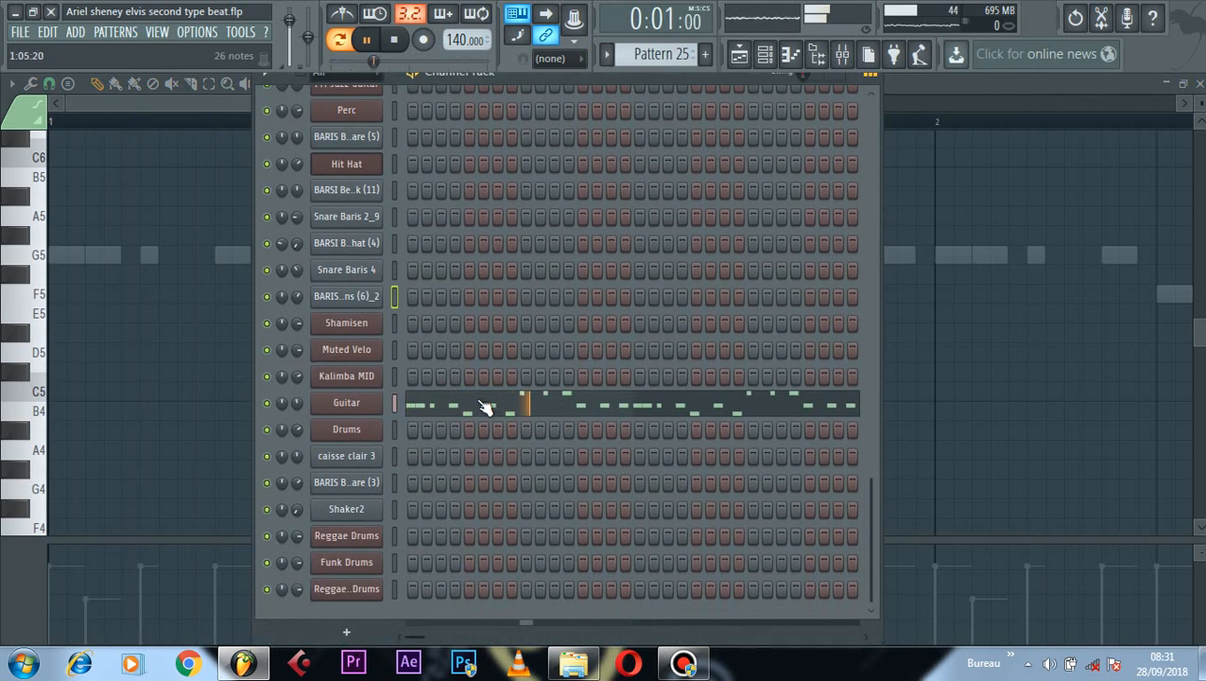
Step: View the Guitar channel's Purity instrument with its Crono Elektrik preset, stop playback, and close the instrument
click(373, 403)
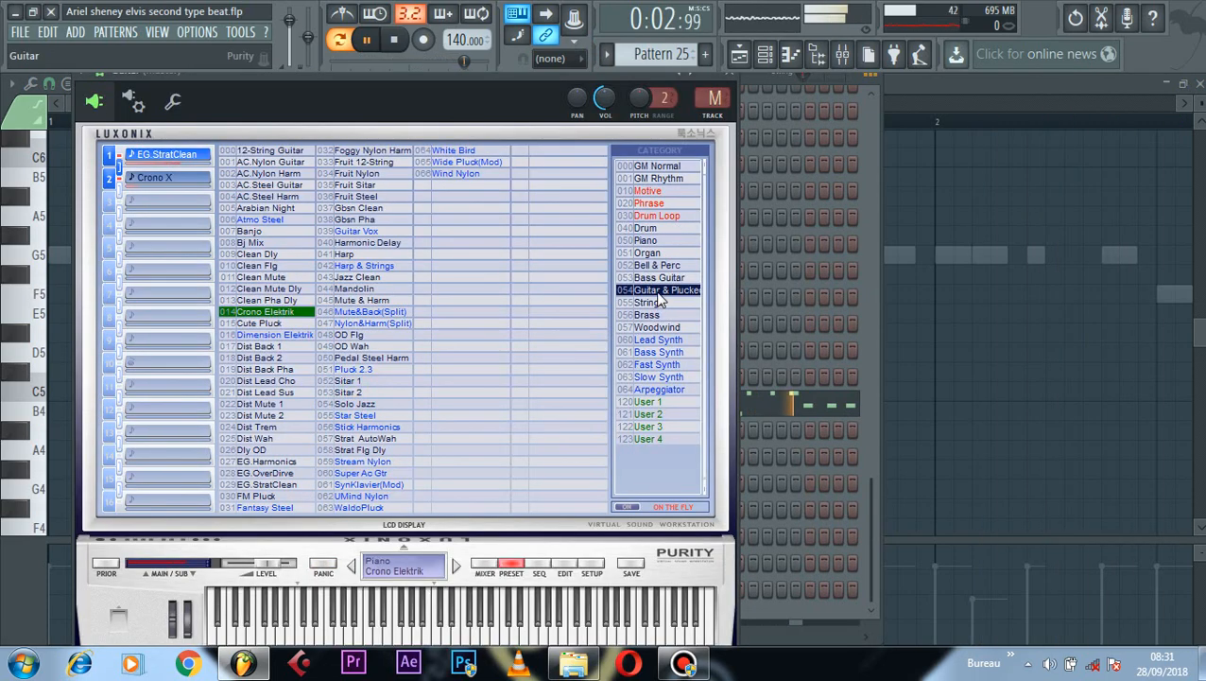
key(space)
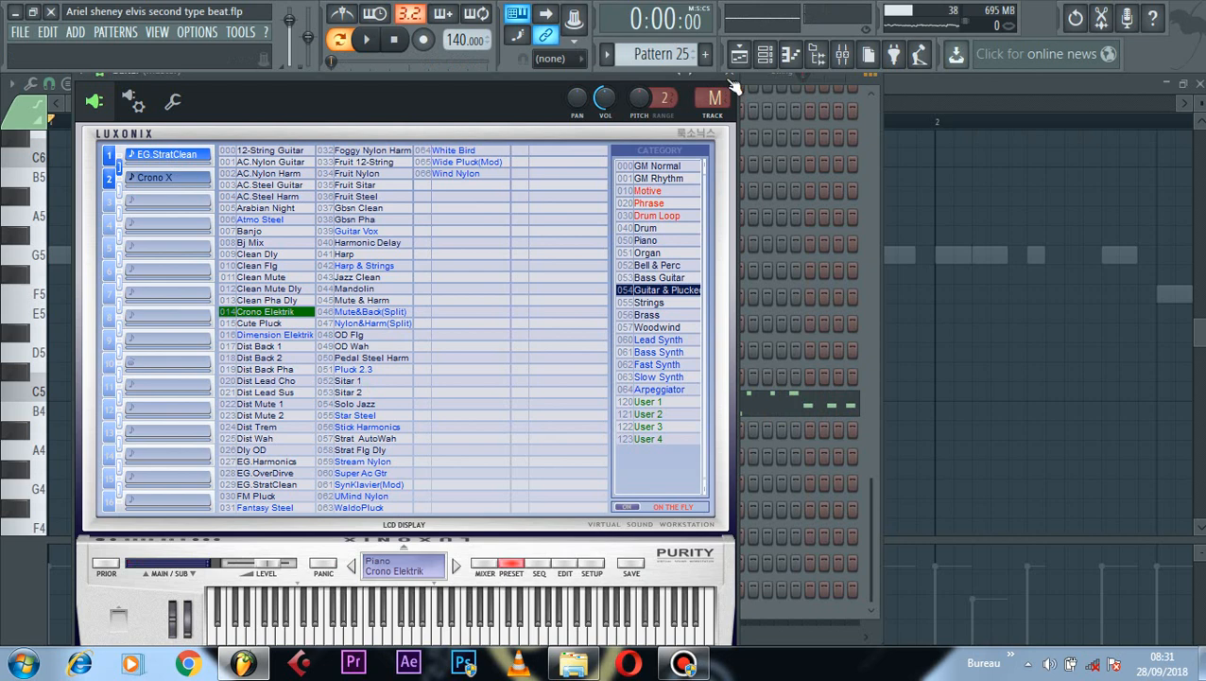
click(730, 78)
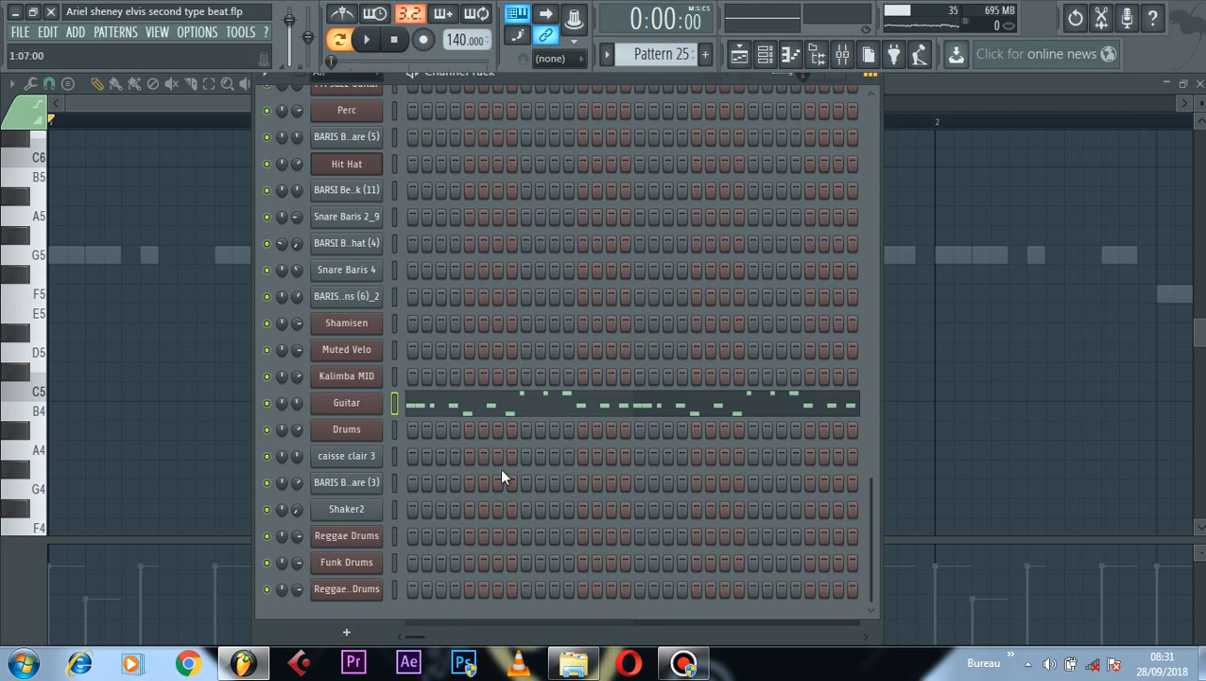
Step: Show Pattern 25's Guitar notes in the piano roll, play the pattern, and return to the channel rack
click(498, 406)
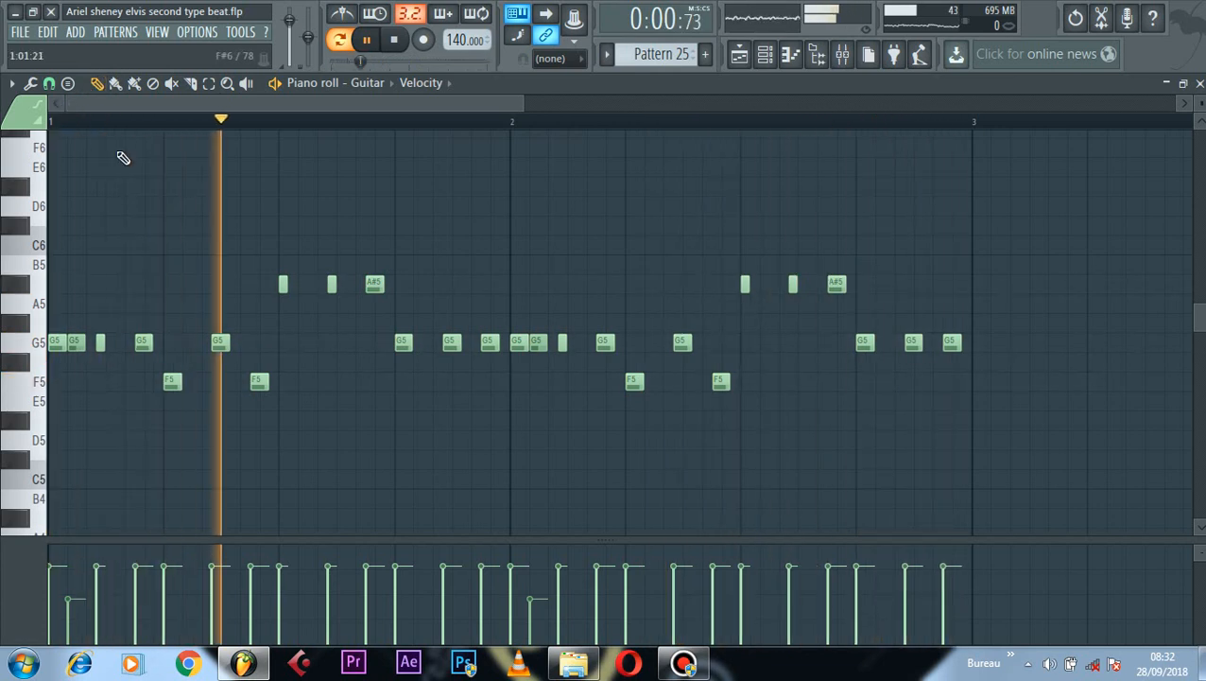
click(765, 55)
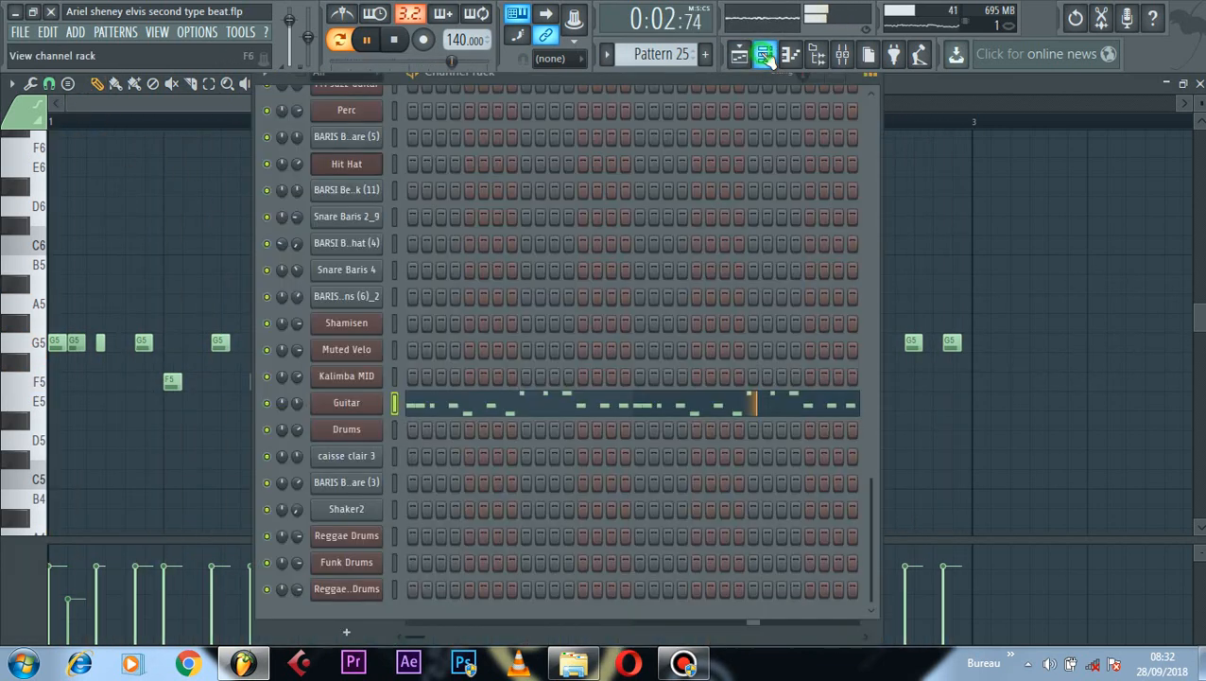
key(space)
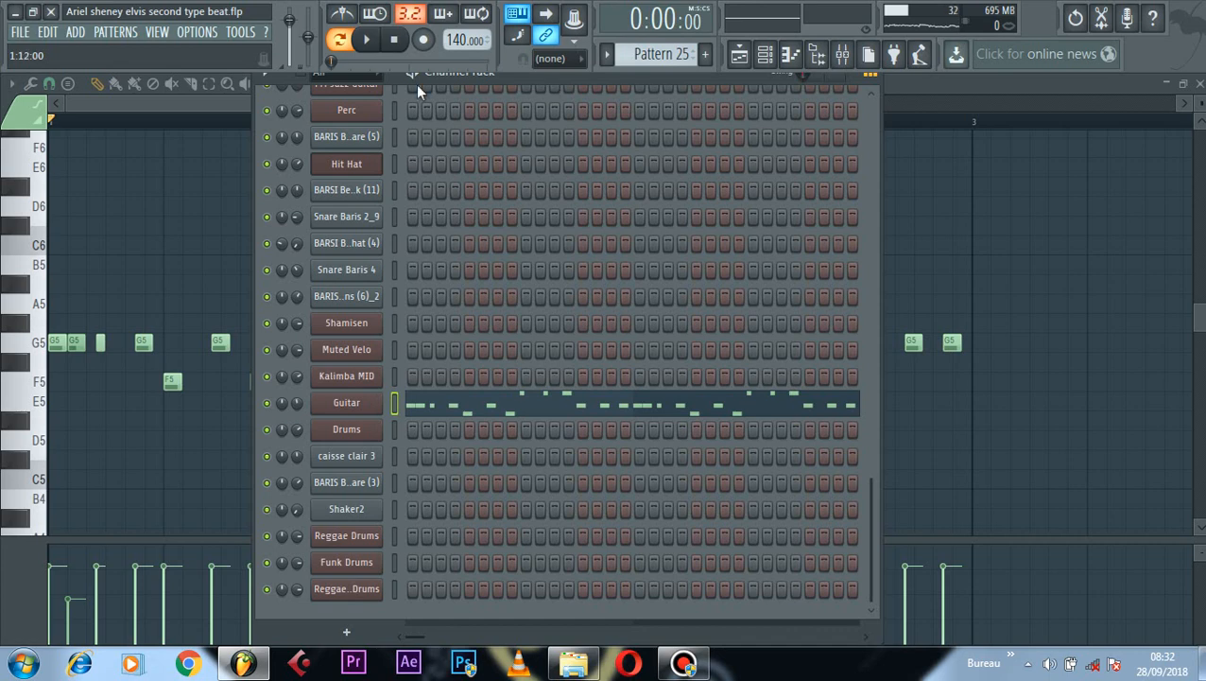
click(226, 98)
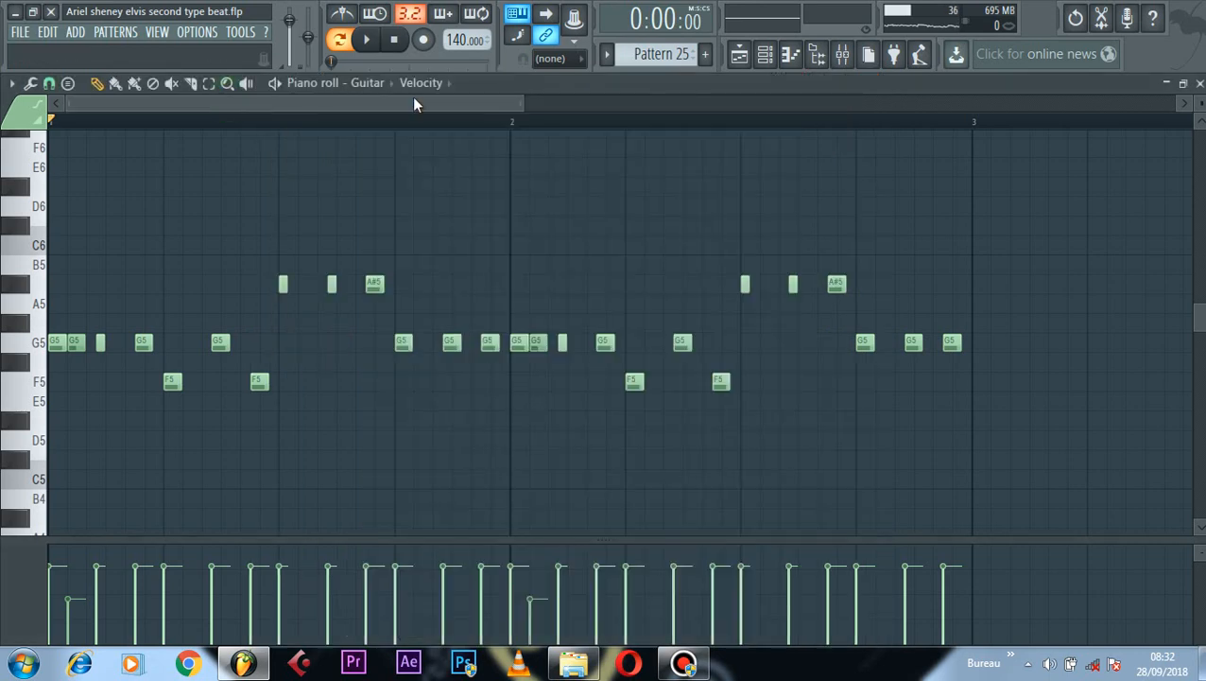
click(768, 54)
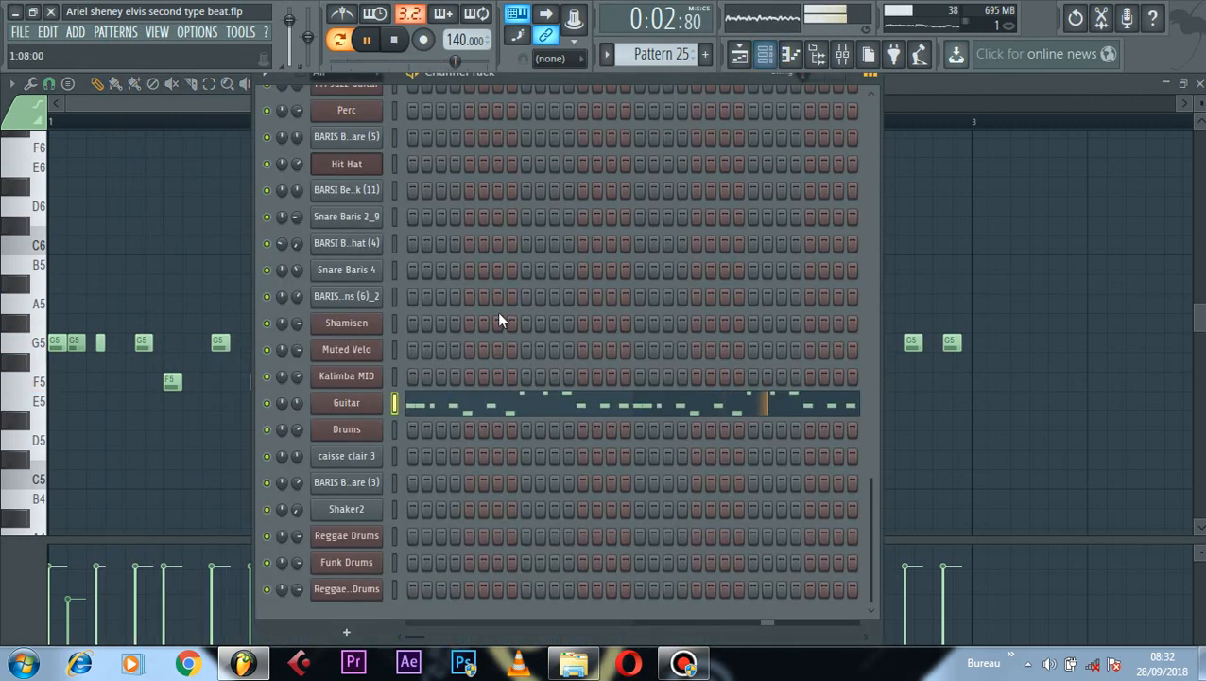
Step: Switch to Pattern 26 and play it with the Guitar notes open in the piano roll
click(608, 59)
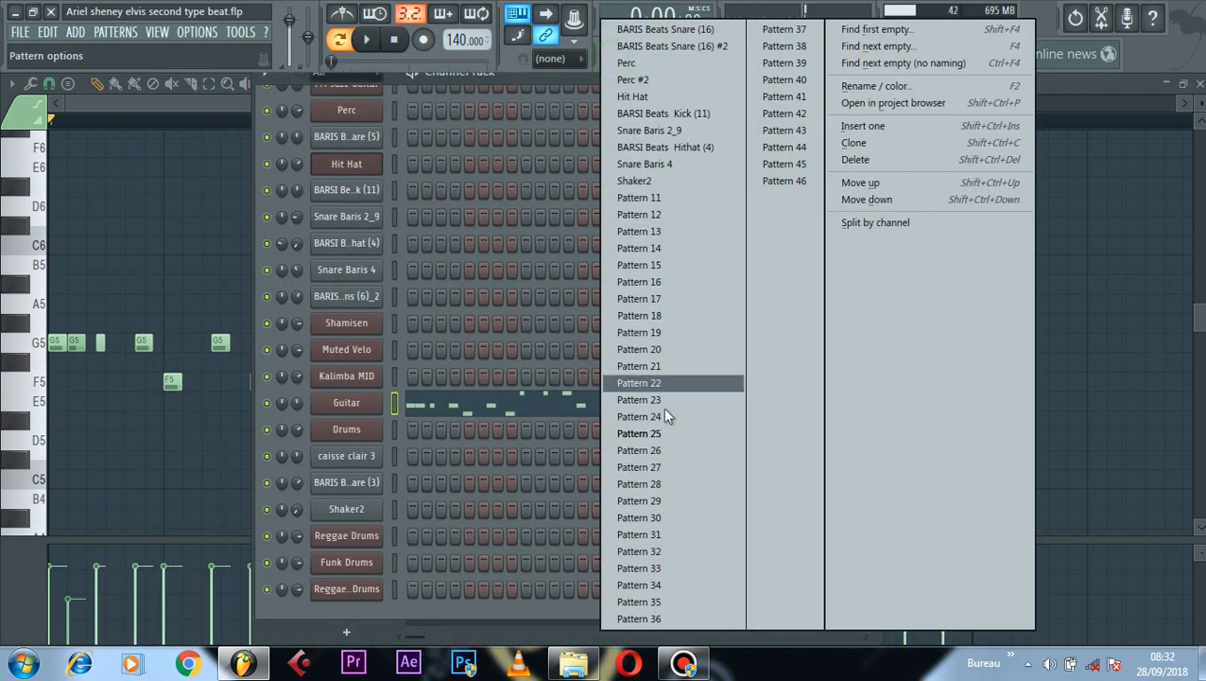
click(672, 451)
click(633, 404)
key(space)
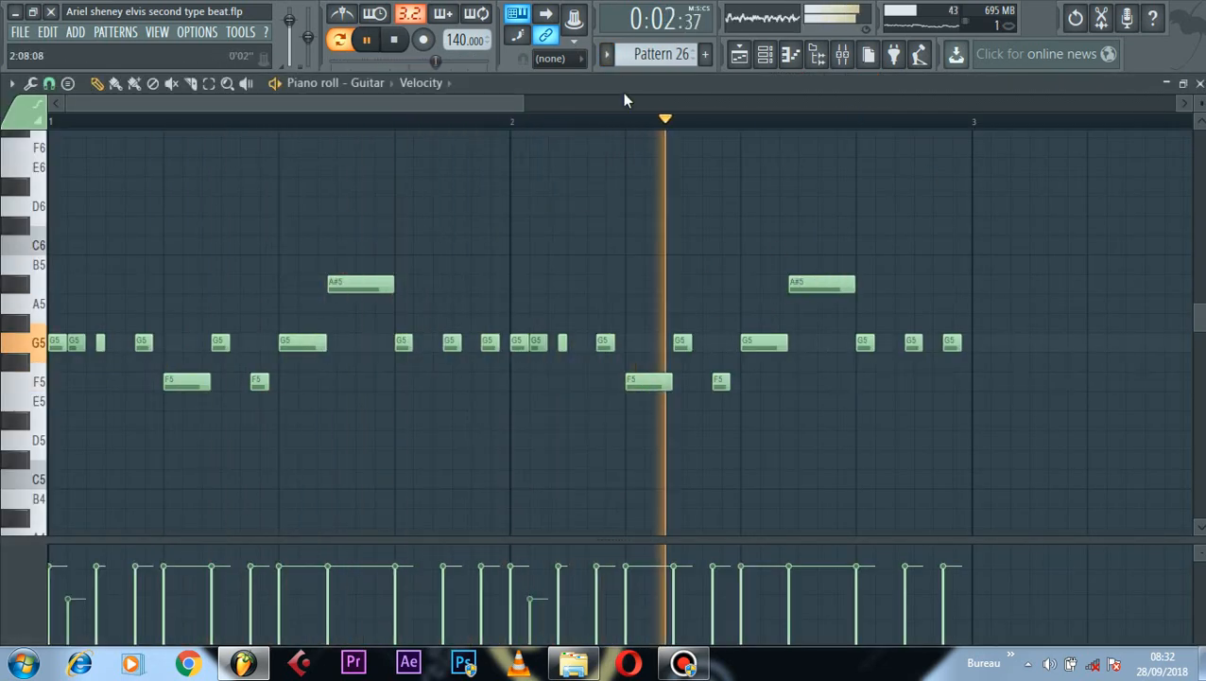
Step: Return to the channel rack, stop playback, switch to Pattern 27, and start playing it
click(767, 54)
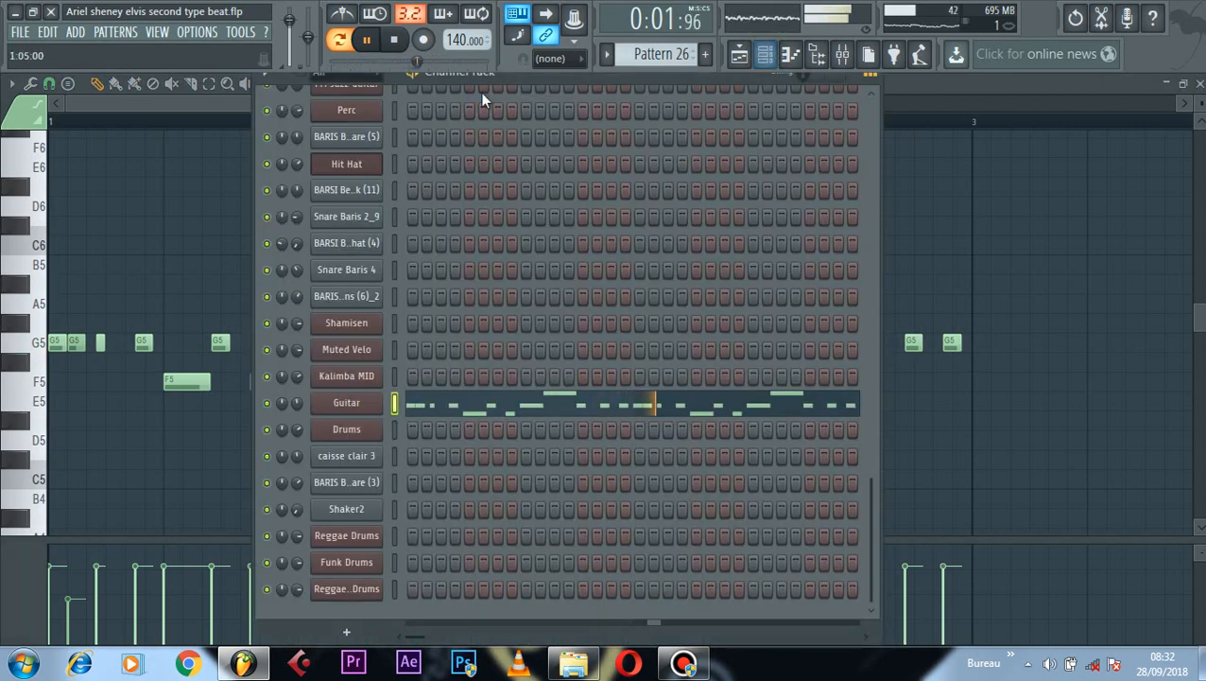
key(space)
click(608, 58)
click(697, 467)
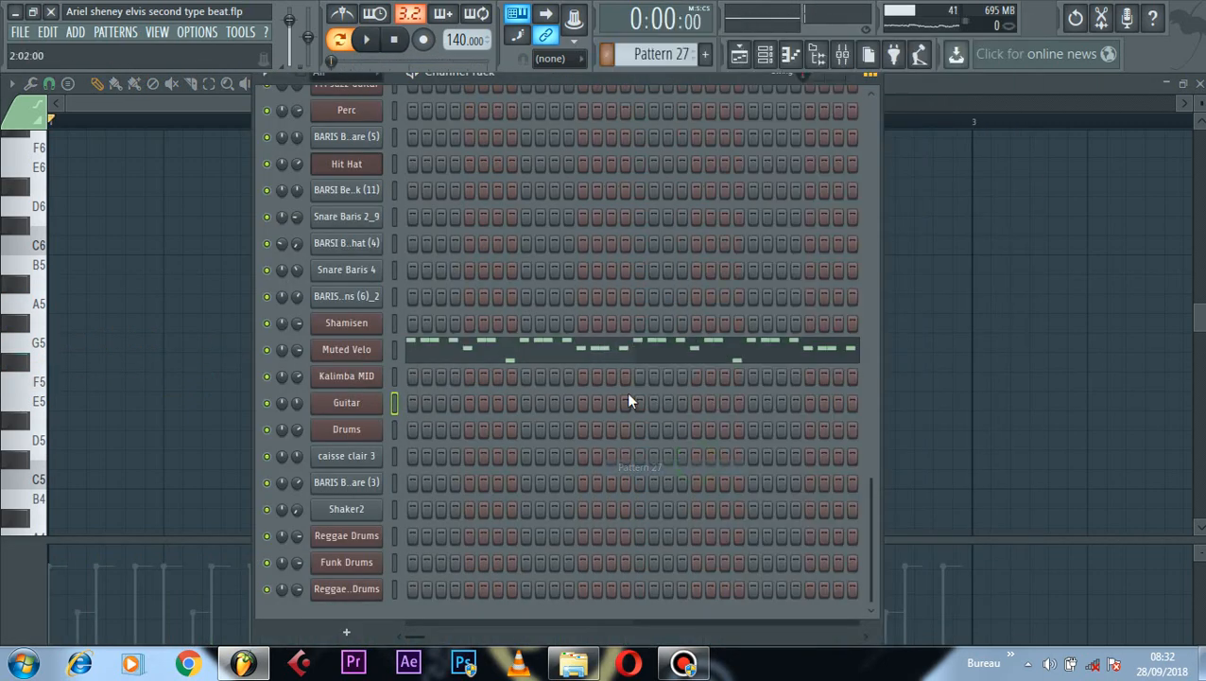
key(space)
Step: Open the Muted Velo channel's Hypersonic 2 instrument and locate the GM Muted Electric Guitar patch among the clean electric guitars
click(367, 351)
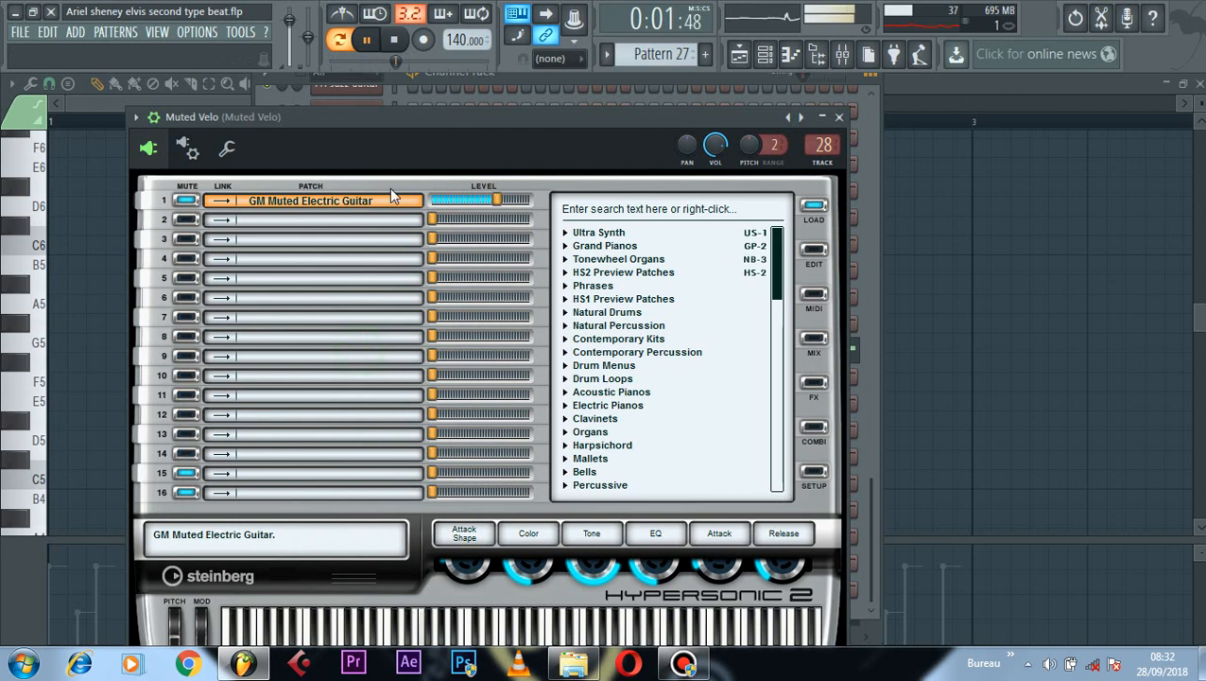
drag(773, 269, 779, 352)
click(566, 340)
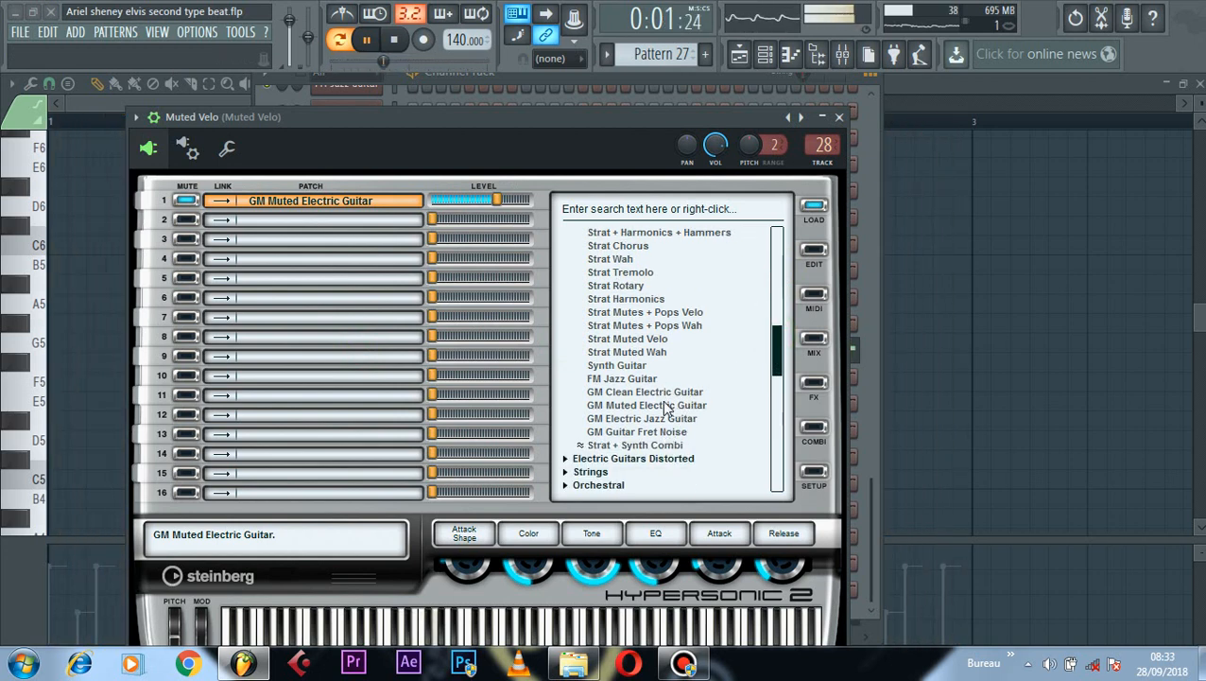
Step: Show Pattern 27's Muted Velo notes in the piano roll during playback and return to the channel rack
click(117, 105)
scroll(651, 269, down, 3)
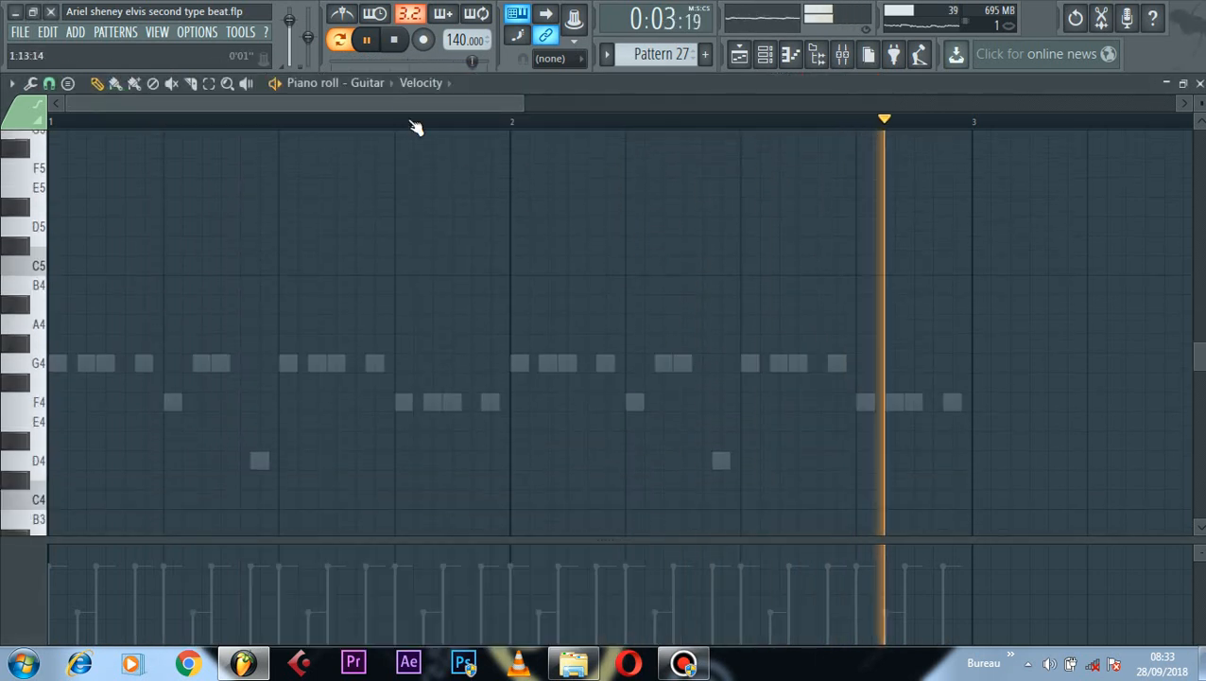
click(383, 83)
click(428, 438)
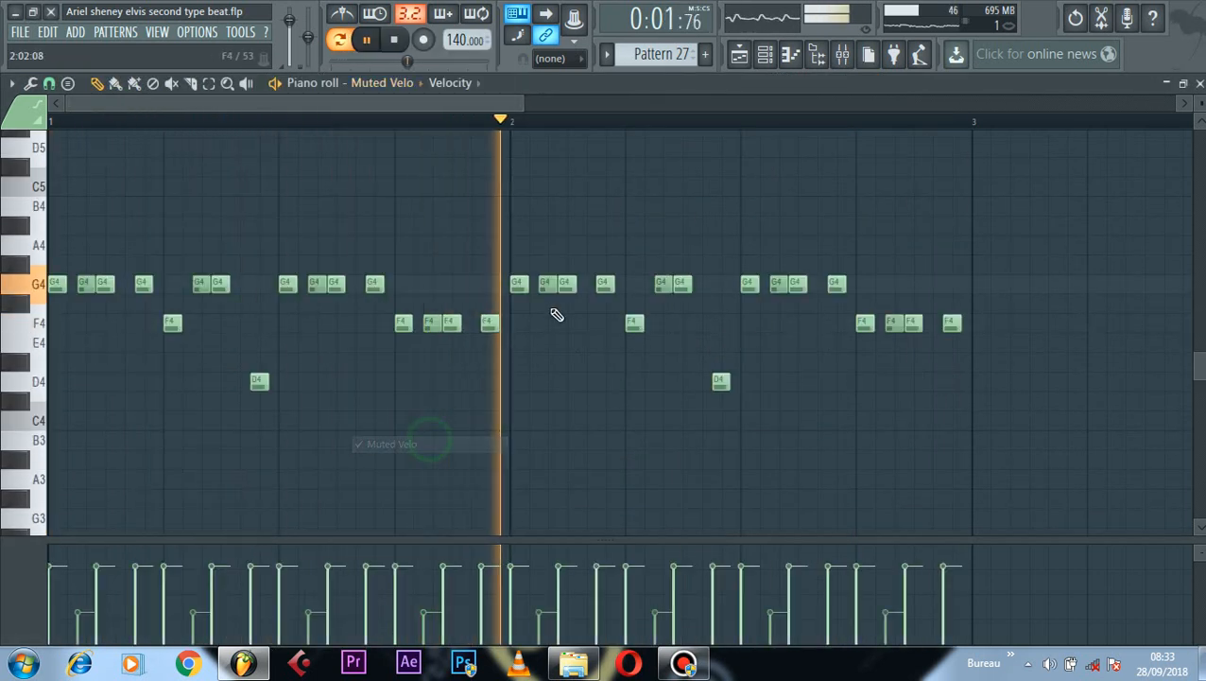
click(762, 57)
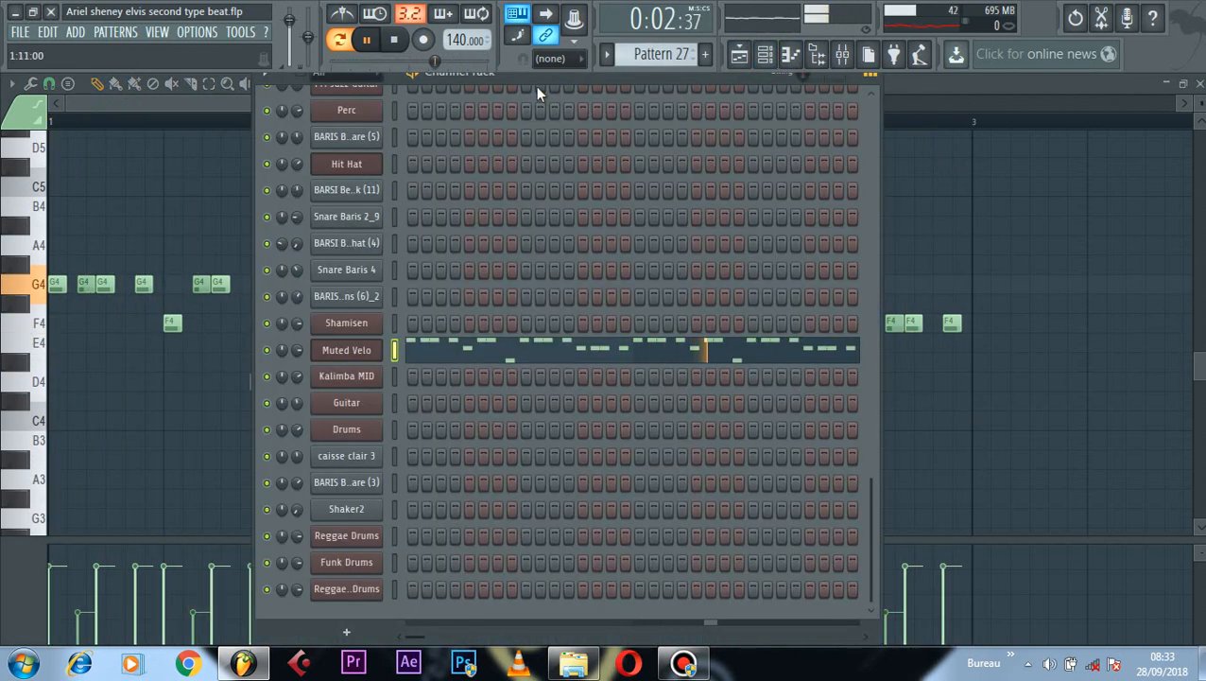
Step: Switch to Pattern 28 and play it while locating the Shamisen patch in the Ethnic category of the Shamisen channel's Hypersonic 2 instrument
click(609, 55)
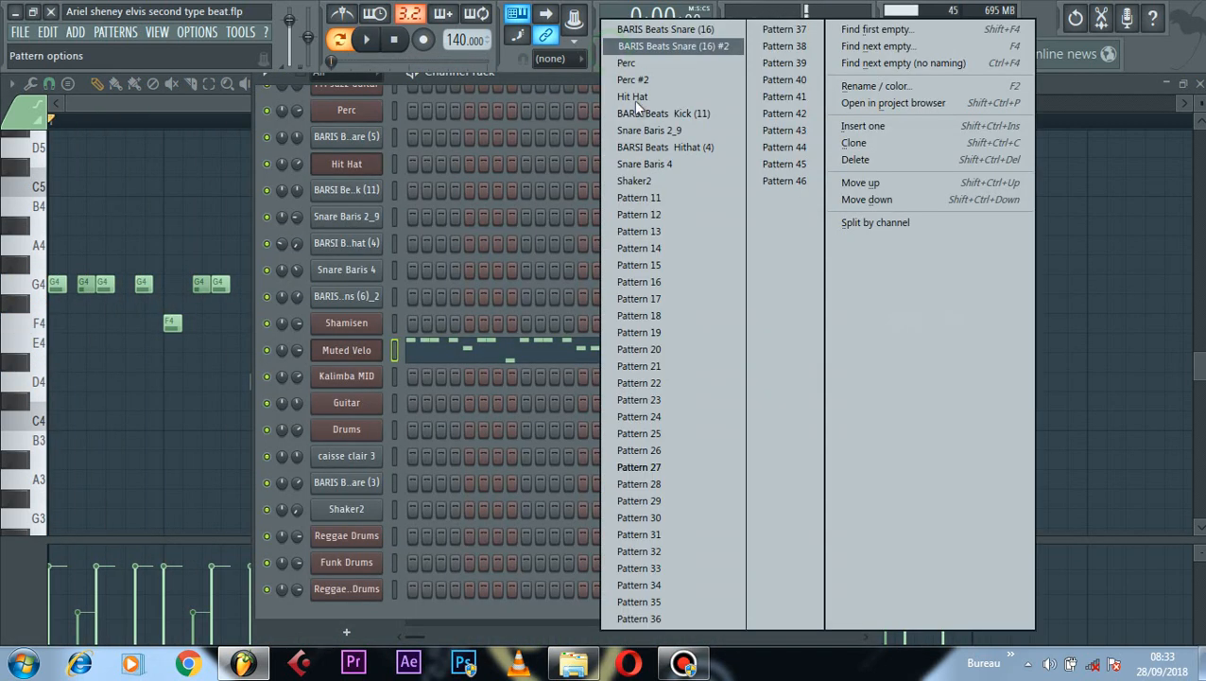
click(661, 483)
click(350, 323)
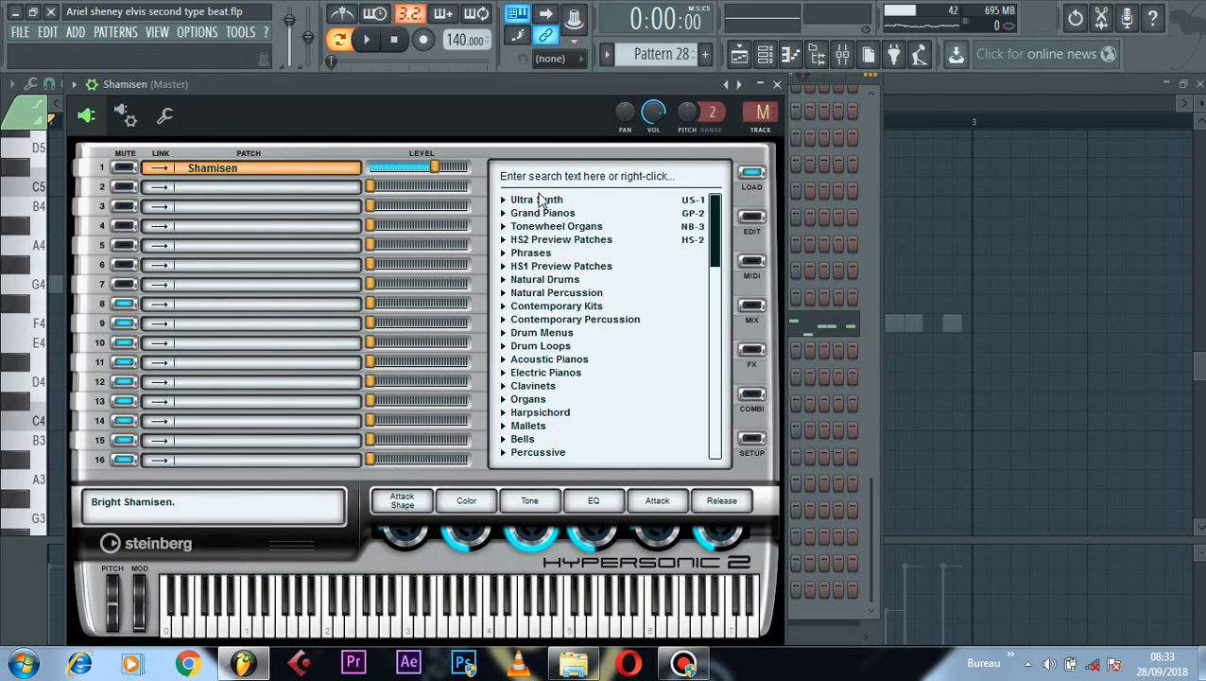
drag(718, 263, 717, 347)
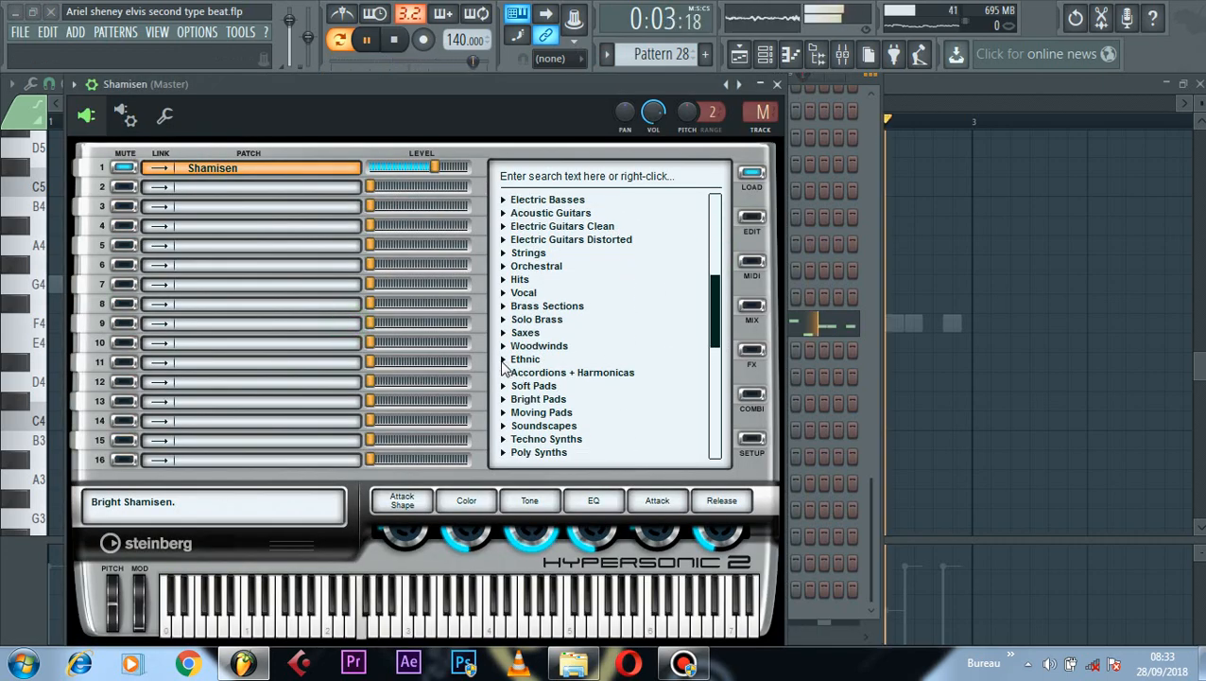
click(504, 360)
drag(716, 271, 714, 302)
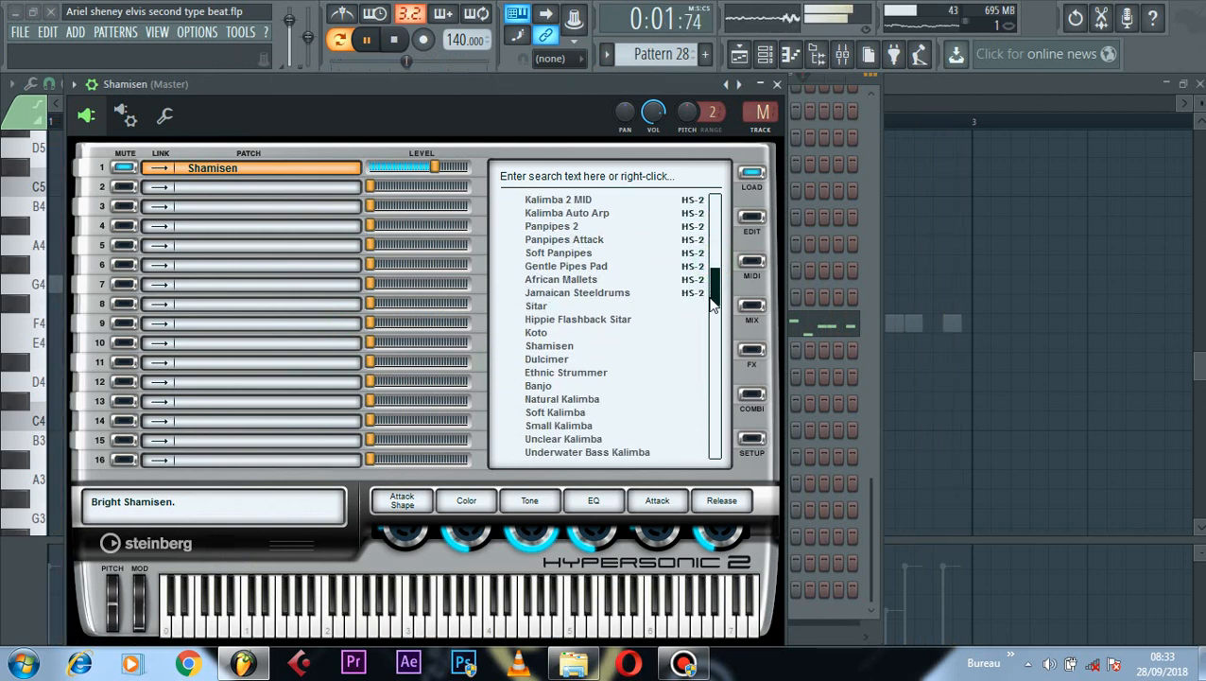
Step: Close the instrument, show Pattern 28's Shamisen notes in the piano roll, and return to the channel rack
click(777, 83)
click(655, 326)
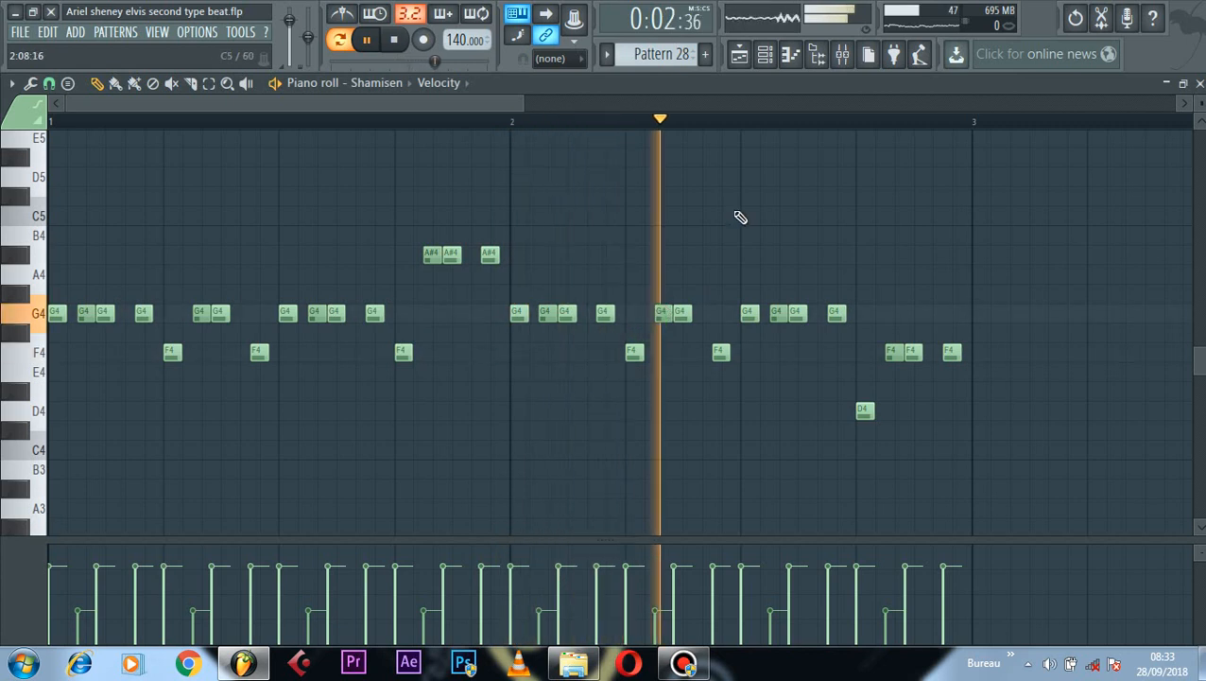
click(765, 55)
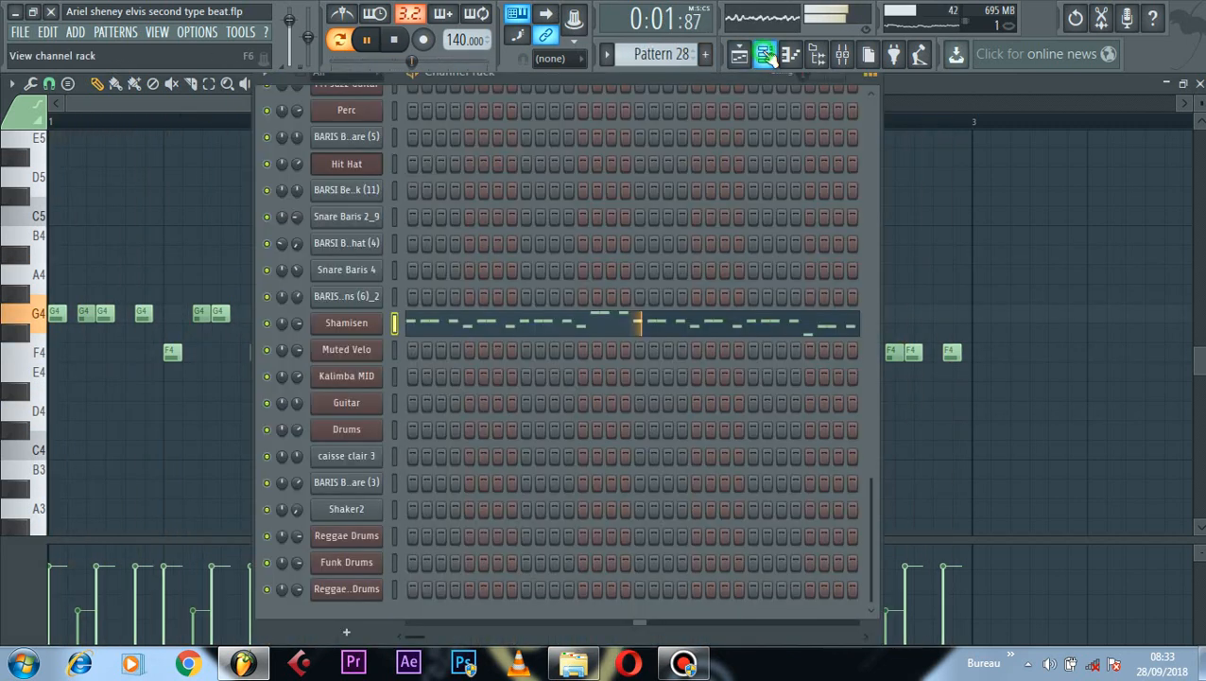
Step: Switch to Pattern 29, play it with the Muted Velo notes in the piano roll, then return to the channel rack and stop playback
click(610, 55)
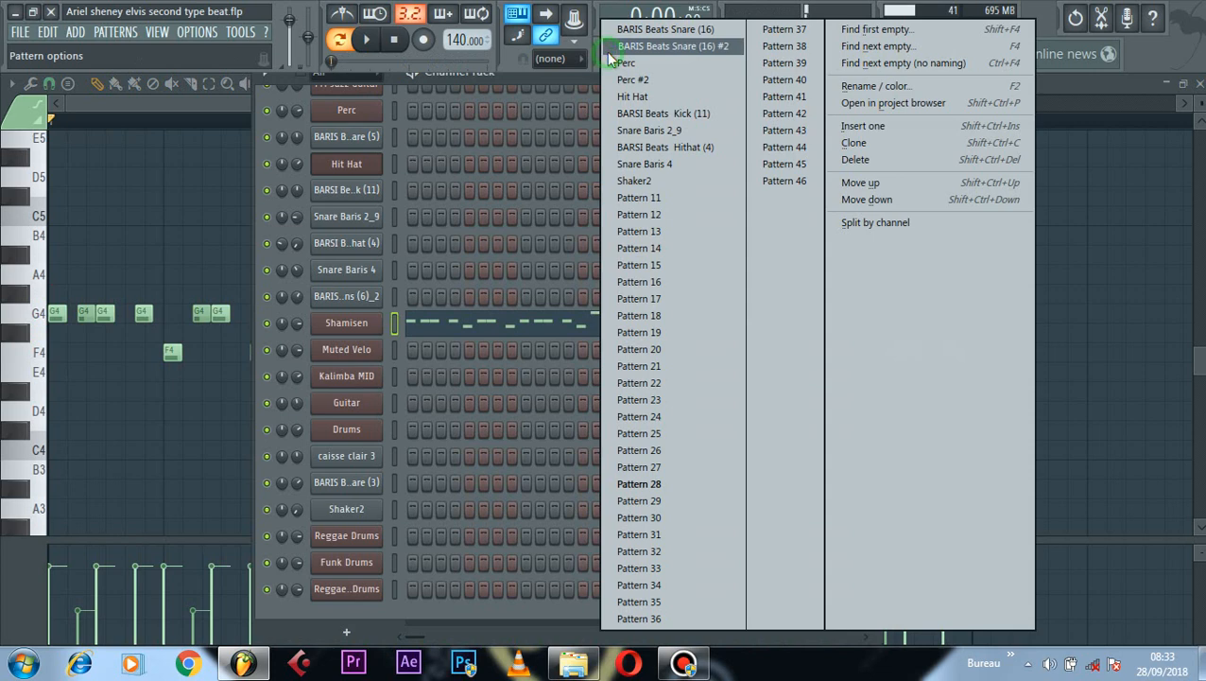
click(672, 502)
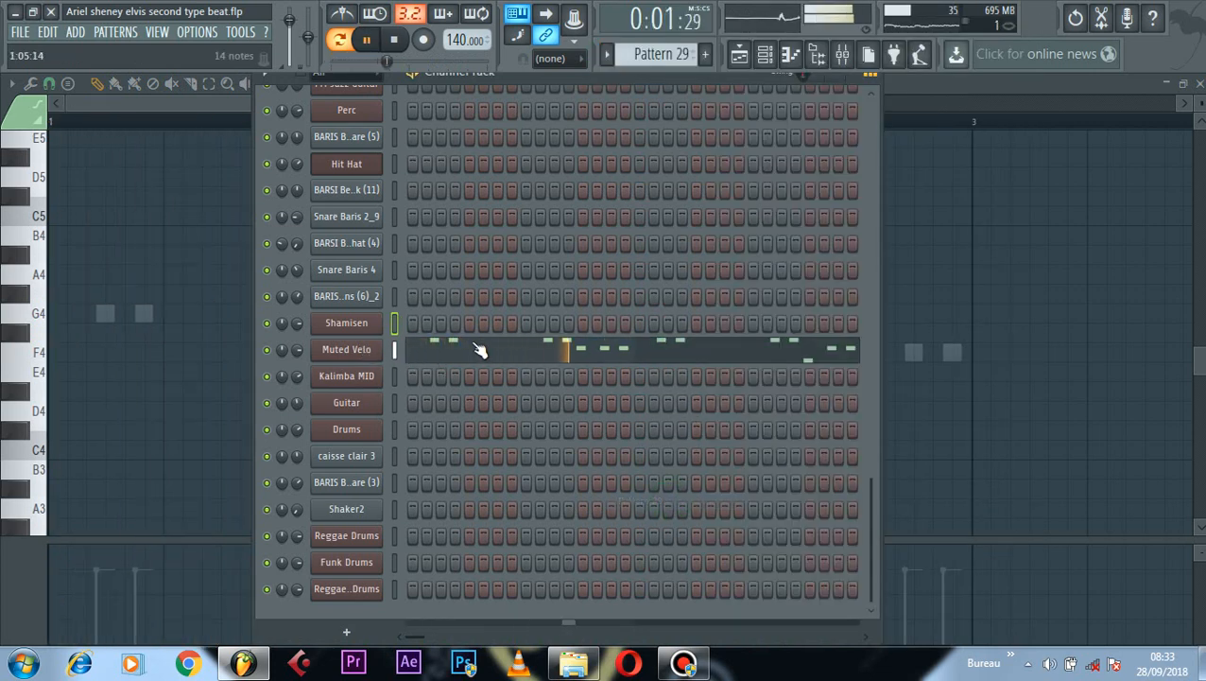
click(481, 350)
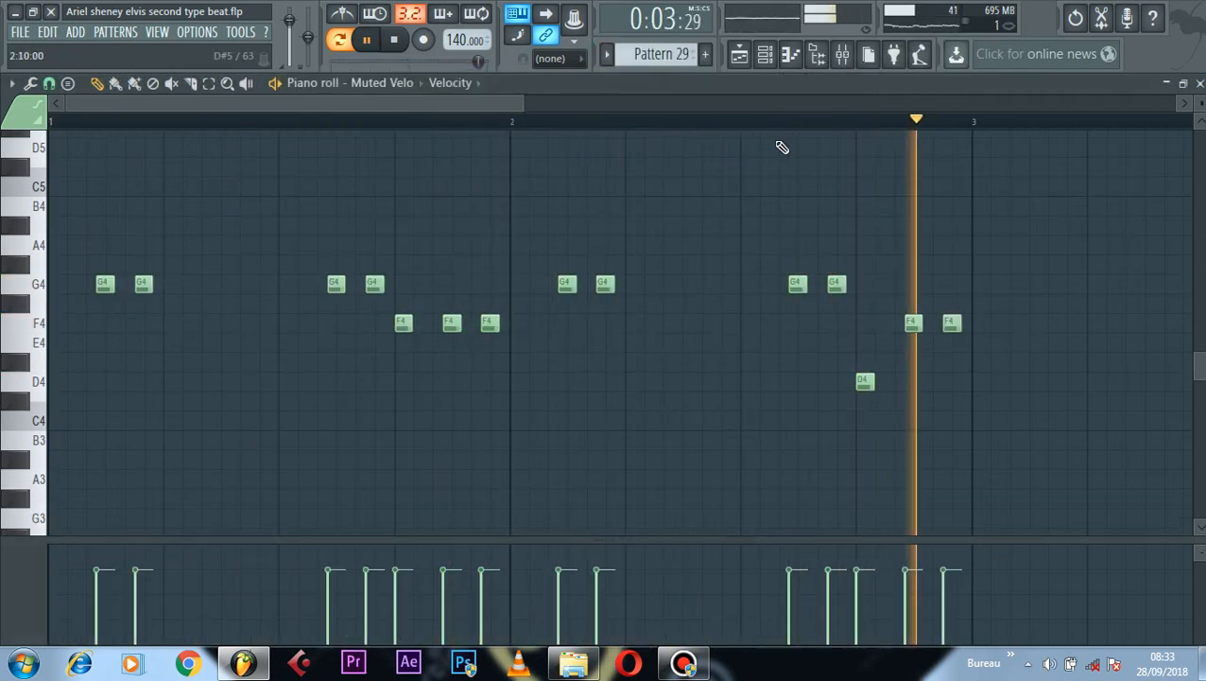
click(765, 54)
key(space)
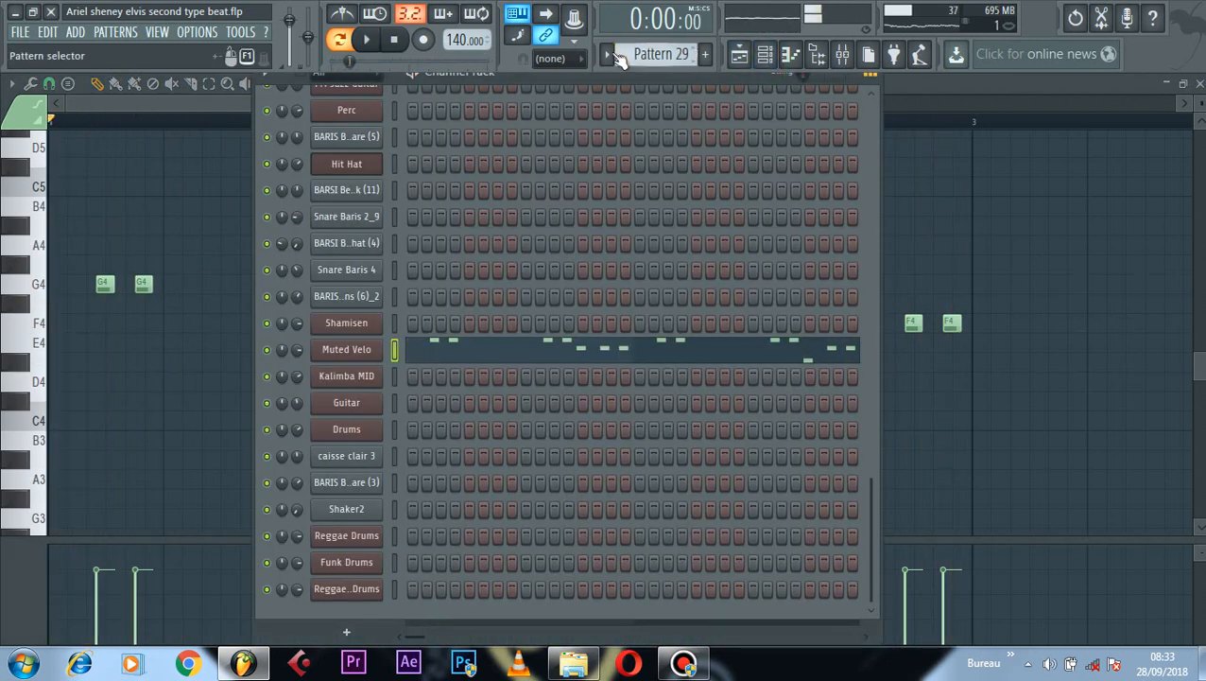
Step: Switch to Pattern 30, play it with its Guitar and Super Synth notes shown in the piano roll, and return to the channel rack
click(615, 57)
click(639, 518)
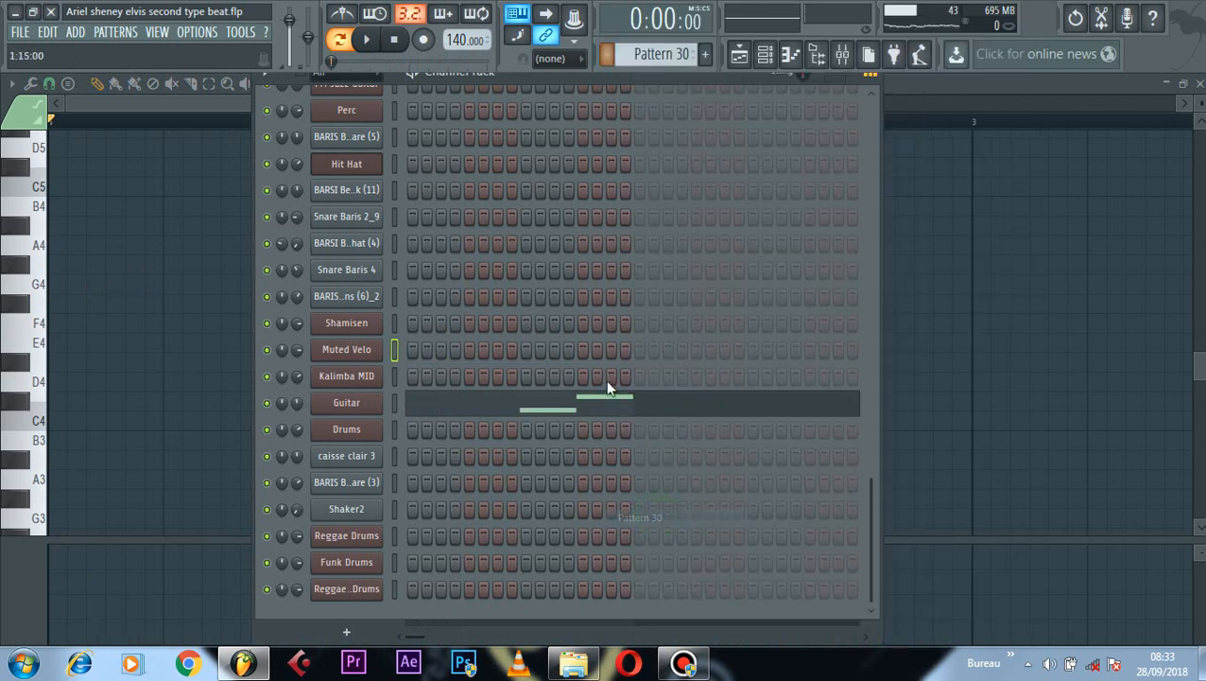
click(560, 410)
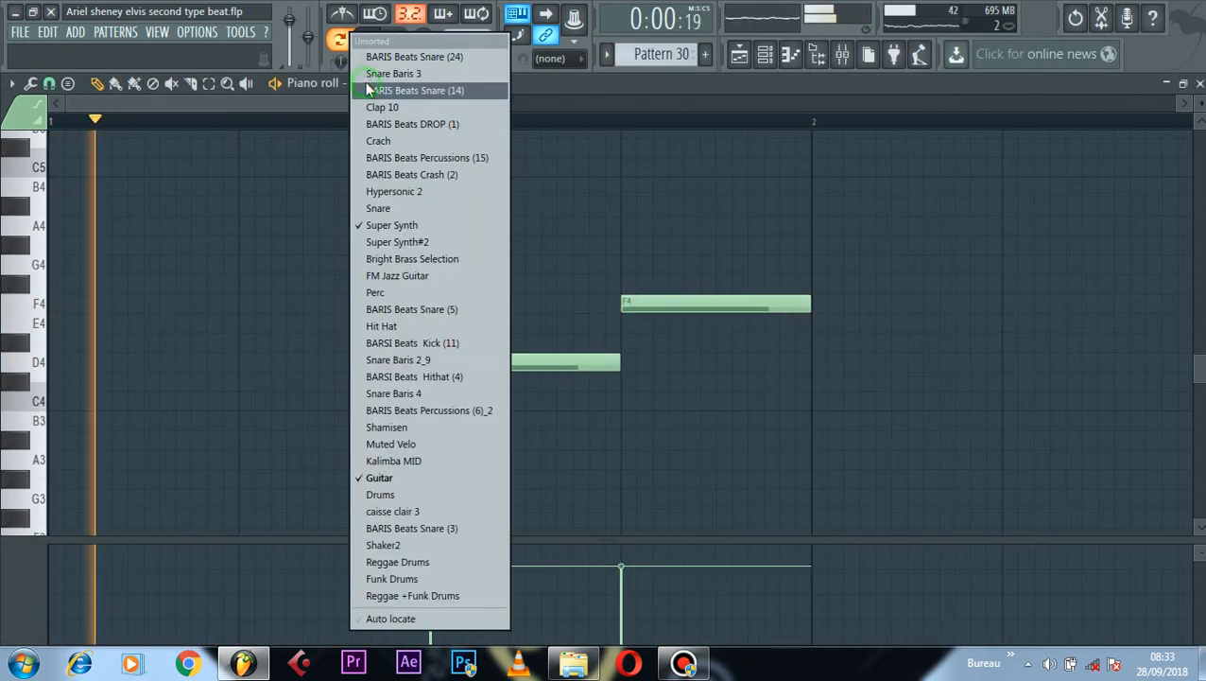
click(364, 83)
click(395, 227)
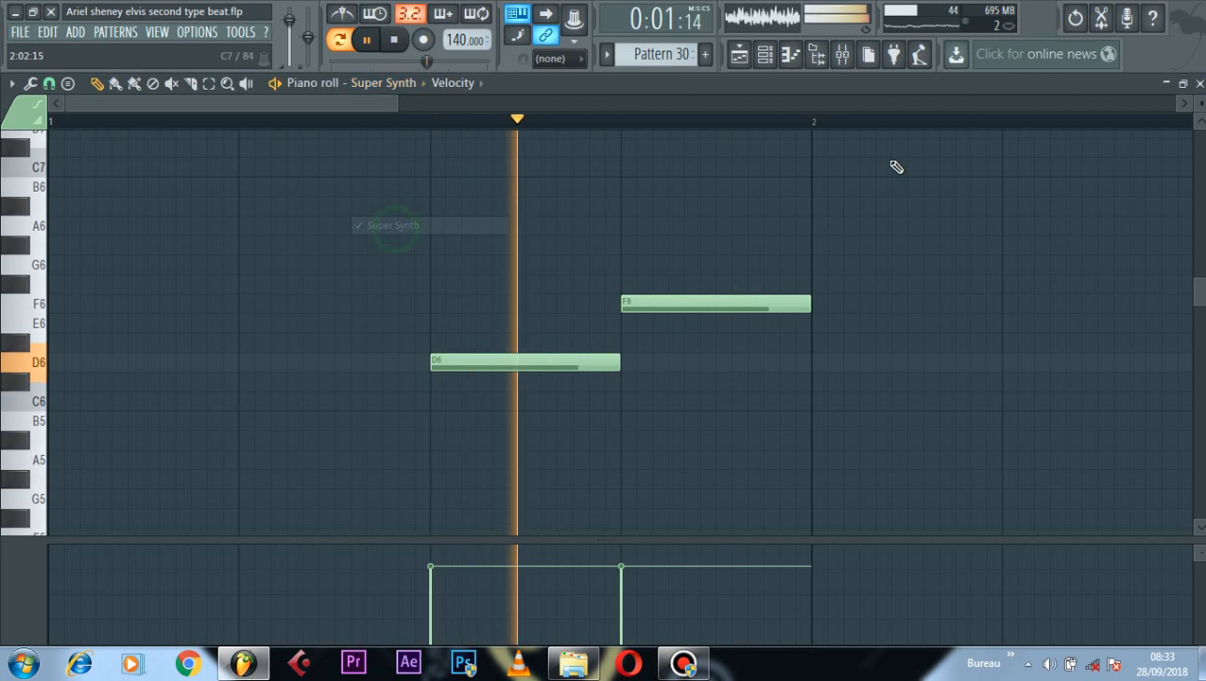
click(765, 55)
Step: Switch to Pattern 31 and play it with the BARSI Beats Kick (11) notes open in the piano roll
click(608, 57)
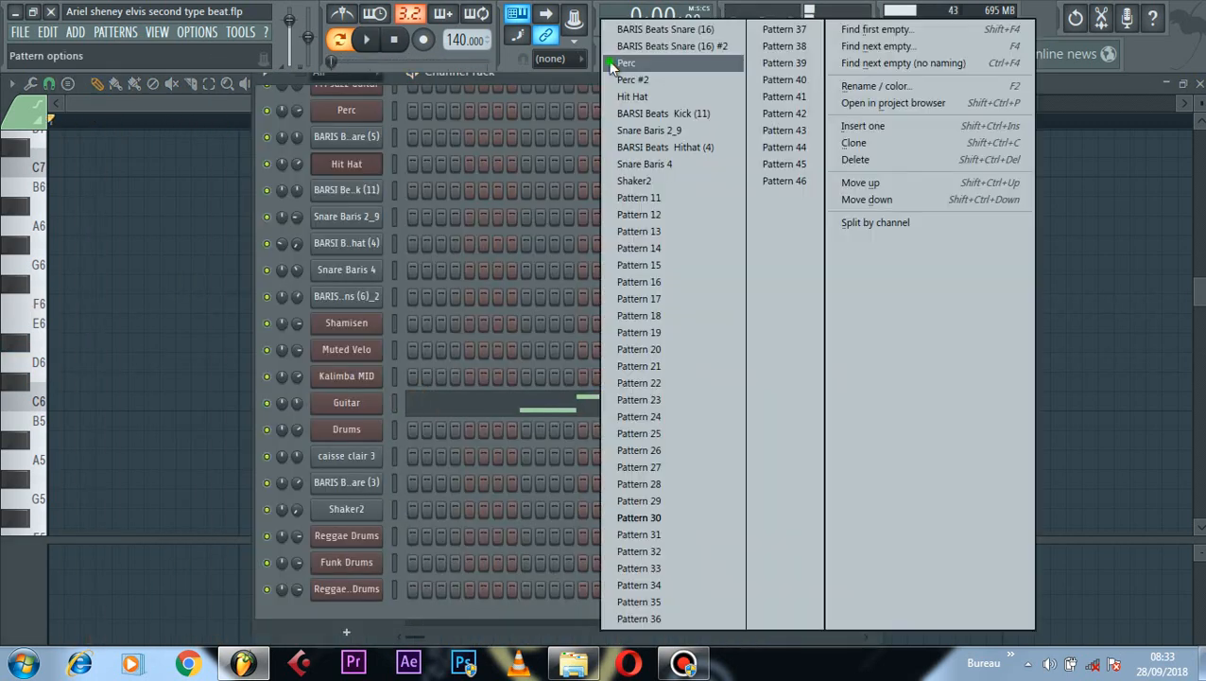
click(639, 534)
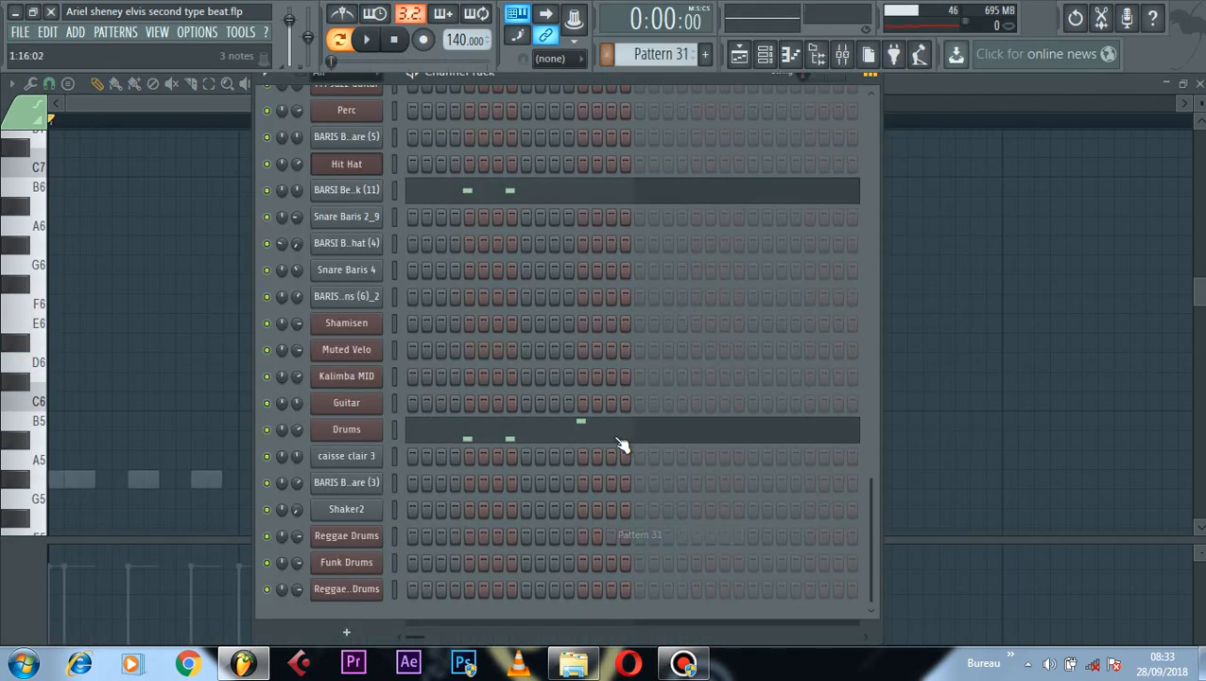
click(511, 191)
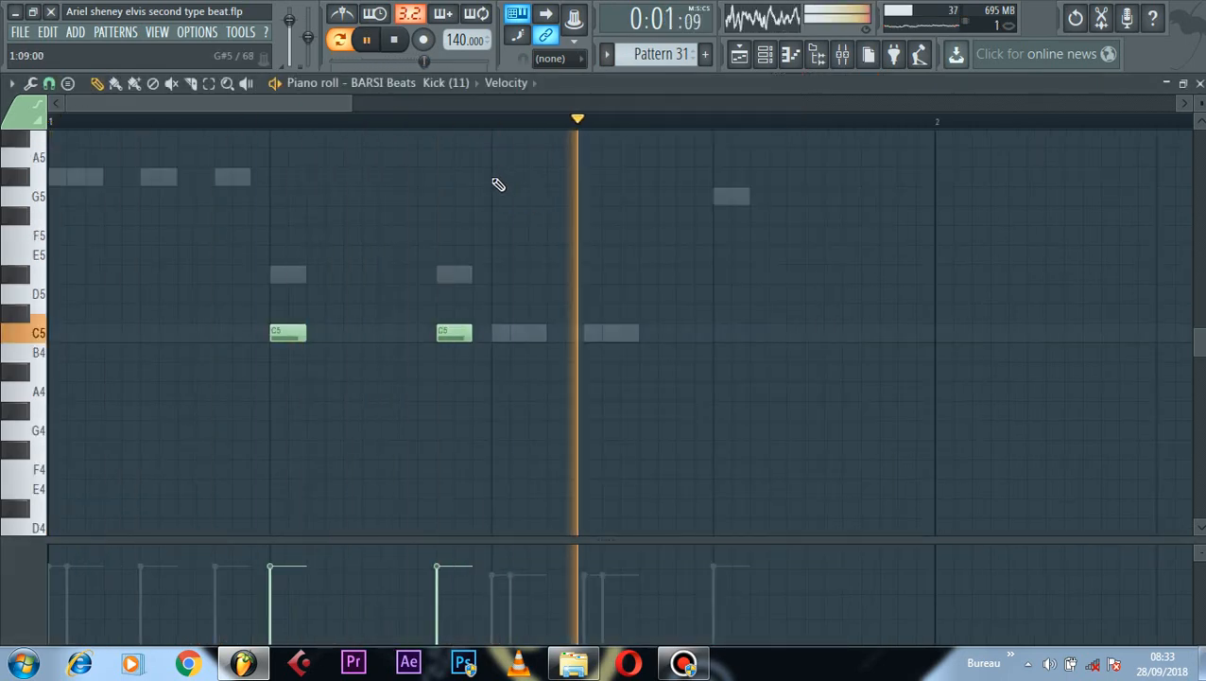
Step: Show Pattern 31's BARIS Beats Snare (14) notes and its Snare notes in the piano roll during playback
click(367, 83)
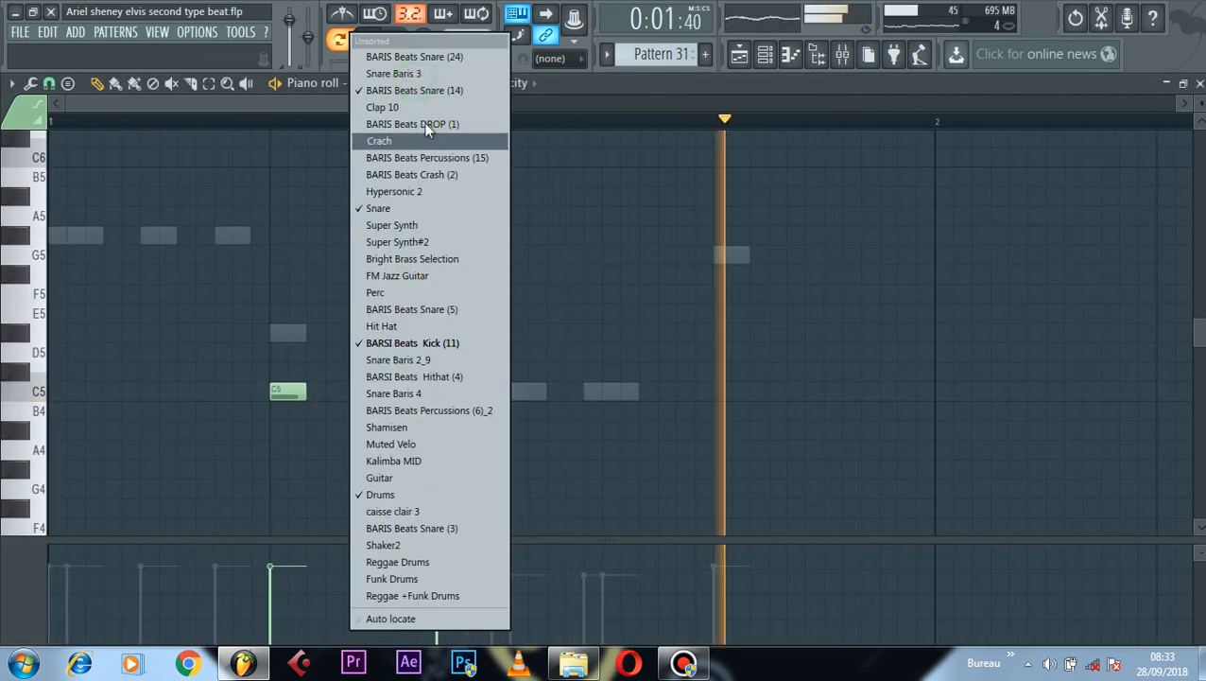
click(403, 89)
scroll(523, 227, up, 1)
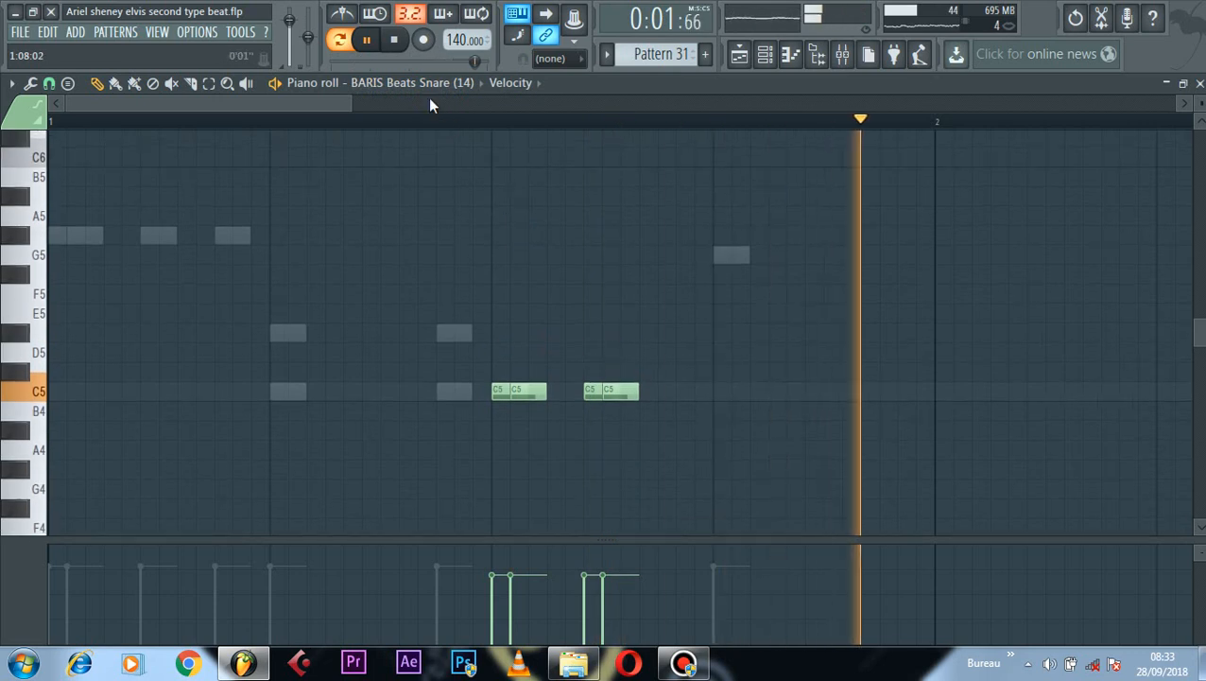
click(427, 85)
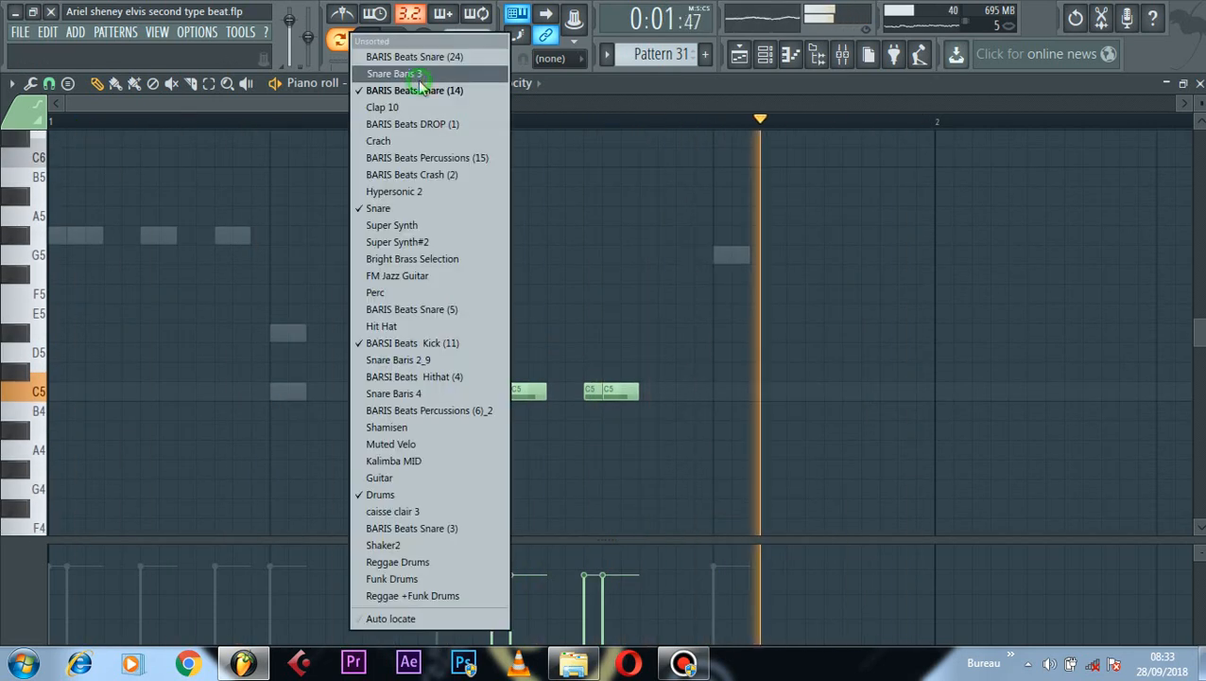
click(440, 206)
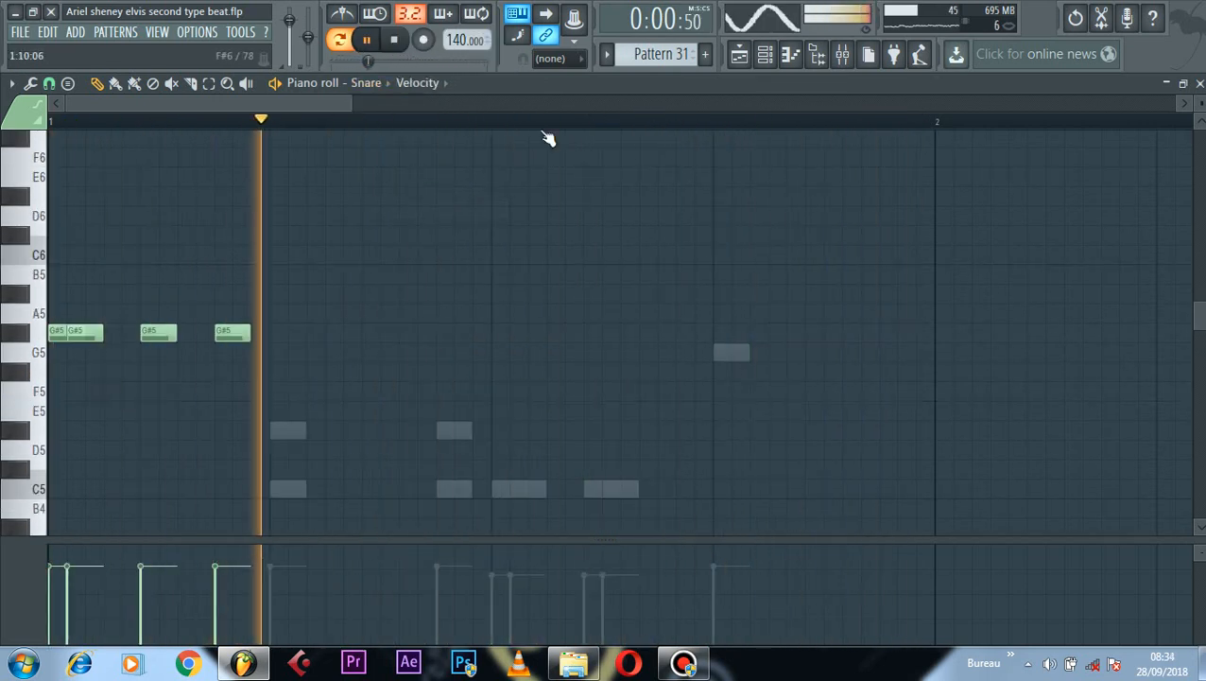
Step: Show Pattern 31's Drums notes and the BARSI Beats Kick (11) notes again in the piano roll, and return to the channel rack
click(388, 83)
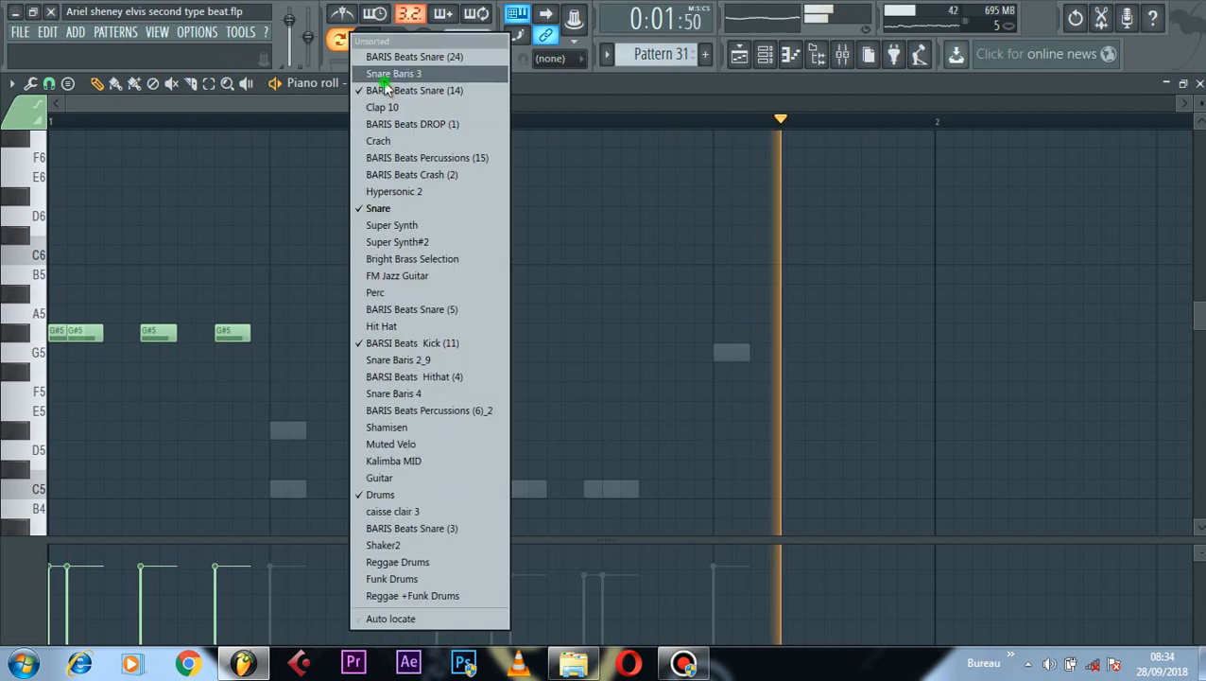
click(457, 493)
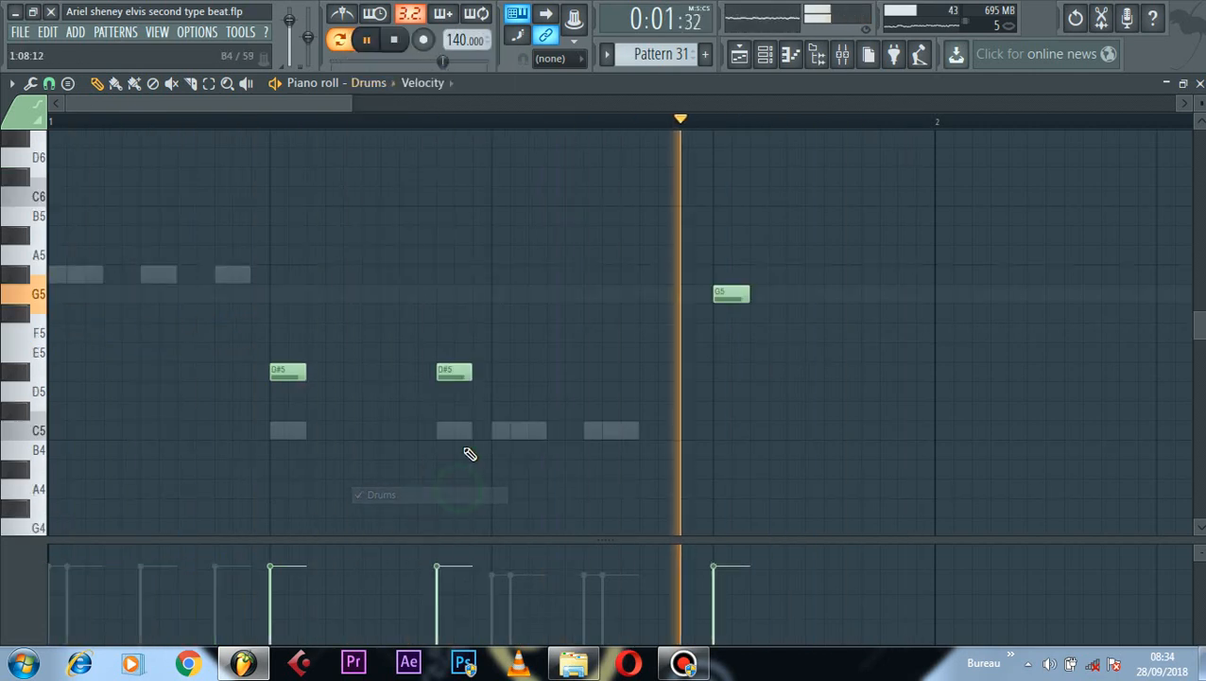
click(374, 83)
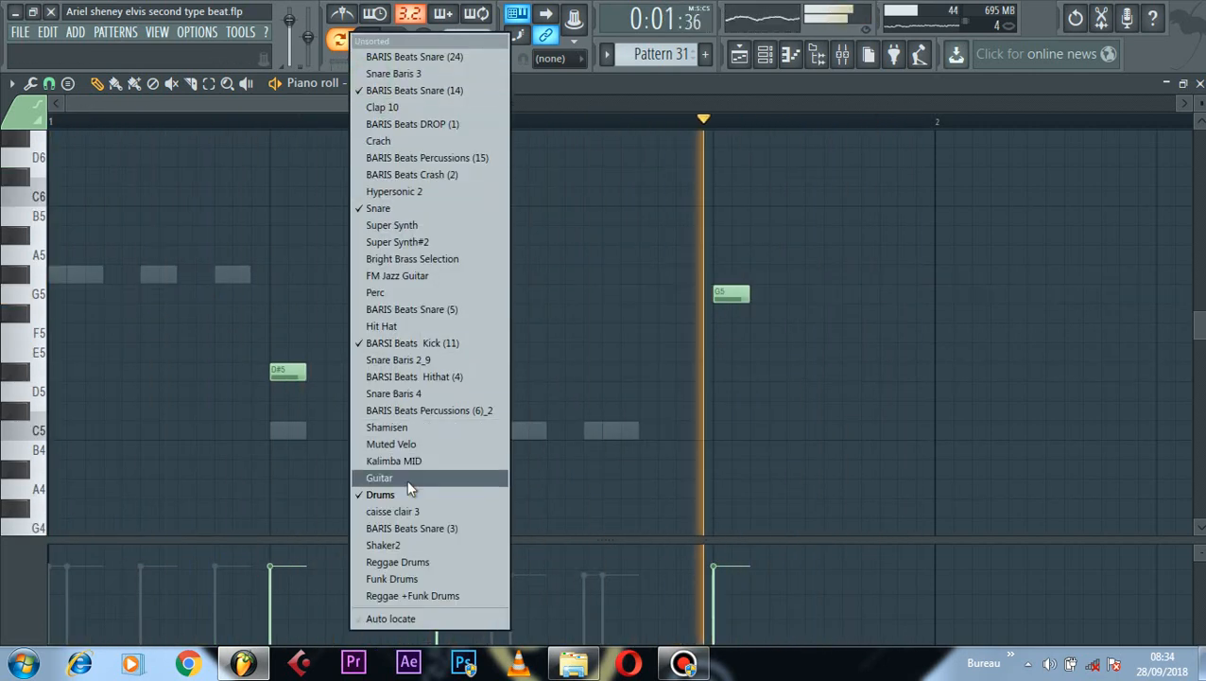
click(448, 352)
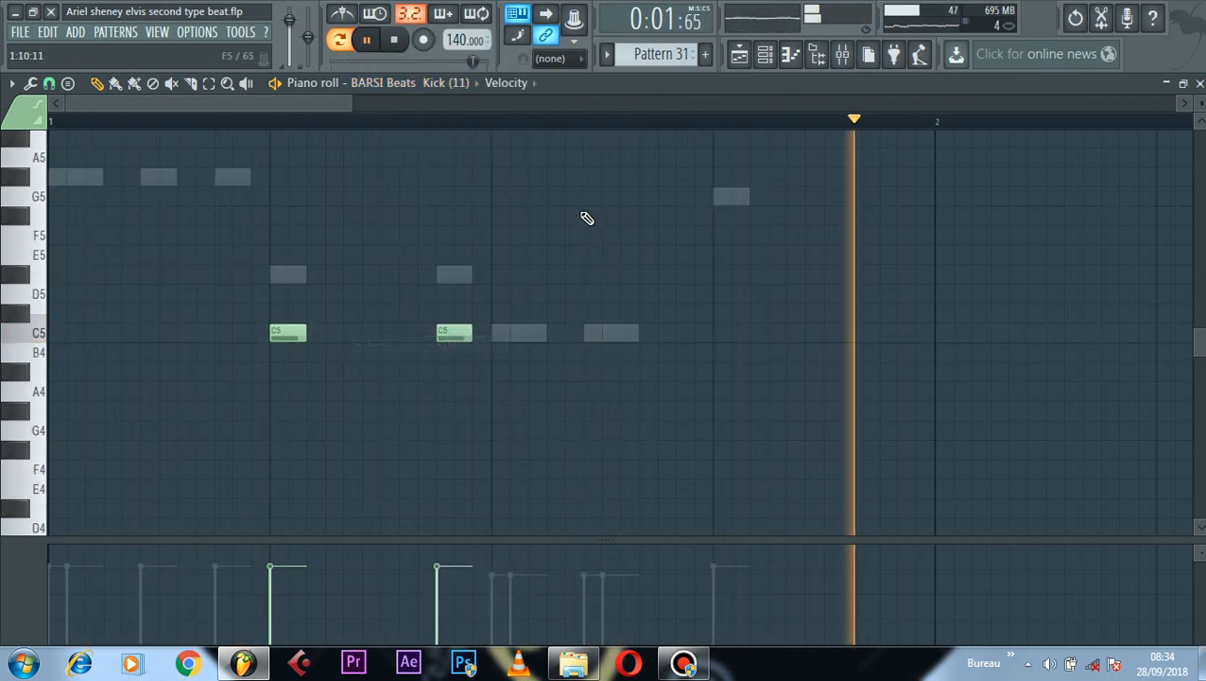
click(765, 54)
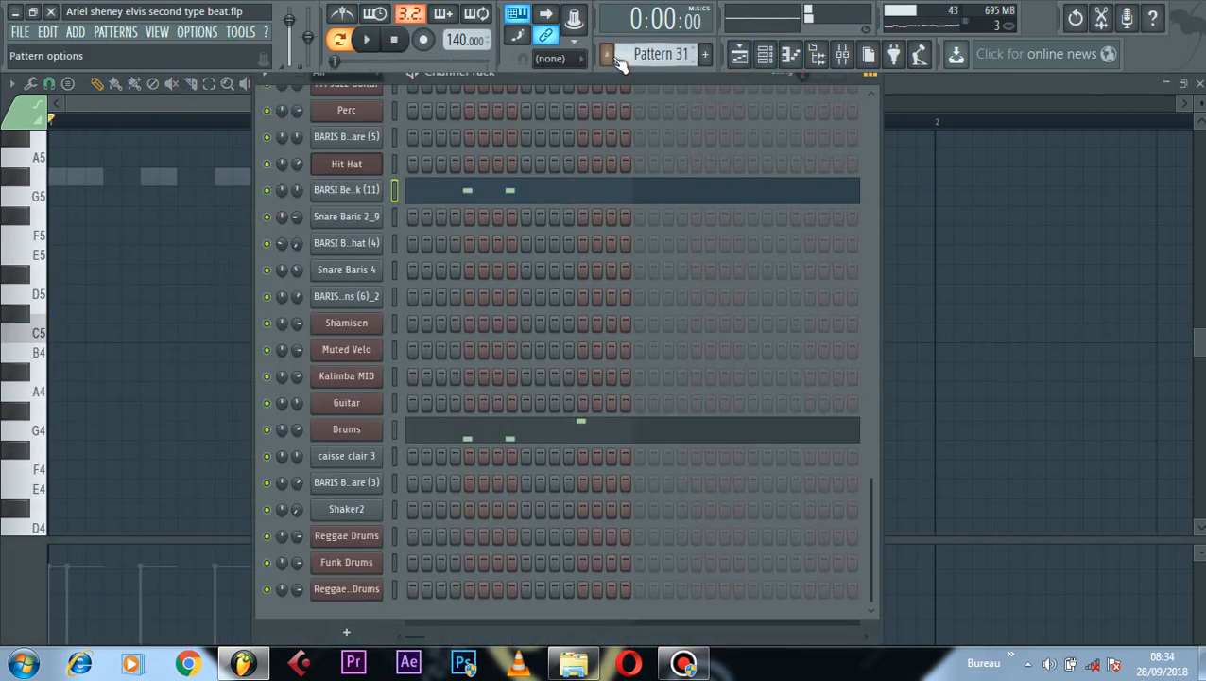
Step: Switch to Pattern 32, review its channels in the channel rack, and play it with the Snare notes open in the piano roll
click(615, 57)
click(642, 551)
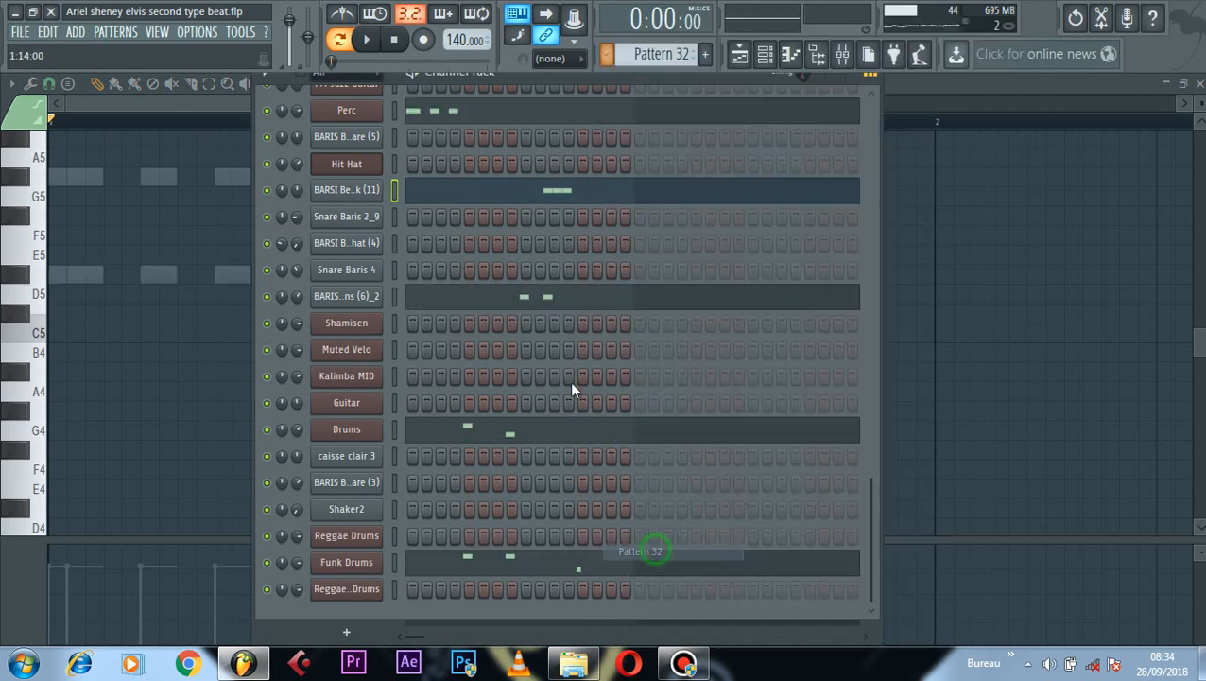
scroll(493, 179, up, 10)
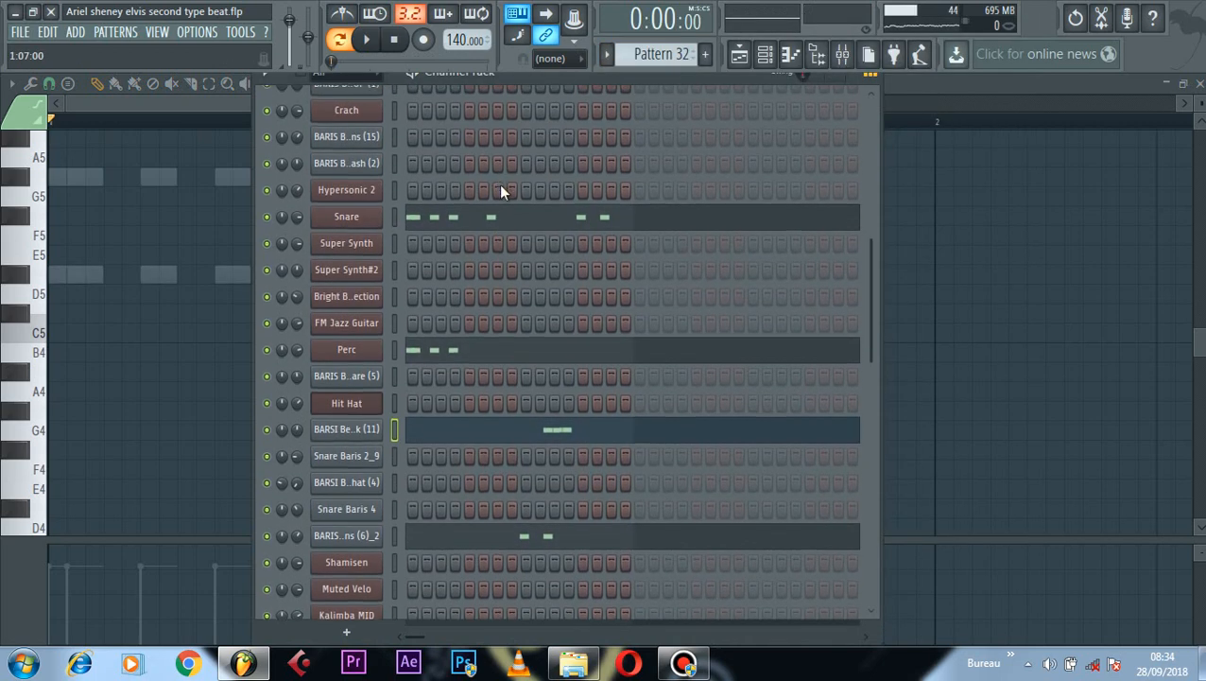
scroll(501, 194, up, 2)
key(space)
click(503, 354)
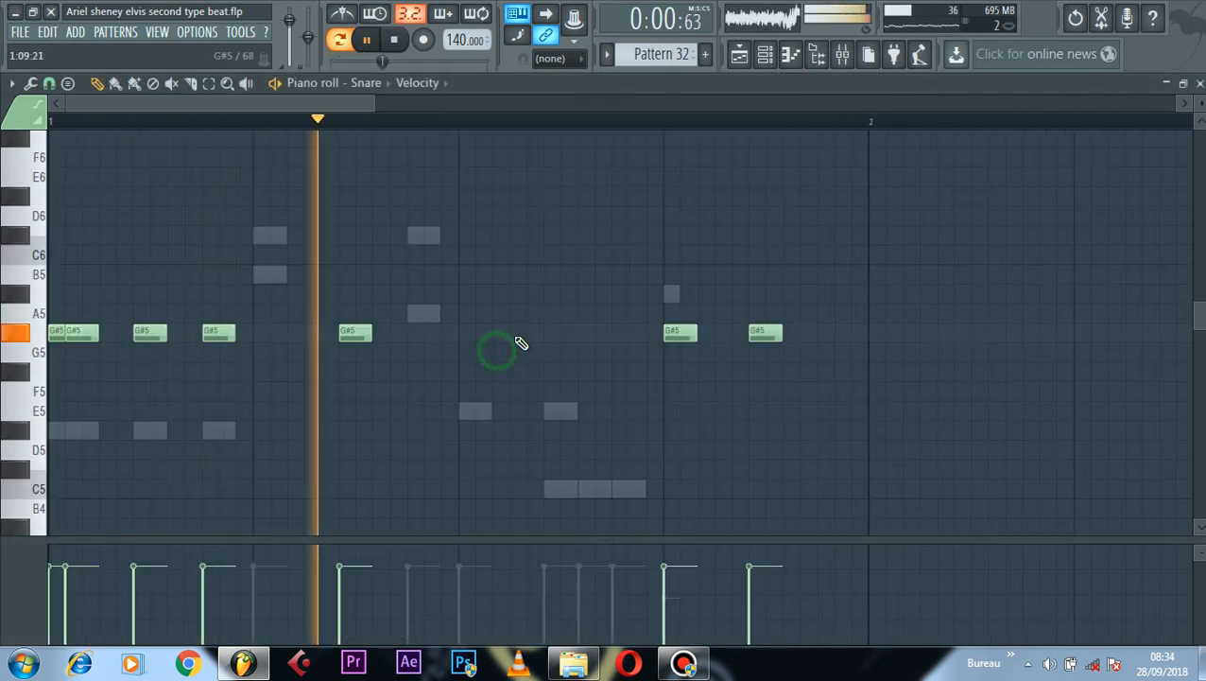
Step: Show Pattern 32's Perc notes and its BARSI Beats Kick (11) notes in the piano roll during playback
scroll(458, 321, up, 2)
scroll(393, 280, down, 4)
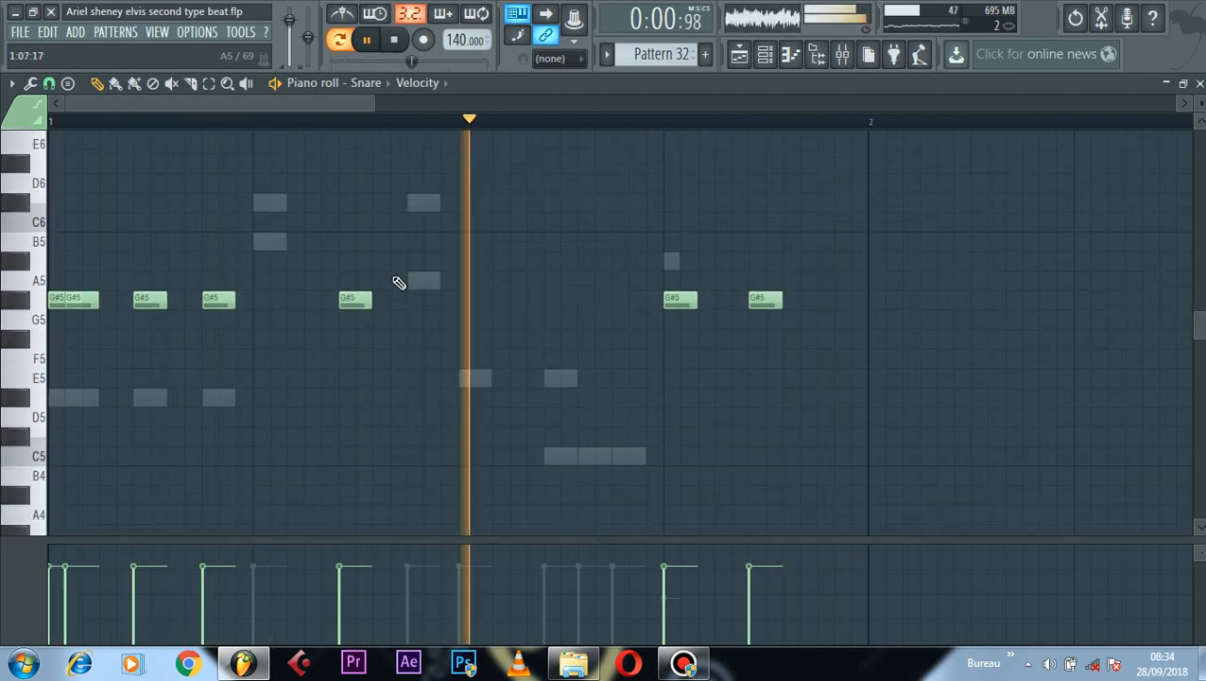
click(364, 83)
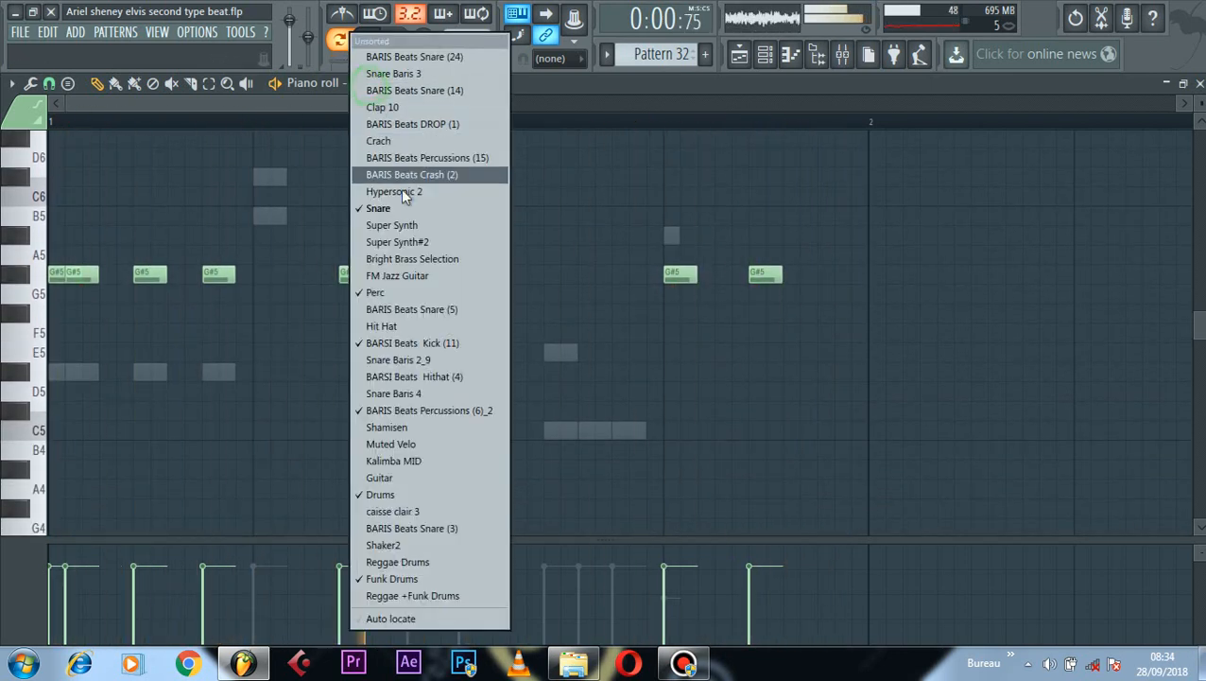
click(420, 293)
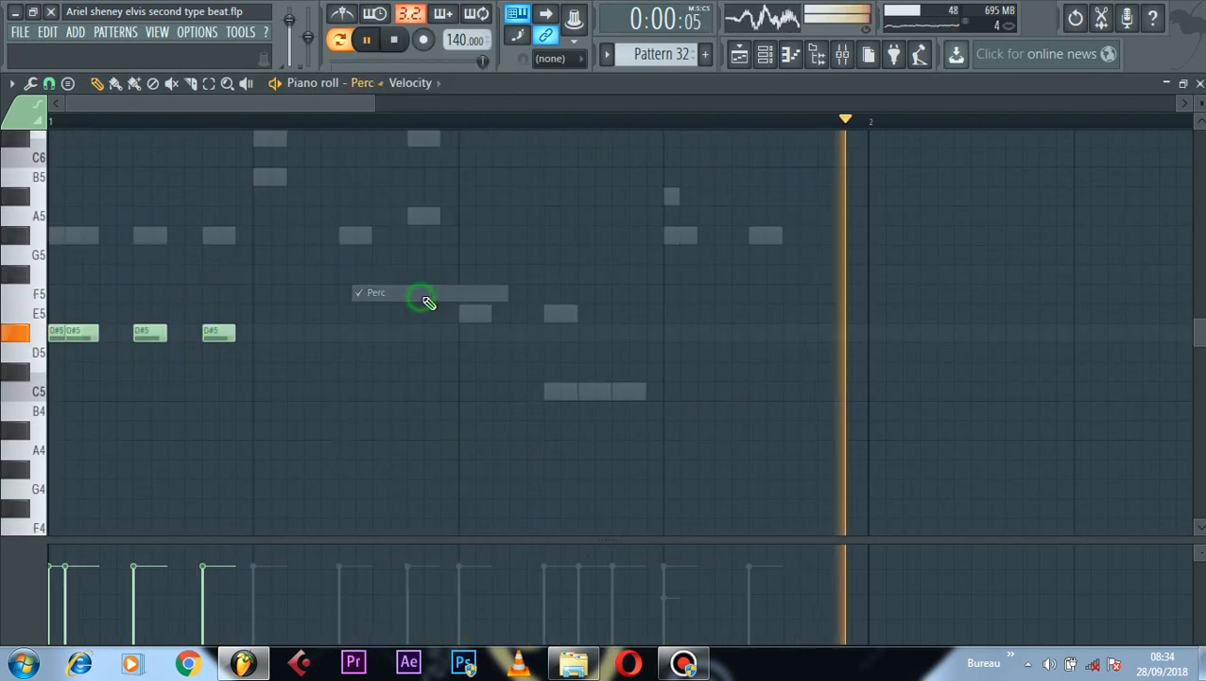
click(363, 82)
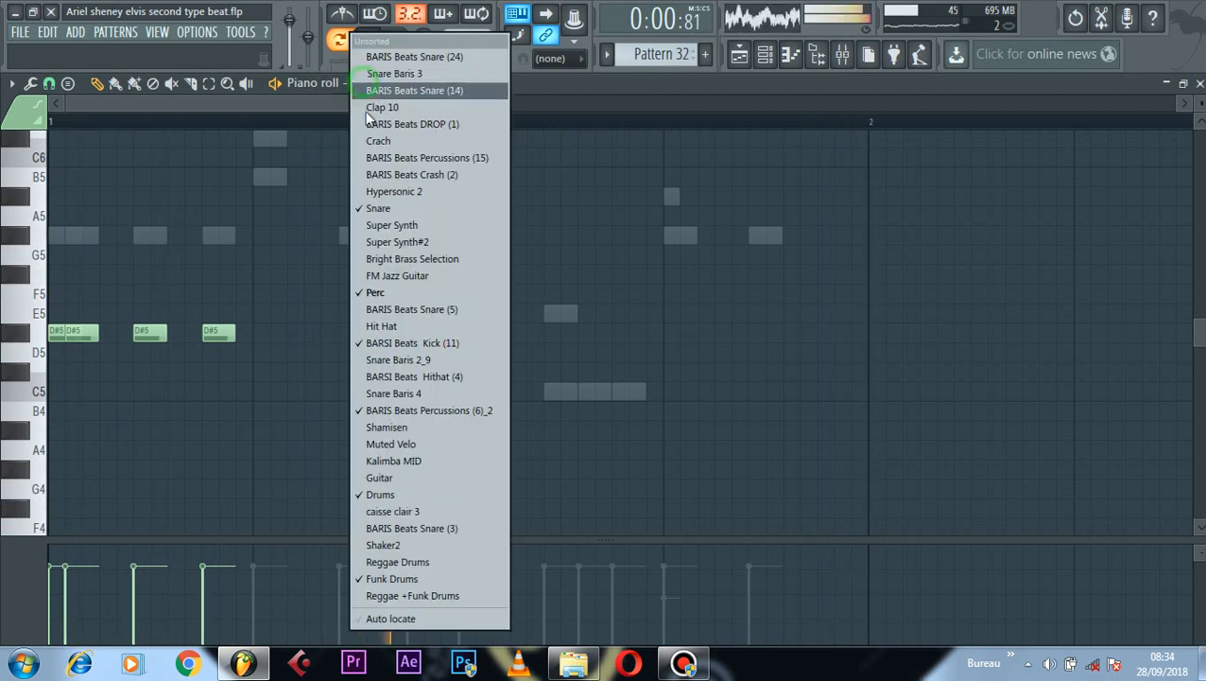
click(432, 343)
Step: Show Pattern 32's BARIS Beats Percussions (6)_2, Drums and Funk Drums notes in the piano roll during playback
click(417, 87)
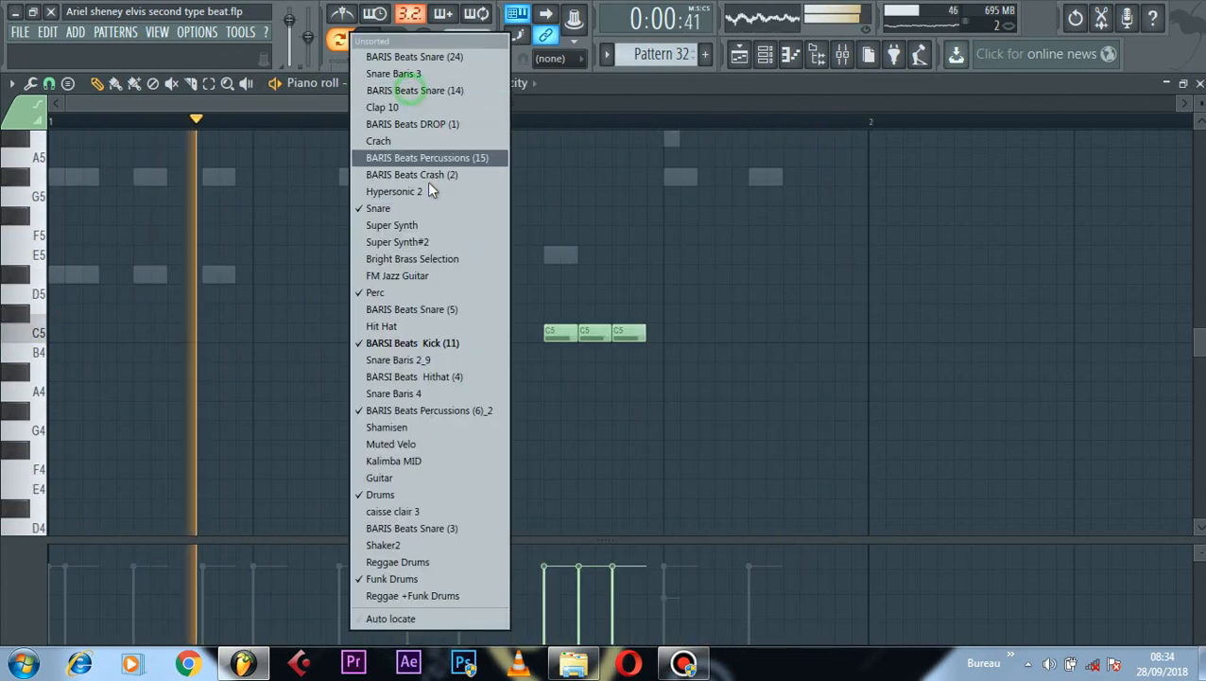
click(450, 410)
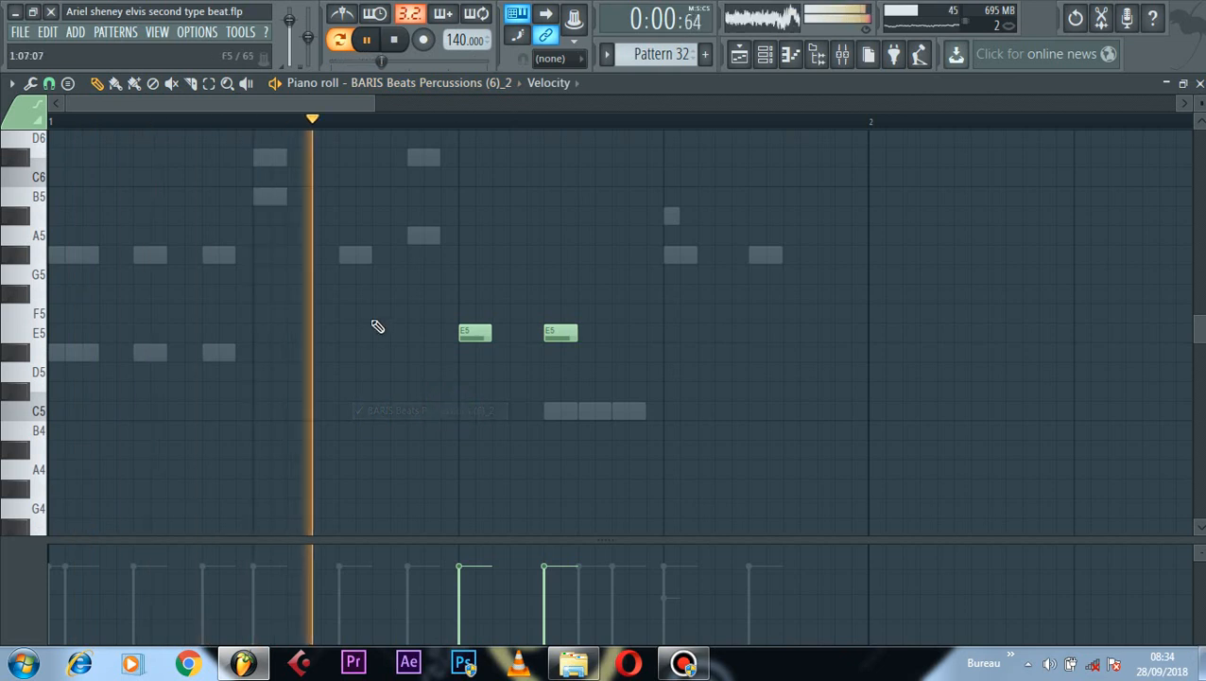
click(423, 86)
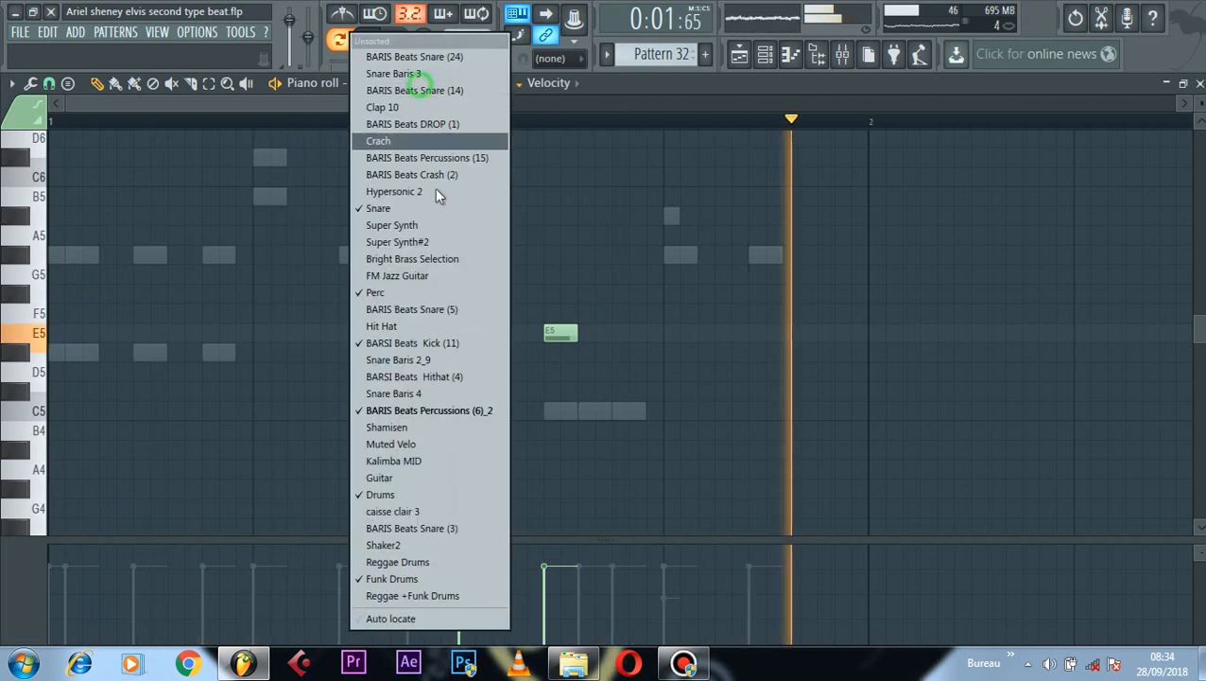
click(402, 494)
scroll(433, 401, down, 2)
scroll(435, 399, up, 3)
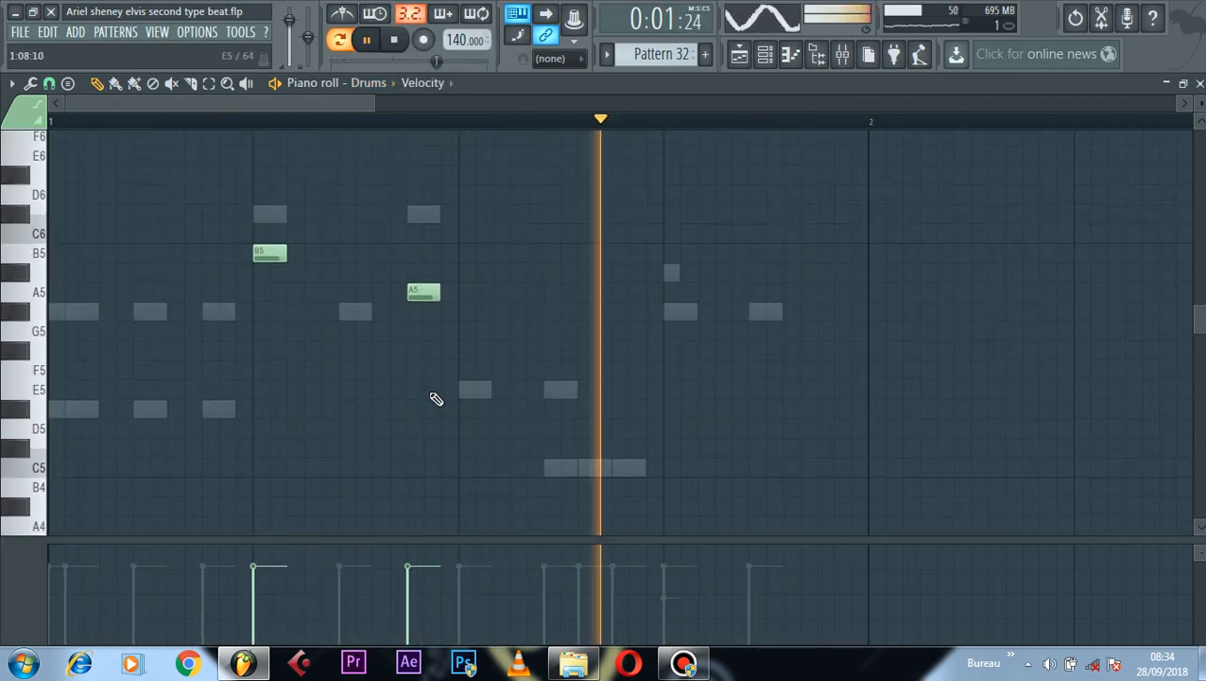
click(377, 85)
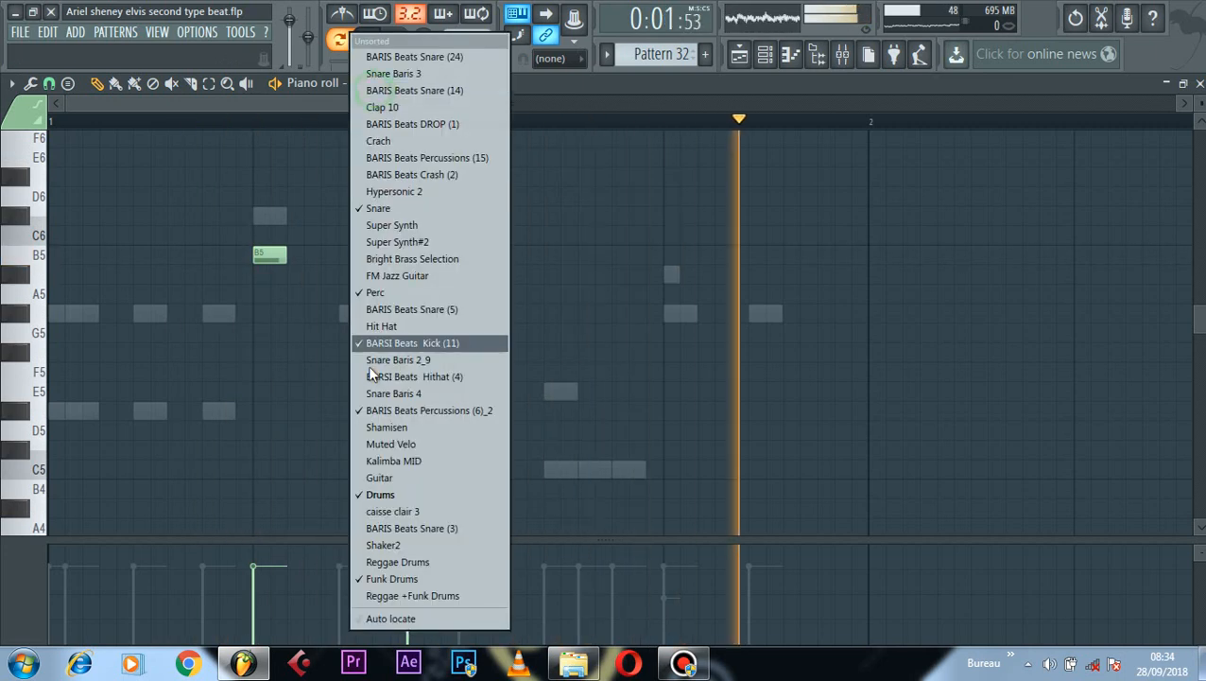
click(392, 571)
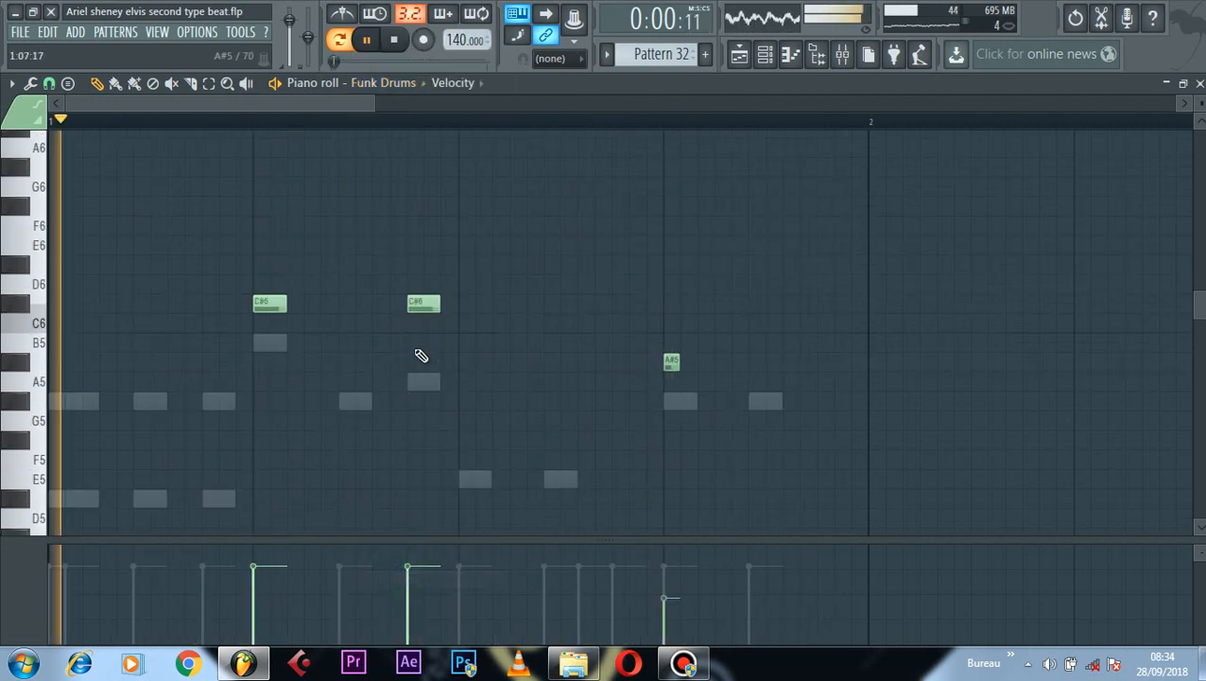
Step: Switch to Pattern 33 from the channel rack and play it with the Snare notes open in the piano roll
click(765, 57)
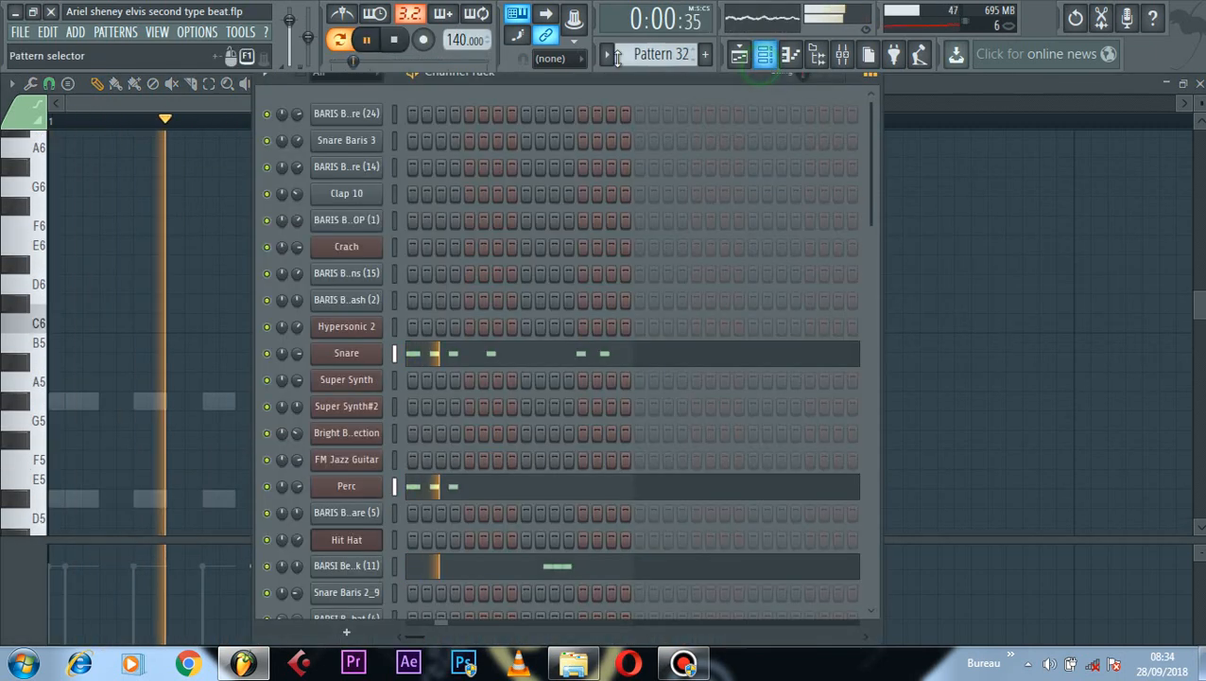
click(608, 54)
click(659, 567)
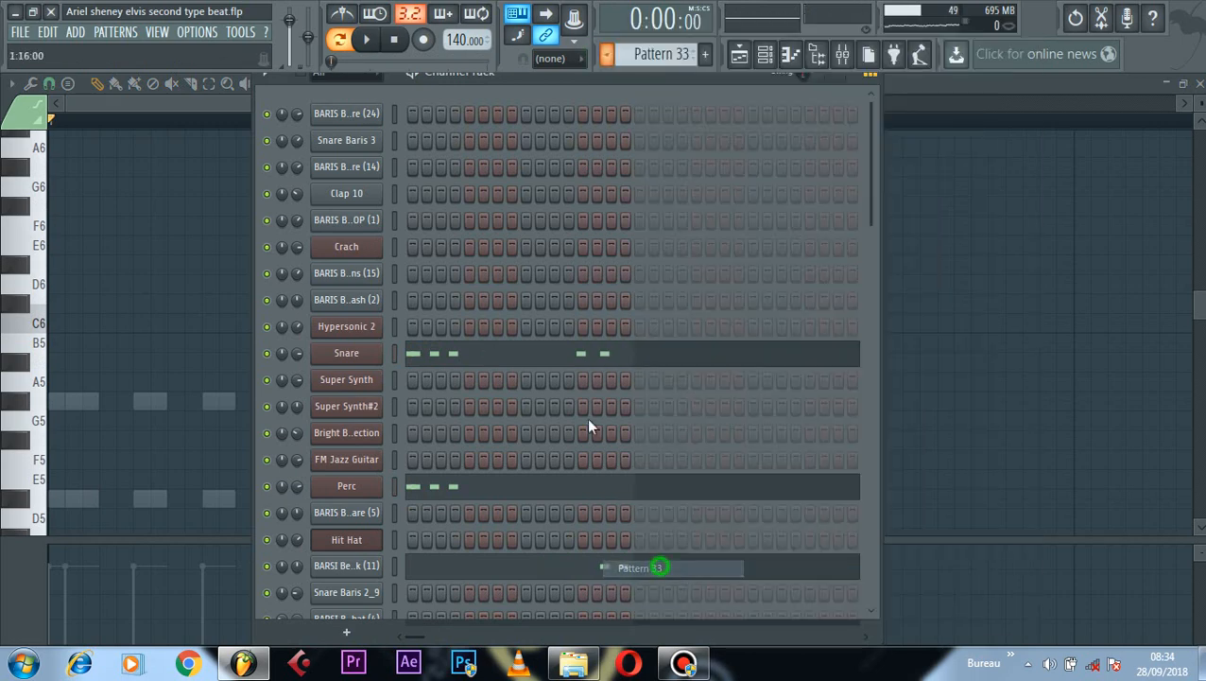
click(529, 354)
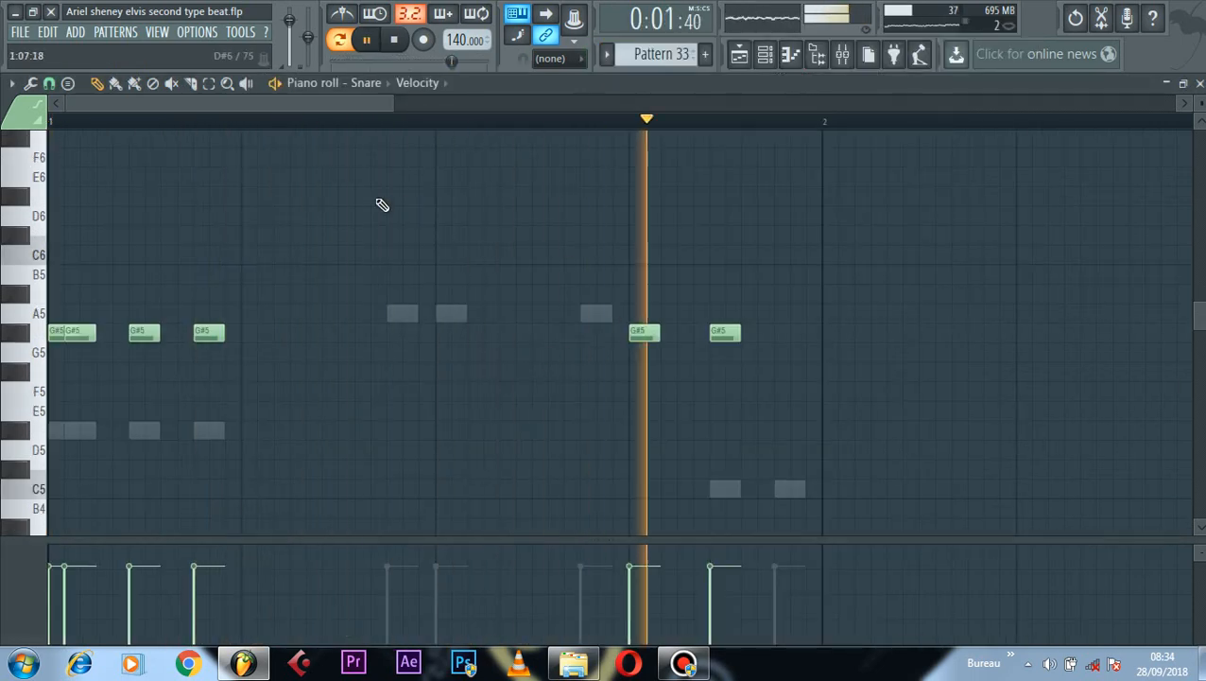
Step: Show Pattern 33's Perc, BARSI Beats Kick (11) and Drums notes in the piano roll during playback
click(367, 83)
click(382, 292)
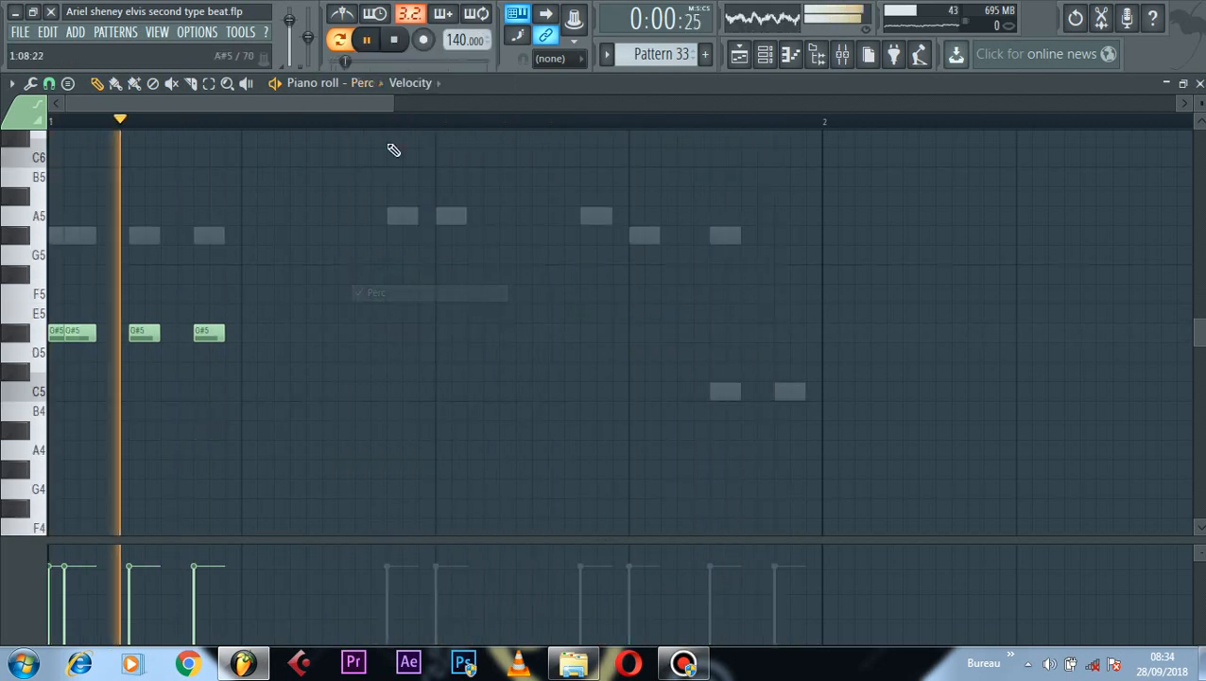
click(357, 84)
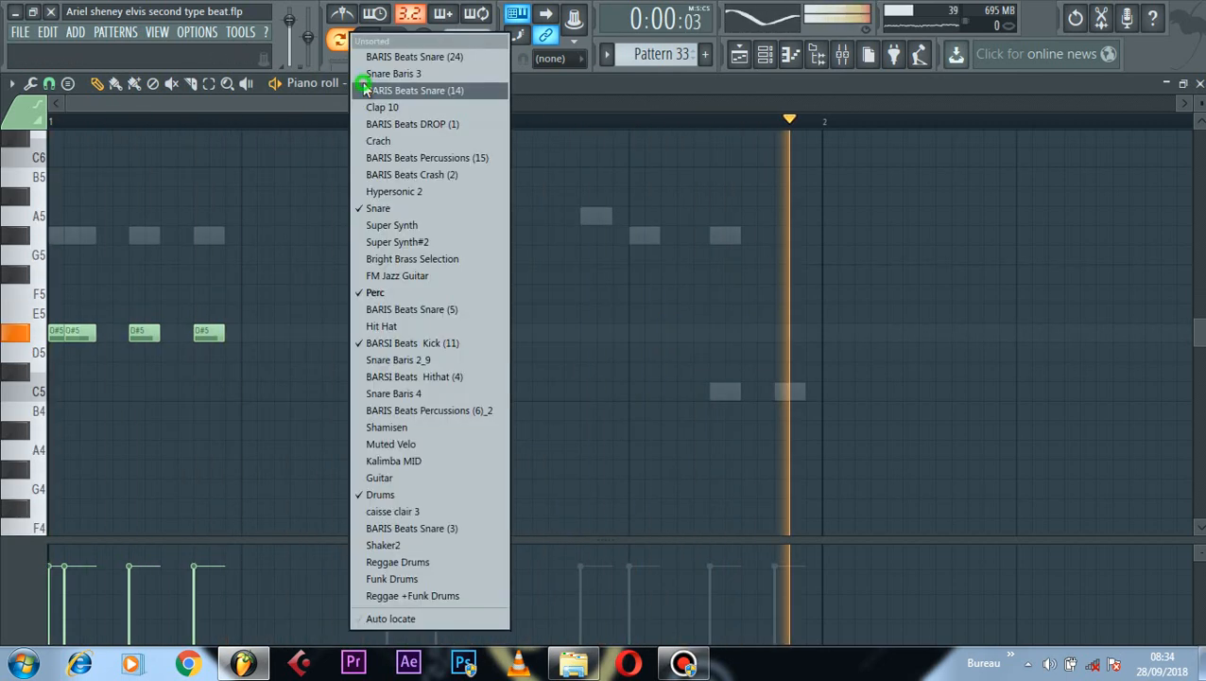
click(435, 345)
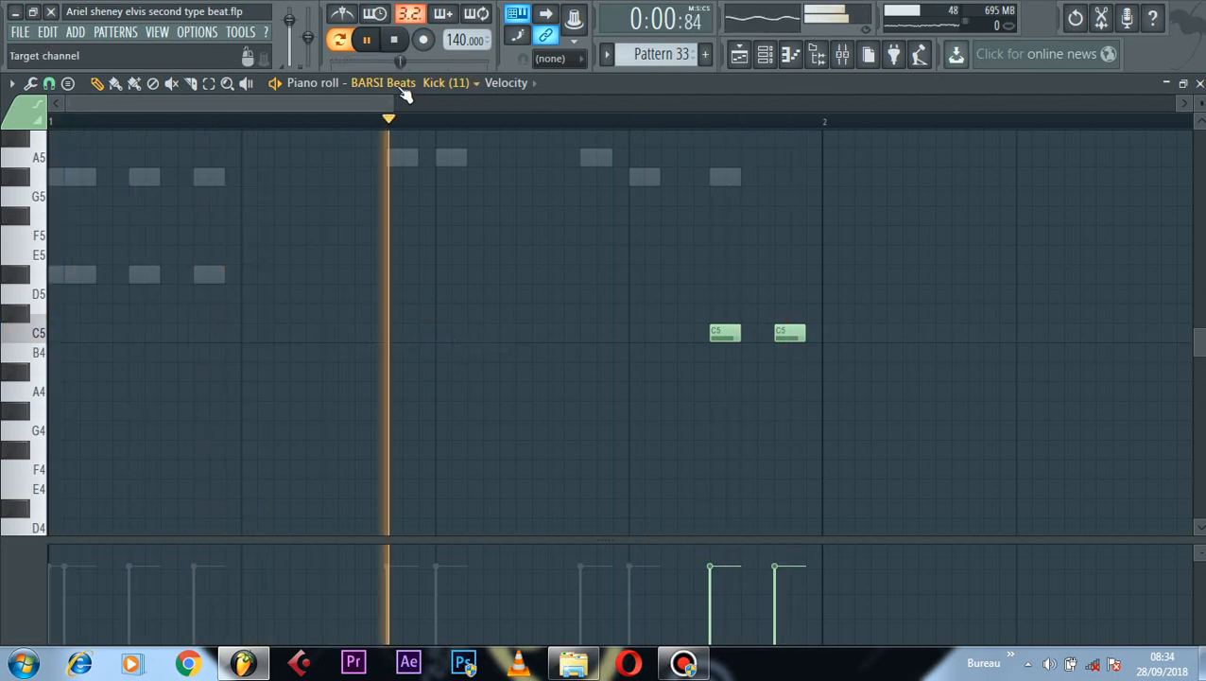
click(401, 85)
click(404, 492)
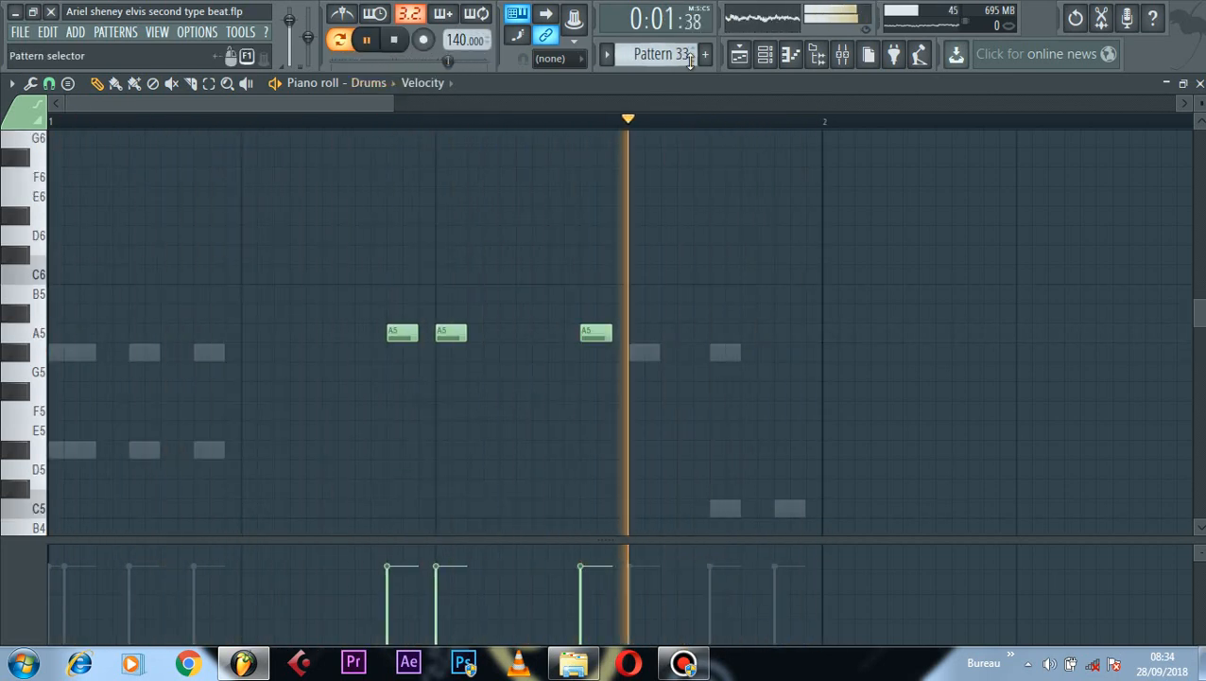
Step: Return to the channel rack, switch to Pattern 34 and play it with the Snare notes open in the piano roll
click(765, 58)
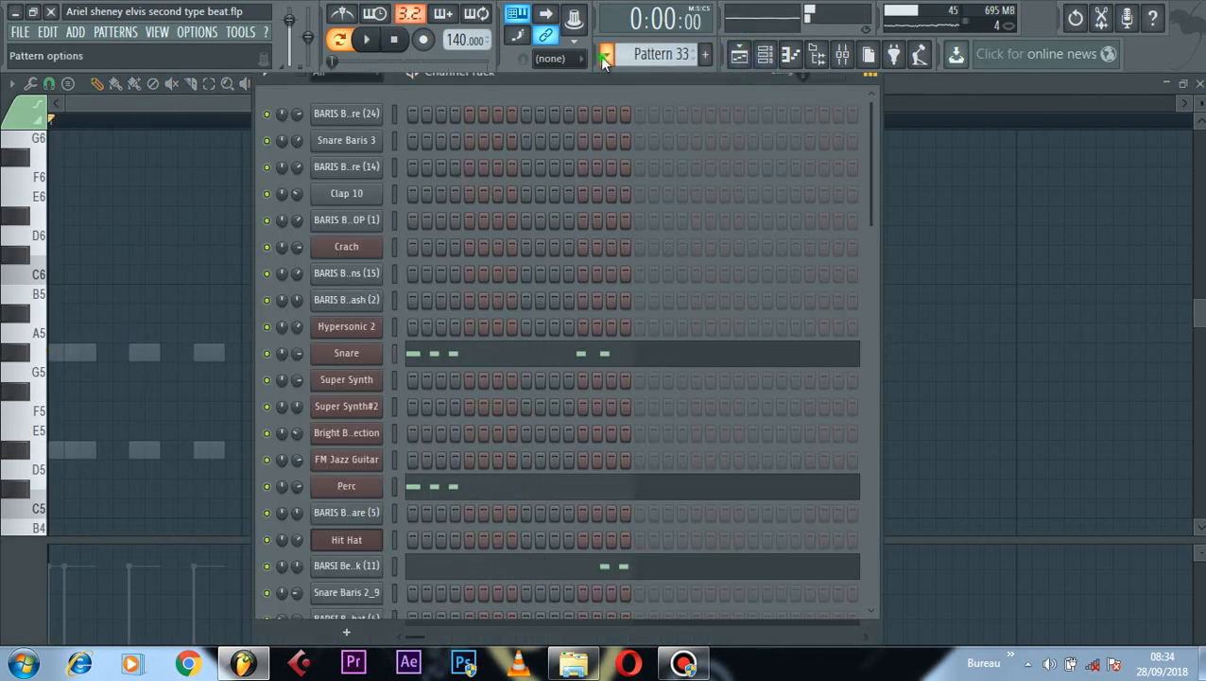
click(603, 56)
click(642, 586)
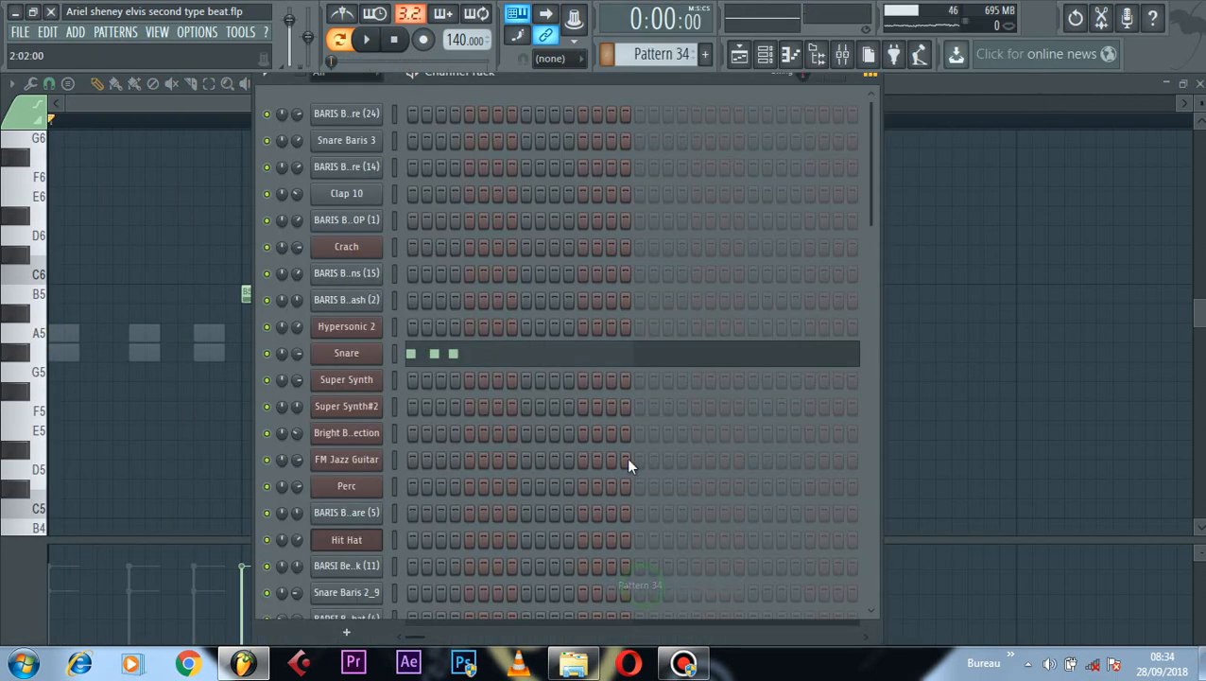
key(space)
click(485, 356)
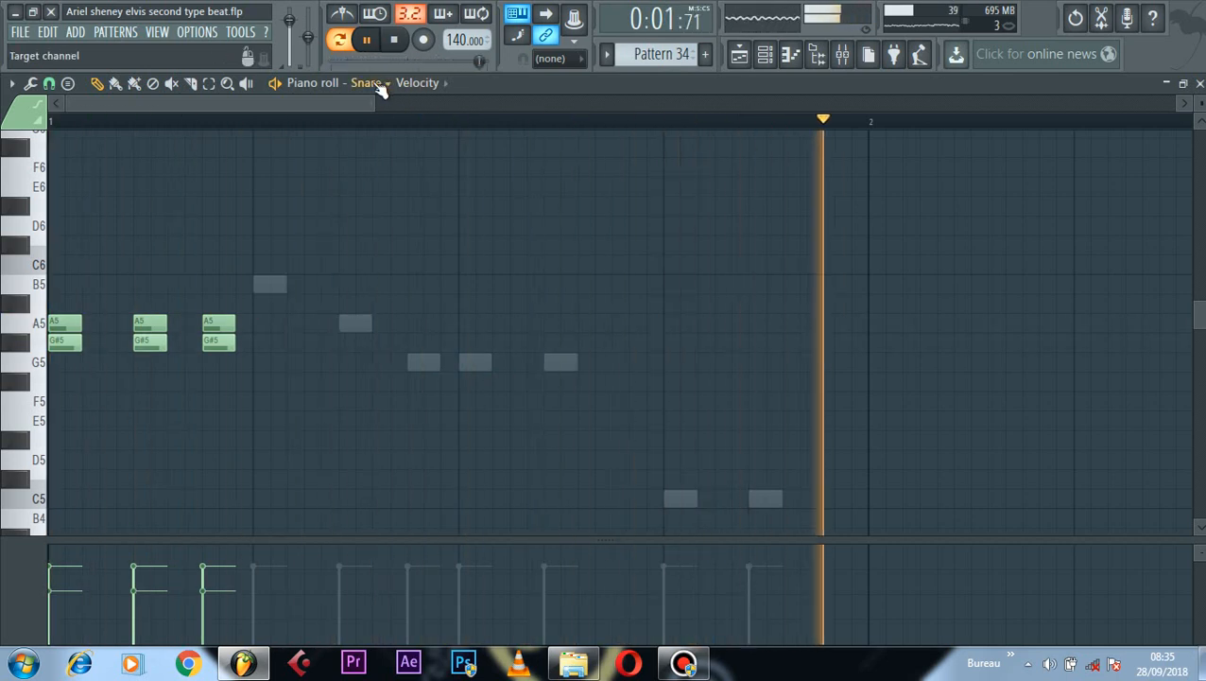
Step: Show Pattern 34's Drums notes and its BARIS Beats Snare (3) notes in the piano roll during playback
click(383, 84)
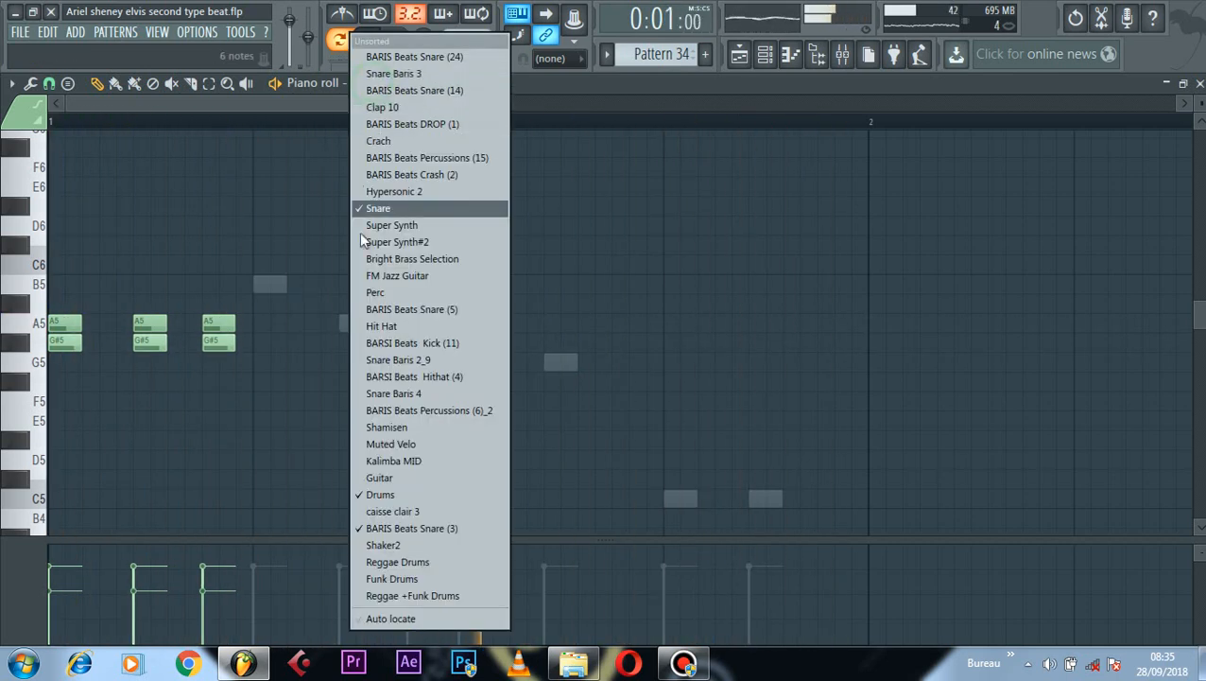
click(397, 494)
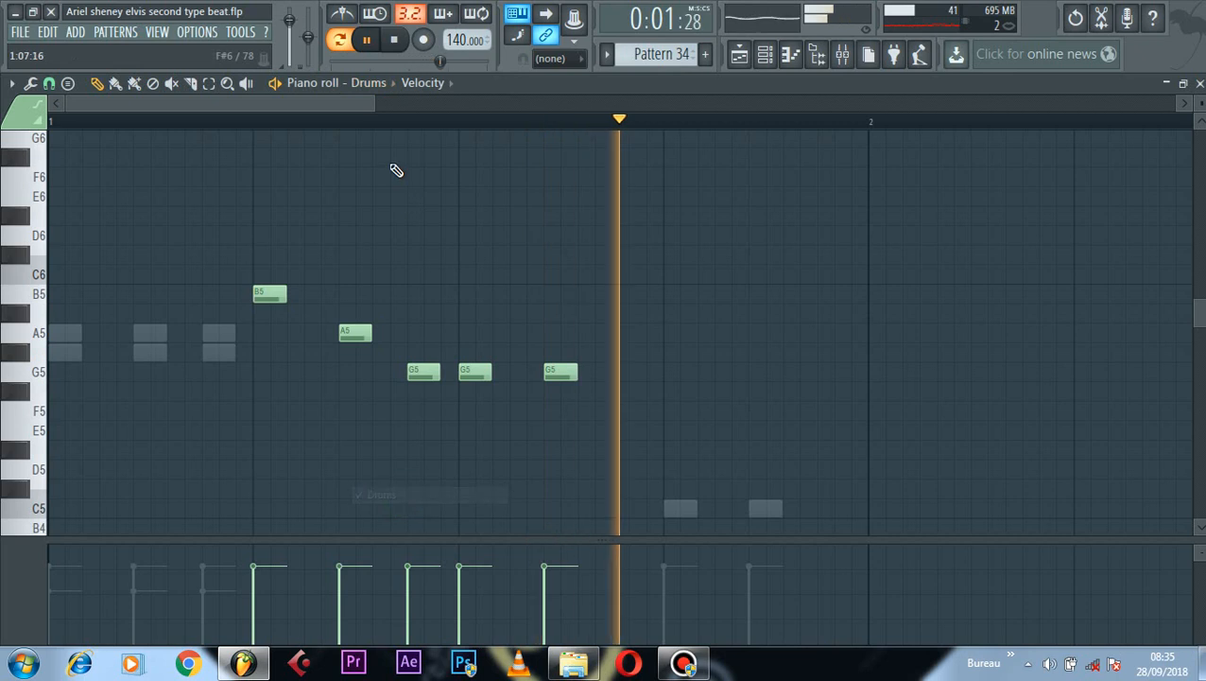
click(385, 85)
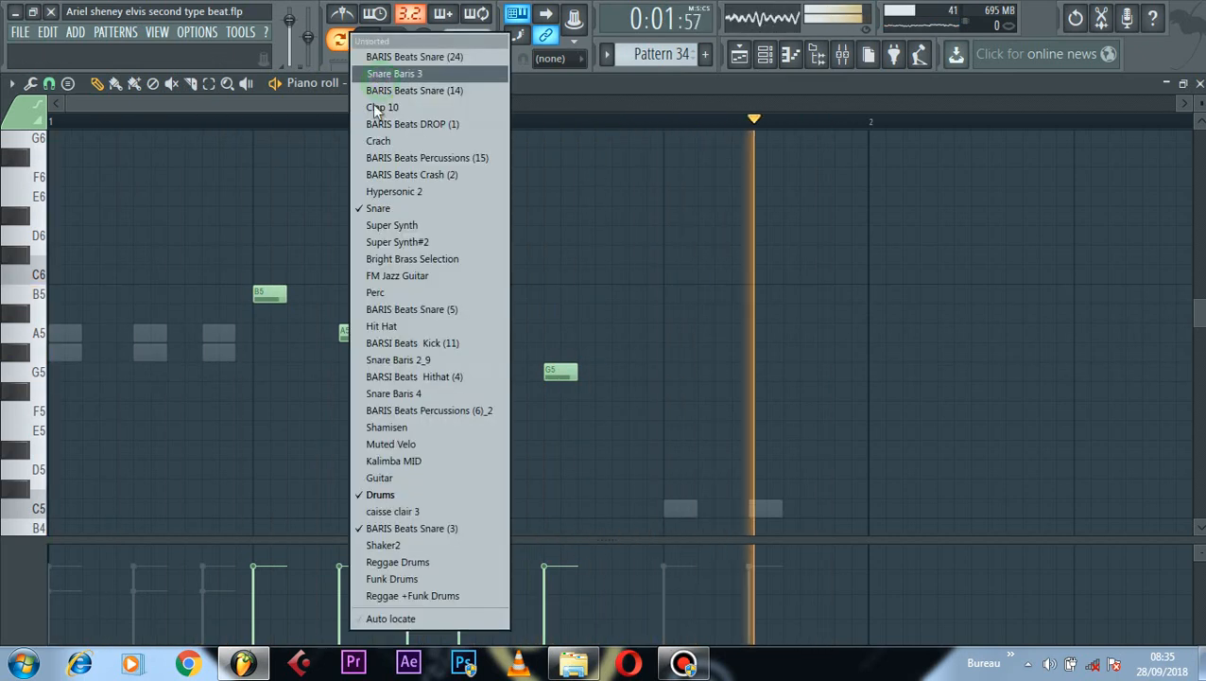
click(405, 529)
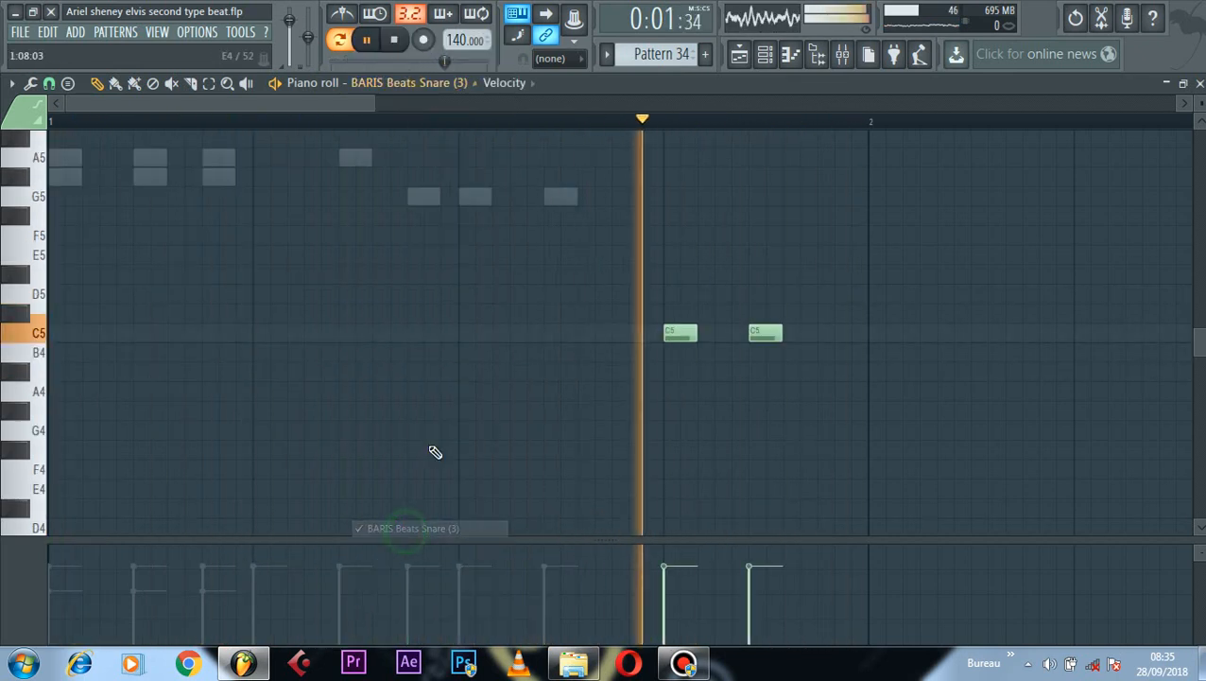
Step: Stop playback, switch to Pattern 35 and play it with its channels displayed in the channel rack
click(610, 55)
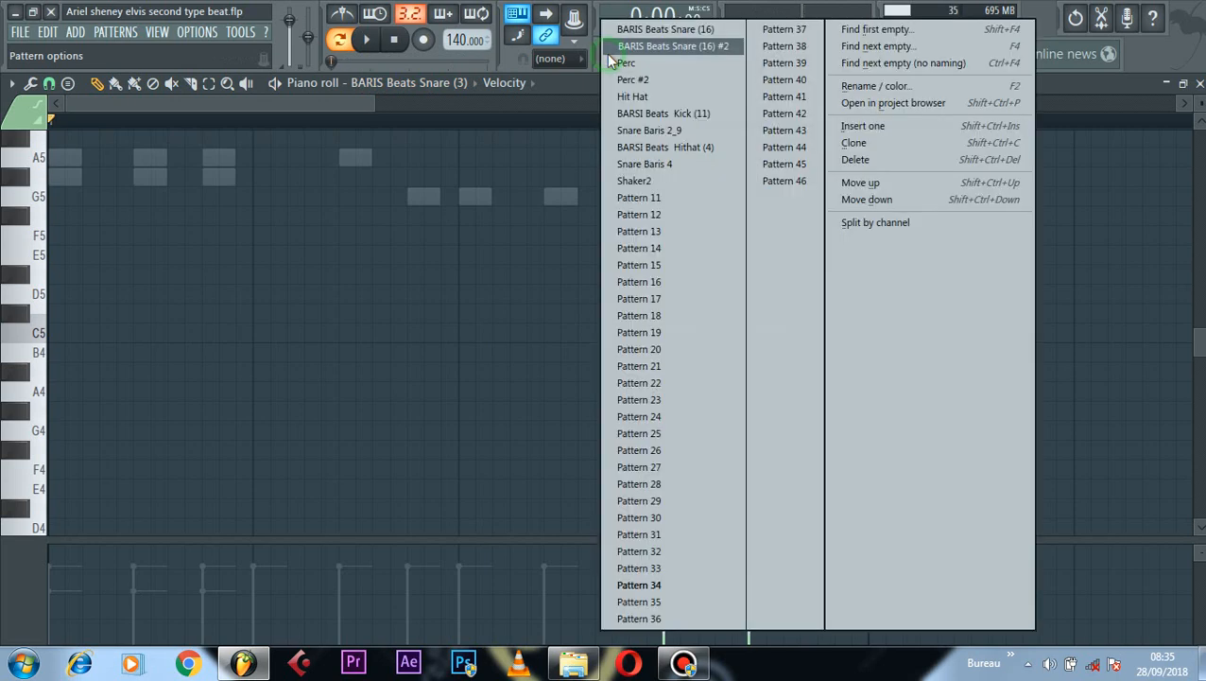
click(643, 603)
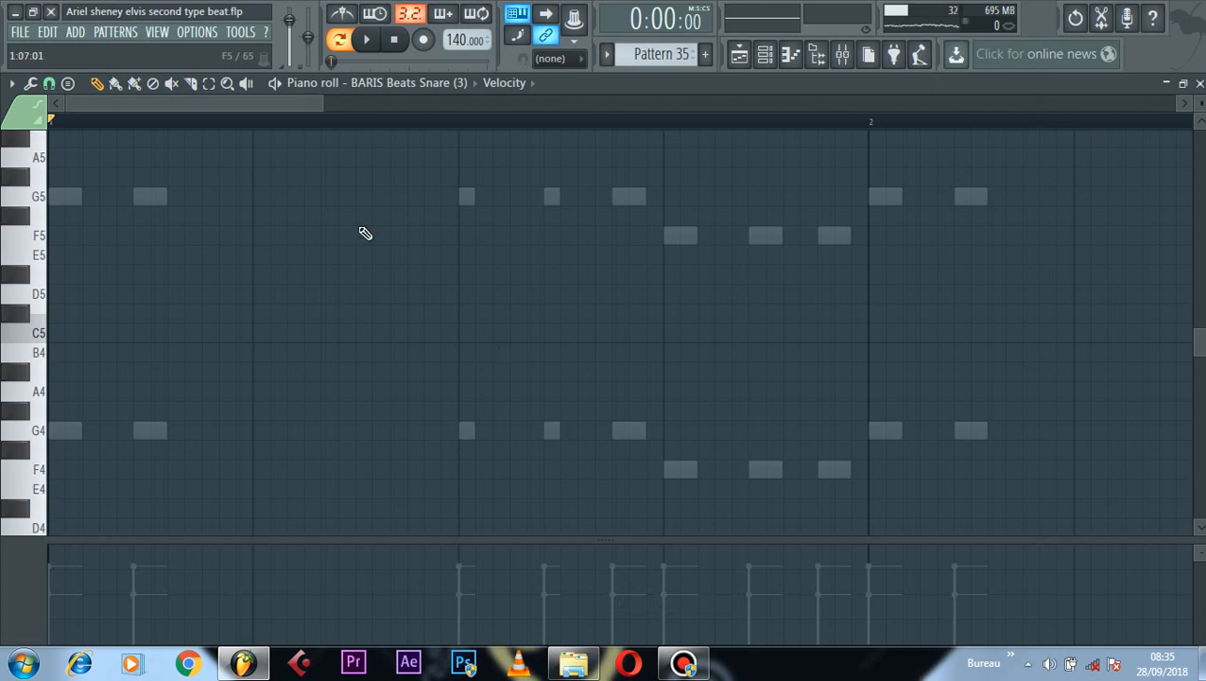
click(767, 55)
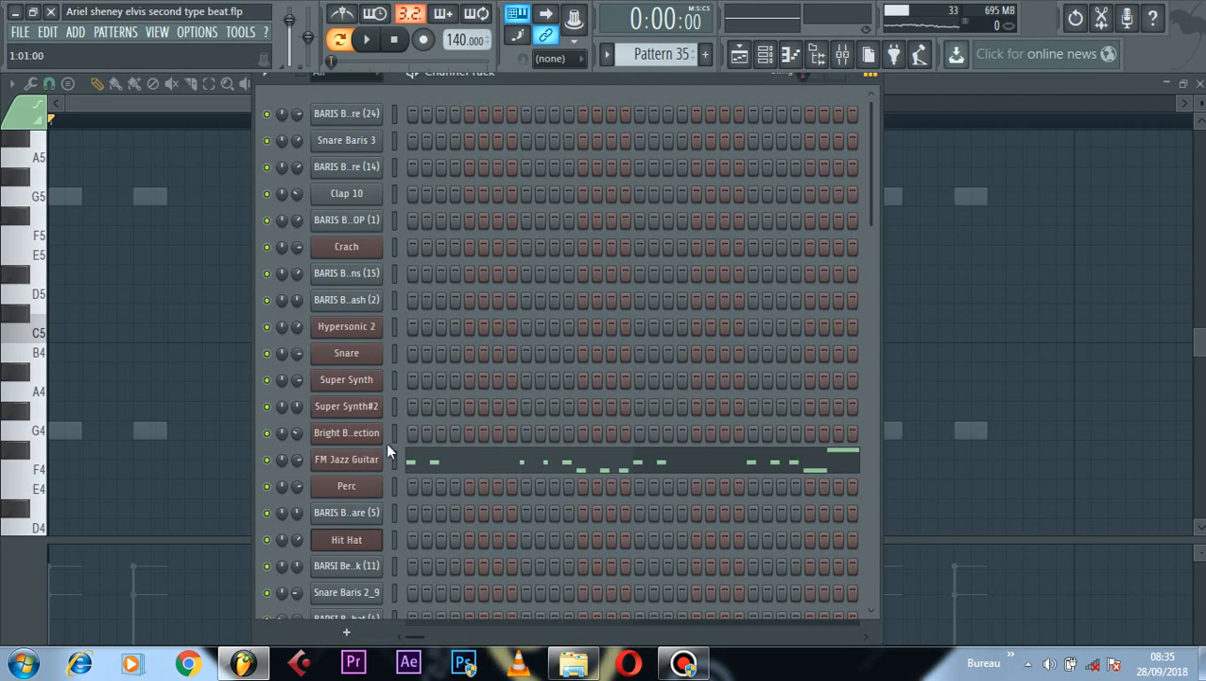
key(space)
Step: Show the FM Jazz Guitar channel's Hypersonic 2 instrument, browse its Electric Guitars Clean patches, and close the plugin window
click(346, 459)
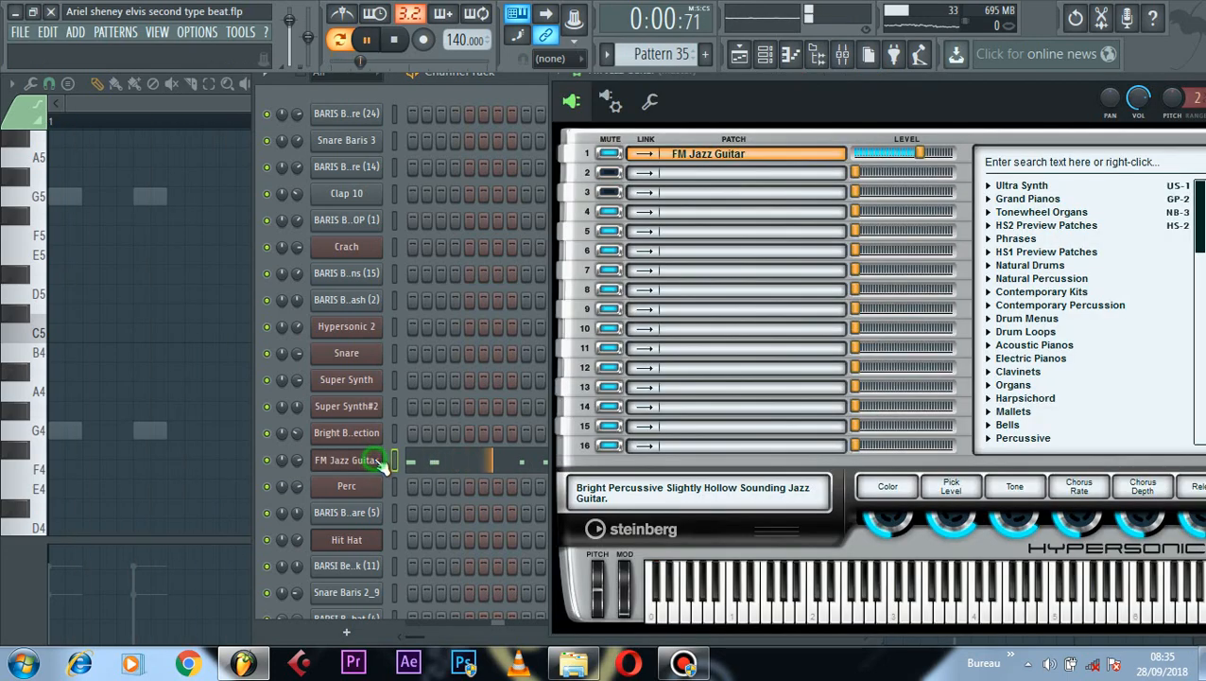
drag(889, 97, 580, 97)
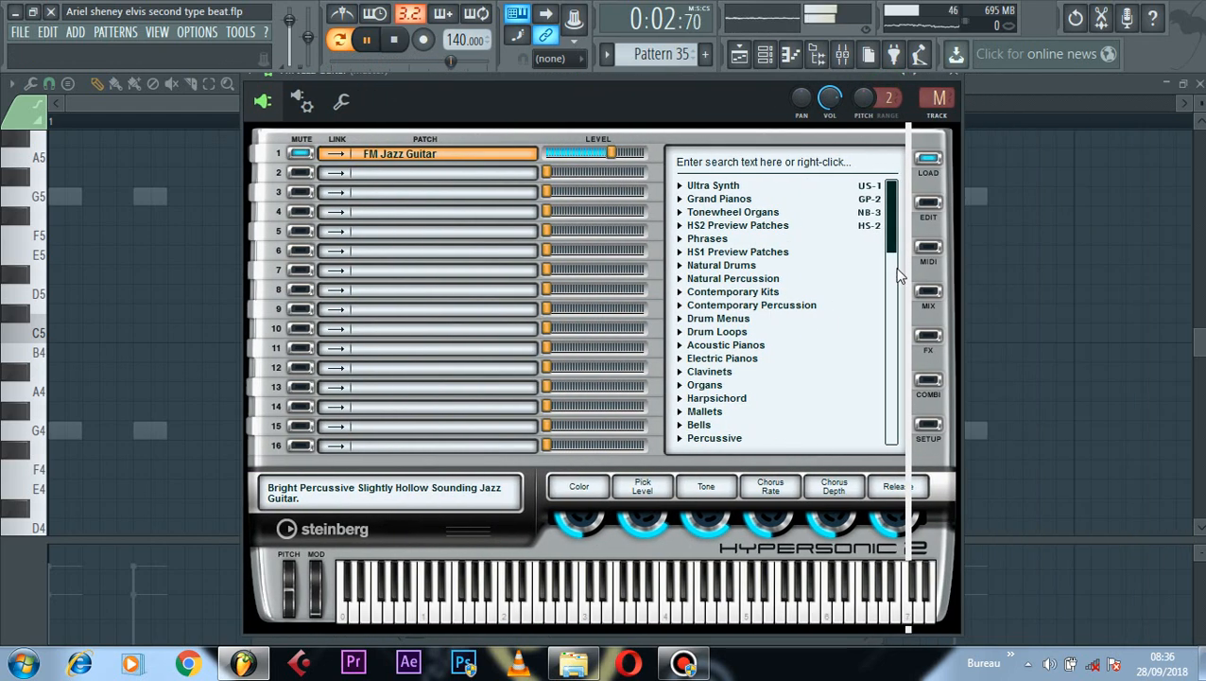
drag(889, 247, 886, 318)
scroll(711, 283, down, 1)
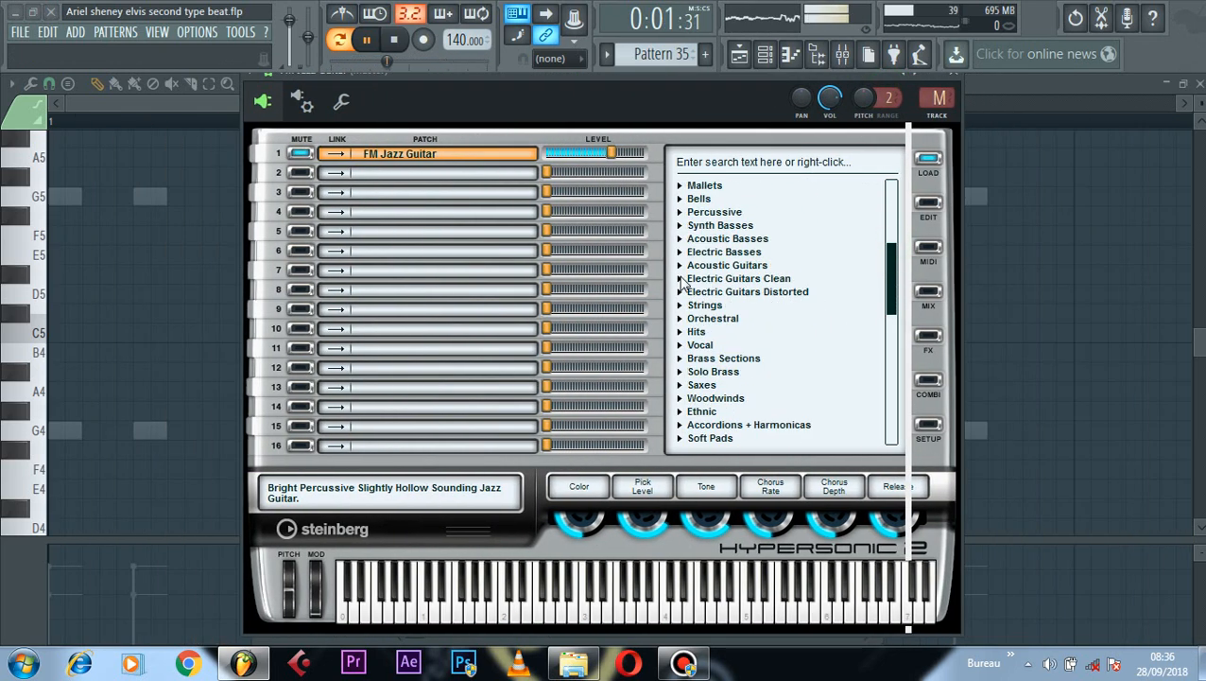
click(680, 279)
drag(893, 253, 896, 301)
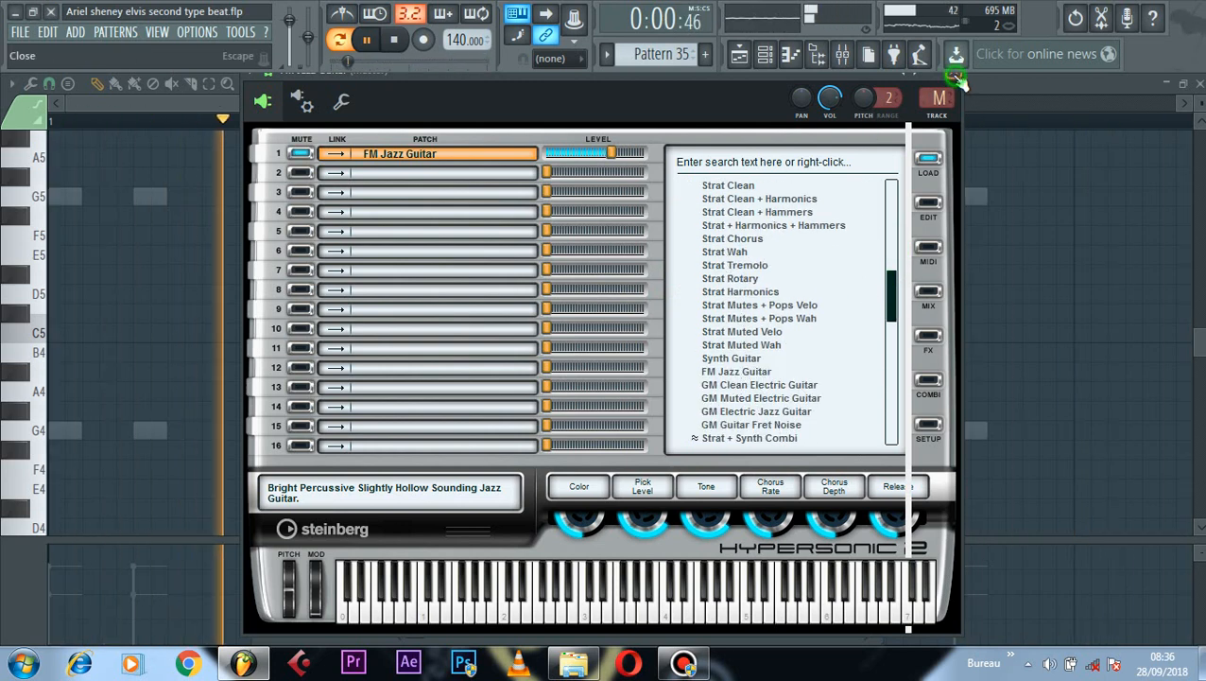
click(955, 76)
Step: Show Pattern 35's FM Jazz Guitar notes and its Guitar notes in the piano roll, and stop playback
click(569, 459)
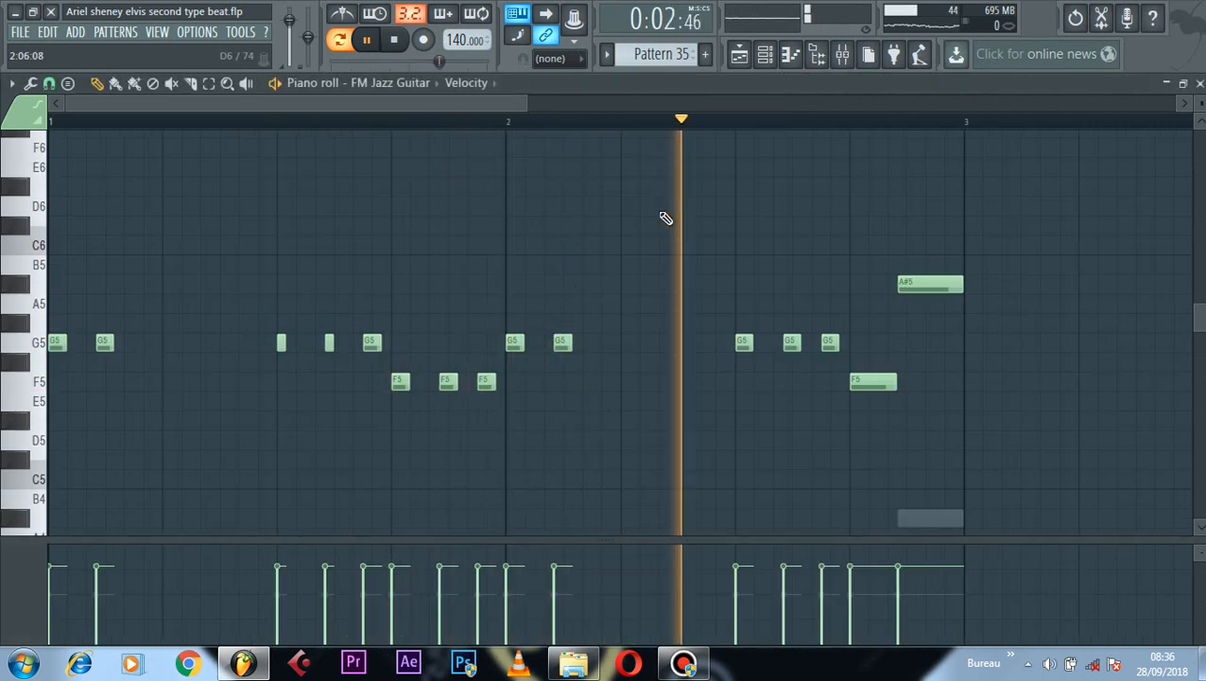
scroll(664, 218, down, 5)
scroll(657, 239, up, 4)
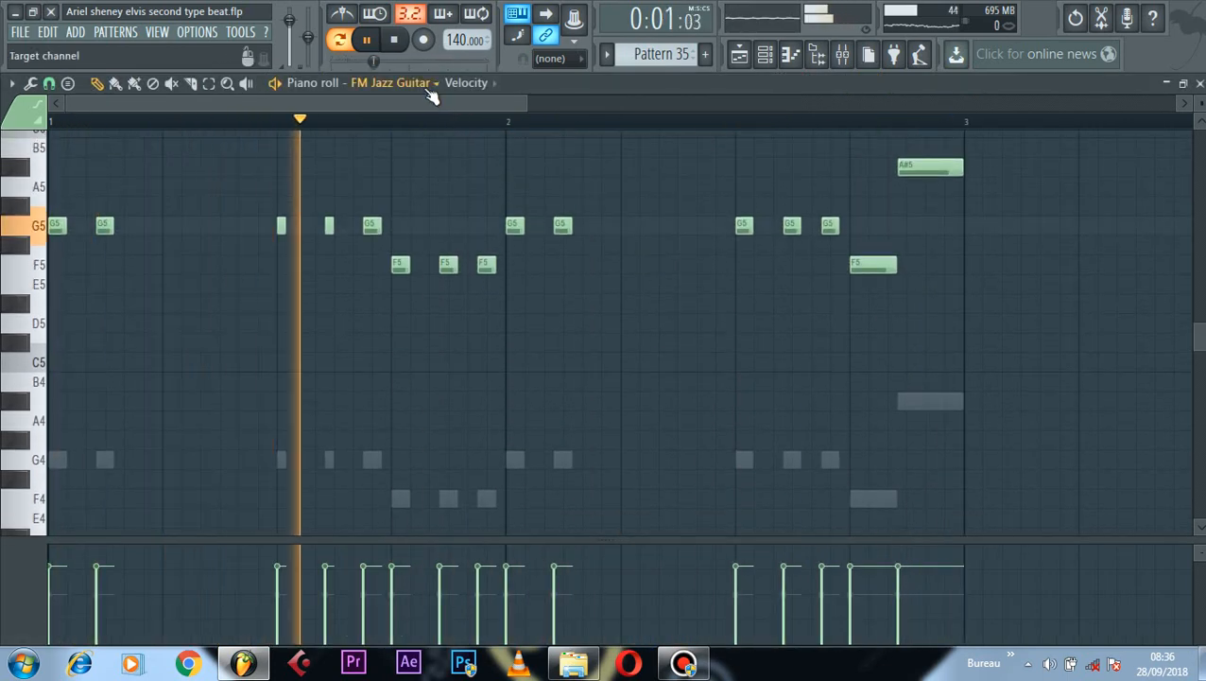
click(430, 87)
click(414, 477)
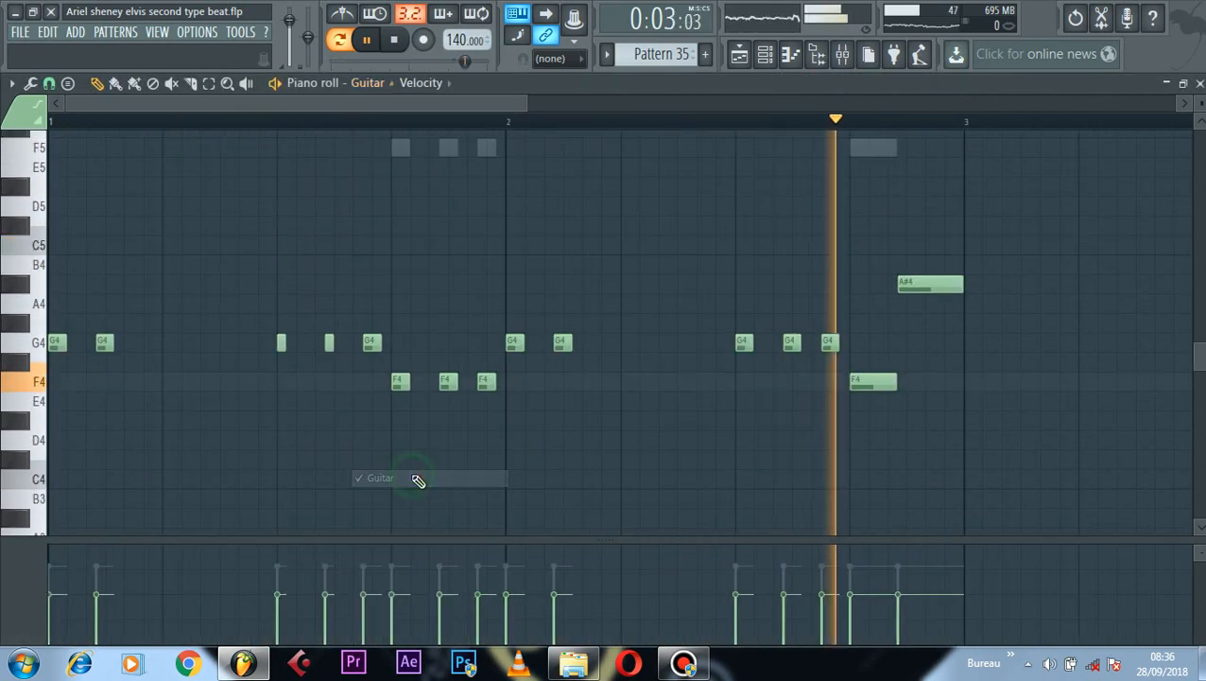
key(space)
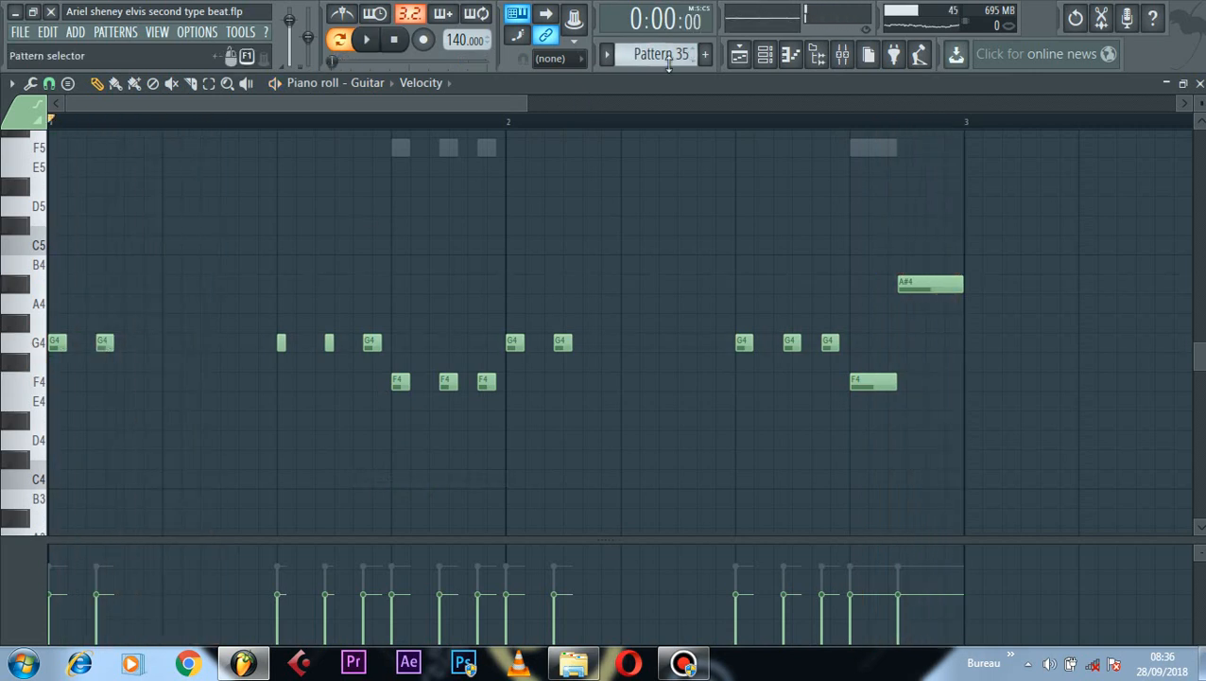
Step: Return to the channel rack, play Pattern 35 with FM Jazz Guitar muted, and show the Guitar channel's Purity instrument before stopping playback
click(768, 57)
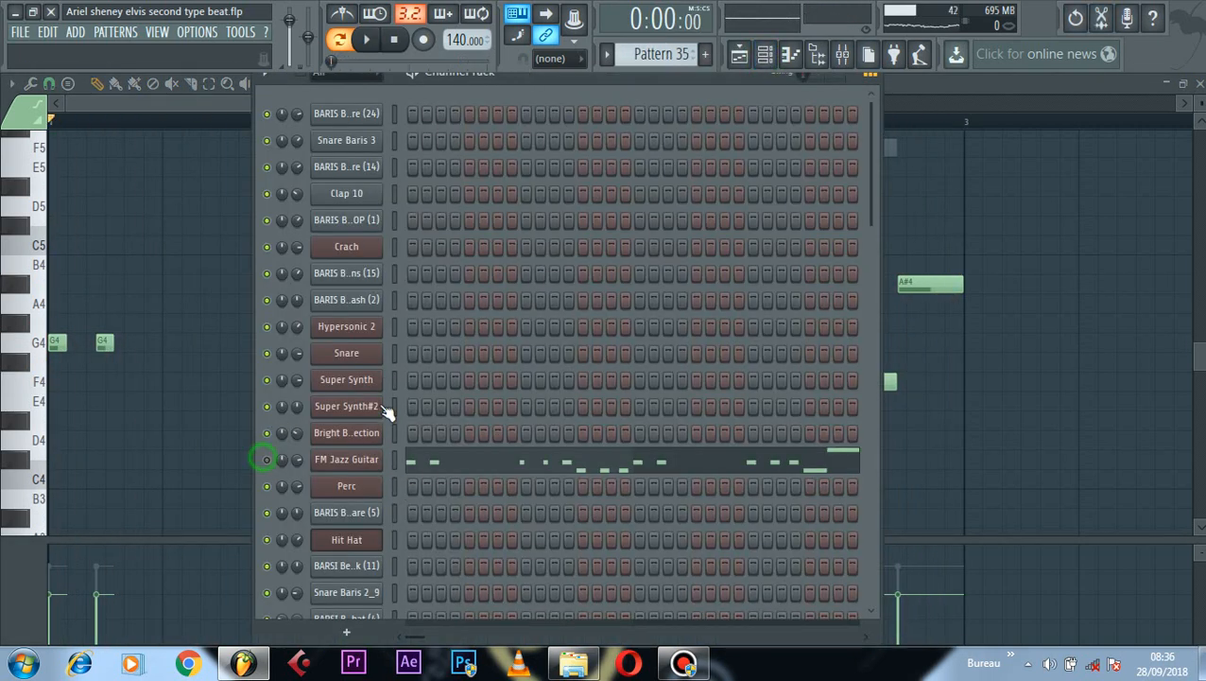
key(space)
scroll(552, 312, down, 5)
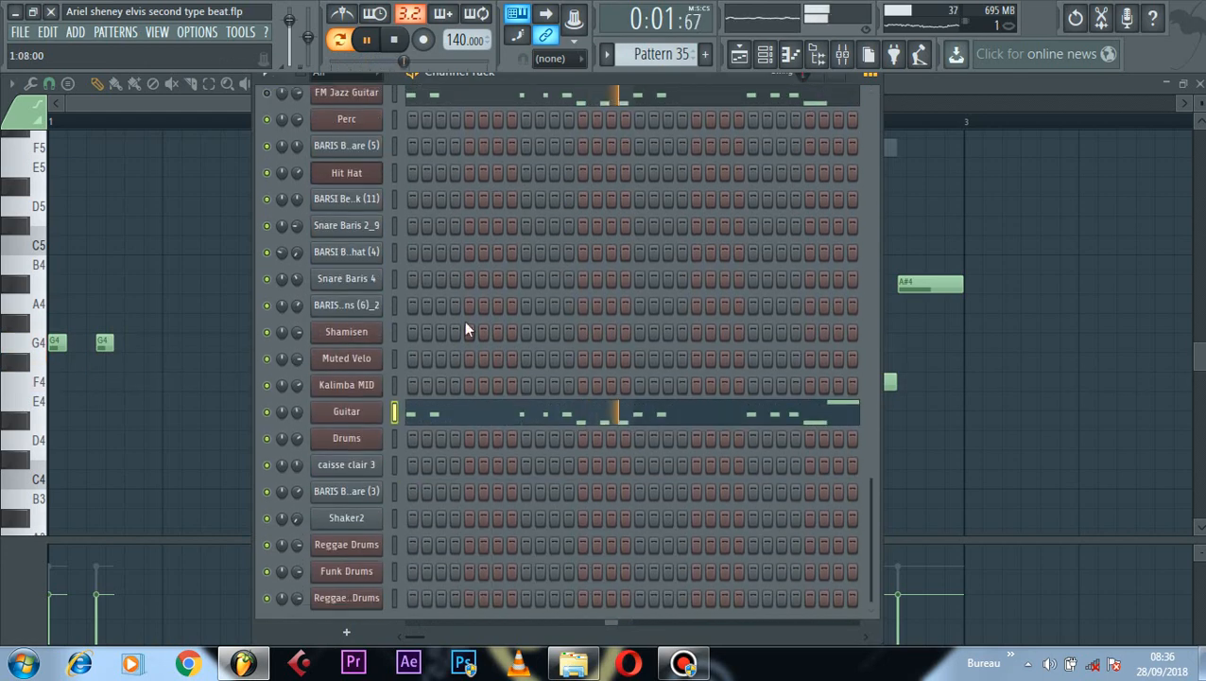
click(339, 411)
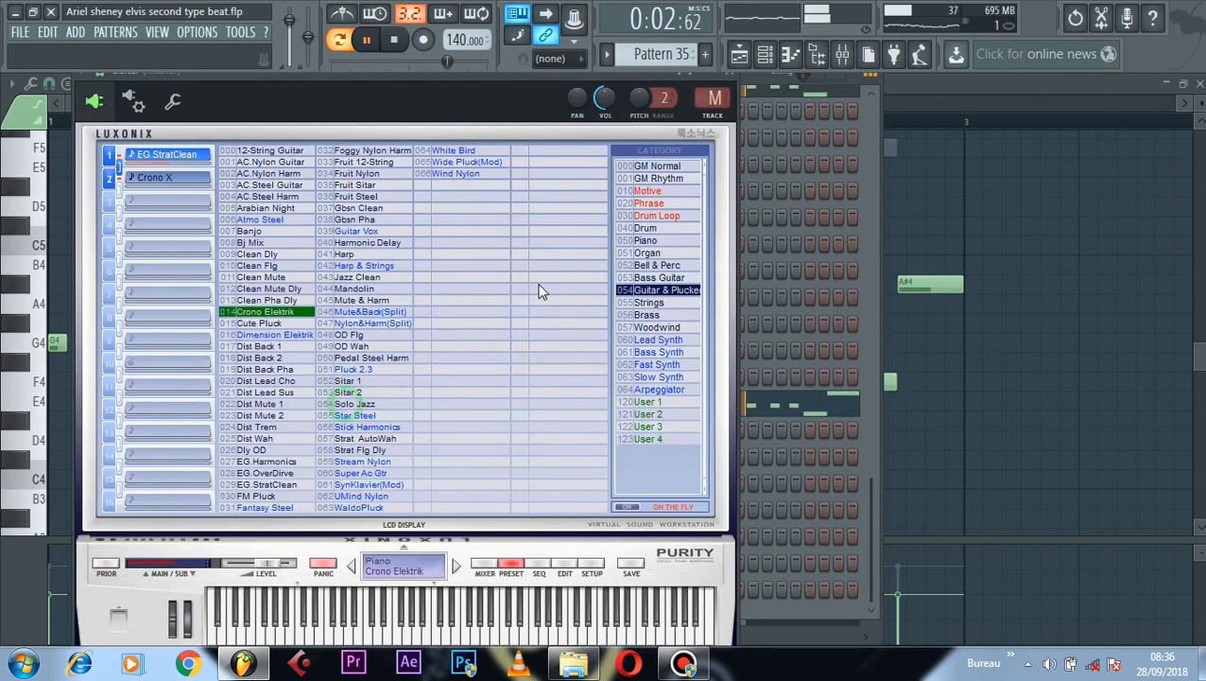
click(726, 78)
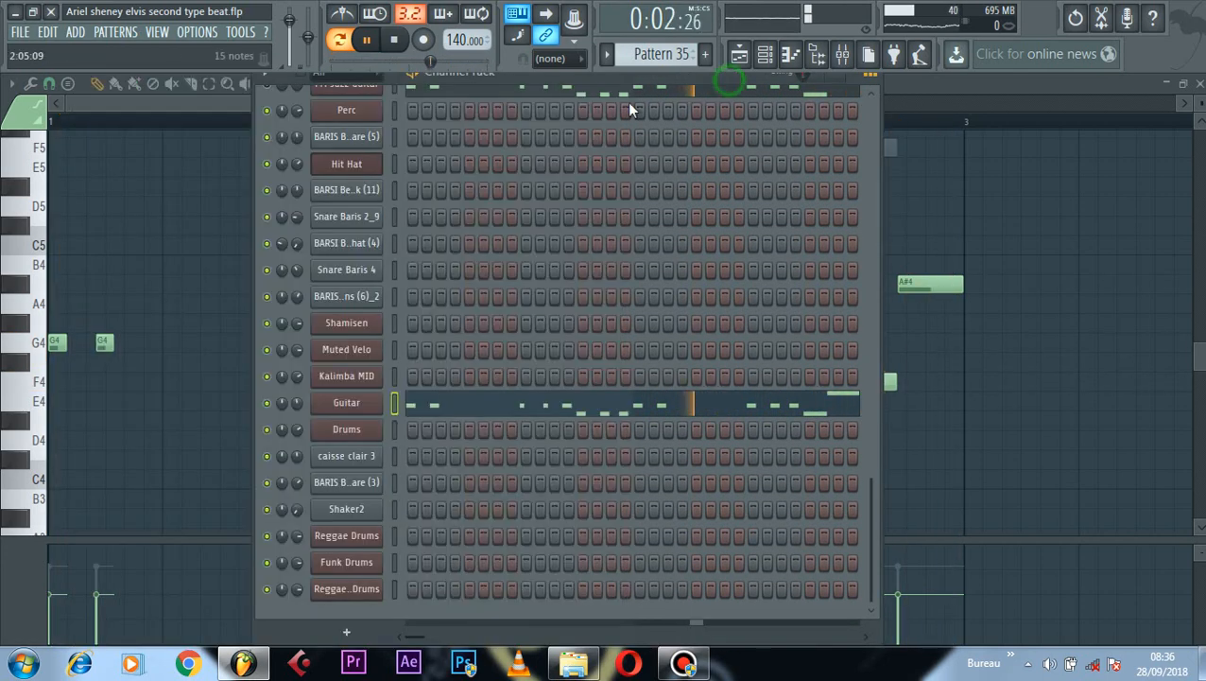
key(space)
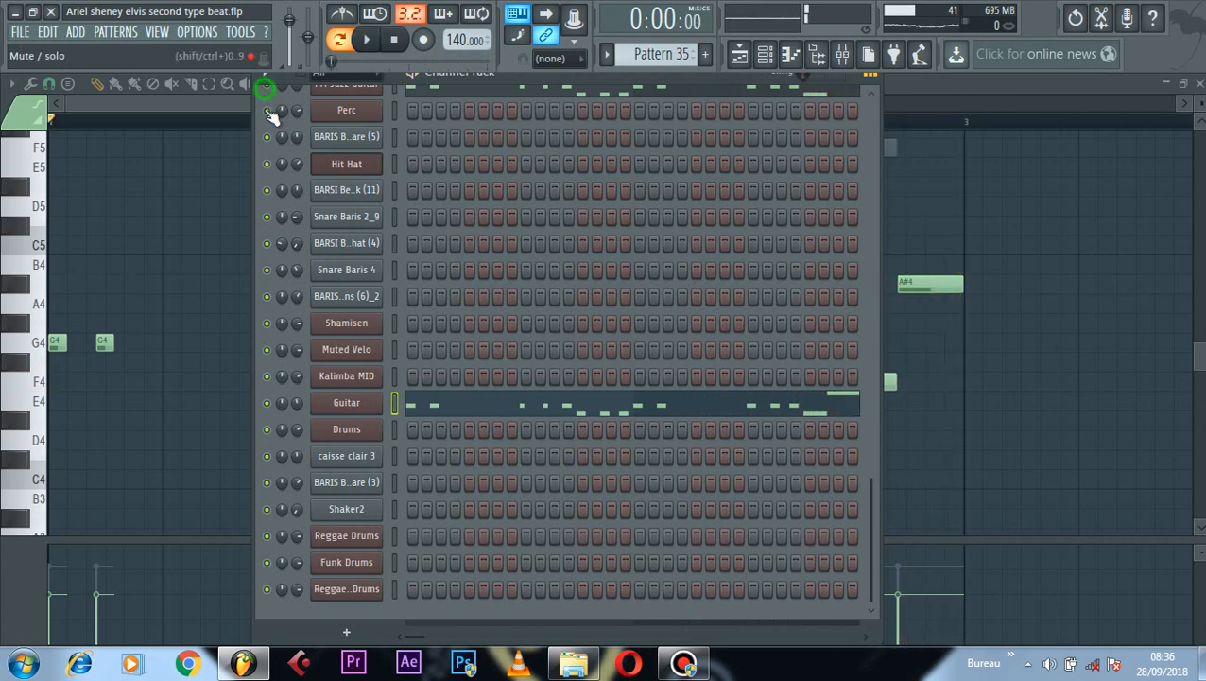
Step: Play Pattern 35 with only the Guitar channel muted, and play it again with both guitar channels unmuted
click(267, 403)
key(space)
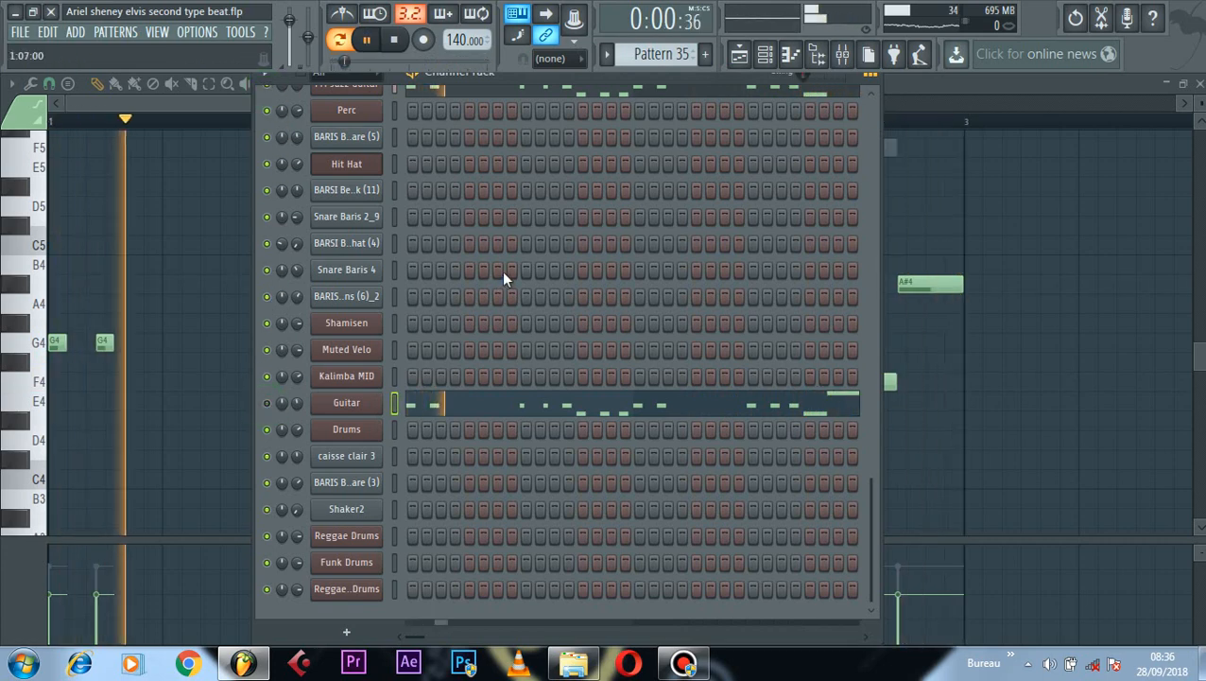
scroll(501, 270, up, 3)
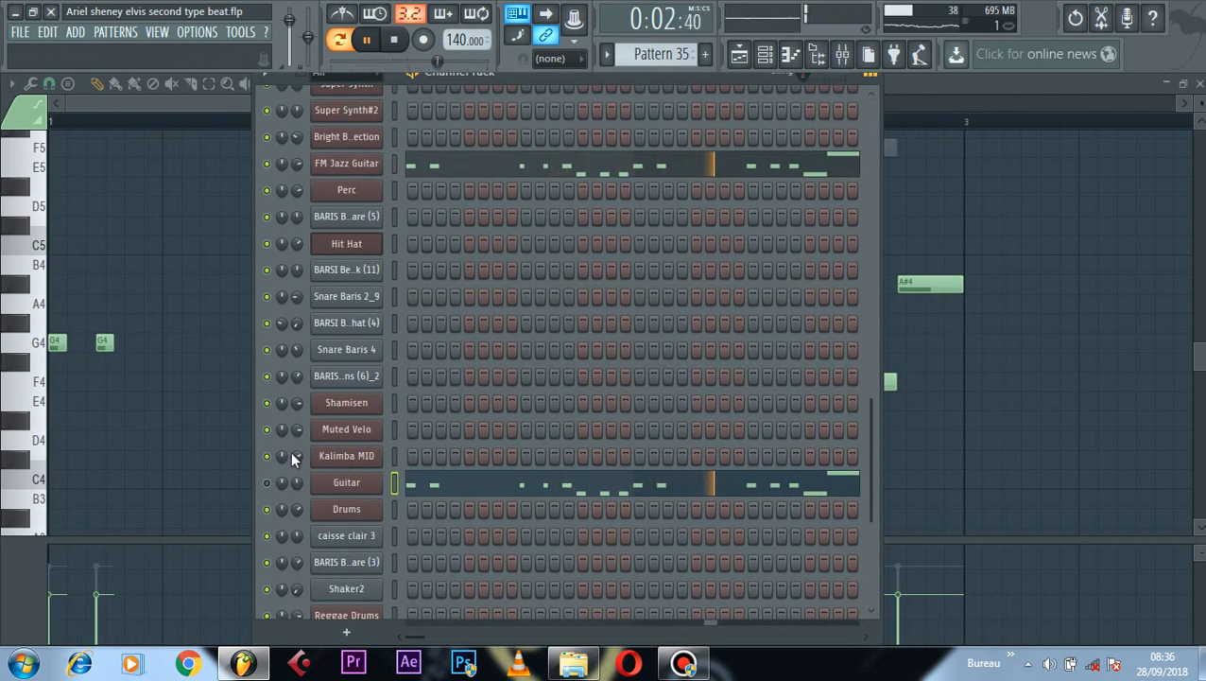
key(space)
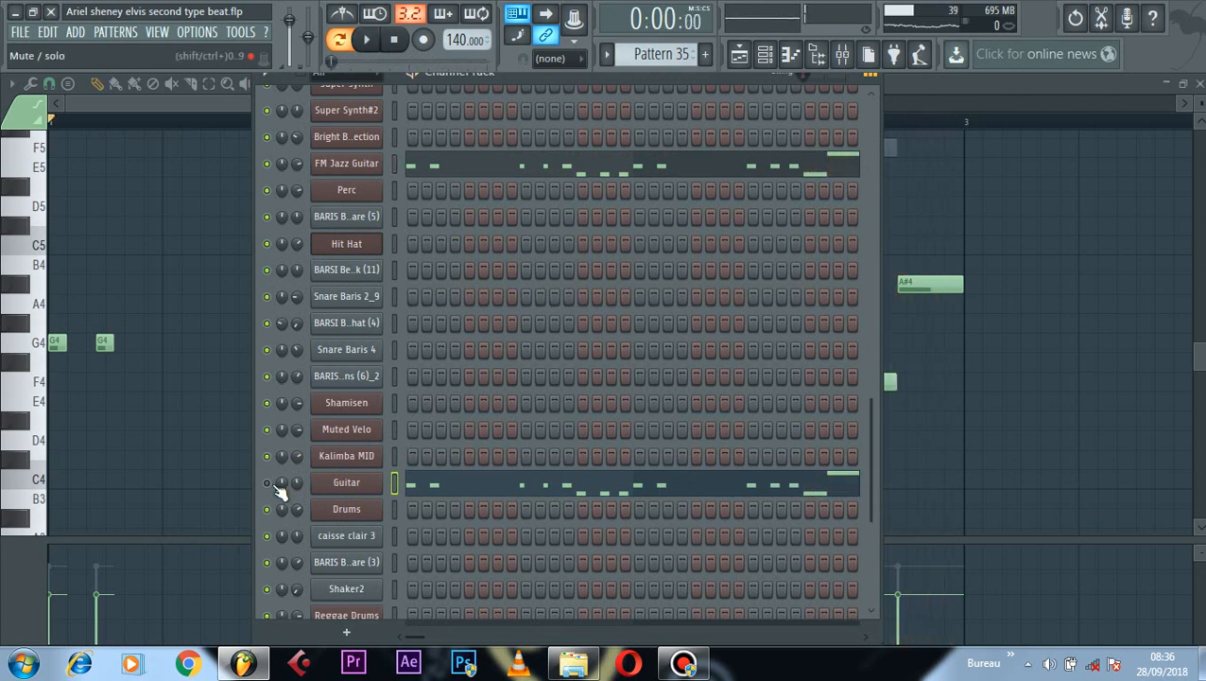
key(space)
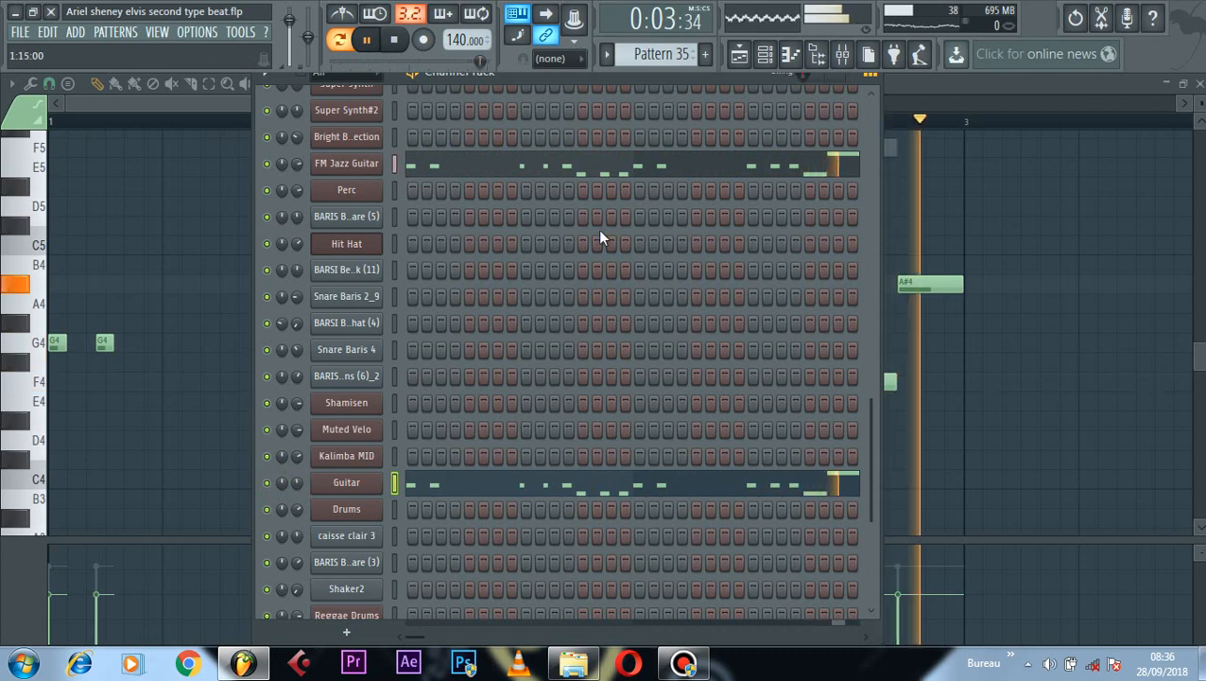
key(space)
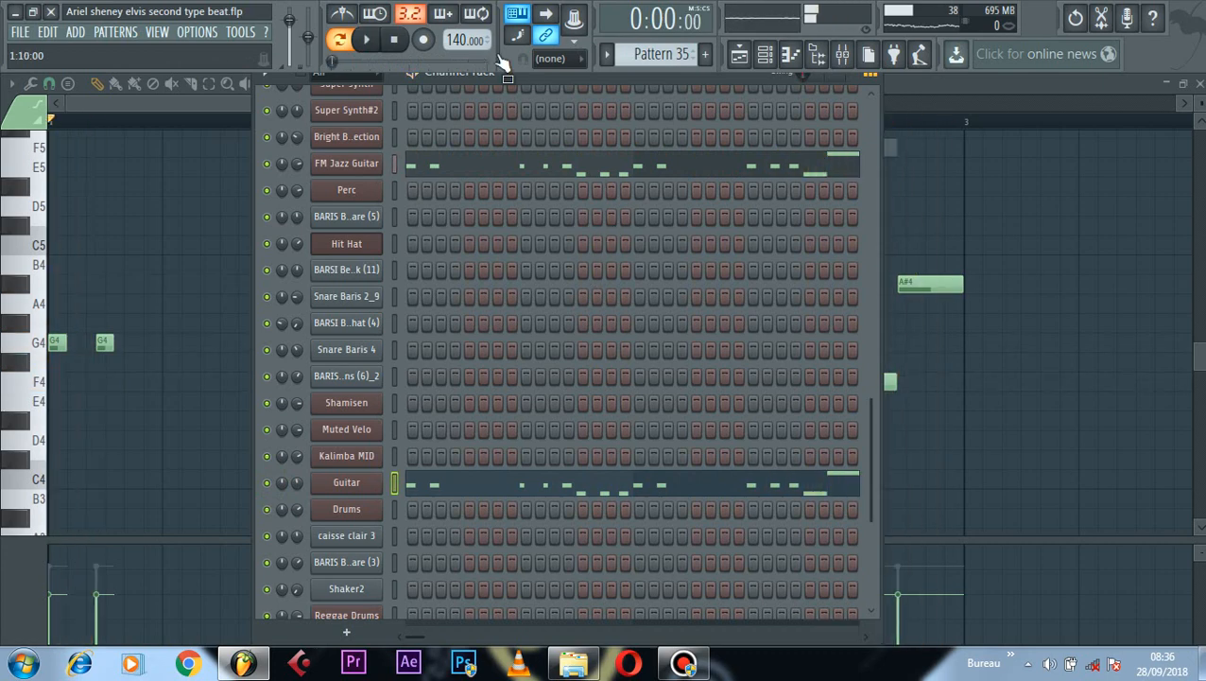
Step: Switch to Pattern 36, show its Guitar notes in the piano roll during playback, and return to the channel rack with playback stopped
click(608, 55)
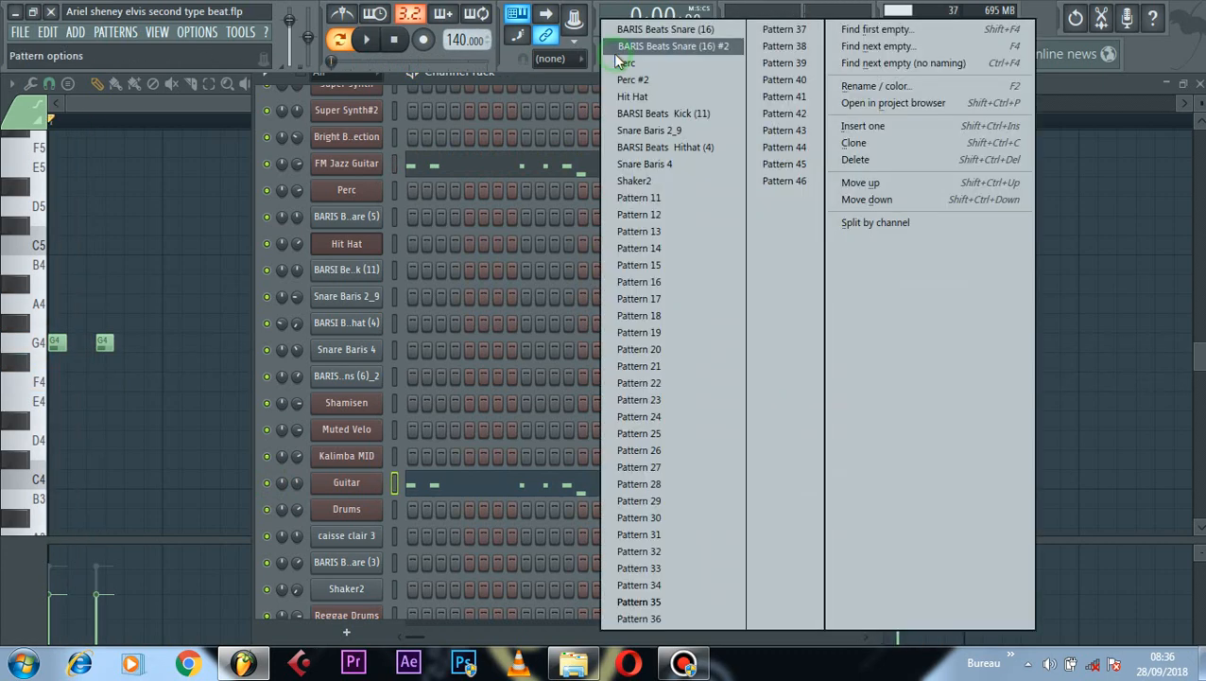
click(683, 619)
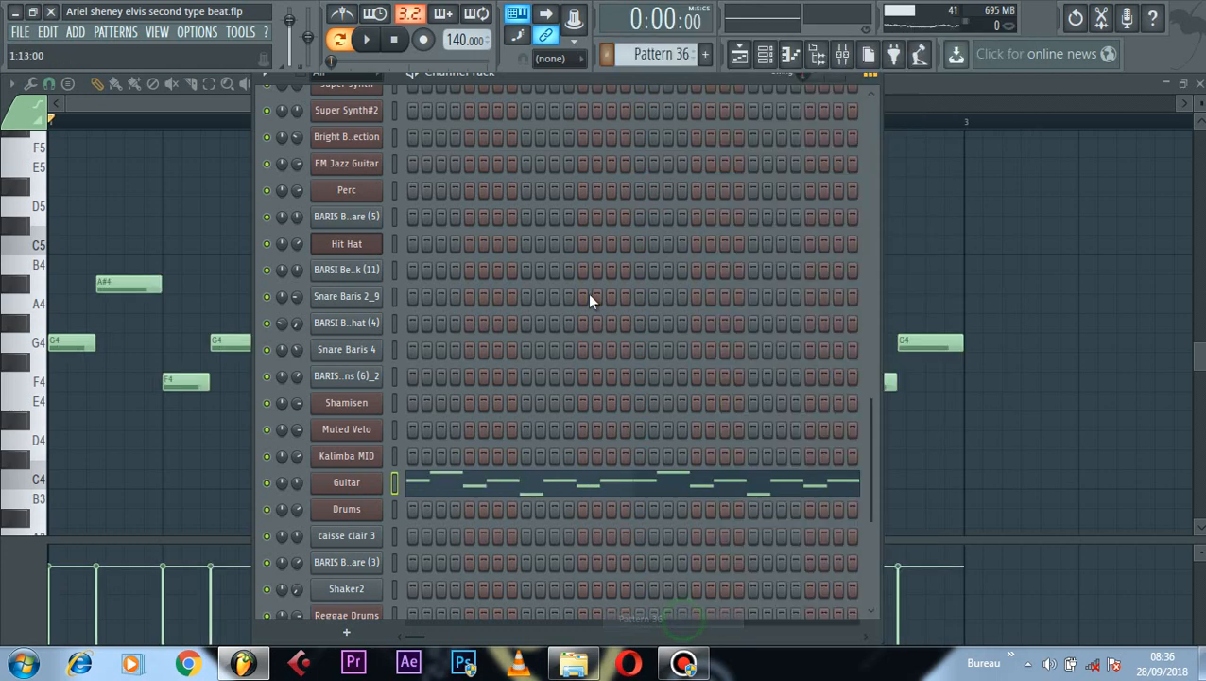
click(463, 483)
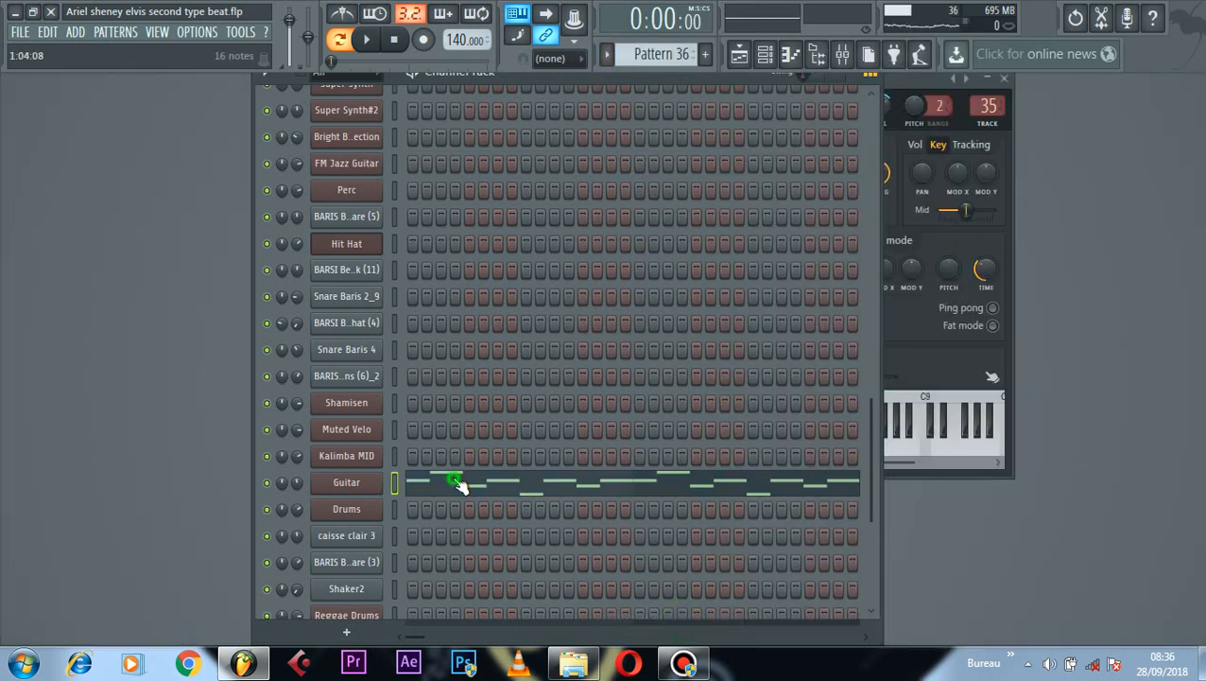
key(space)
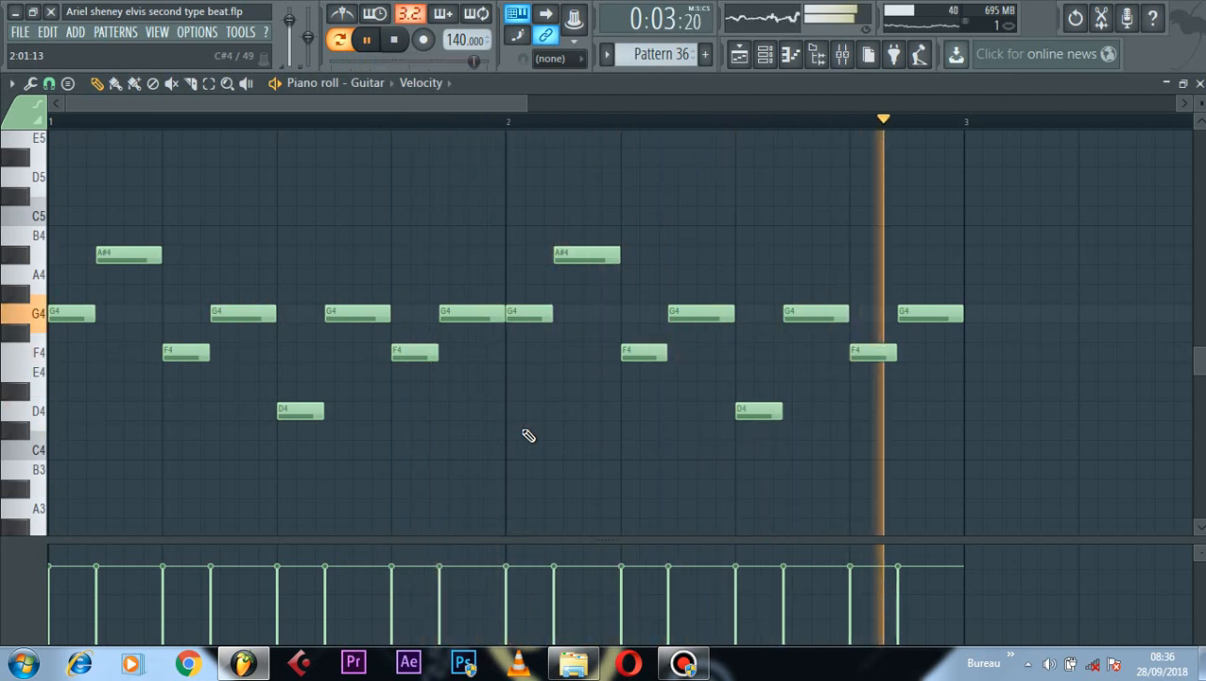
click(765, 54)
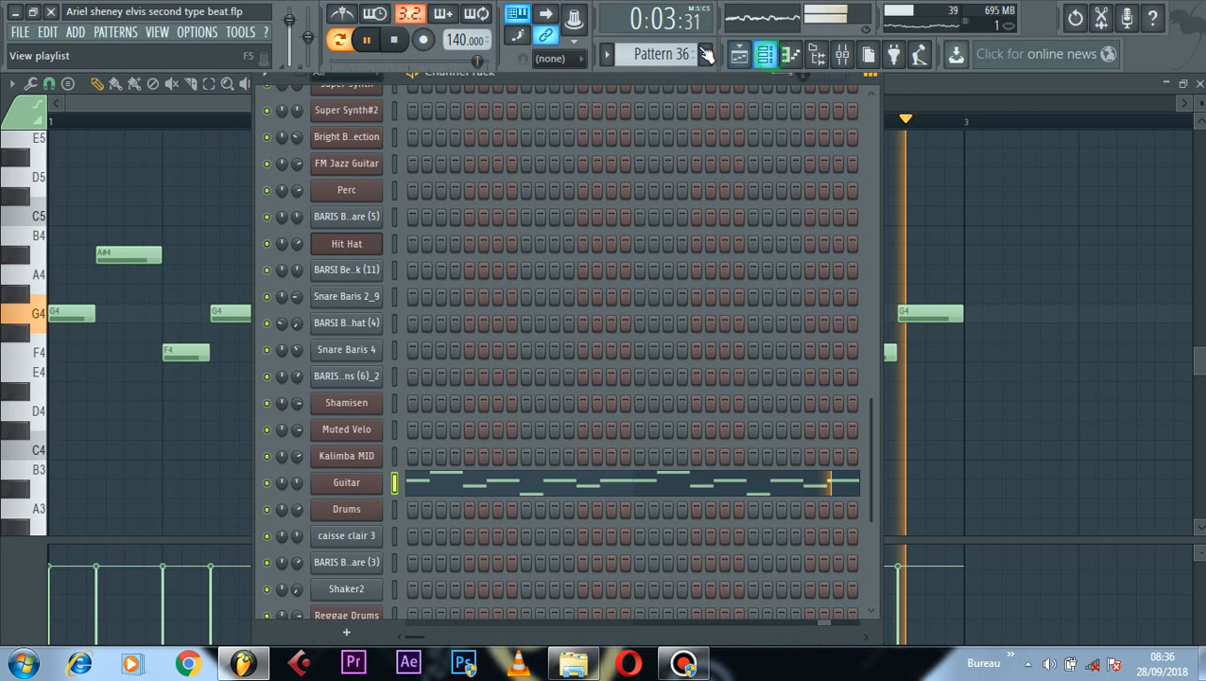
key(space)
Step: Switch to Pattern 37, play it briefly, and look through all of its channels in the channel rack
click(608, 57)
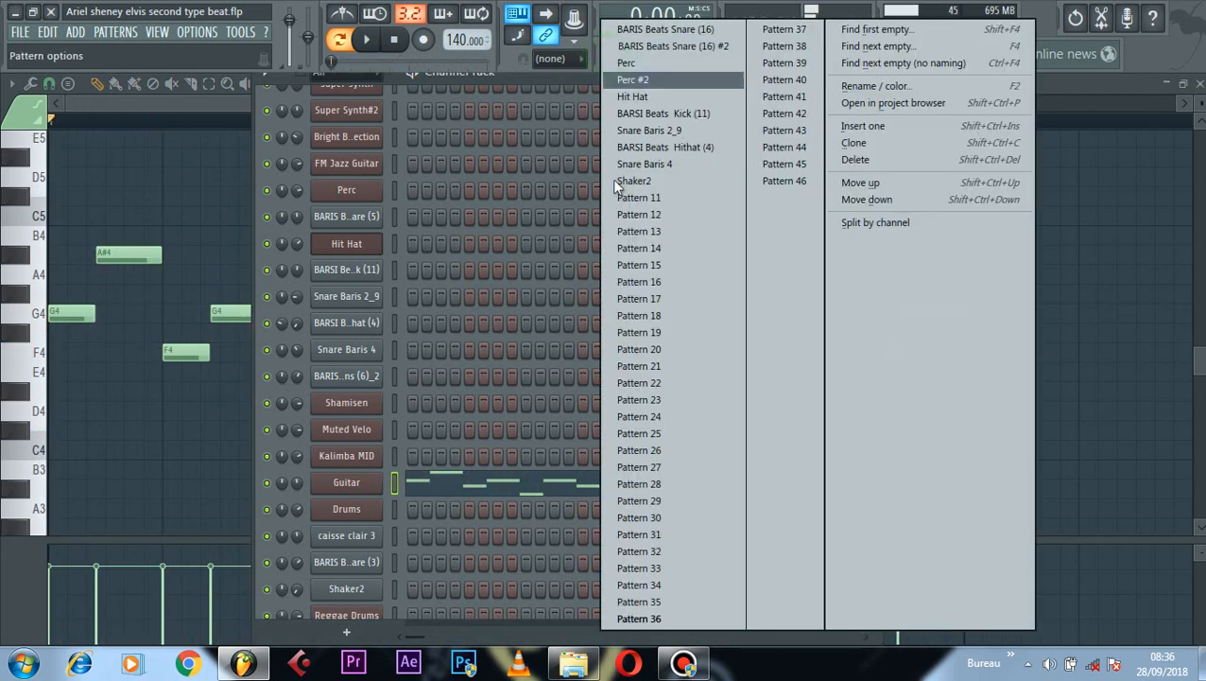
click(779, 29)
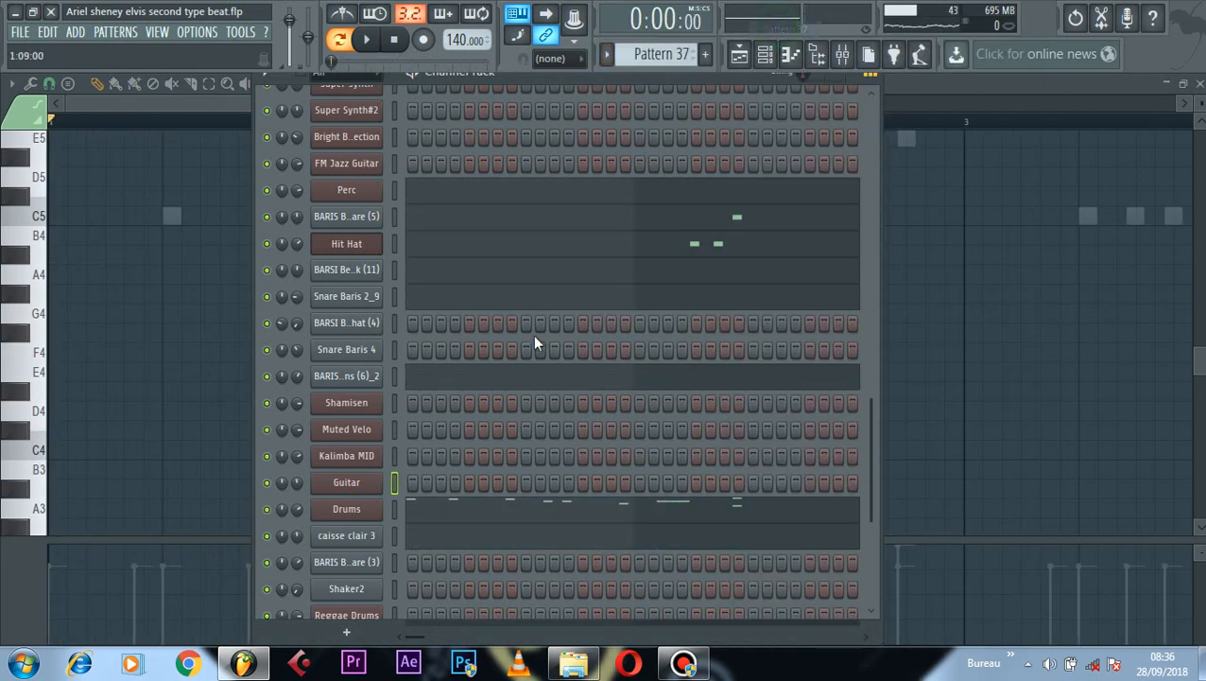
key(space)
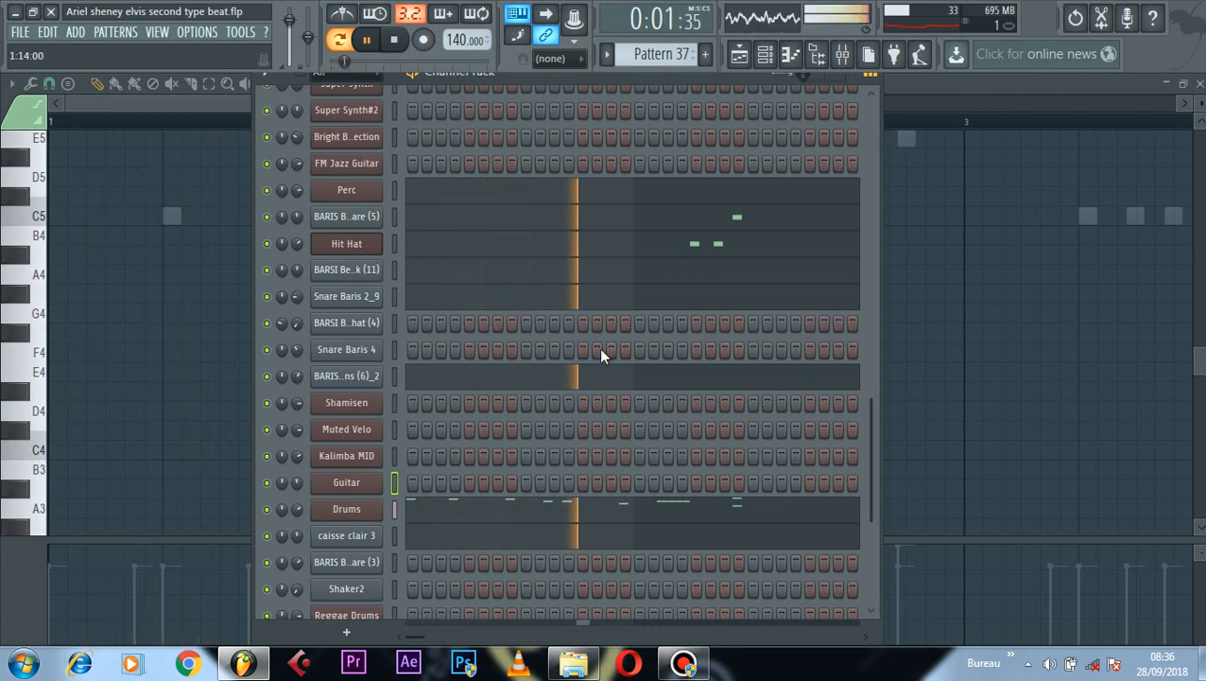
key(space)
scroll(593, 352, down, 2)
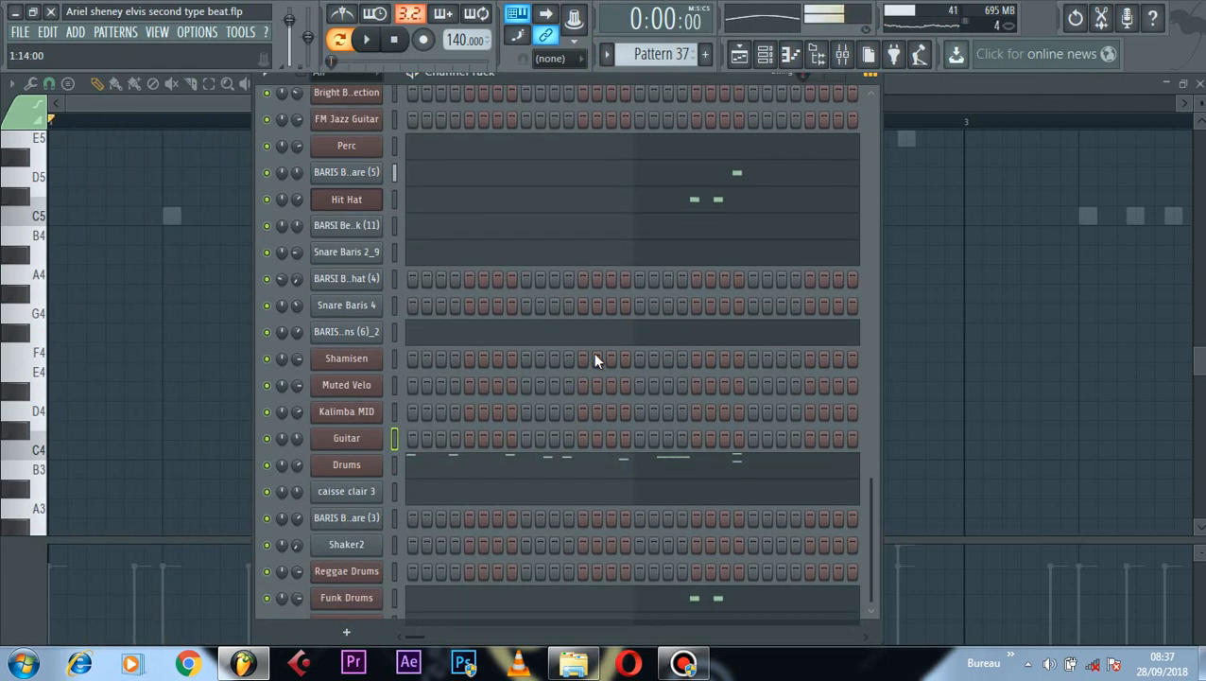
scroll(593, 352, up, 5)
scroll(599, 357, down, 3)
scroll(596, 356, up, 5)
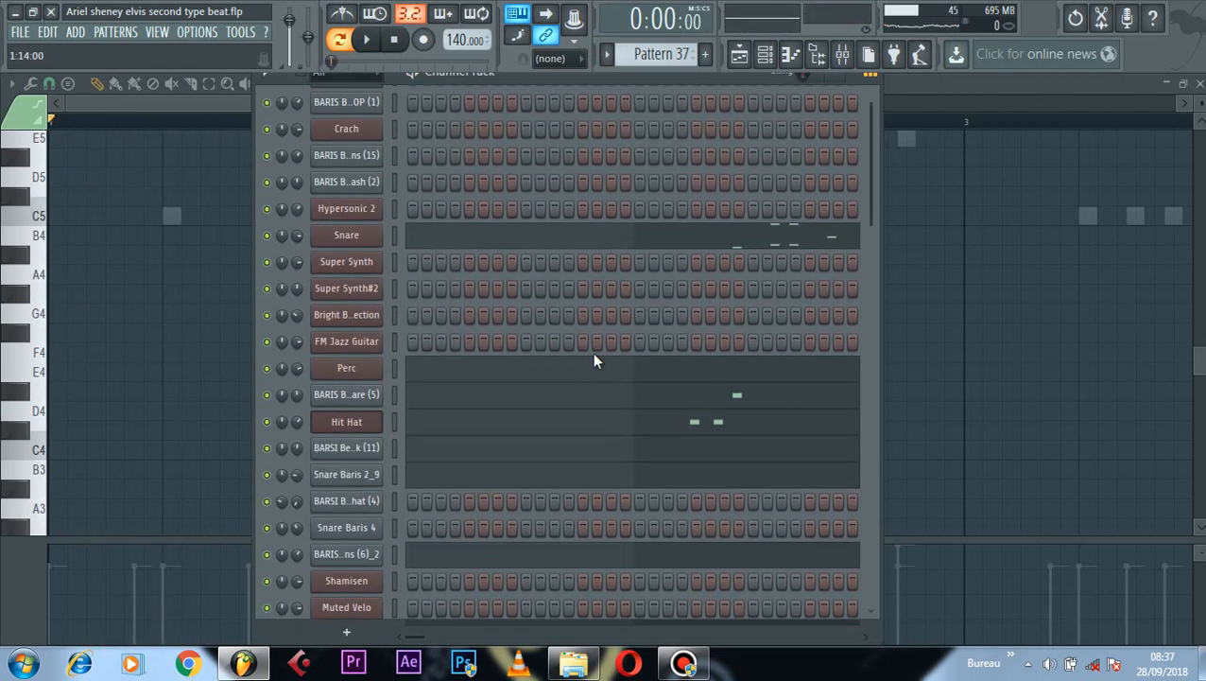
scroll(594, 360, up, 3)
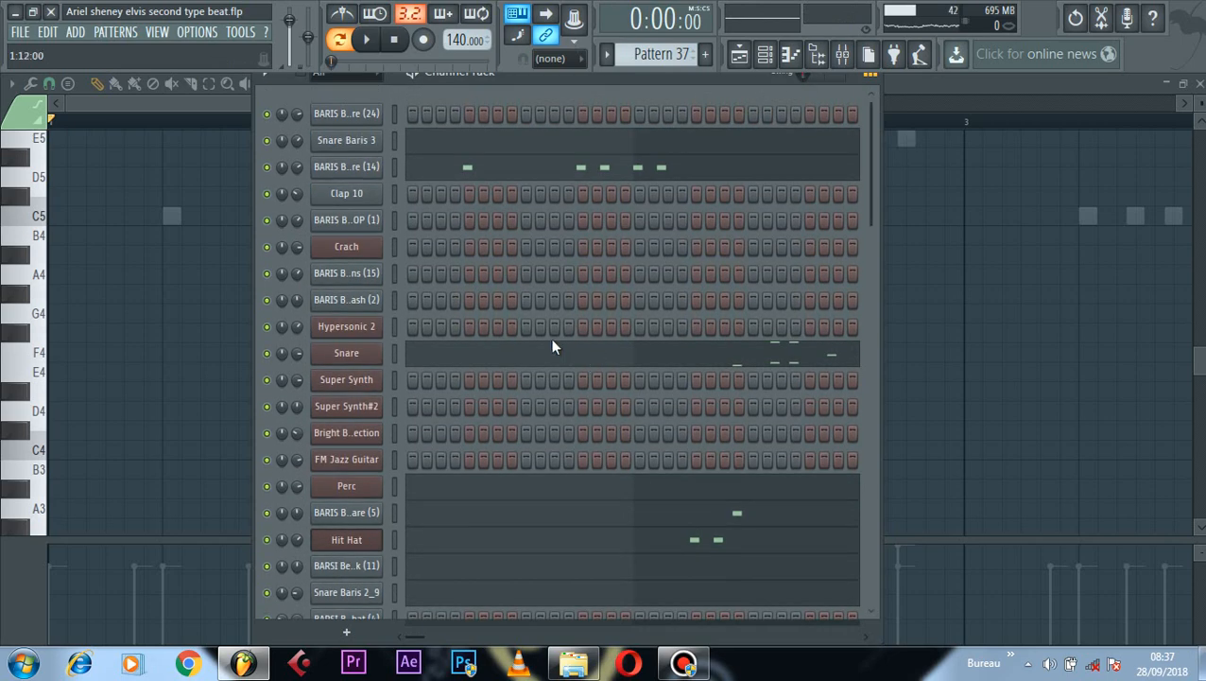
Step: Show Pattern 37's BARIS Beats Snare (14) notes in the piano roll, and play the pattern with the Snare Baris 3 notes displayed
click(436, 171)
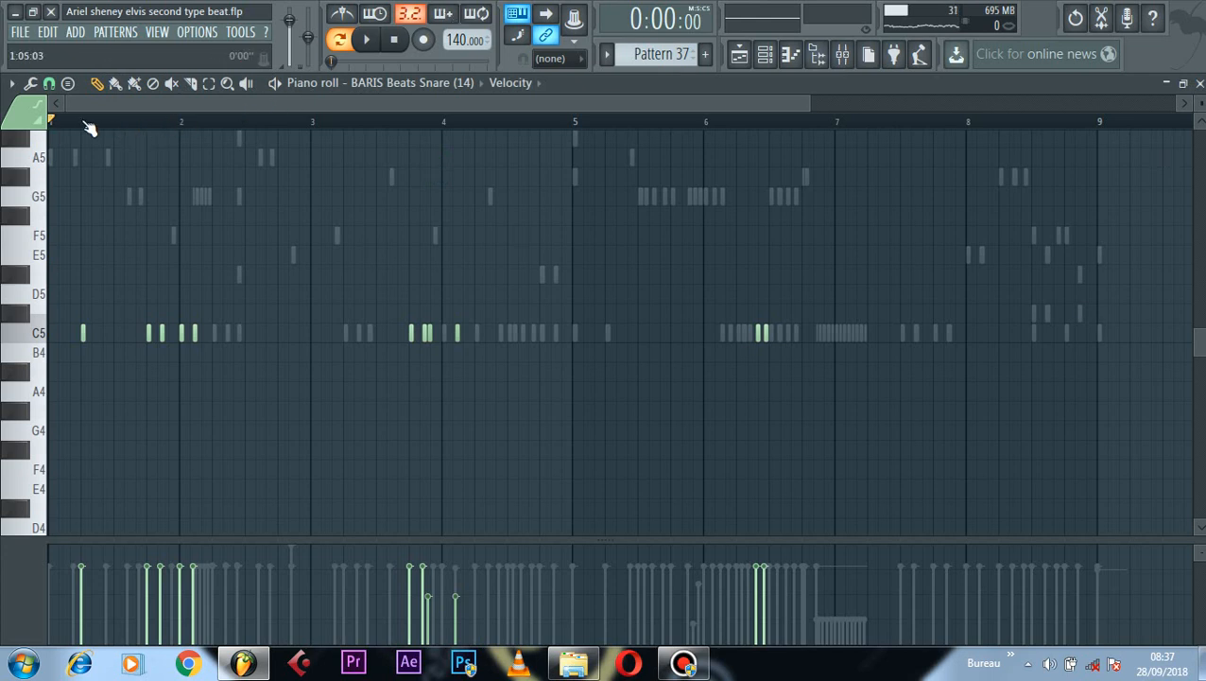
scroll(80, 126, up, 5)
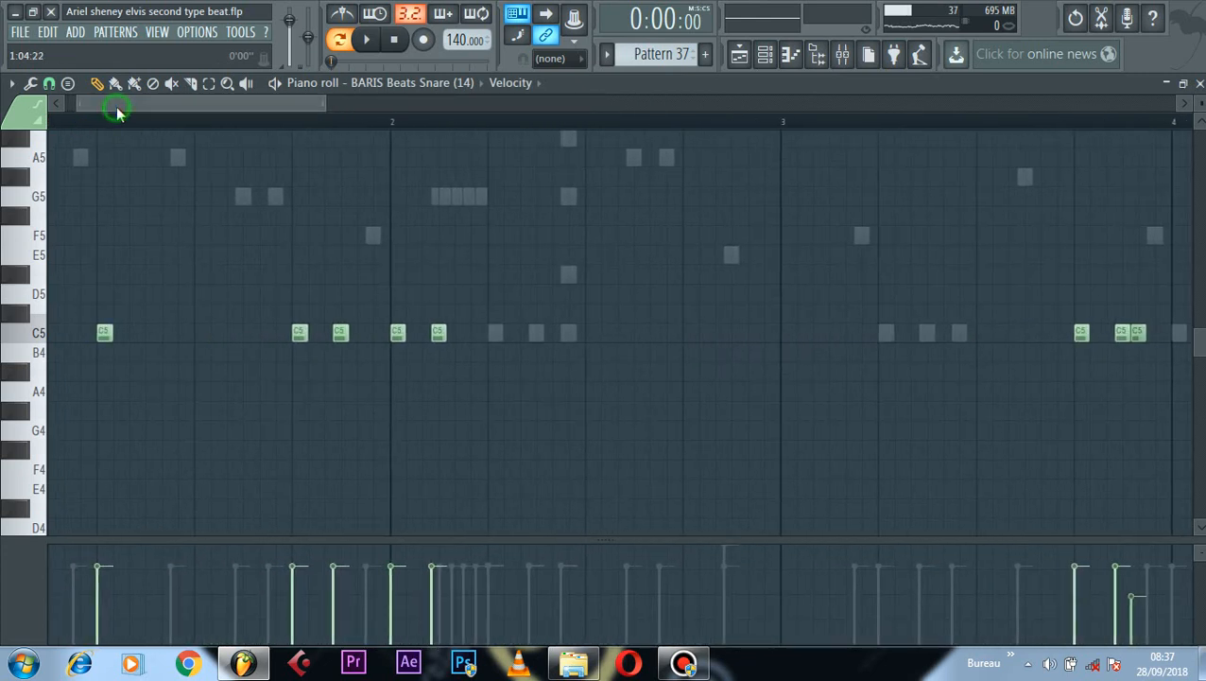
click(352, 82)
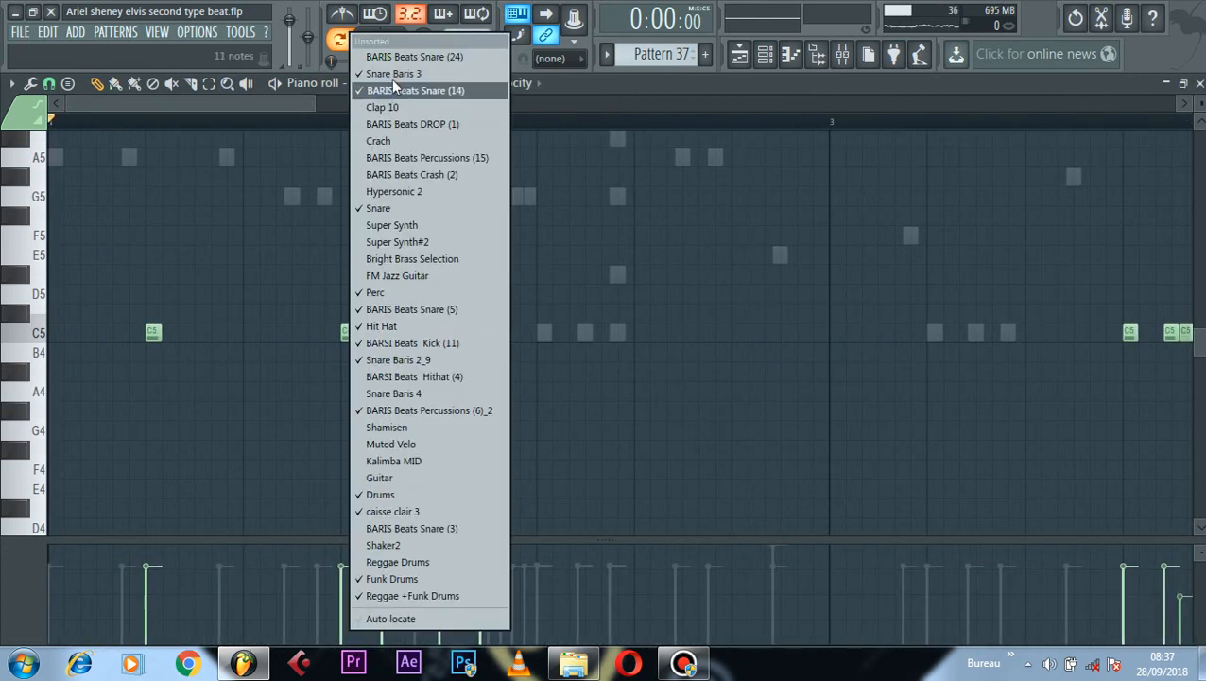
click(392, 74)
scroll(368, 130, down, 5)
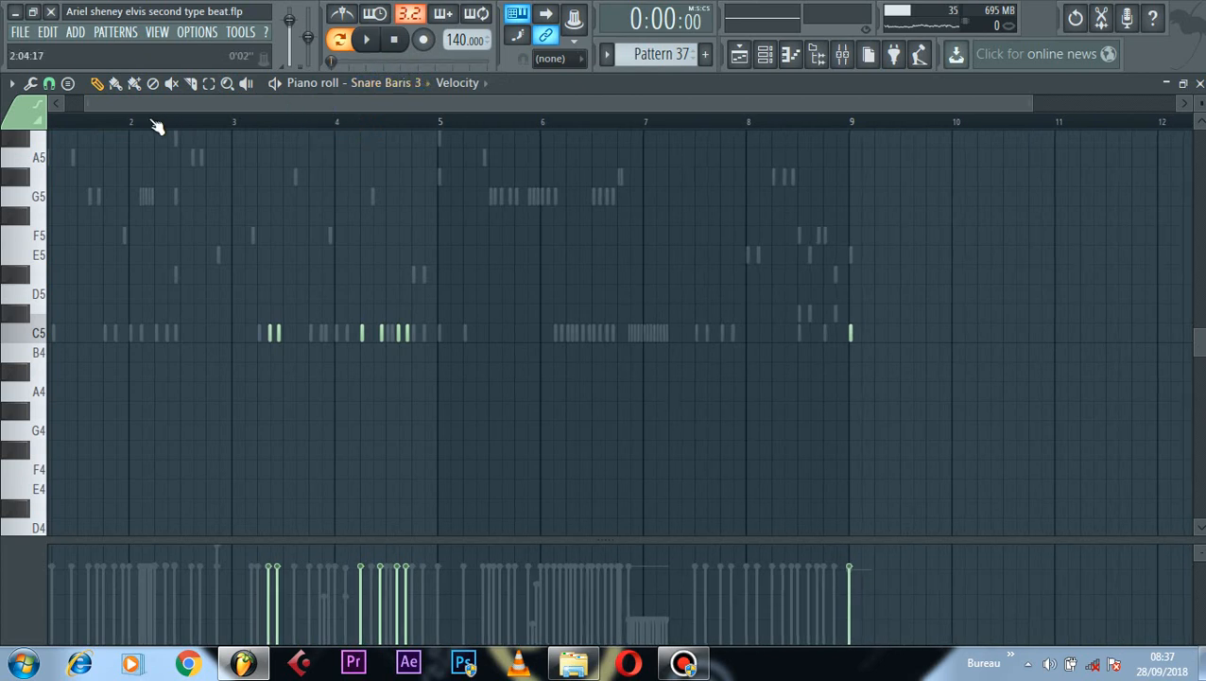
scroll(226, 118, up, 5)
key(space)
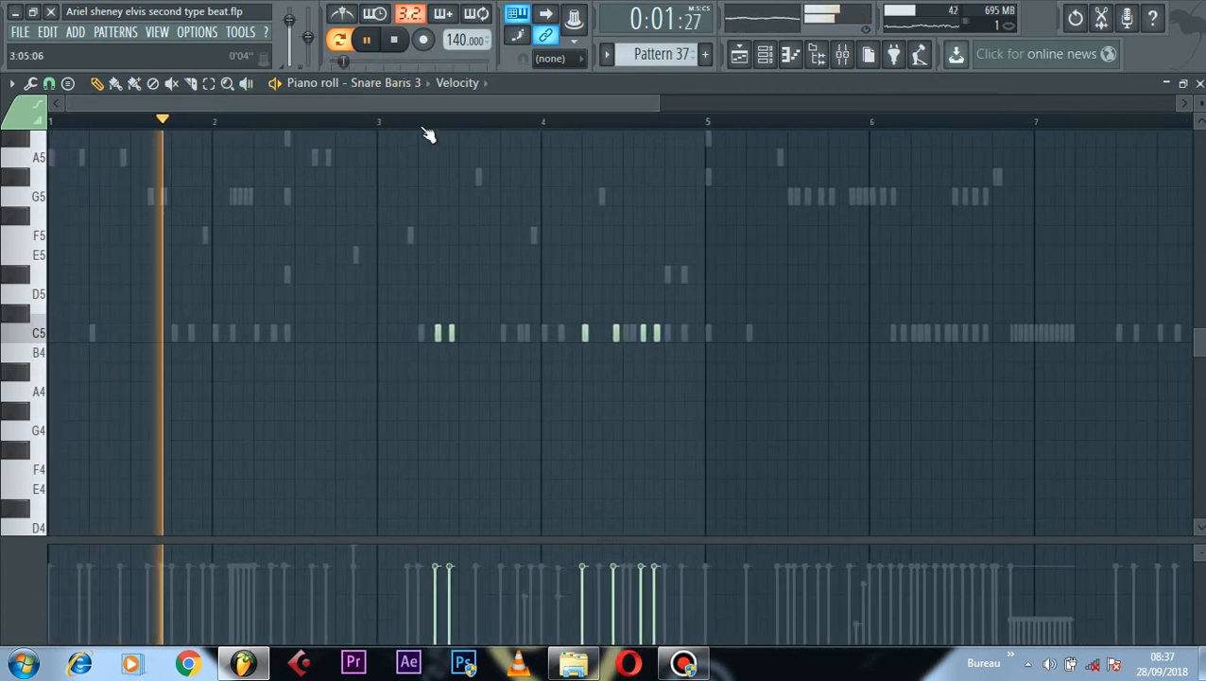
key(space)
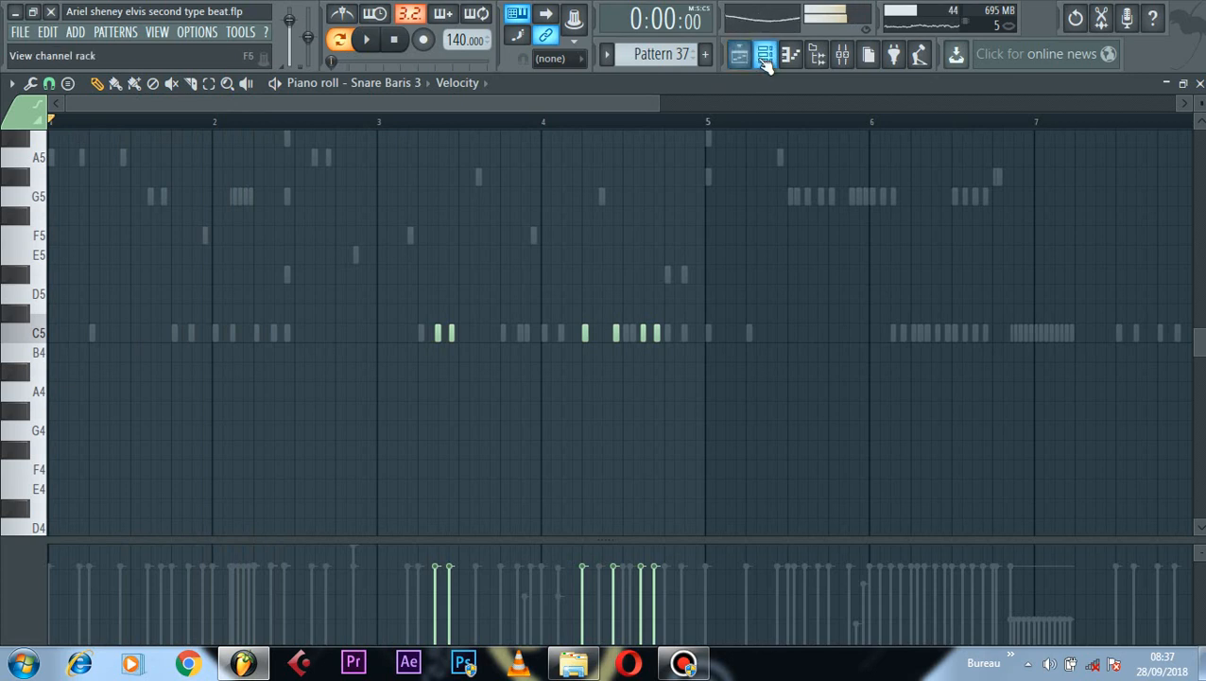
key(space)
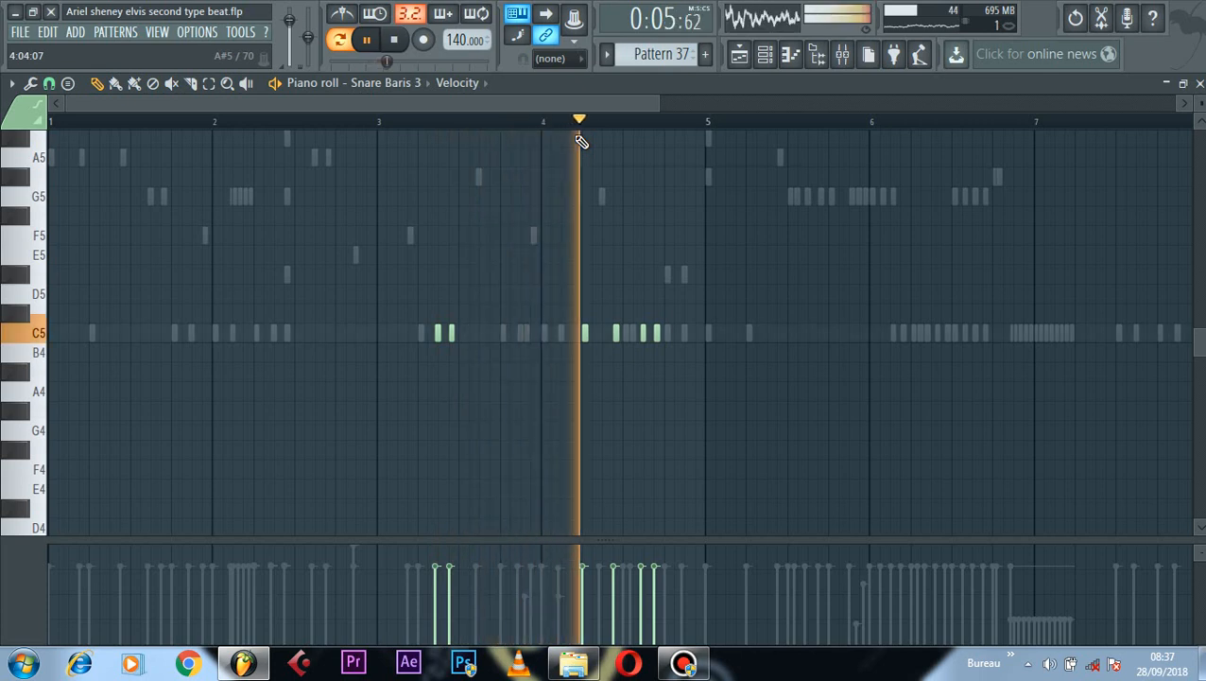
key(space)
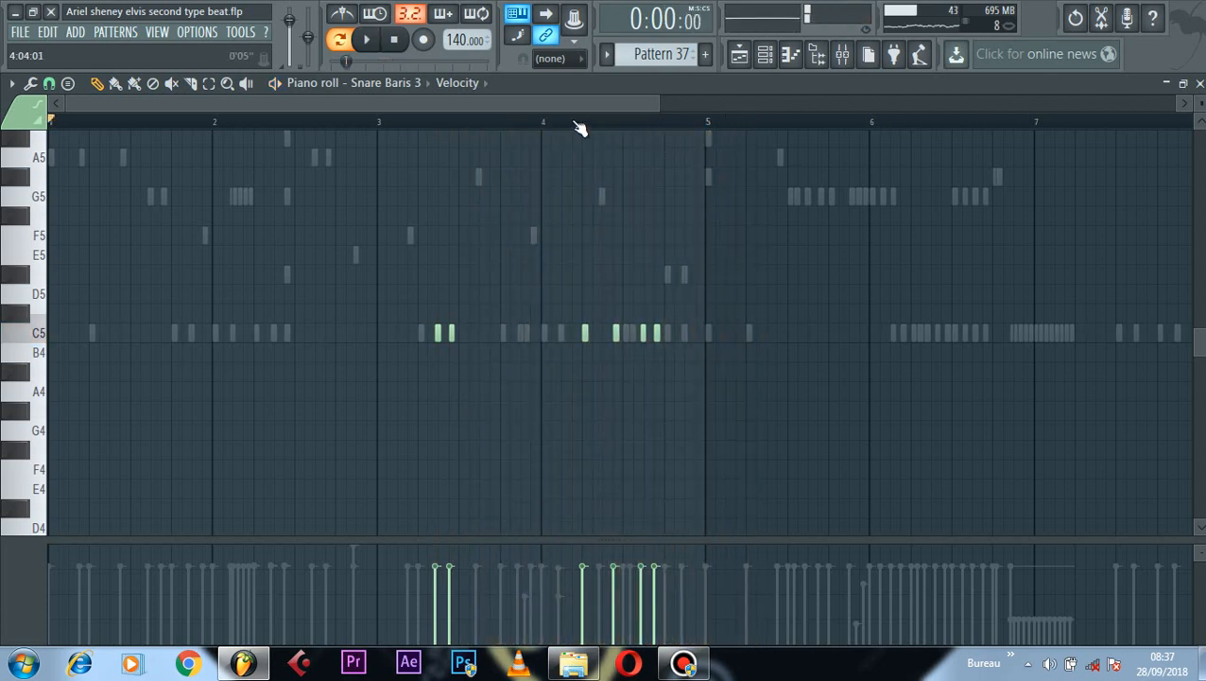
Step: Switch the piano roll back to BARIS Beats Snare (14) and examine its notes while Pattern 37 plays
click(402, 83)
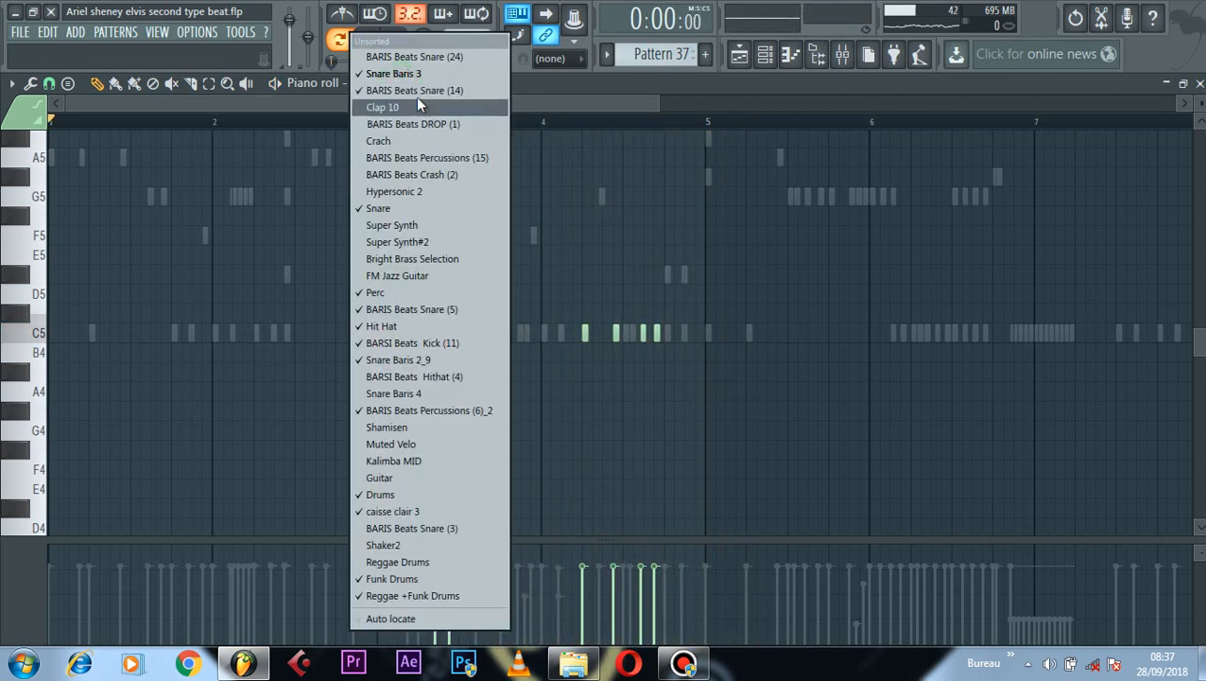
click(420, 89)
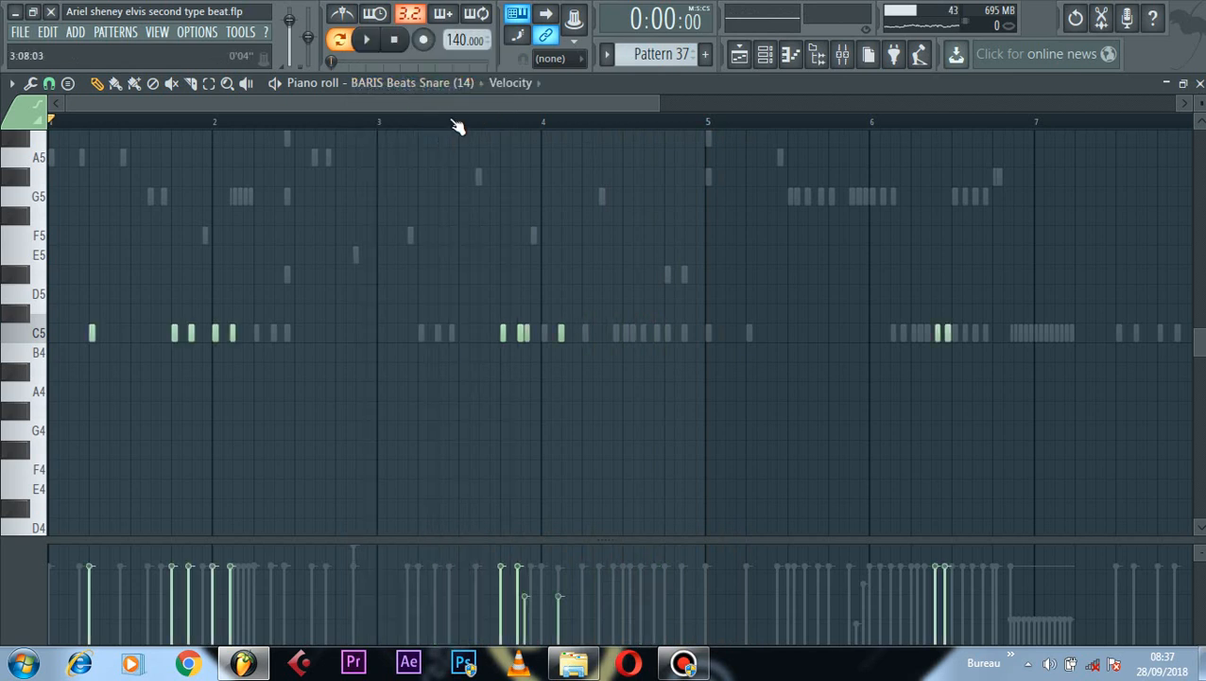
key(space)
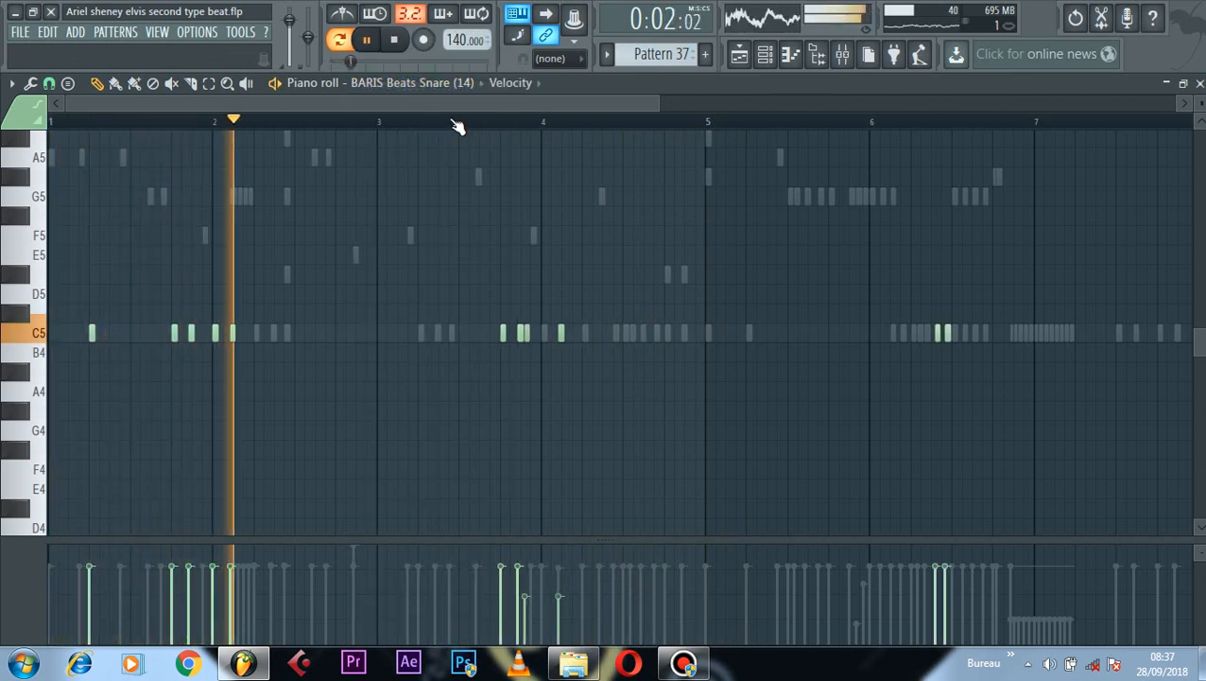
scroll(457, 126, down, 1)
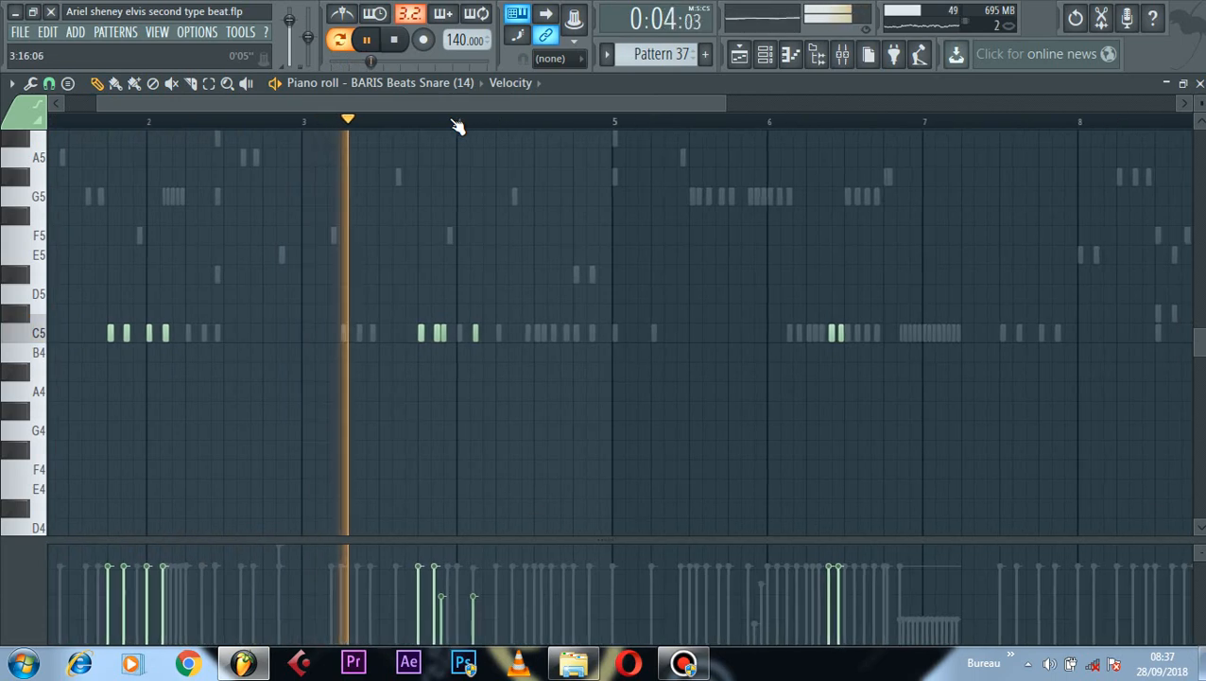
scroll(458, 127, down, 3)
scroll(72, 129, up, 1)
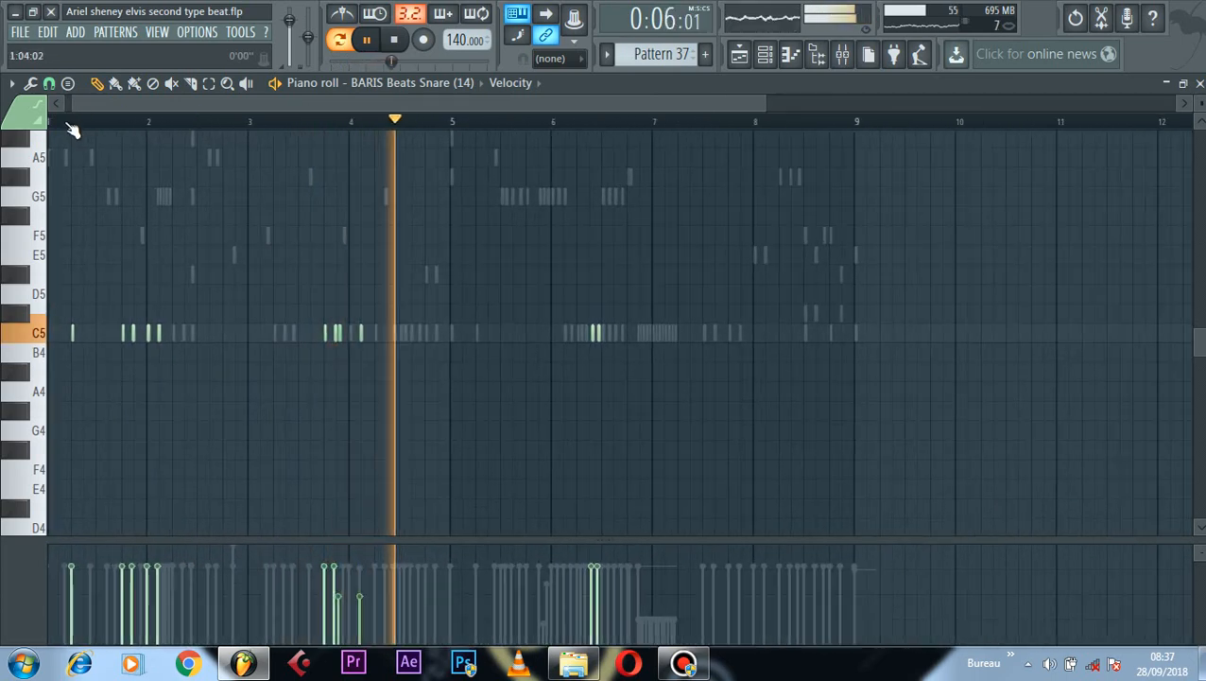
scroll(73, 130, up, 4)
drag(115, 106, 78, 100)
scroll(166, 125, up, 1)
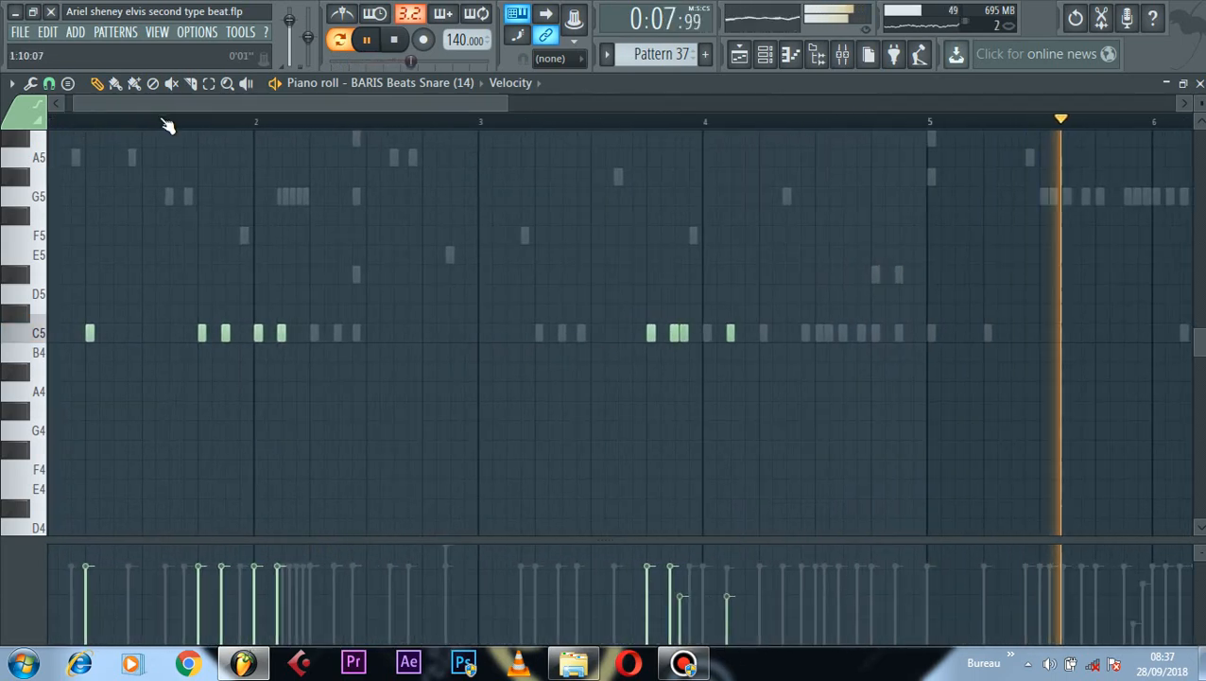
Step: Stop playback and switch the piano roll to the Snare channel's notes
scroll(168, 125, down, 3)
key(space)
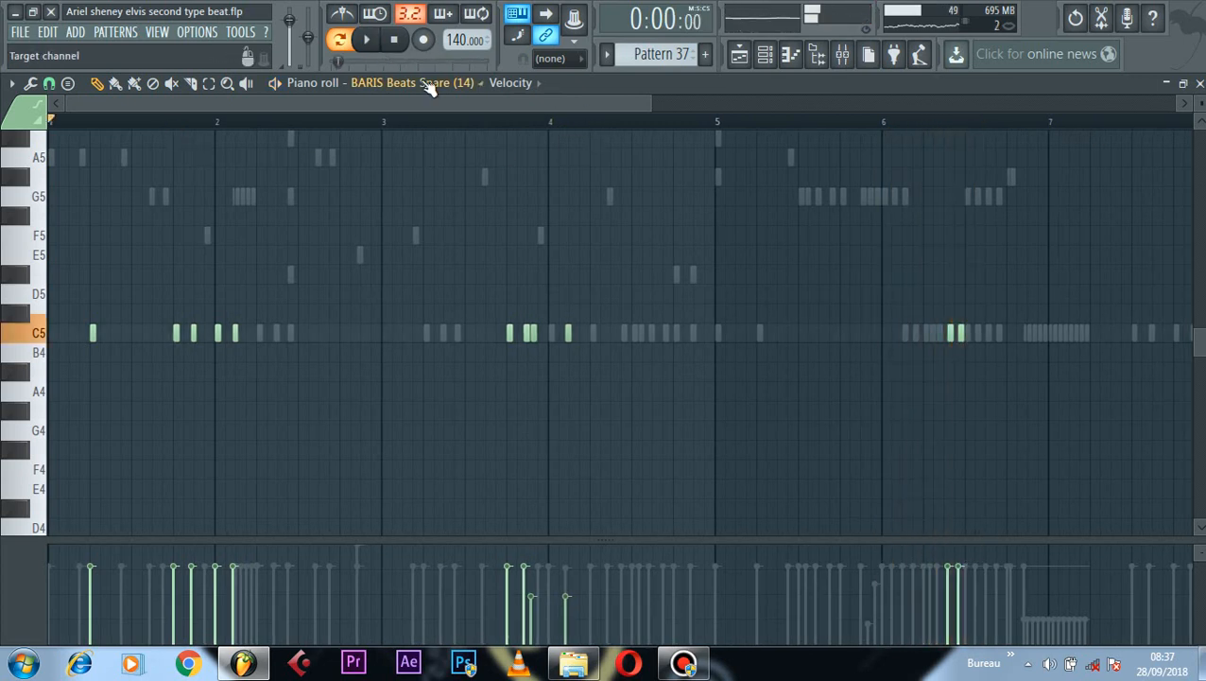
click(428, 83)
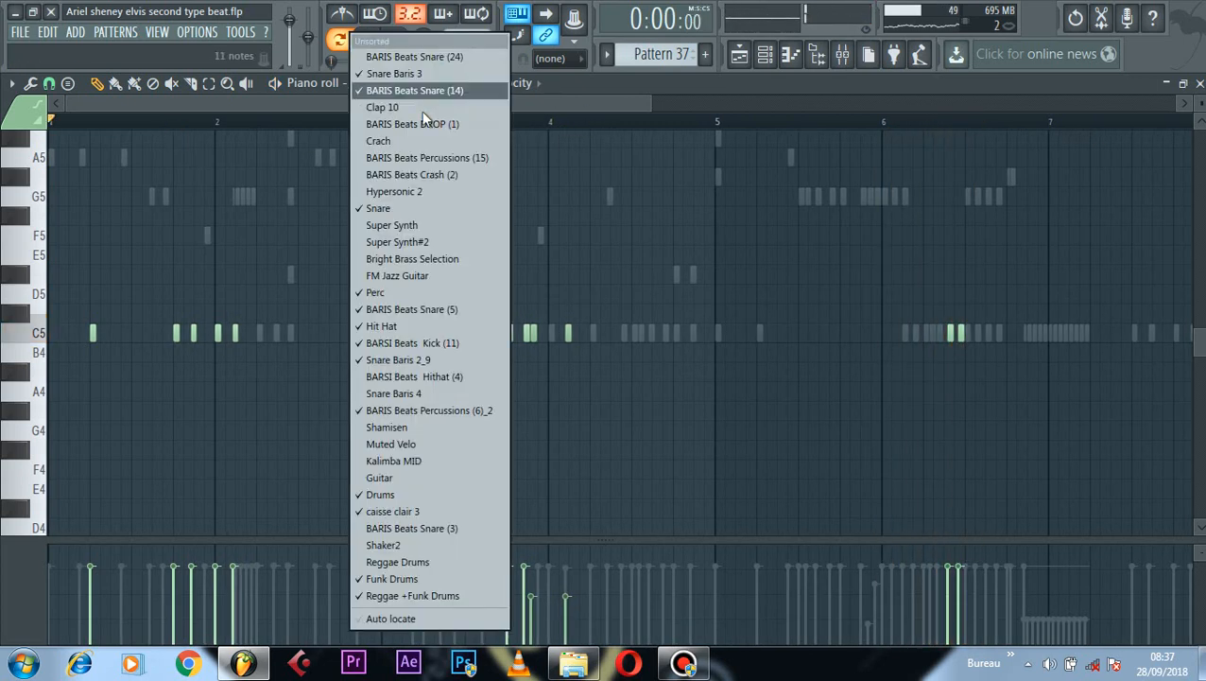
click(450, 202)
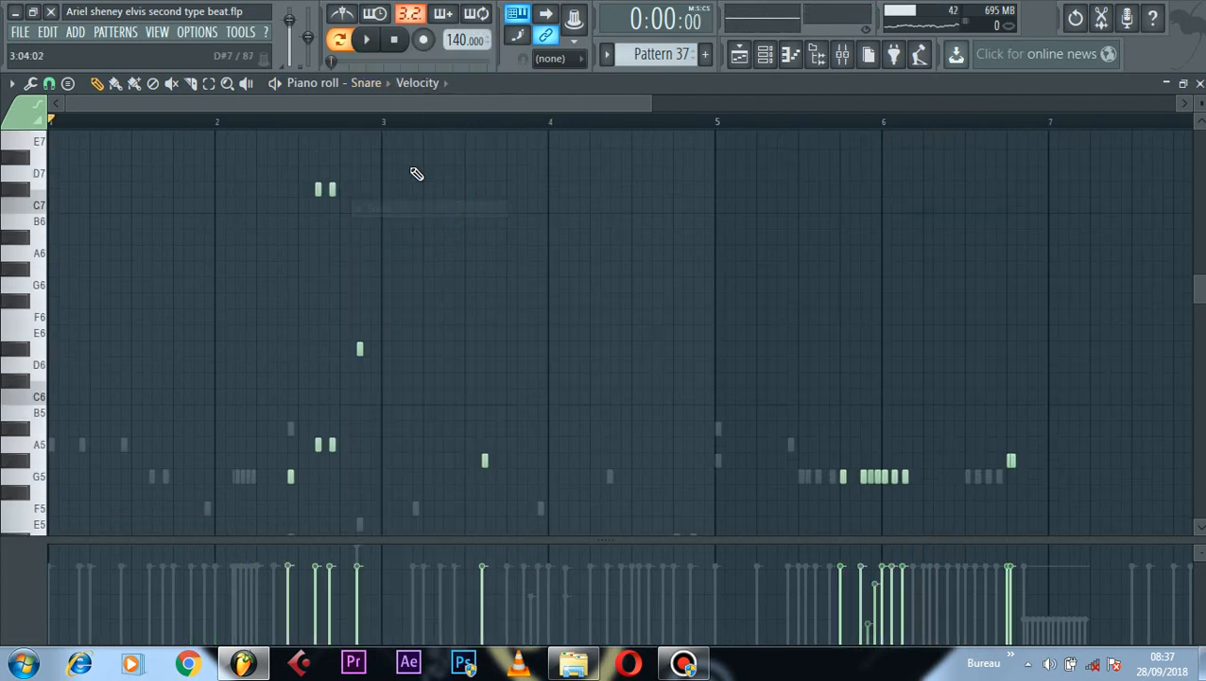
Step: View the Snare channel's Purity instrument with its Snares preset, and play Pattern 37 briefly with the Snare notes displayed
click(766, 54)
click(355, 357)
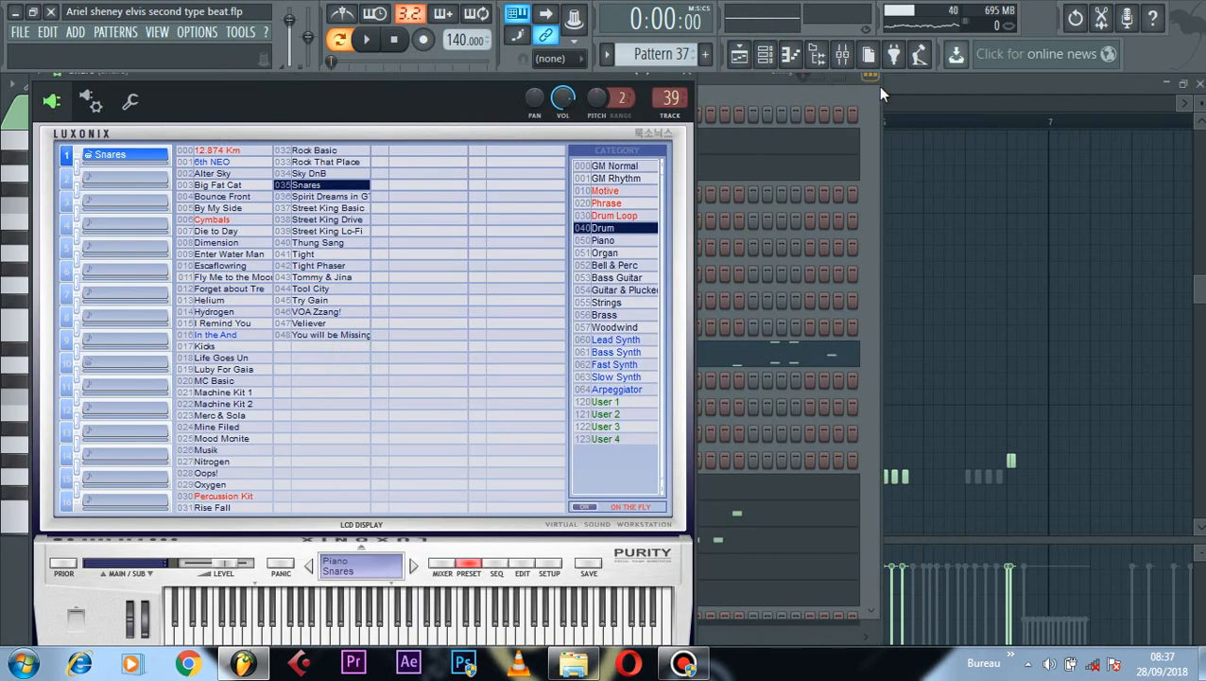
click(879, 92)
key(space)
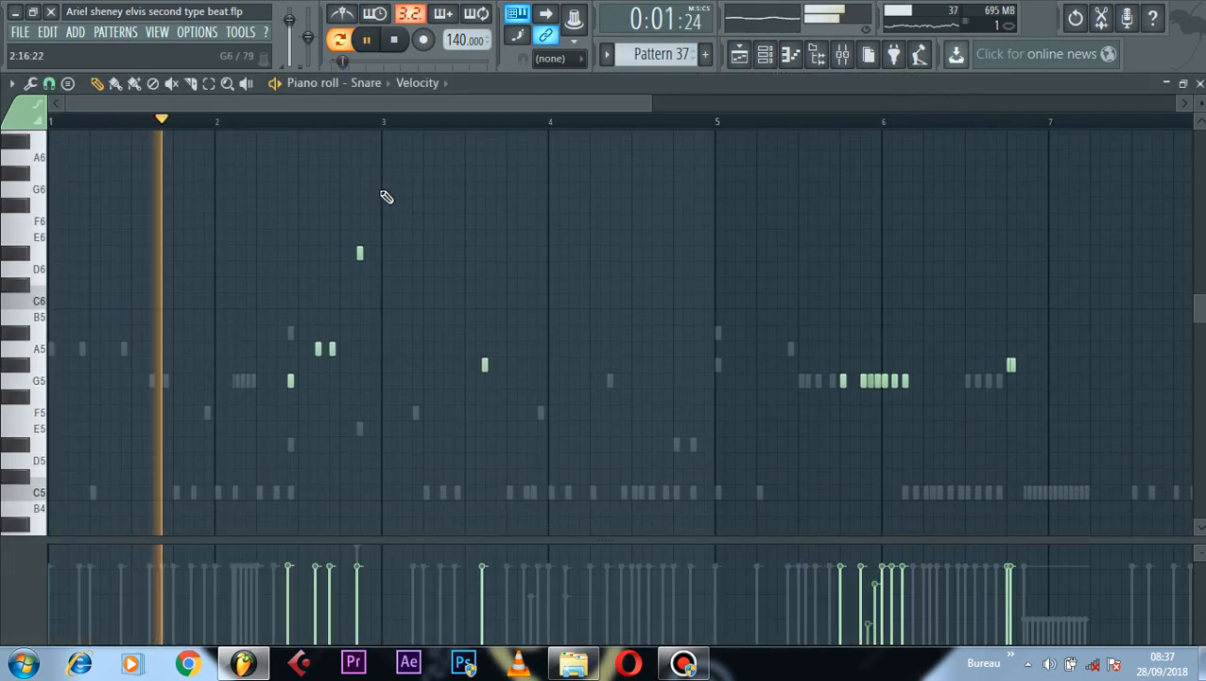
click(764, 54)
key(space)
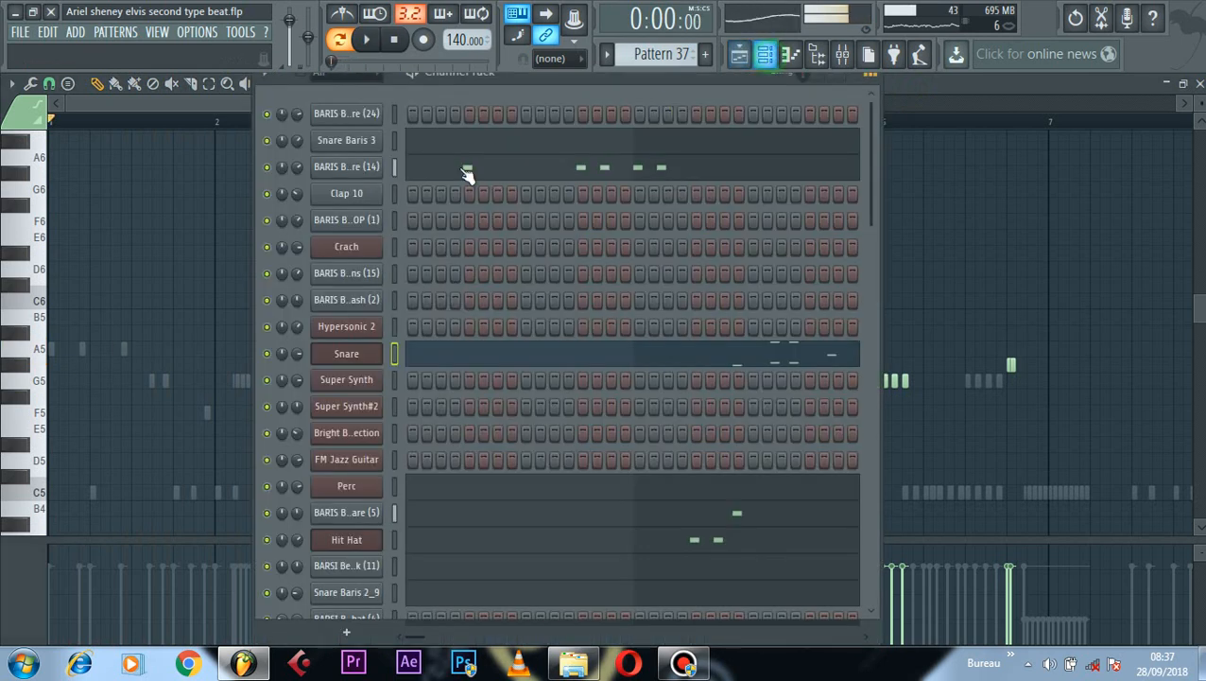
Step: Reopen the Snare notes in the piano roll and play Pattern 37 from bar 2, then stop playback
click(477, 366)
key(space)
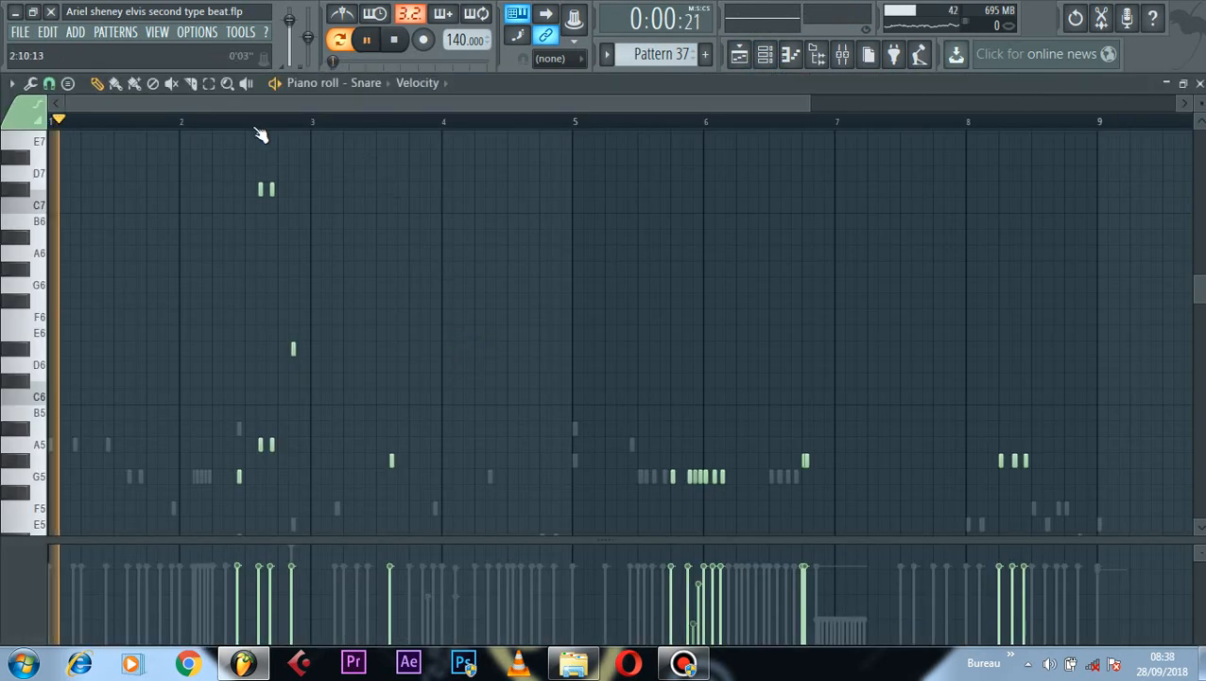
click(181, 124)
scroll(420, 242, down, 3)
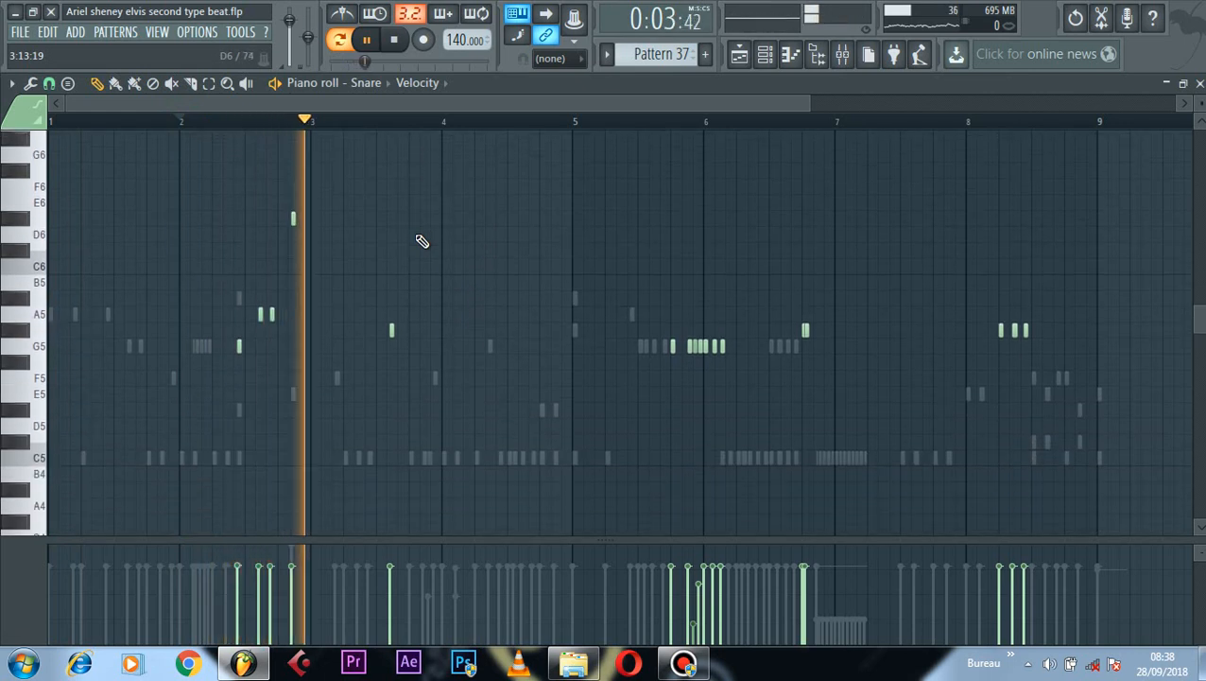
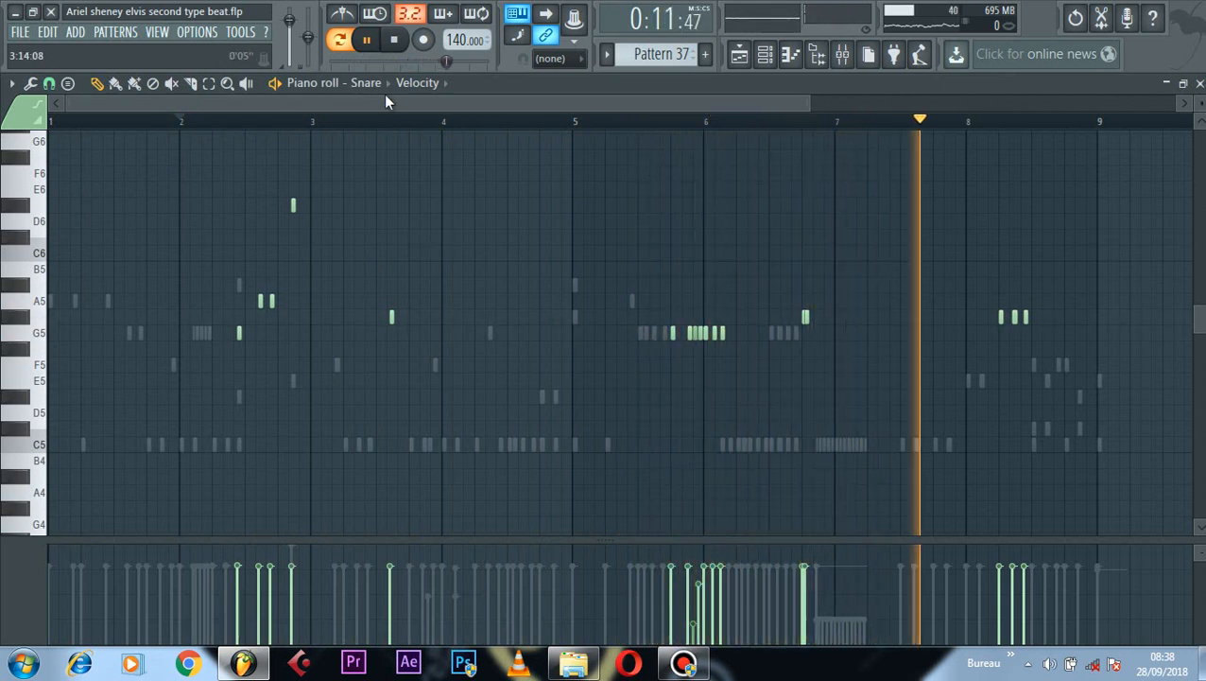
key(space)
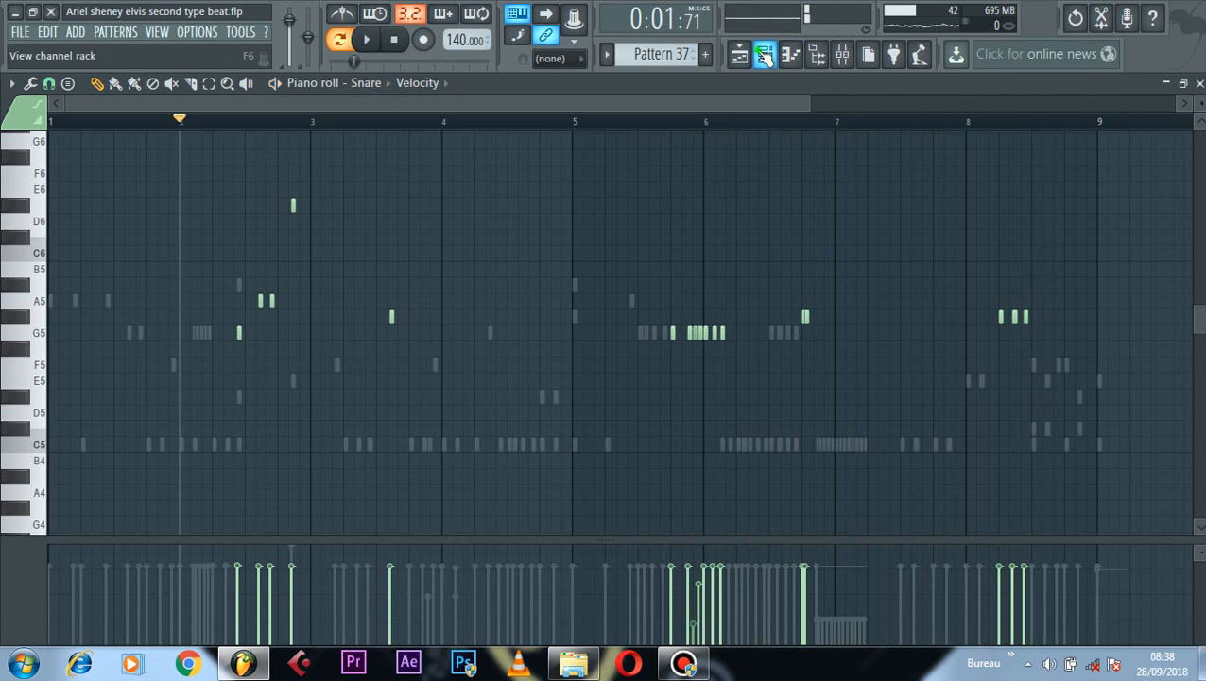
Step: Show the Perc channel's notes in the piano roll and play the pattern from bar 8, stopping after the last notes
click(763, 54)
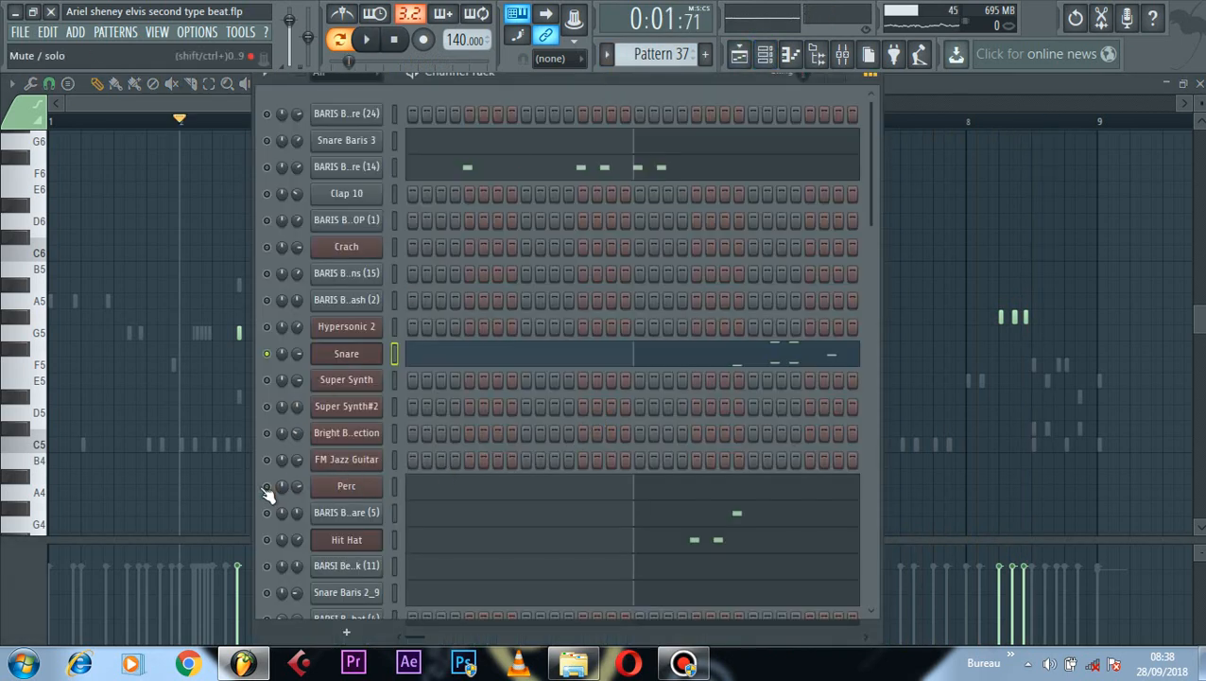
click(516, 487)
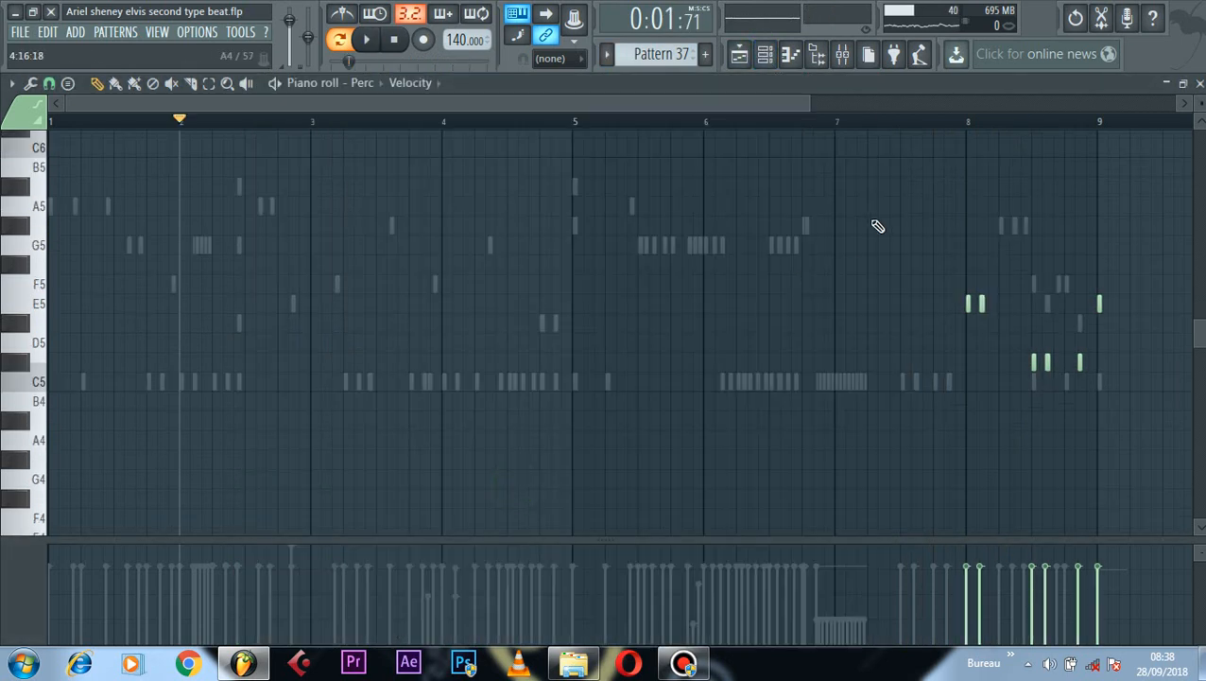
key(space)
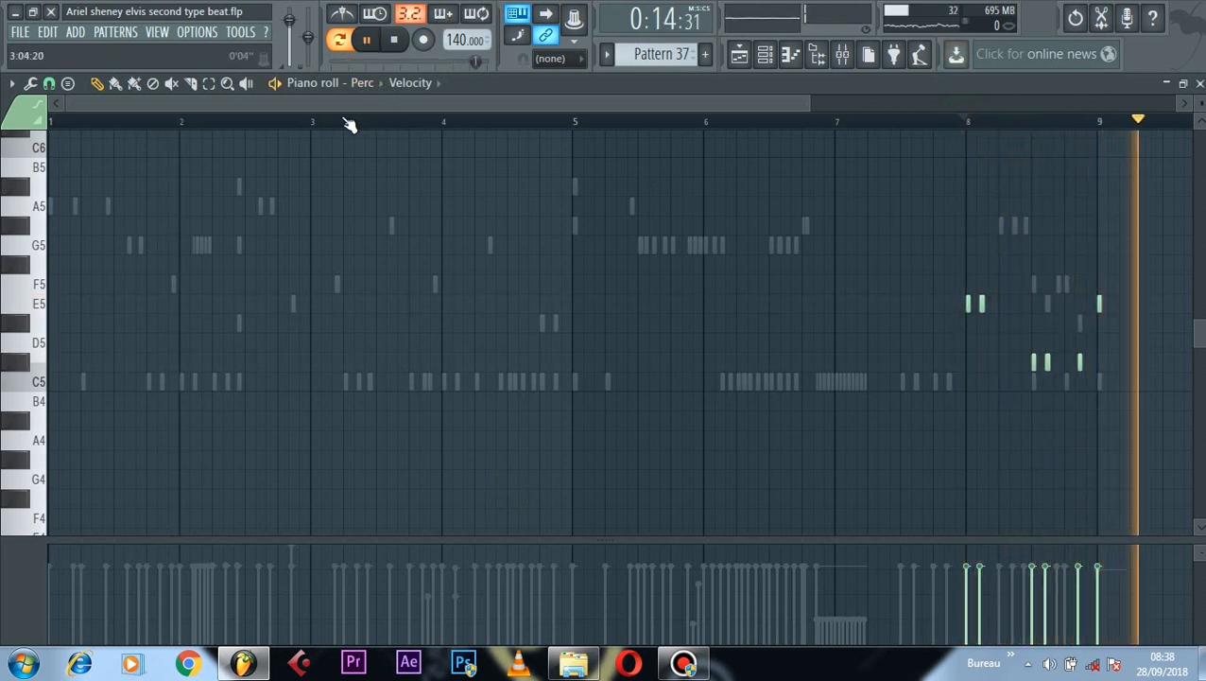
key(space)
Step: Switch the piano roll to BARIS Beats Snare (5) and play Pattern 37 briefly with its notes displayed
click(362, 82)
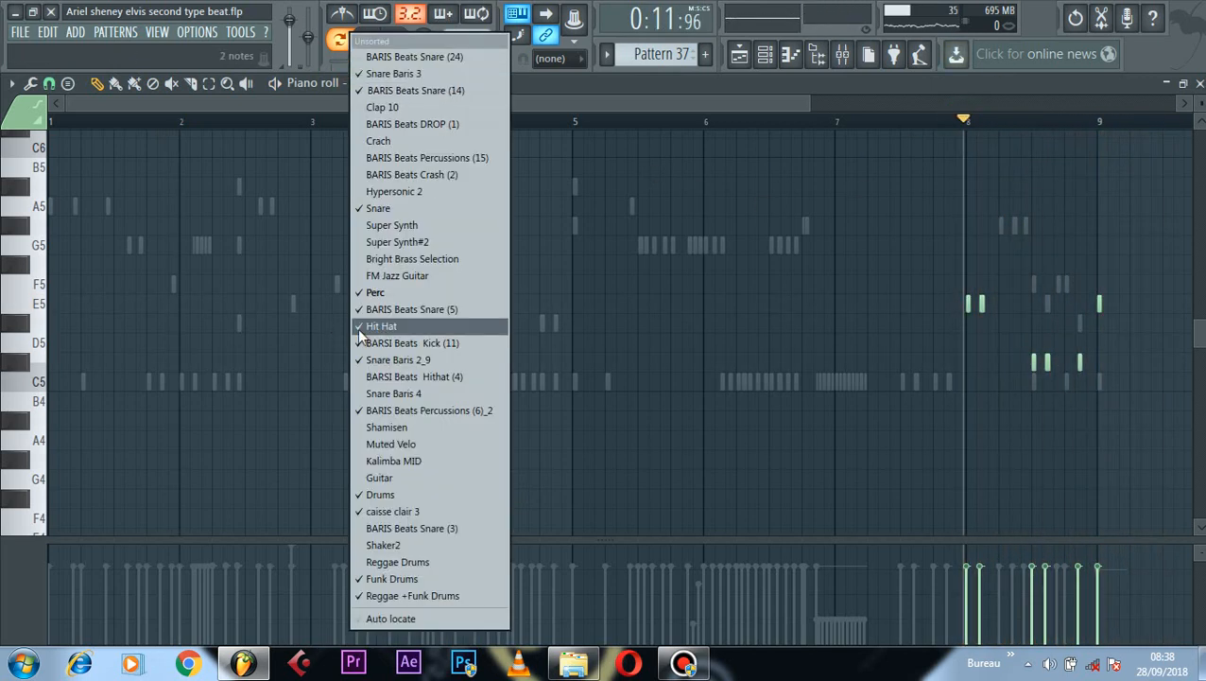
click(387, 310)
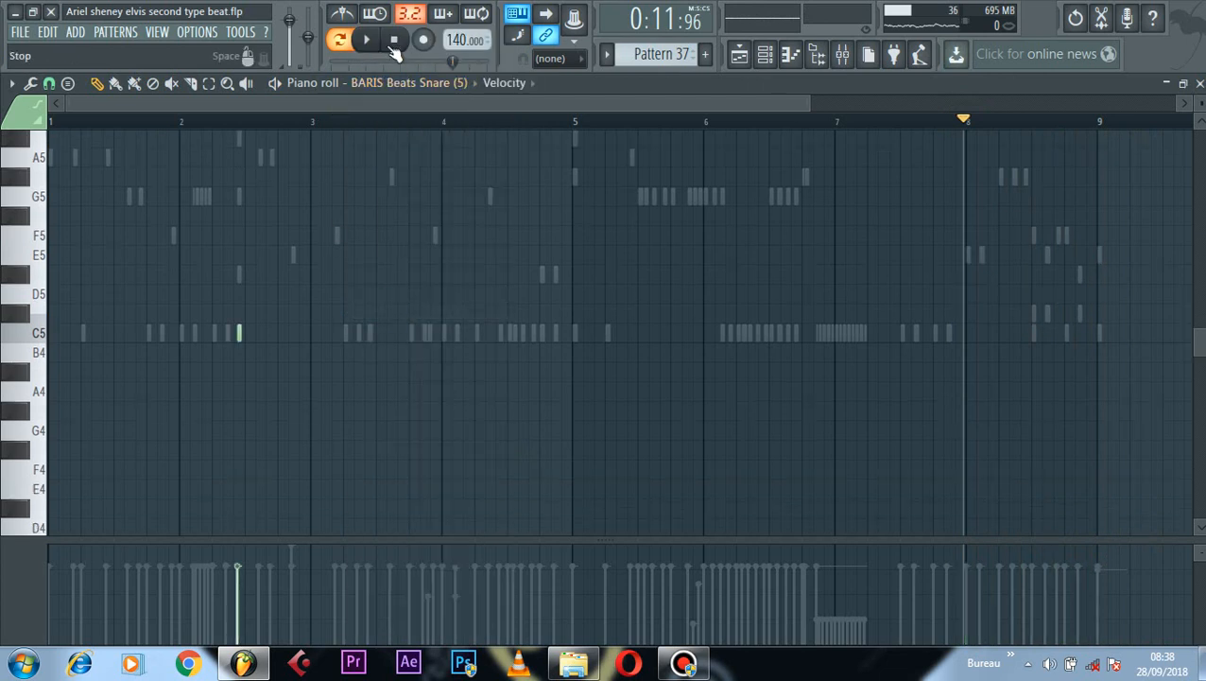
key(space)
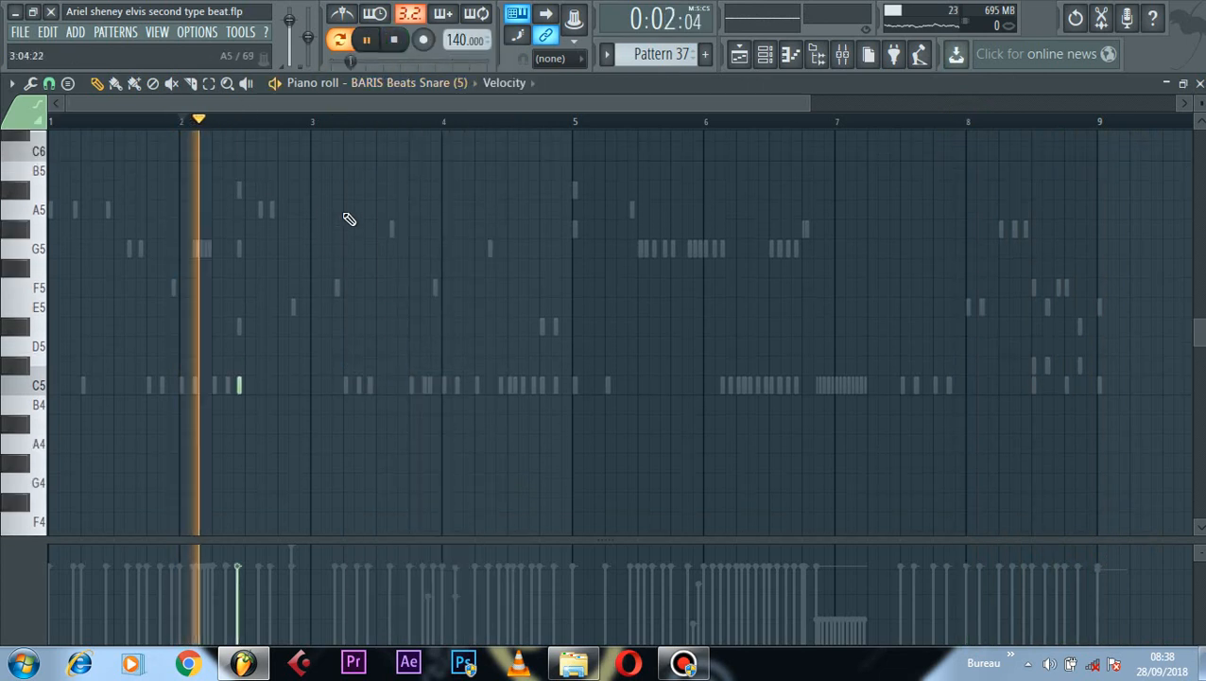
scroll(397, 161, down, 3)
key(space)
Step: Unmute BARIS Beats Snare (5) in the channel rack, and play the pattern with its notes shown in the piano roll
click(764, 56)
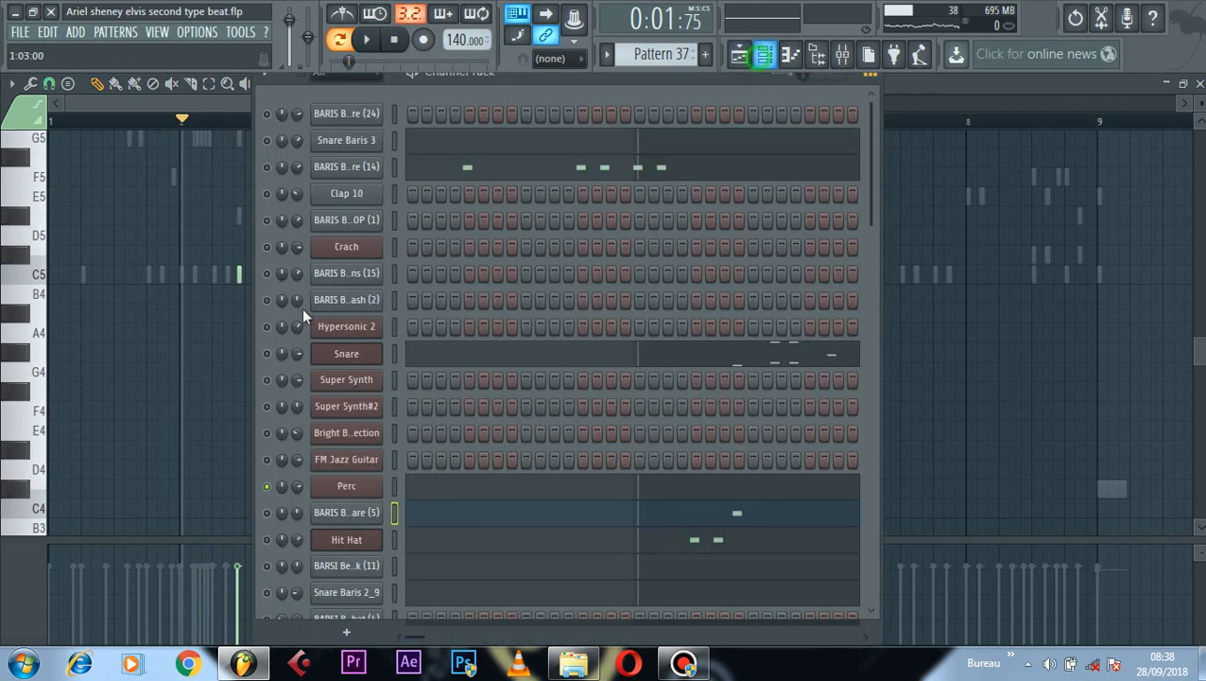
click(268, 514)
key(space)
key(space)
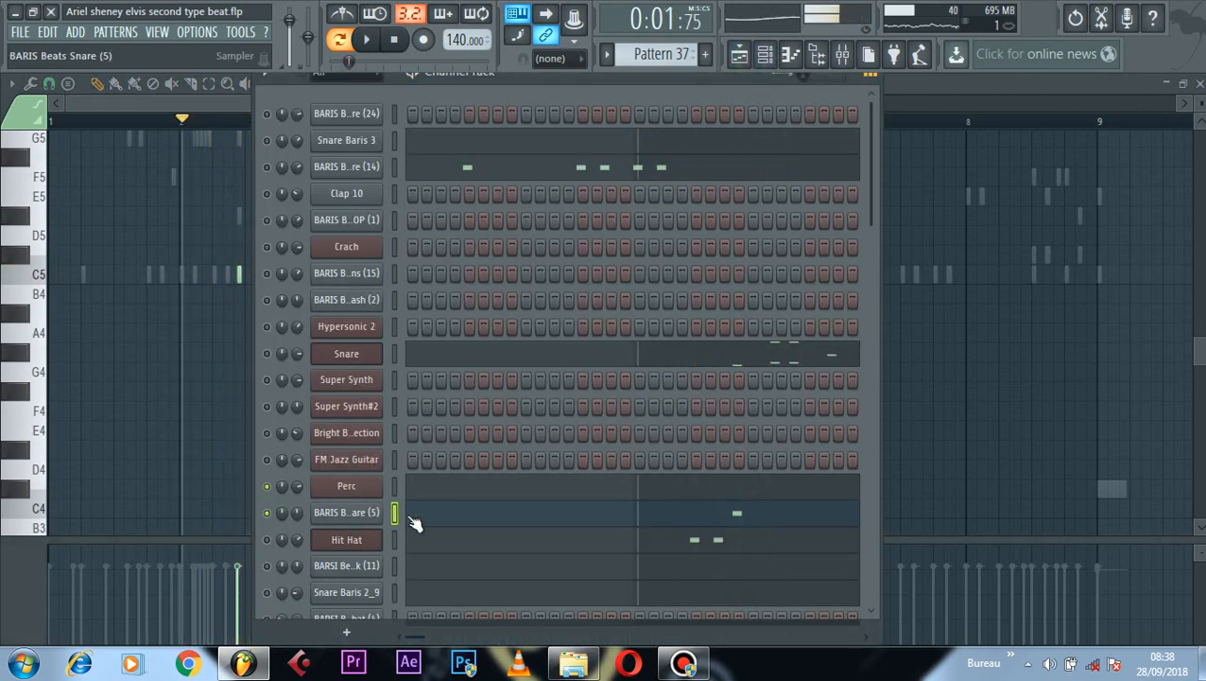
click(479, 520)
key(space)
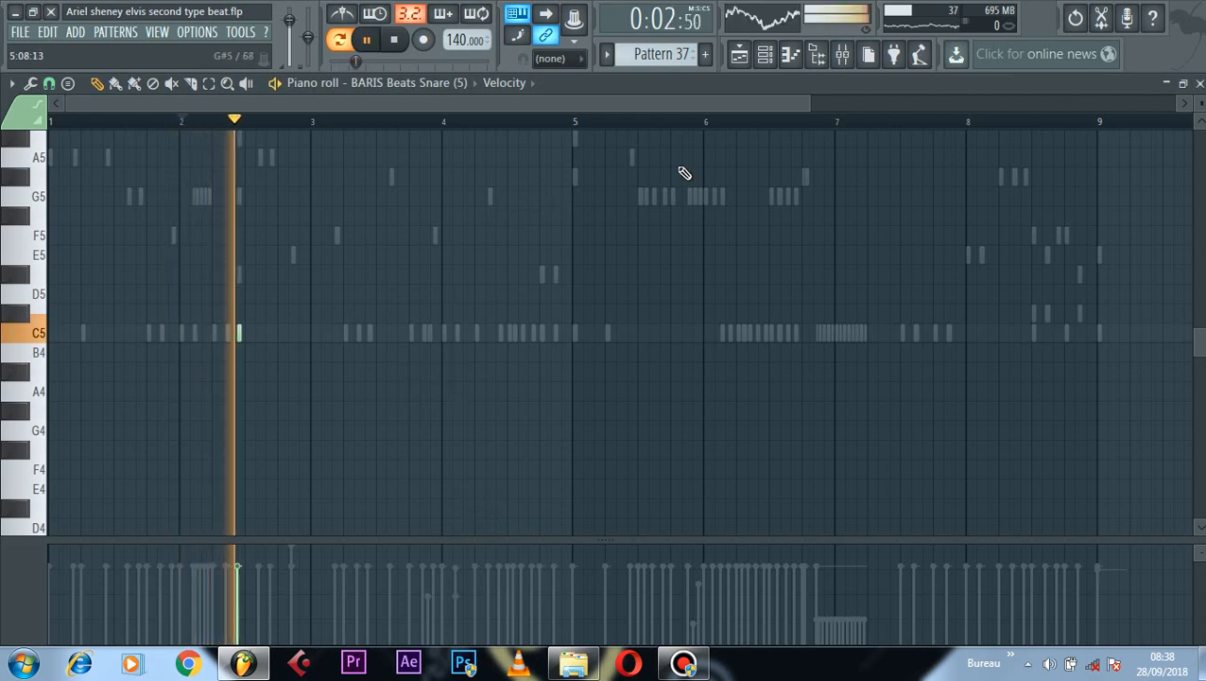
key(space)
Step: Show the Hit Hat channel's notes in the piano roll and play Pattern 37 briefly
click(764, 54)
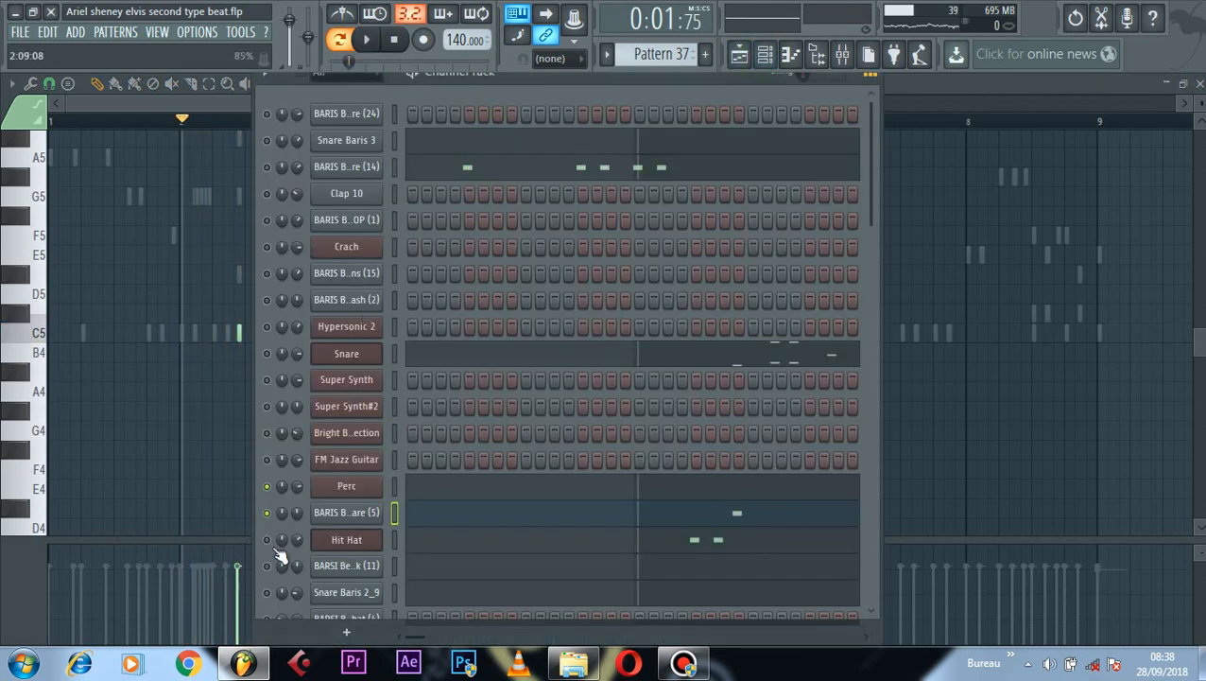
click(450, 546)
key(space)
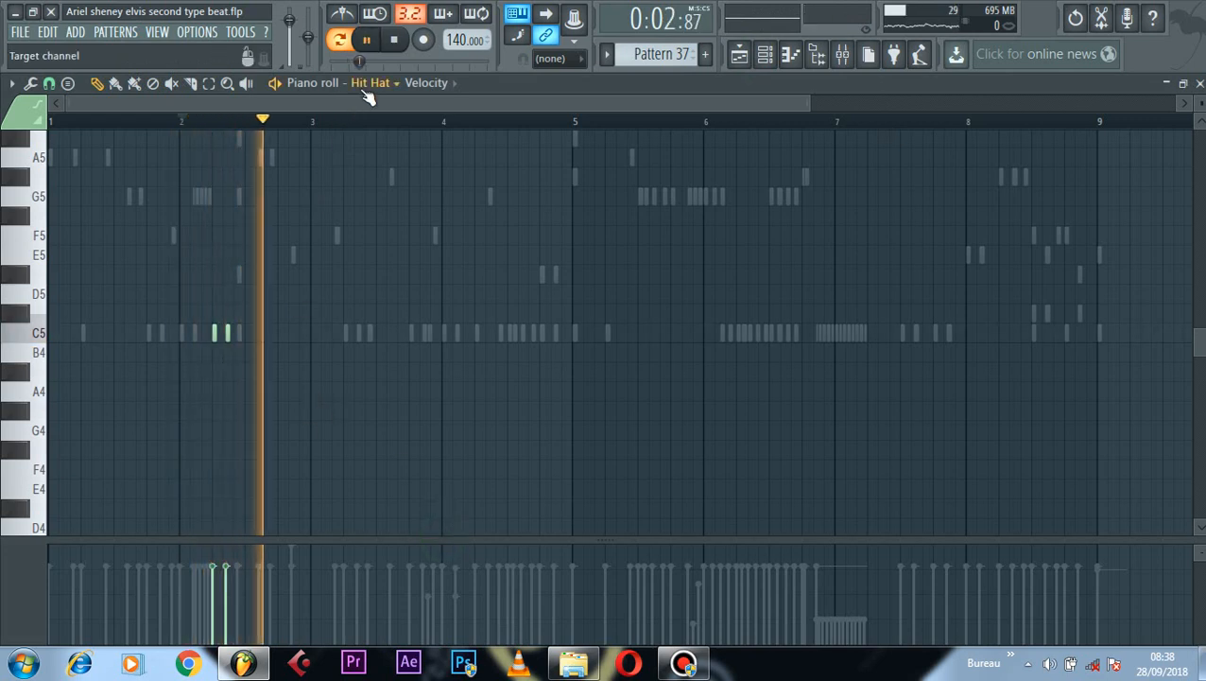
key(space)
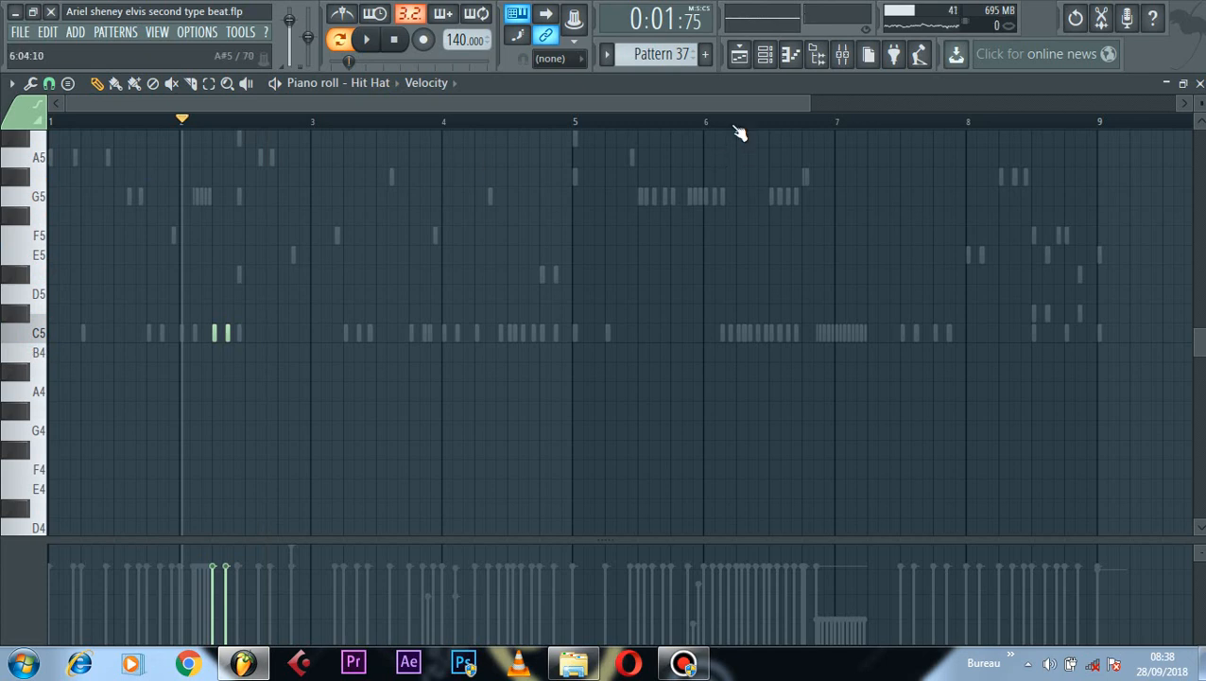
Step: View the Hit Hat channel's Hypersonic 2 instrument with its Funk 1 Drums patch, and return to the piano roll
click(764, 57)
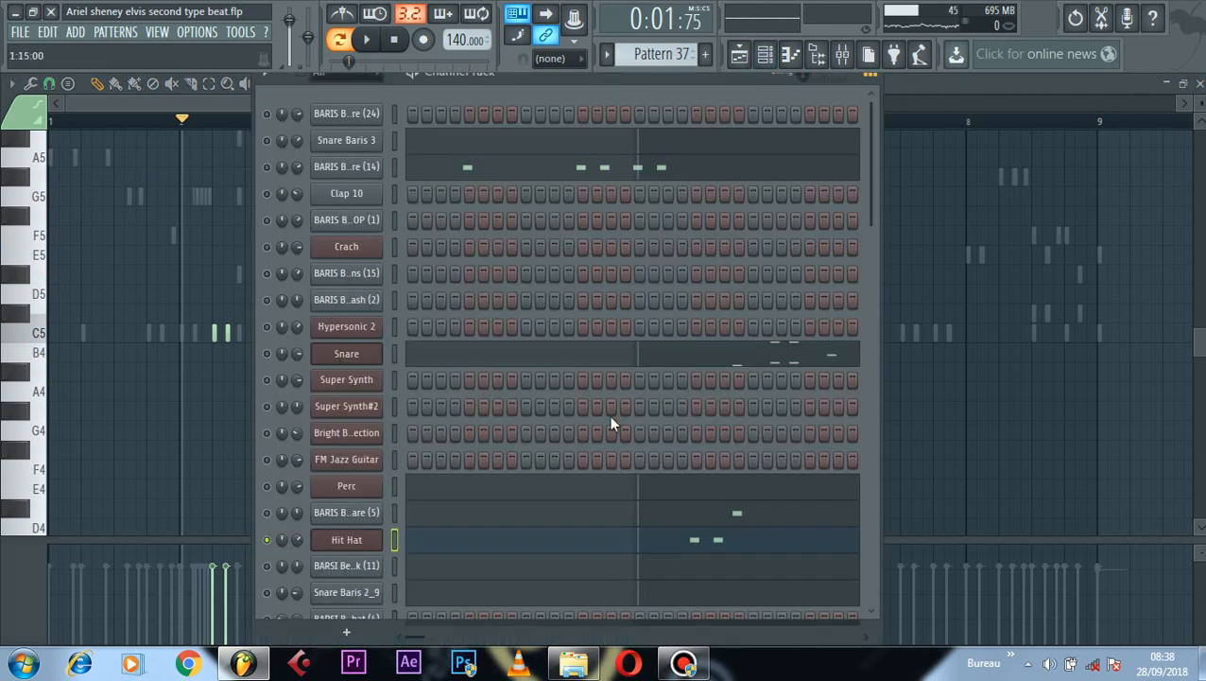
click(354, 539)
click(535, 111)
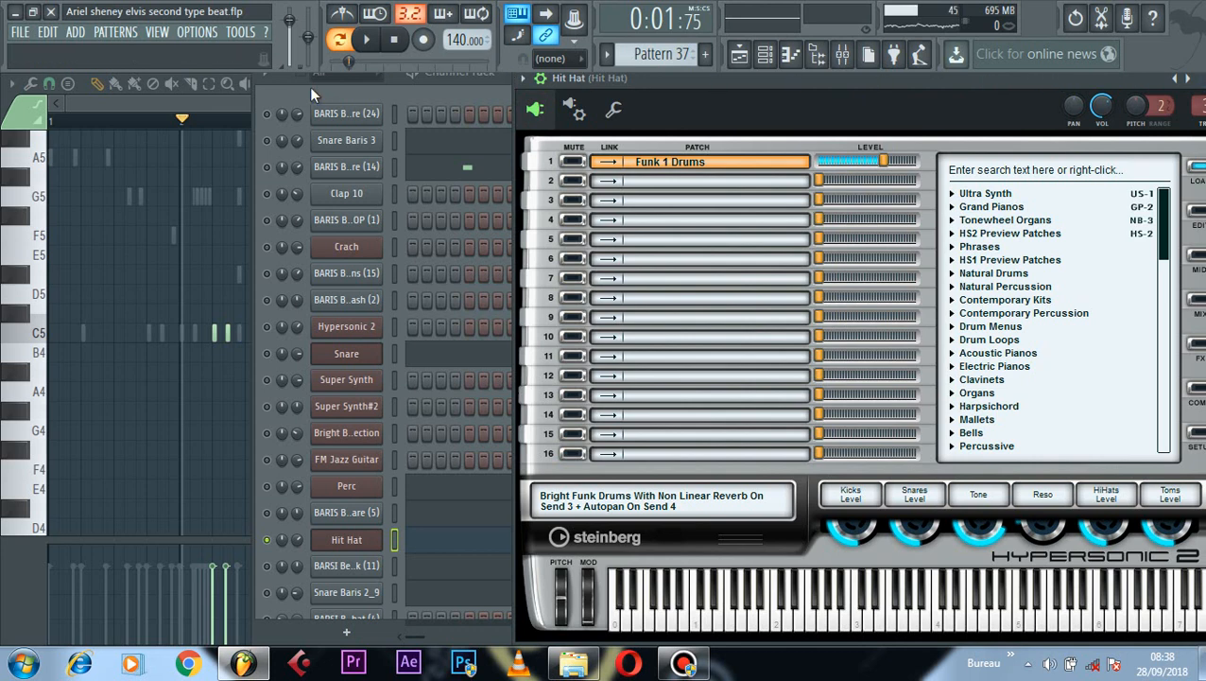
click(212, 107)
Step: Play the Hit Hat part briefly and audition its other drum sounds on the piano roll's keyboard
key(space)
key(space)
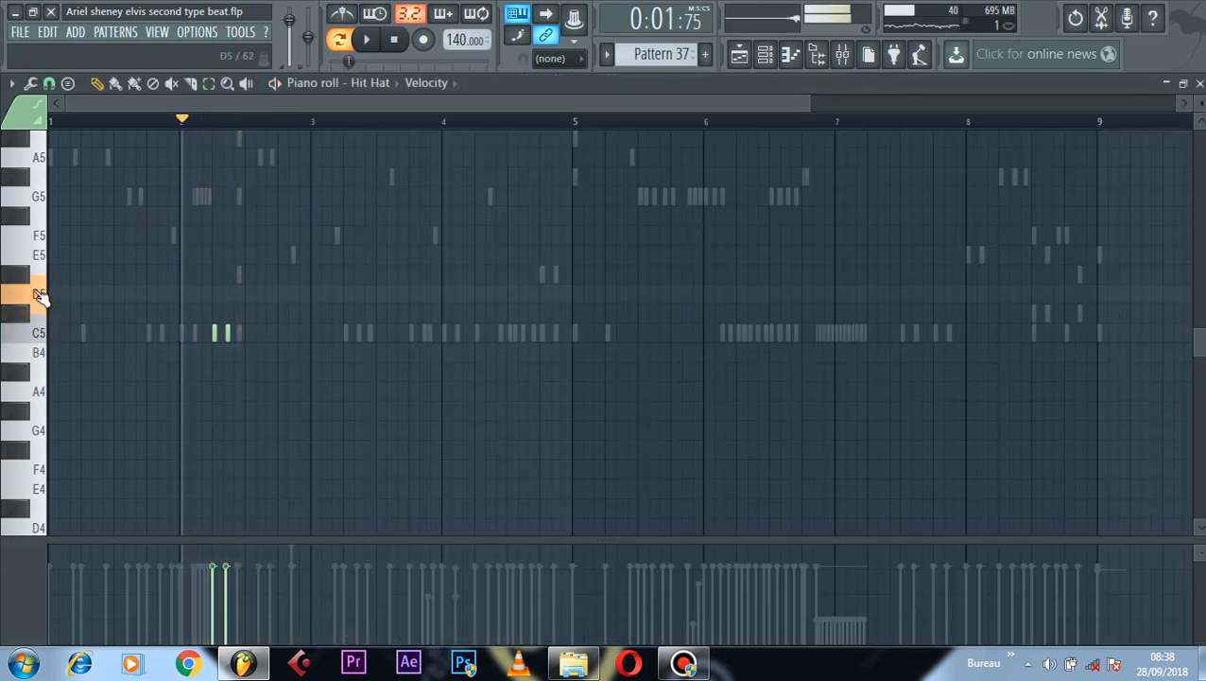
scroll(28, 199, up, 1)
scroll(14, 515, down, 1)
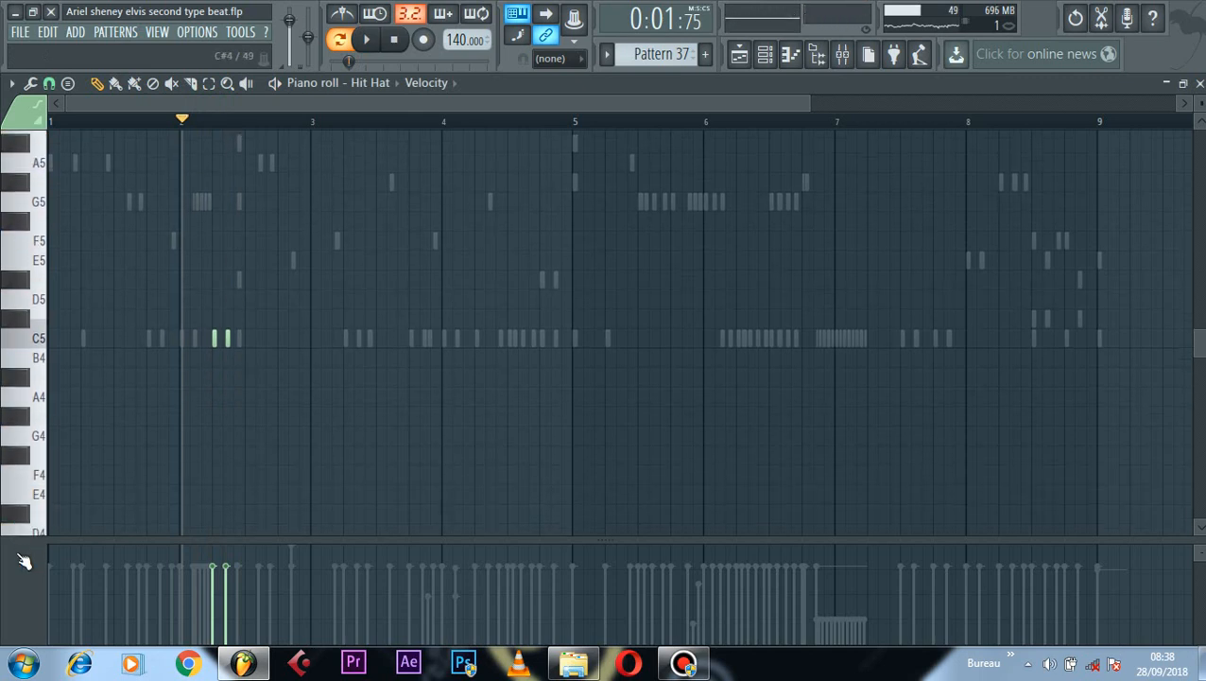
scroll(21, 113, up, 7)
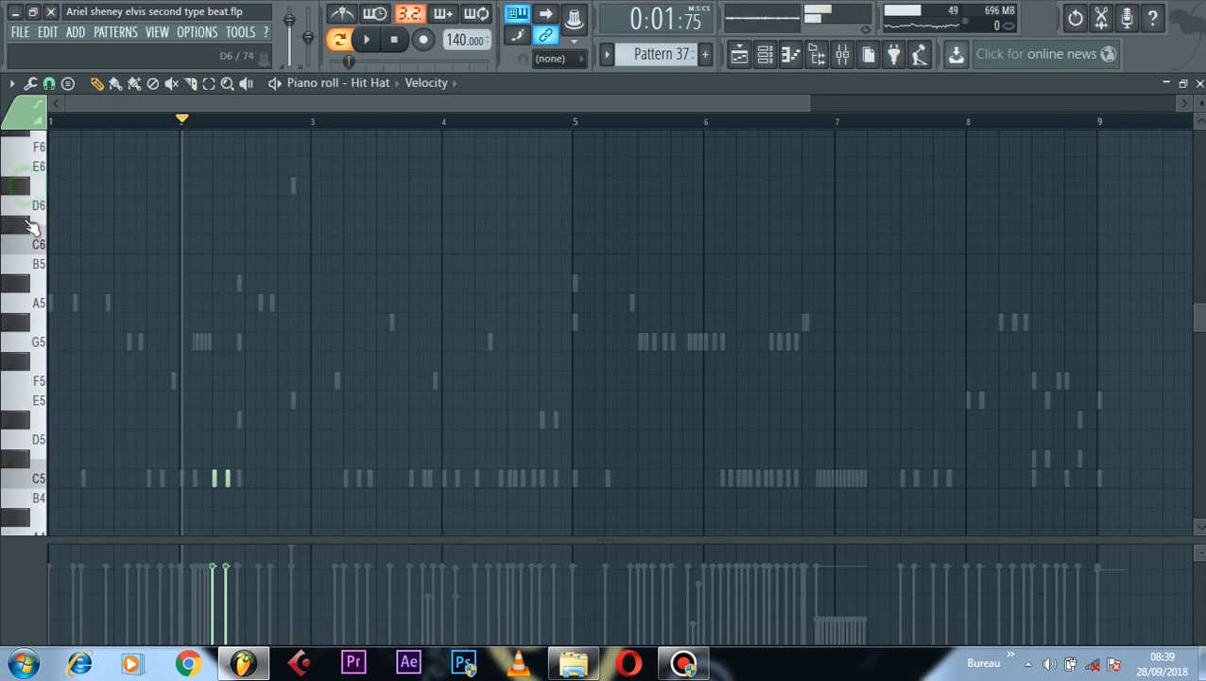
Step: Show the Hit Hat mixer track and bypass its effects, playing the pattern before and after to compare the sound
key(space)
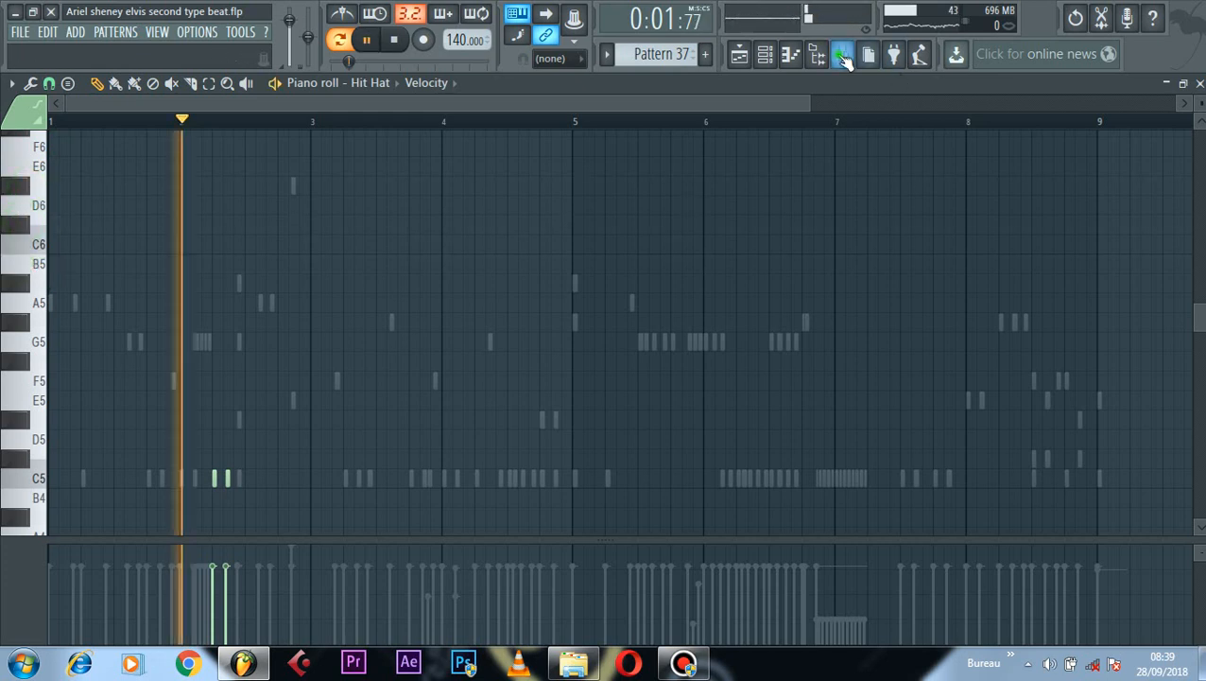
click(842, 58)
key(space)
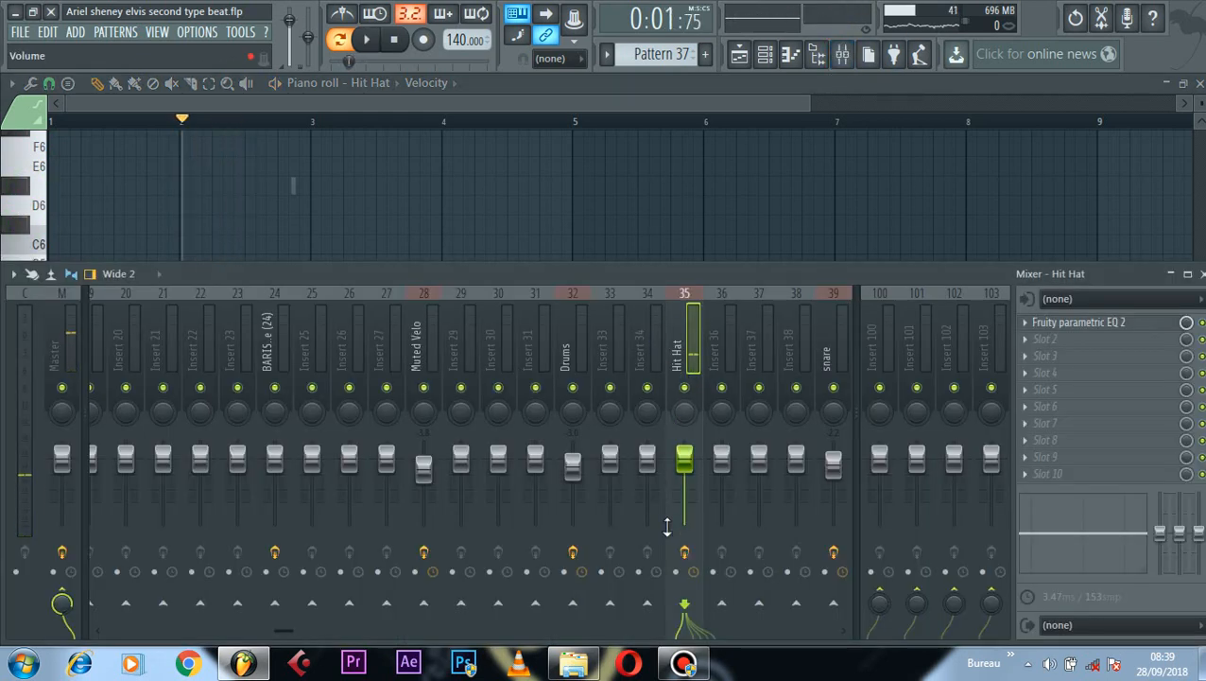
key(space)
key(space)
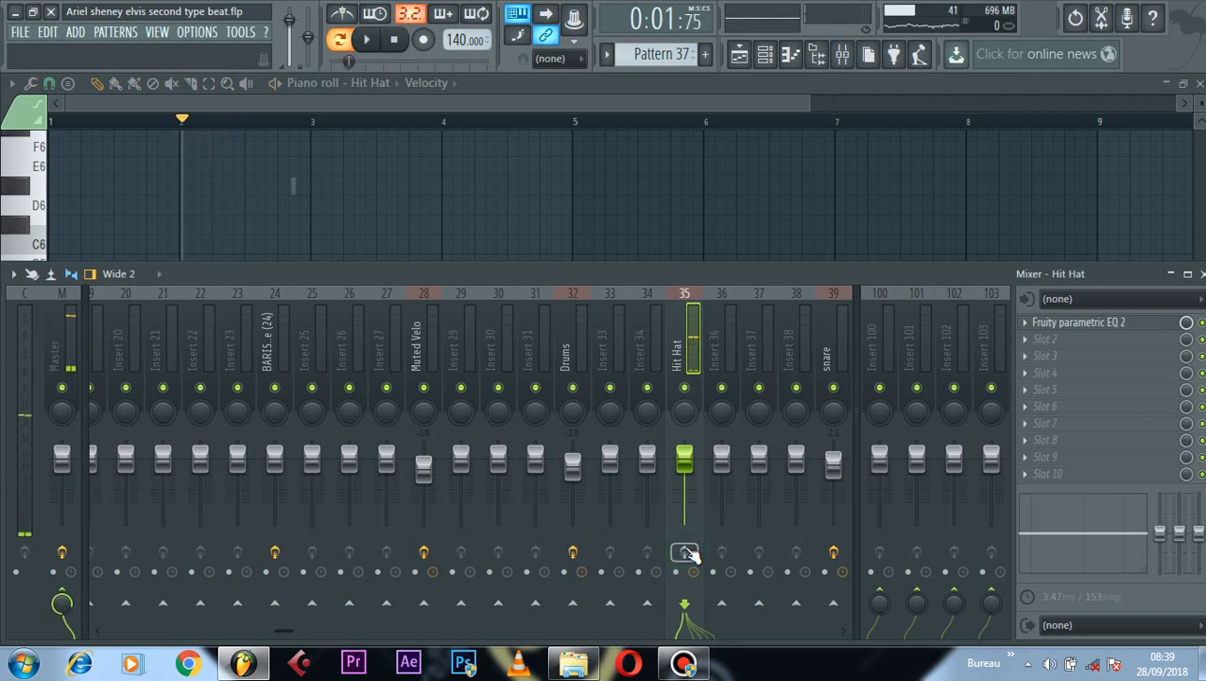
key(space)
key(space)
key(space)
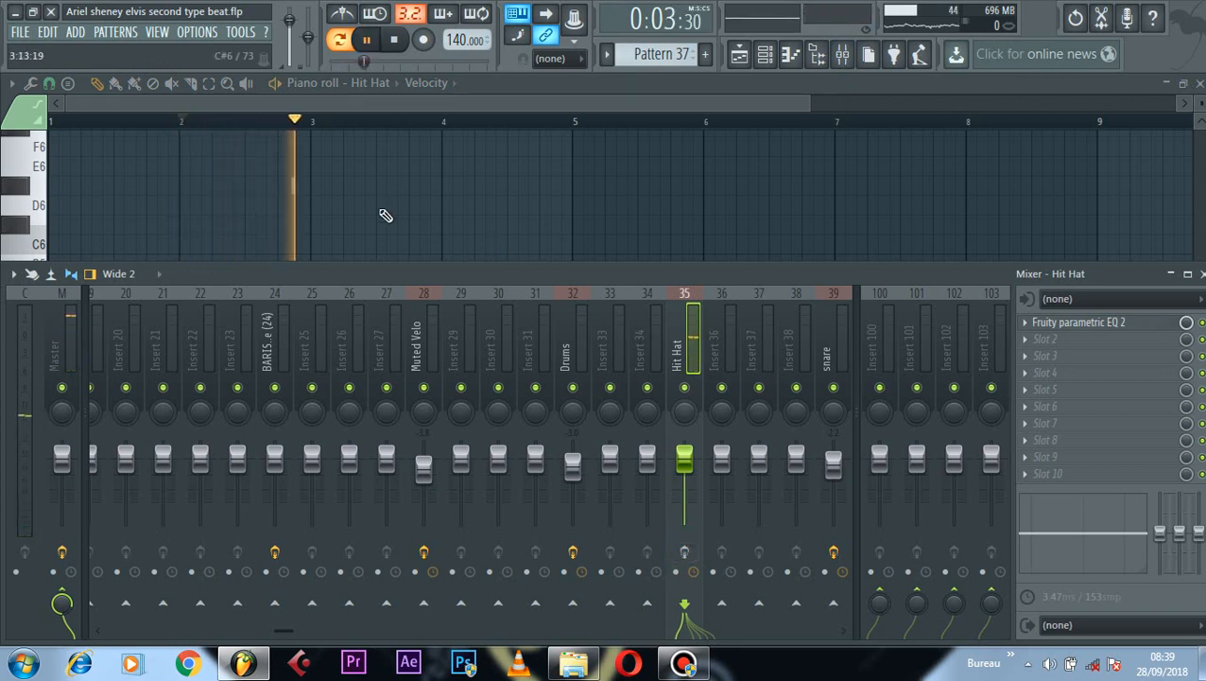
key(space)
Step: Return to the full piano roll and examine the Hit Hat notes while Pattern 37 plays
click(371, 101)
key(space)
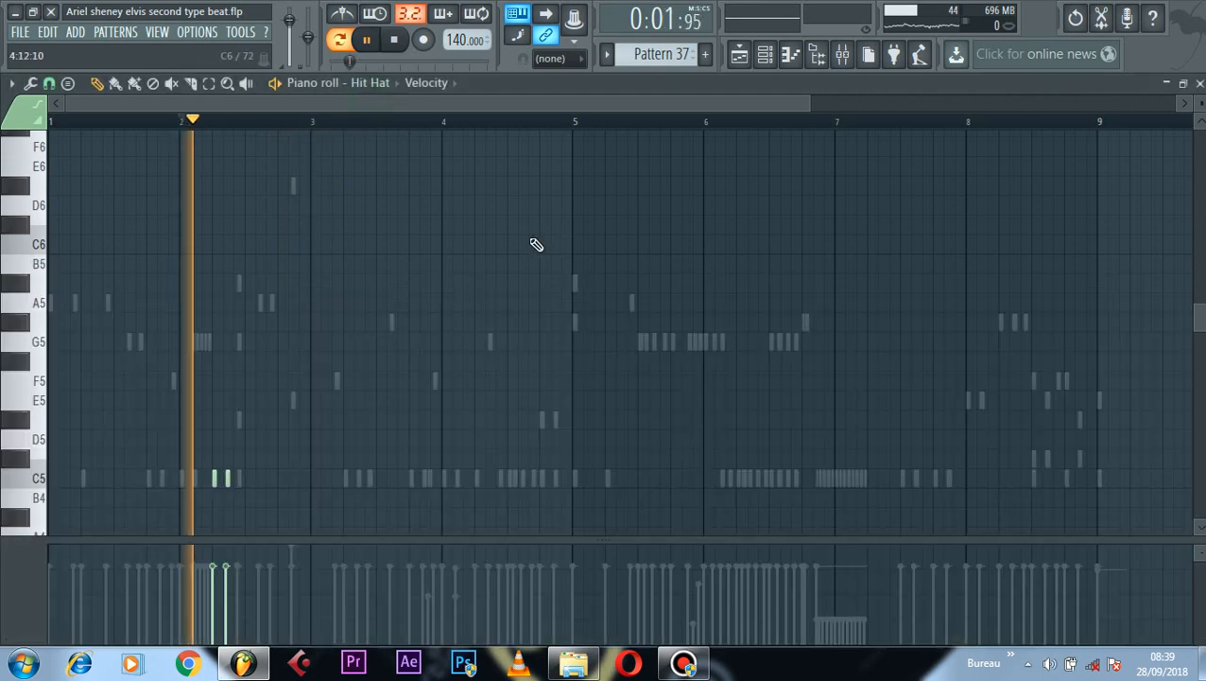
scroll(545, 237, down, 3)
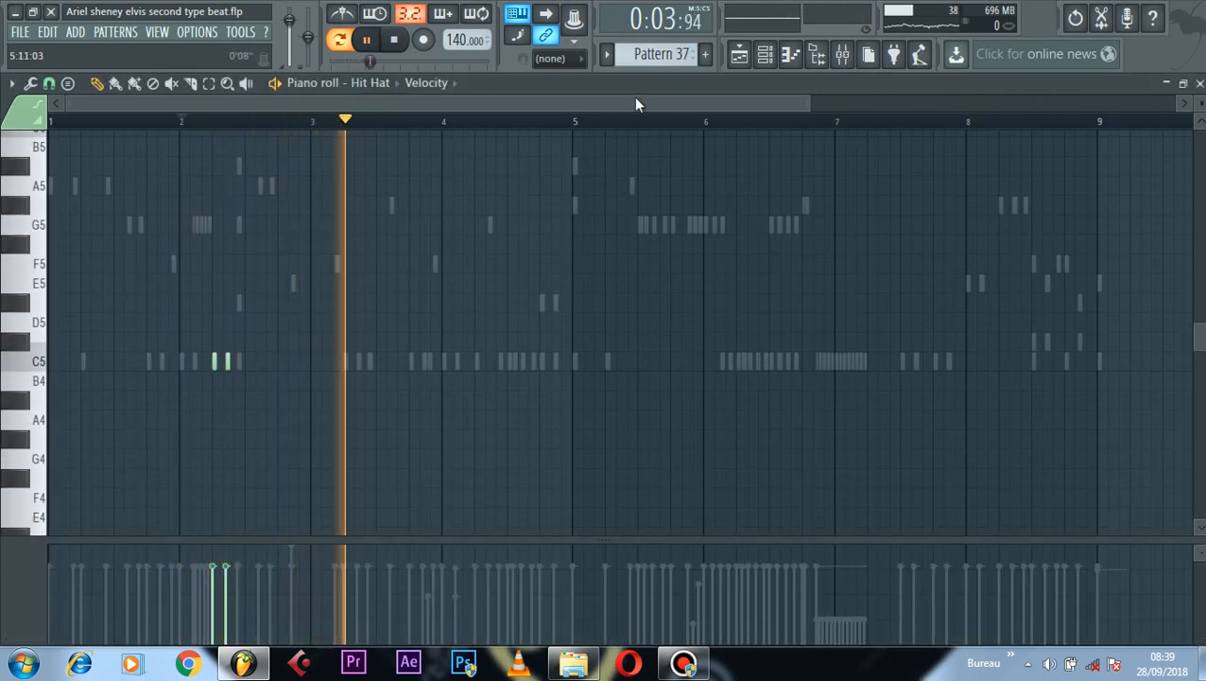
Step: Stop playback and switch the piano roll to the BARSI Beats Kick (11) notes
key(space)
click(395, 83)
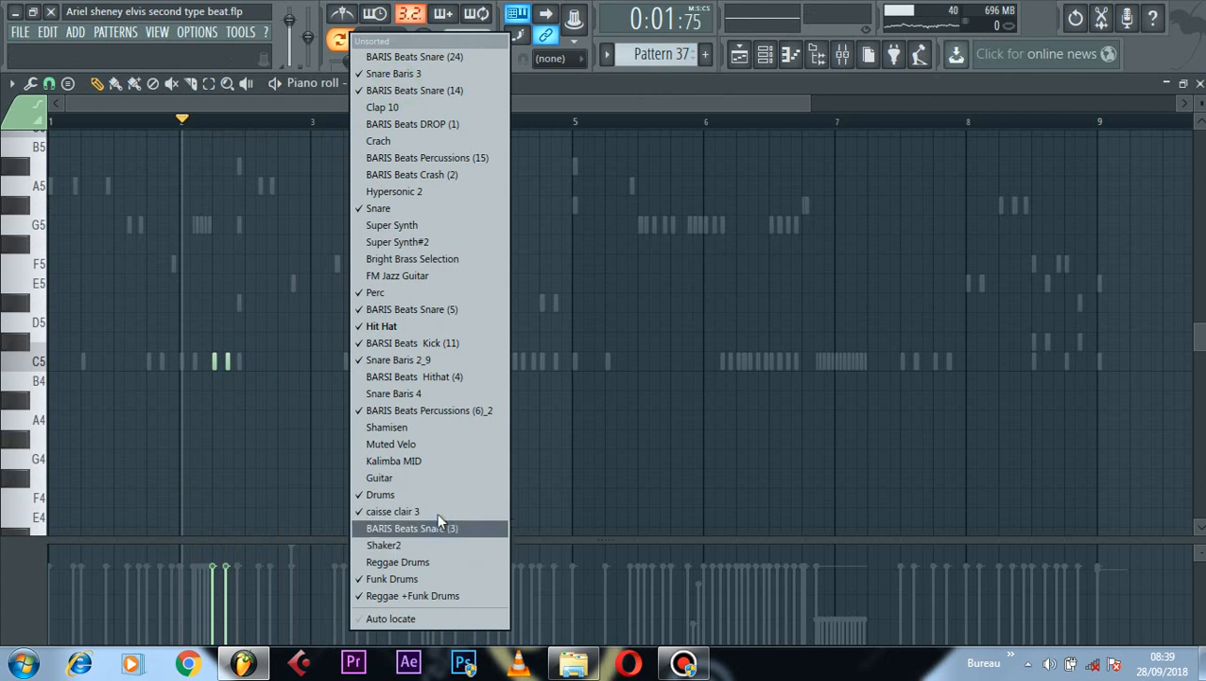
click(450, 342)
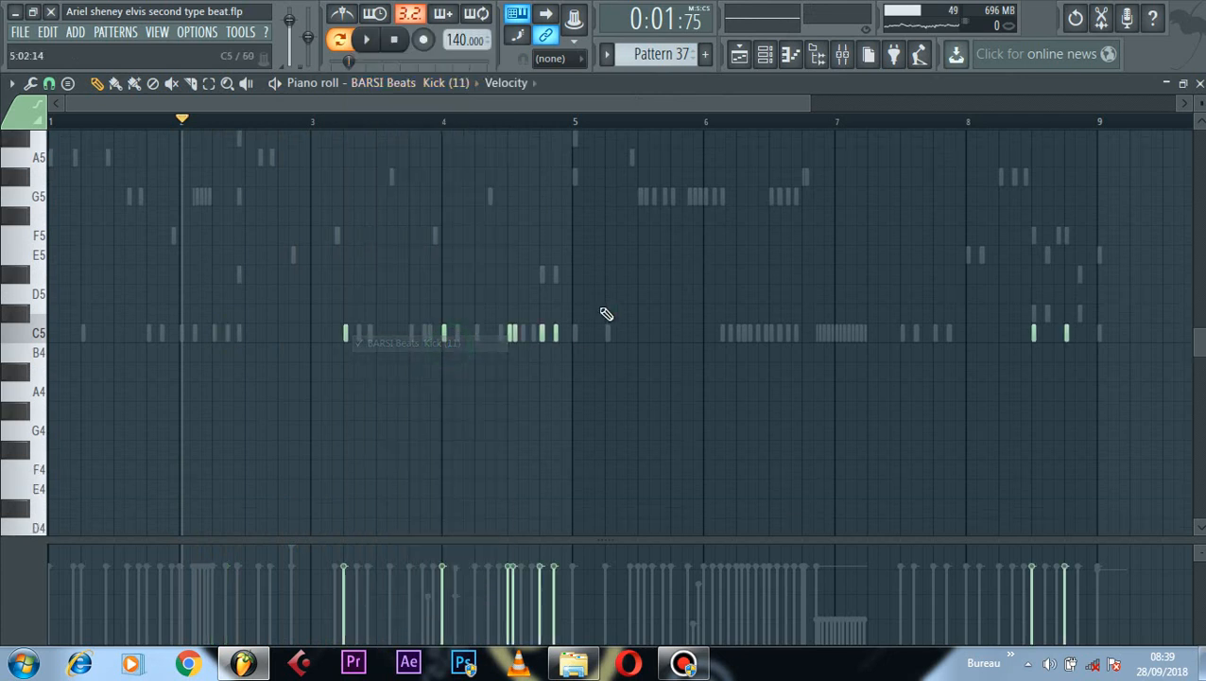
Step: Play the BARSI Beats Kick (11) notes briefly from bar 3
key(space)
click(318, 122)
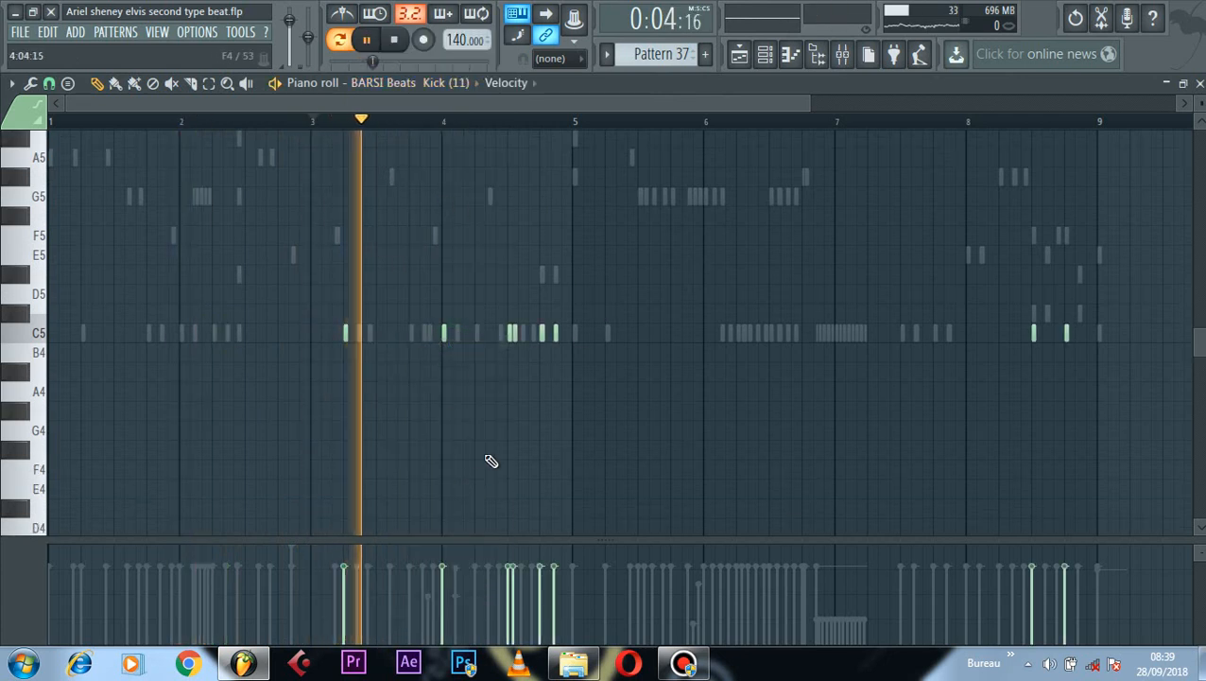
key(space)
Step: Unmute the Hit Hat and BARSI Beats Kick (11) channels and play them together while viewing the kick's notes
click(764, 54)
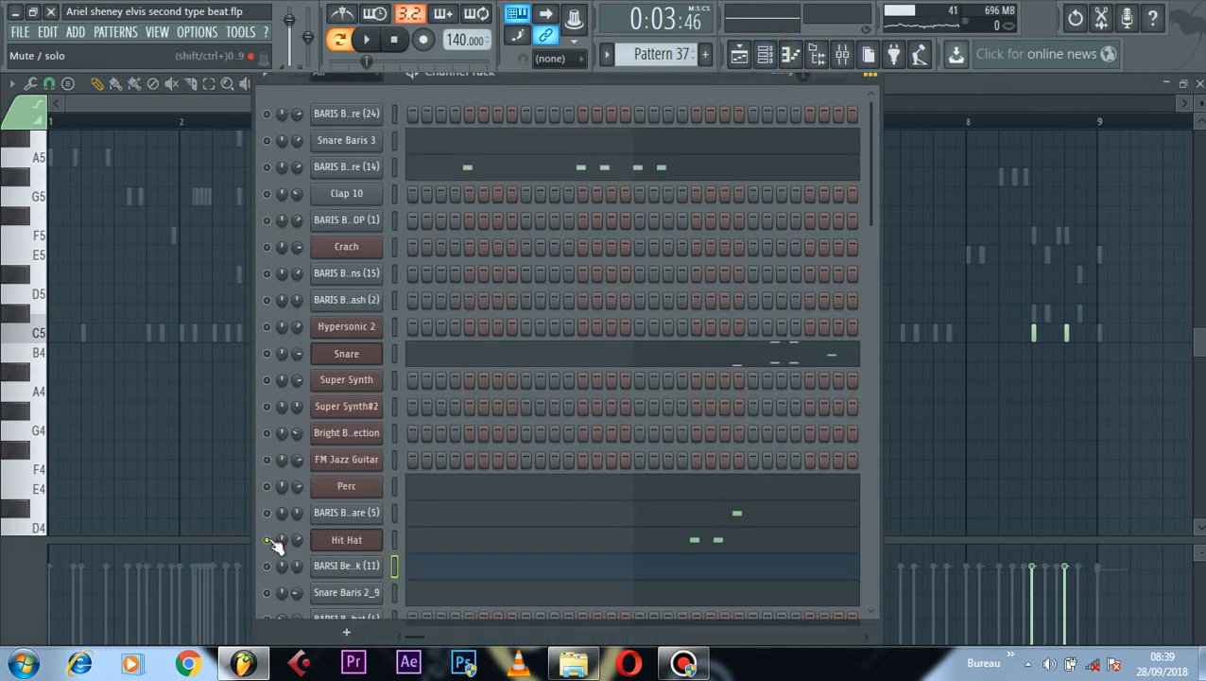
scroll(570, 486, down, 3)
key(space)
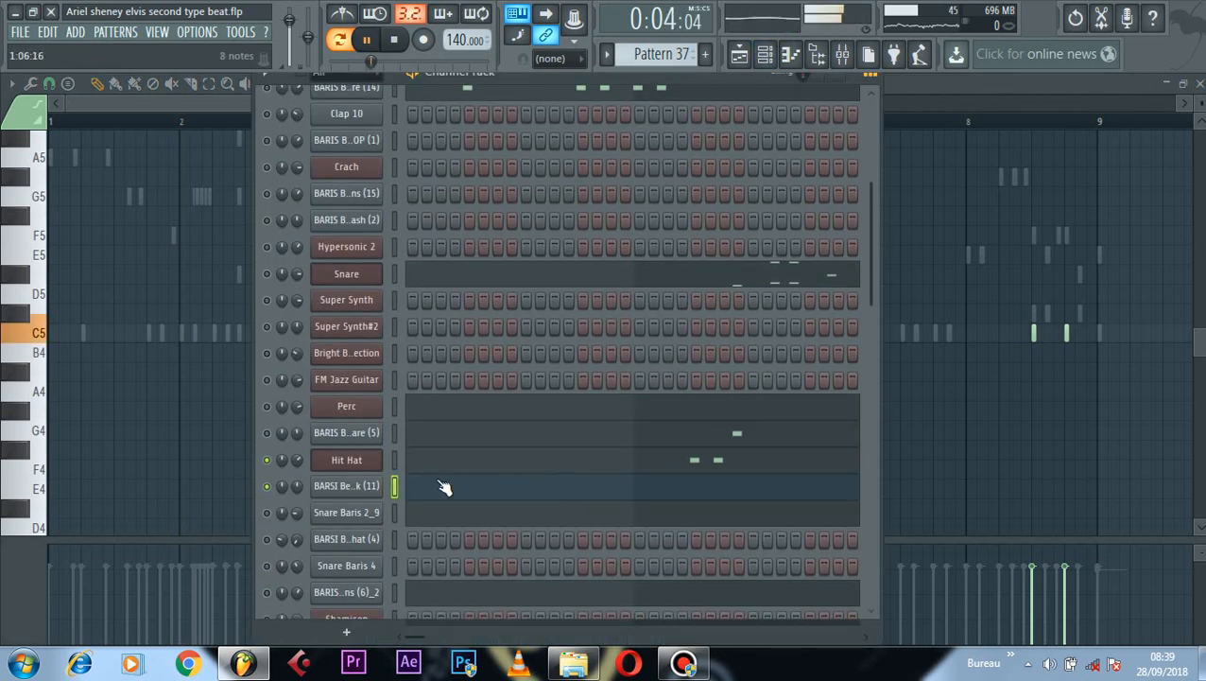
click(951, 94)
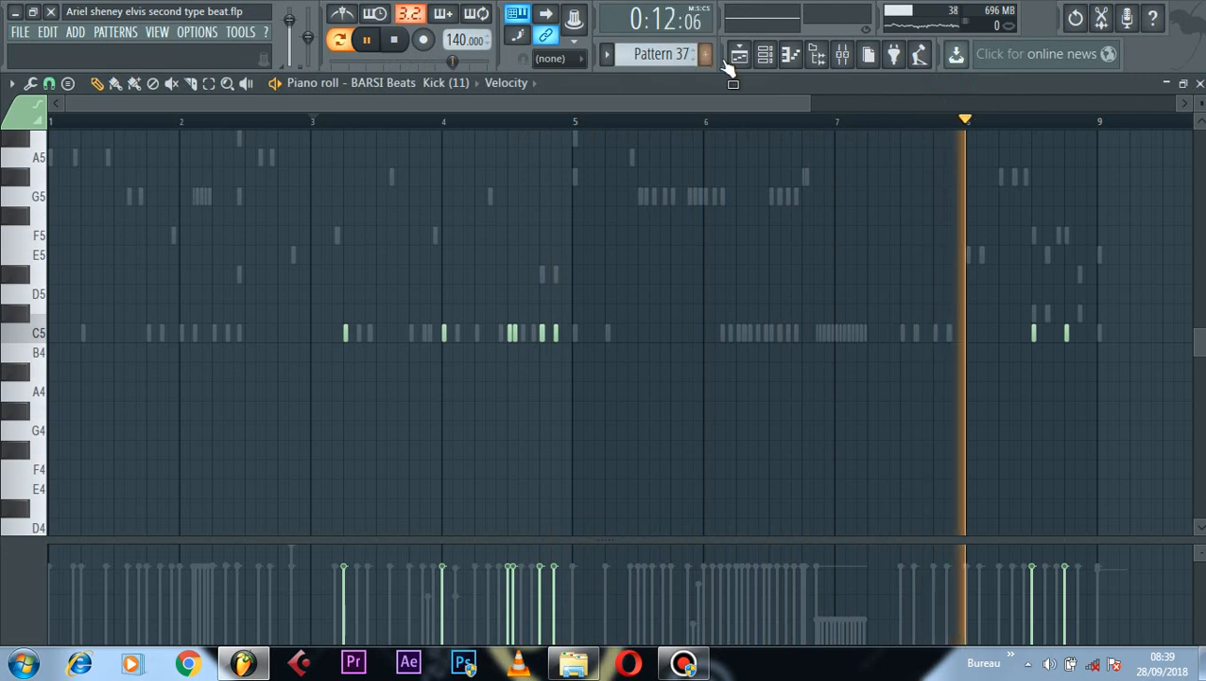
Step: Solo the Snare Baris 2_9 channel, show its notes in the piano roll and play them
click(764, 54)
click(610, 55)
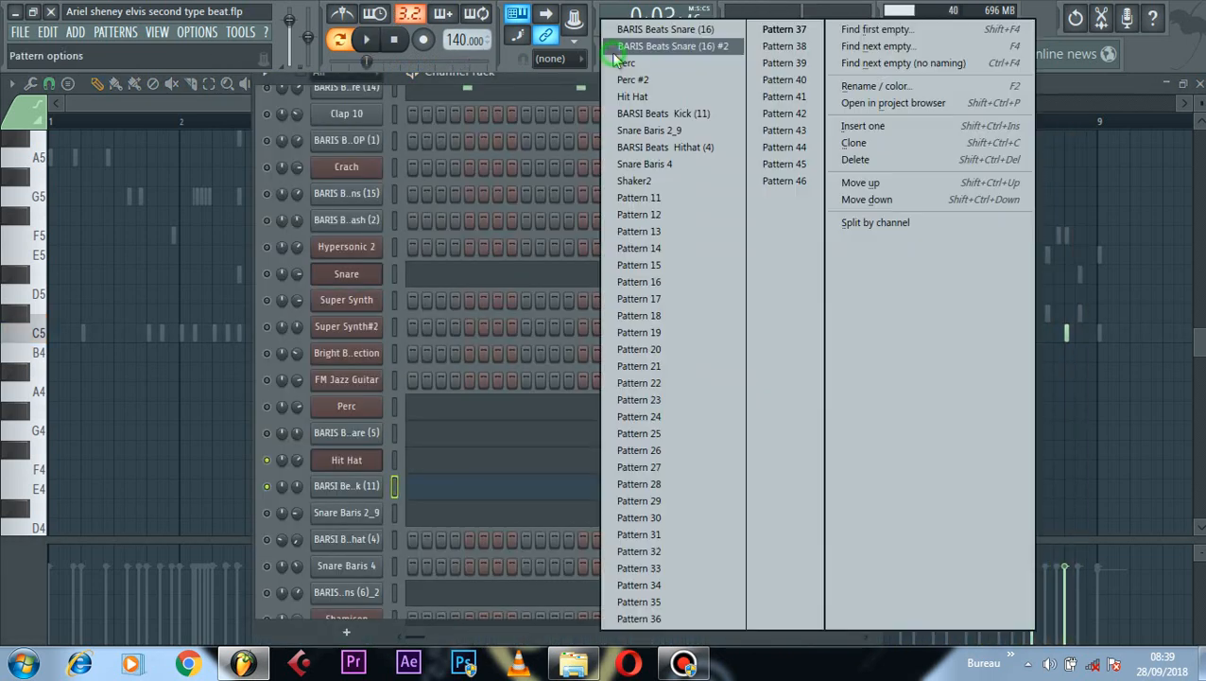
click(507, 85)
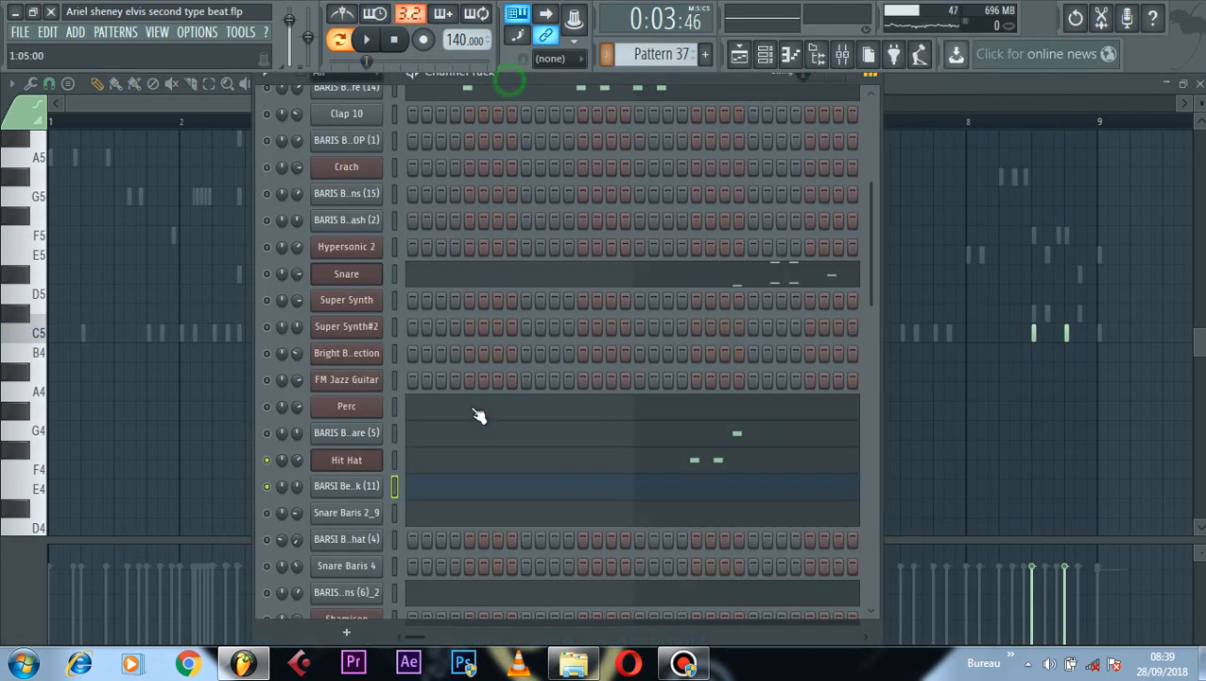
scroll(479, 417, down, 10)
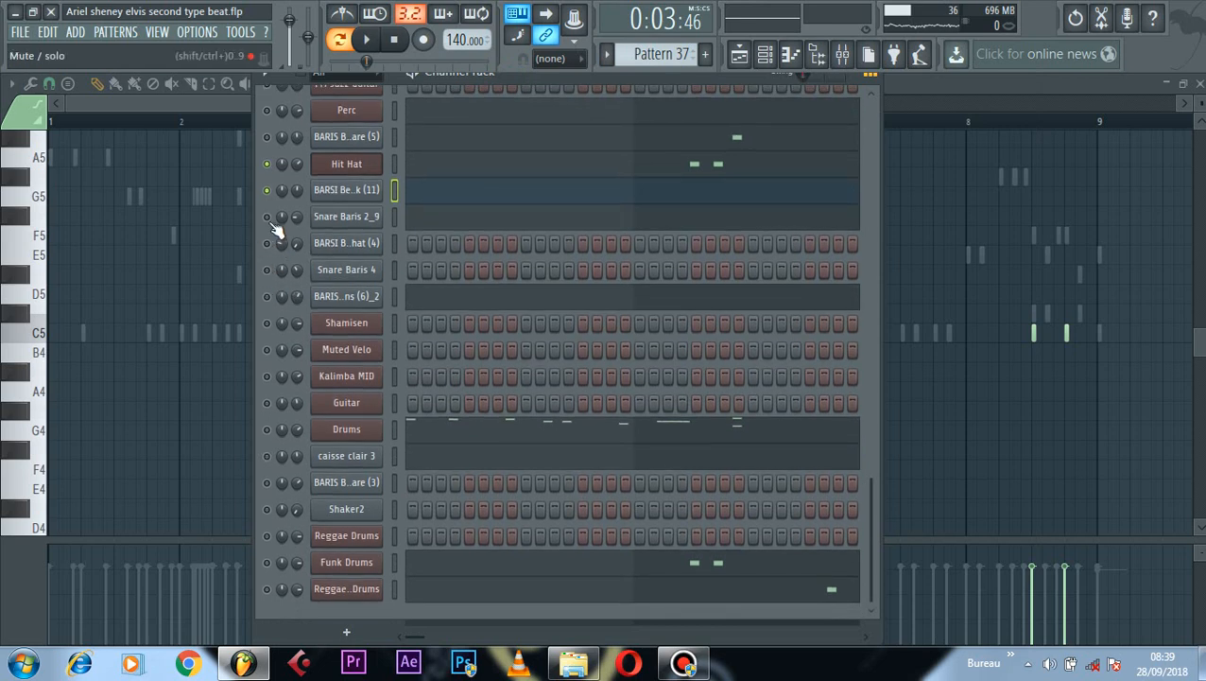
click(469, 221)
key(space)
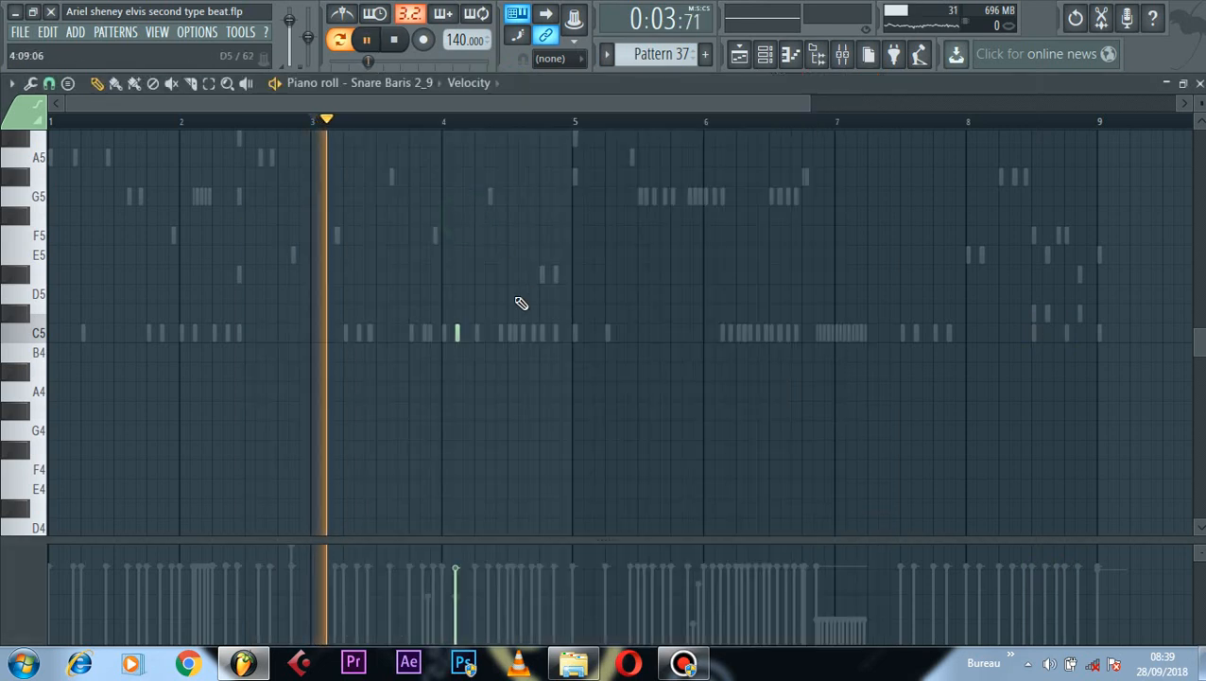
Step: Solo the Drums channel, show its notes in the piano roll and play Pattern 37 from the beginning
key(space)
click(766, 55)
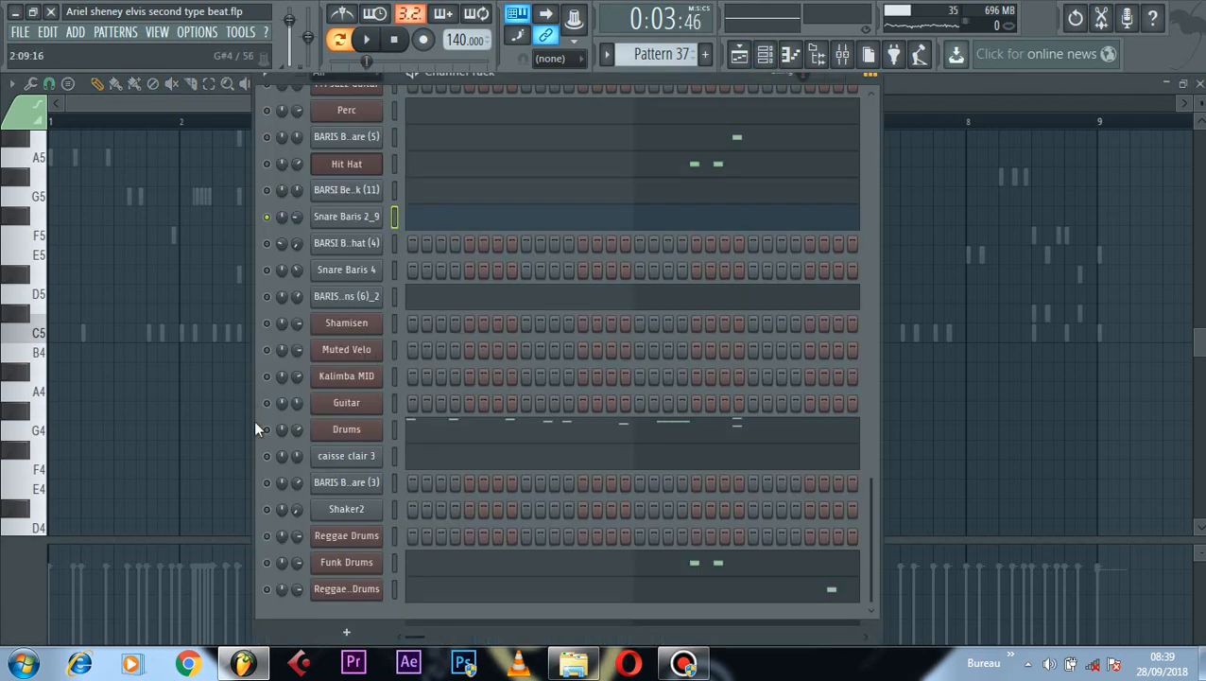
click(425, 427)
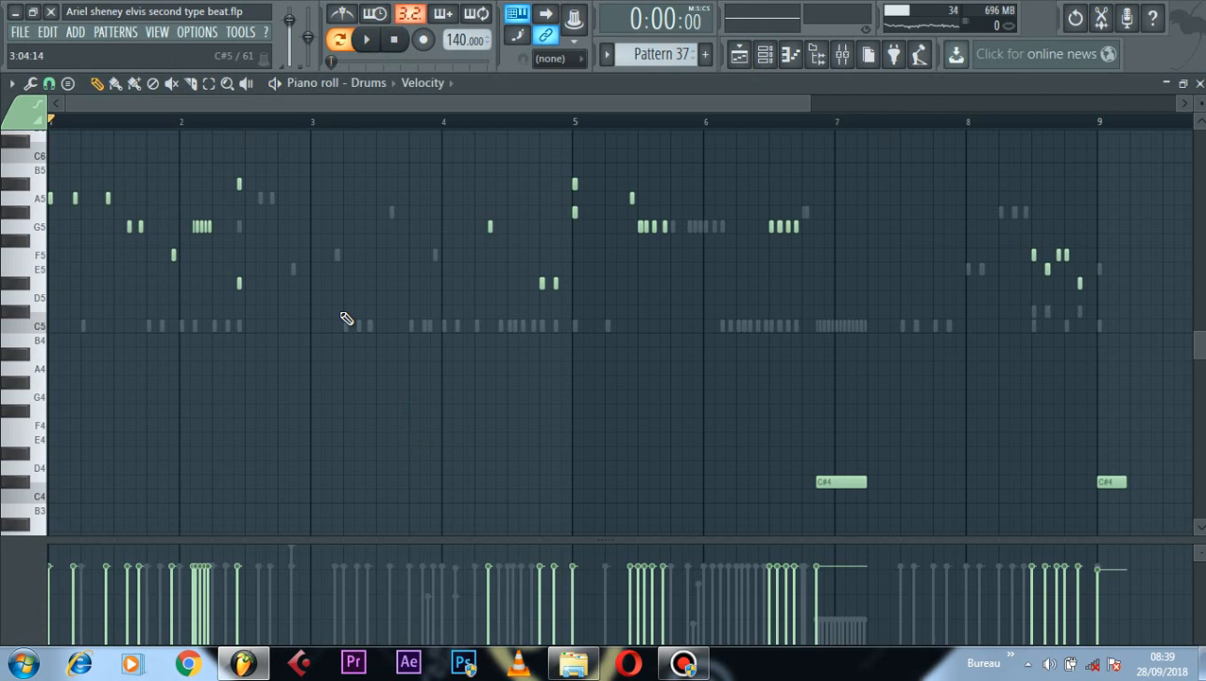
key(space)
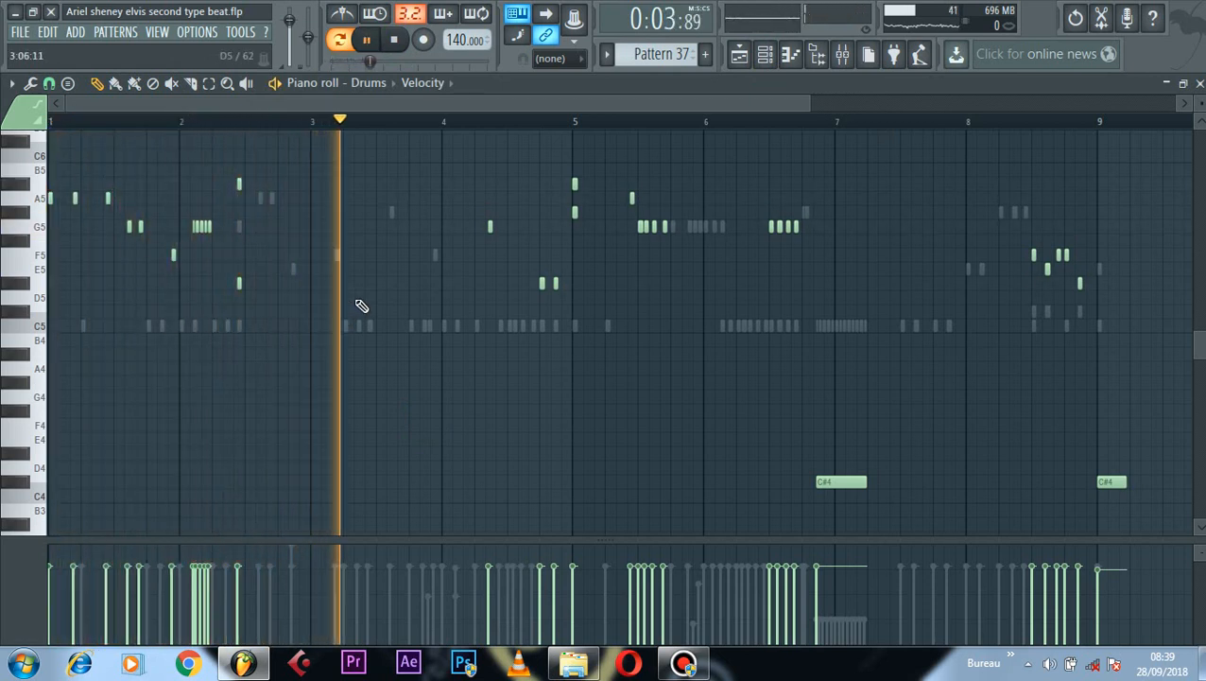
scroll(361, 305, up, 2)
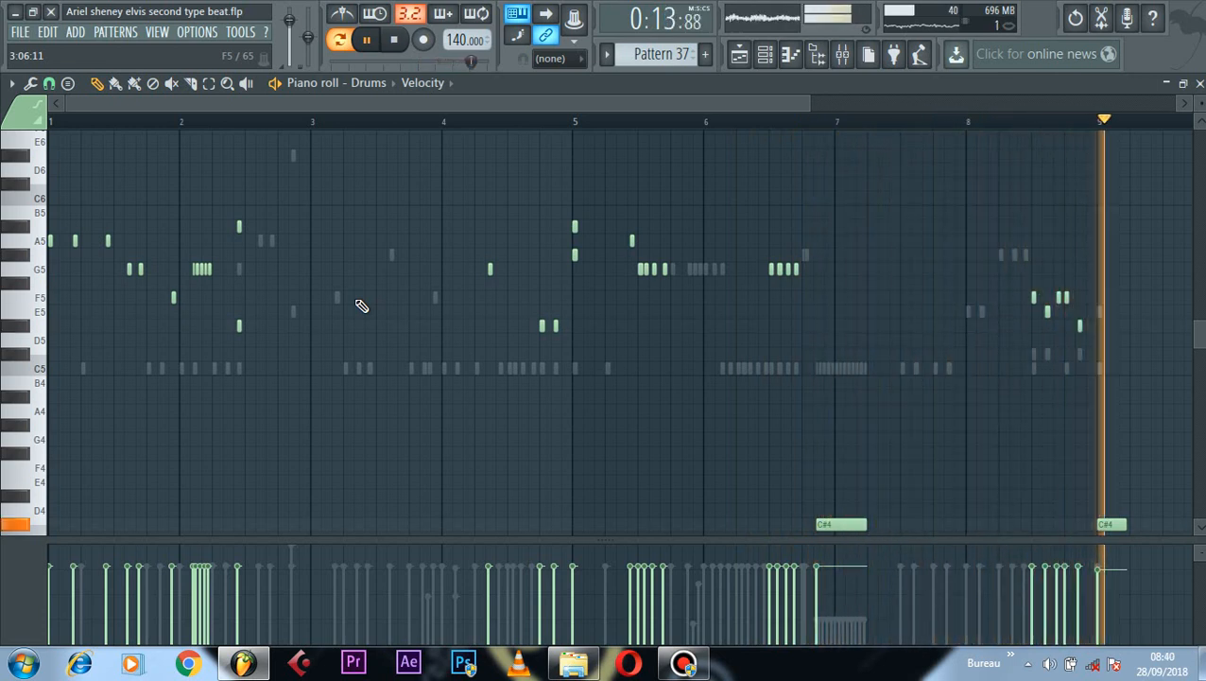
key(space)
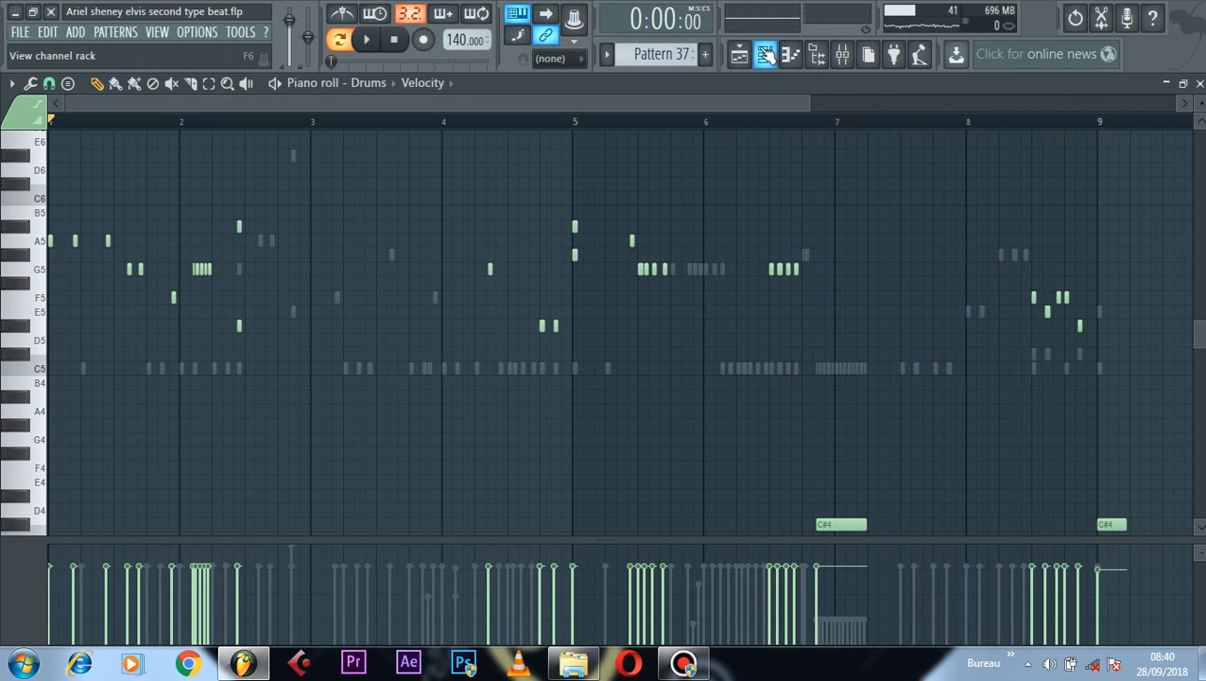
Step: Solo the Funk Drums channel, examine its piano roll notes during playback and stop
click(765, 54)
click(611, 52)
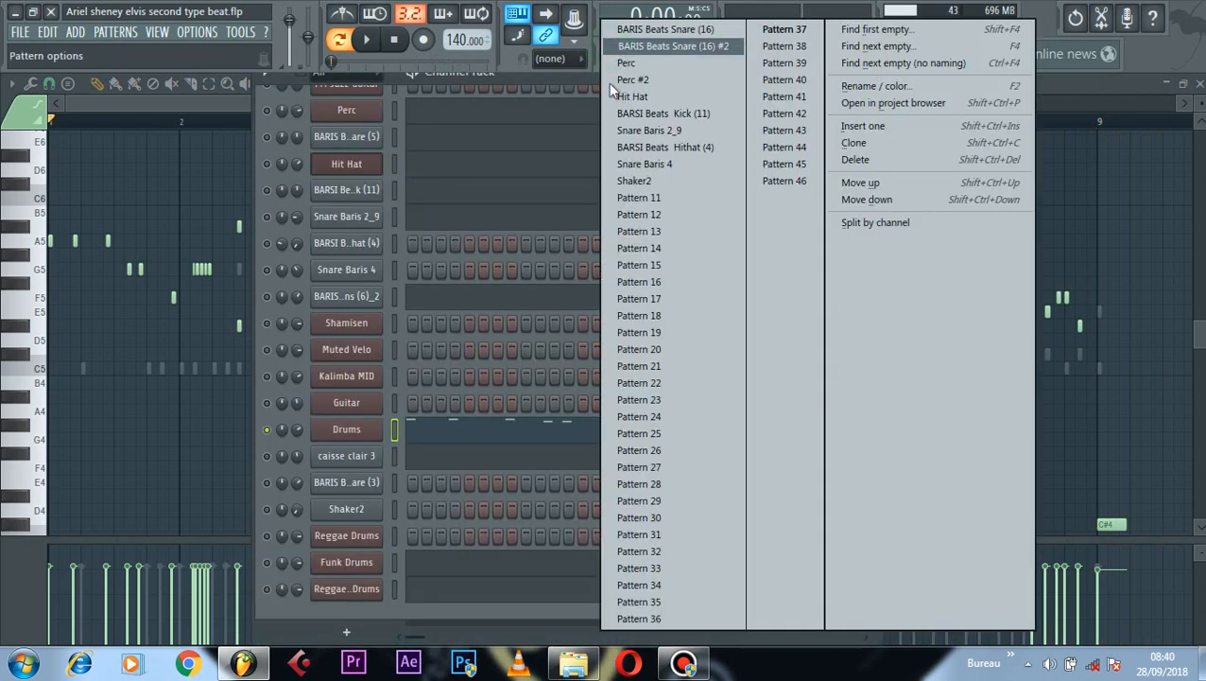
click(537, 76)
scroll(543, 471, up, 2)
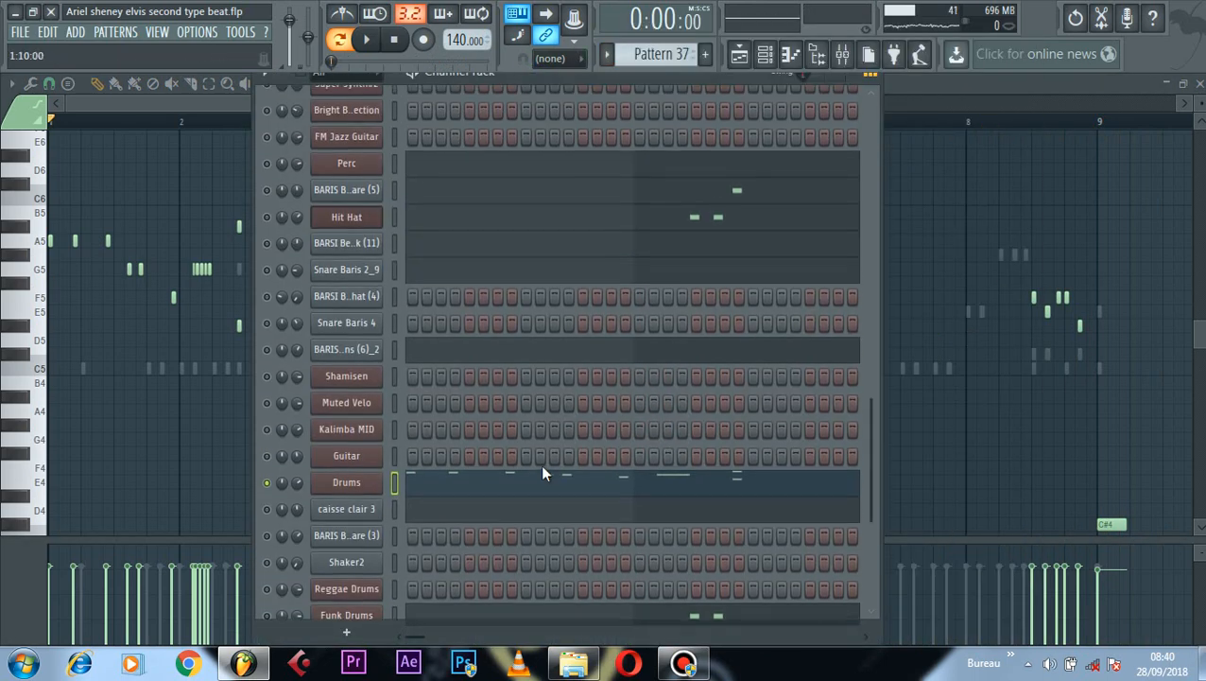
scroll(543, 473, down, 1)
scroll(435, 487, up, 2)
scroll(478, 475, down, 3)
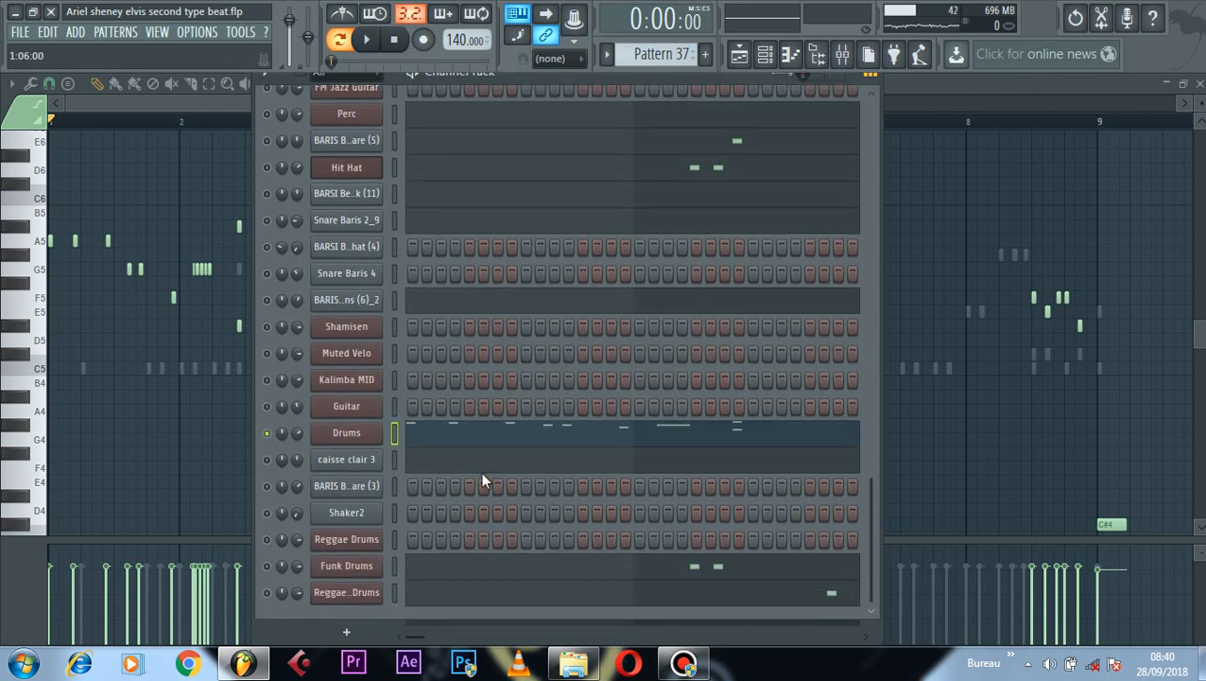
click(544, 567)
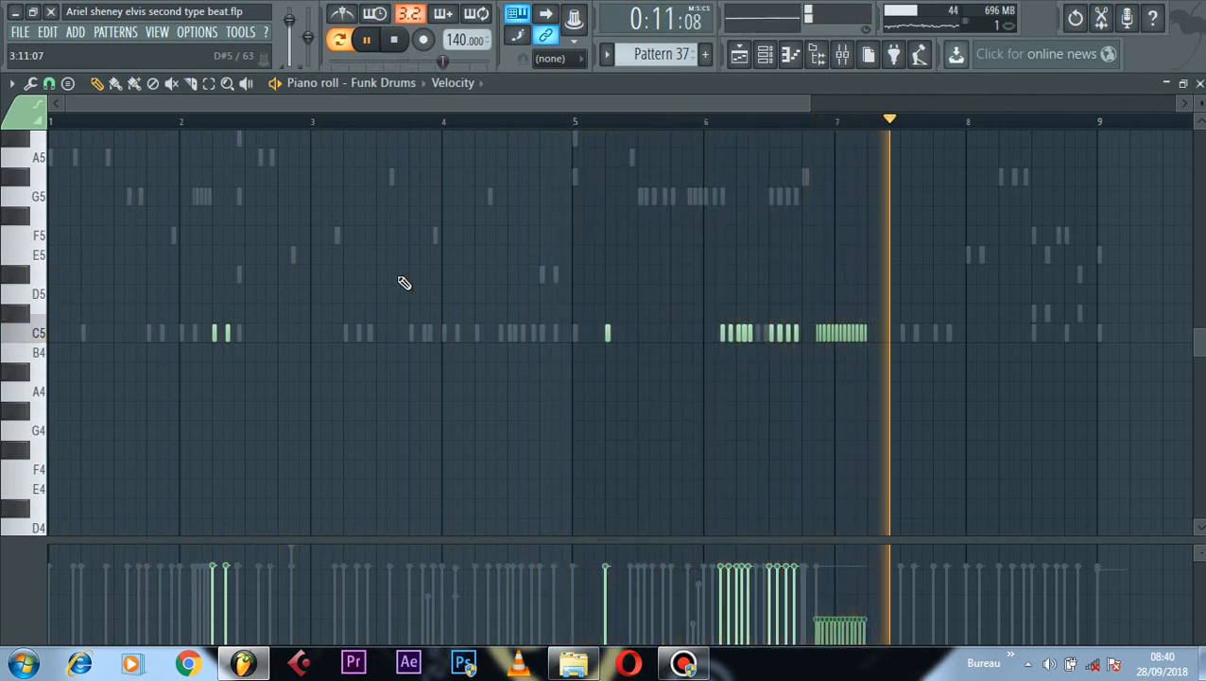
click(765, 55)
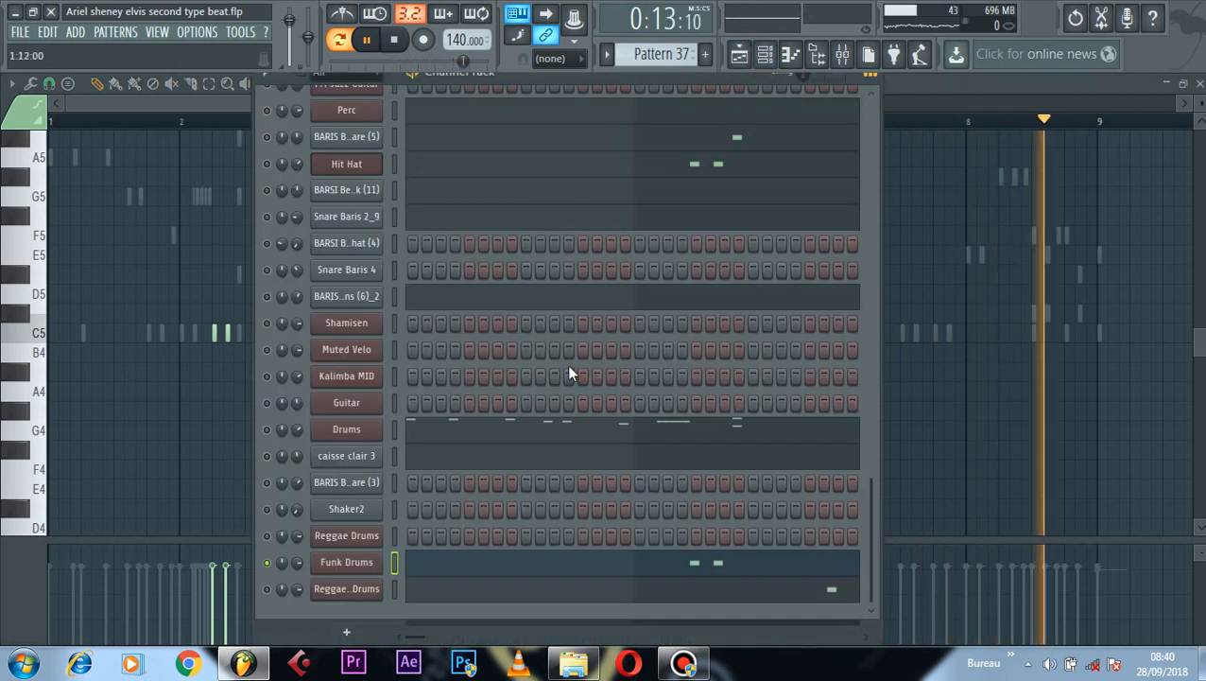
key(space)
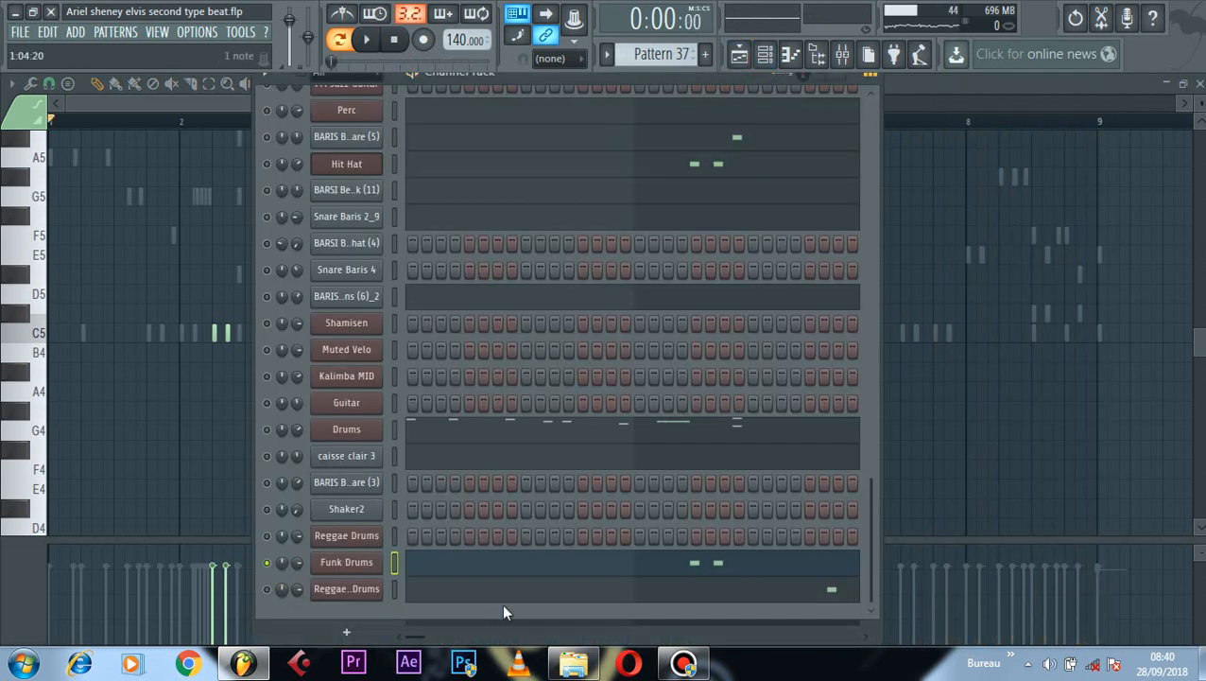
Step: Show the Reggae +Funk Drums note in the piano roll and play the pattern up to it
click(448, 589)
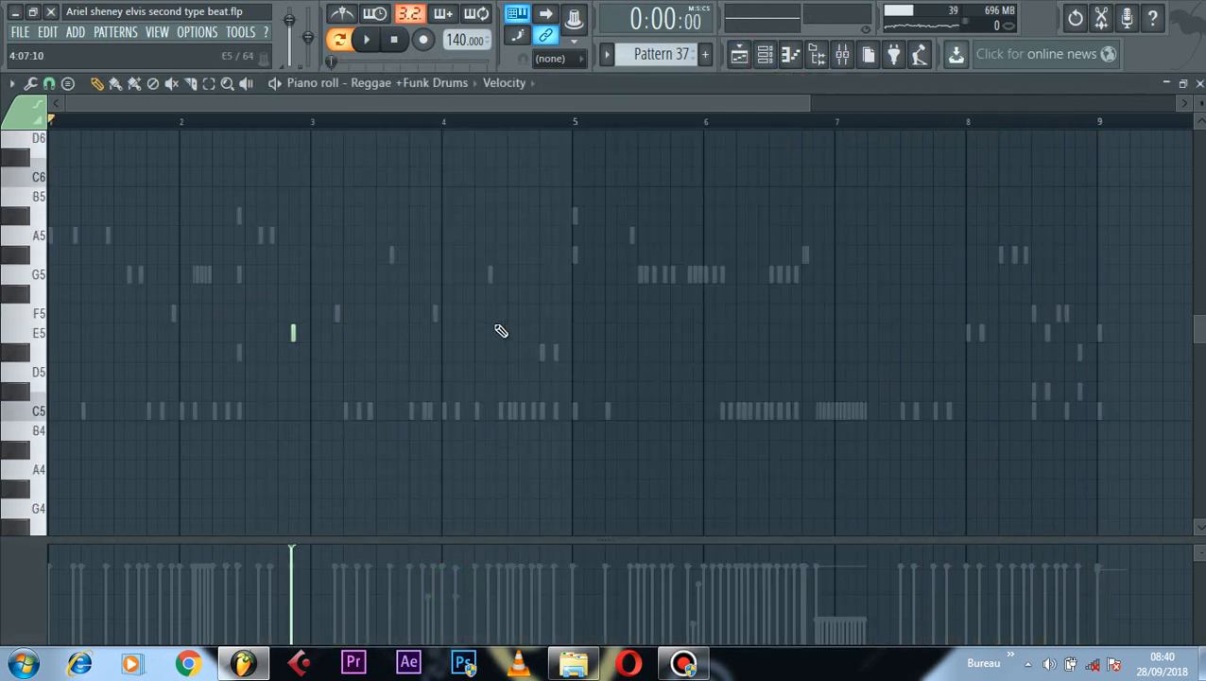
key(space)
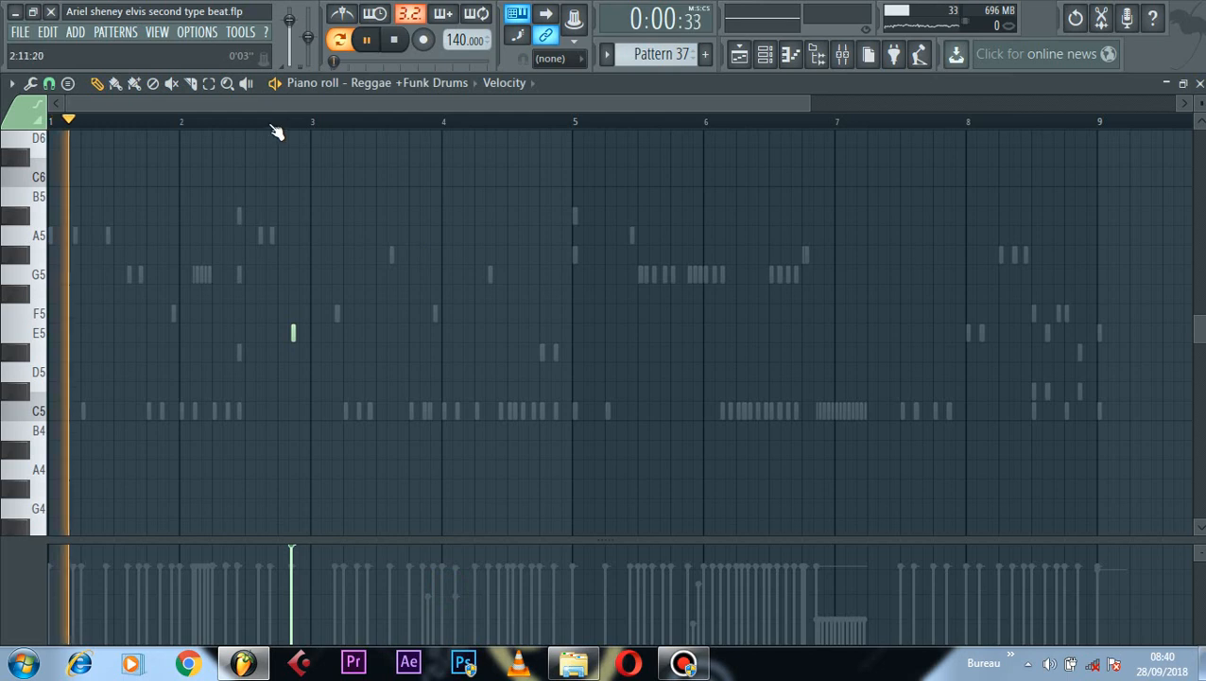
key(space)
Step: Open the Reggae +Funk Drums instrument and locate its Funk 1 Drums patch in Hypersonic 2's Natural Drums category
click(780, 57)
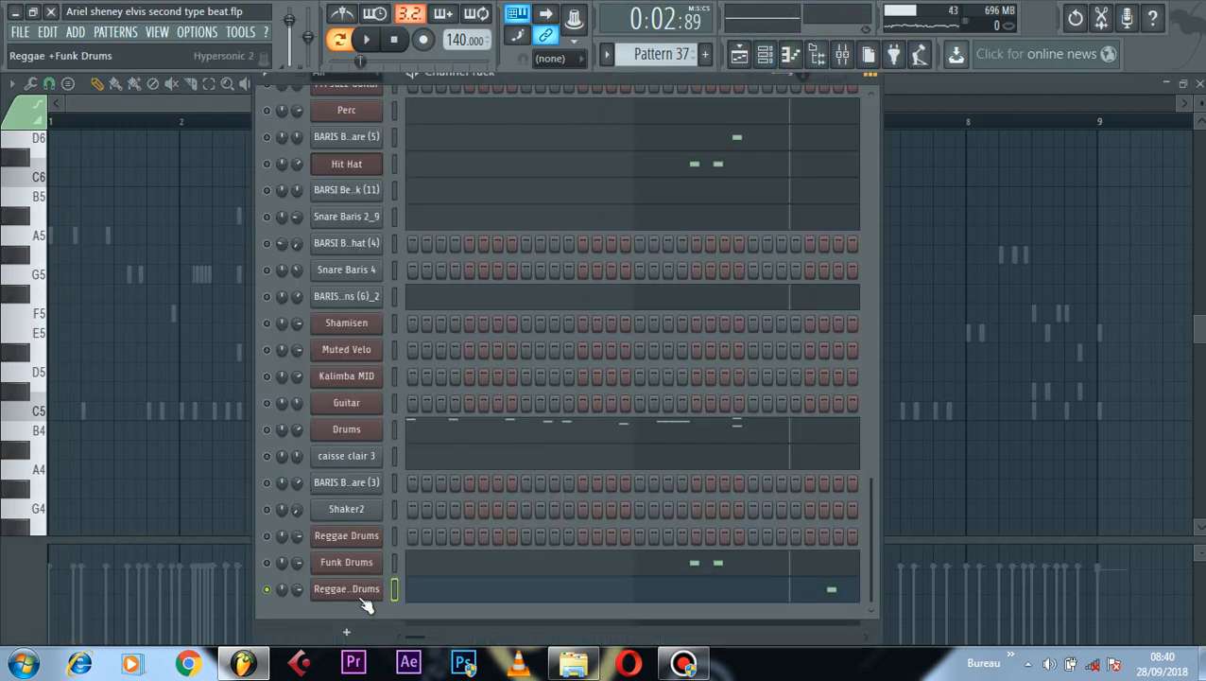
click(359, 595)
click(370, 196)
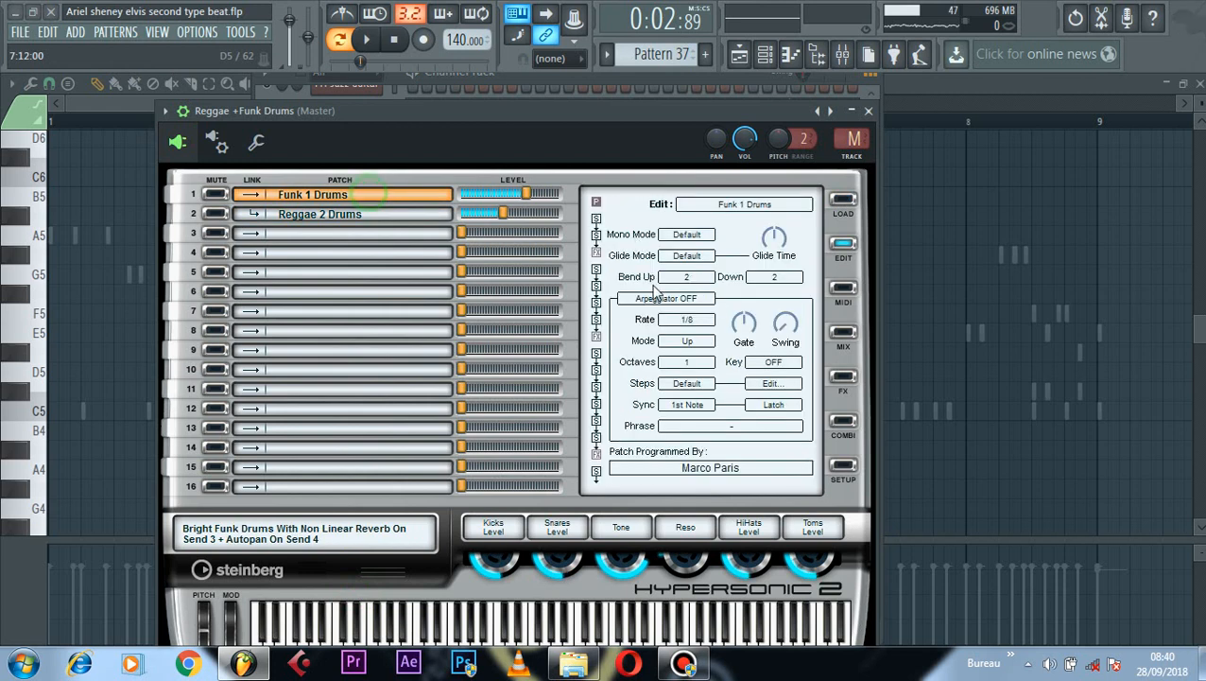
click(841, 203)
click(596, 307)
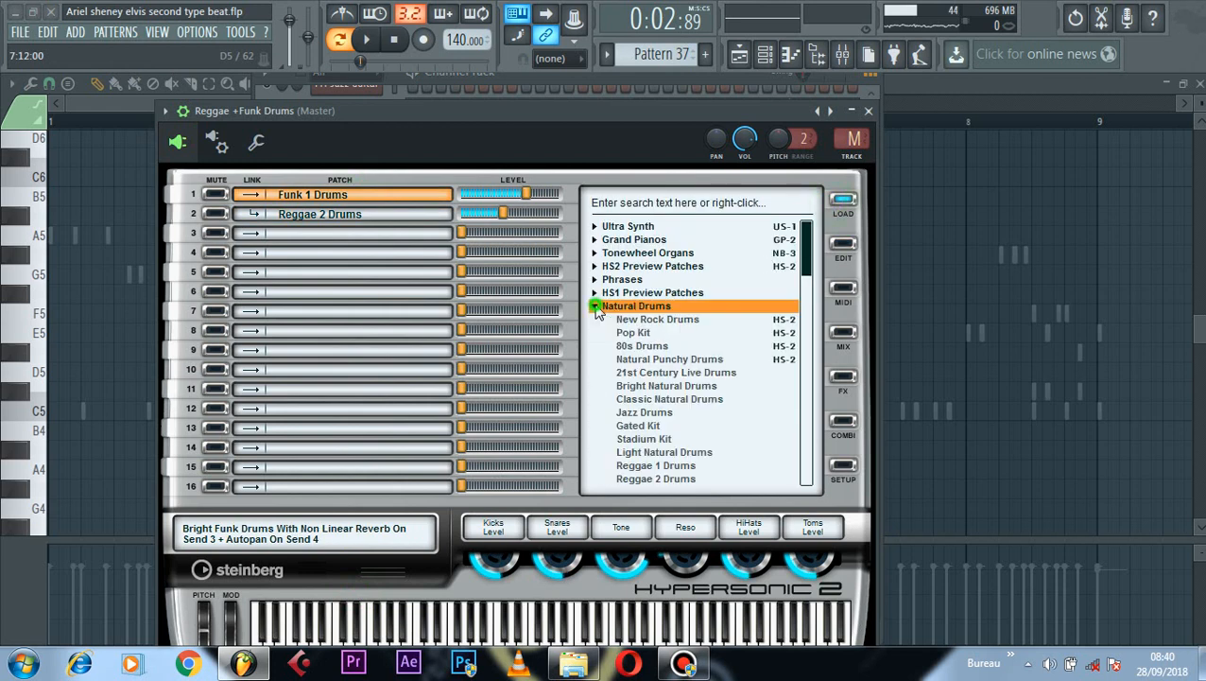
drag(808, 264, 803, 318)
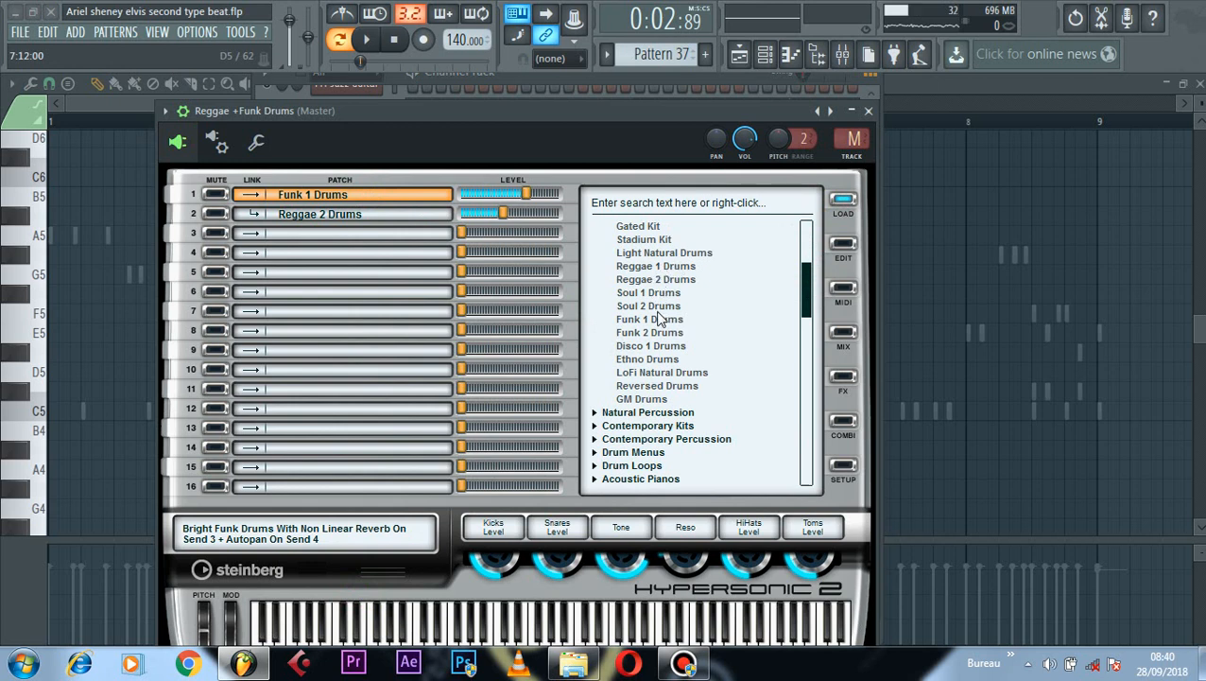
click(658, 320)
Step: Select part 2 of the instrument and locate its Reggae 2 Drums patch in the patch library
click(318, 214)
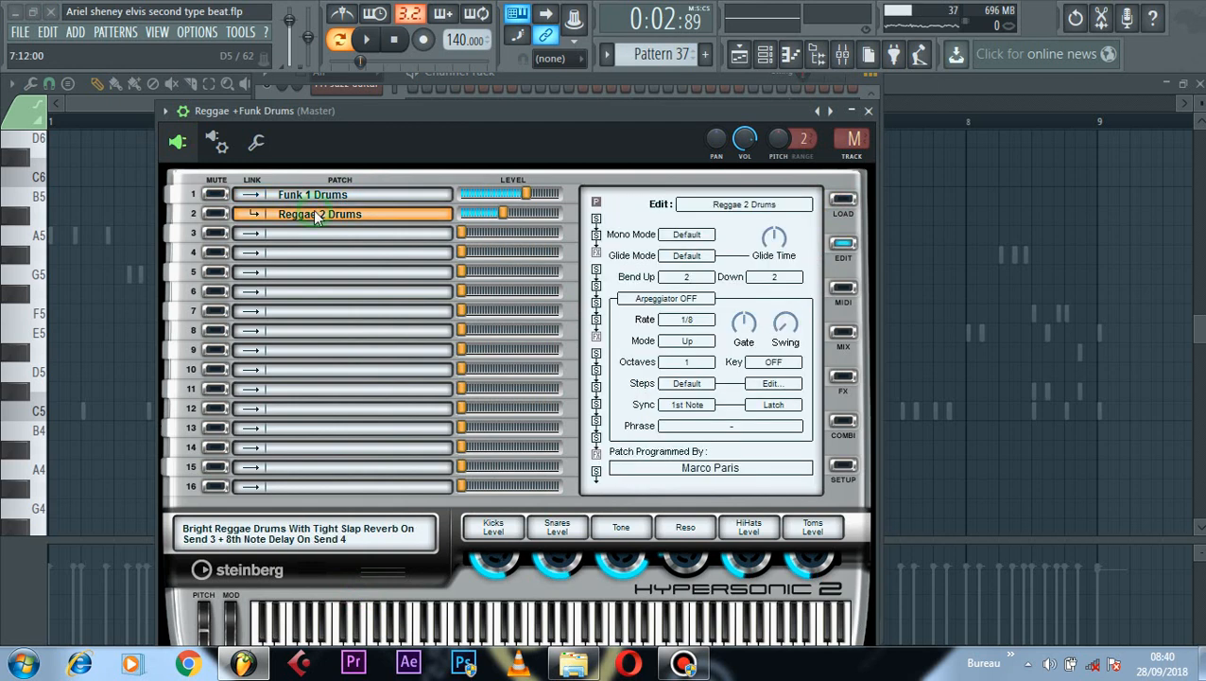
click(848, 209)
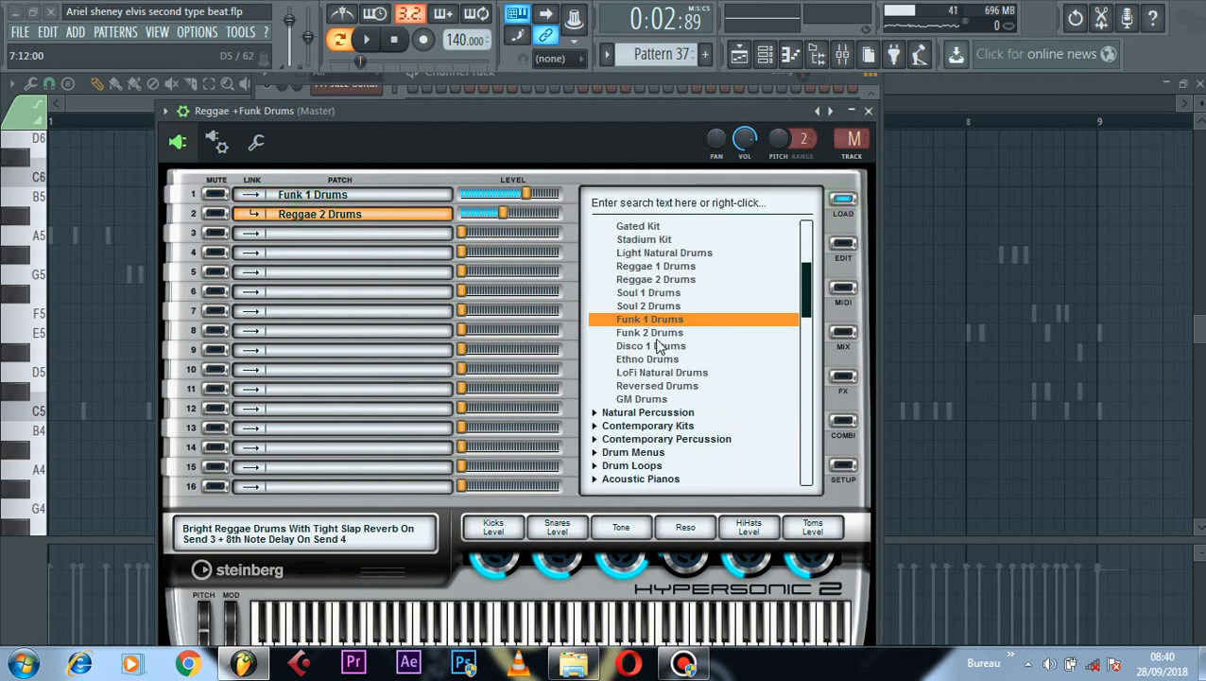
click(665, 281)
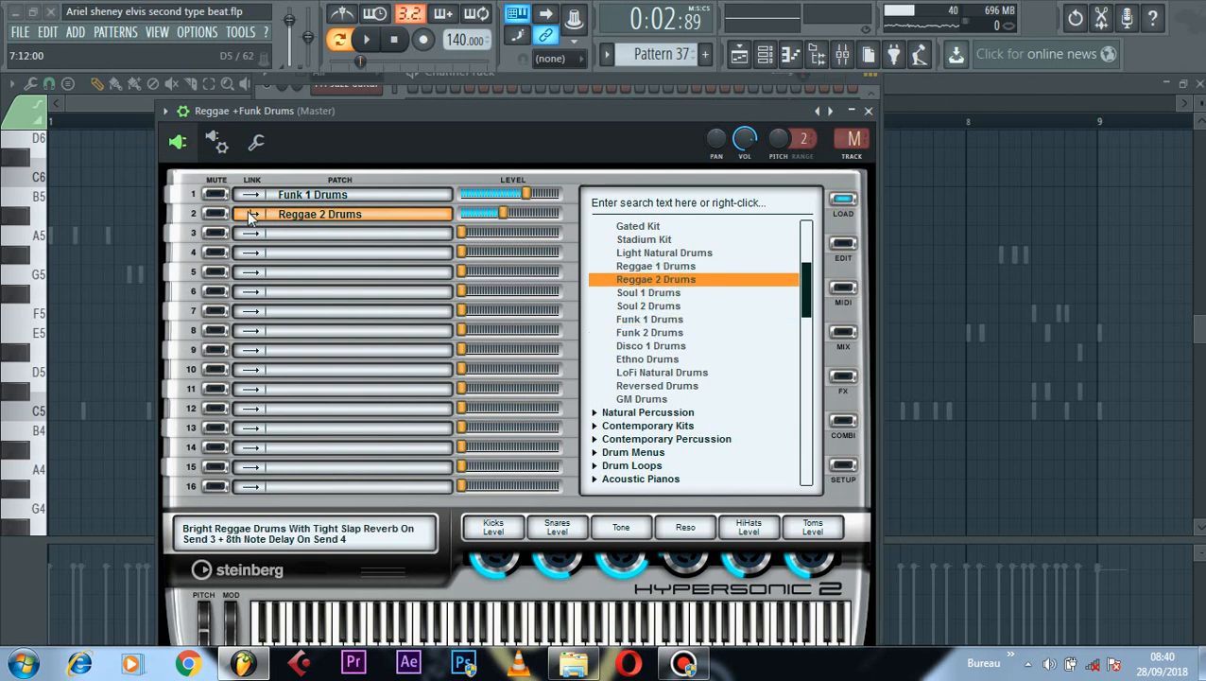
Step: Switch part 2's link to channel 1 off and back on, dismiss the error and return to the piano roll
click(253, 218)
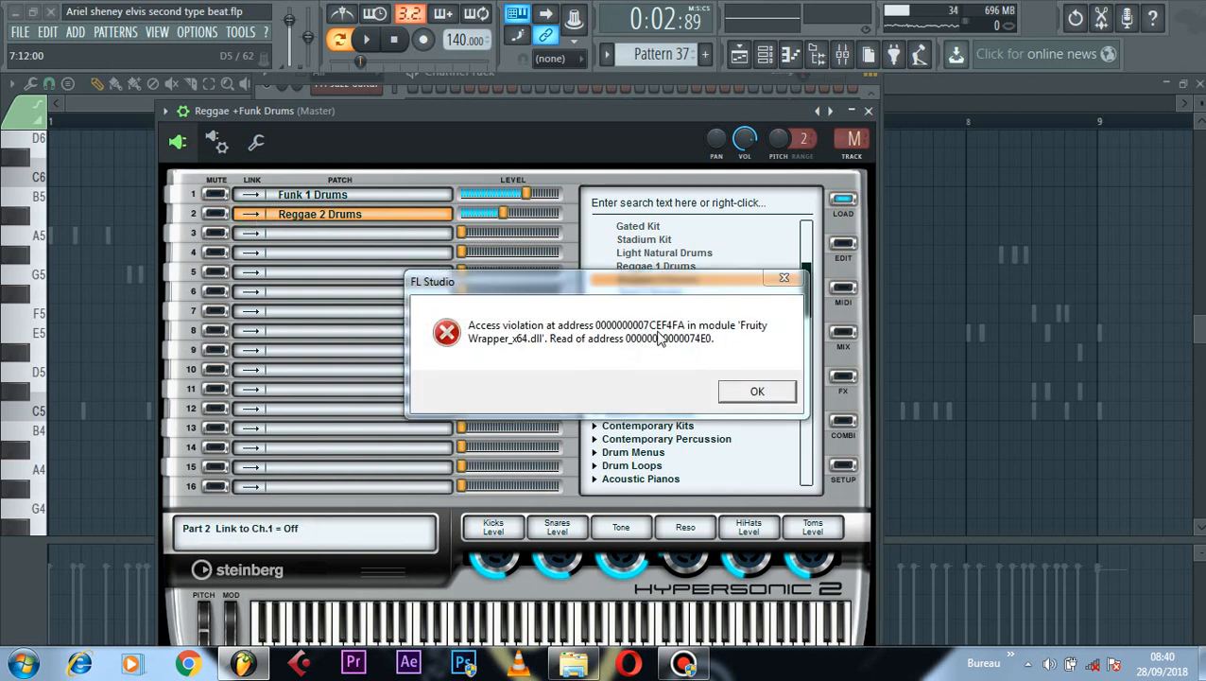
click(786, 282)
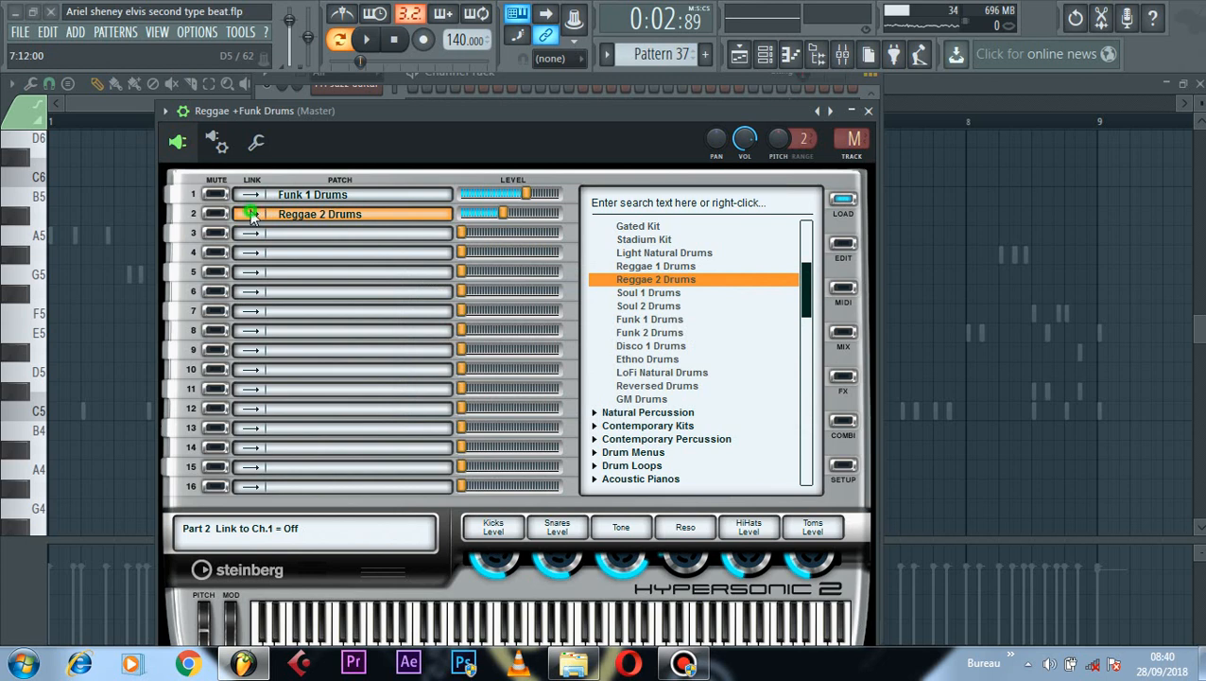
mouse_move(475, 121)
mouse_down()
mouse_move(504, 137)
mouse_move(479, 124)
mouse_up()
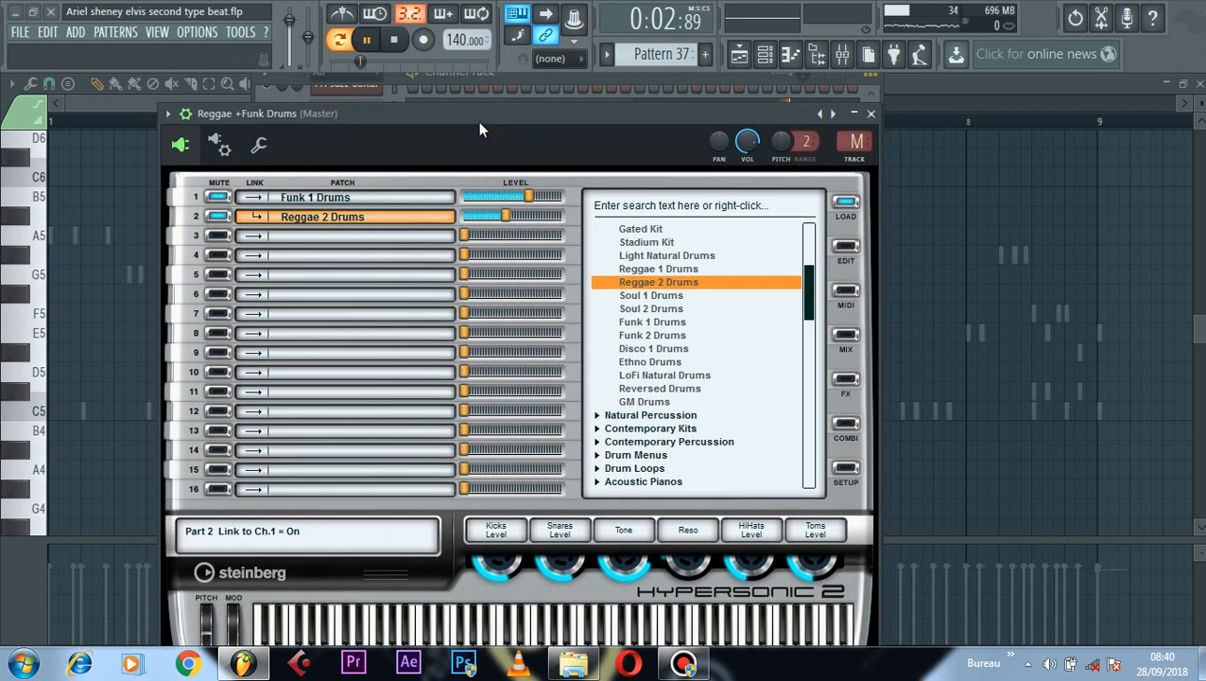
click(872, 114)
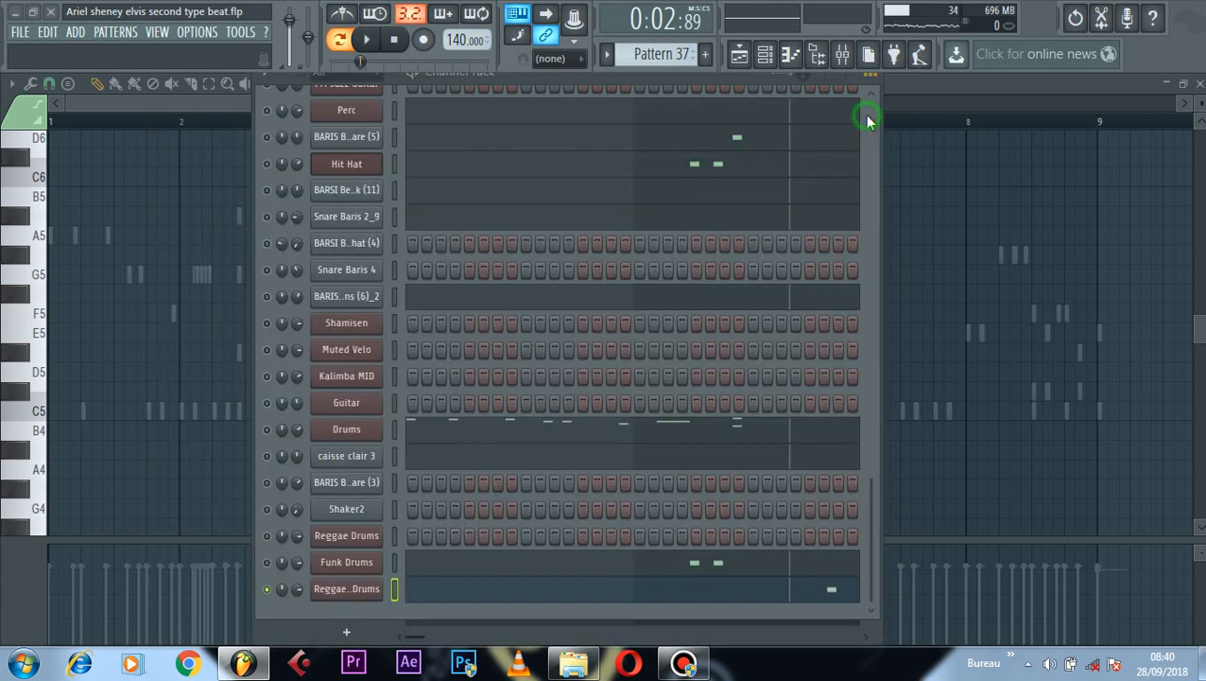
click(926, 90)
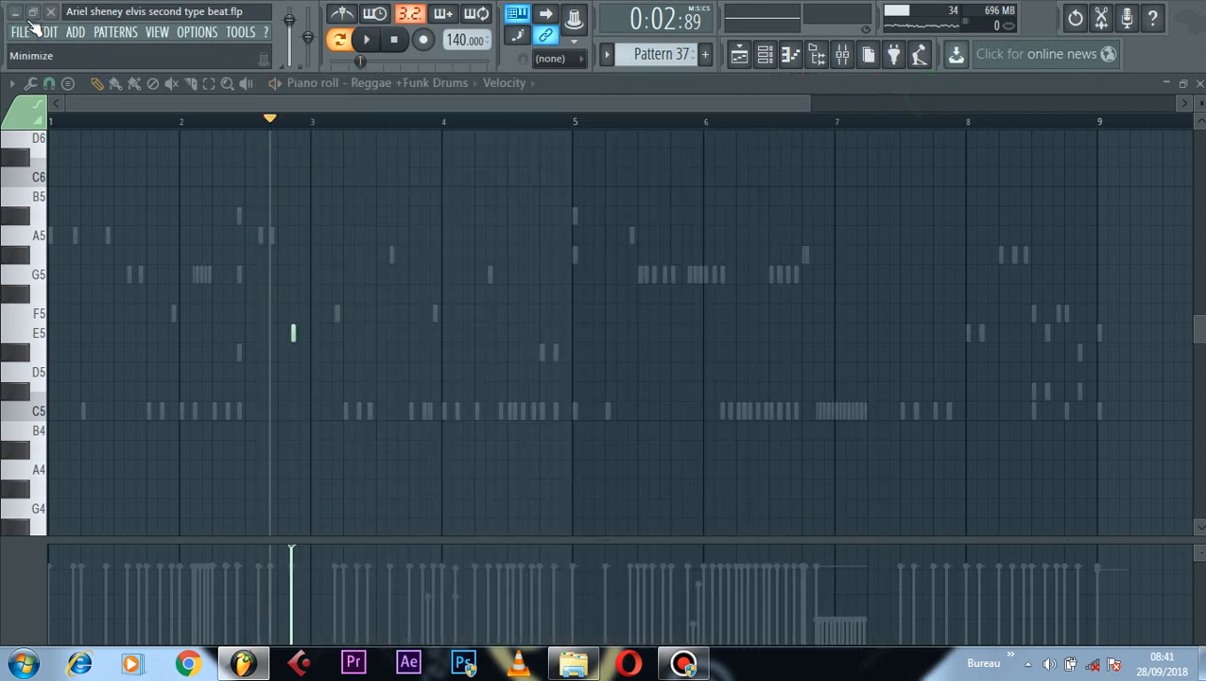
Step: Close the current project and reopen Ariel sheney elvis second type beat.flp from the recent projects
click(50, 11)
click(664, 378)
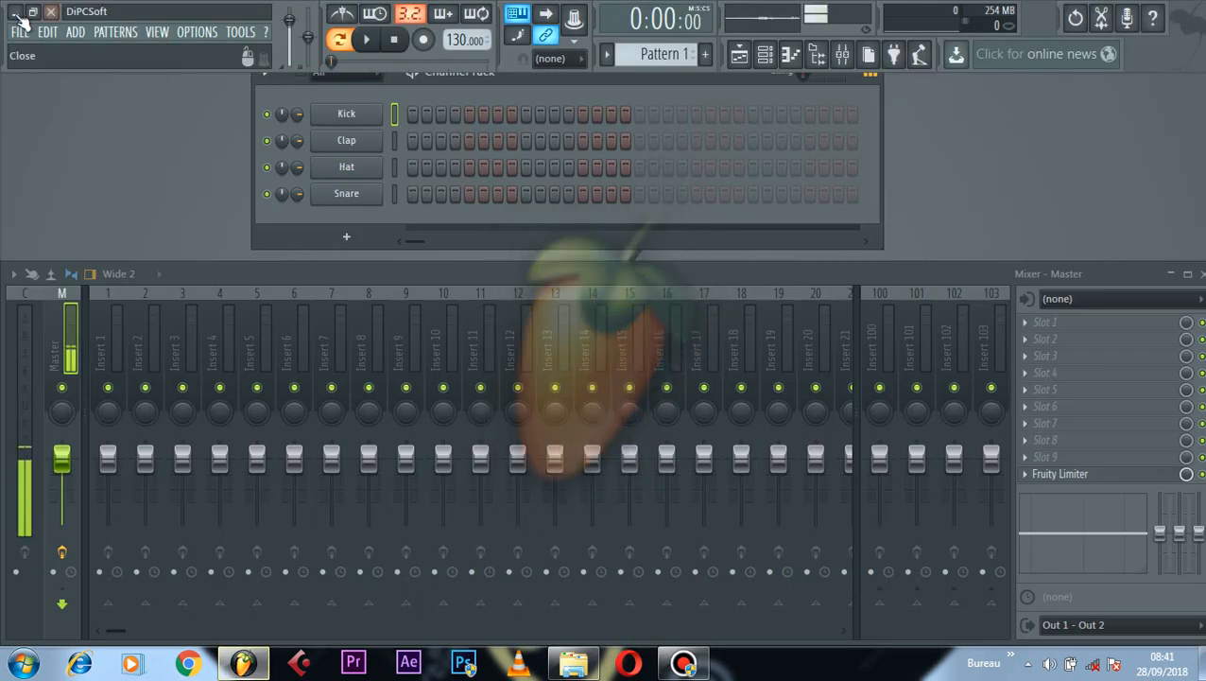
click(19, 31)
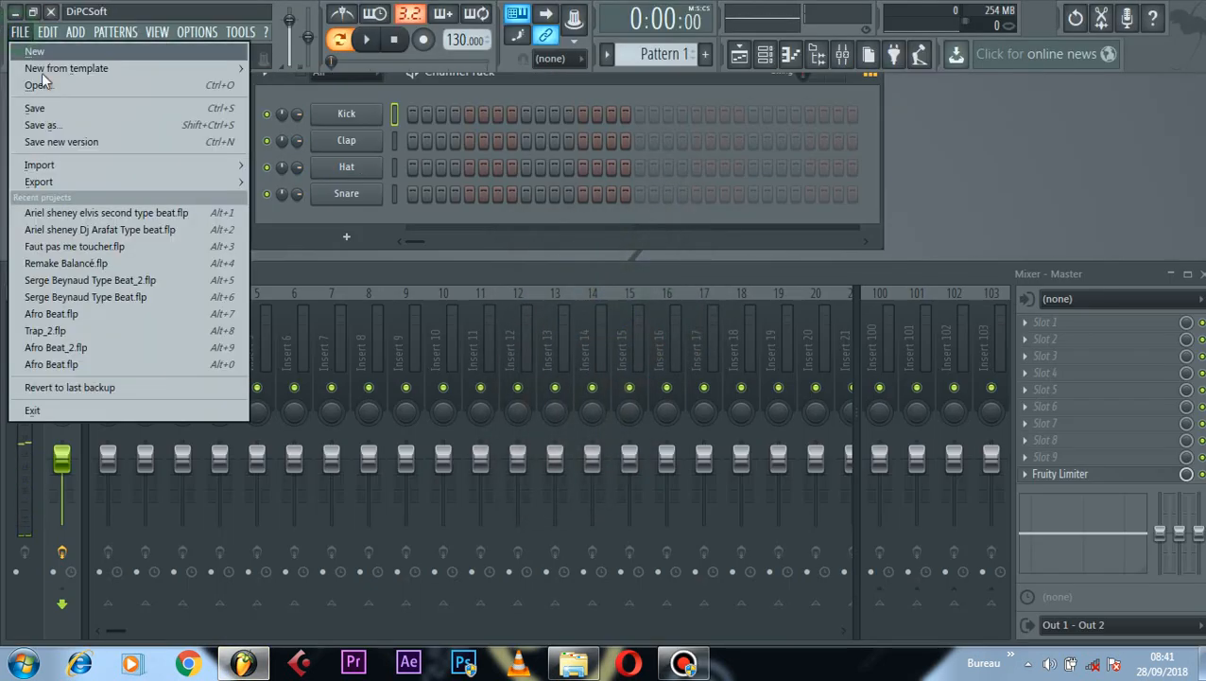
click(189, 213)
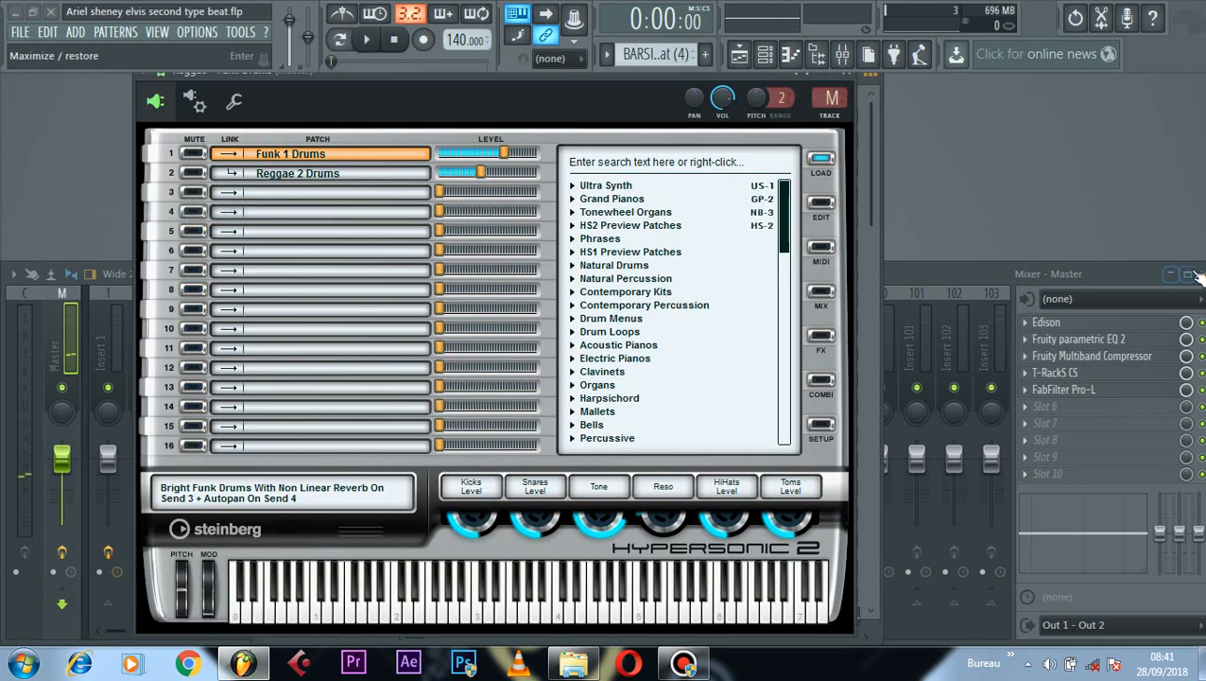
Step: Close the mixer, show the channel rack and switch to Pattern 40
click(1201, 274)
click(741, 55)
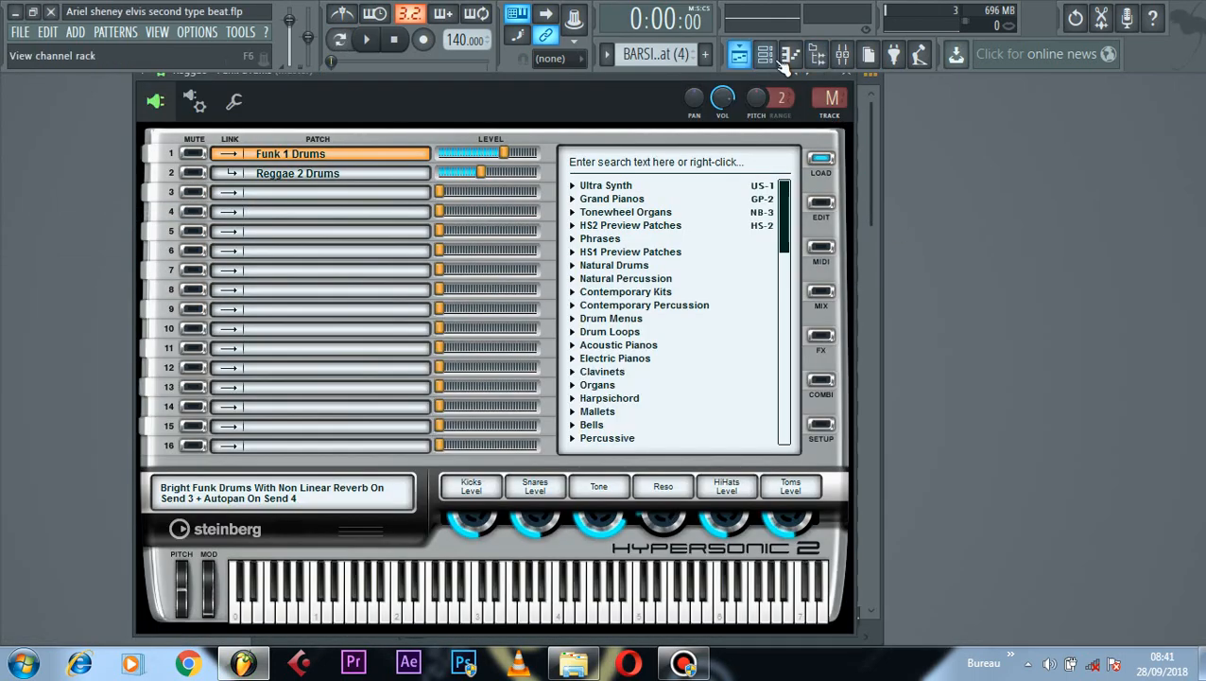
click(778, 56)
click(616, 57)
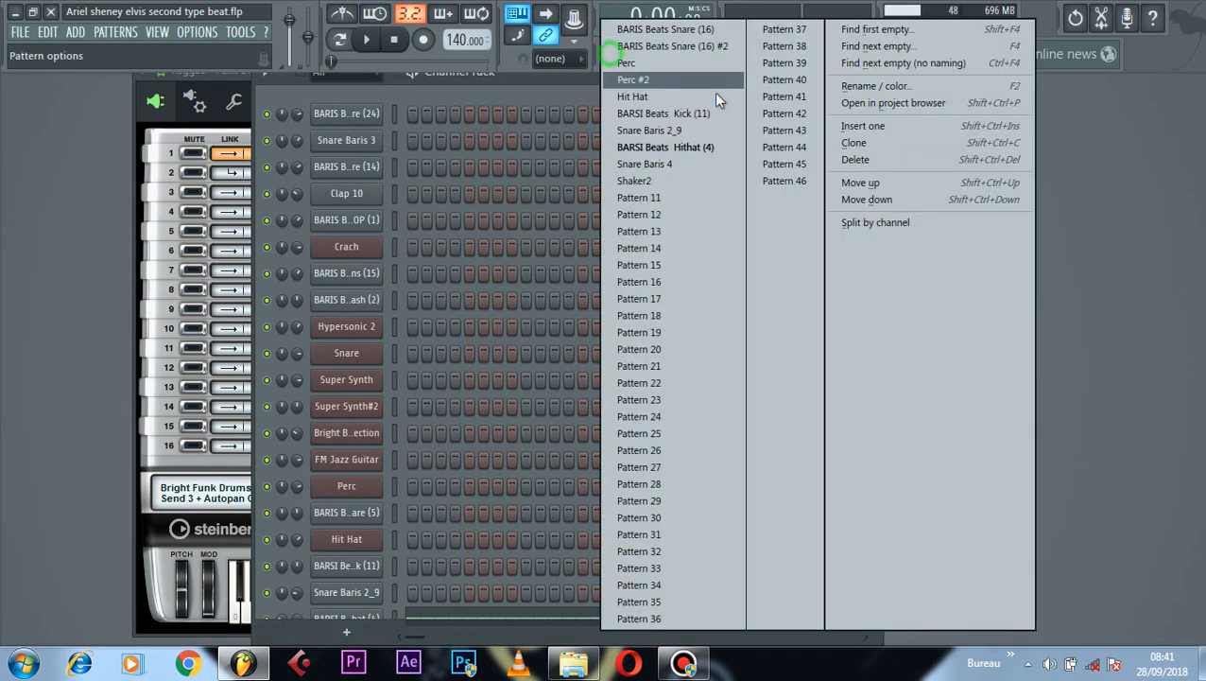
click(777, 82)
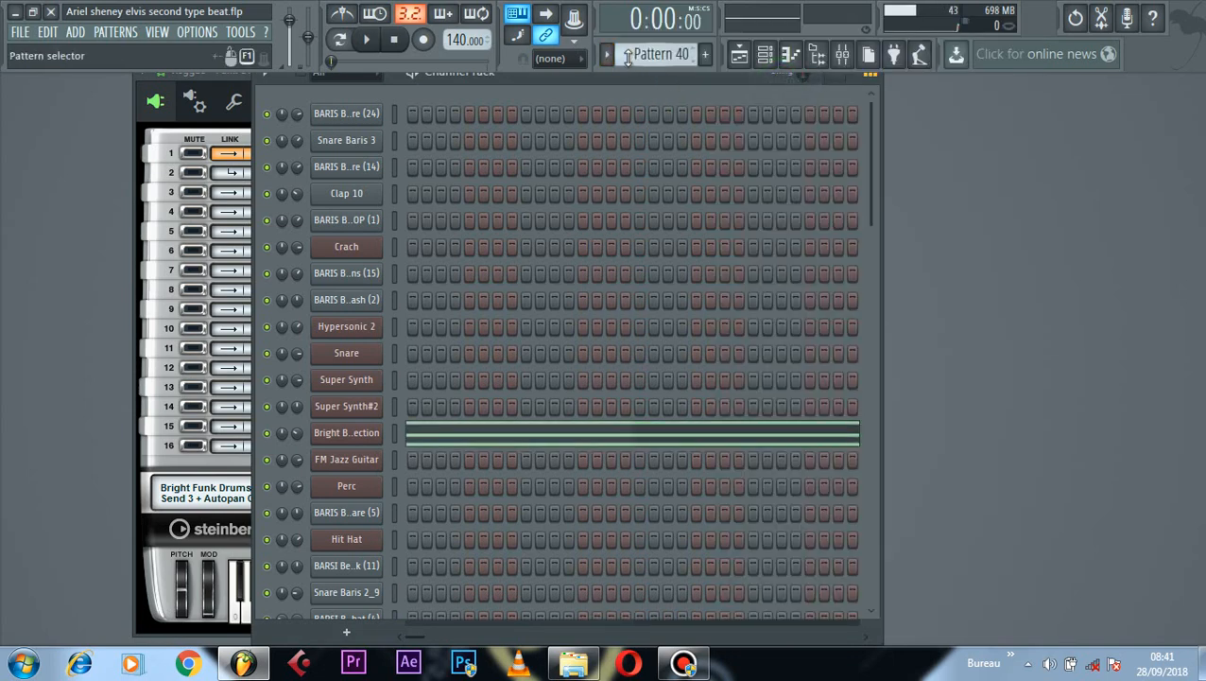
Step: Step back through the patterns to Pattern 34 and play it in pattern mode
scroll(627, 57, up, 3)
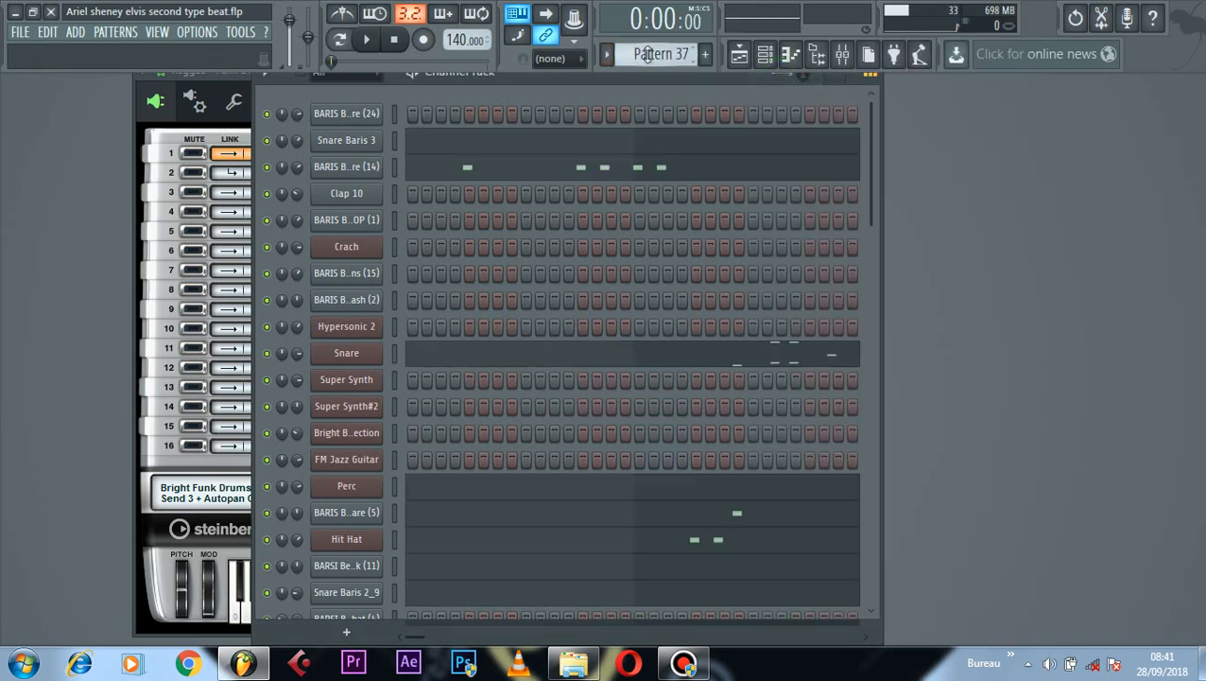
scroll(647, 55, up, 3)
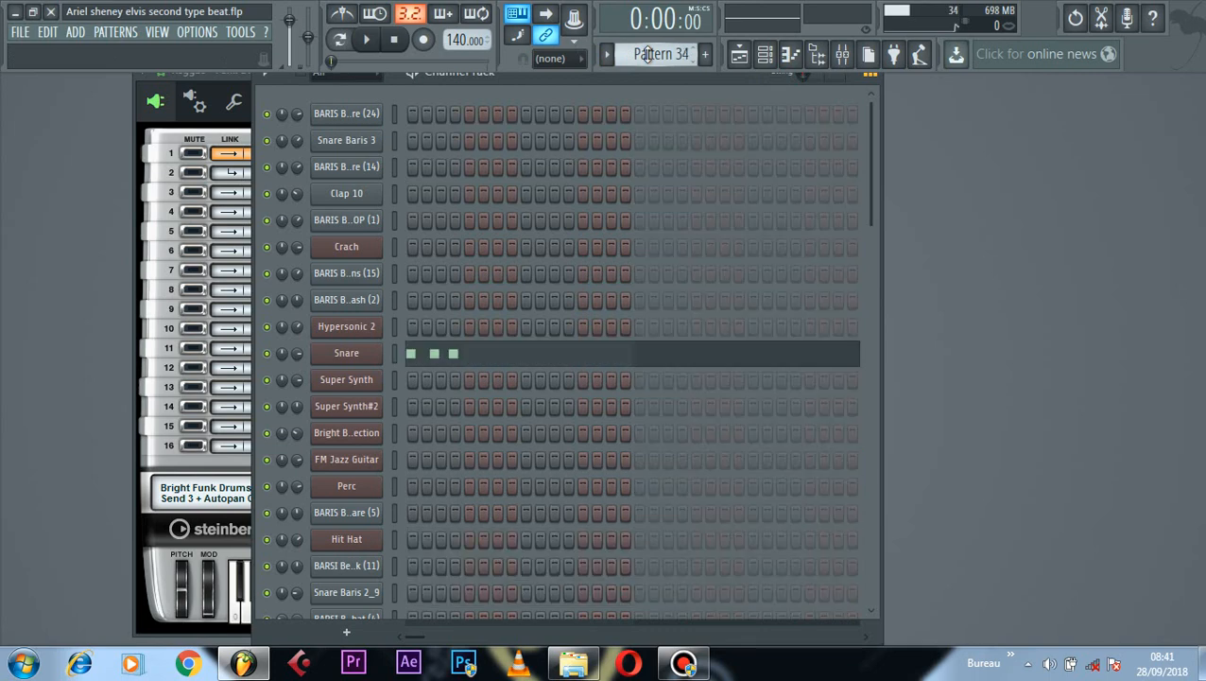
scroll(647, 54, down, 1)
scroll(648, 55, up, 1)
click(345, 42)
key(space)
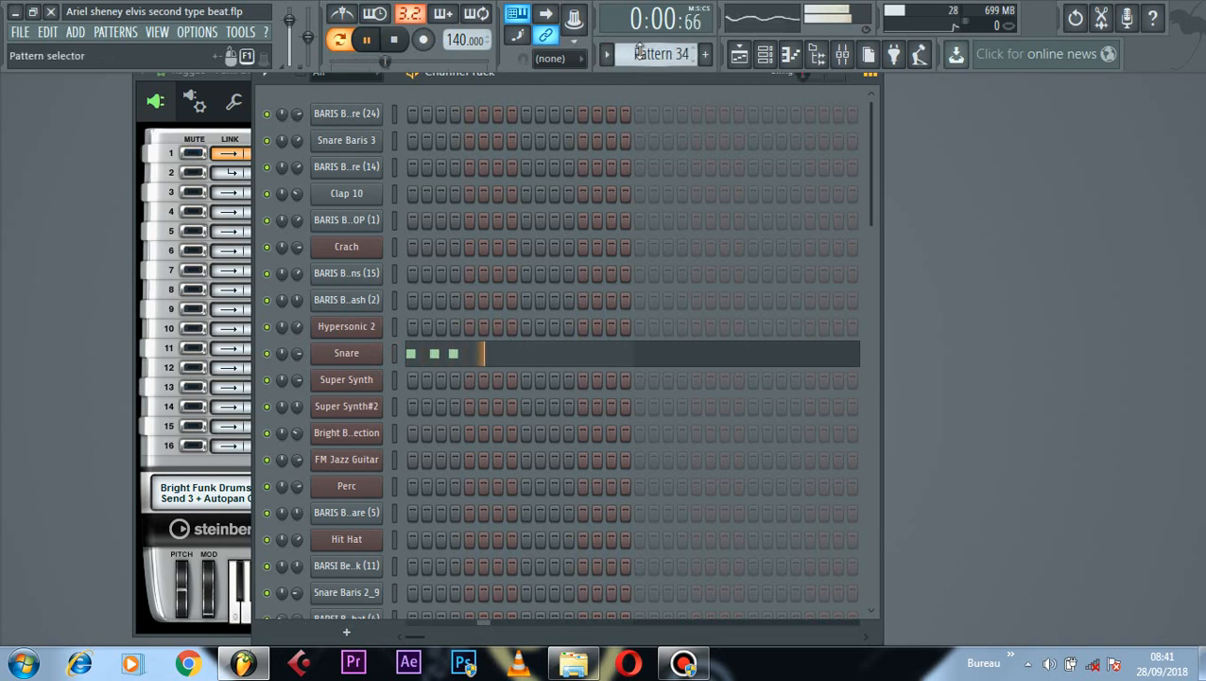
Step: Browse the neighbouring patterns from 29 up to 37 during playback, ending on Pattern 37
scroll(646, 54, up, 1)
key(space)
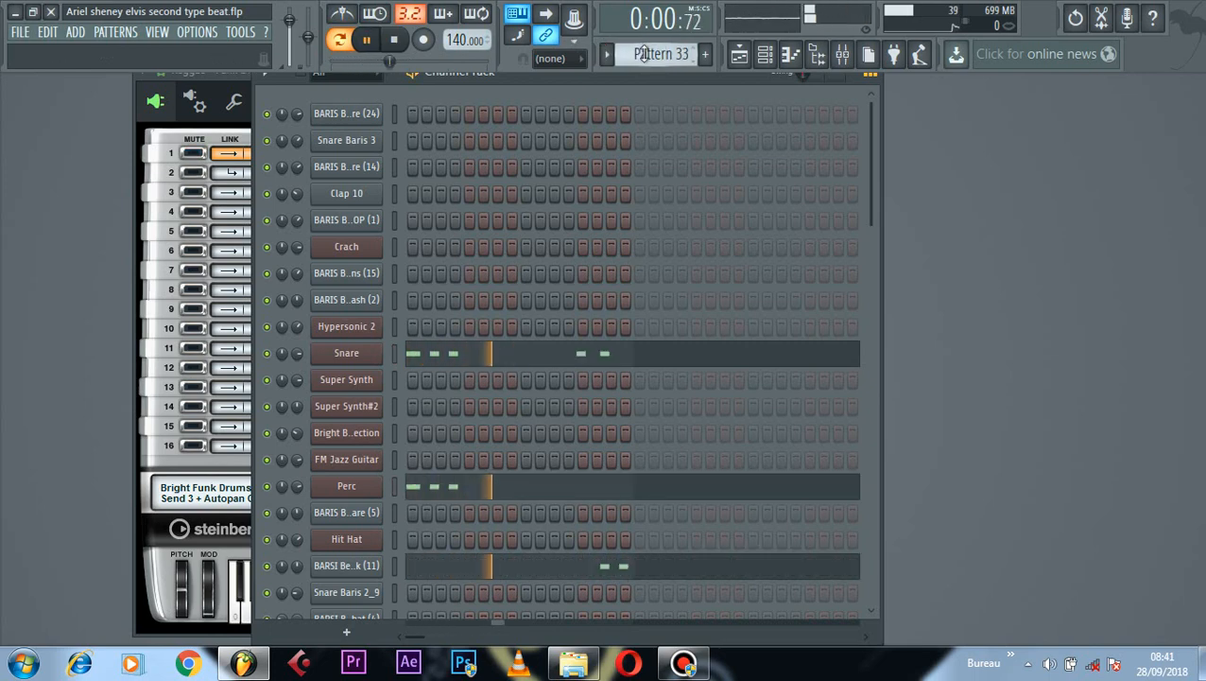
scroll(643, 54, down, 1)
scroll(644, 54, down, 5)
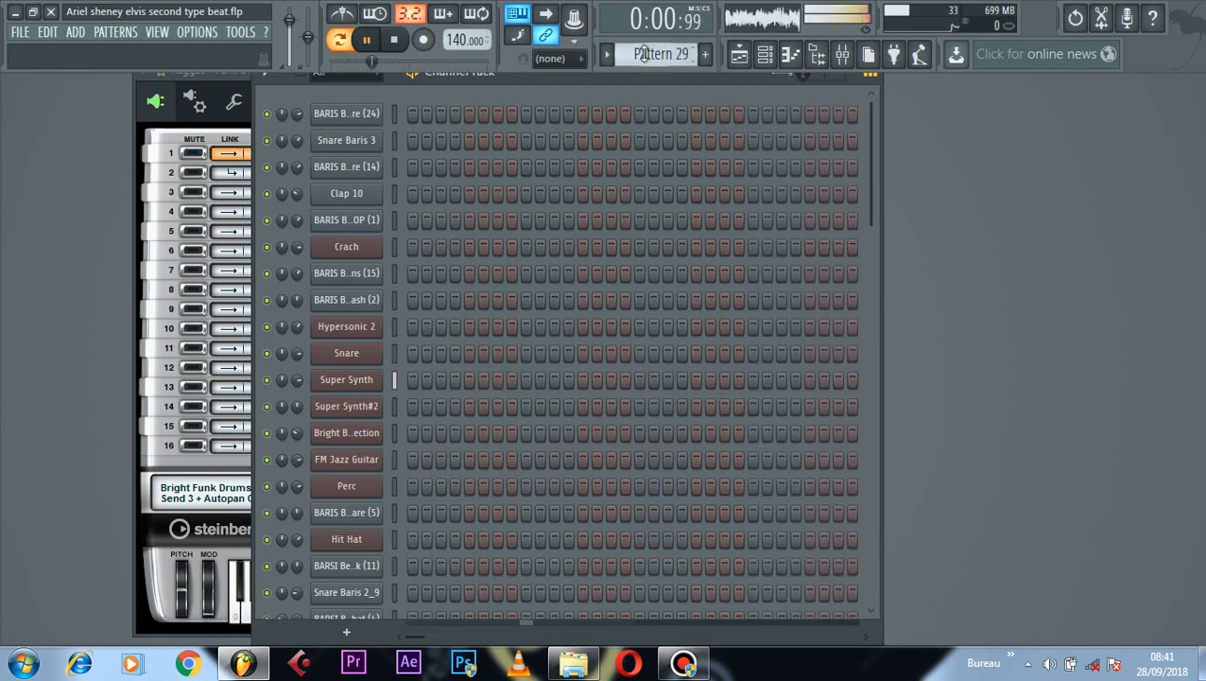
scroll(644, 54, down, 4)
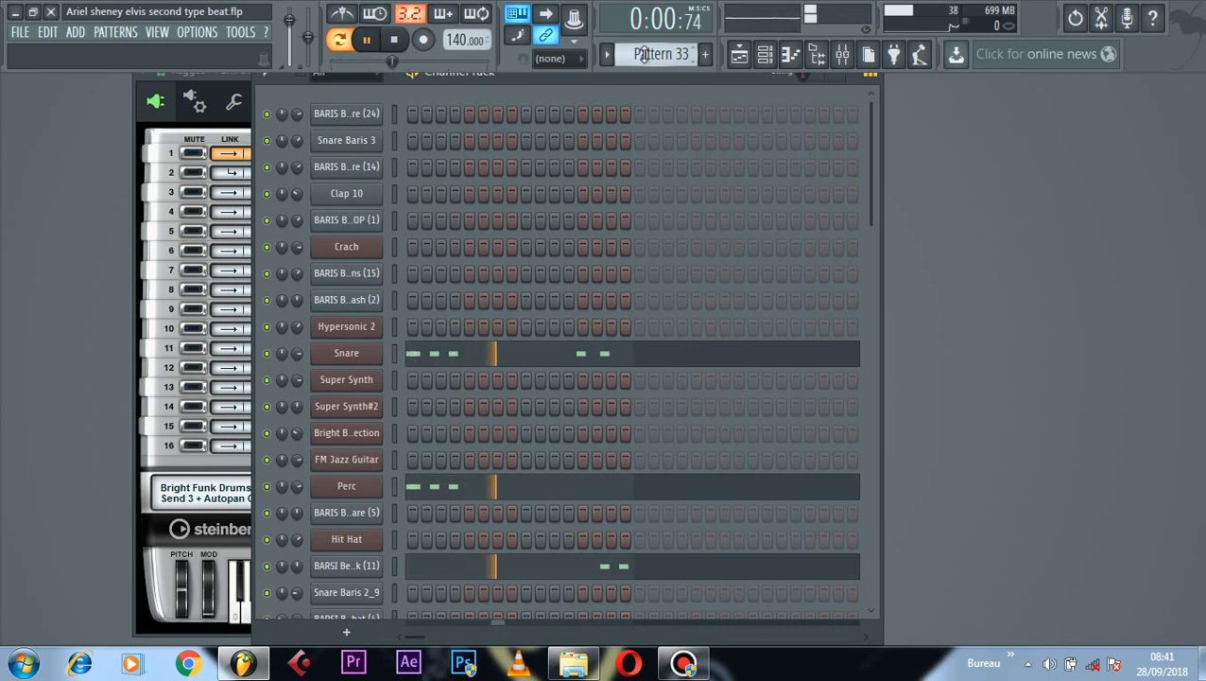
scroll(644, 54, down, 1)
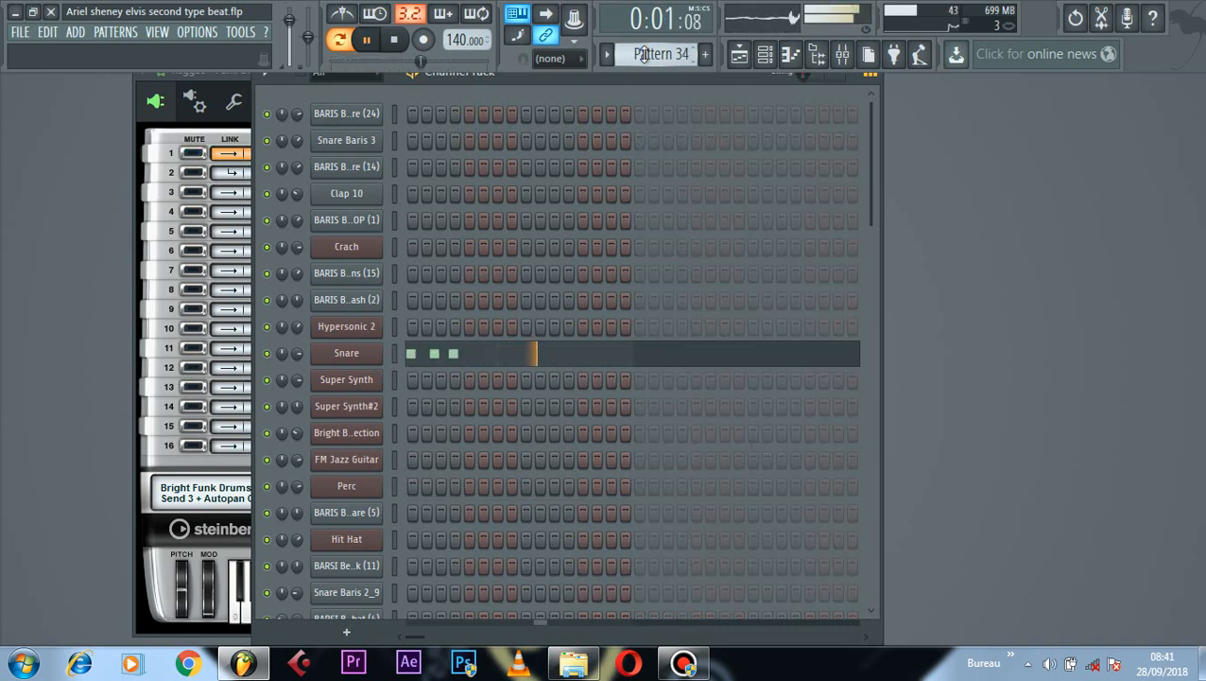
scroll(643, 54, down, 3)
scroll(644, 54, up, 1)
scroll(644, 54, down, 1)
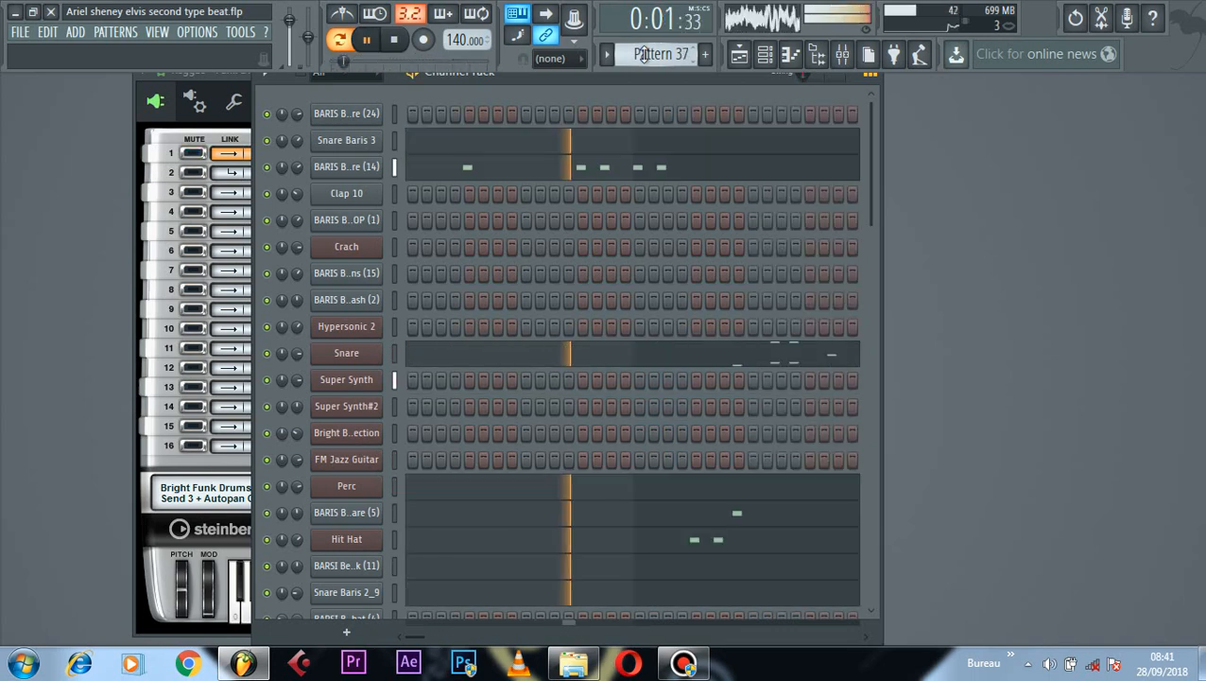
Step: Stop playback, go to the Funk Drums channel of Pattern 37 and check its Hypersonic 2 patch
key(space)
key(space)
scroll(606, 216, down, 5)
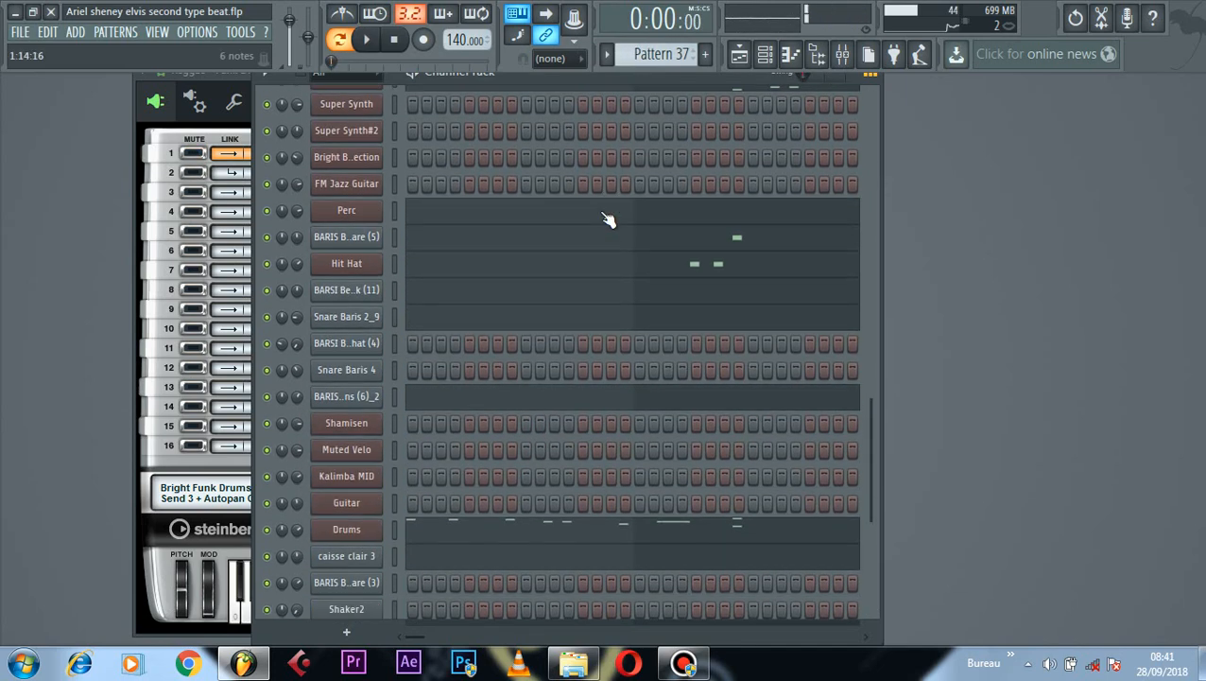
scroll(585, 350, down, 3)
key(space)
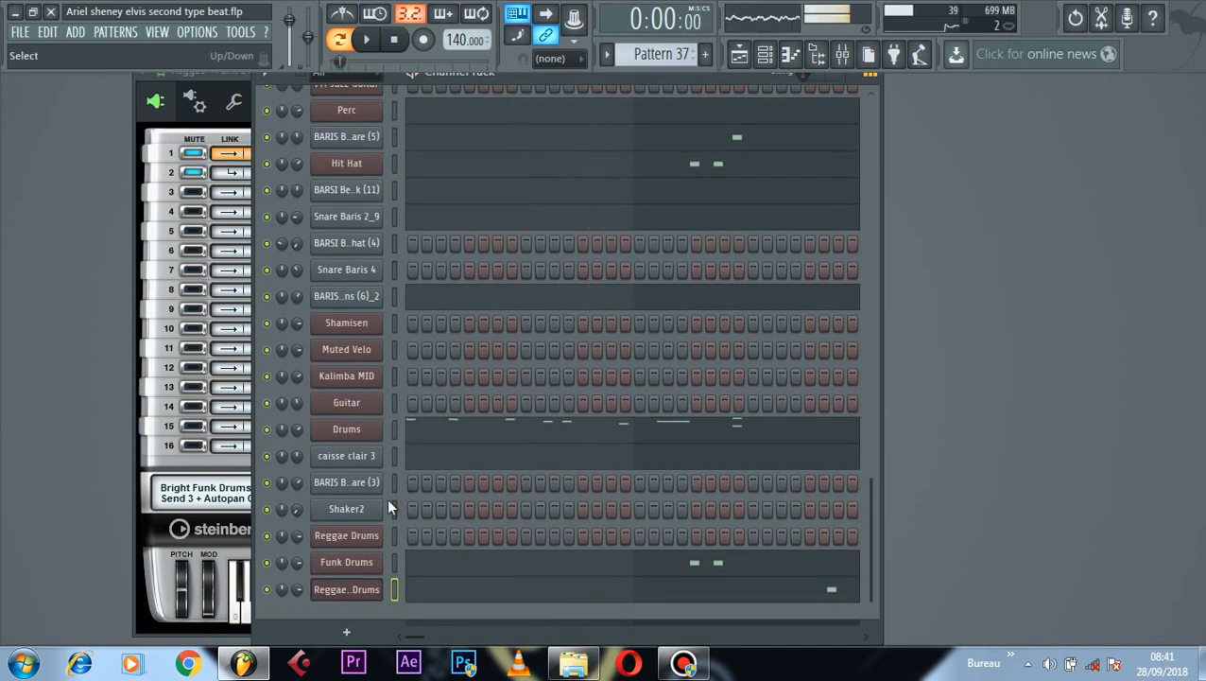
click(346, 561)
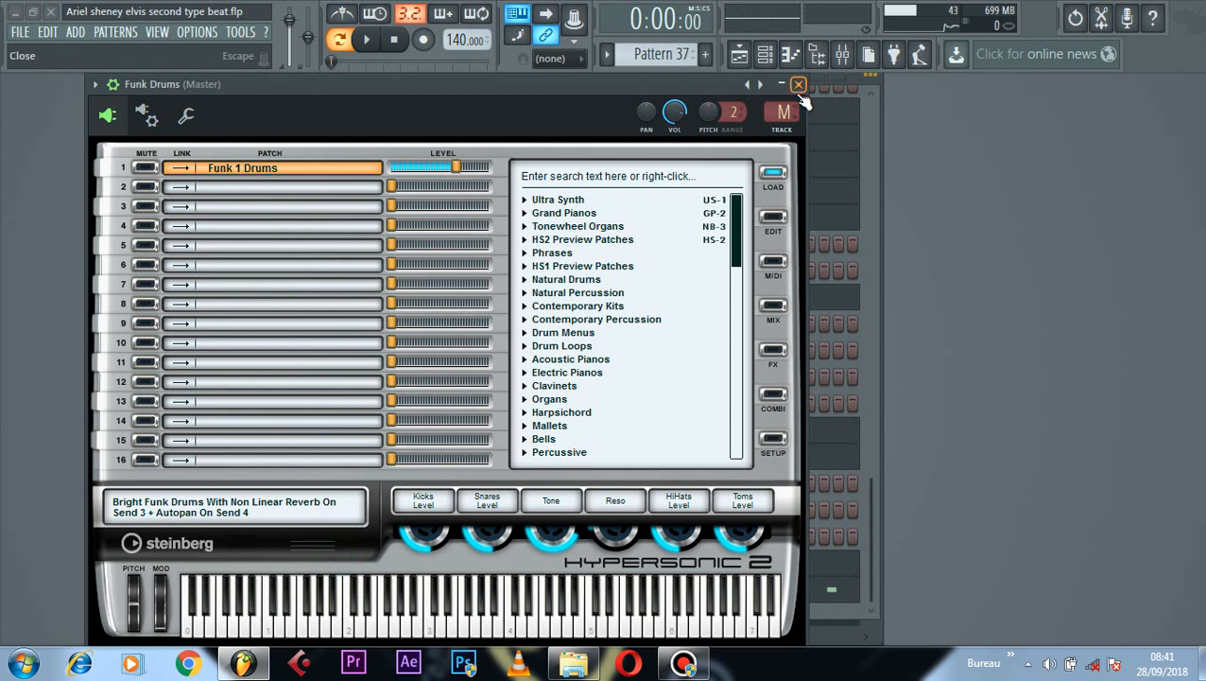
click(798, 84)
Step: Show the Snare Baris 3 notes of Pattern 37 in the piano roll, play them and close the piano roll
scroll(578, 454, up, 3)
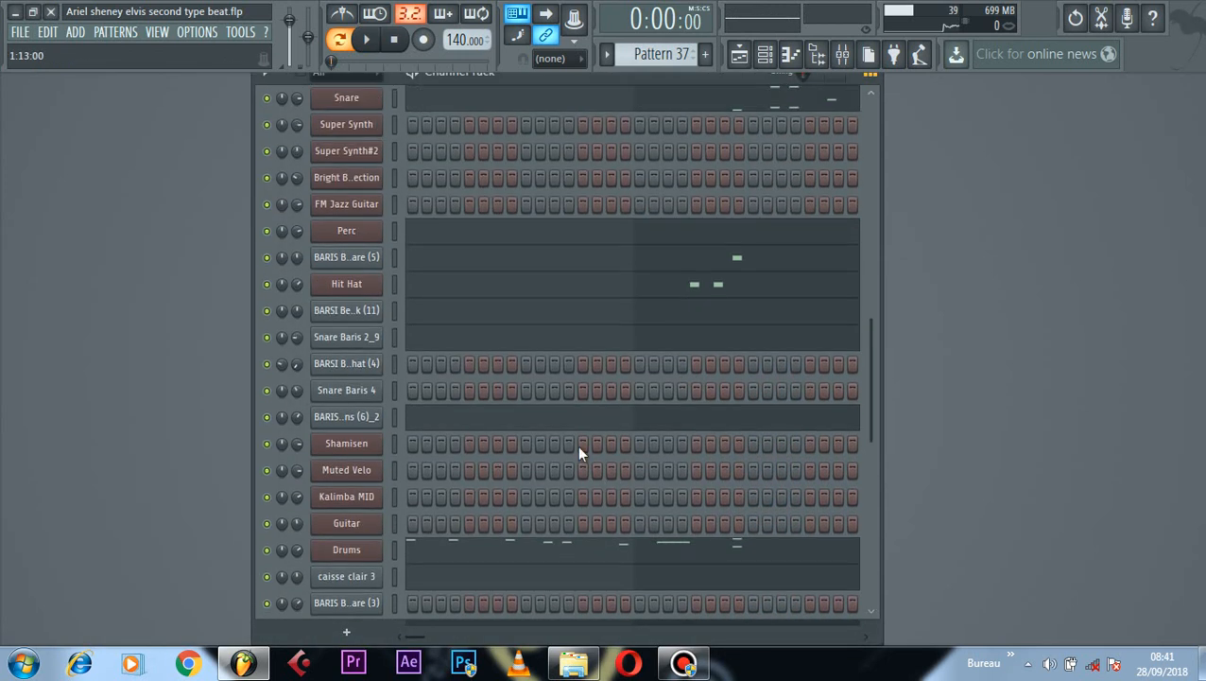
scroll(578, 453, up, 6)
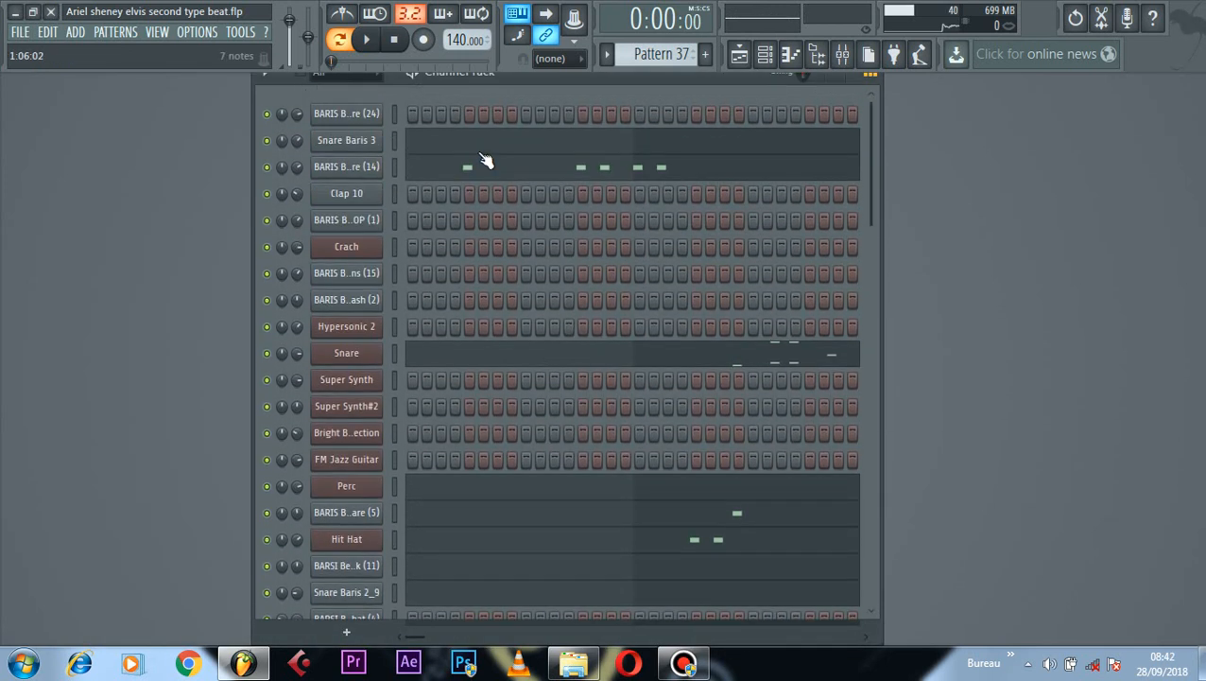
click(518, 144)
key(space)
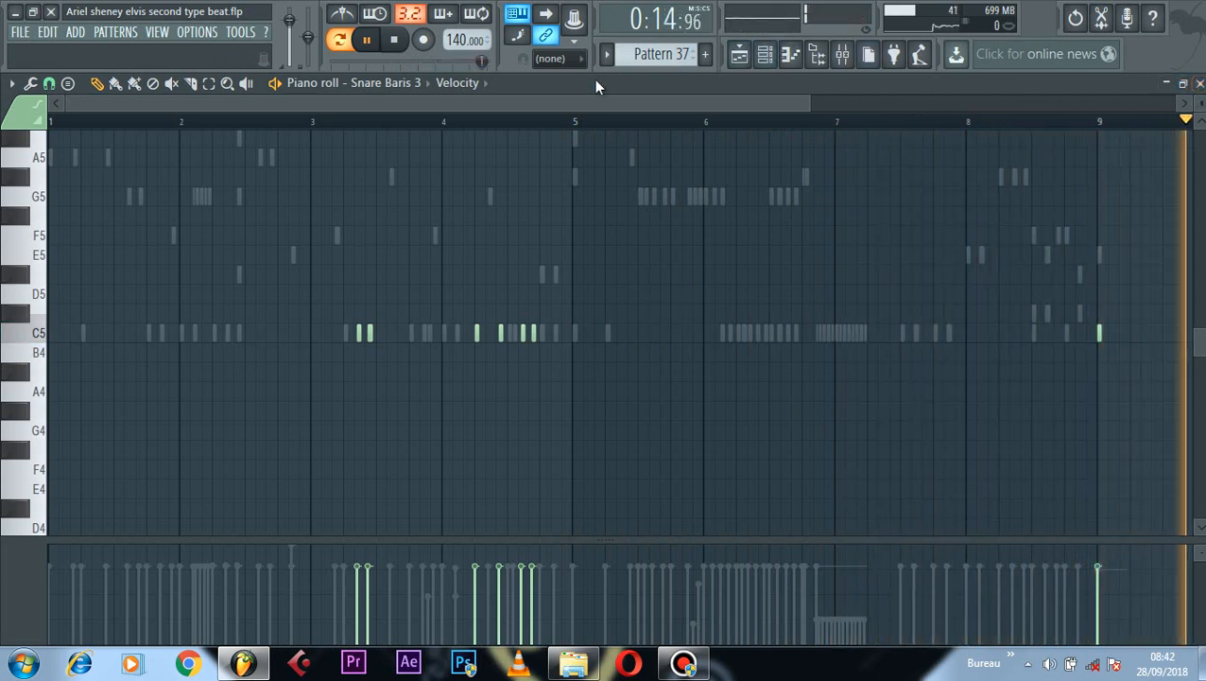
key(space)
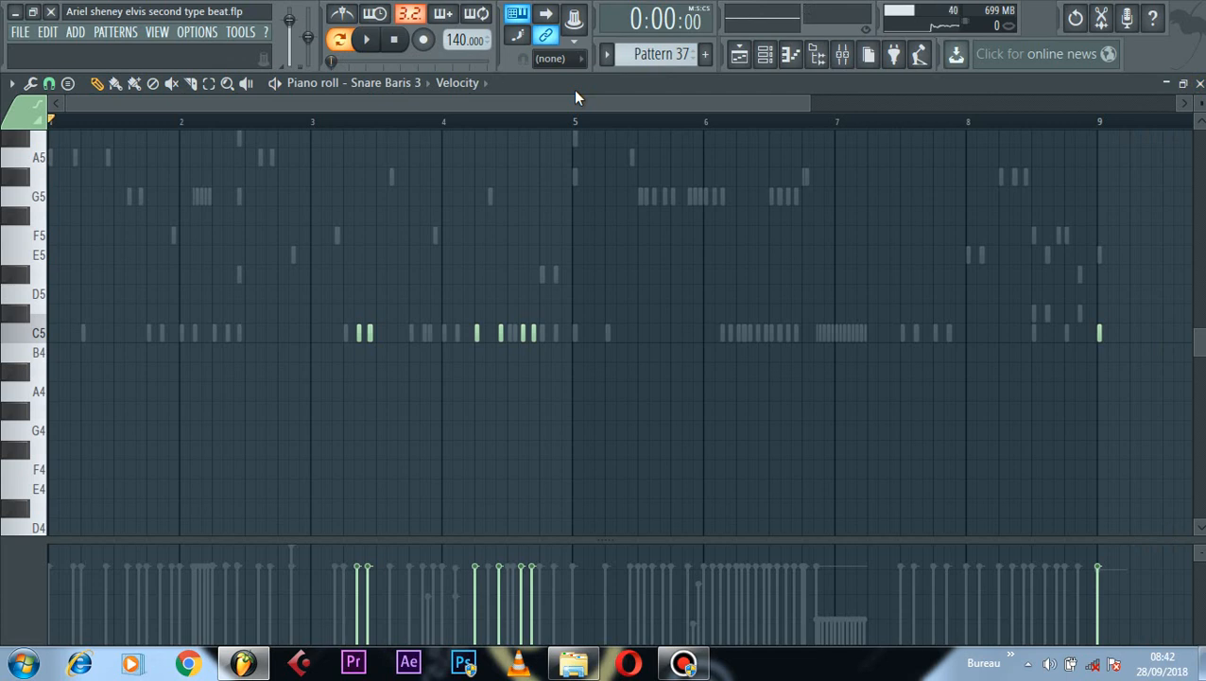
key(space)
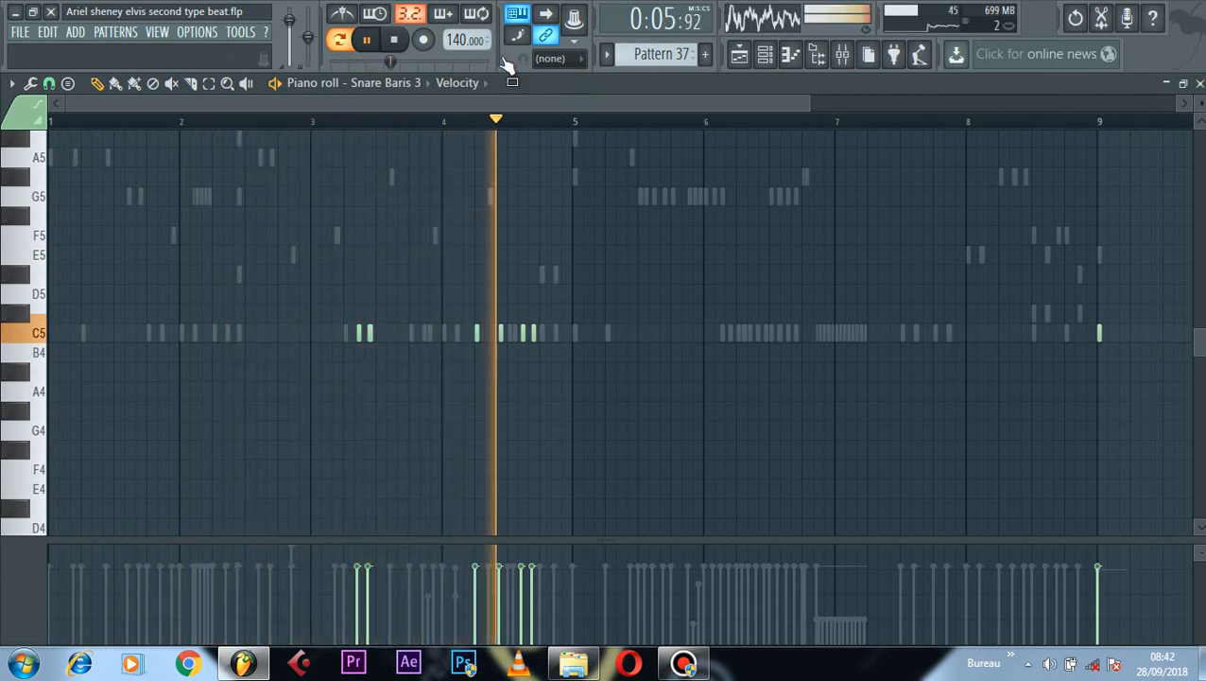
click(1198, 83)
key(space)
Step: Switch to Pattern 38, play it with its Super Synth notes in the piano roll, and return to the channel rack
click(614, 57)
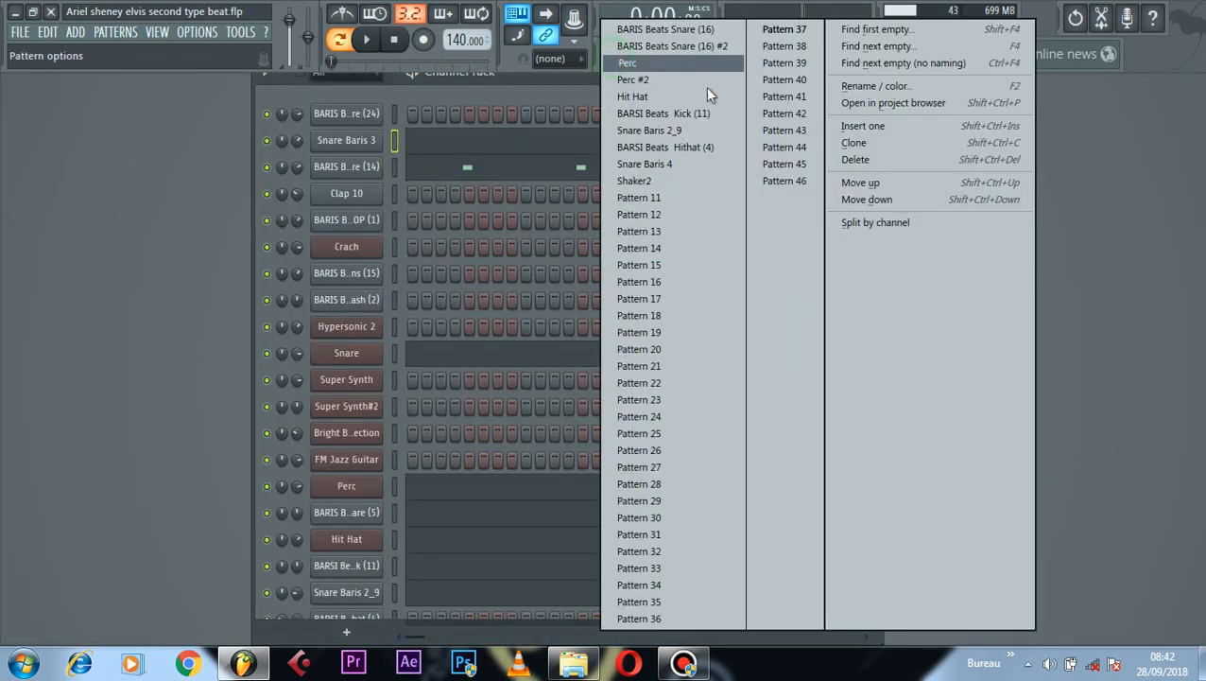
click(782, 61)
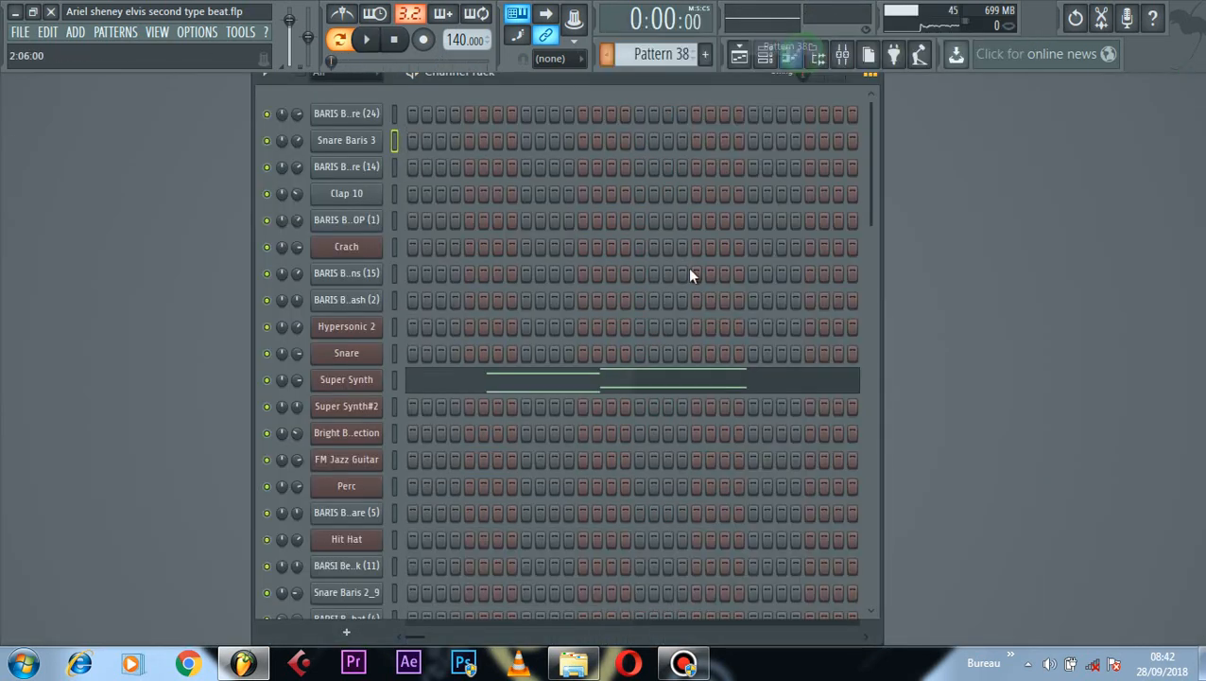
click(619, 388)
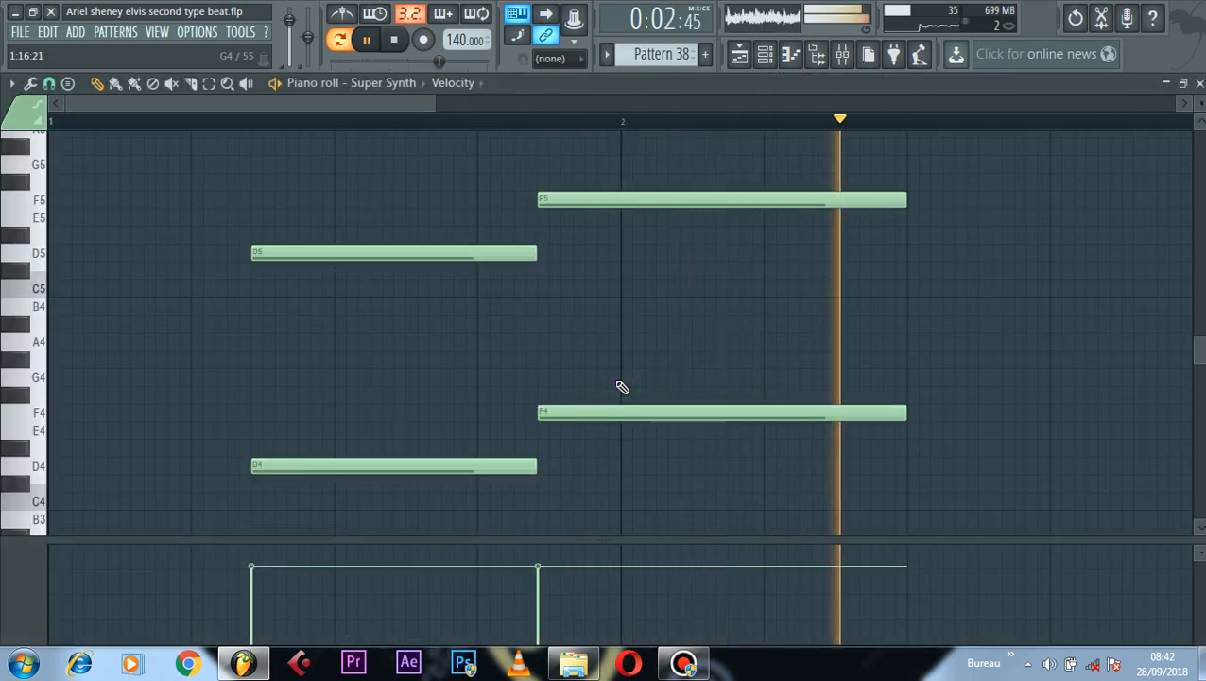
click(765, 59)
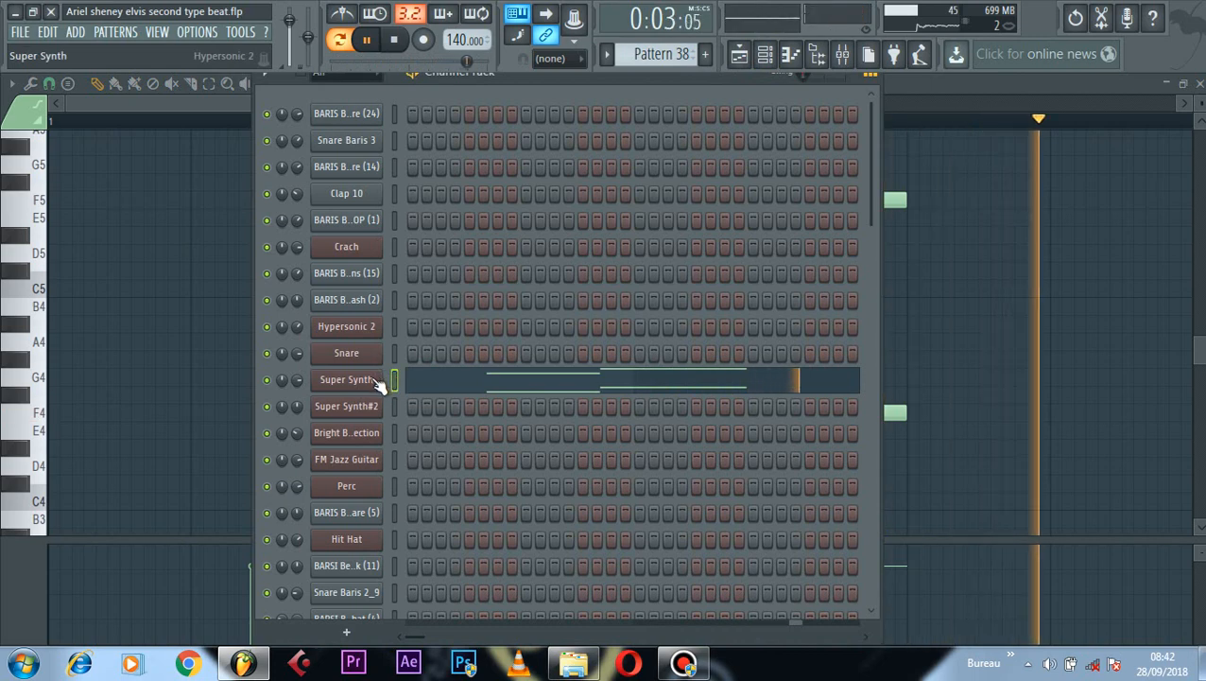
scroll(652, 338, down, 10)
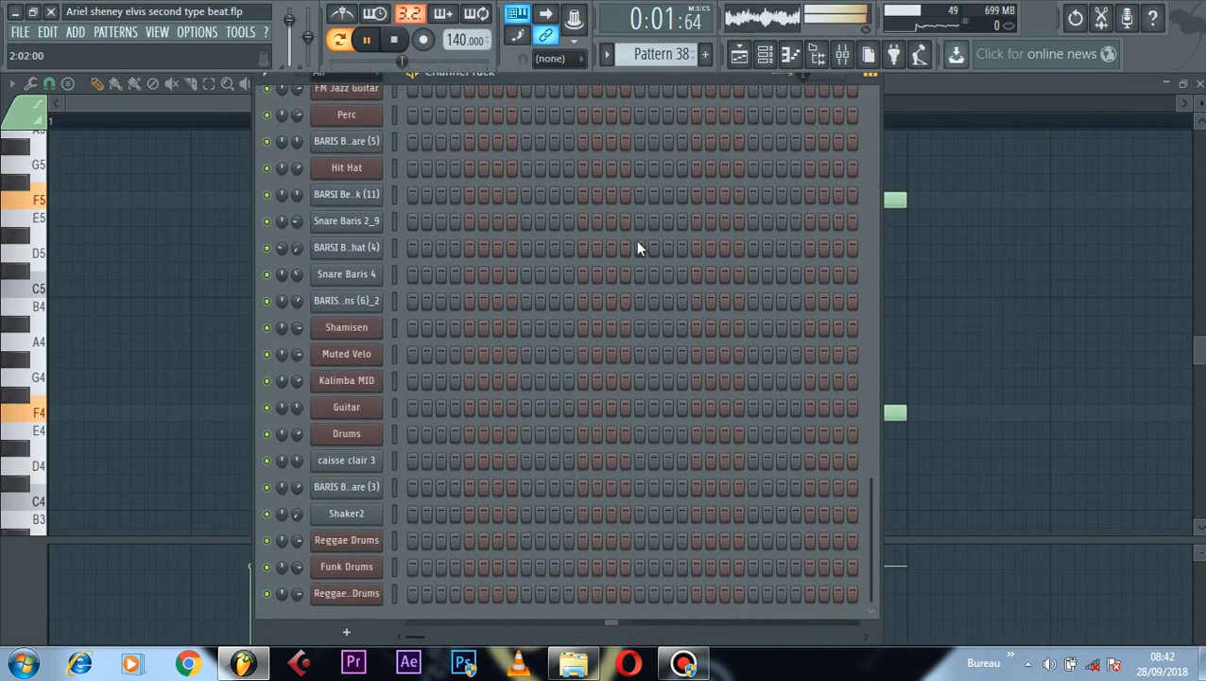
key(space)
Step: Switch to Pattern 39, play it with its Super Synth notes in the piano roll, and return to the channel rack
click(662, 54)
click(794, 77)
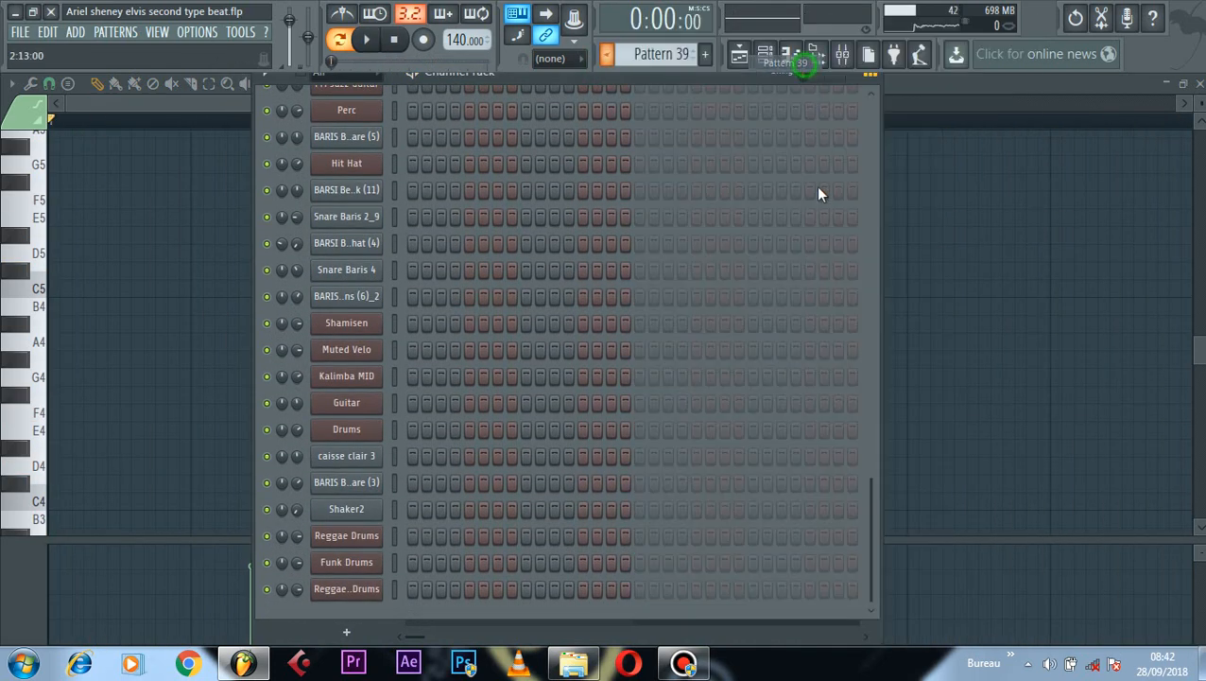
drag(866, 492, 864, 127)
key(space)
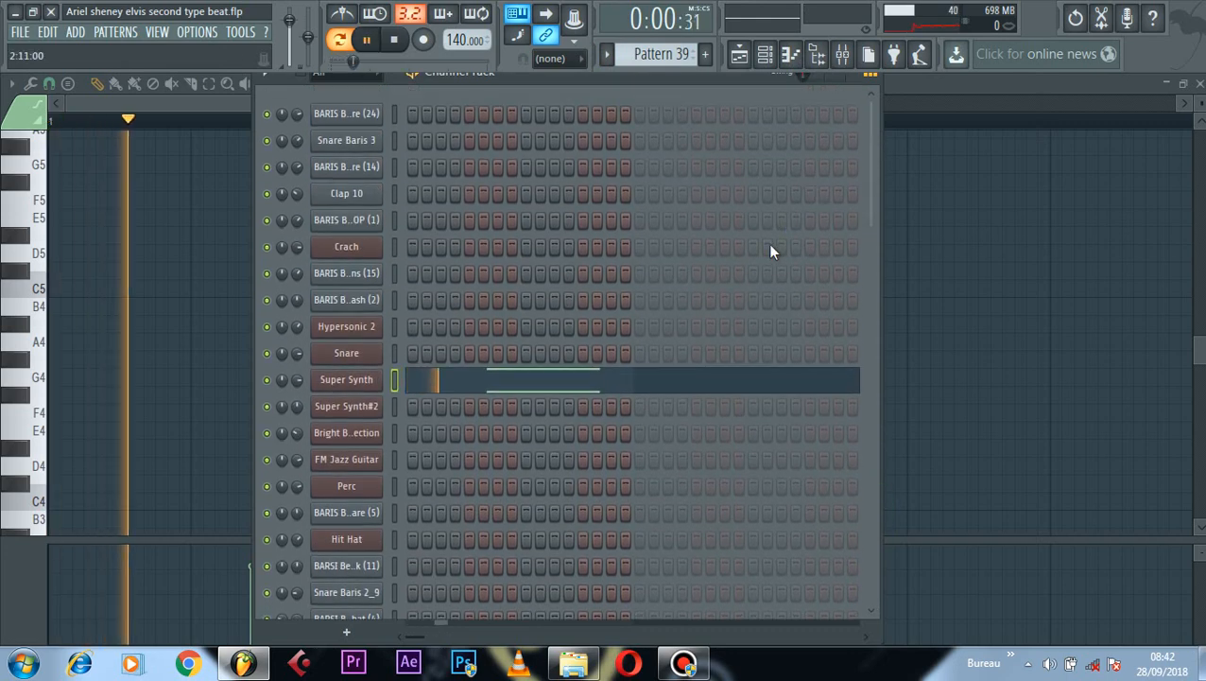
click(926, 86)
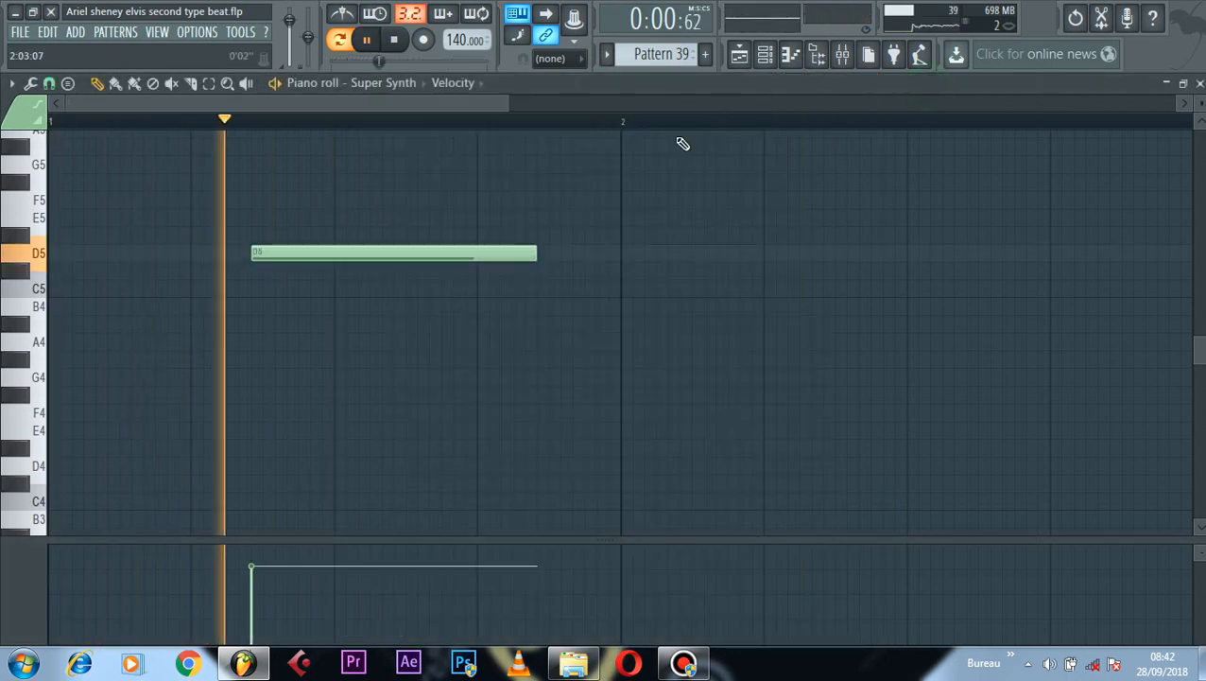
scroll(617, 212, up, 1)
scroll(616, 209, up, 2)
scroll(619, 180, down, 1)
scroll(622, 178, up, 2)
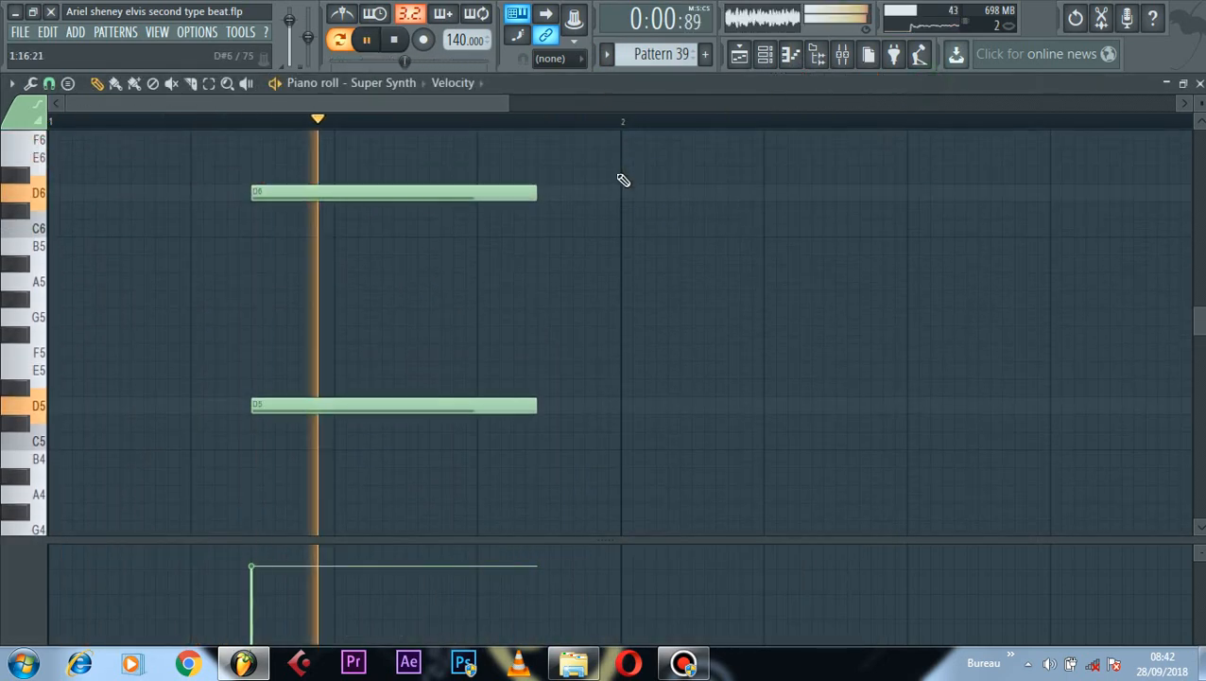
click(768, 57)
key(space)
Step: Switch to Pattern 40, play it with the Bright Brass Selection notes in the piano roll, and return to the channel rack
click(608, 54)
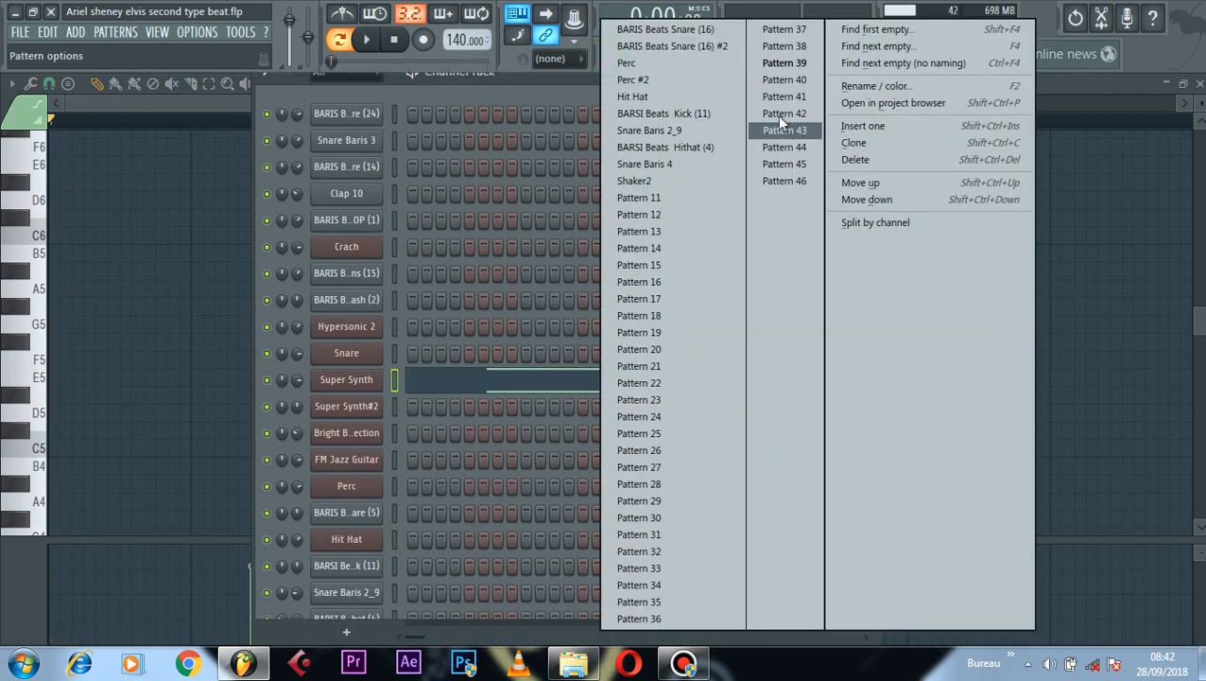
click(790, 82)
key(space)
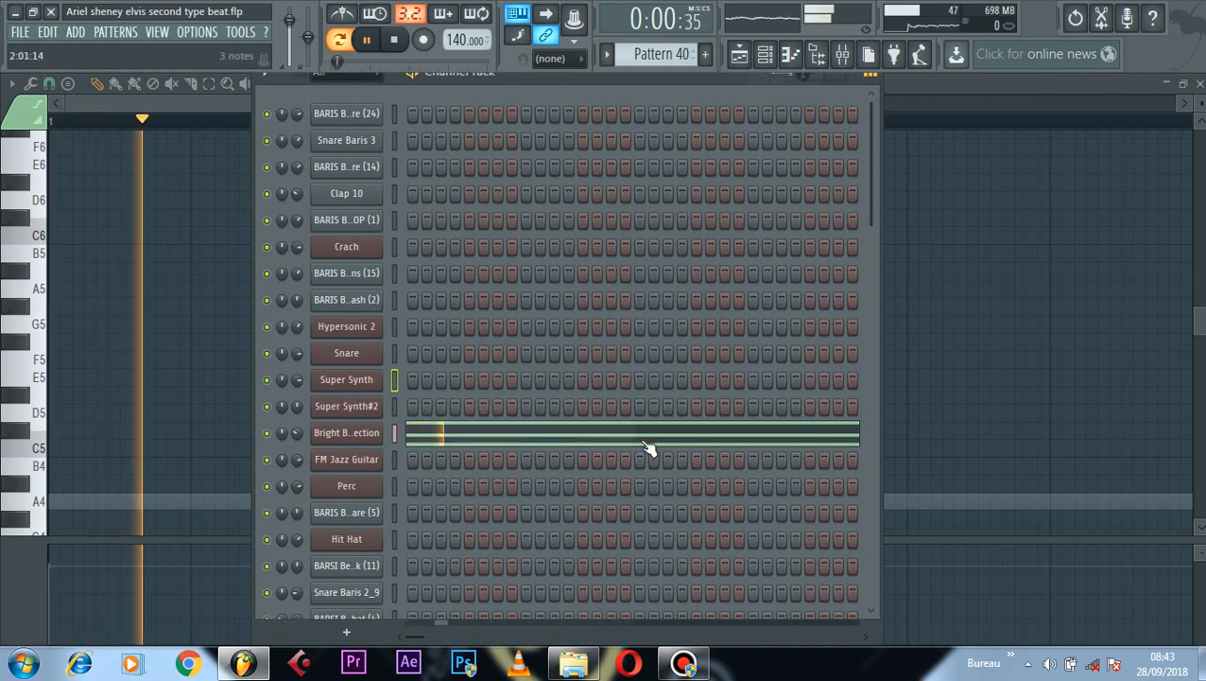
click(648, 436)
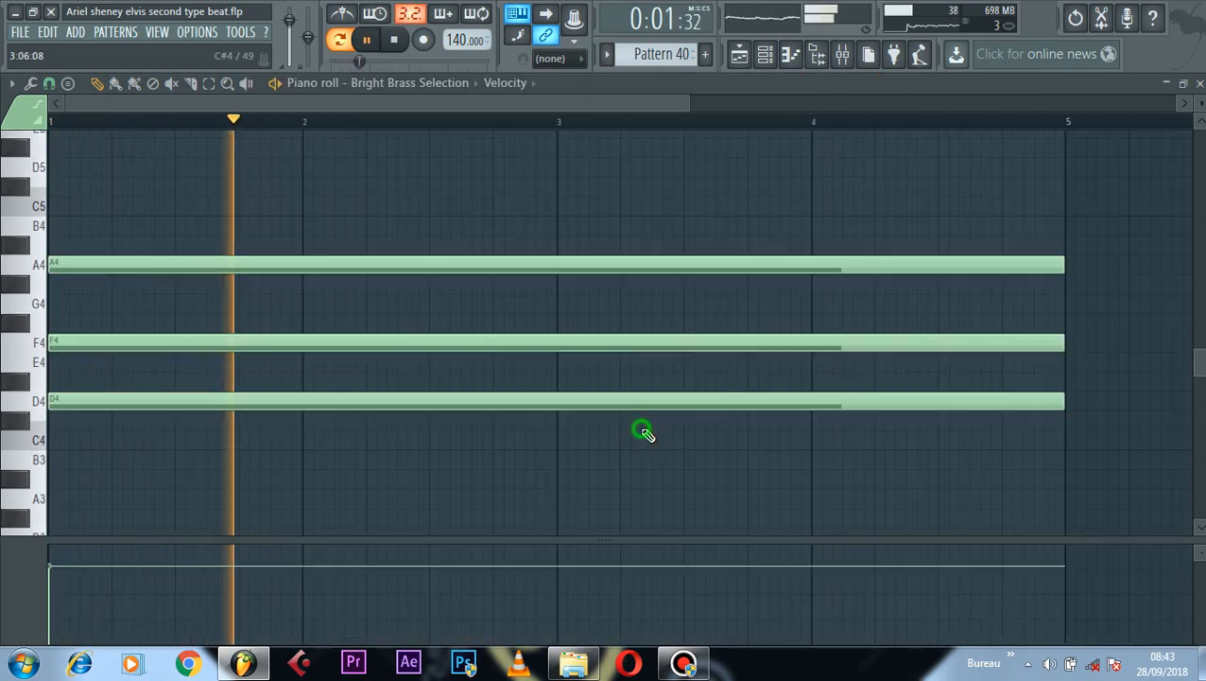
click(766, 54)
key(space)
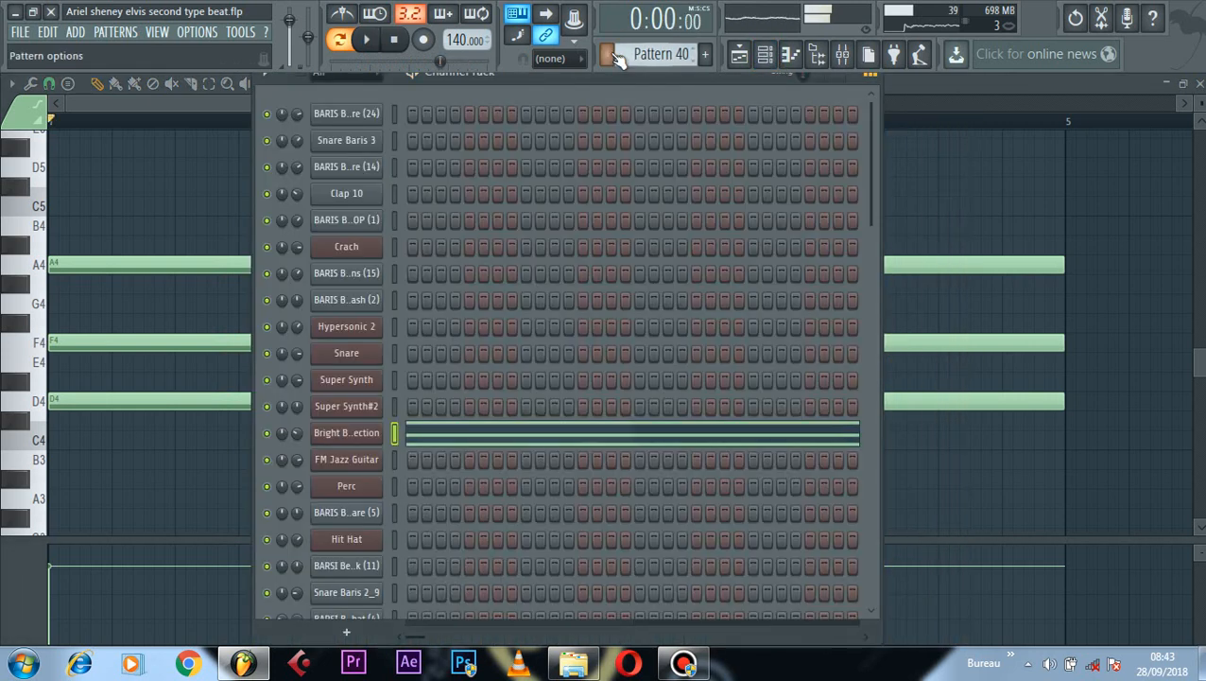
Step: Switch to Pattern 41, play it with its Snare notes in the piano roll, and view the Snare channel's instrument
click(610, 55)
click(784, 97)
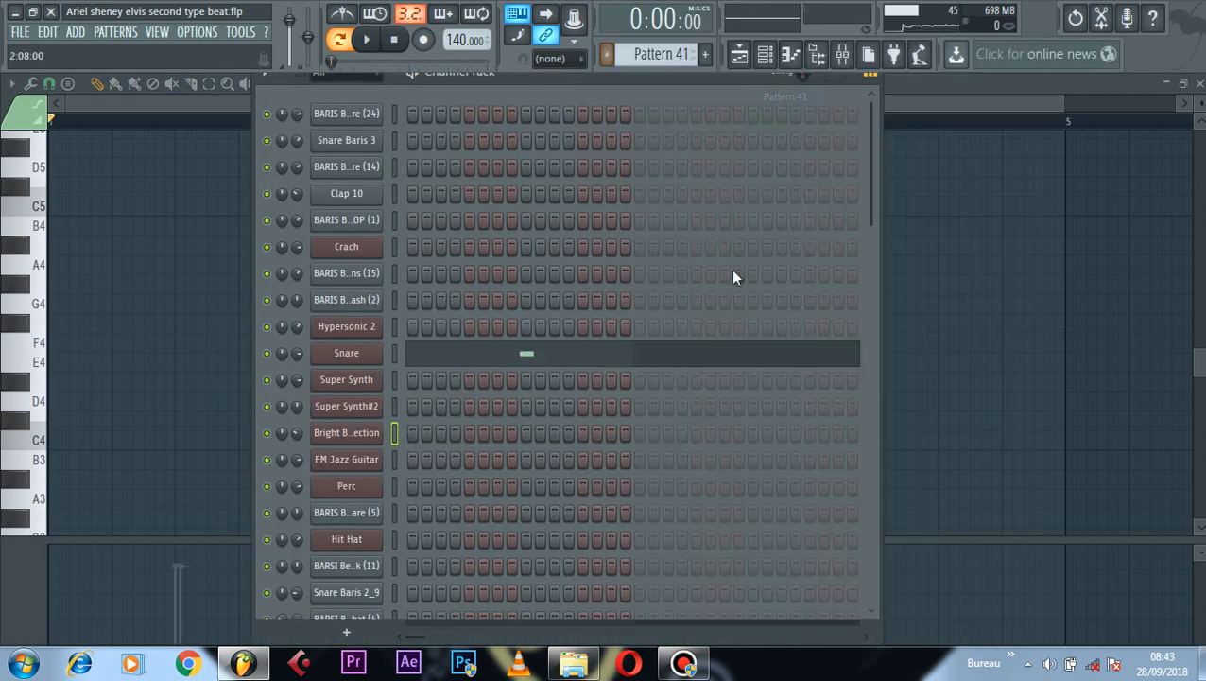
key(space)
click(553, 356)
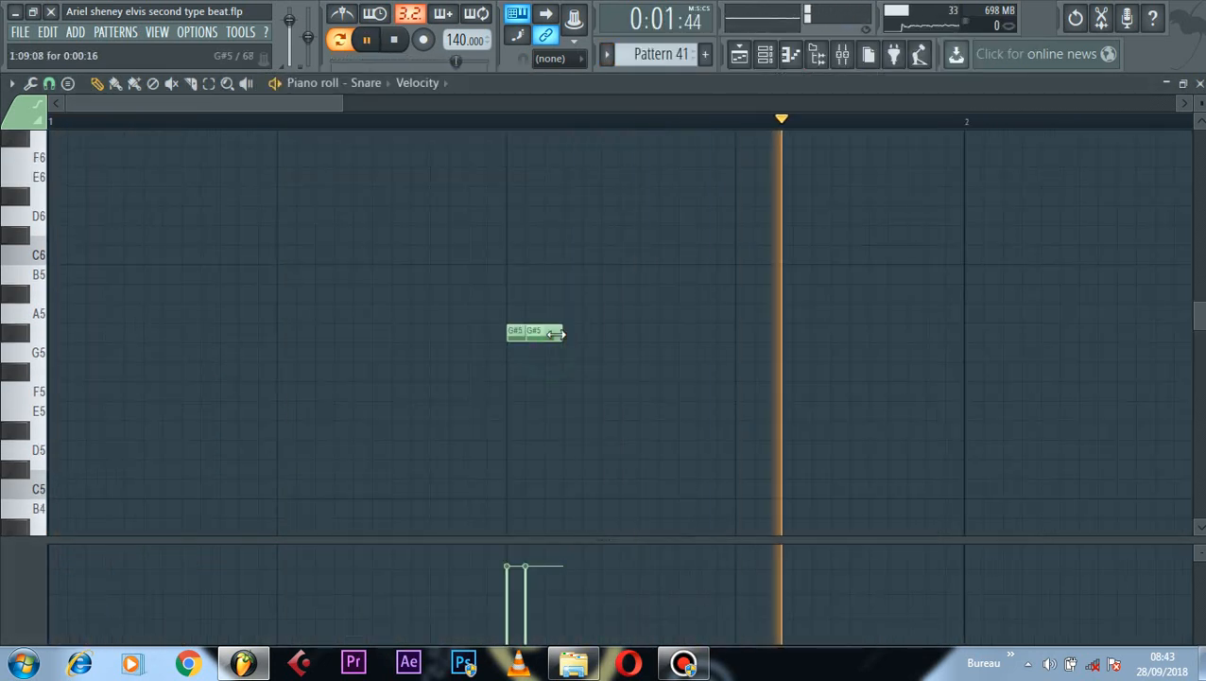
click(766, 55)
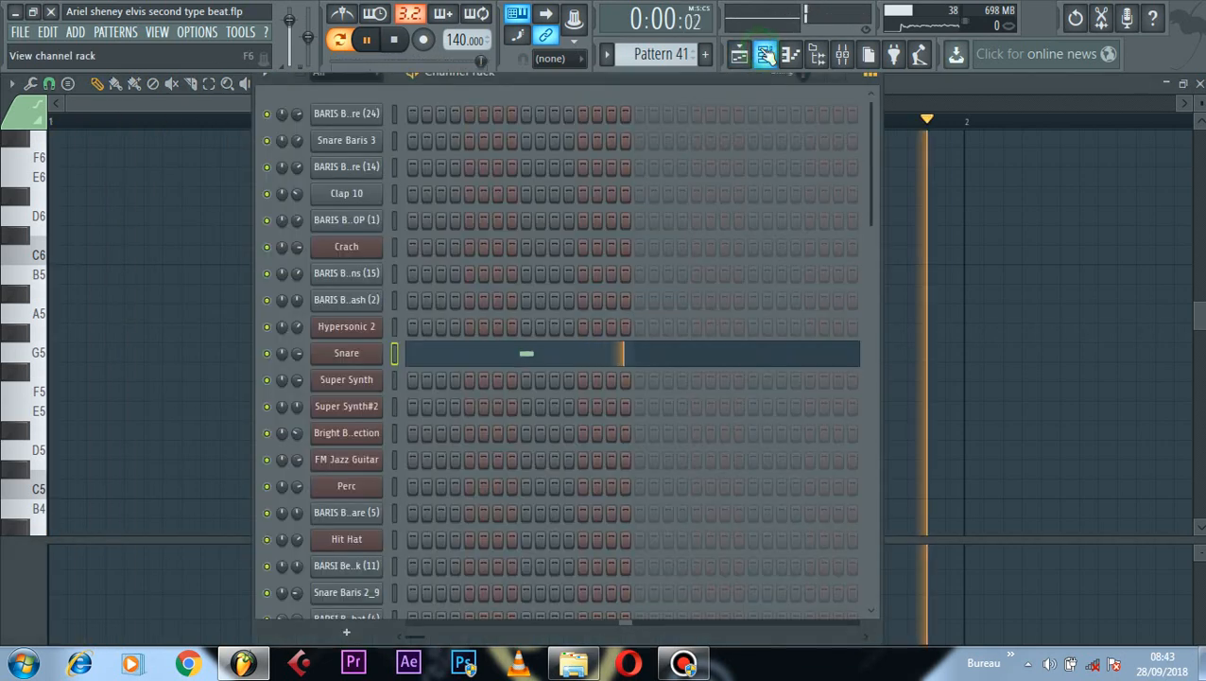
click(347, 353)
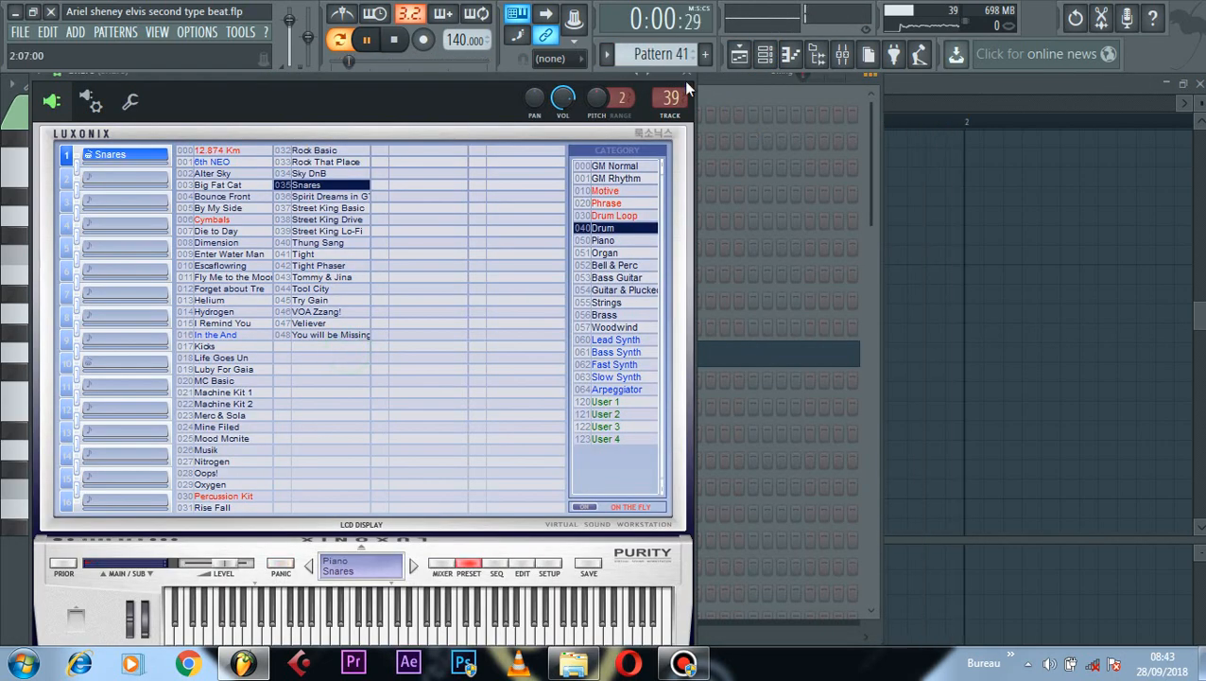
click(684, 78)
Step: Switch to Pattern 42 and play it with its Funk Drums notes shown in the piano roll
click(662, 54)
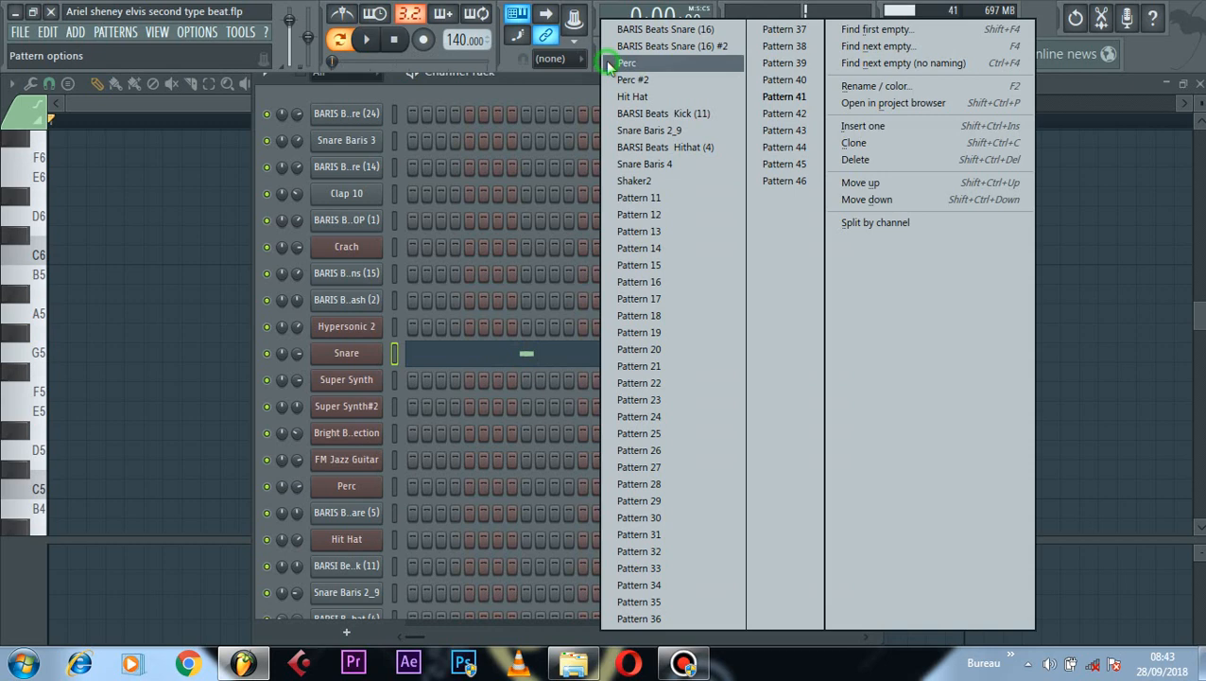
click(792, 117)
key(space)
key(space)
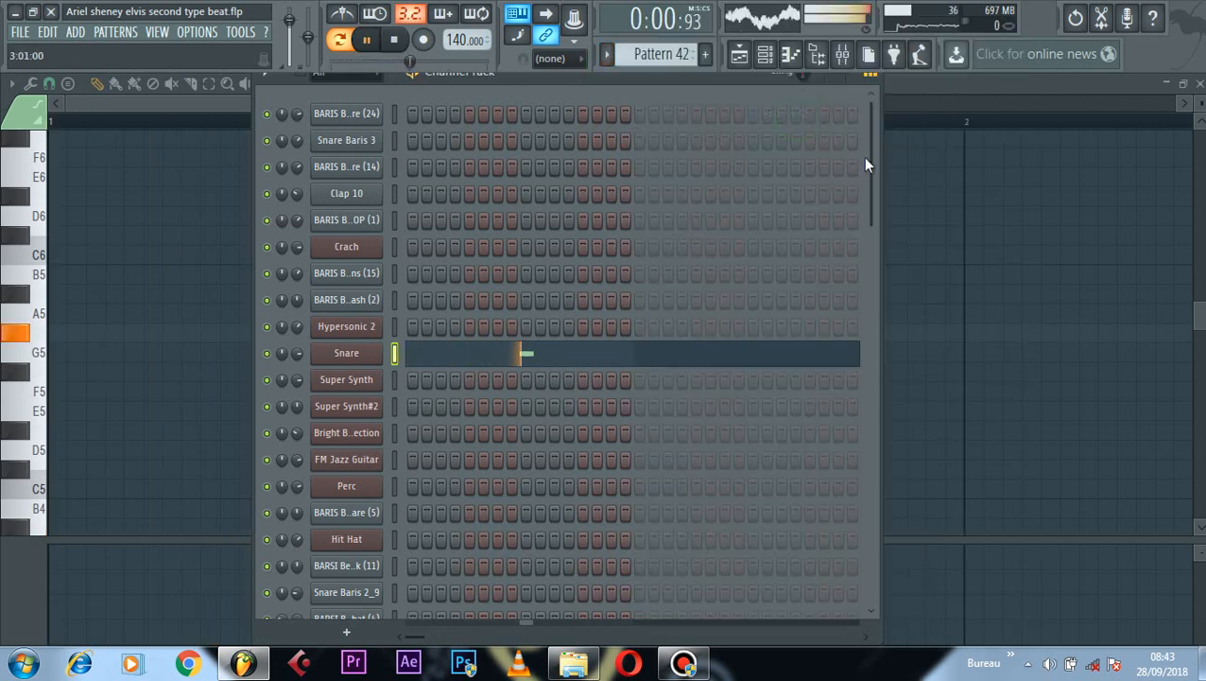
drag(865, 154, 828, 488)
click(539, 566)
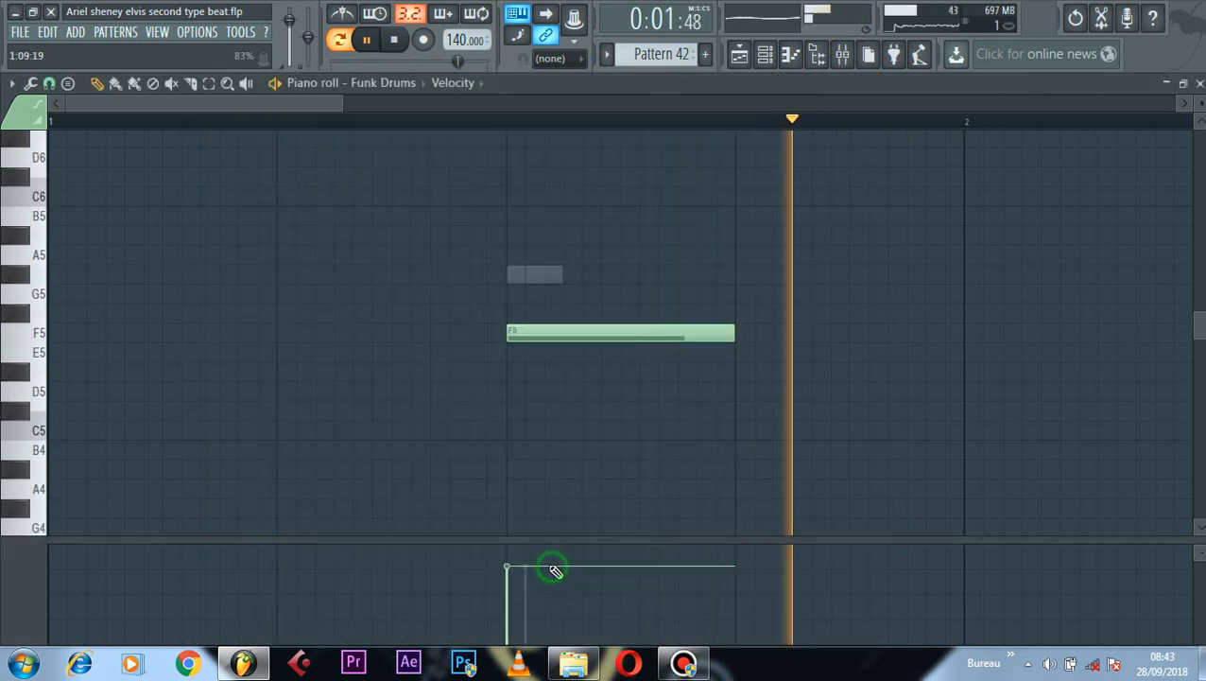
key(space)
click(516, 330)
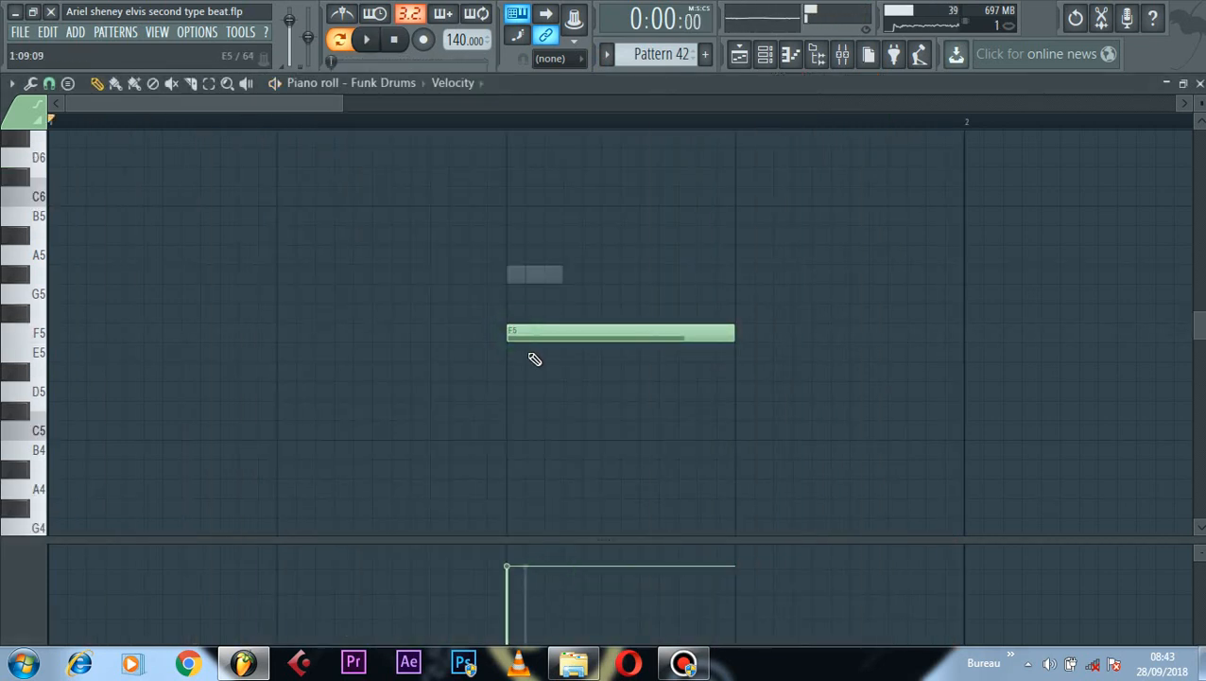
key(space)
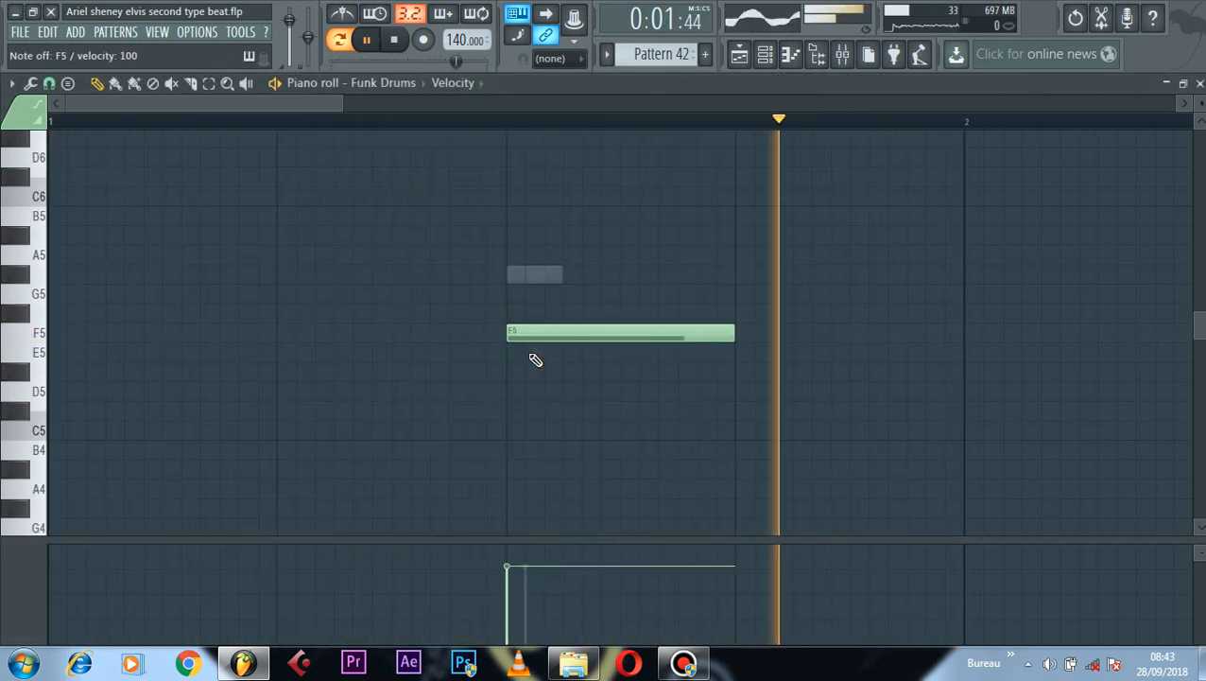
key(space)
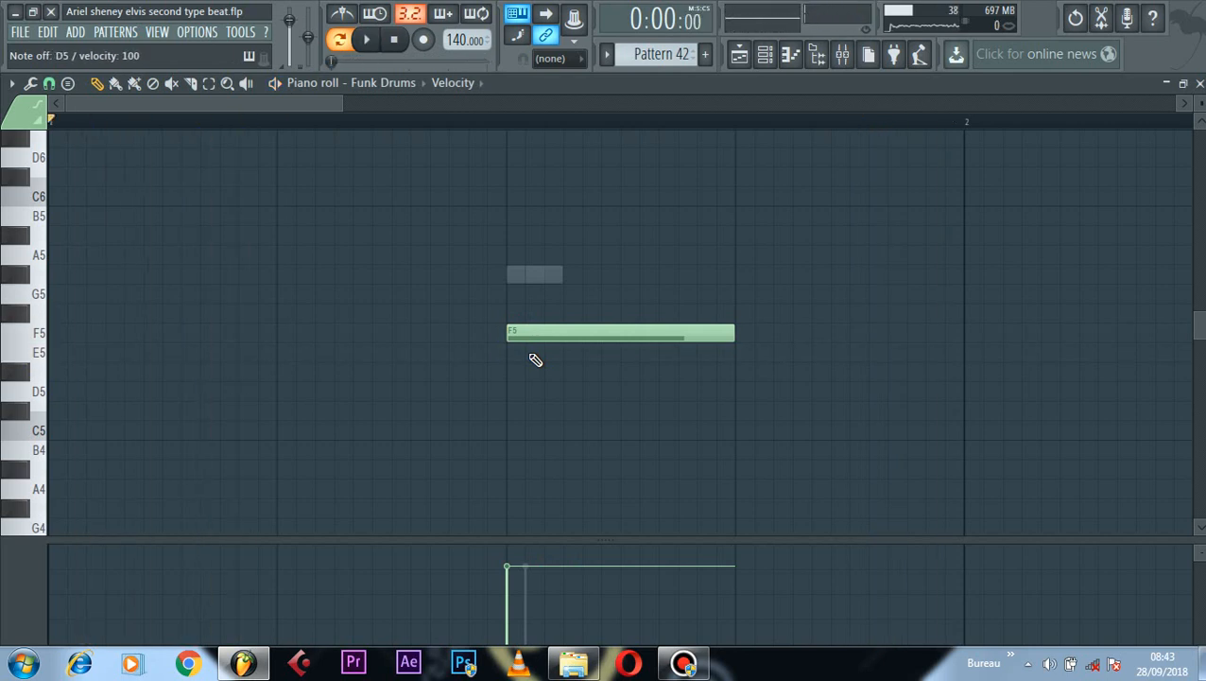
Step: Audition a few notes of the Funk Drums instrument by hand, then return to the channel rack
key(x)
key(z)
key(x)
key(c)
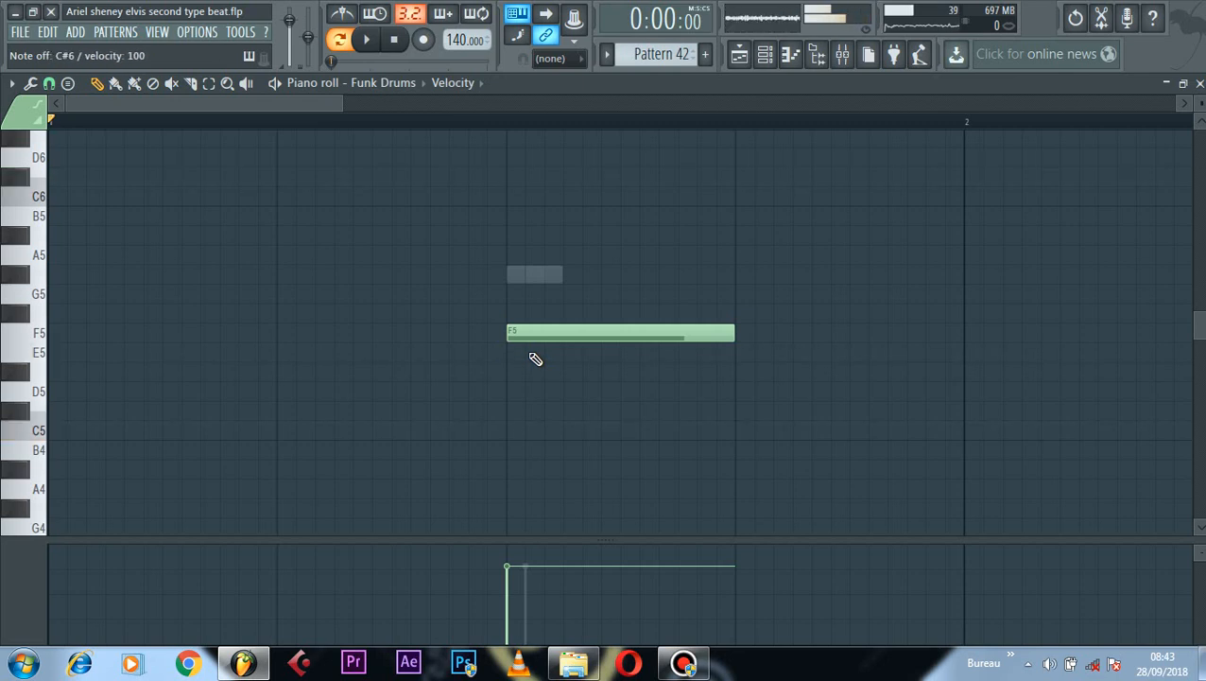
click(762, 54)
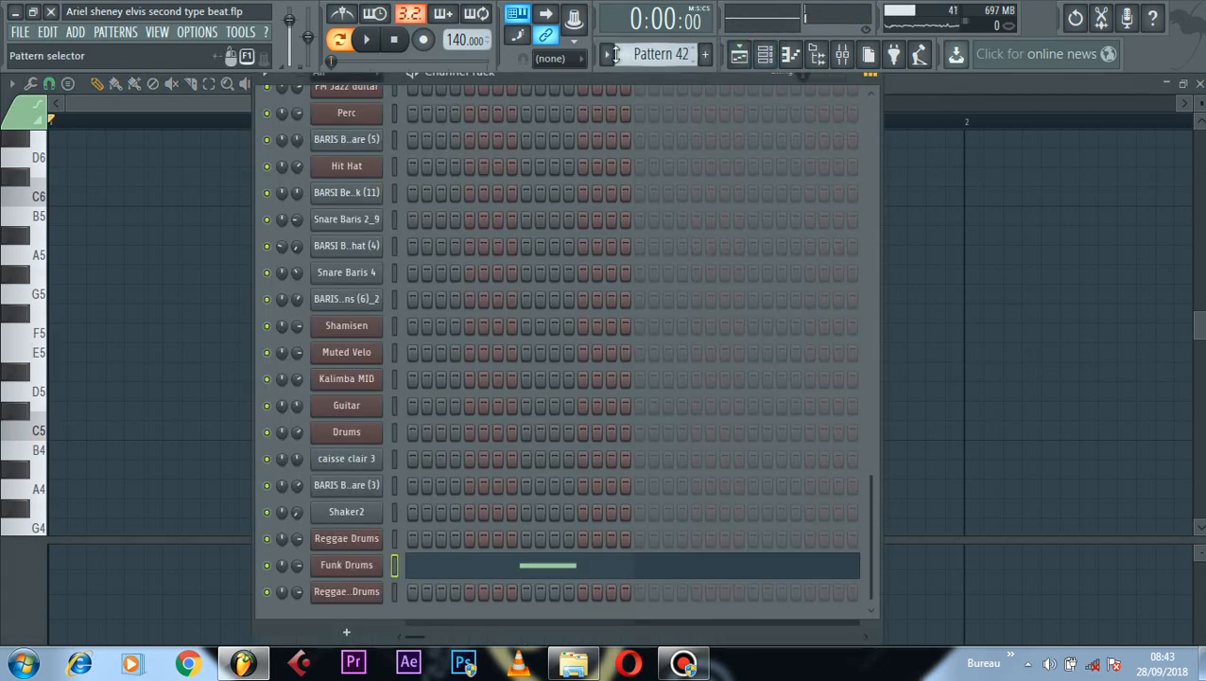
Step: Switch to Pattern 43, play it, and show the Shamisen channel's instrument and piano roll notes
click(614, 54)
click(779, 129)
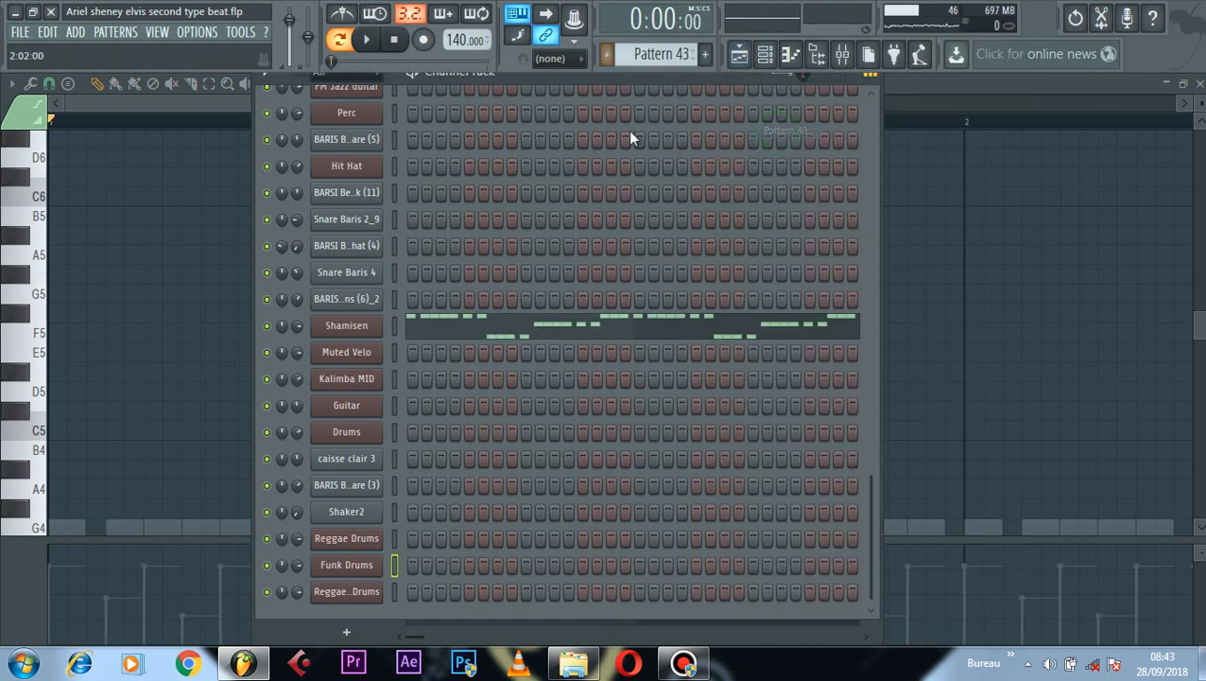
key(space)
click(369, 326)
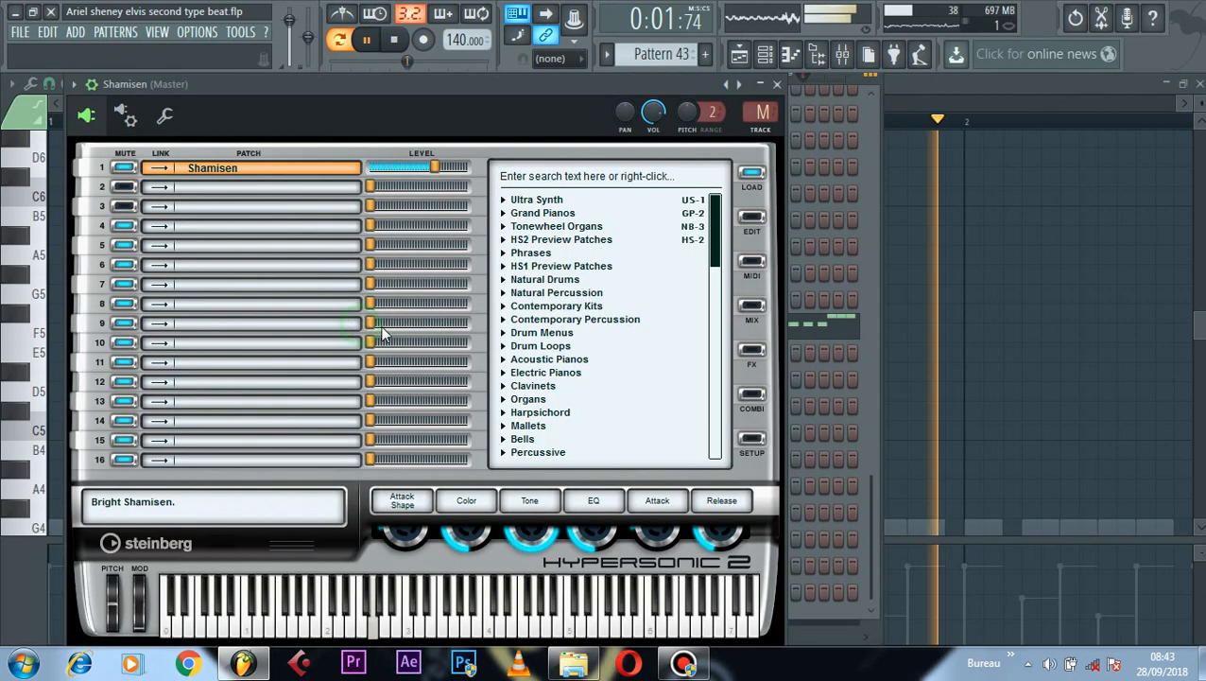
click(777, 84)
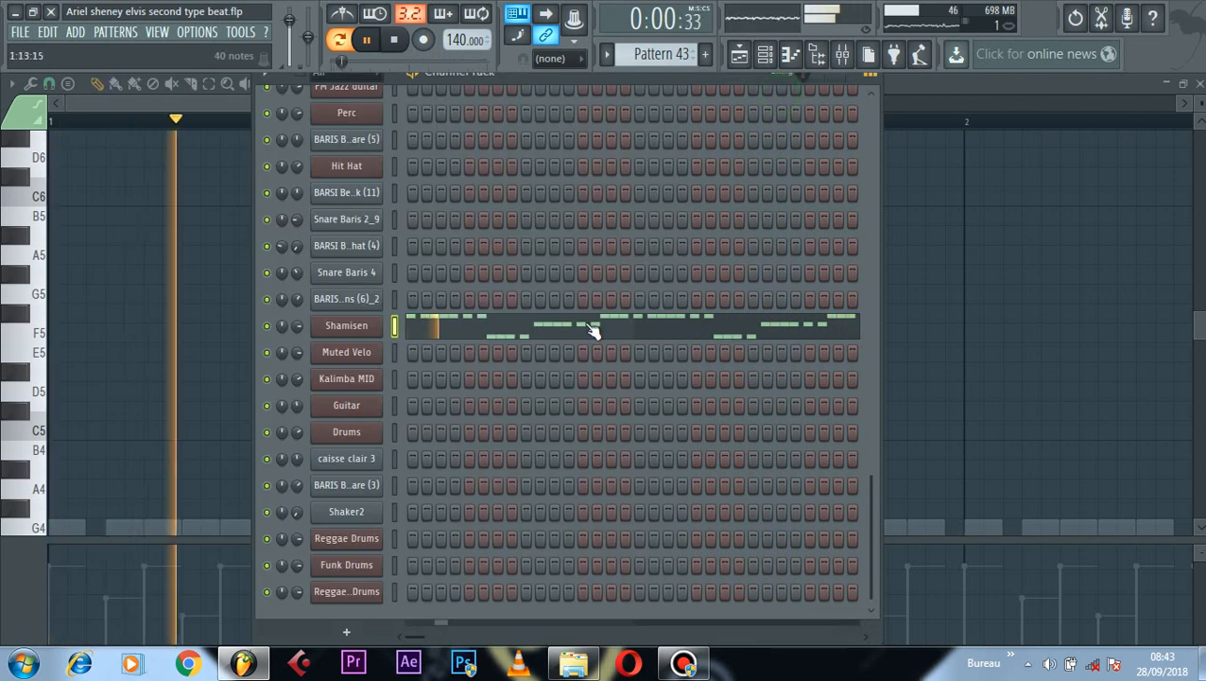
click(588, 326)
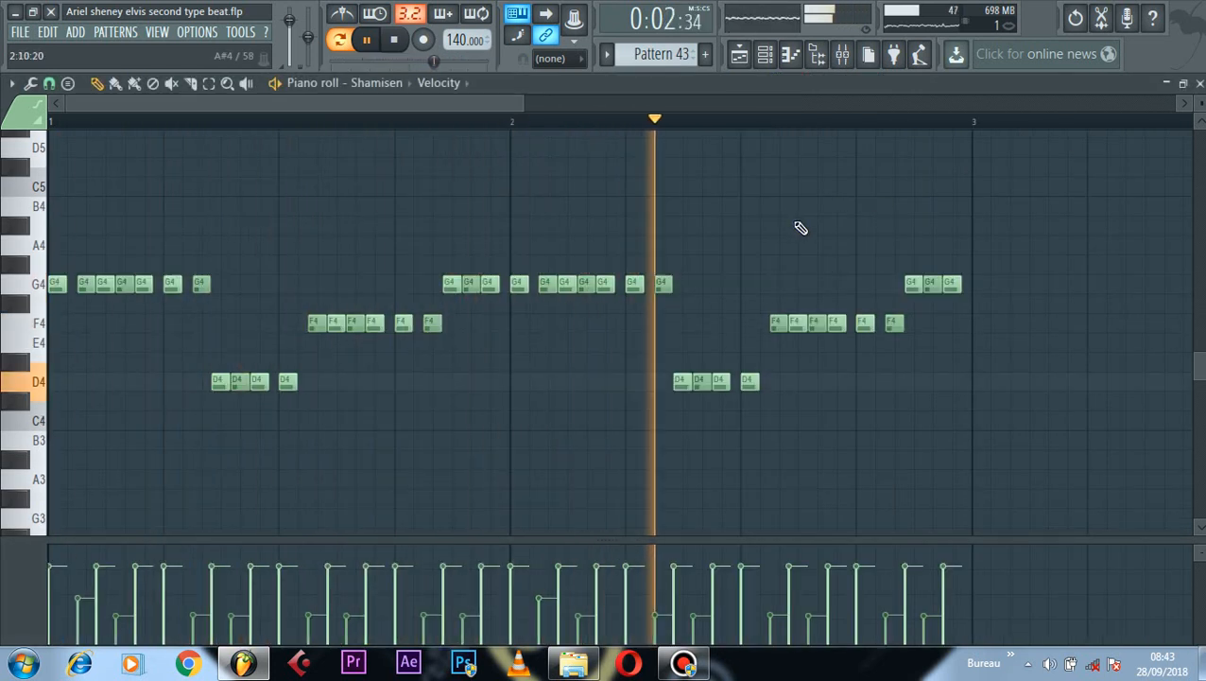
click(1200, 85)
Step: Switch to Pattern 44, play it, and view the sample settings of the BARIS Beats DROP (1) channel
click(605, 57)
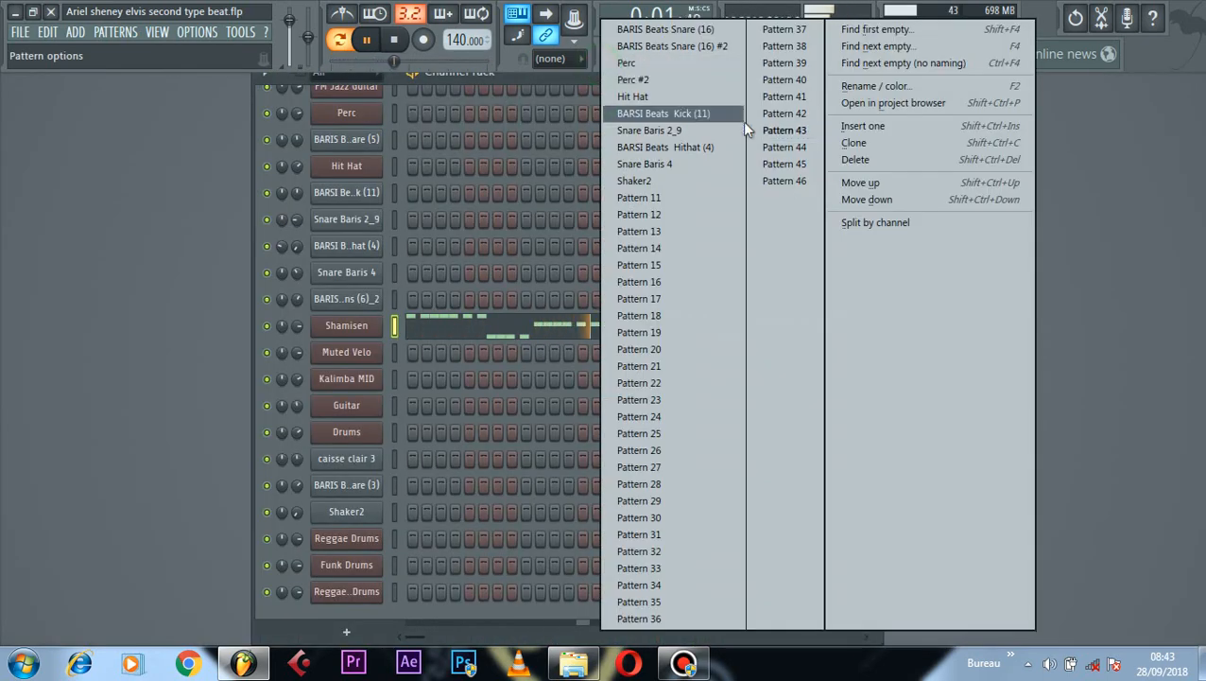
click(794, 149)
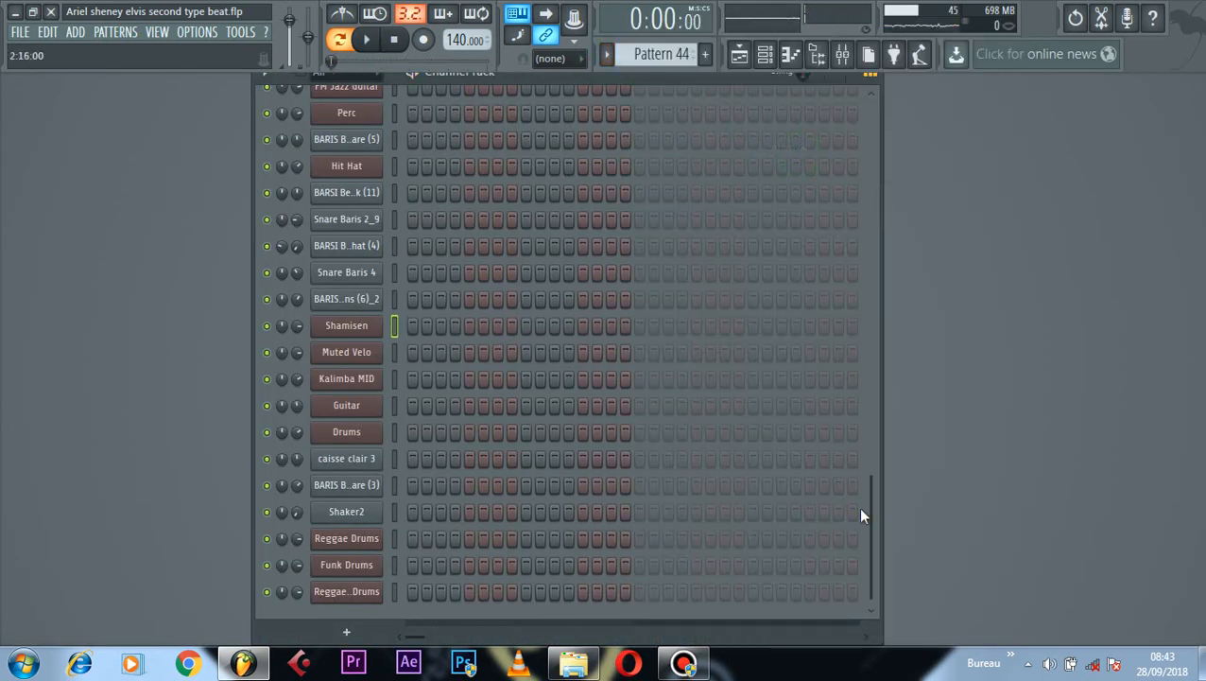
drag(861, 515, 856, 130)
key(space)
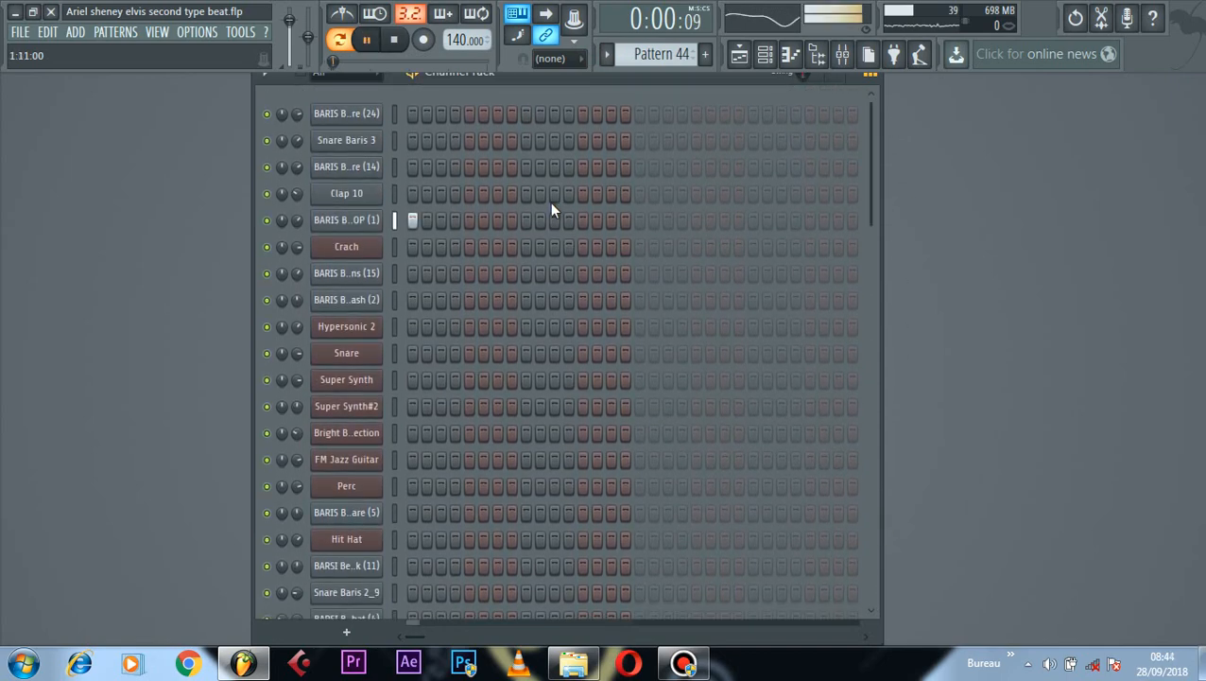
click(362, 220)
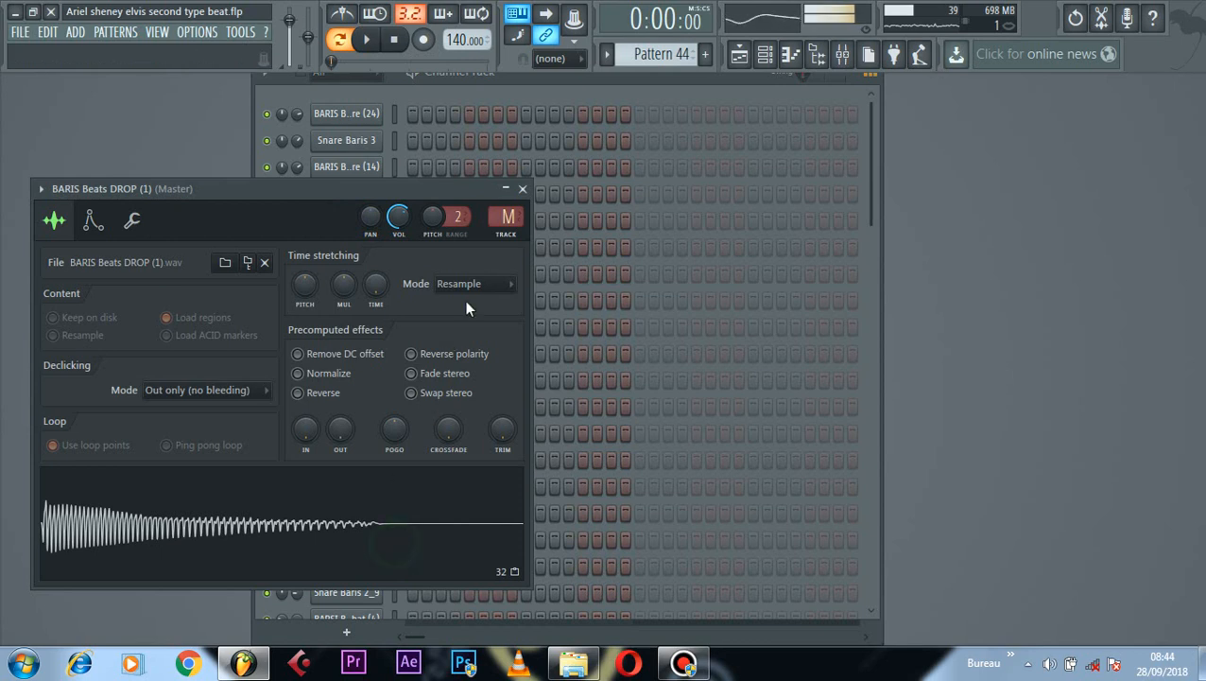
click(522, 189)
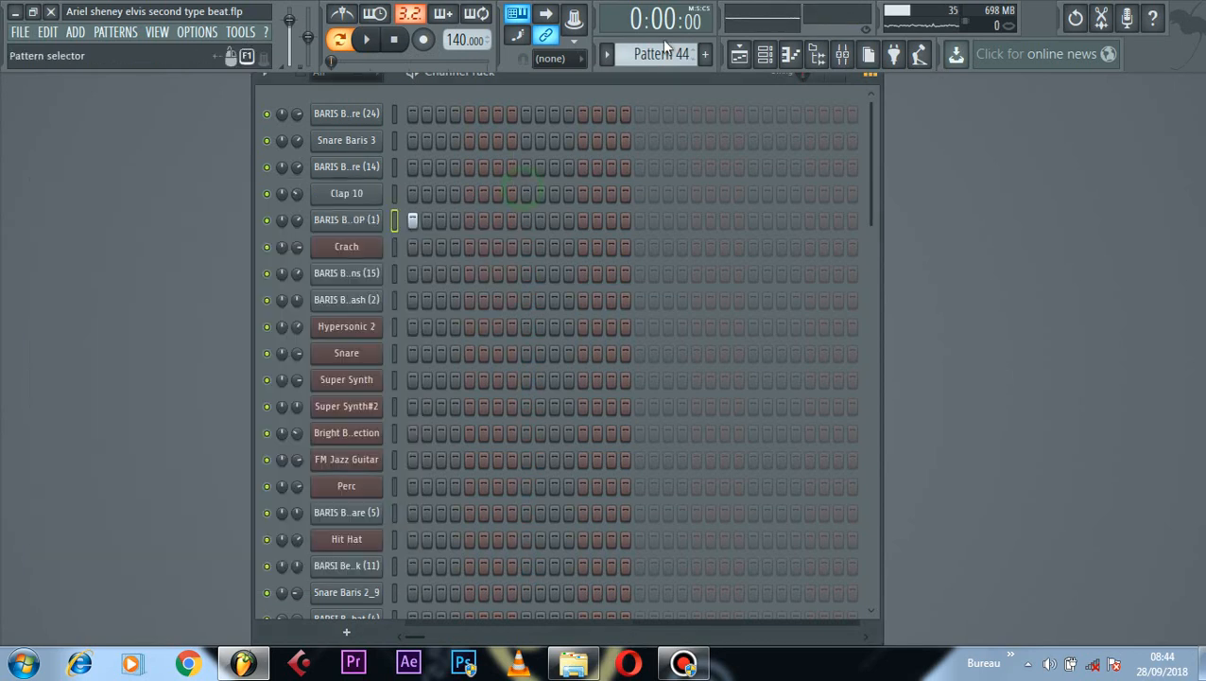
key(space)
Step: Switch to Pattern 45, play it, and open the Kalimba MID channel's instrument
click(608, 56)
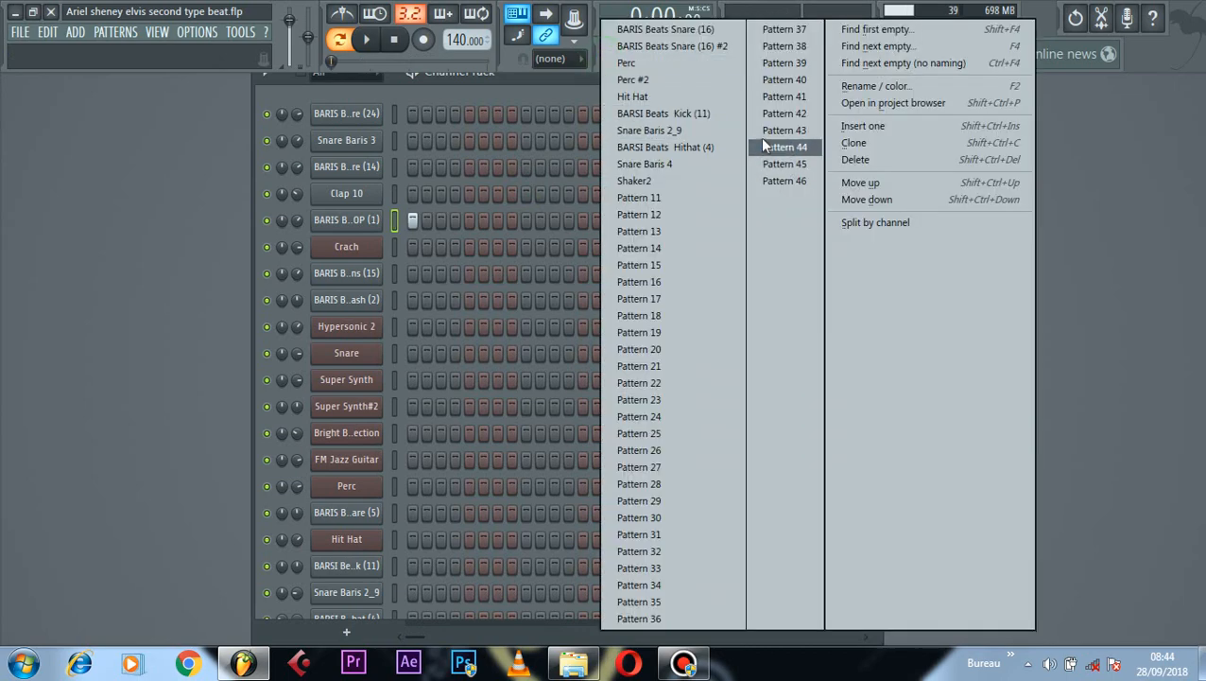
click(787, 166)
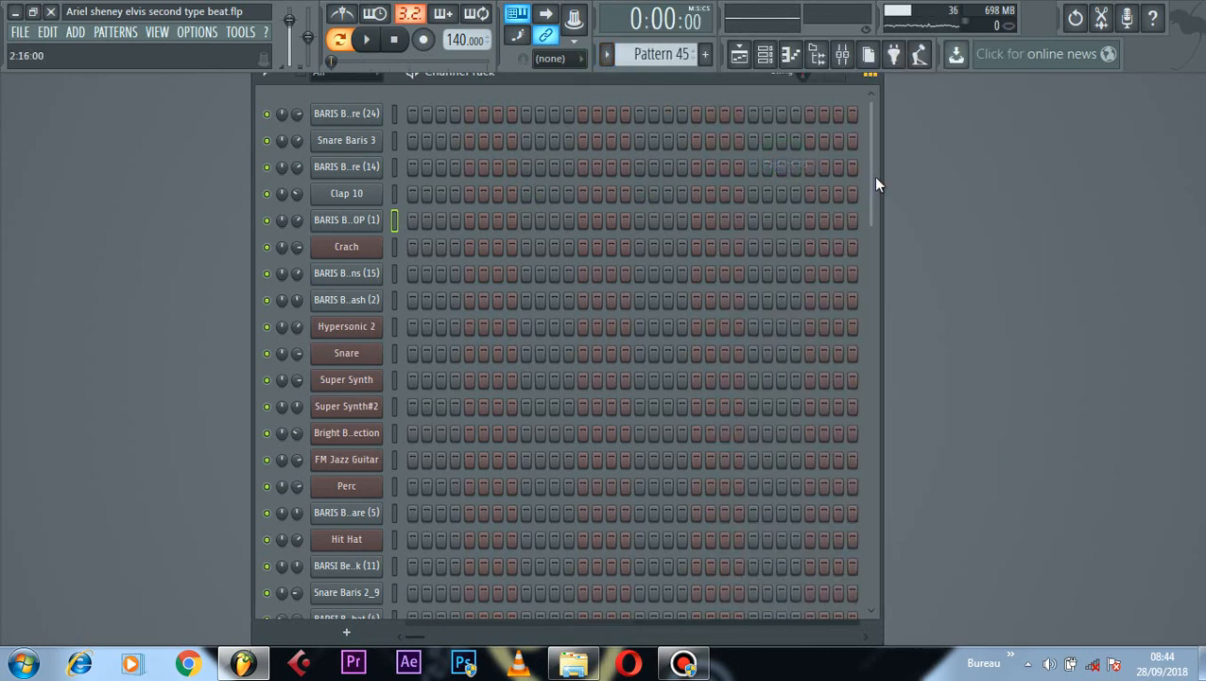
drag(873, 176, 863, 503)
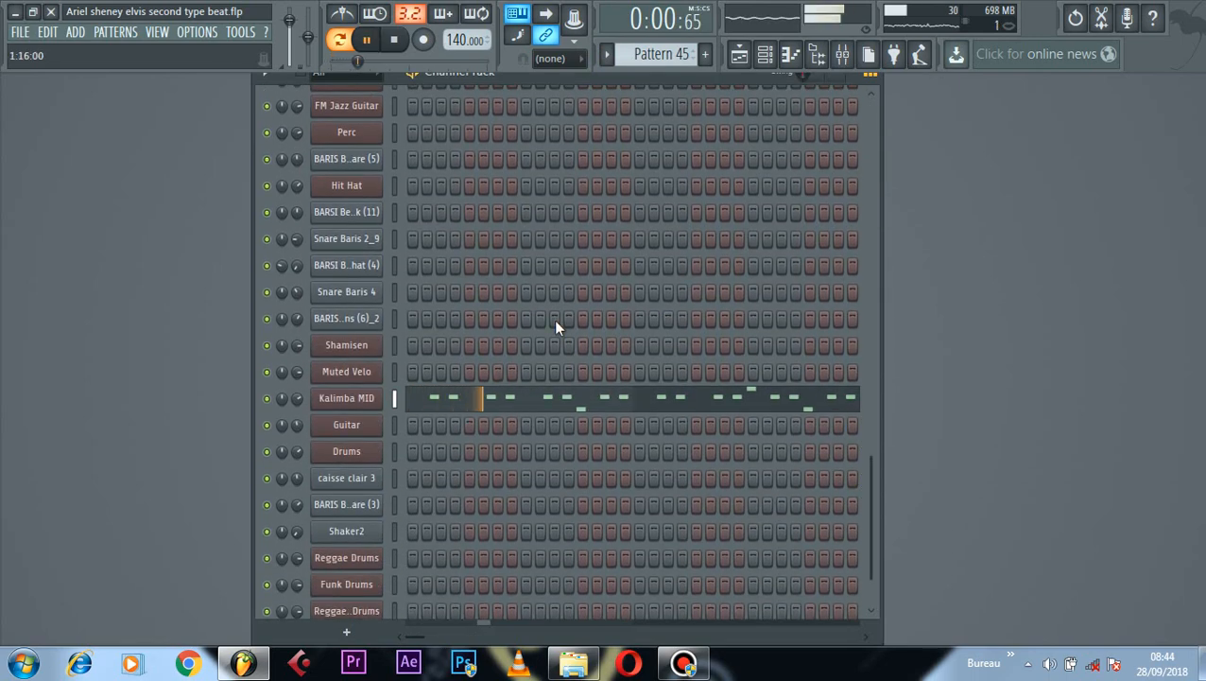
click(368, 399)
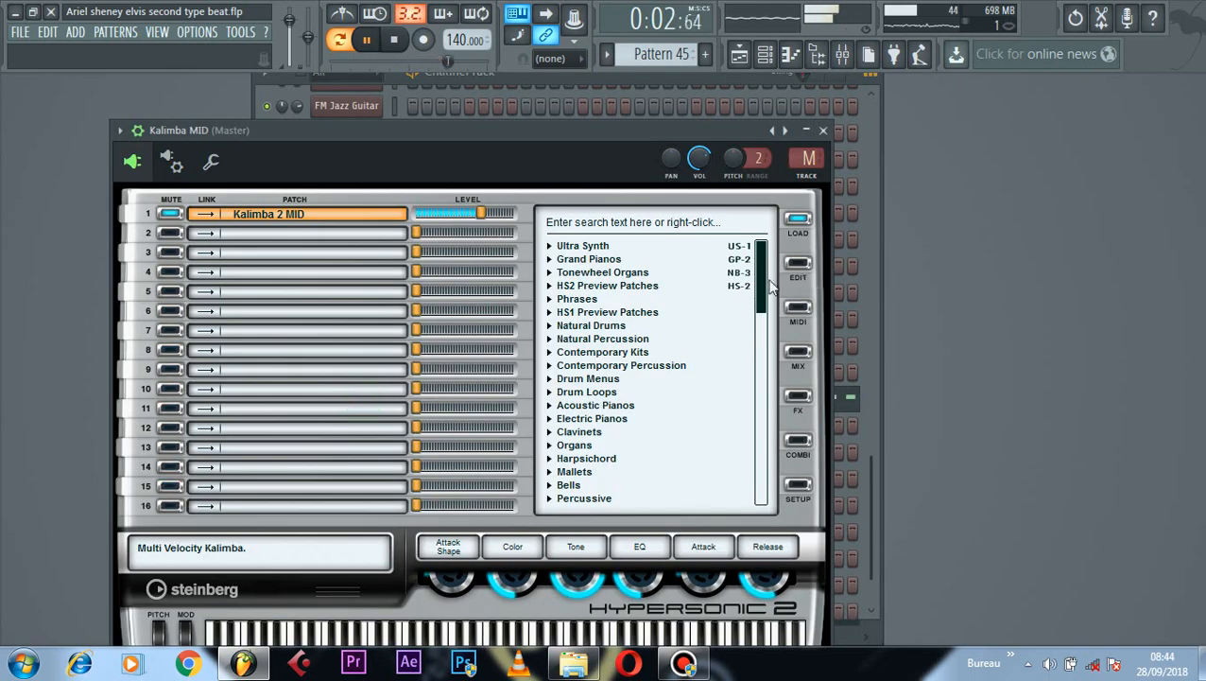
Step: Show where the Kalimba 2 MID patch sits in the Ethnic category of the patch browser and close the instrument
scroll(766, 293, down, 5)
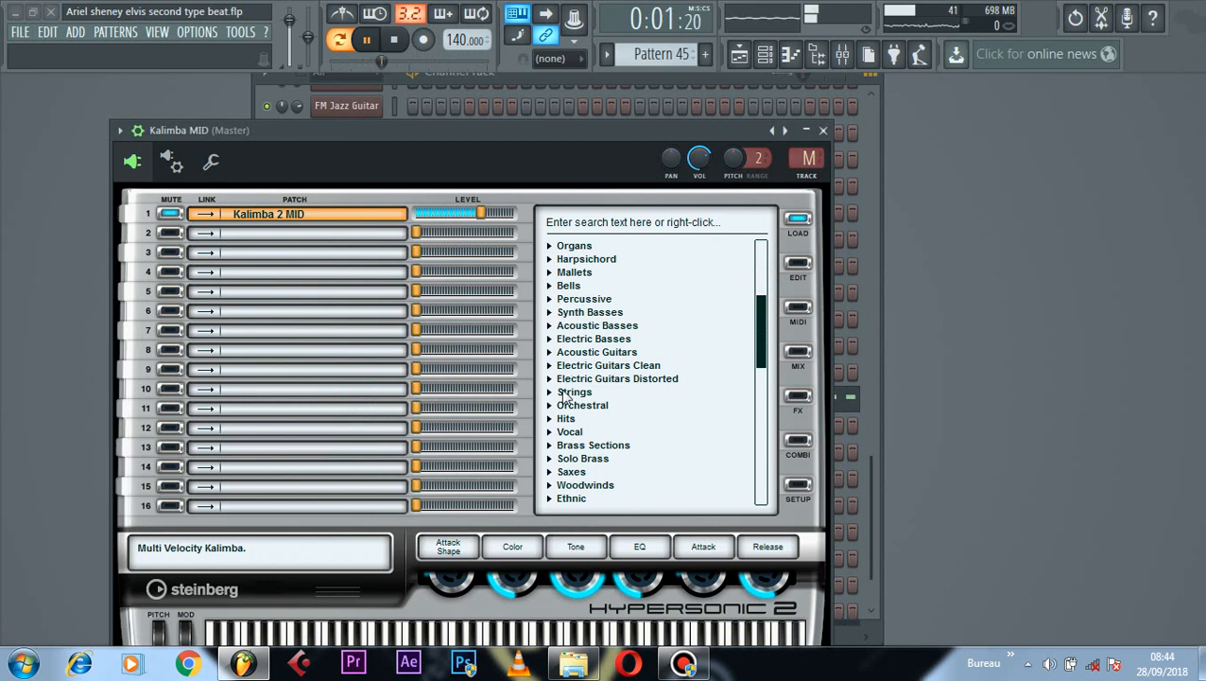
mouse_move(764, 352)
mouse_down()
mouse_move(764, 378)
mouse_move(767, 276)
mouse_move(770, 417)
mouse_move(769, 375)
mouse_up()
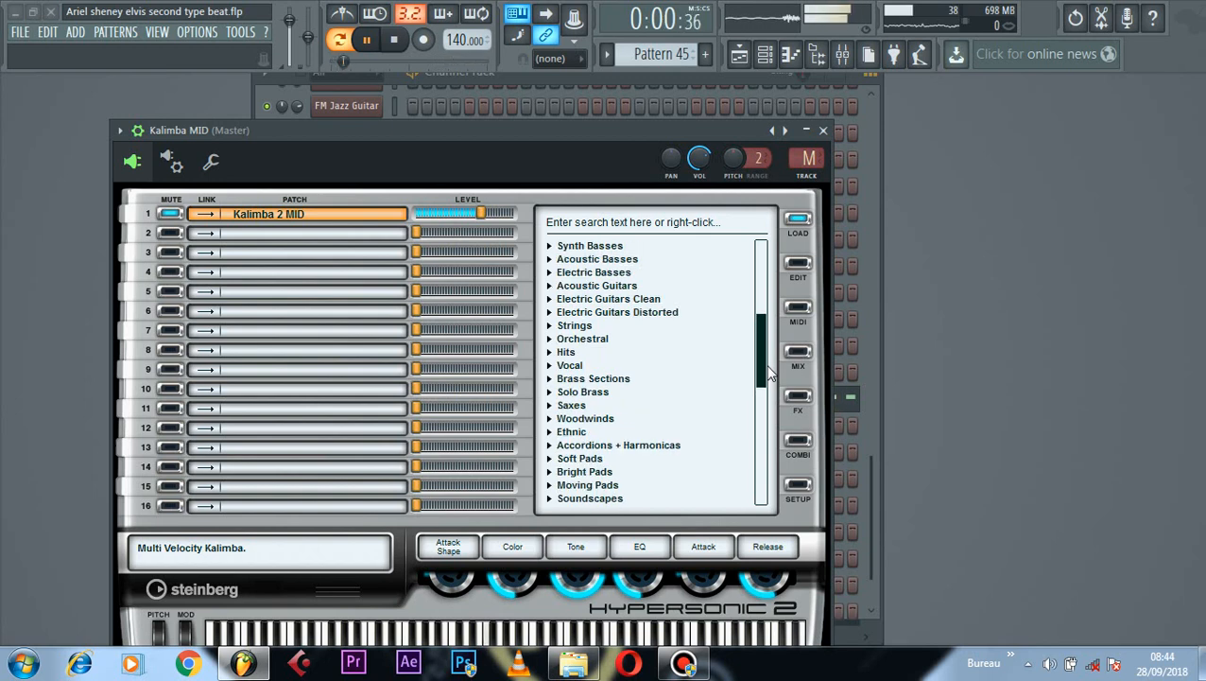
click(550, 432)
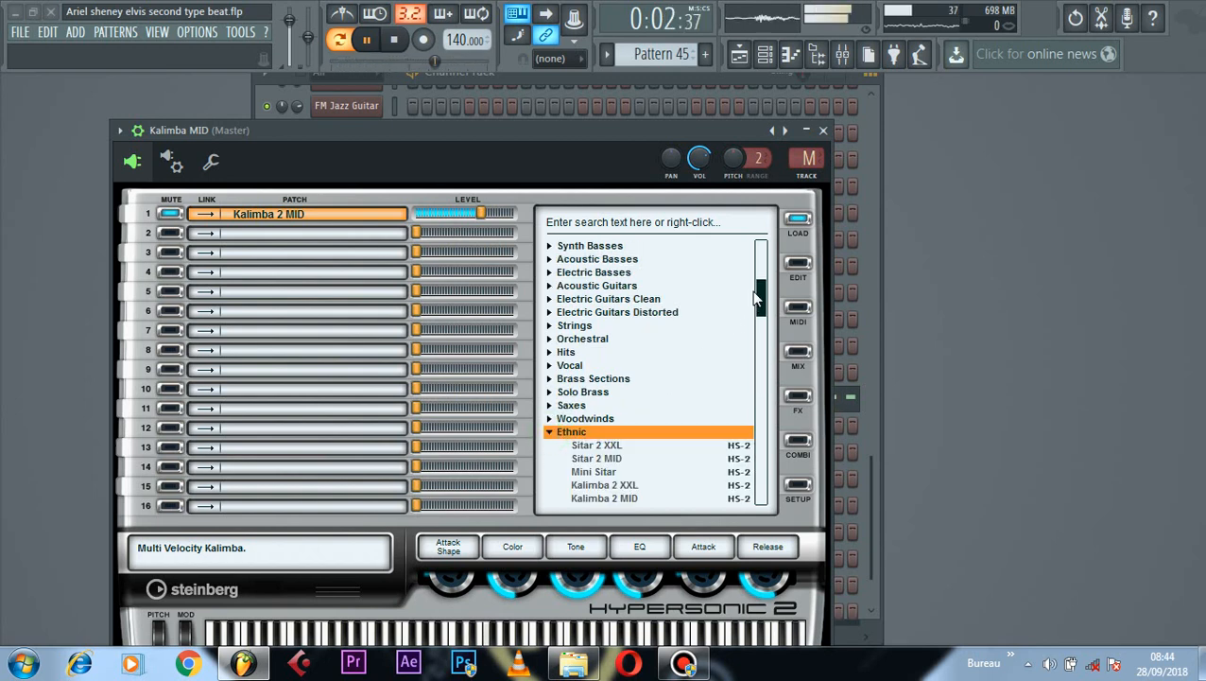
drag(757, 299, 666, 322)
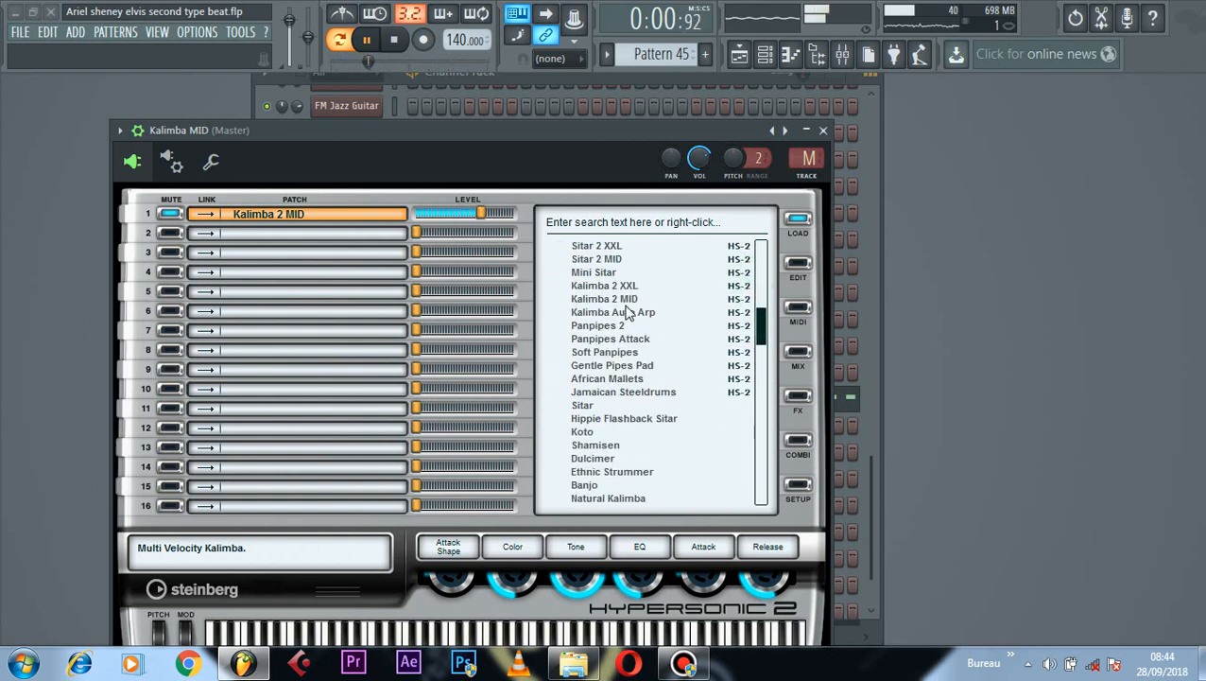
click(823, 130)
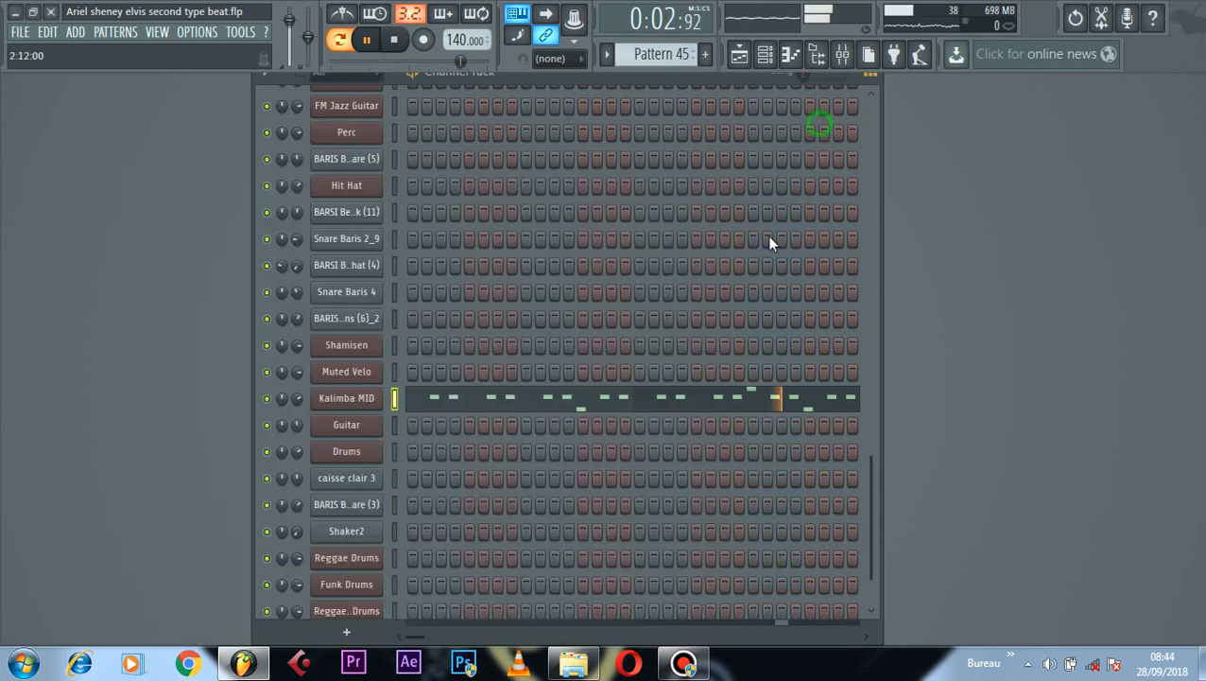
Step: Show the Kalimba MID notes of Pattern 45 in the piano roll, return to the channel rack and stop playback
click(687, 400)
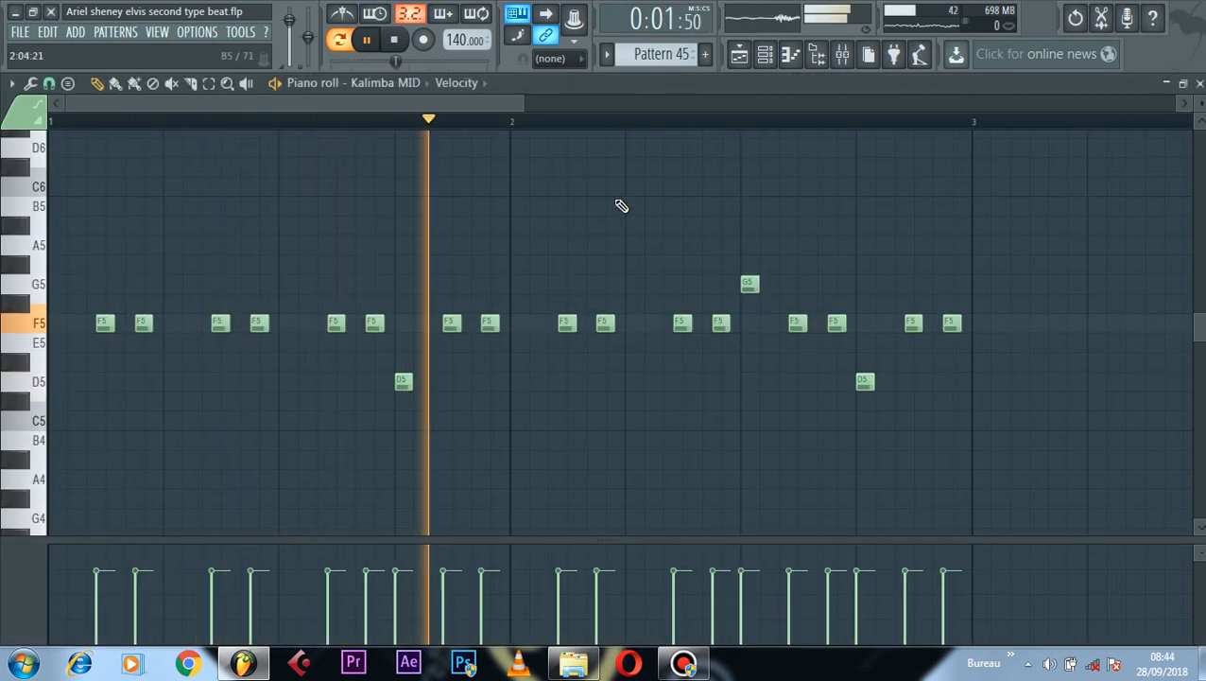
click(764, 54)
key(space)
Step: Switch to Pattern 46 and play it with its Super Synth#2 notes shown in the piano roll
click(607, 54)
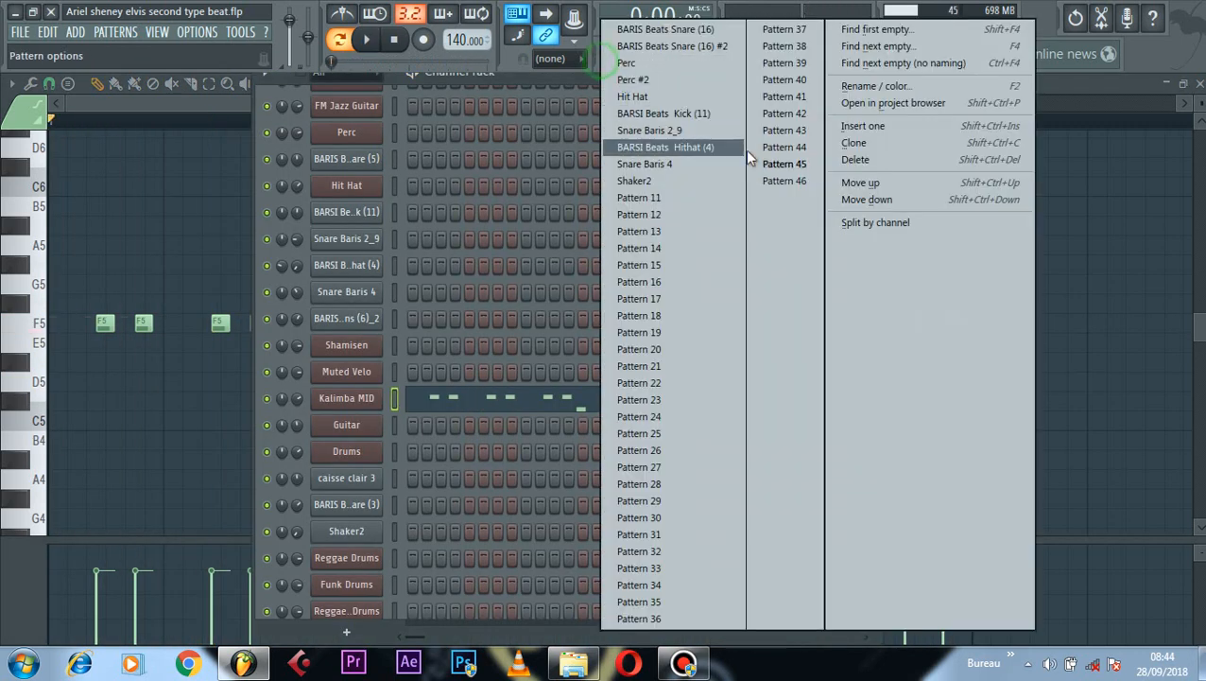
click(792, 184)
scroll(648, 242, up, 1)
scroll(650, 244, up, 3)
key(space)
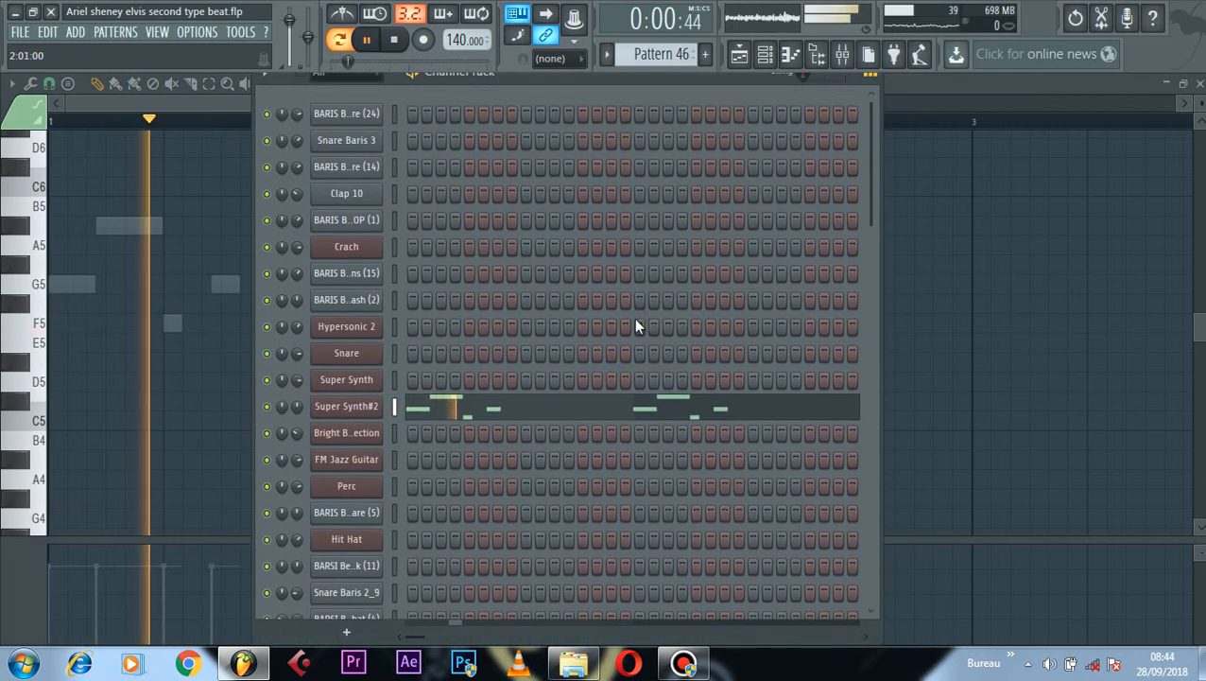
click(646, 404)
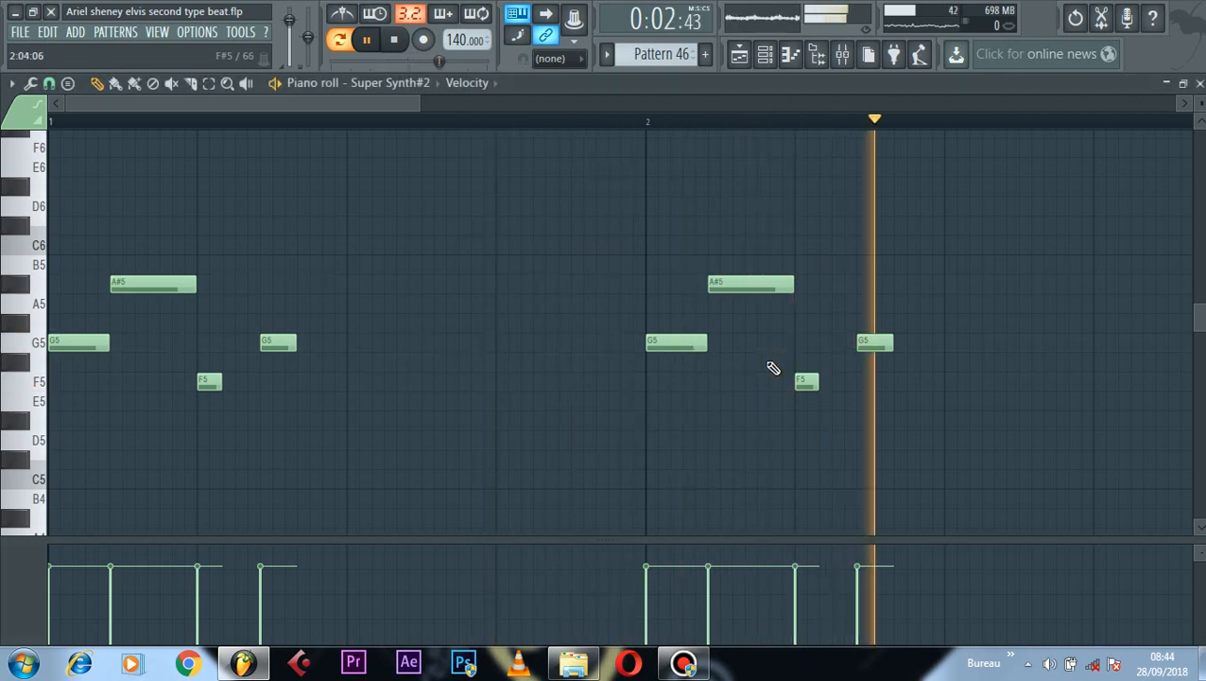
key(space)
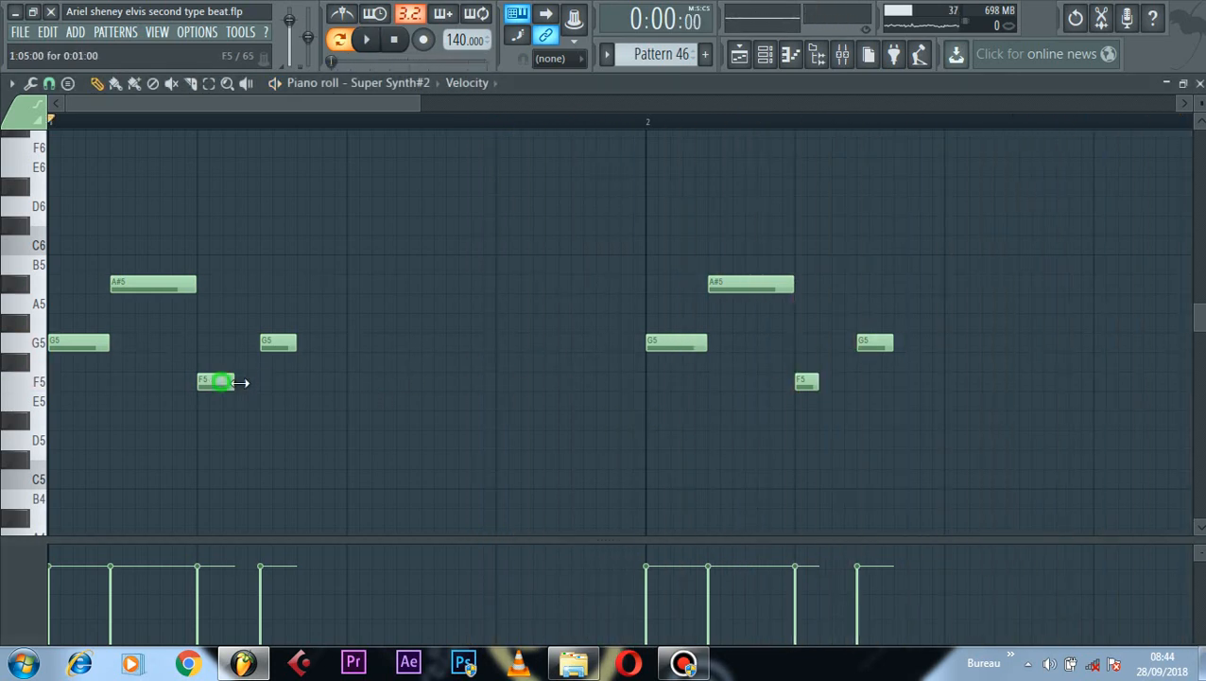
Step: Lengthen both F5 notes of the Super Synth#2 part so they reach the following G5 notes, and stop playback
key(space)
drag(818, 385, 850, 387)
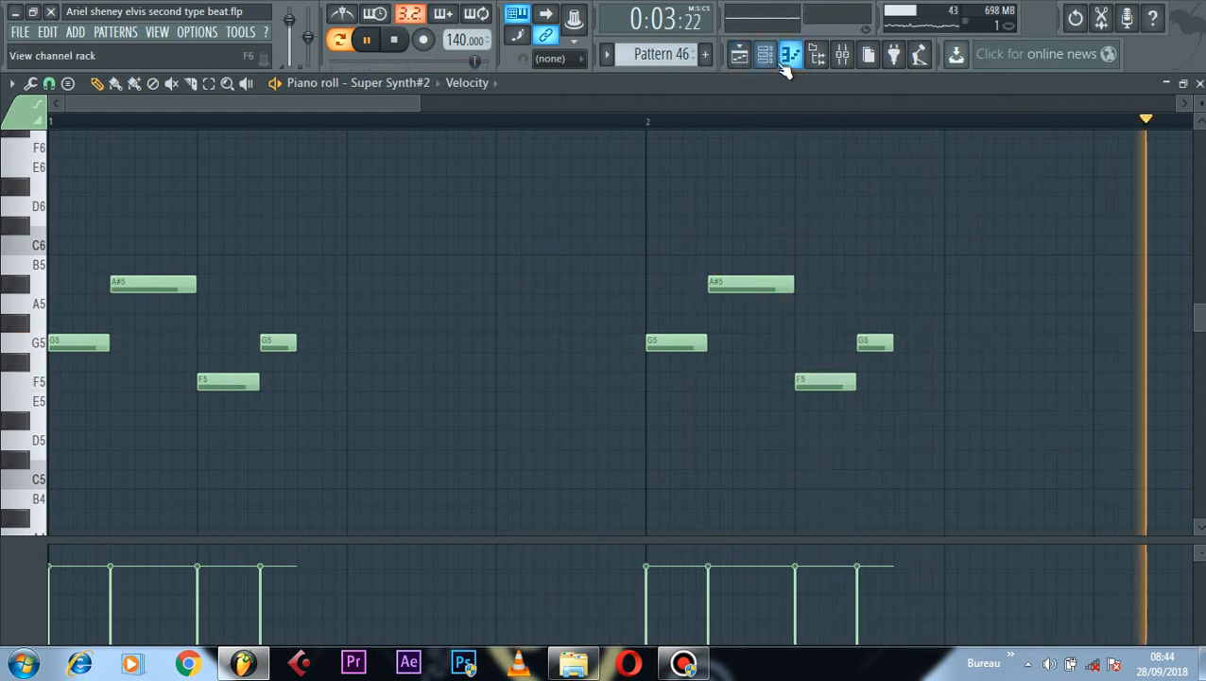
click(765, 53)
key(space)
Step: Open the playlist and examine the whole song arrangement across its bars and tracks
click(738, 54)
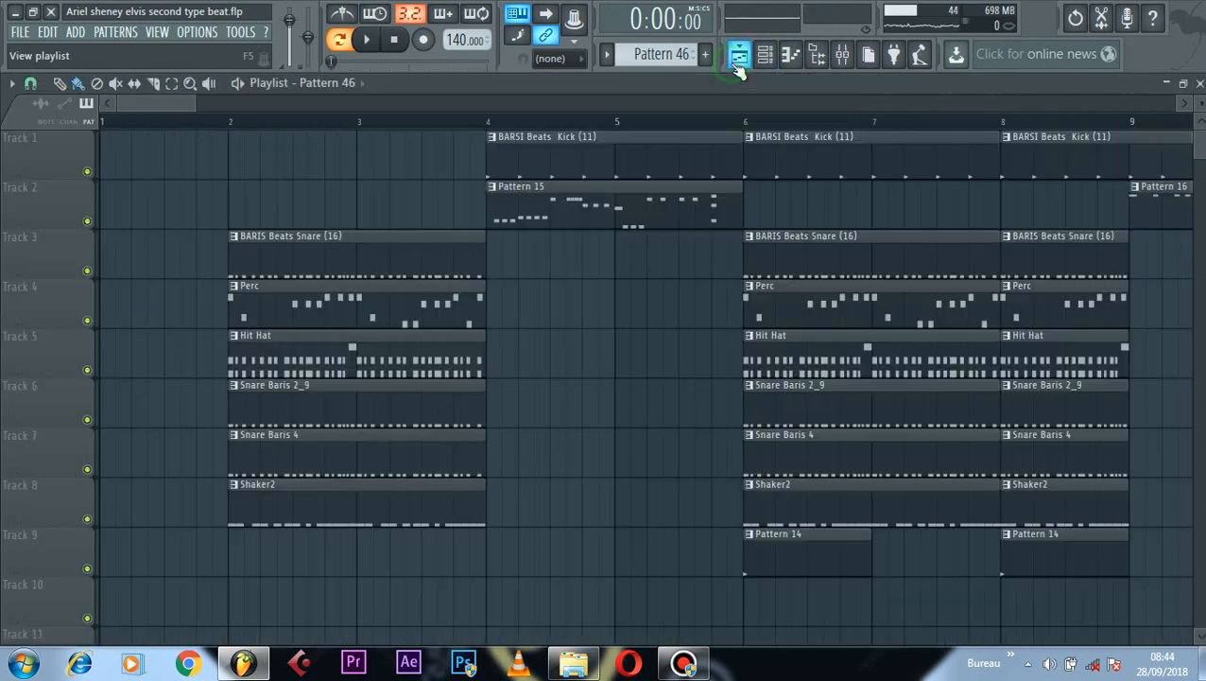
scroll(742, 132, right, 8)
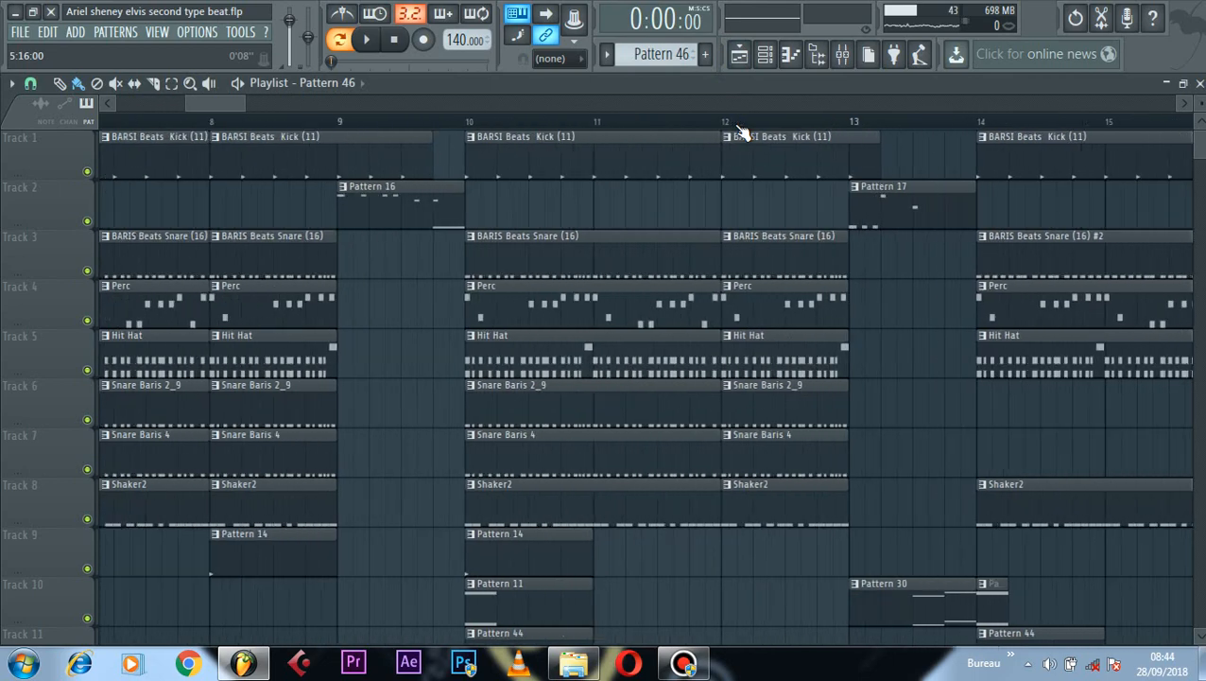
scroll(742, 132, down, 4)
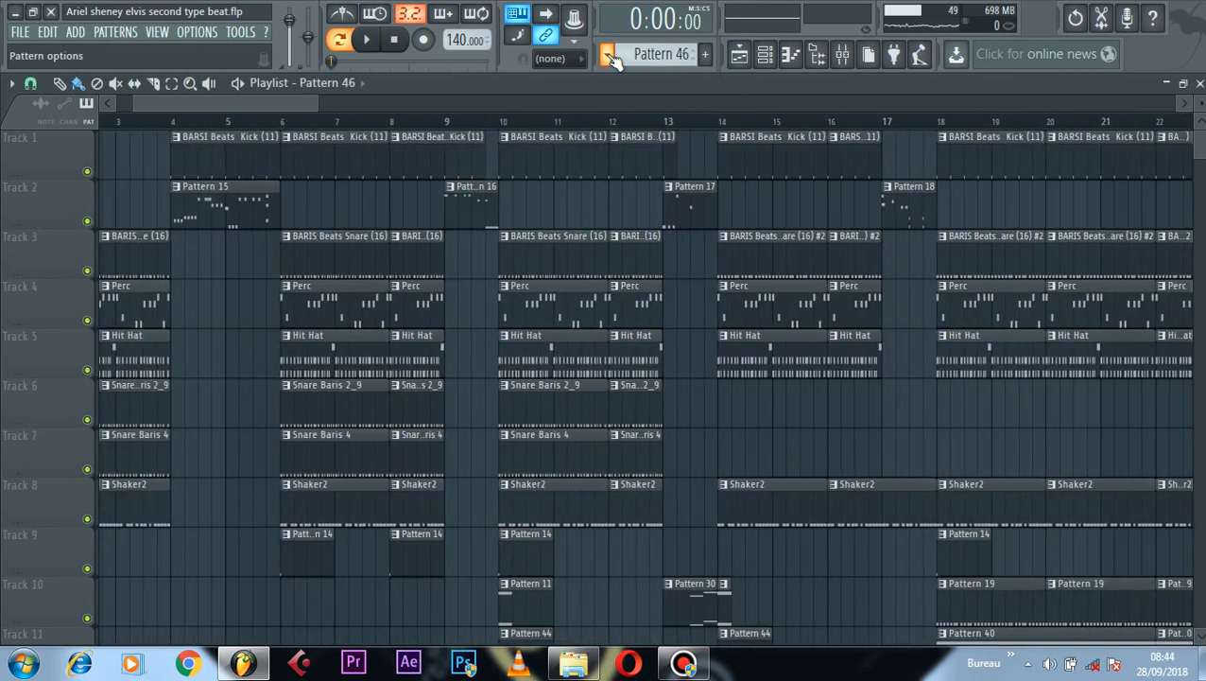
click(608, 54)
click(509, 90)
scroll(518, 125, down, 10)
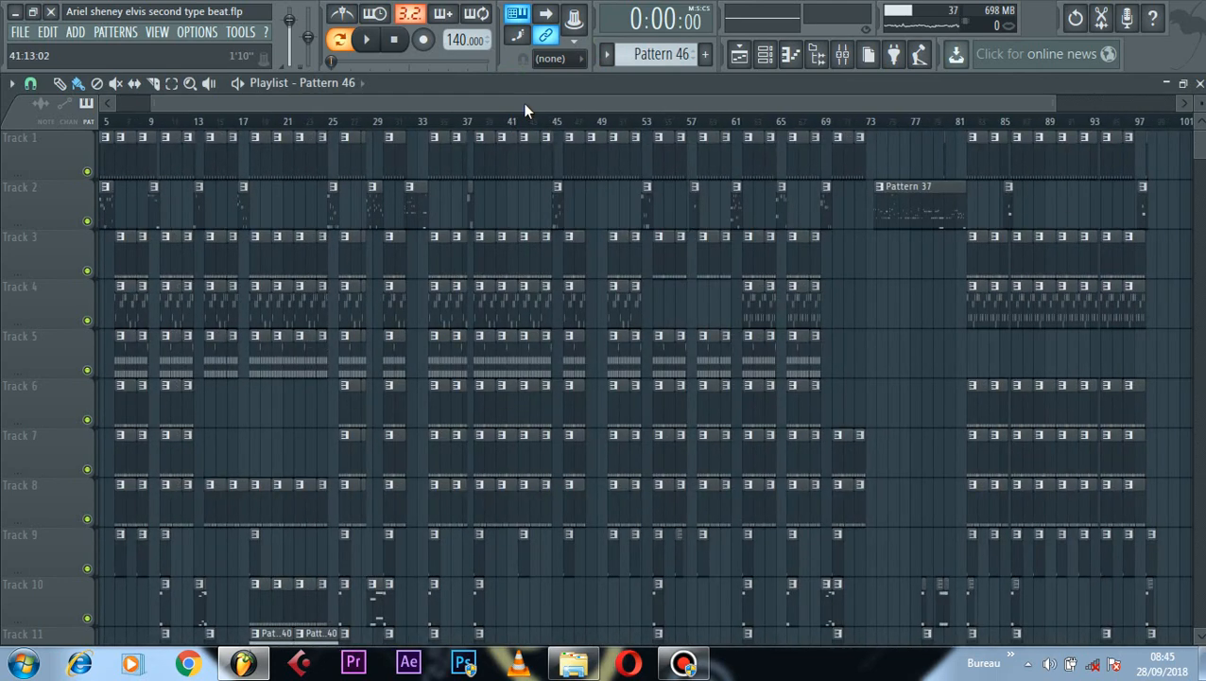
scroll(526, 111, left, 4)
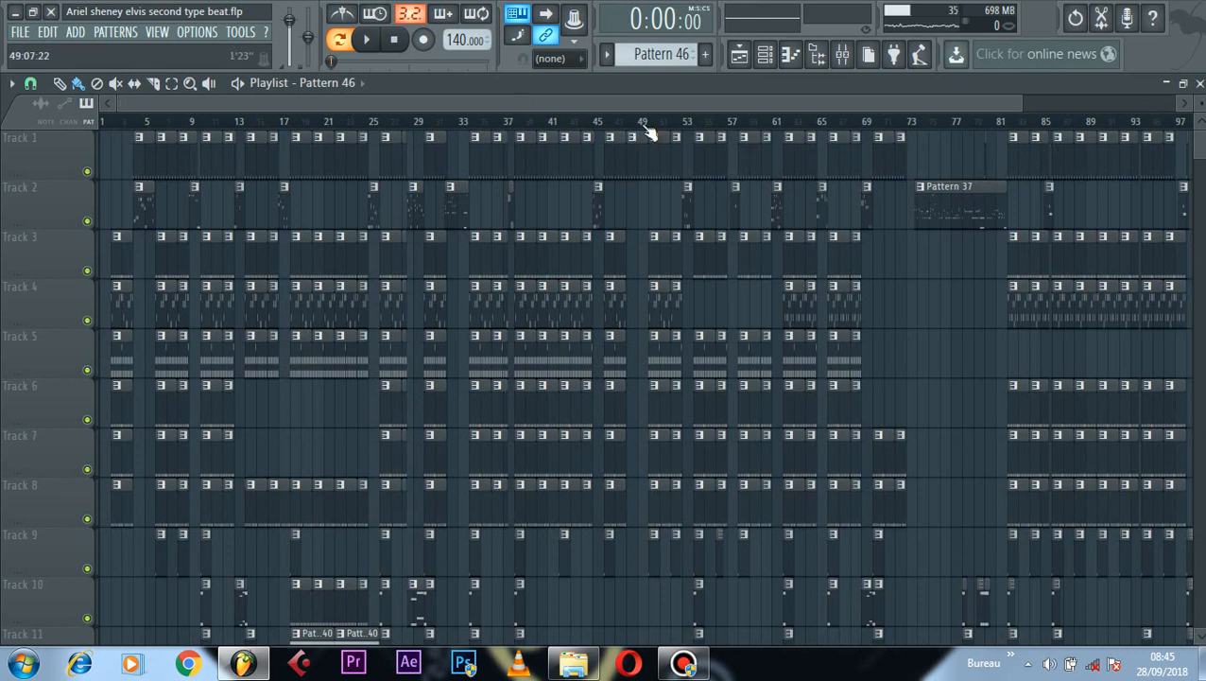
scroll(647, 129, down, 2)
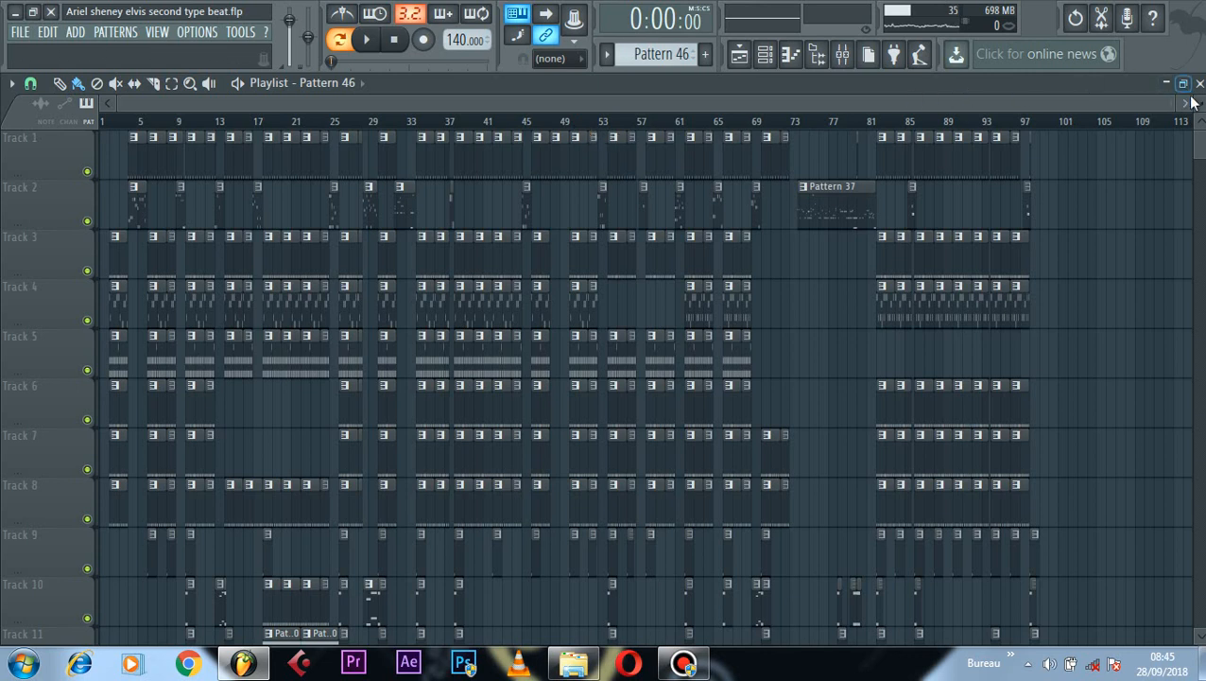
scroll(1196, 94, down, 4)
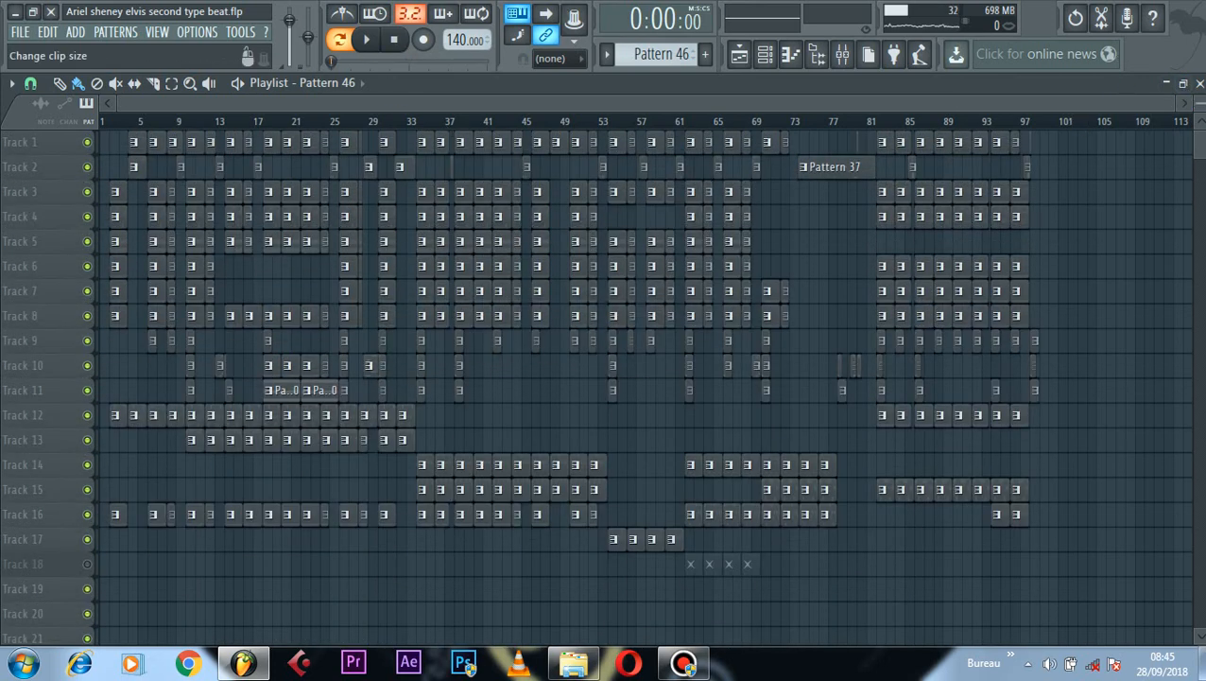
scroll(605, 378, up, 4)
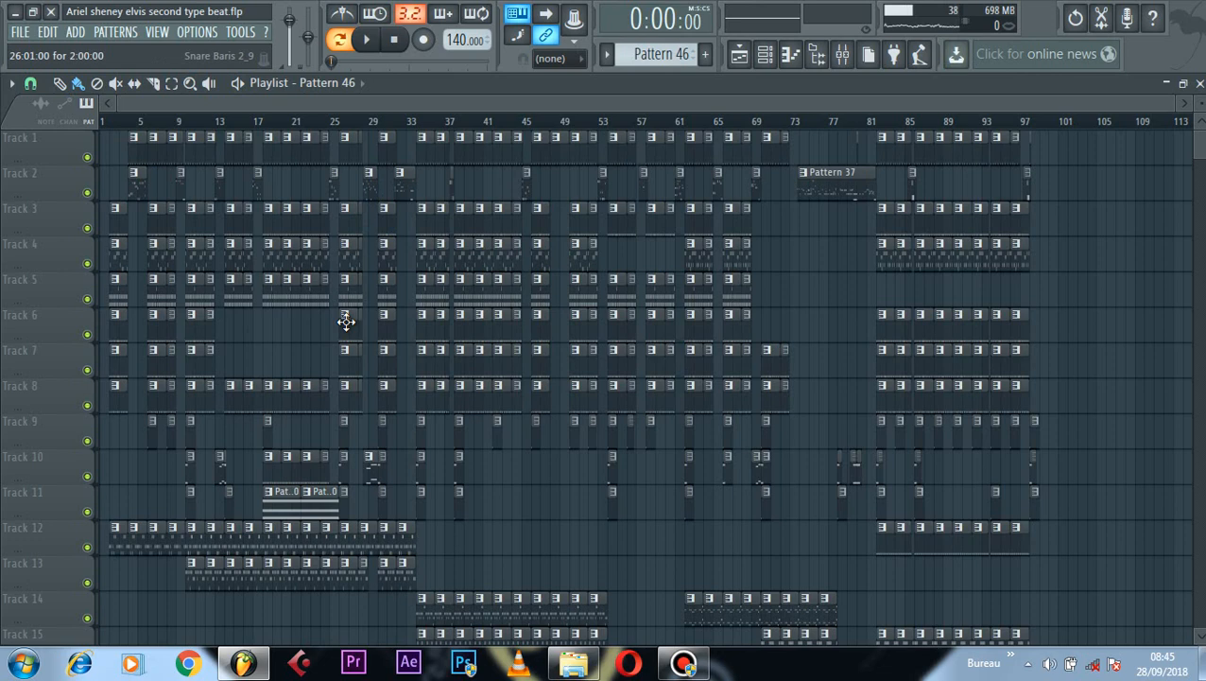
Step: Check the channel rack briefly, switch to song mode and play the arrangement from the beginning
click(766, 56)
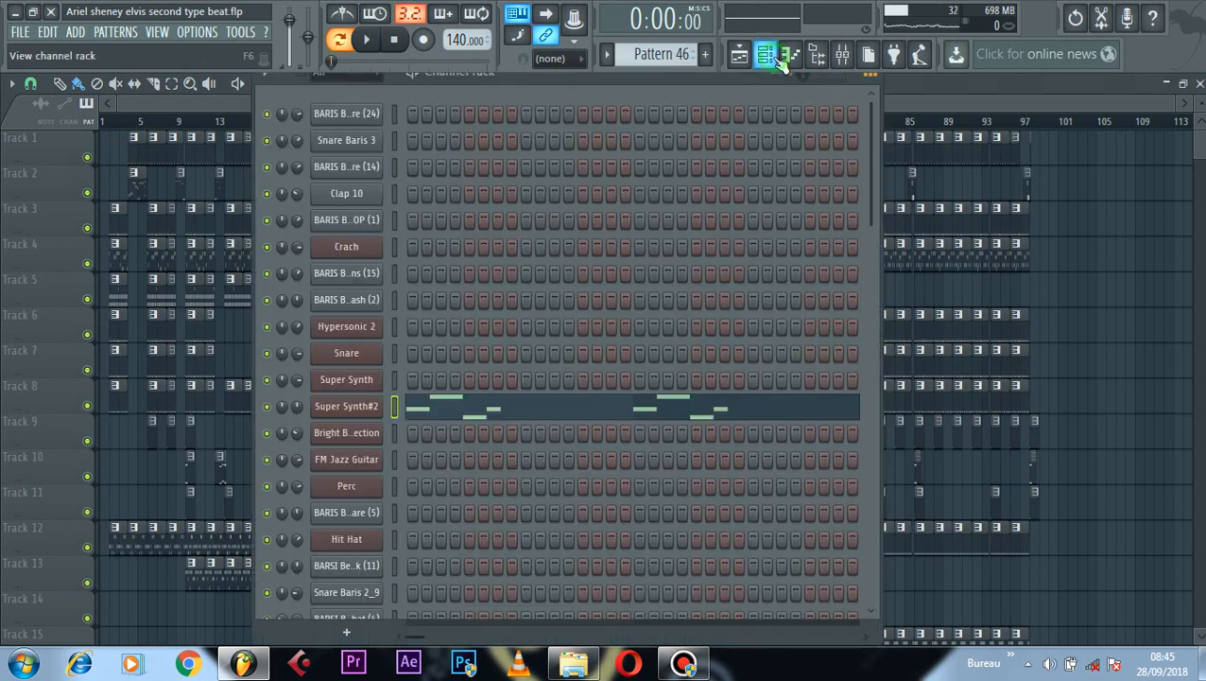
click(778, 59)
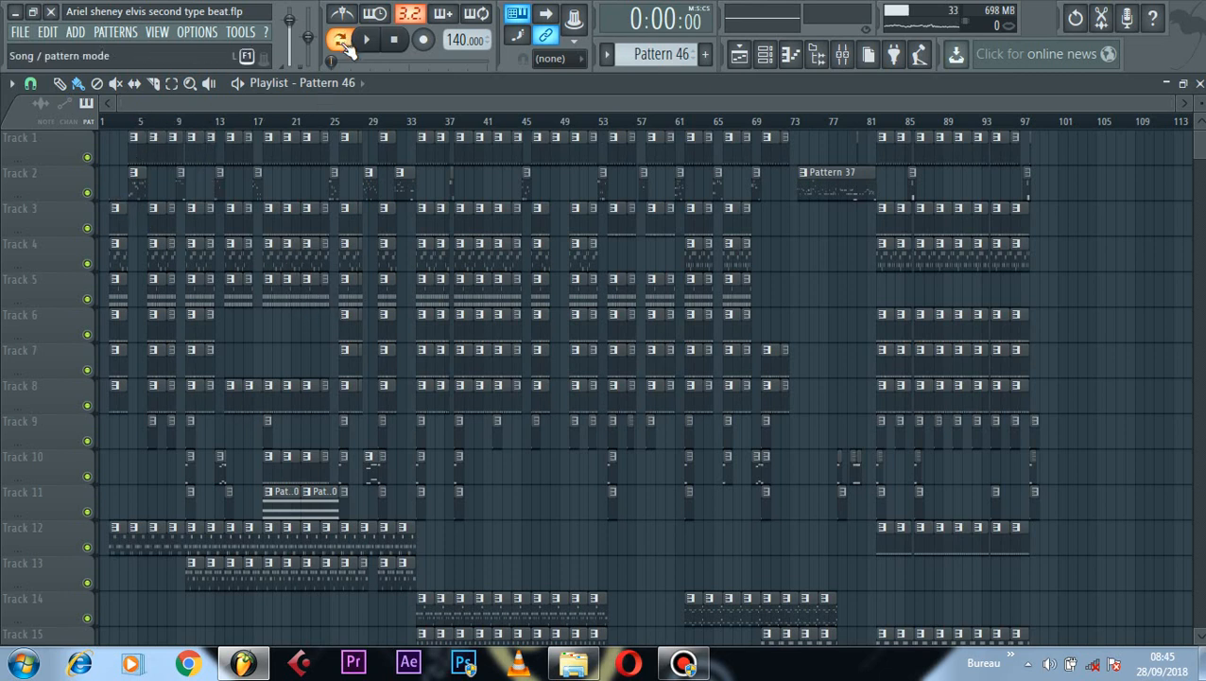
key(space)
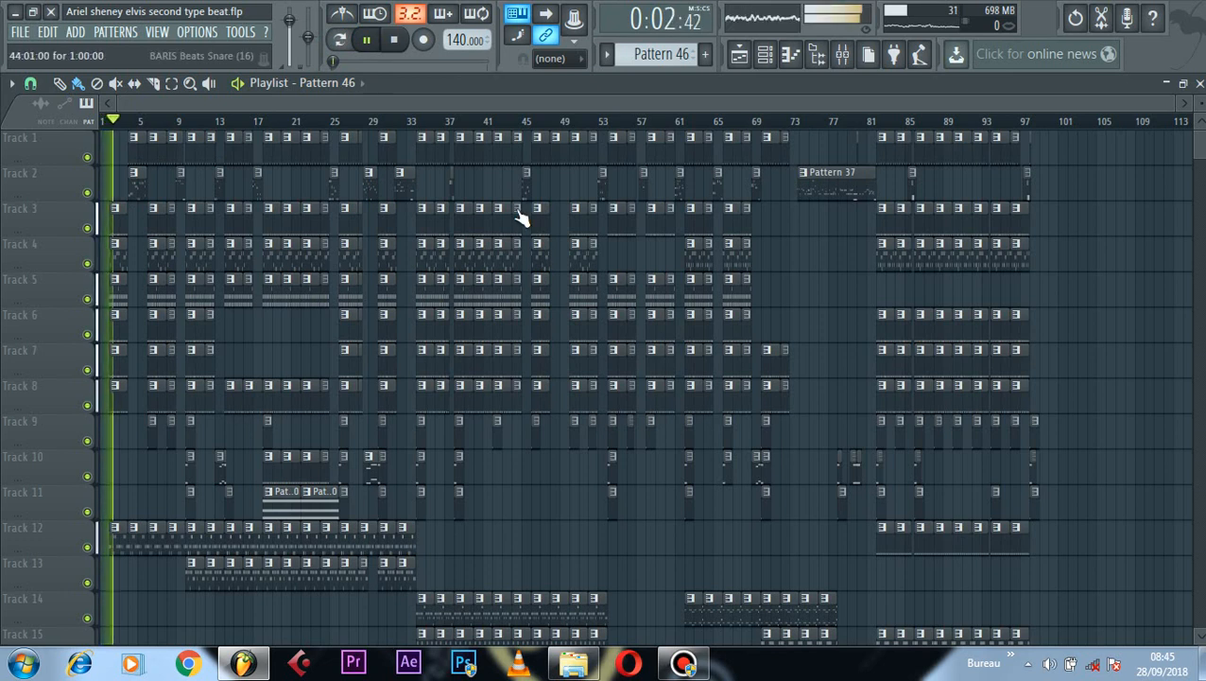
key(space)
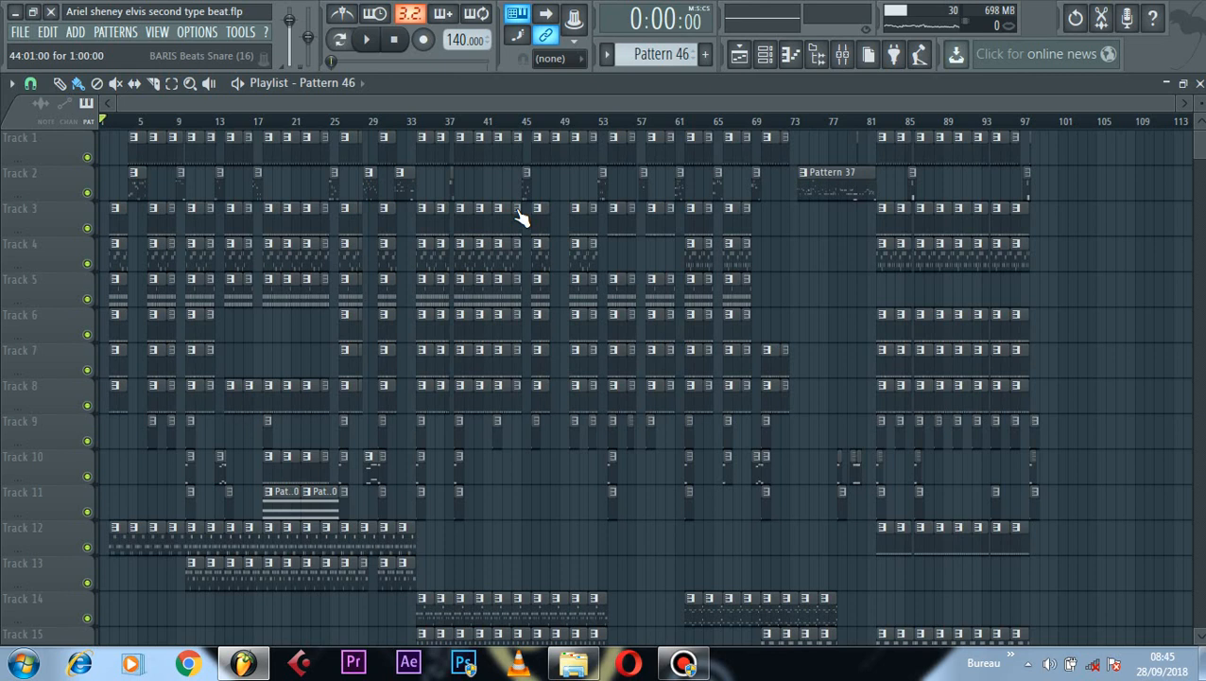
key(space)
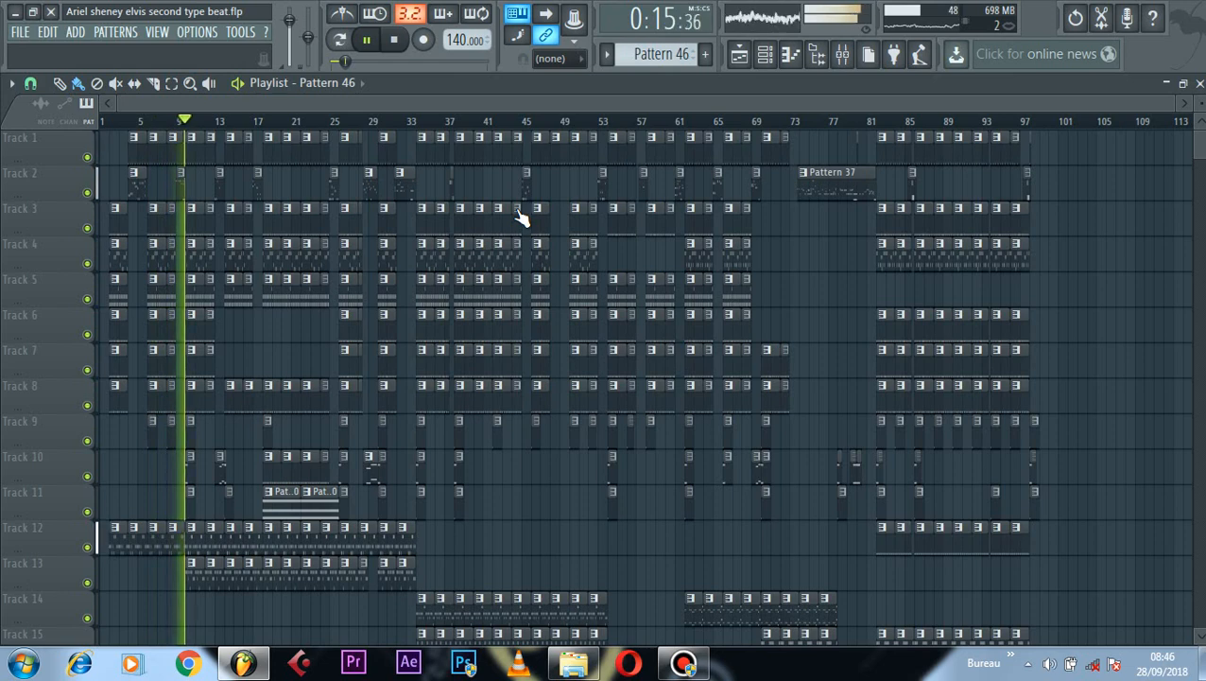
Step: Follow the playing song through the playlist, examining which clips sound on the upper and lower tracks
scroll(642, 238, down, 1)
scroll(643, 238, down, 3)
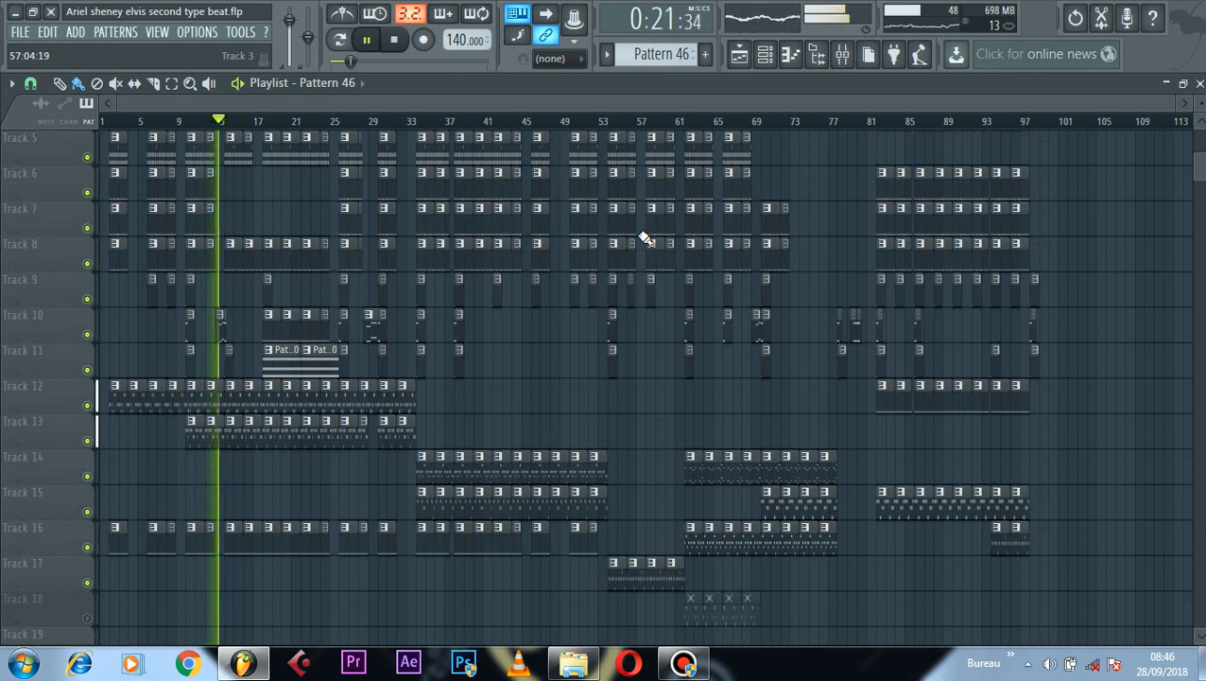
scroll(643, 239, up, 2)
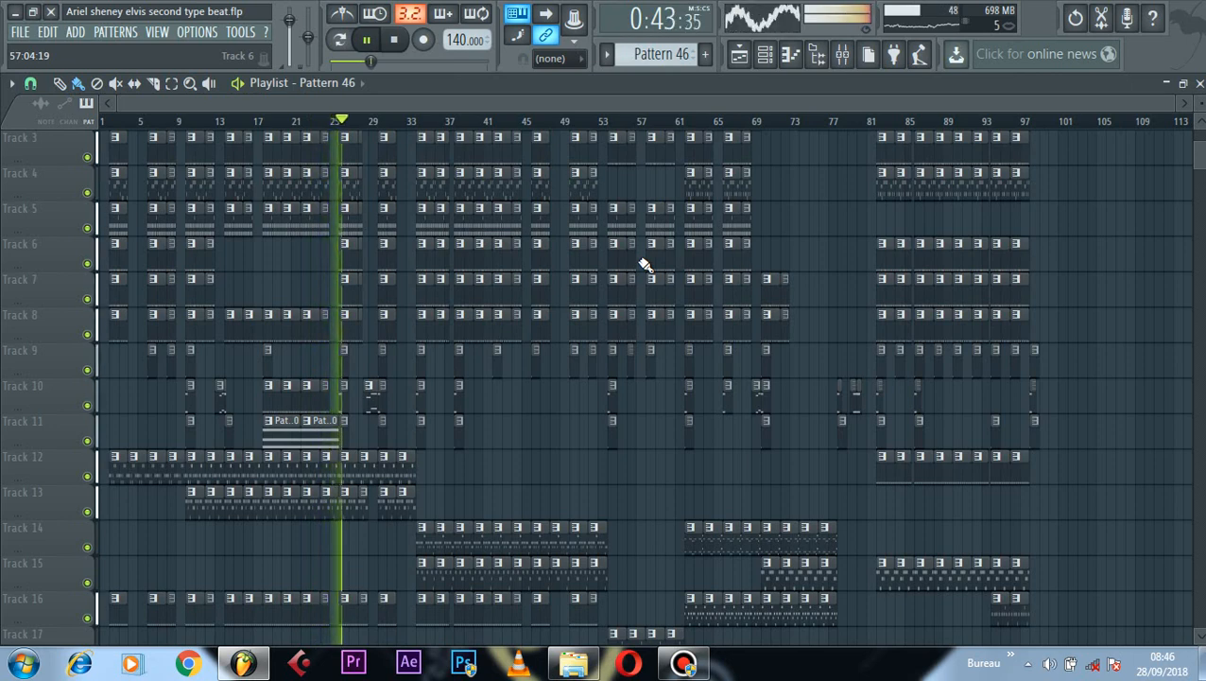
scroll(643, 264, up, 1)
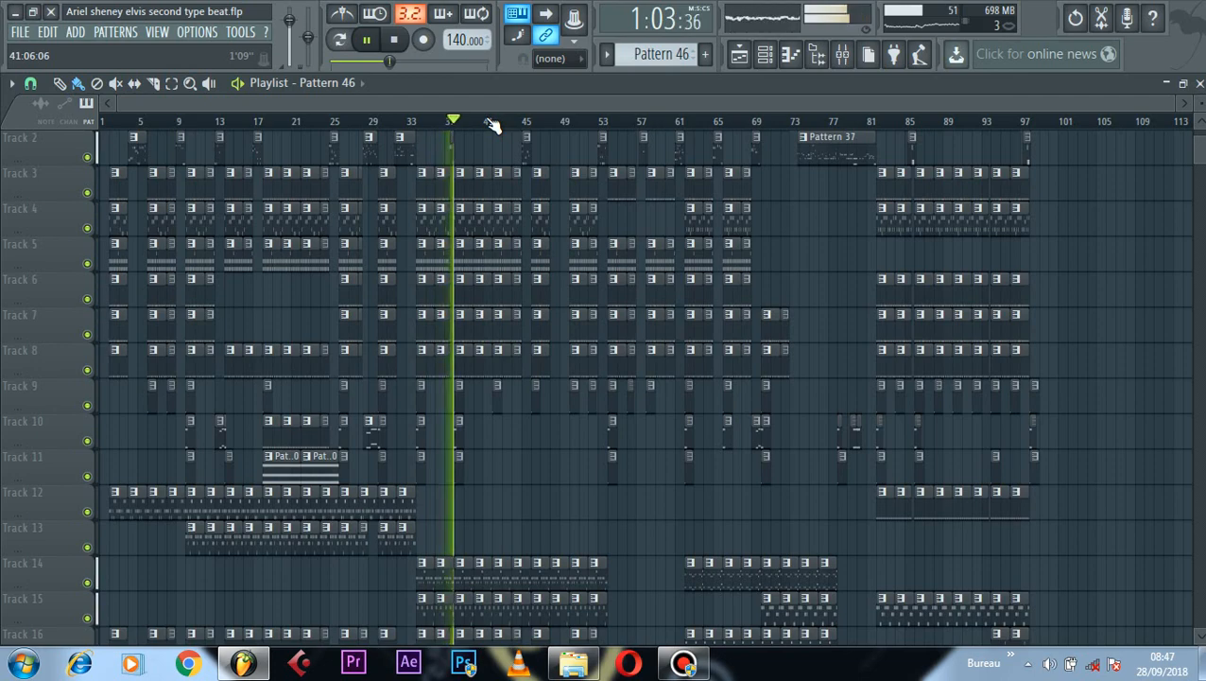
scroll(492, 126, up, 2)
scroll(491, 126, down, 2)
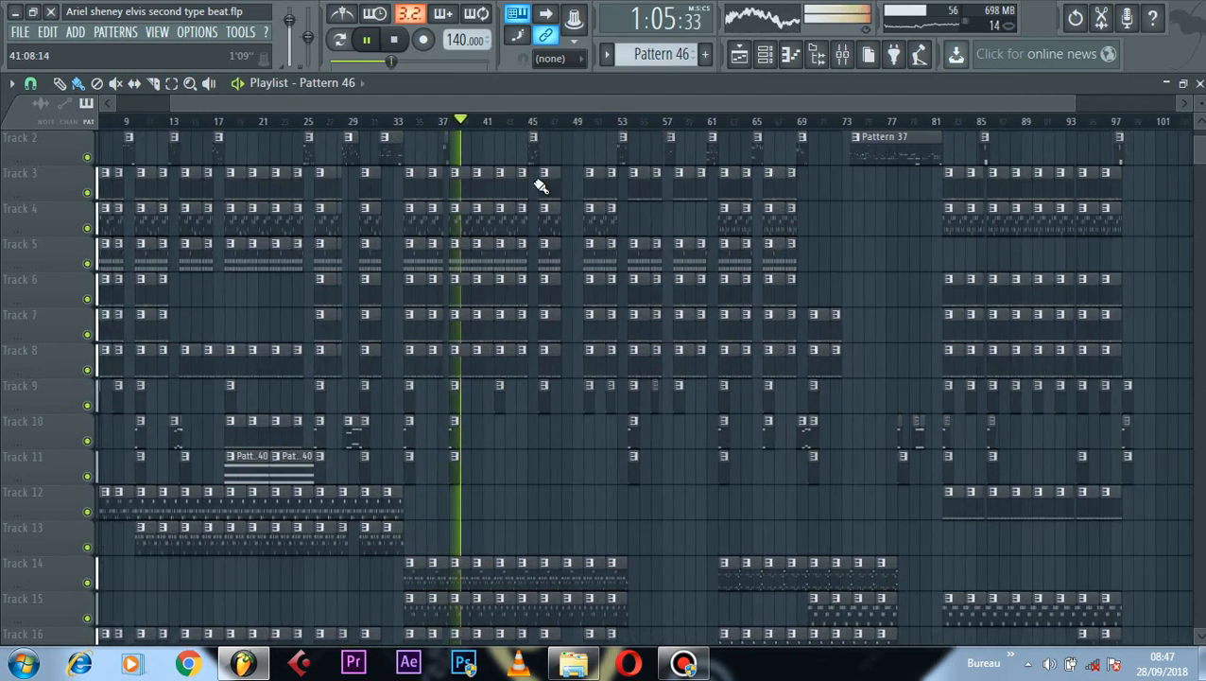
scroll(541, 189, down, 4)
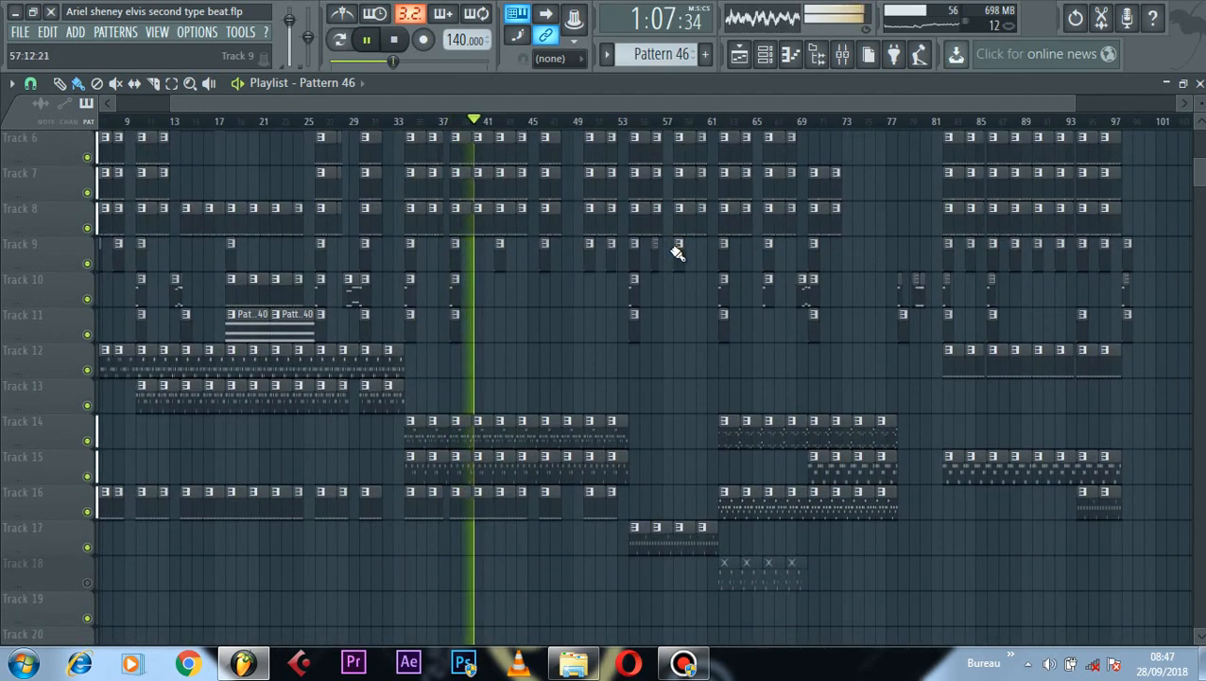
scroll(677, 253, up, 1)
scroll(677, 254, up, 2)
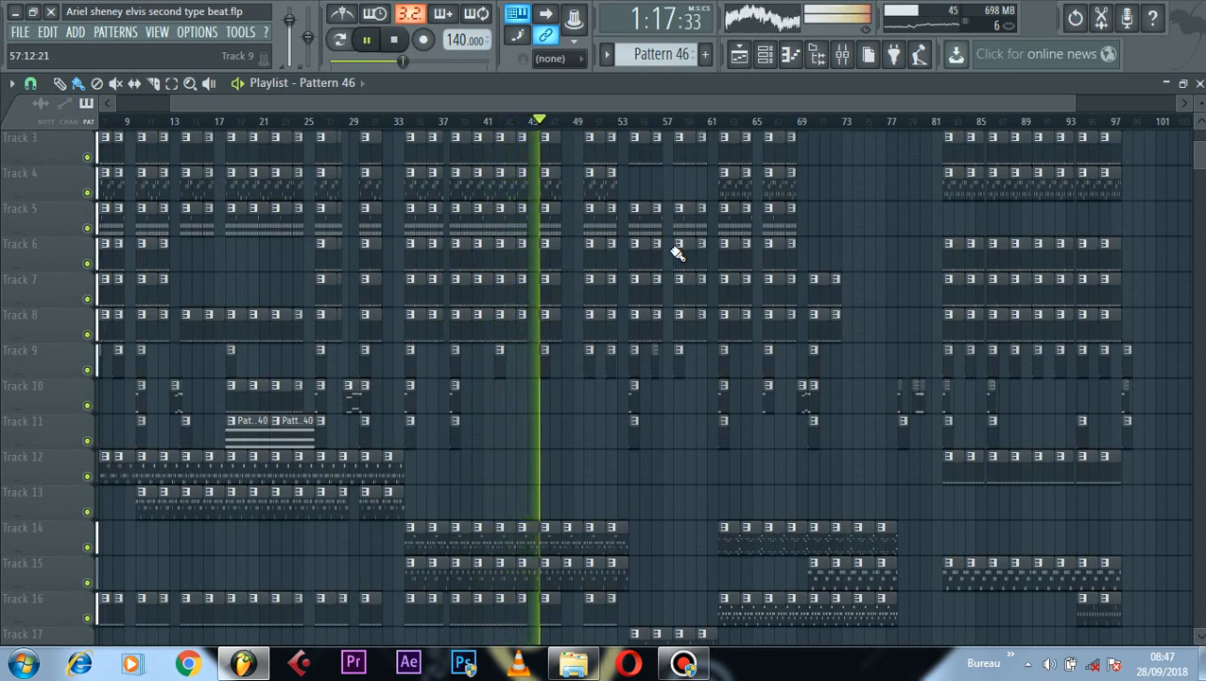
scroll(676, 251, up, 1)
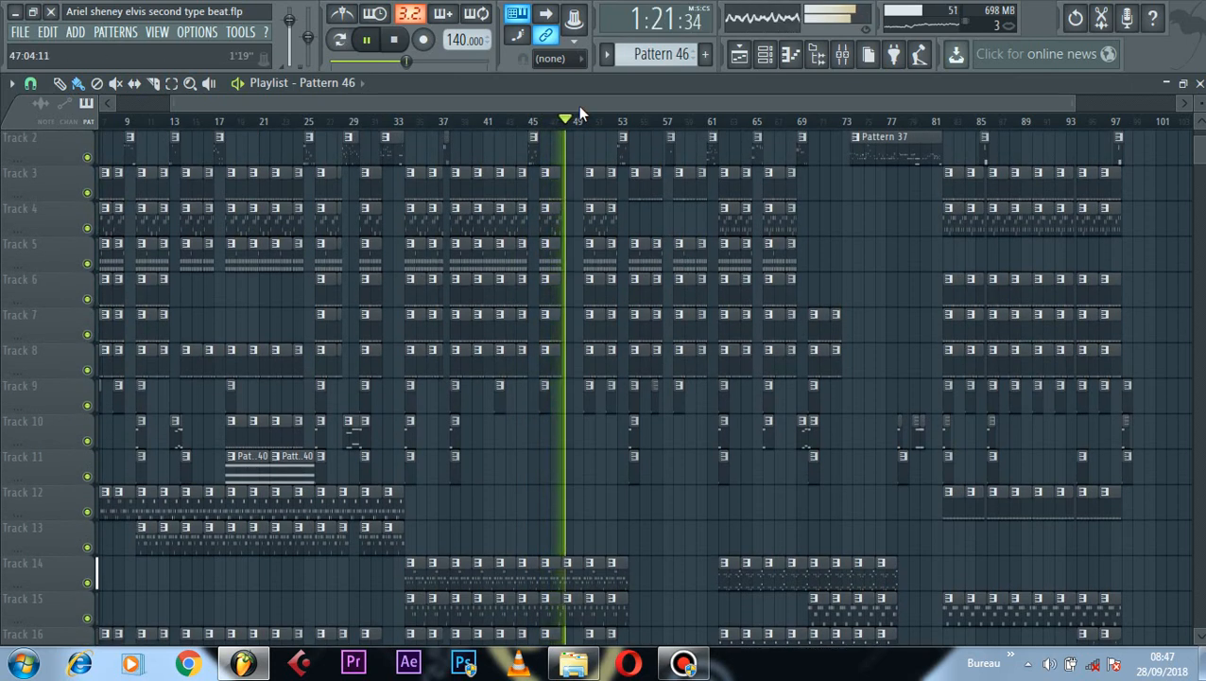
scroll(578, 107, right, 1)
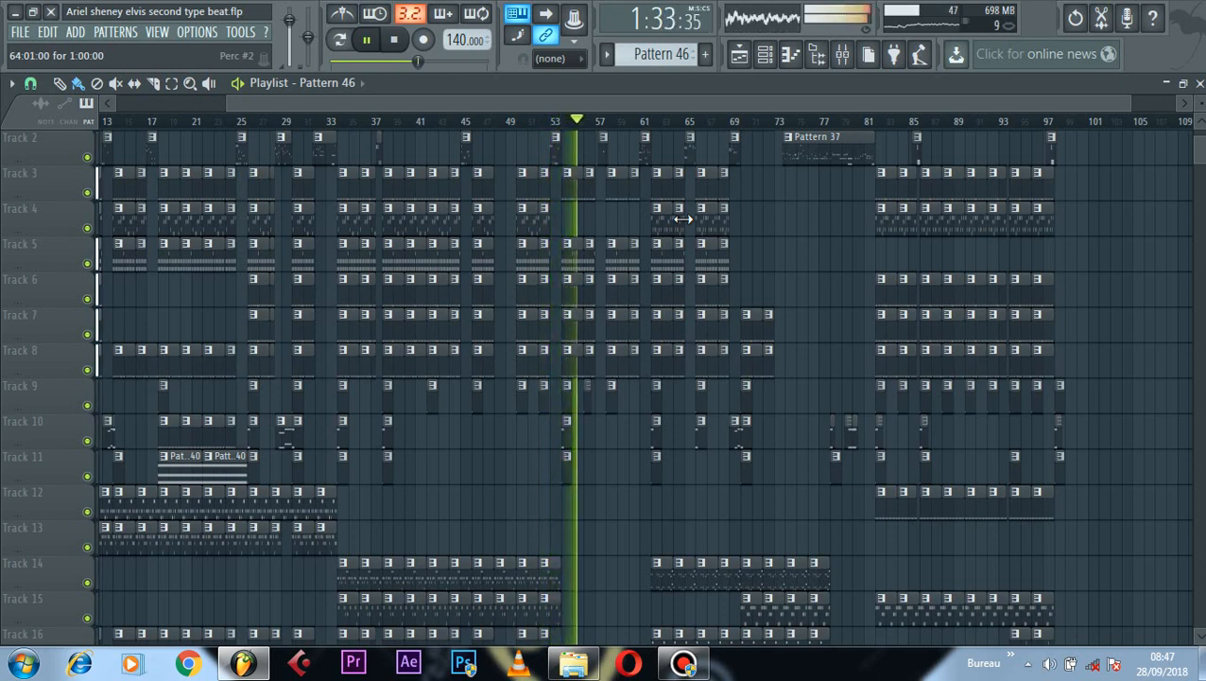
scroll(511, 102, right, 3)
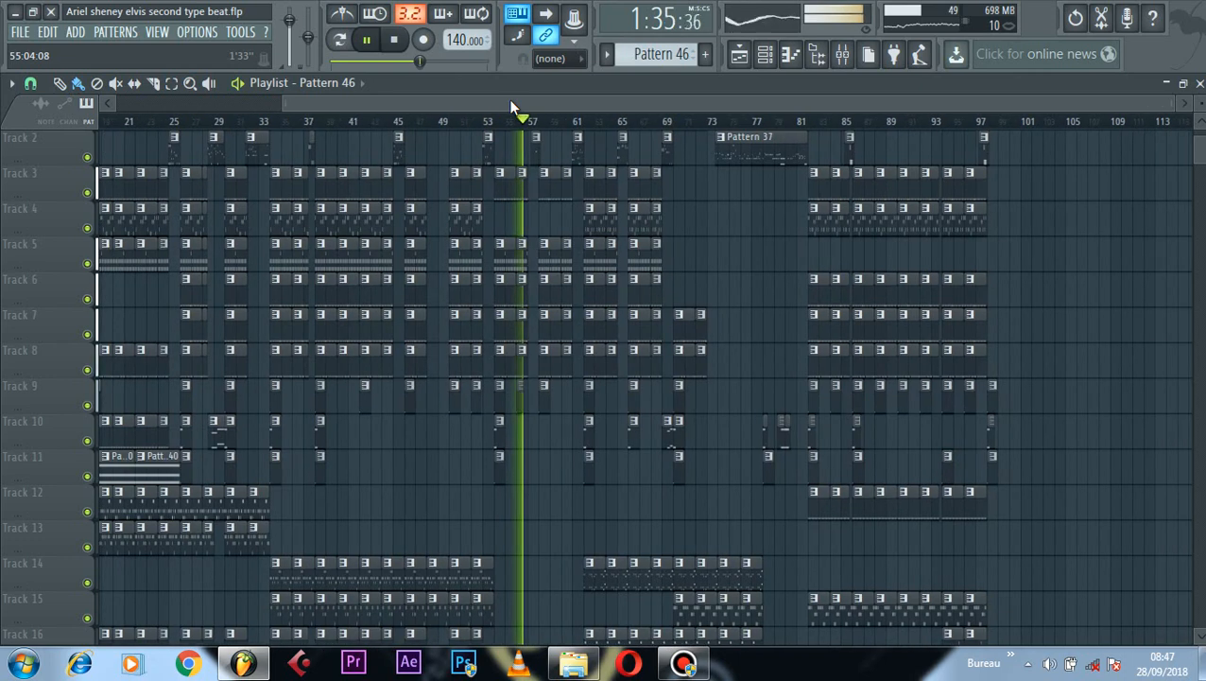
scroll(508, 100, right, 5)
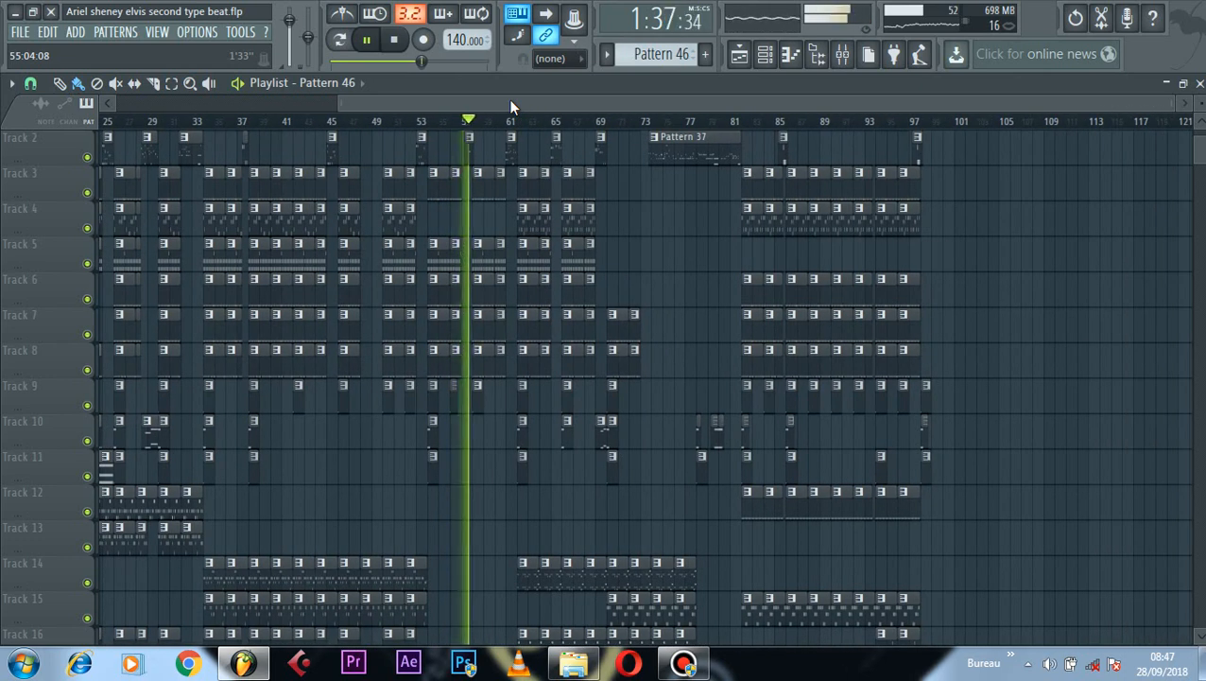
Step: Pause the song, resume it from around bar 57, and follow the clips on all tracks toward the ending
click(367, 40)
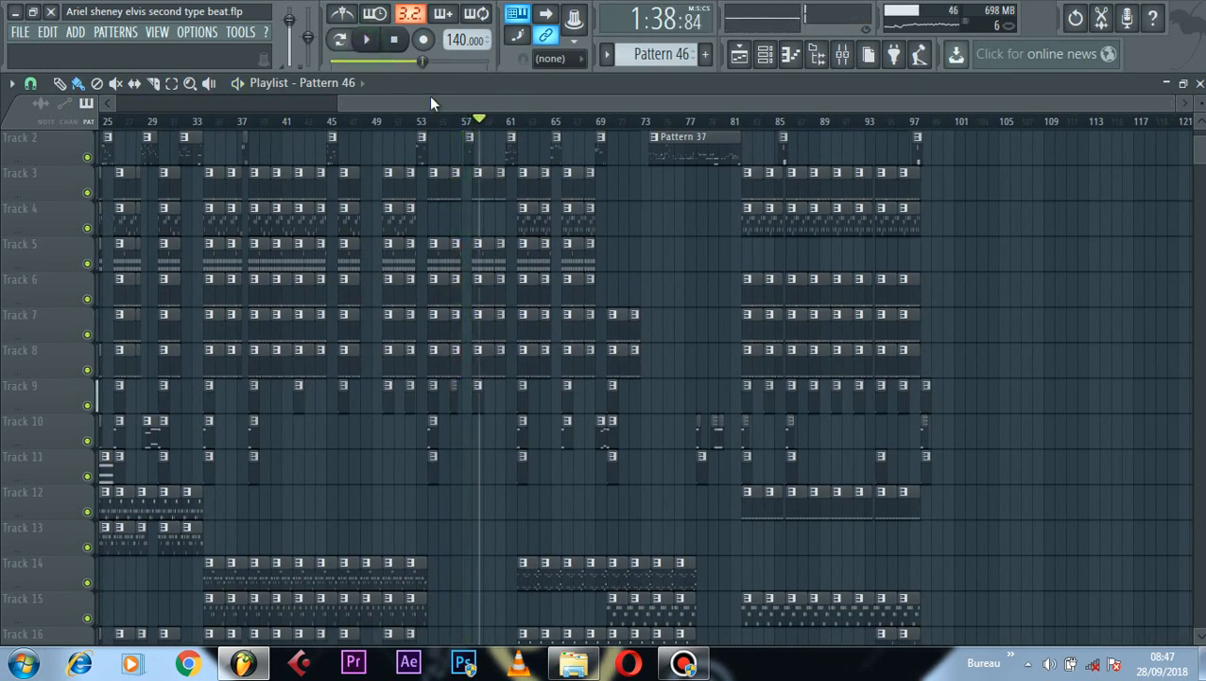
click(464, 121)
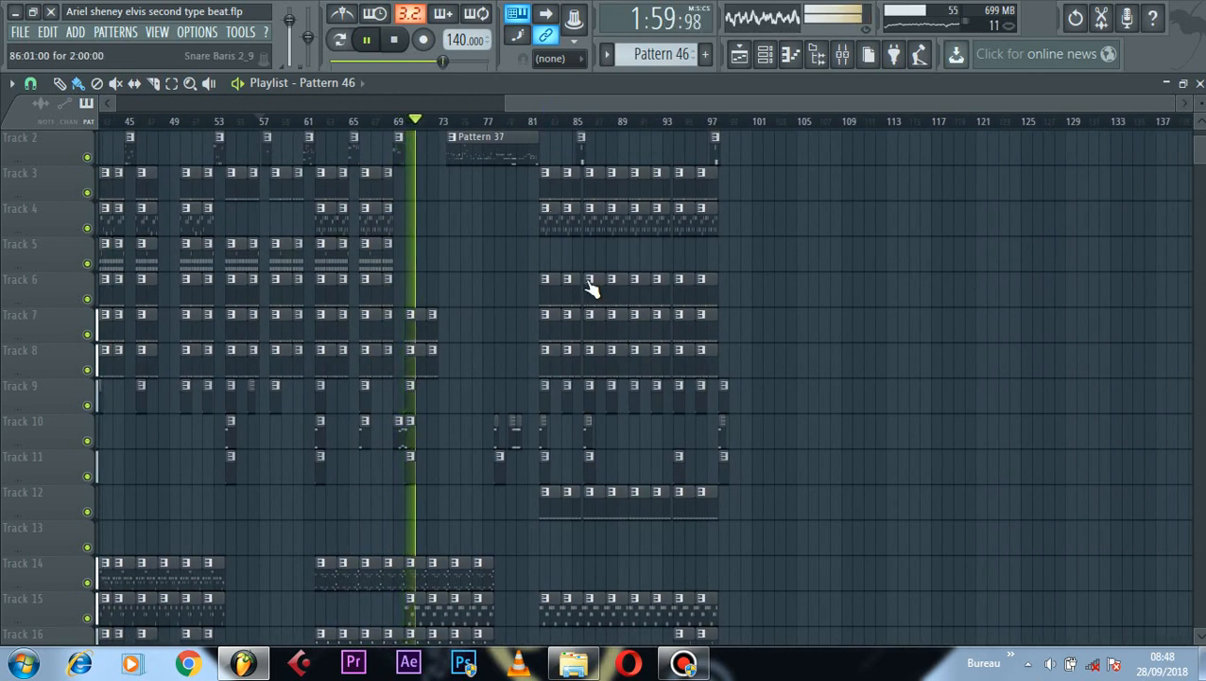
scroll(507, 307, up, 1)
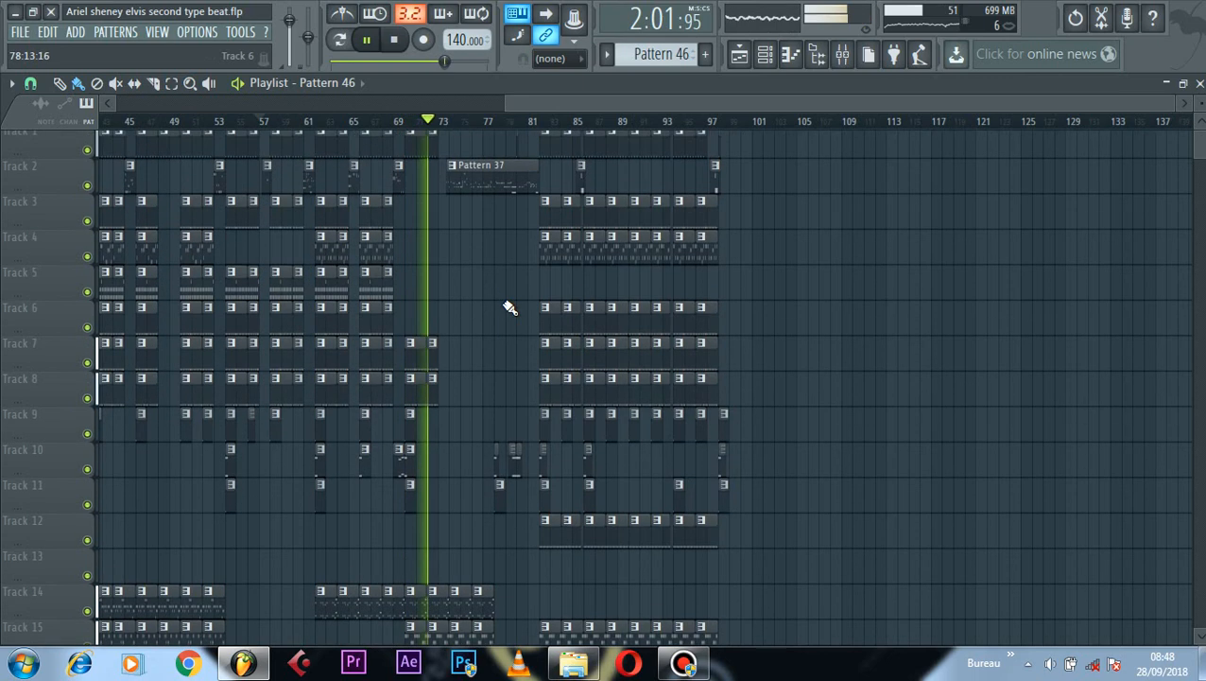
scroll(508, 307, down, 7)
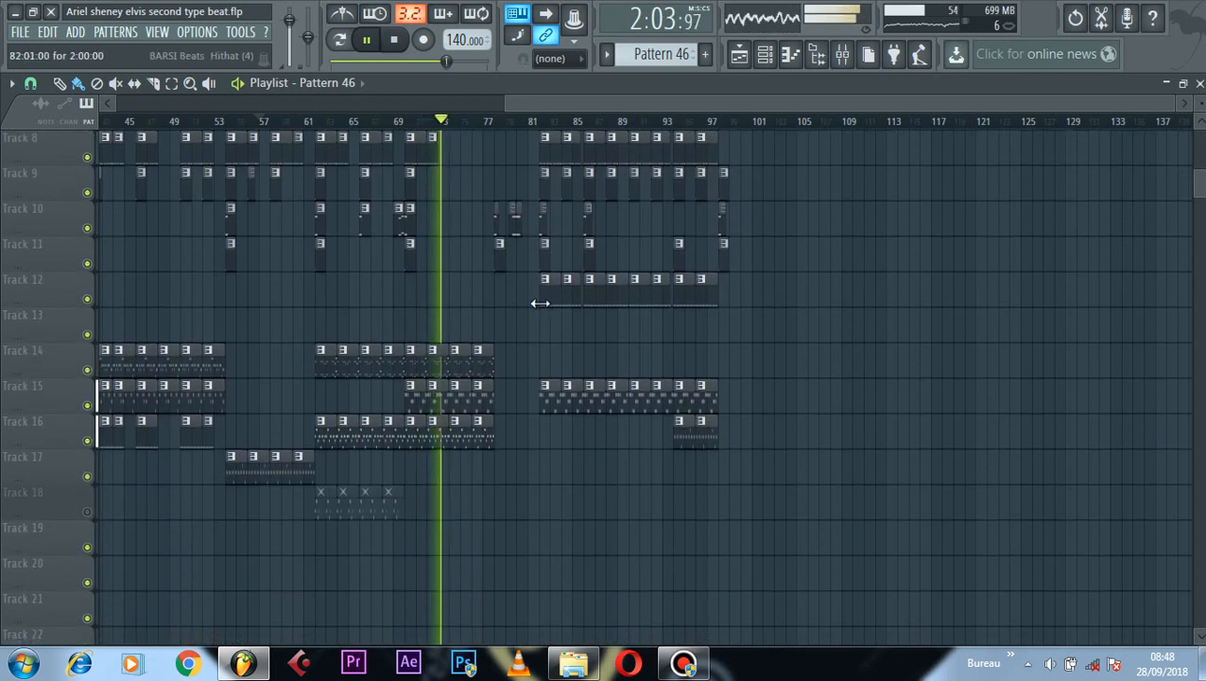
scroll(539, 302, down, 5)
scroll(539, 302, up, 7)
scroll(540, 303, up, 5)
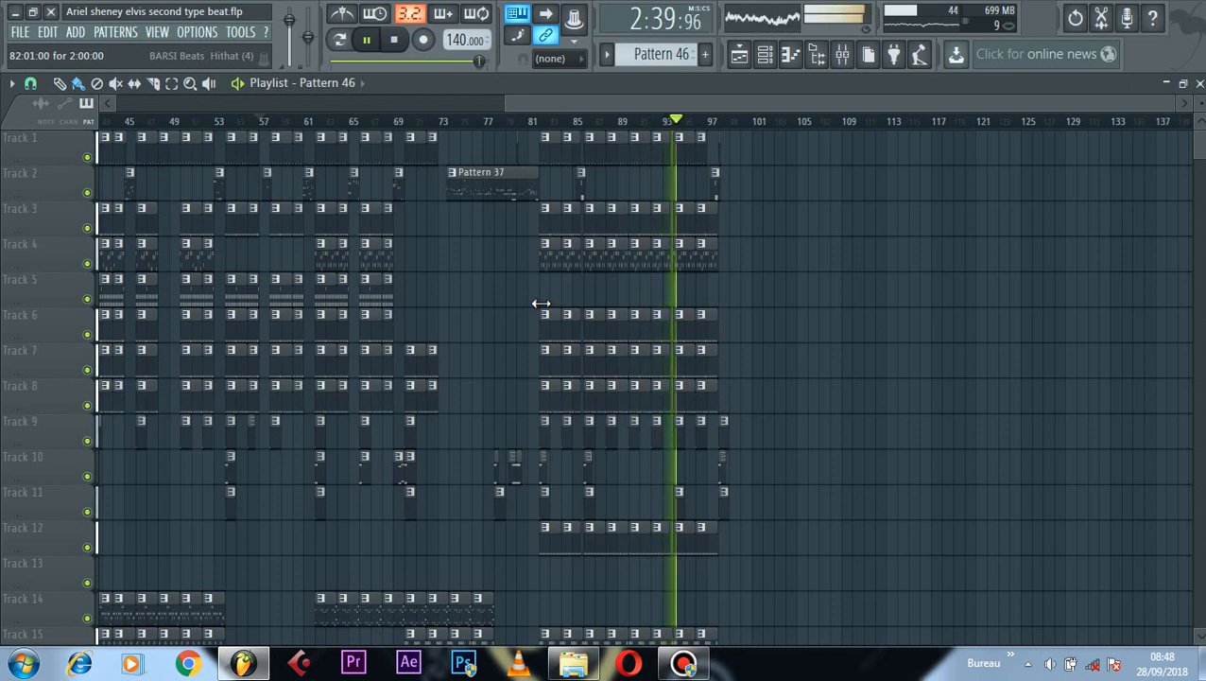
scroll(546, 312, down, 4)
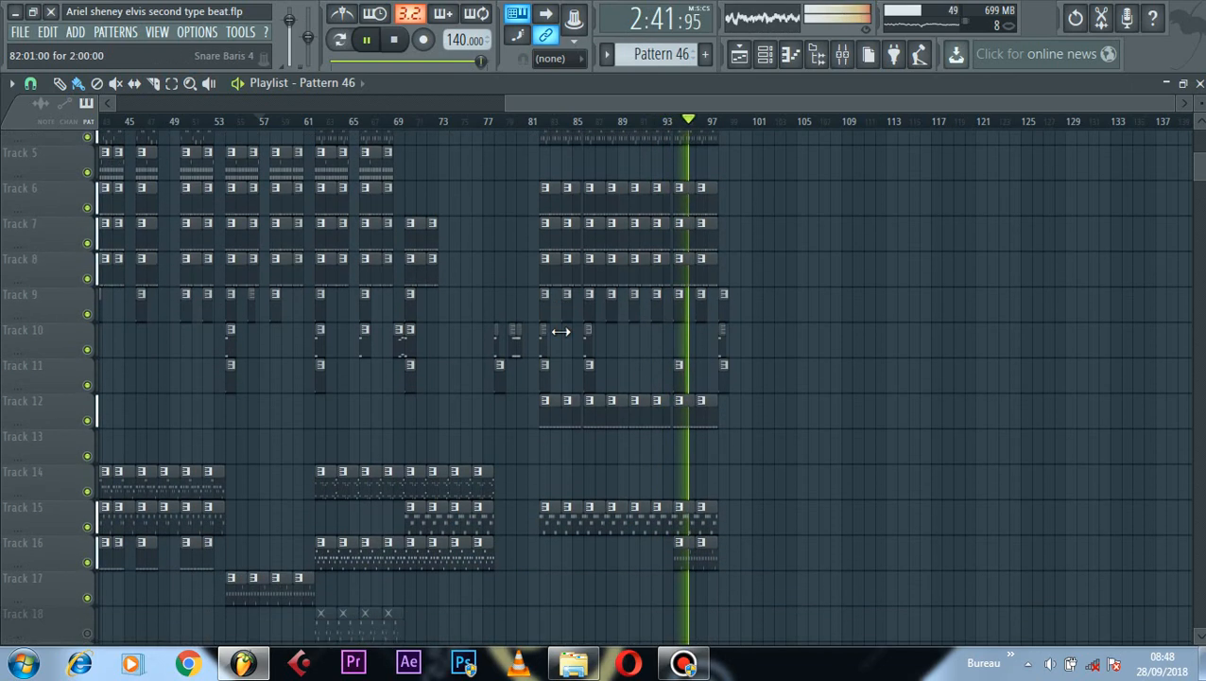
Step: Mute the last two clips on Track 16, return to the paint tool and stop playback
click(115, 83)
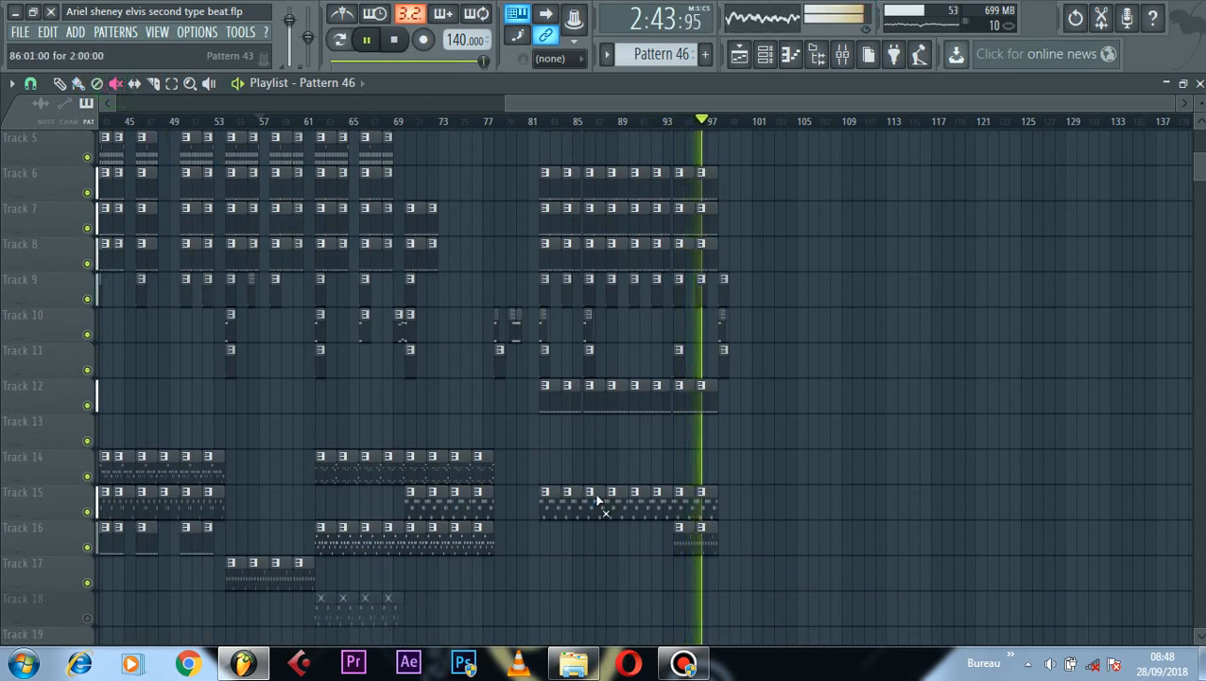
click(697, 534)
click(80, 83)
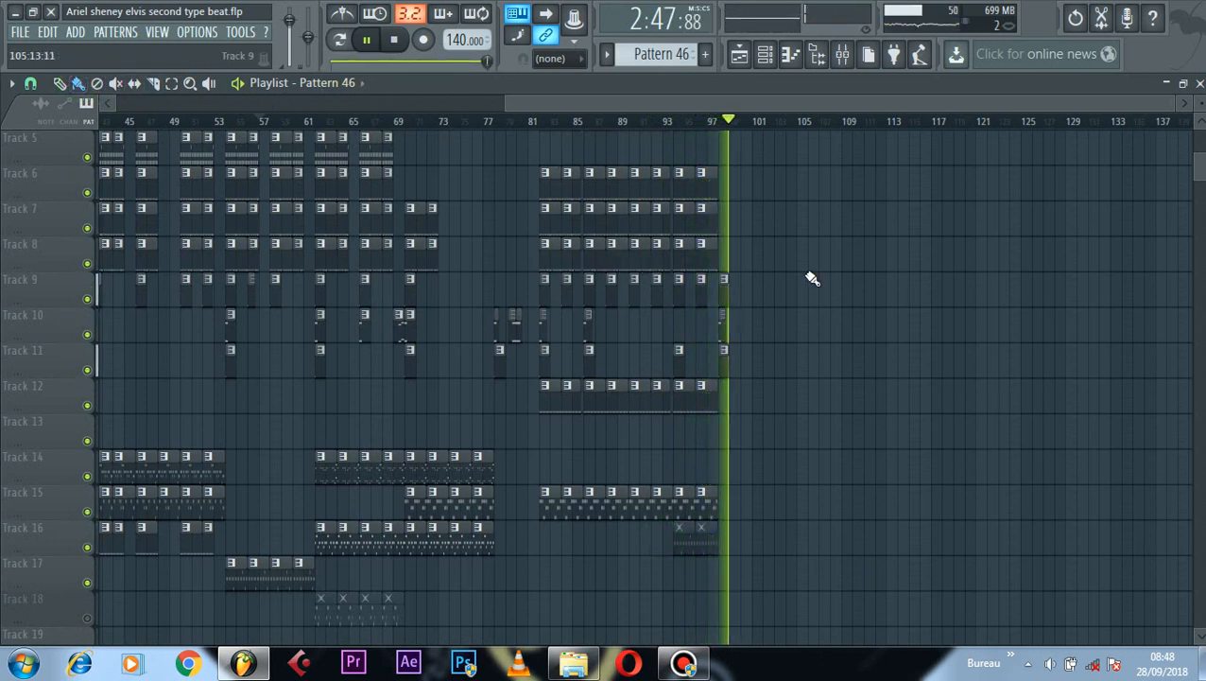
click(396, 40)
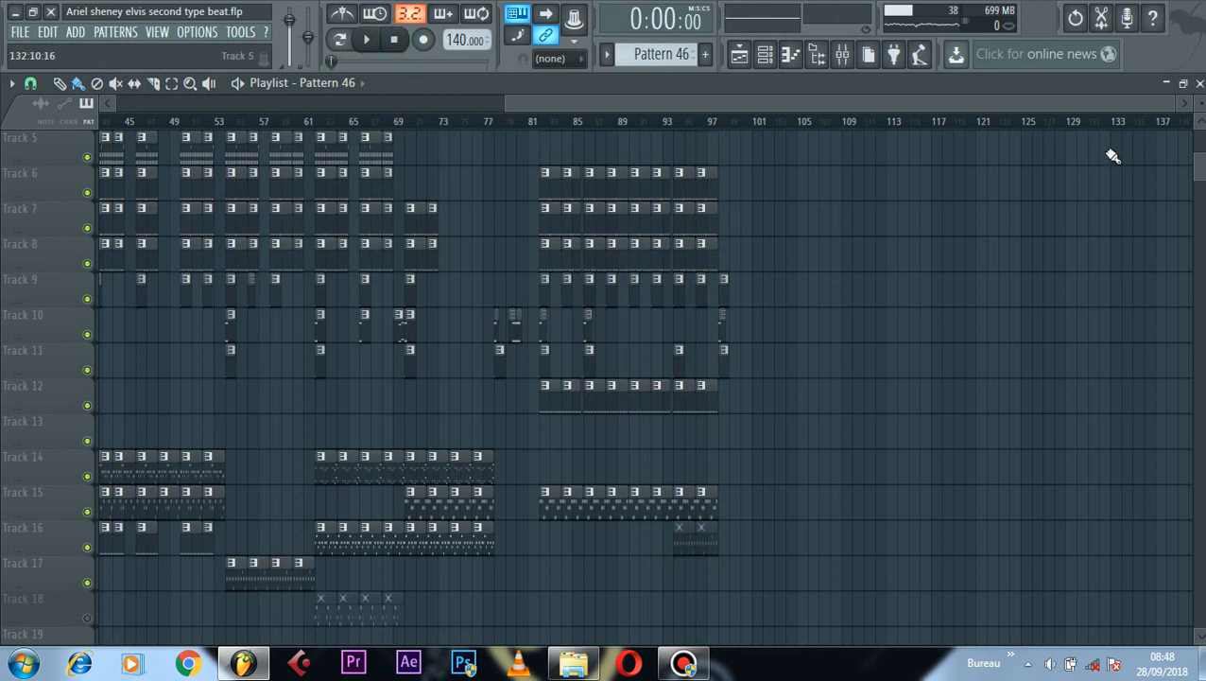
Step: Close the playlist and minimize the project window to show the desktop with the screen recorder
click(1200, 84)
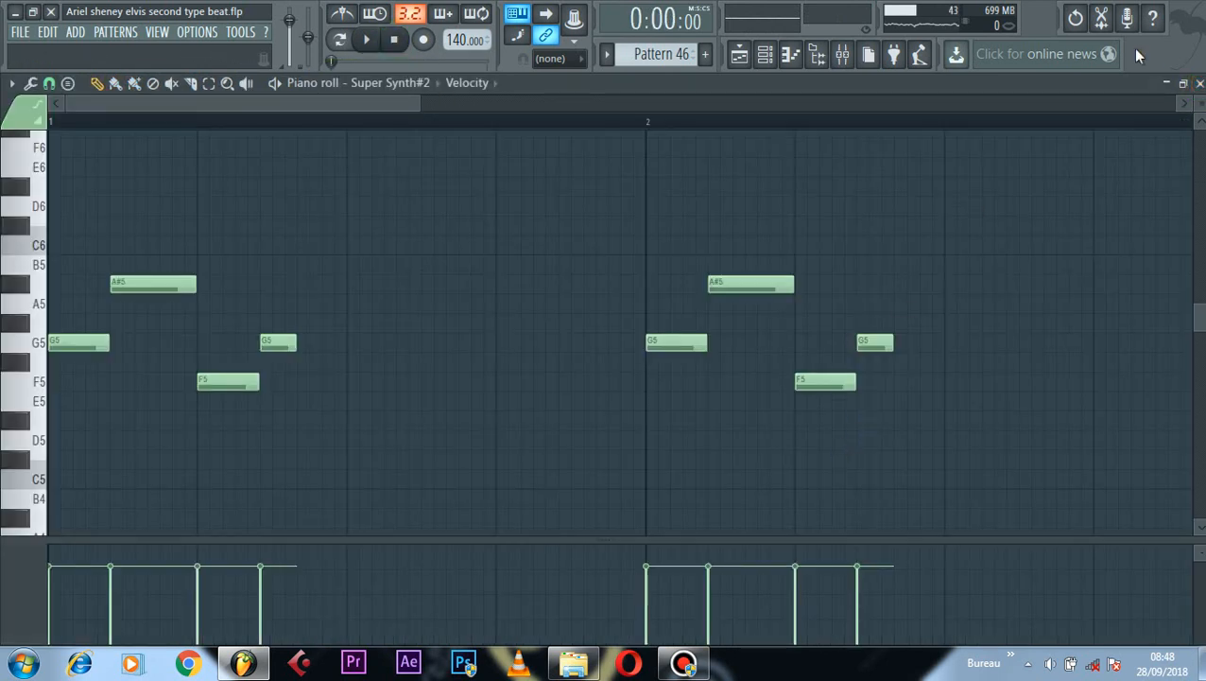
click(31, 11)
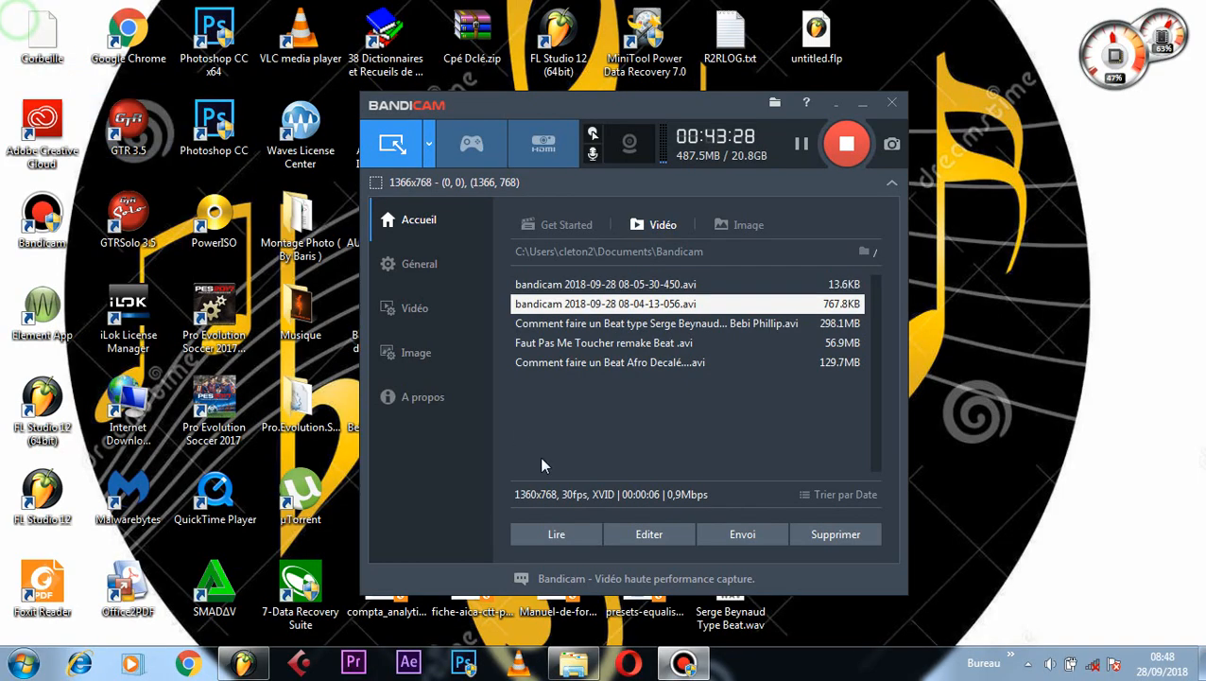